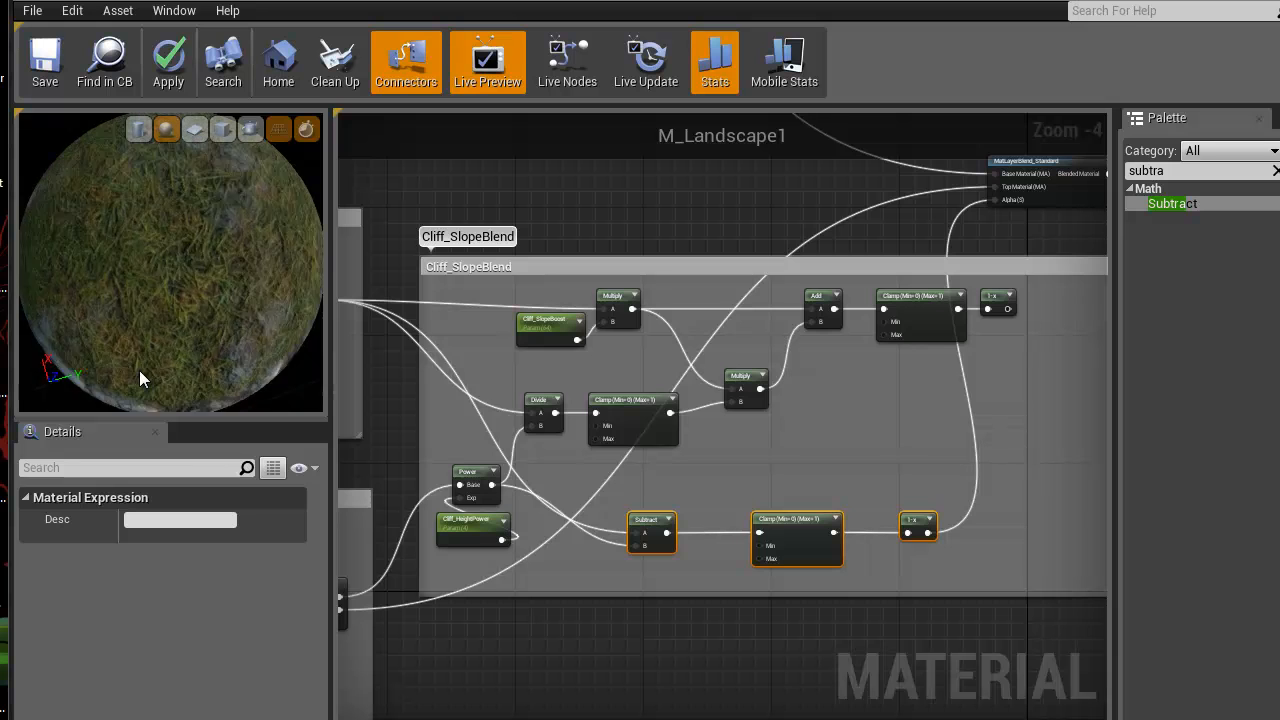
Move the Subtract node away from the Clamp node inside the Cliff_SlopeBlend comment
right_drag(600, 527, 700, 484)
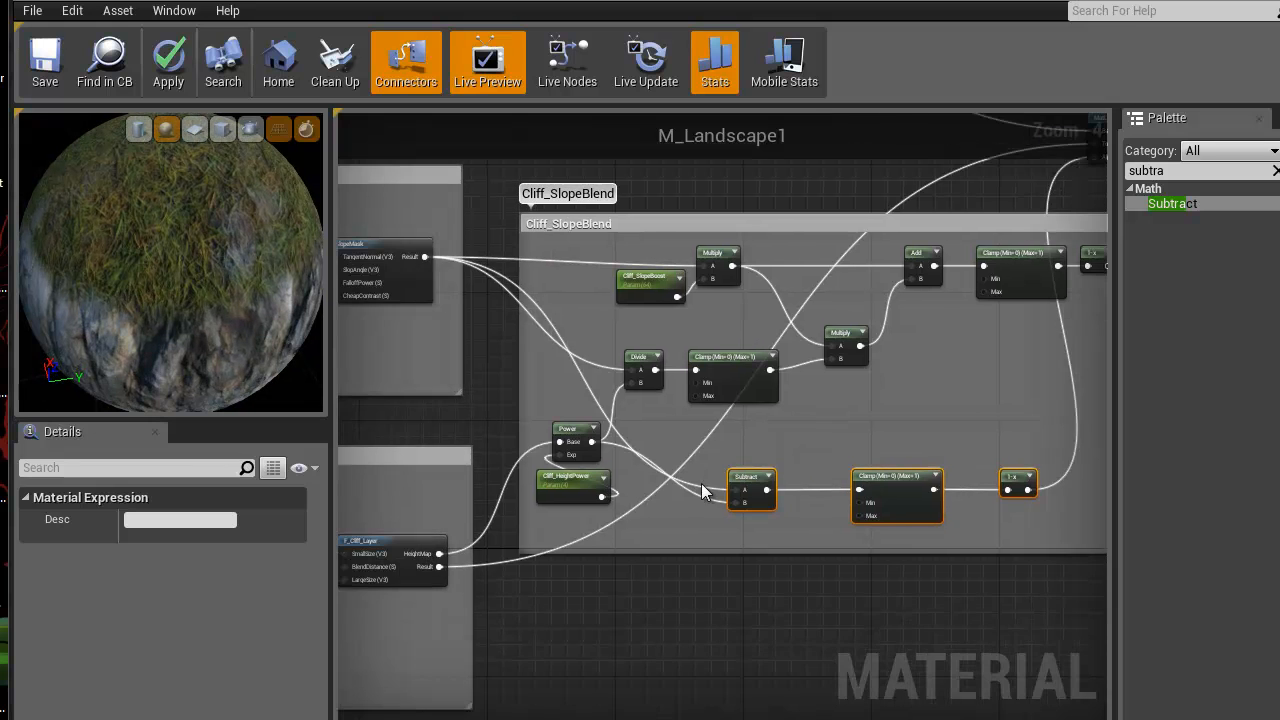
scroll(700, 485, up, 2)
click(776, 477)
drag(777, 470, 753, 435)
right_drag(638, 381, 435, 383)
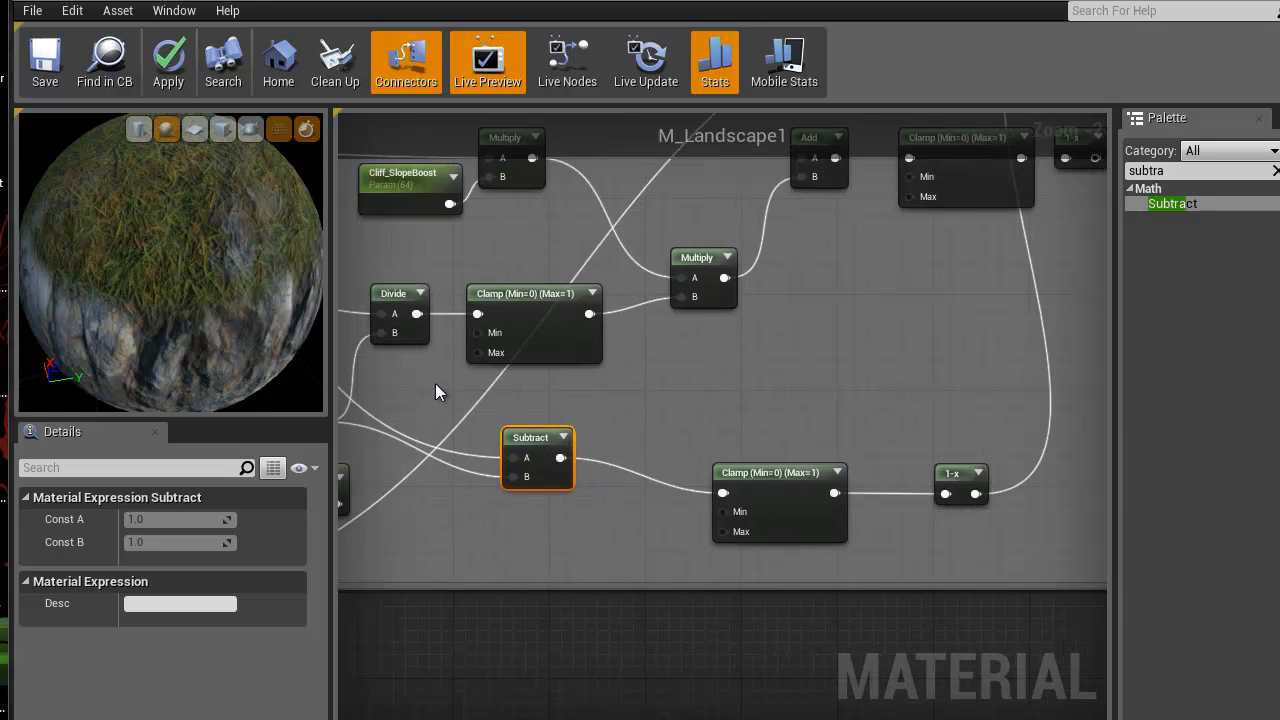
Move the old slope boost chain of Multiply, Divide, Clamp and Add nodes out of the Cliff_SlopeBlend comment
scroll(761, 452, down, 3)
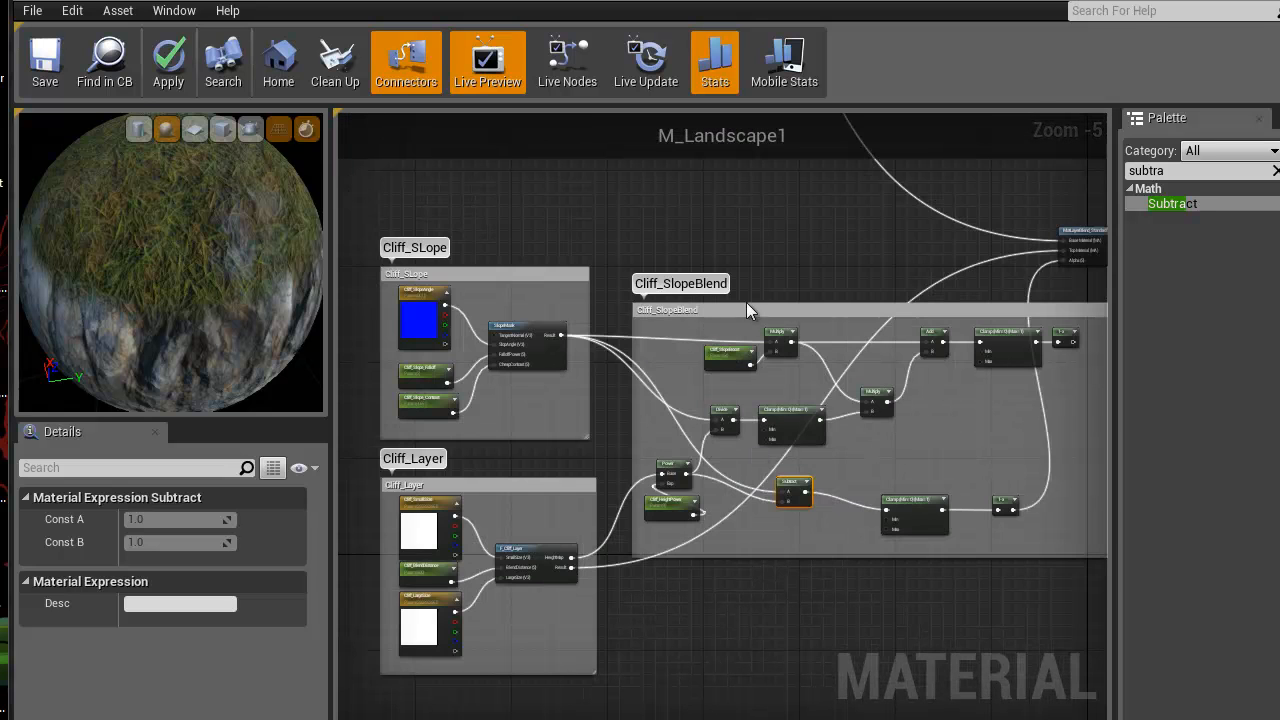
right_drag(746, 302, 639, 314)
scroll(603, 428, up, 4)
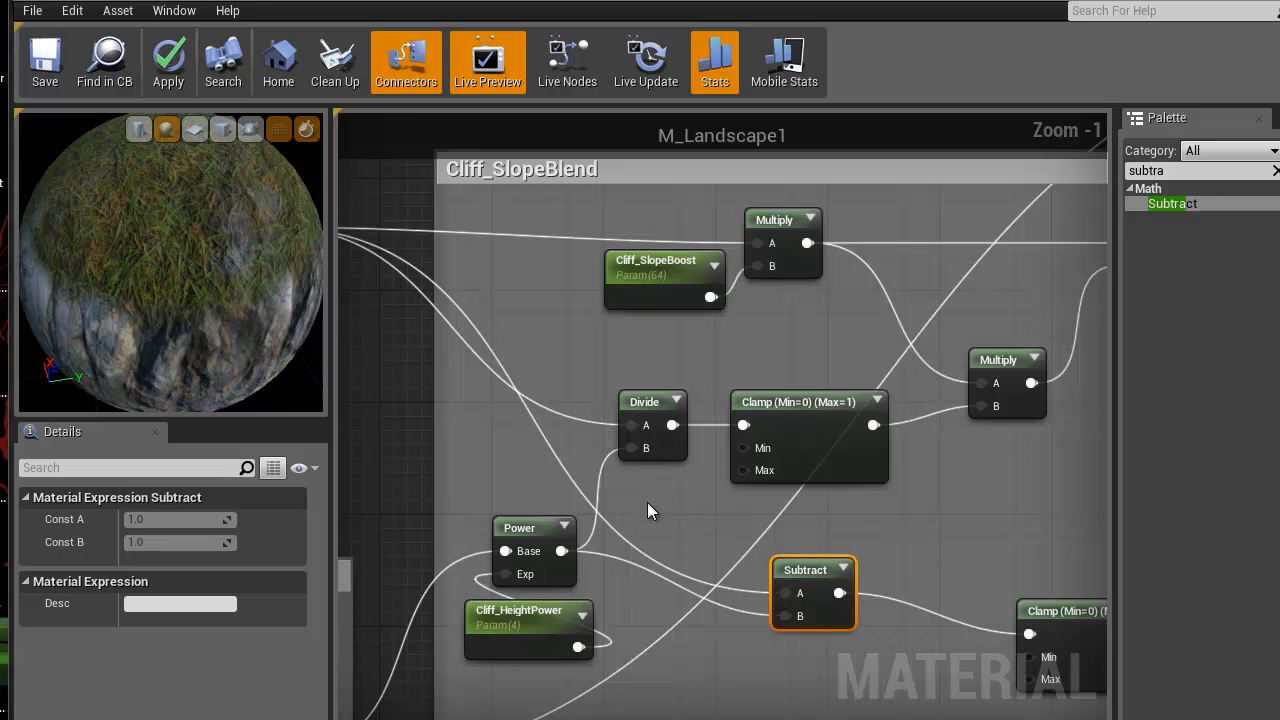
right_drag(654, 508, 601, 488)
scroll(601, 488, down, 2)
drag(601, 480, 1058, 268)
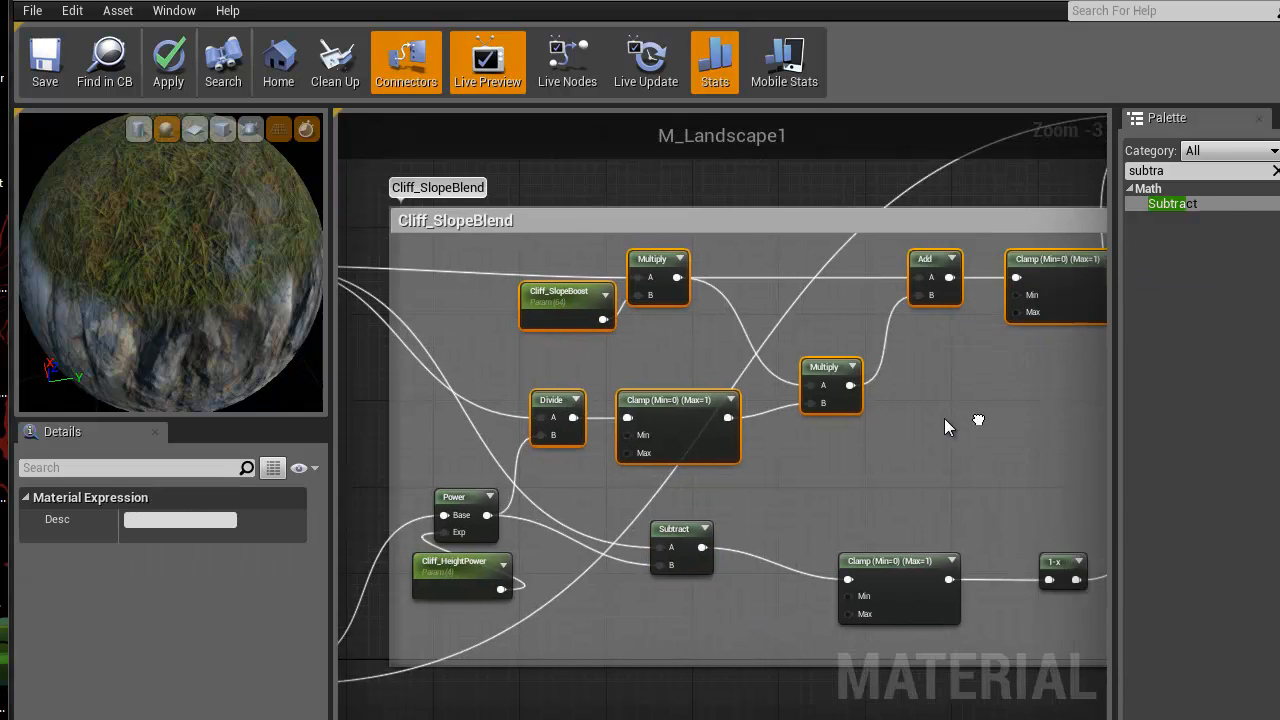
scroll(883, 415, down, 2)
right_drag(869, 452, 1083, 384)
drag(928, 356, 609, 359)
right_drag(1070, 449, 486, 508)
right_drag(1101, 385, 574, 378)
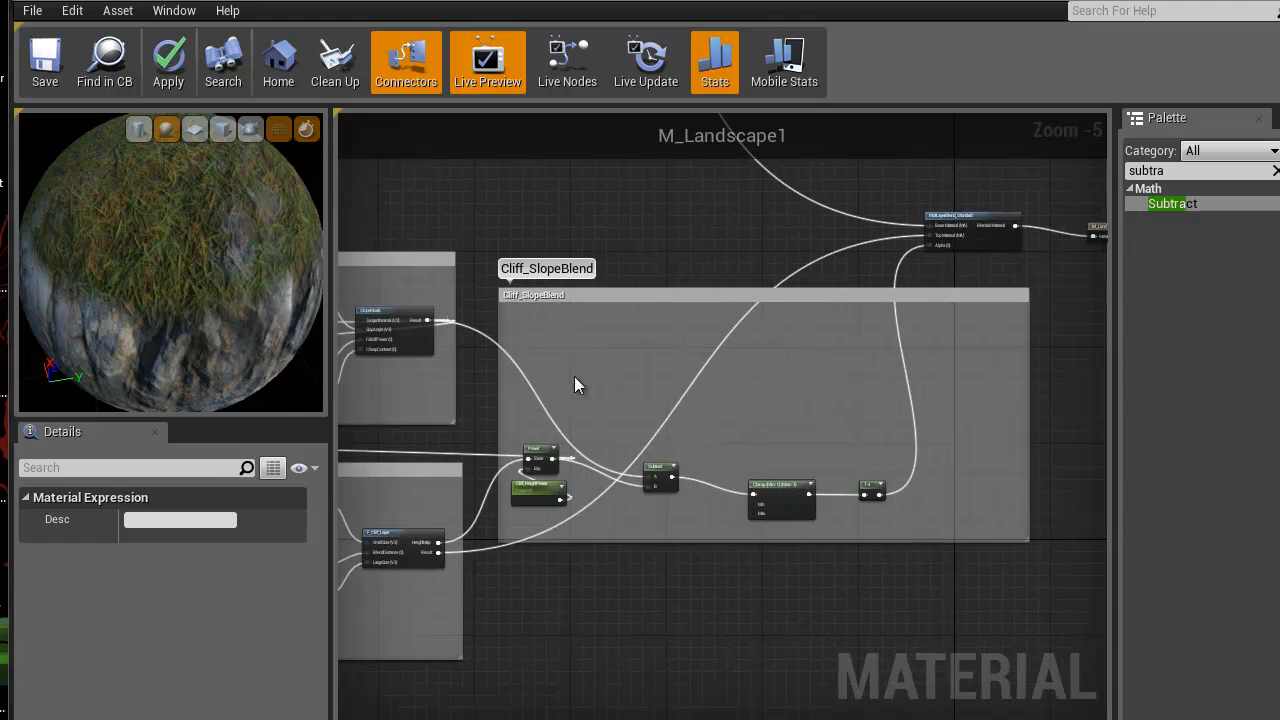
Move Power, Cliff_HeightPower and Subtract higher in the comment, and line the Clamp node up with Subtract
scroll(667, 400, up, 2)
right_drag(721, 465, 902, 375)
drag(572, 478, 798, 364)
drag(772, 415, 826, 372)
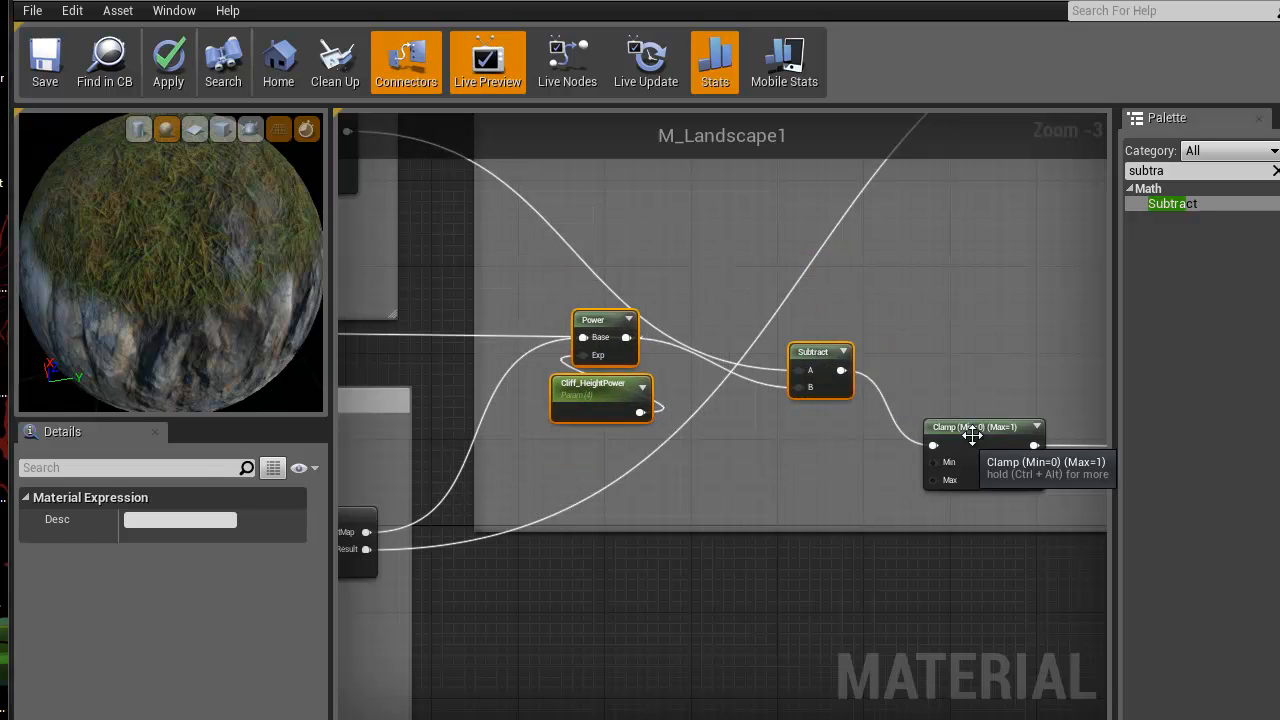
click(954, 466)
drag(954, 466, 1002, 390)
right_drag(1002, 397, 964, 420)
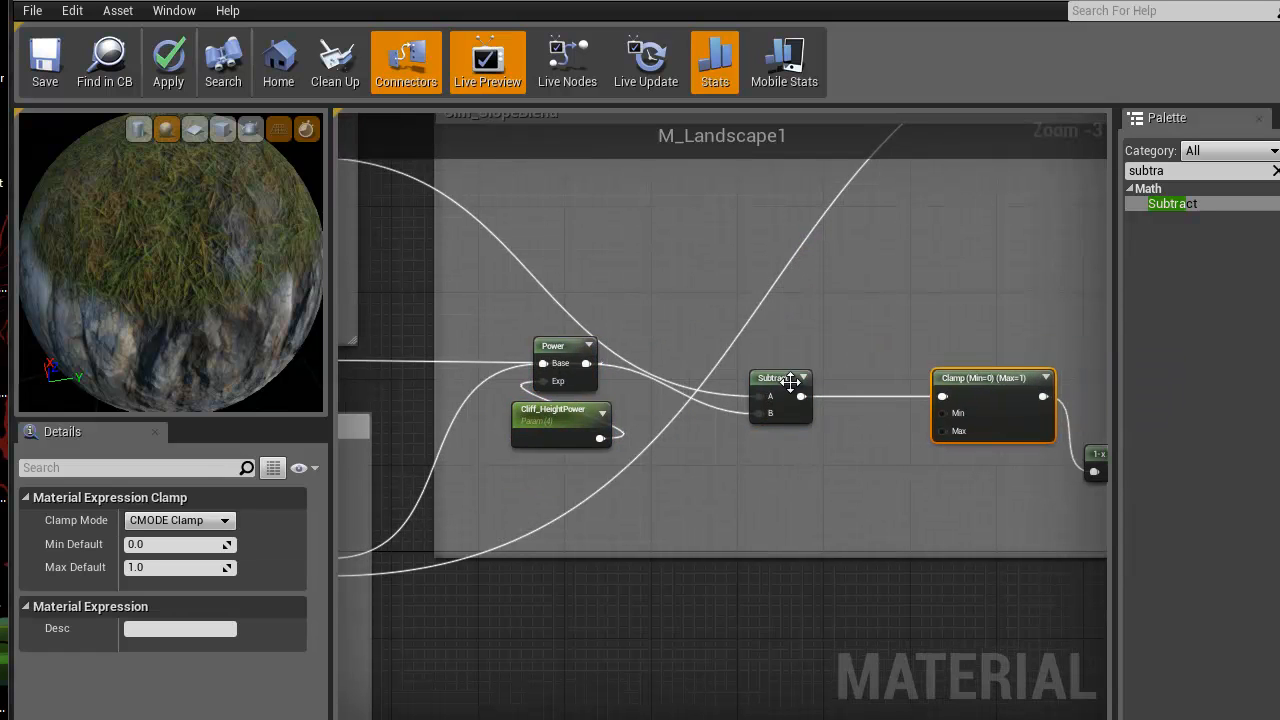
Raise the Subtract node and move Clamp and 1-x farther along to leave space after Subtract
drag(780, 370, 780, 274)
right_drag(1082, 431, 804, 426)
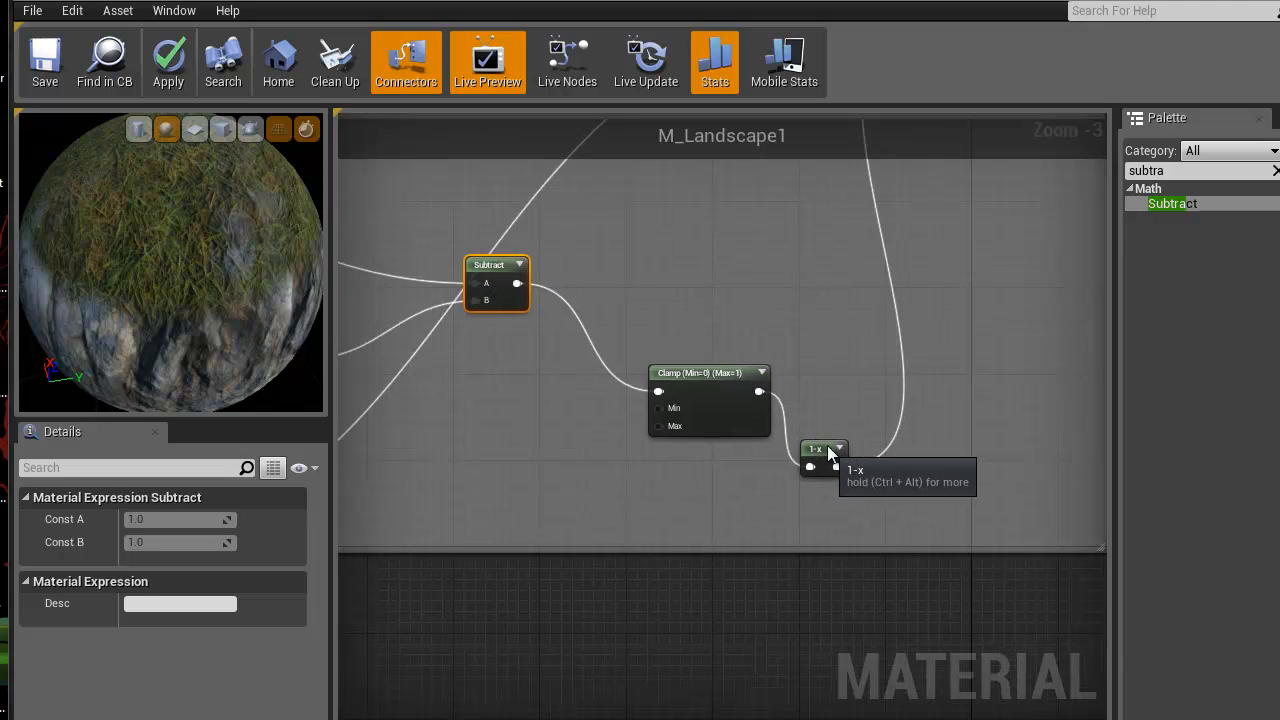
drag(826, 448, 921, 298)
drag(721, 379, 830, 300)
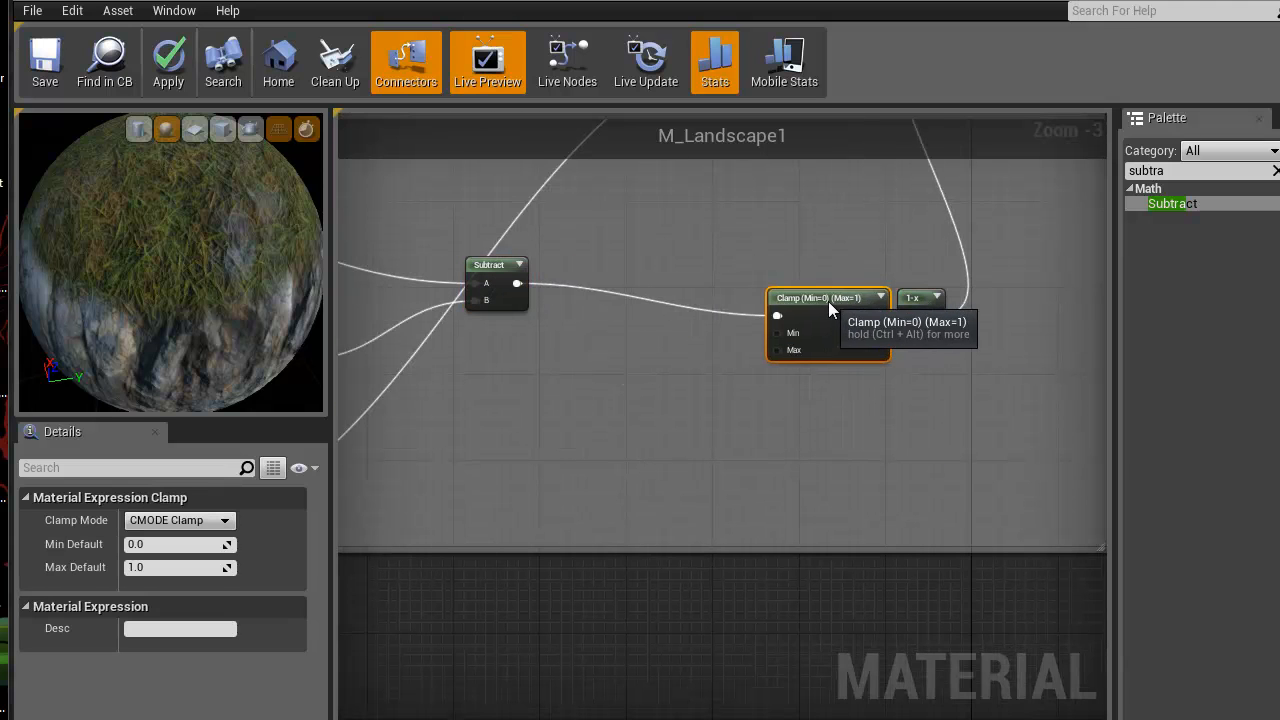
right_drag(600, 351, 780, 427)
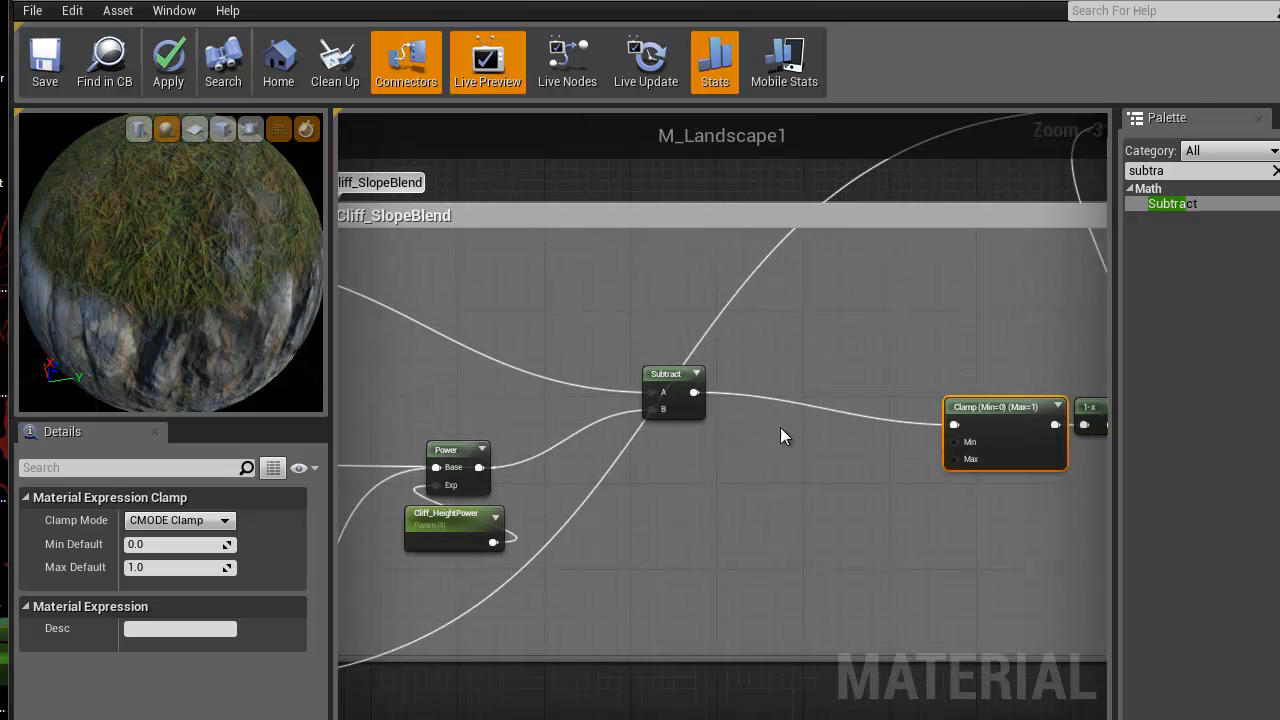
Add a Divide node after Subtract and connect the Subtract output to its A input
click(781, 365)
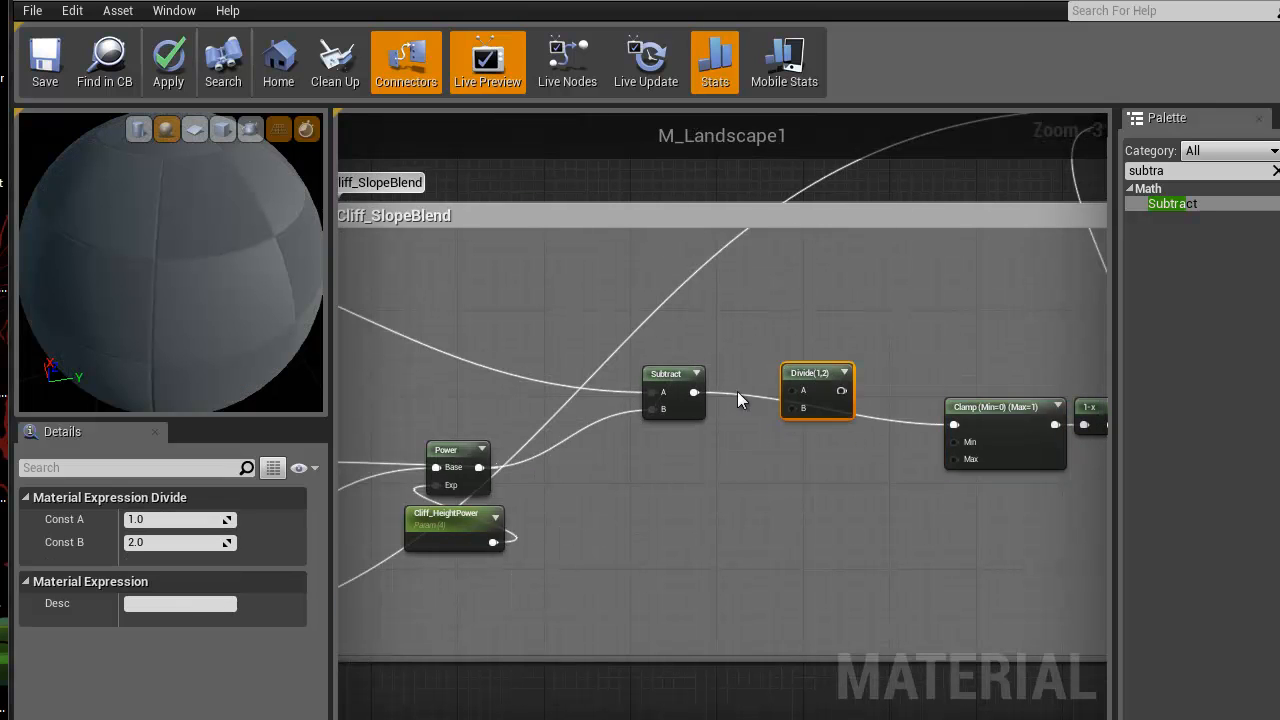
drag(692, 392, 815, 440)
right_drag(803, 450, 726, 491)
Add a scalar parameter named Cliff_Height_Contrast and connect it to the B input of the Divide node
click(758, 474)
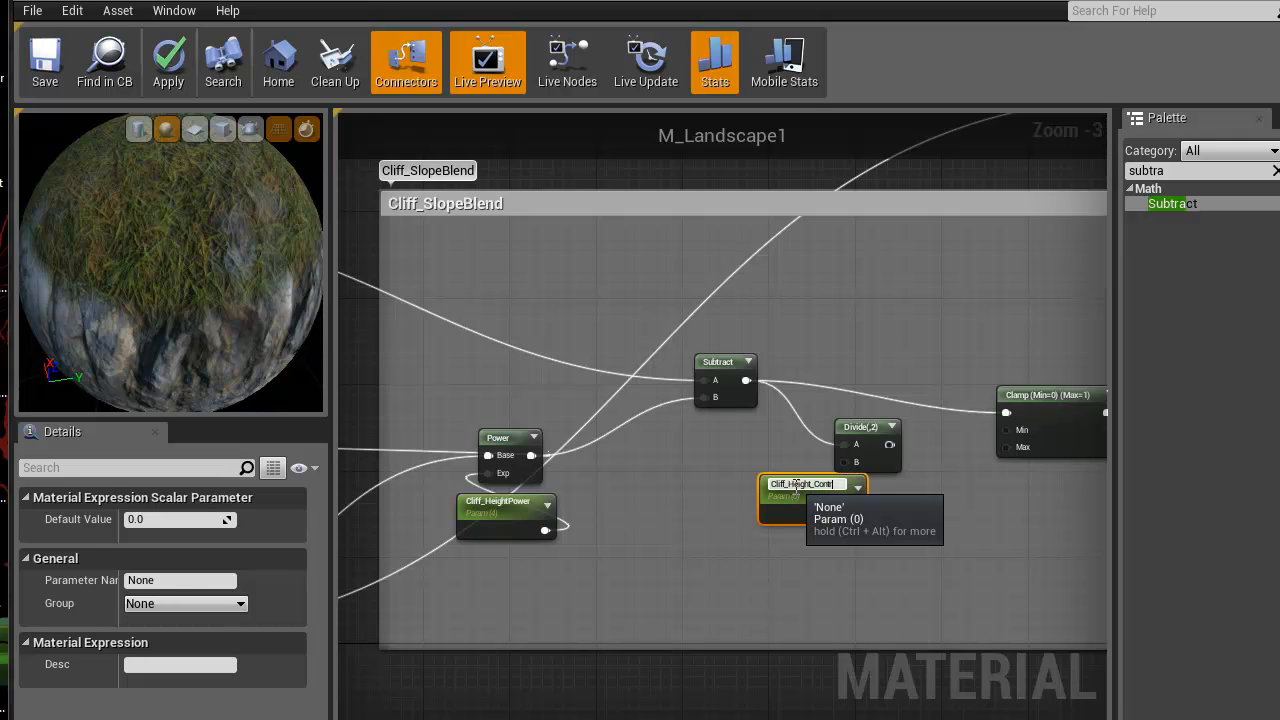
text(ast)
key(Return)
drag(830, 484, 849, 461)
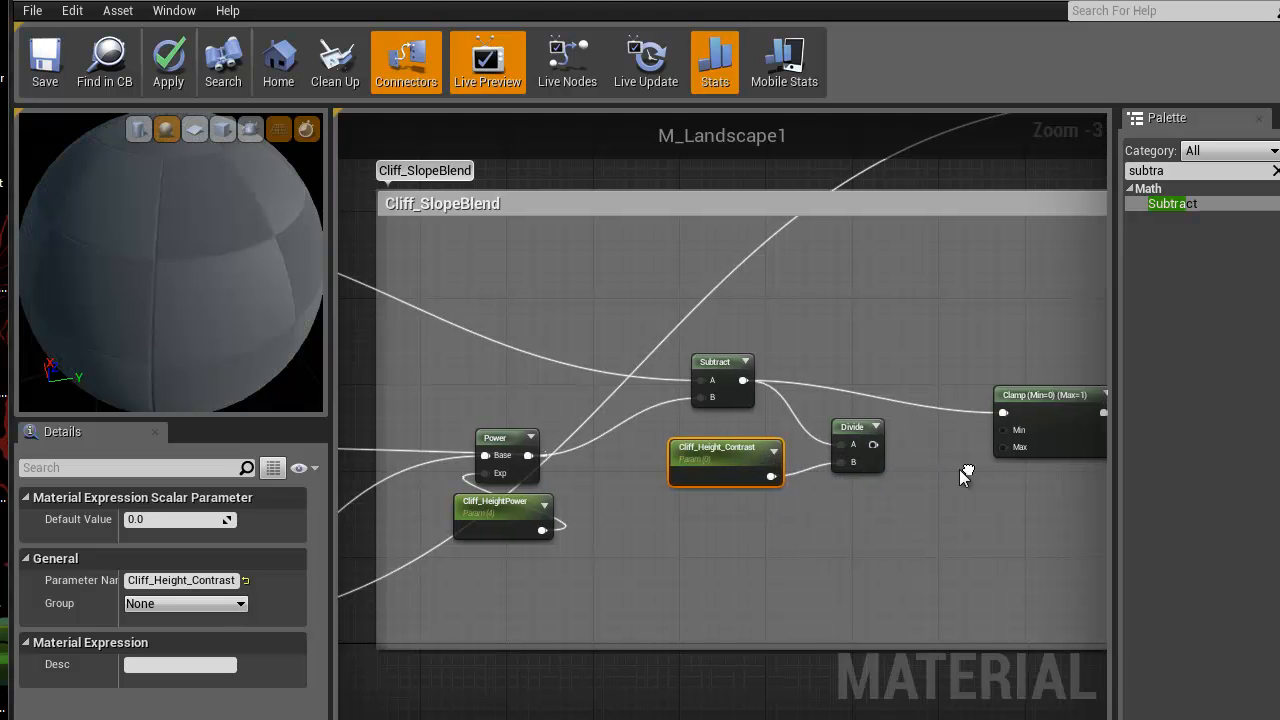
Connect the Divide output to the Clamp node and set the default value of Cliff_Height_Contrast to 0.1
right_drag(959, 469, 843, 484)
drag(765, 462, 896, 427)
right_drag(737, 317, 1051, 294)
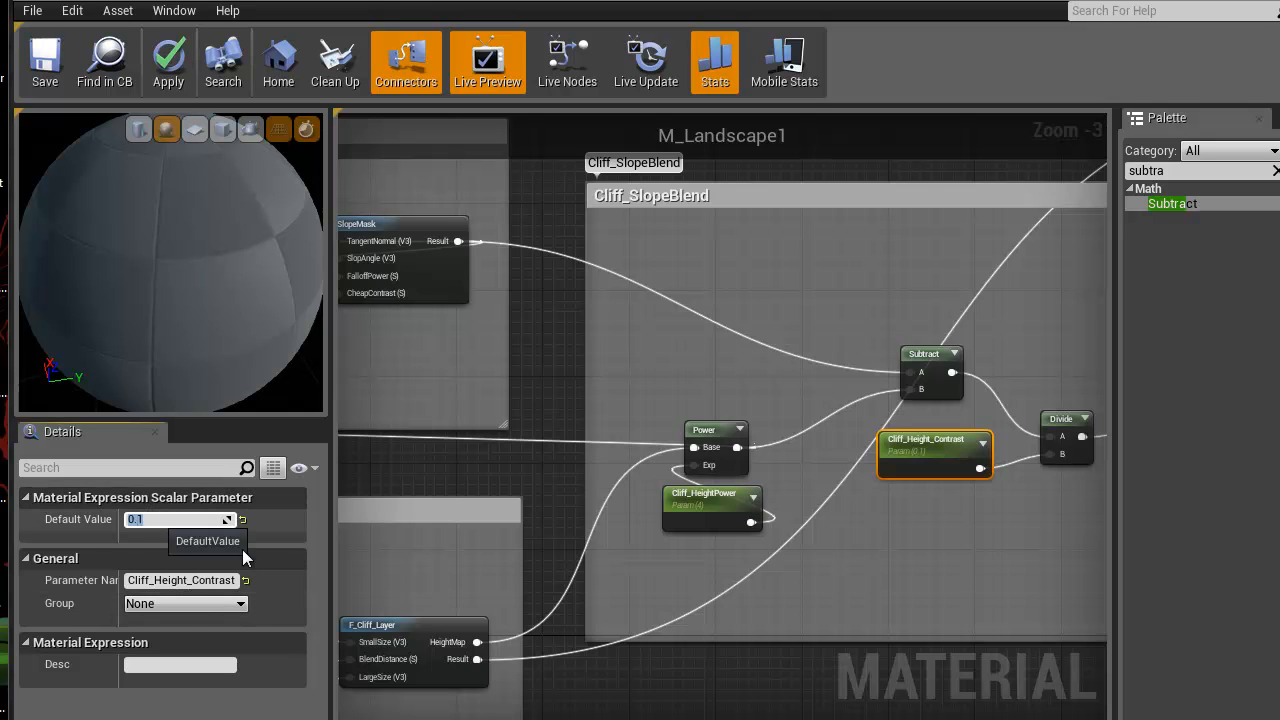
Check the grass and cliff blend on the preview sphere and set the Cliff_Height_Contrast default value to 0.01
mouse_move(204, 284)
right_down()
mouse_move(203, 213)
mouse_move(202, 293)
right_up()
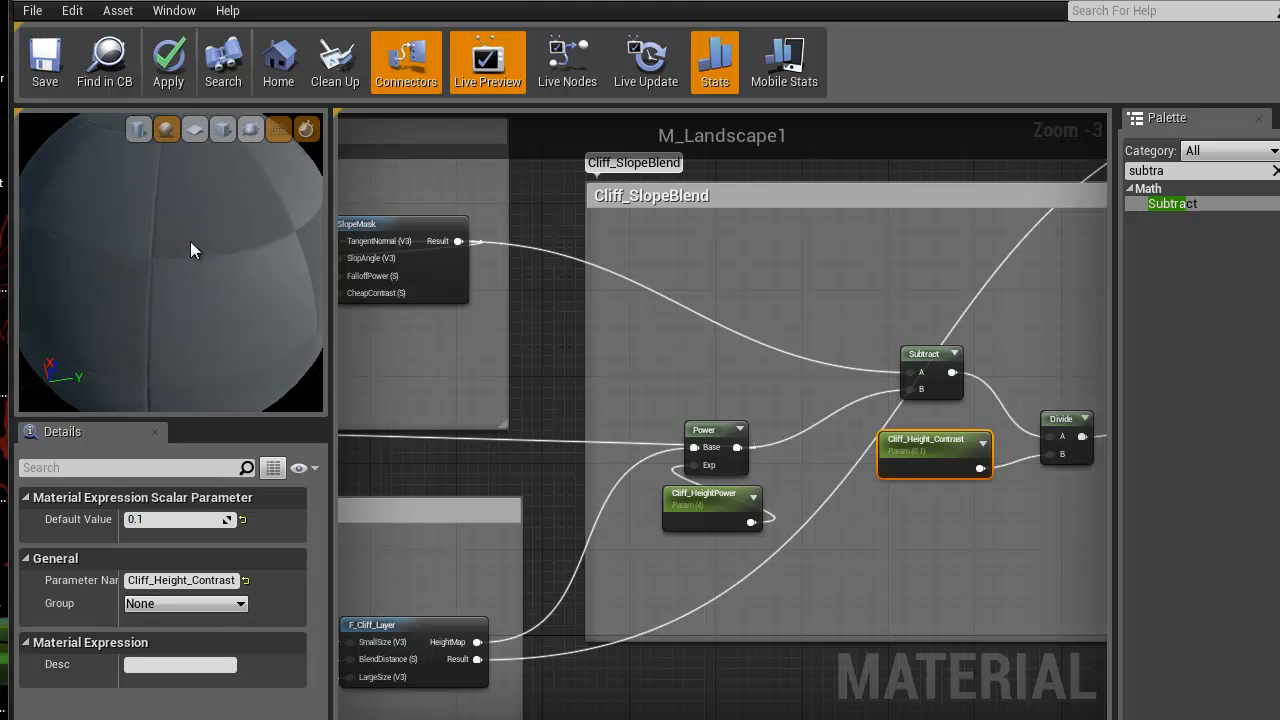
drag(196, 228, 160, 215)
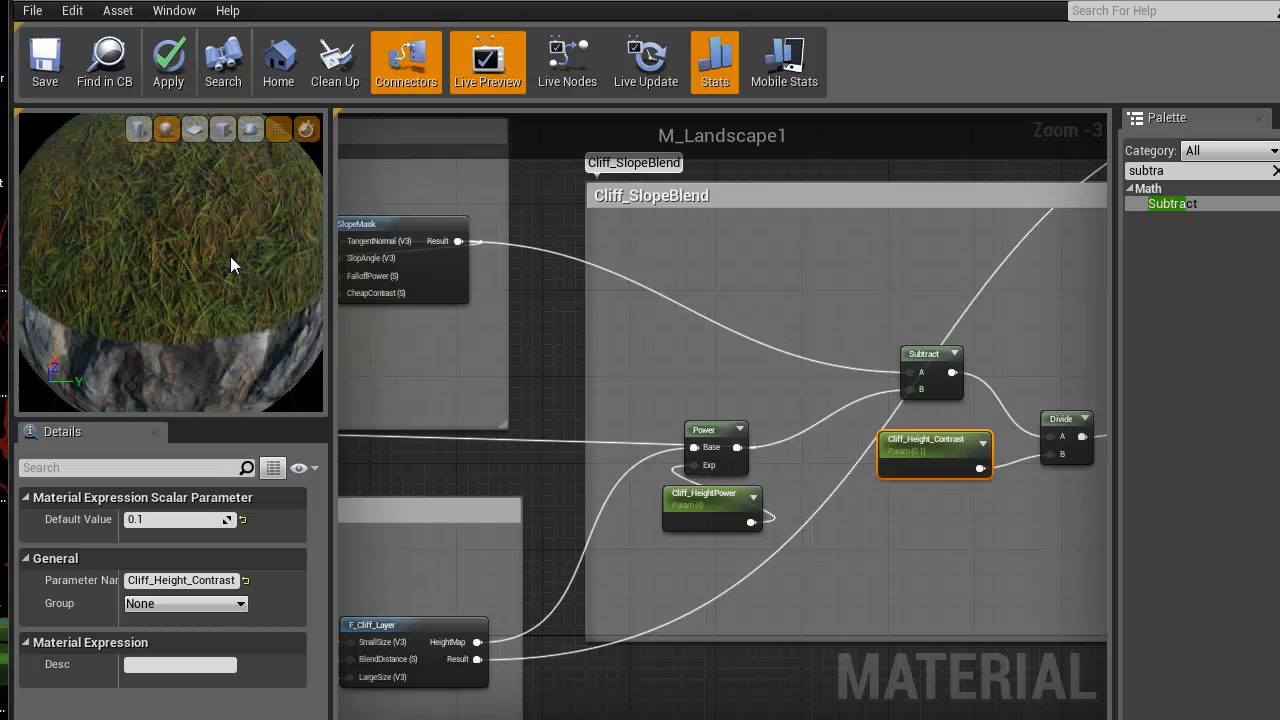
drag(230, 256, 235, 210)
right_drag(209, 252, 119, 257)
drag(119, 257, 0, 275)
drag(306, 278, 152, 255)
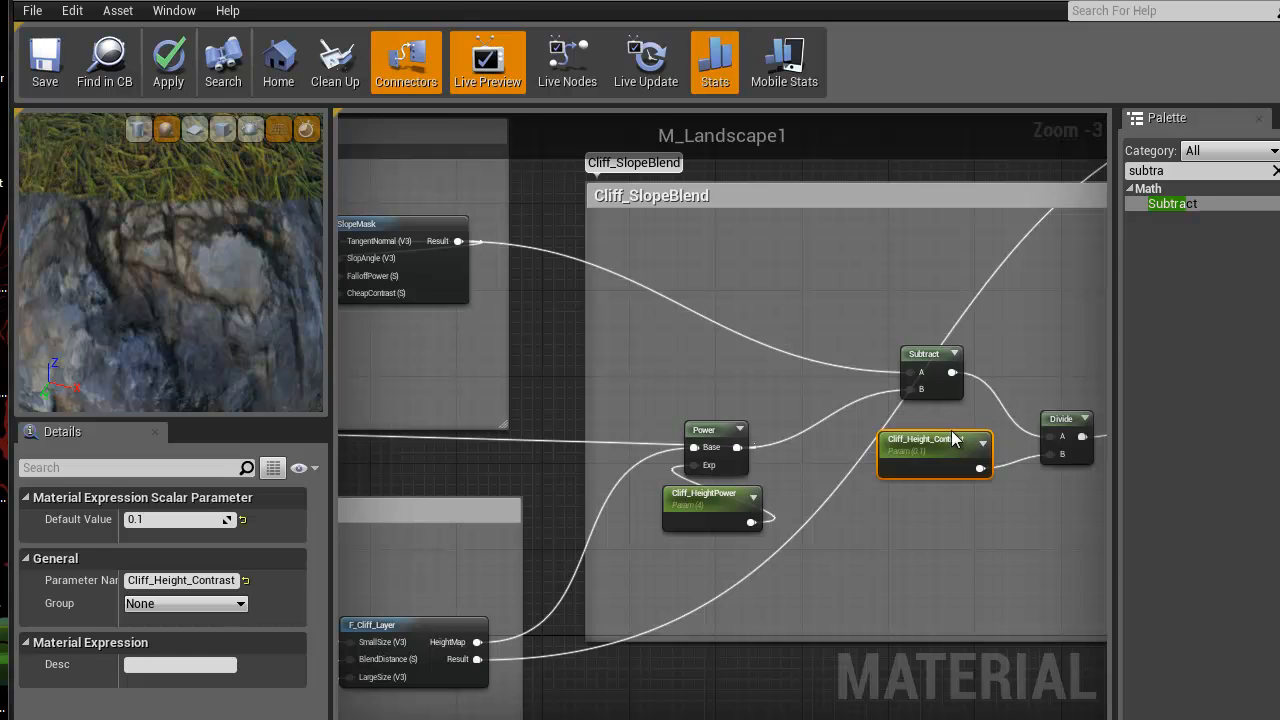
click(200, 519)
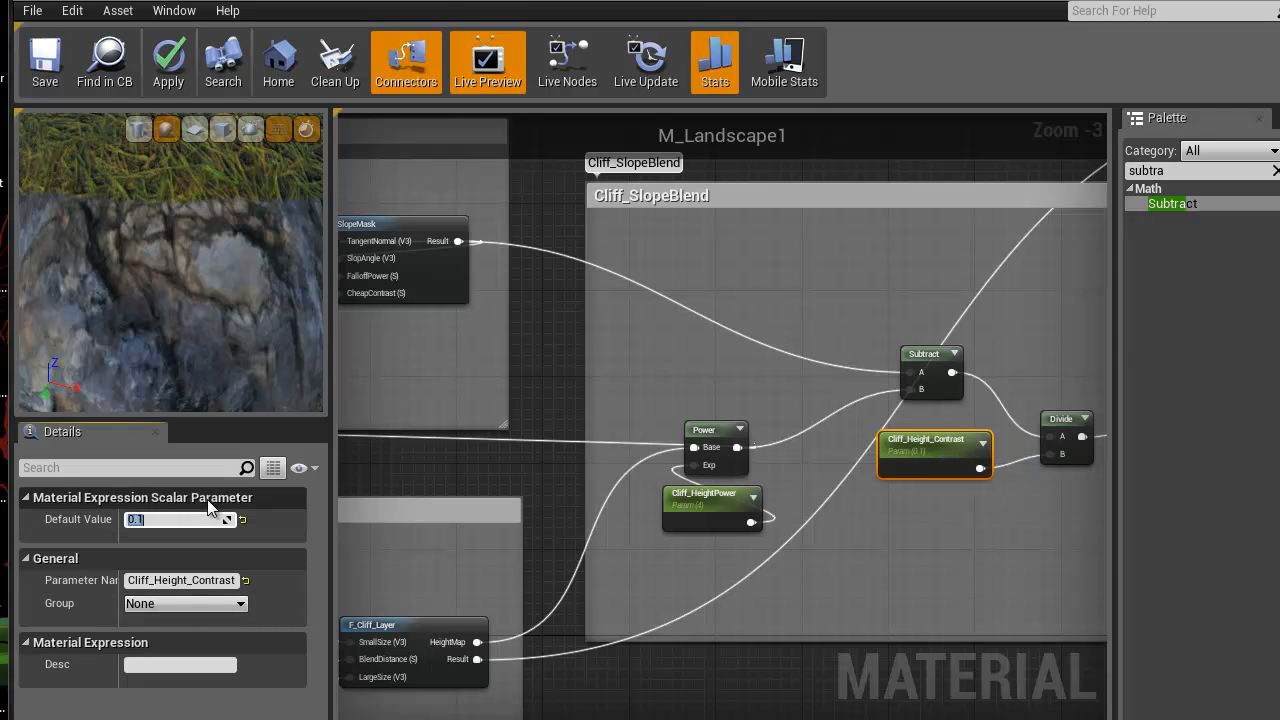
text(0.01)
key(Return)
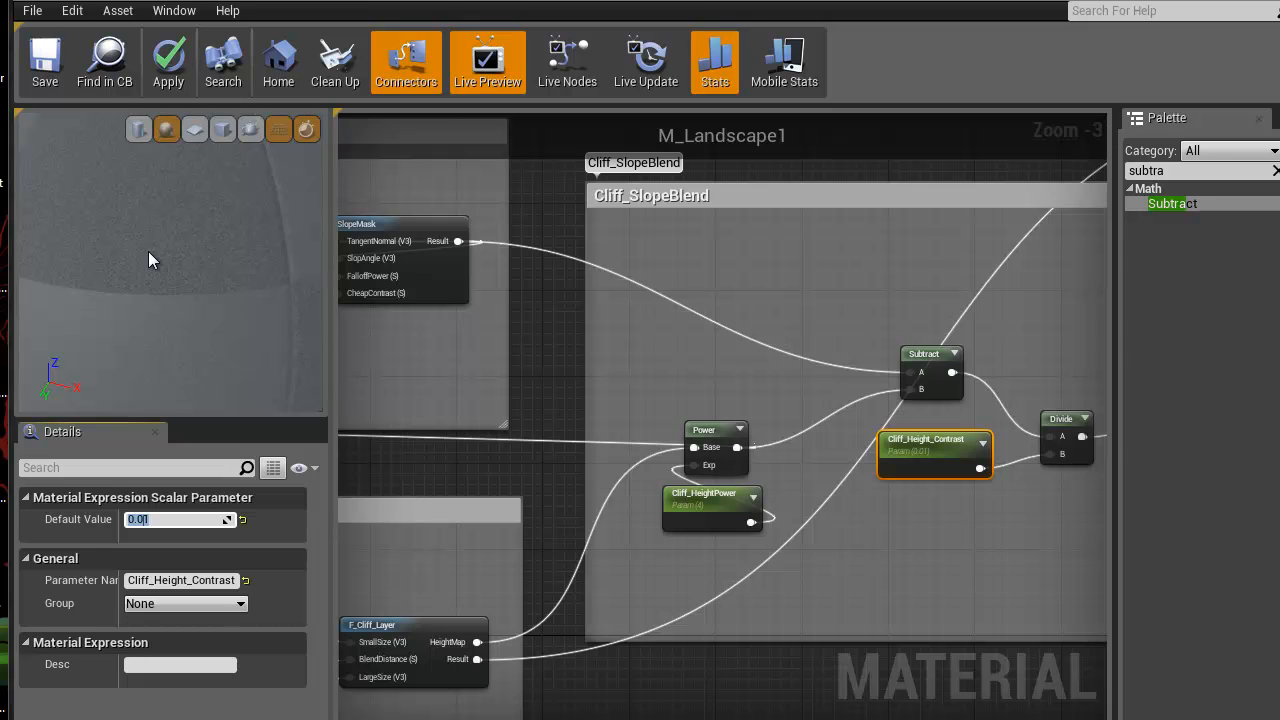
Enlarge the material preview and examine the transition between grass and cliff around the sphere
scroll(195, 280, down, 5)
drag(330, 360, 533, 362)
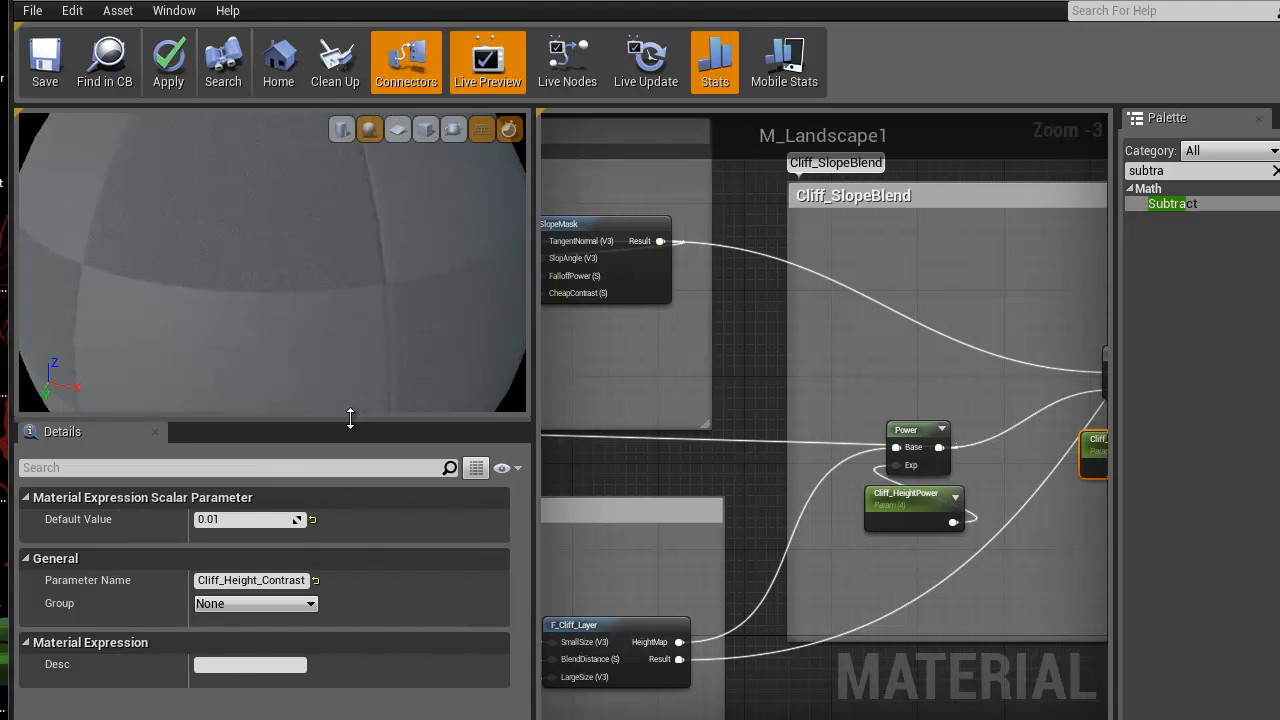
drag(364, 413, 343, 475)
drag(224, 262, 187, 269)
scroll(95, 289, up, 5)
right_drag(187, 269, 214, 361)
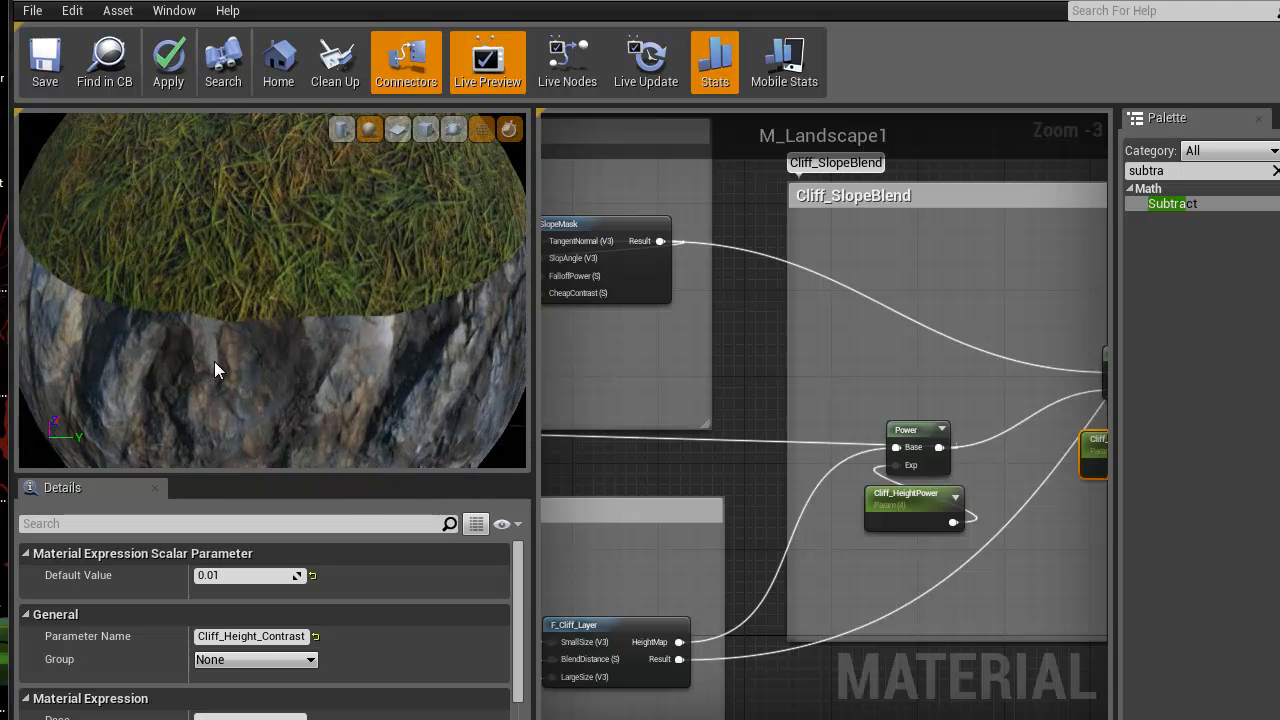
mouse_move(340, 329)
mouse_down()
mouse_move(243, 298)
mouse_move(343, 329)
mouse_up()
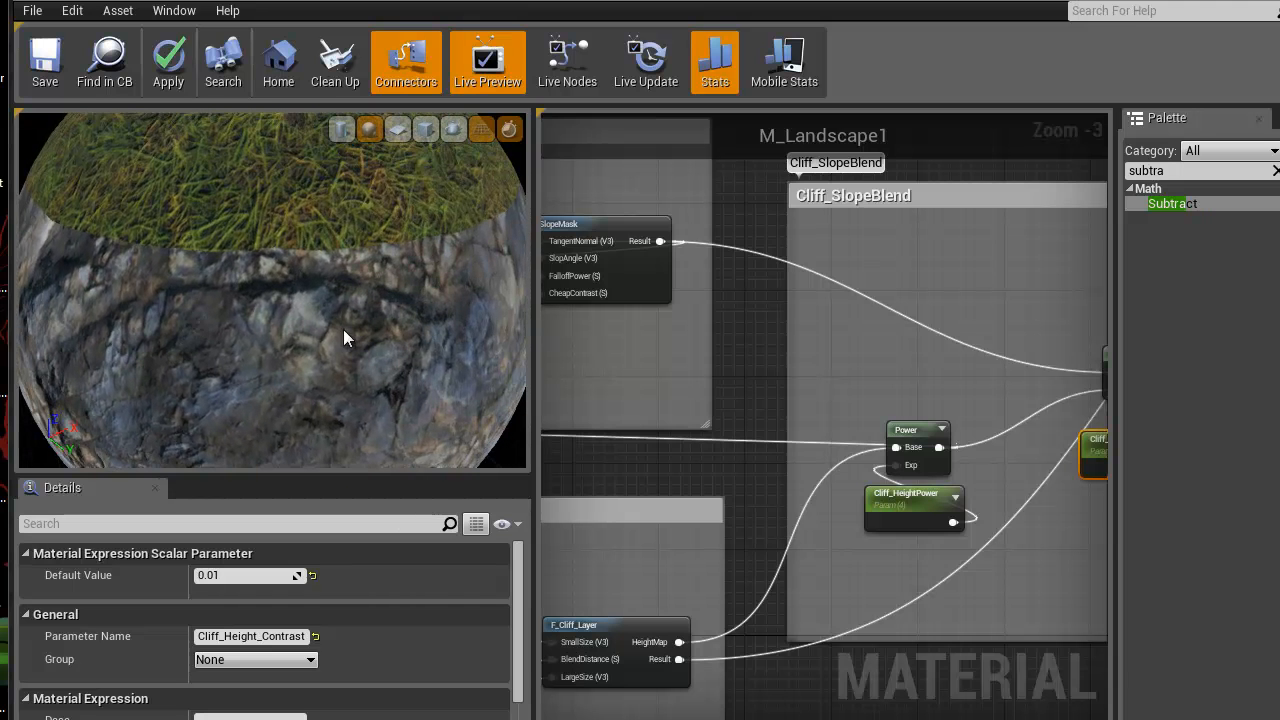
Apply the M_Landscape1 changes and enable the Cliff_Height_Contrast parameter in the MI_Landscape1 instance
right_drag(891, 357, 778, 354)
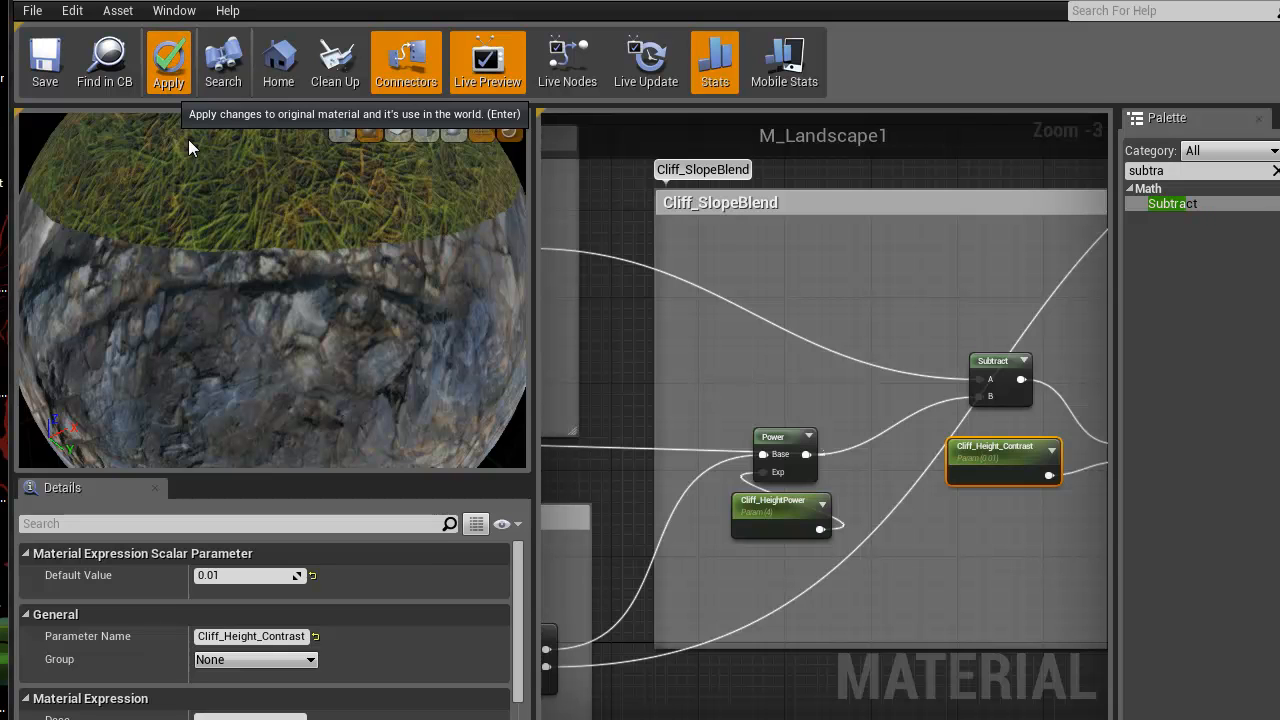
click(169, 64)
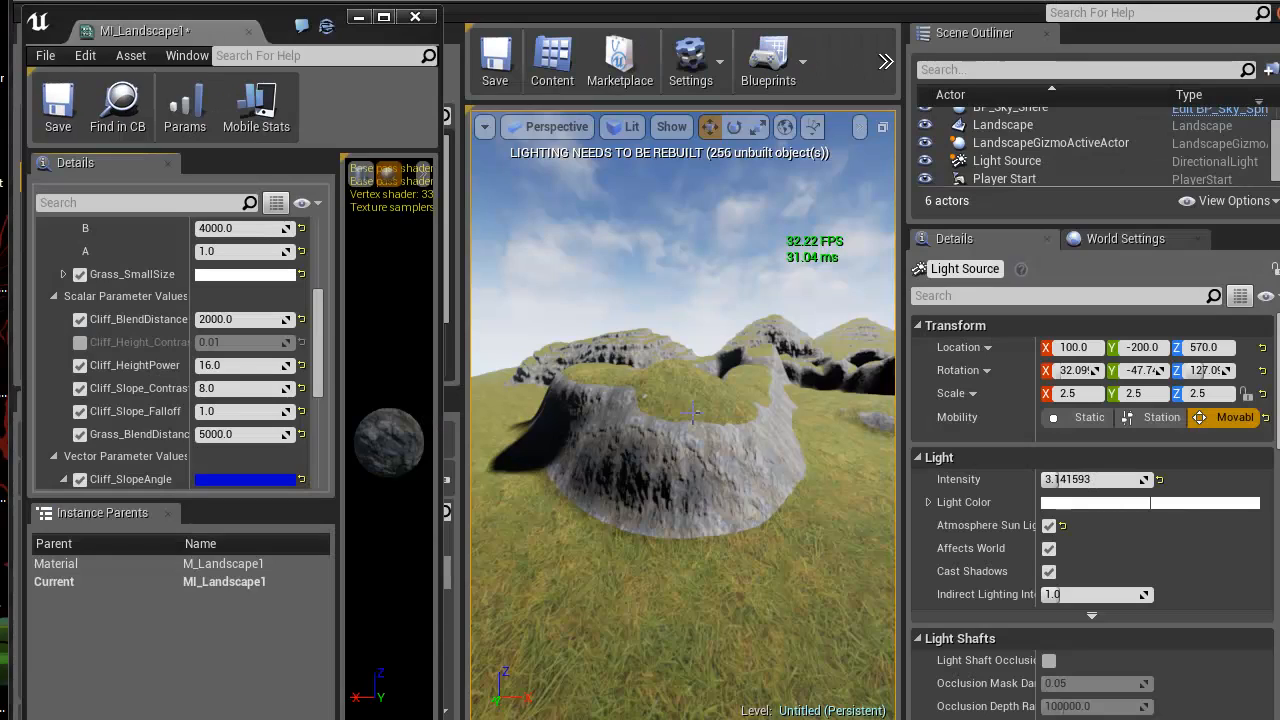
key(w)
right_drag(692, 411, 662, 417)
click(80, 342)
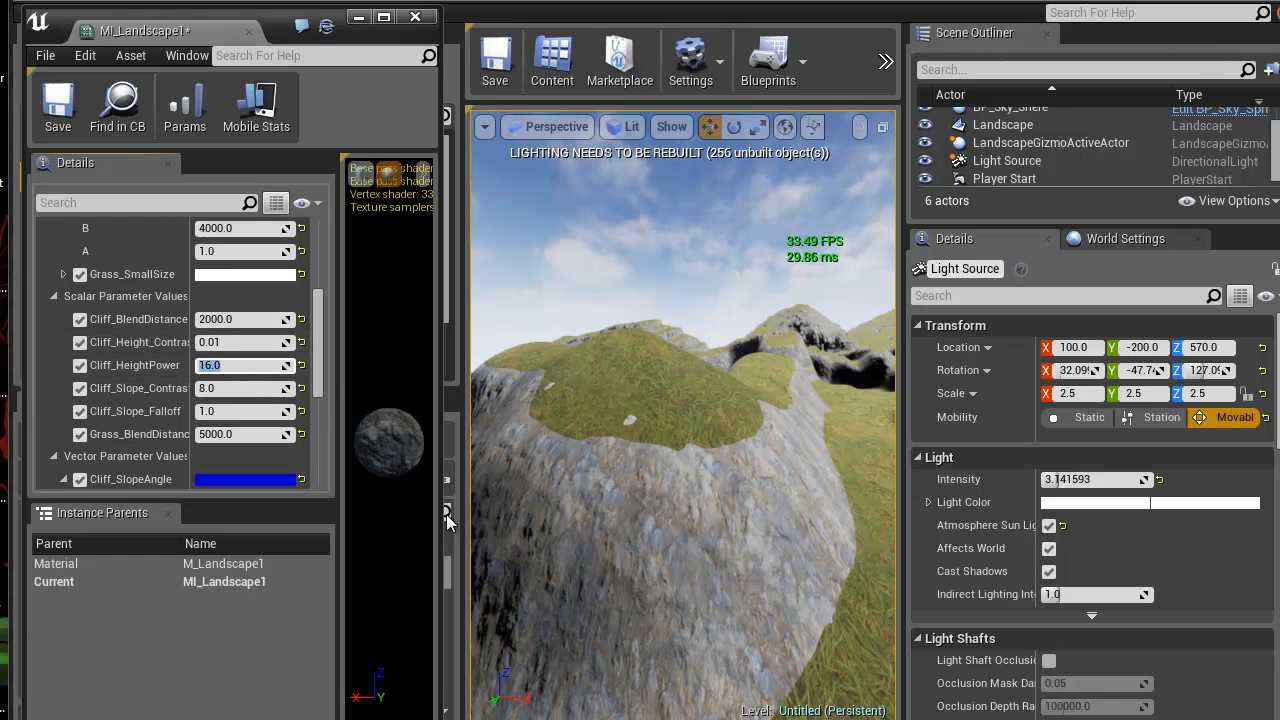
Set Cliff_HeightPower to 1.0 in the material instance and inspect the hill's grass edge up close
key(Return)
key(d)
right_drag(711, 507, 609, 494)
key(w)
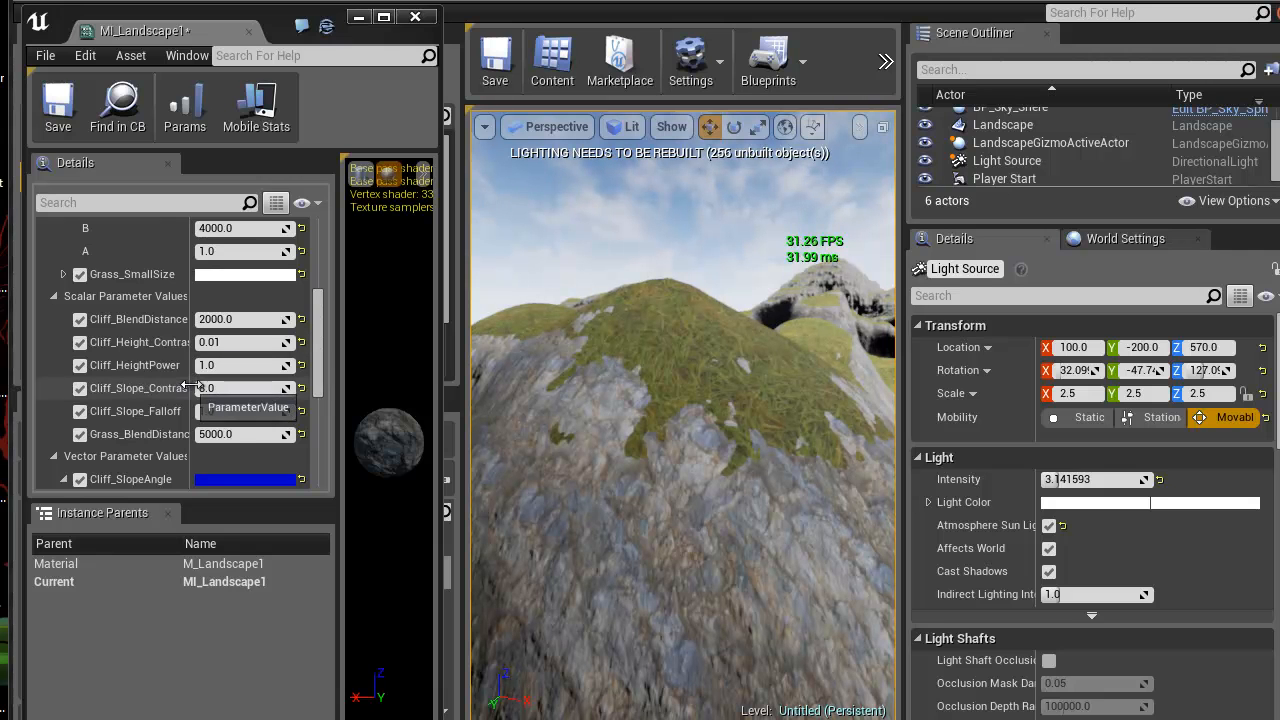
Widen the parameter name column, set Cliff_Slope_Contrast to 1.0, and inspect the blend across the landscape
drag(190, 385, 220, 390)
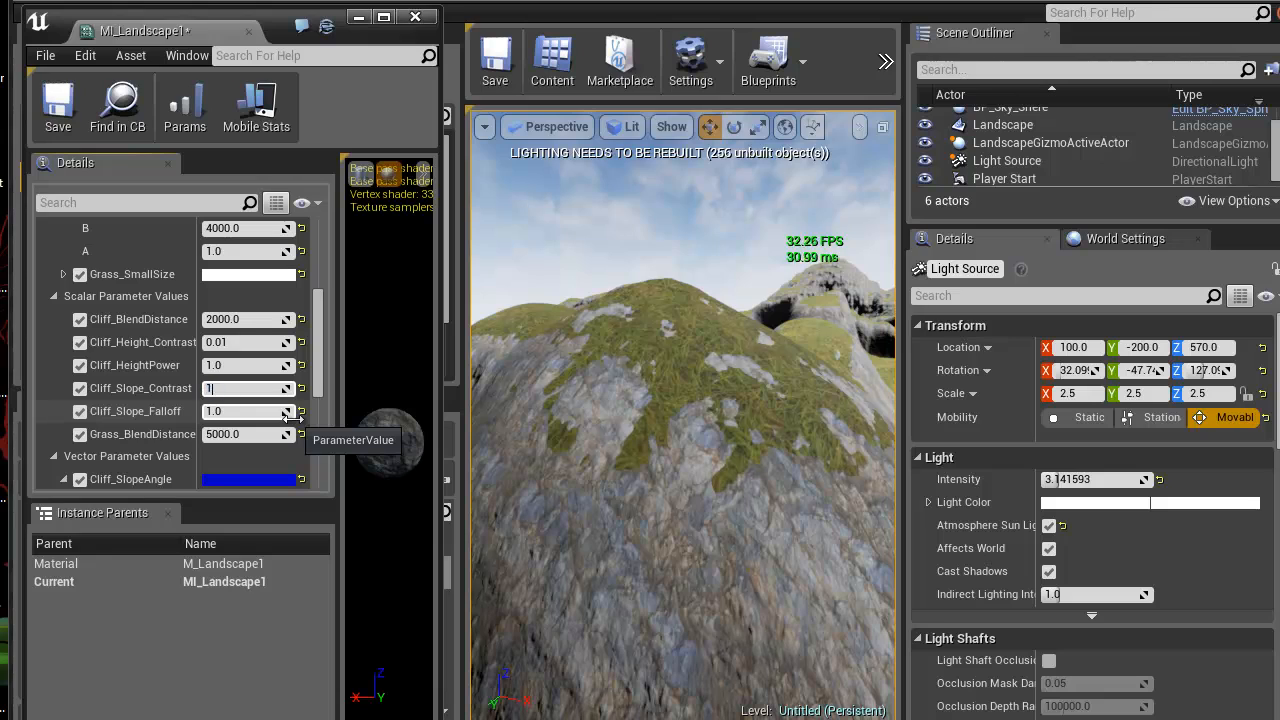
key(w)
right_drag(842, 376, 594, 369)
right_drag(727, 487, 289, 445)
key(w)
key(s)
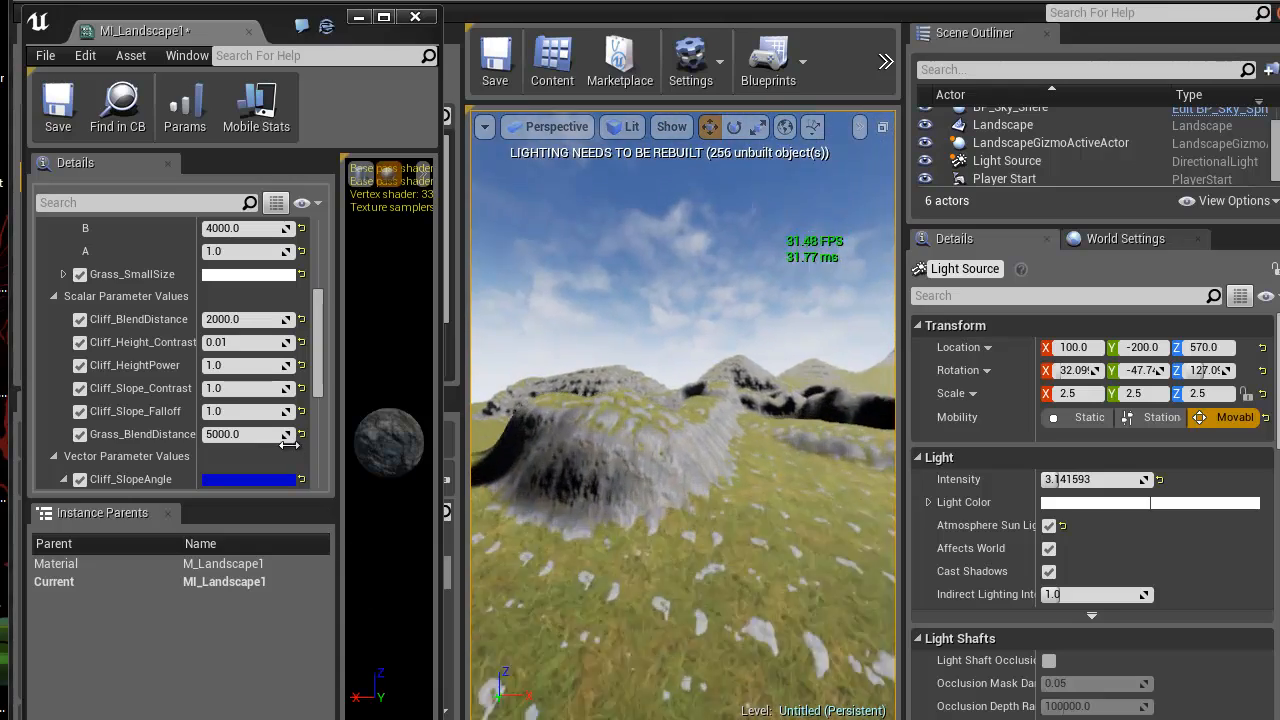
Try Cliff_Slope_Falloff values of 0.5 and 2.0 in the material instance
click(240, 411)
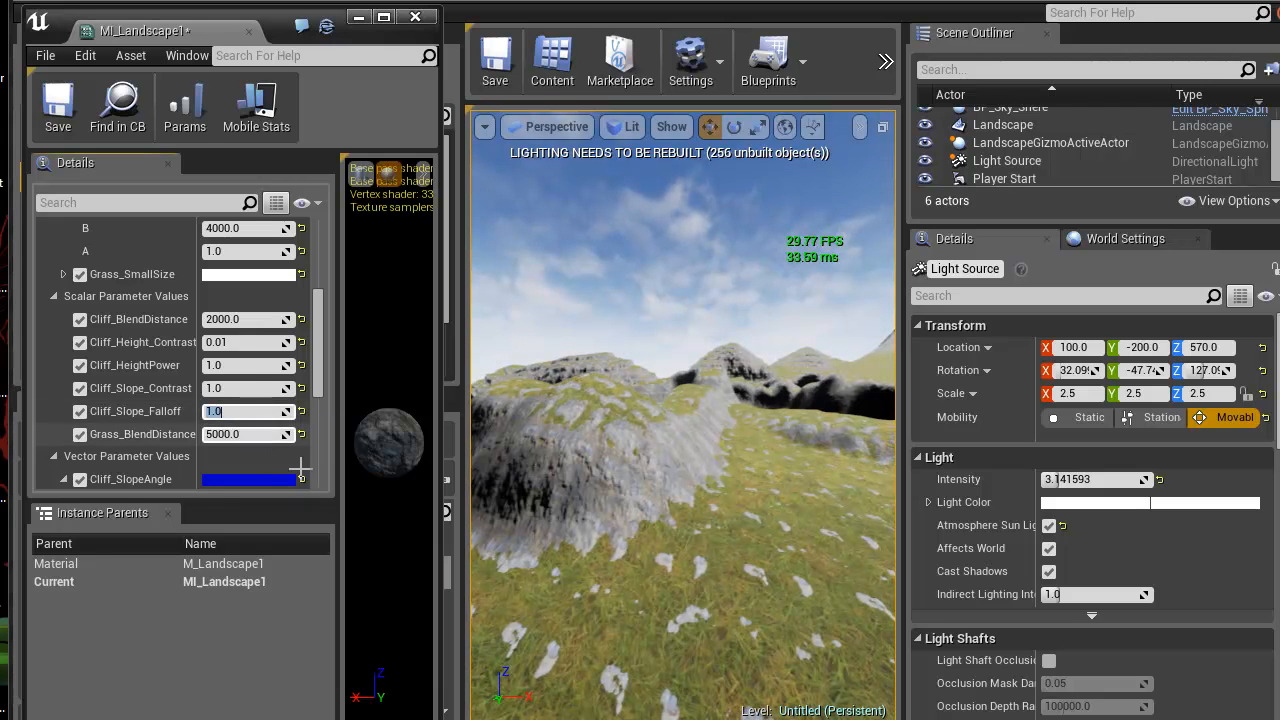
right_drag(630, 446, 625, 442)
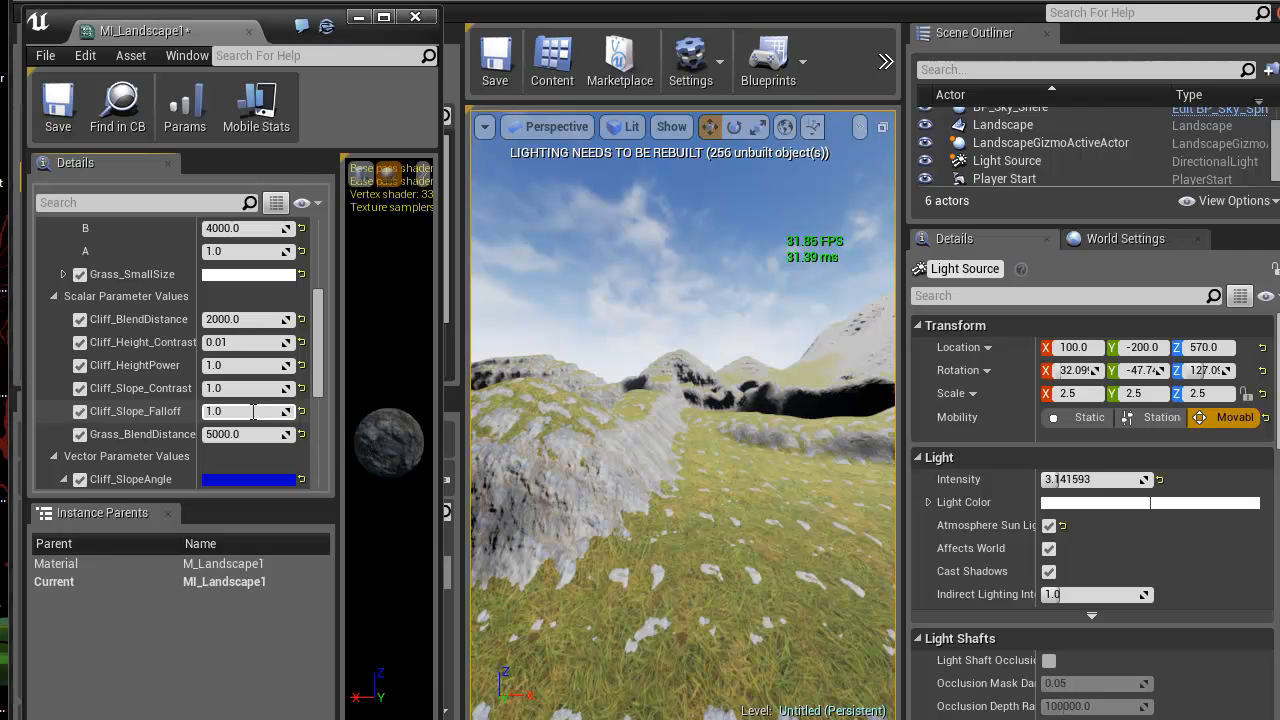
text(0.5)
key(Return)
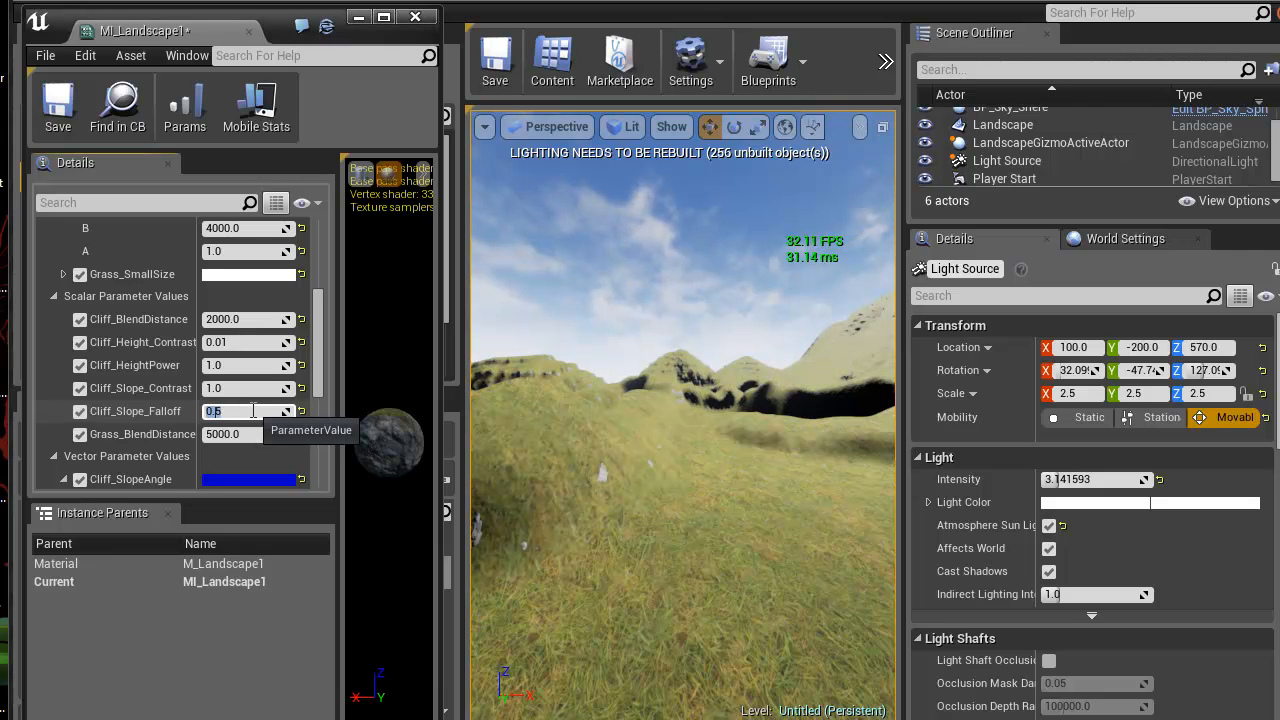
text(2.0)
key(Return)
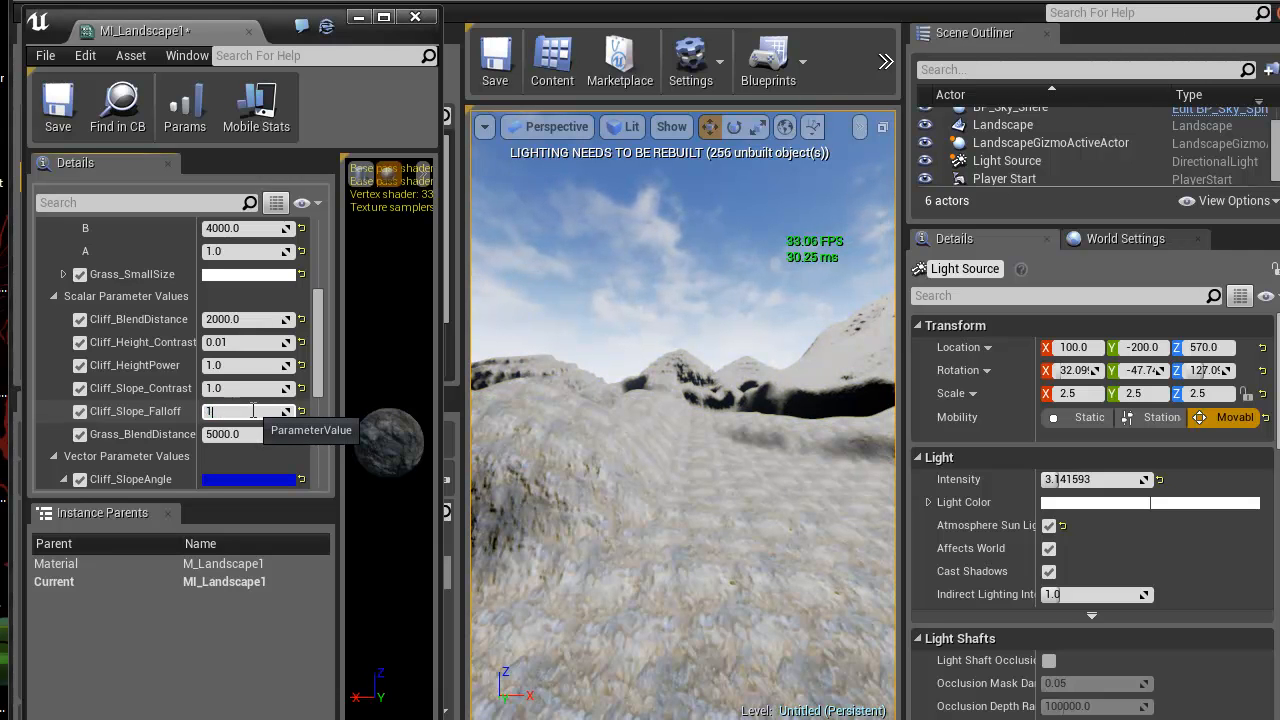
Fine-tune Cliff_Slope_Falloff, entering 1.01 and raising it to 1.1
text(1)
key(Return)
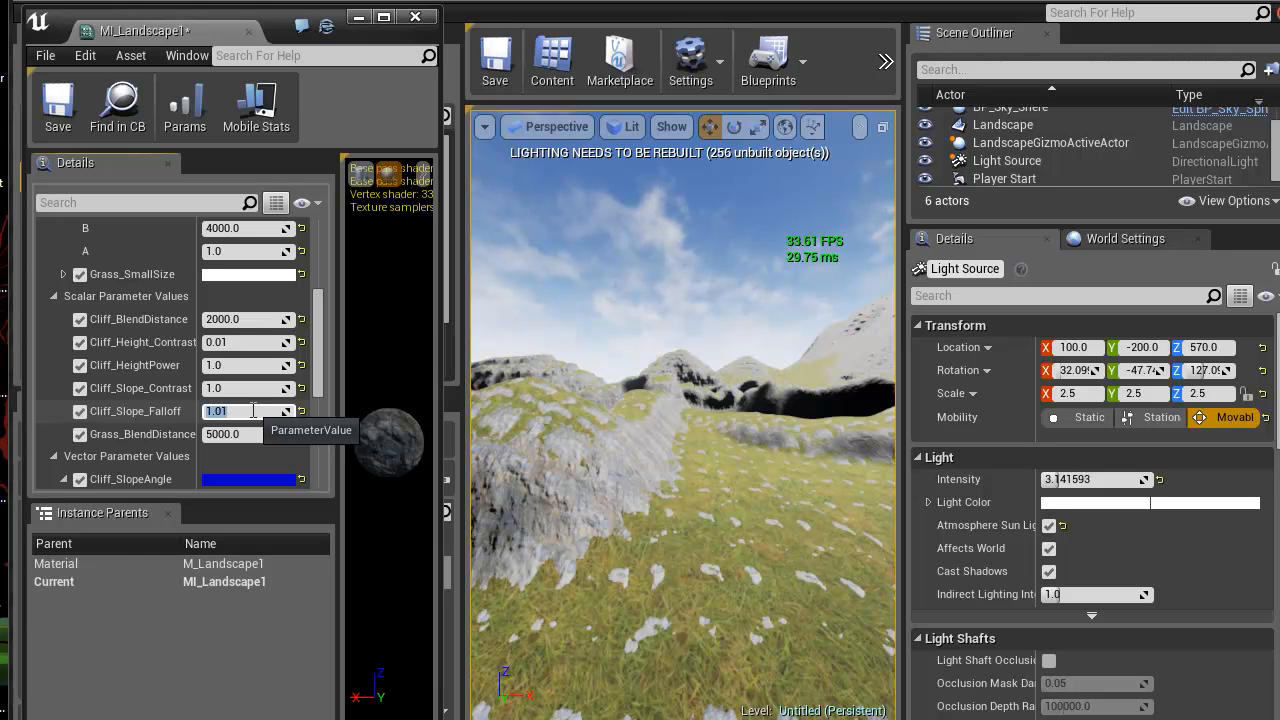
text(1.1)
key(Return)
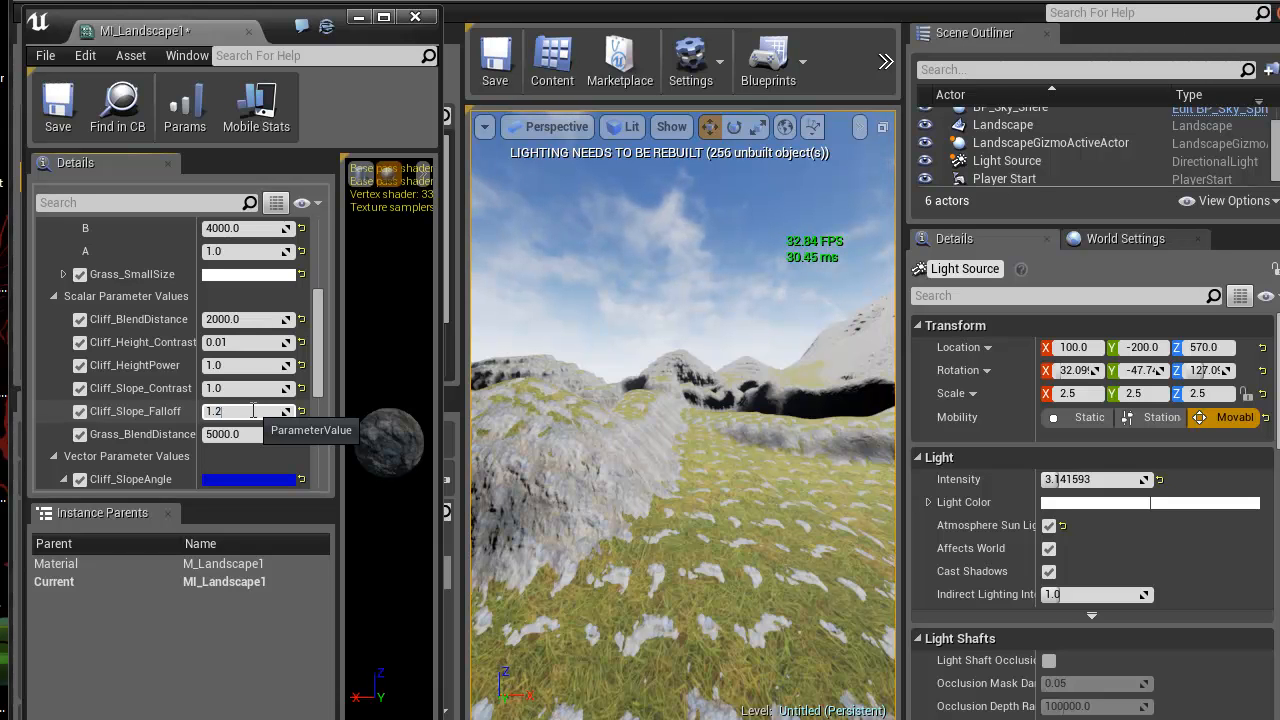
Raise Cliff_Slope_Falloff to 1.2 and then to 1.4, and inspect the slope blend across the landscape
text(1.2)
key(Return)
key(Return)
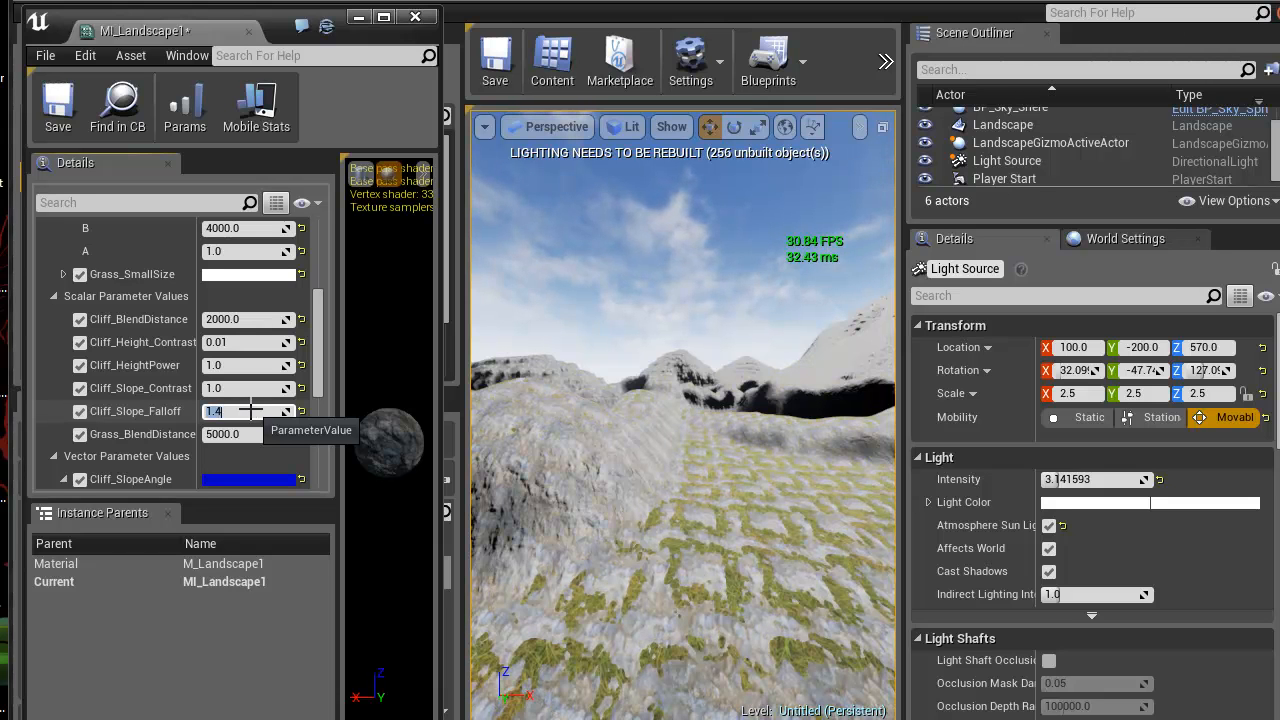
right_drag(652, 474, 855, 588)
key(w)
Set the R, G and B values of Cliff_LargeSize to 4000 and look over the rock texture on the terrain
scroll(300, 340, up, 6)
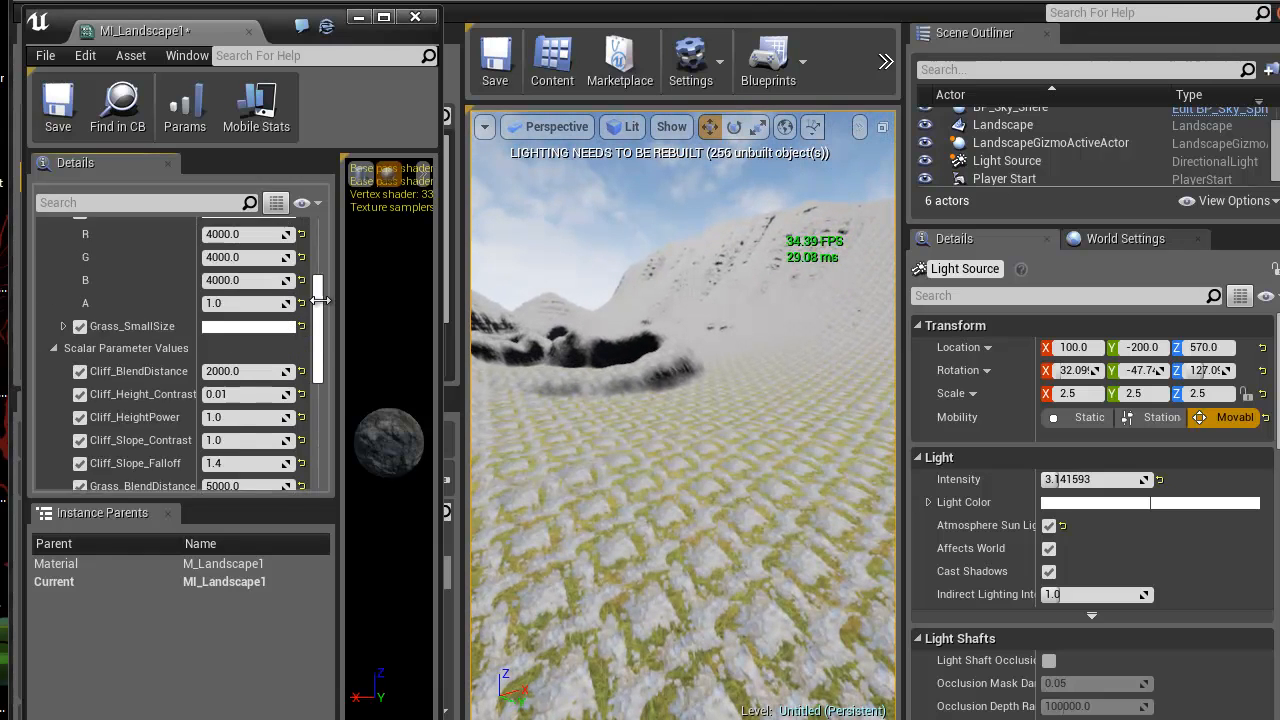
click(249, 301)
text(4000)
key(Tab)
text(4000)
key(Tab)
text(40)
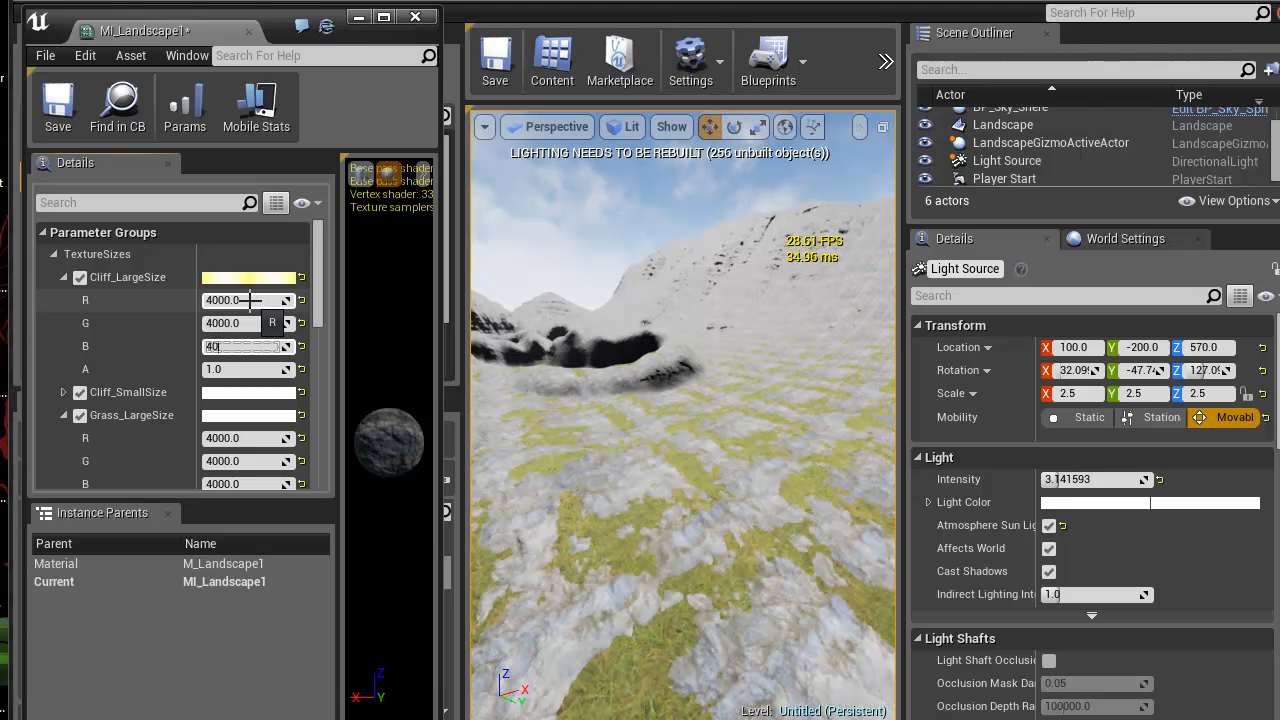
right_drag(600, 372, 923, 423)
right_drag(567, 388, 420, 362)
Try Cliff_Height_Contrast values of 0.5, 0.1 and 0.001, and return it to 0.01
scroll(329, 303, down, 8)
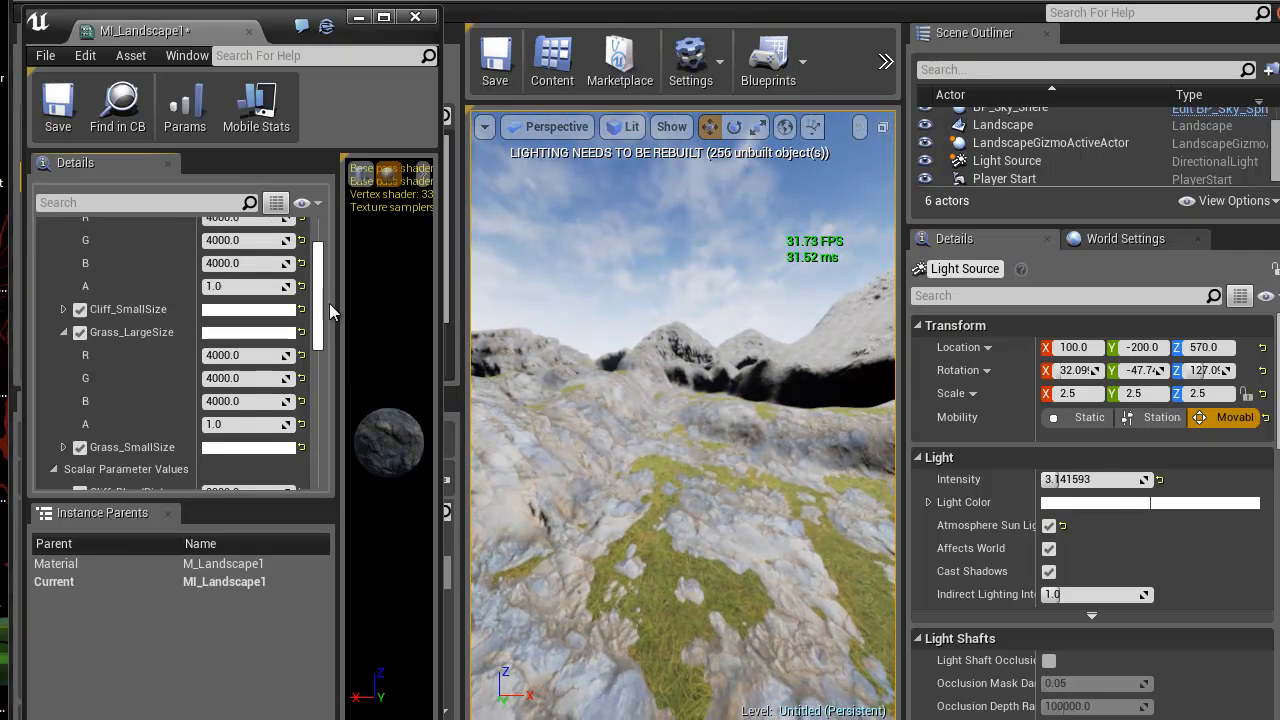
click(221, 288)
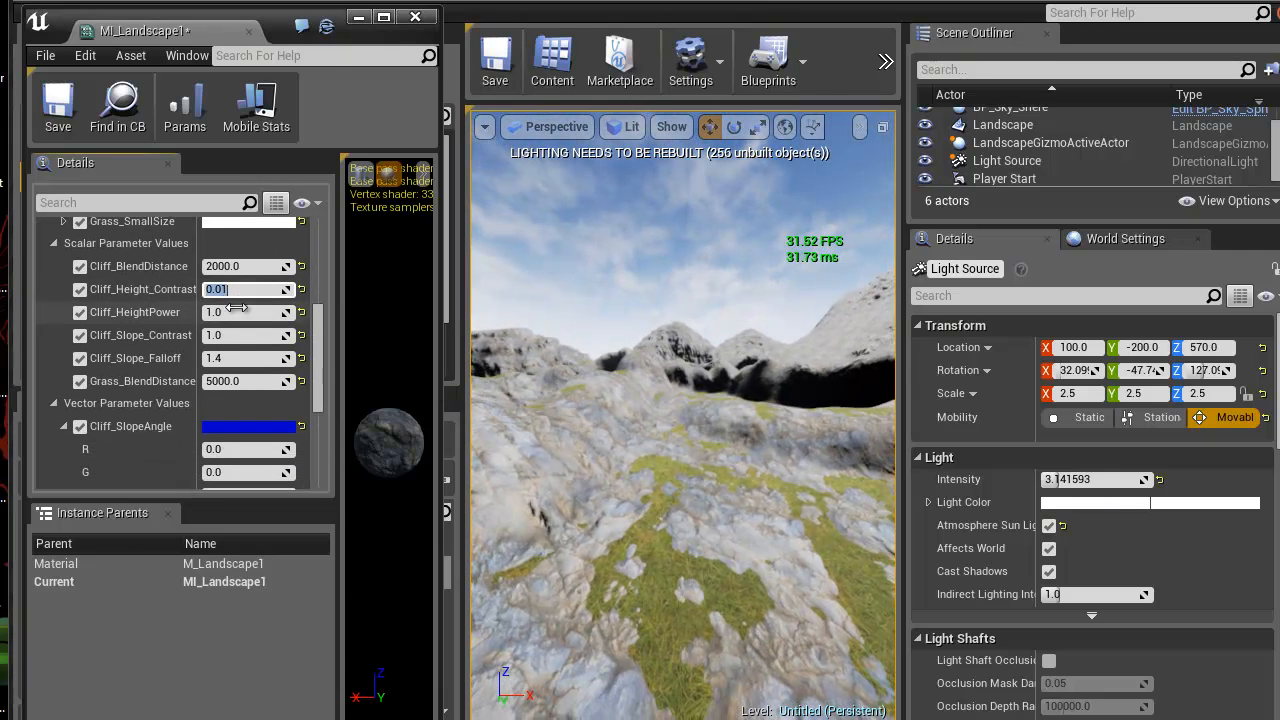
key(Return)
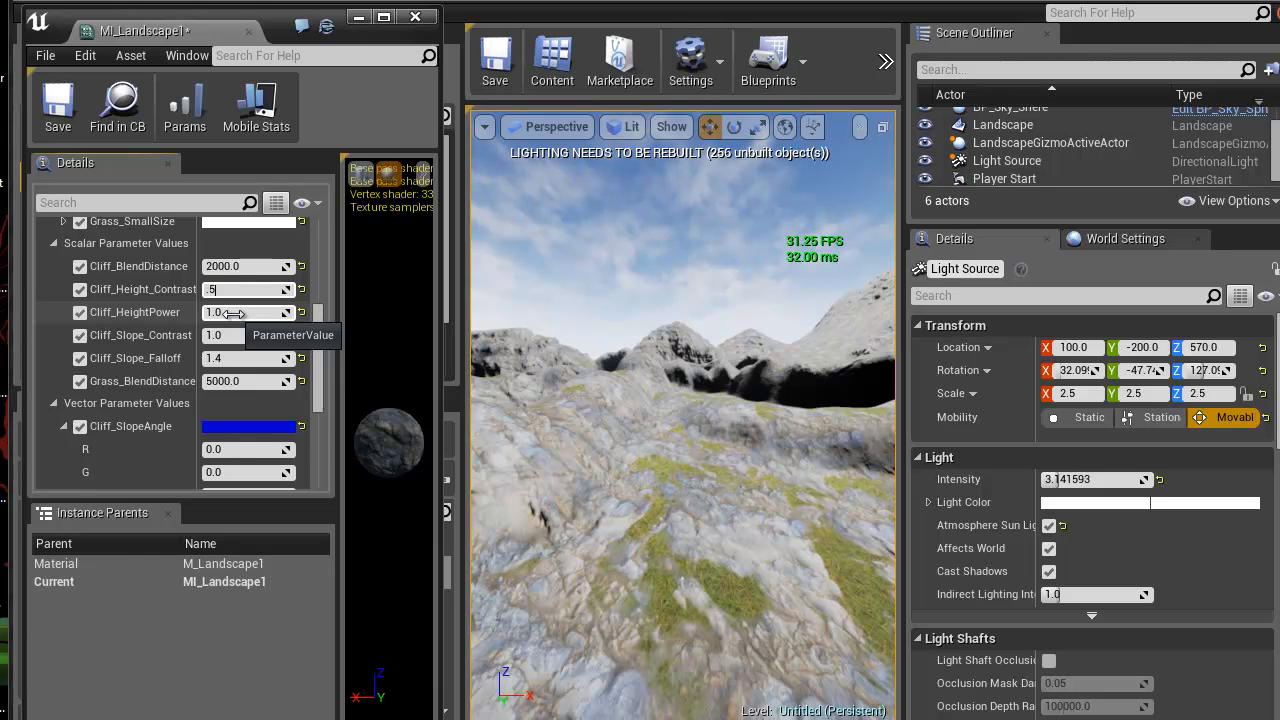
key(Return)
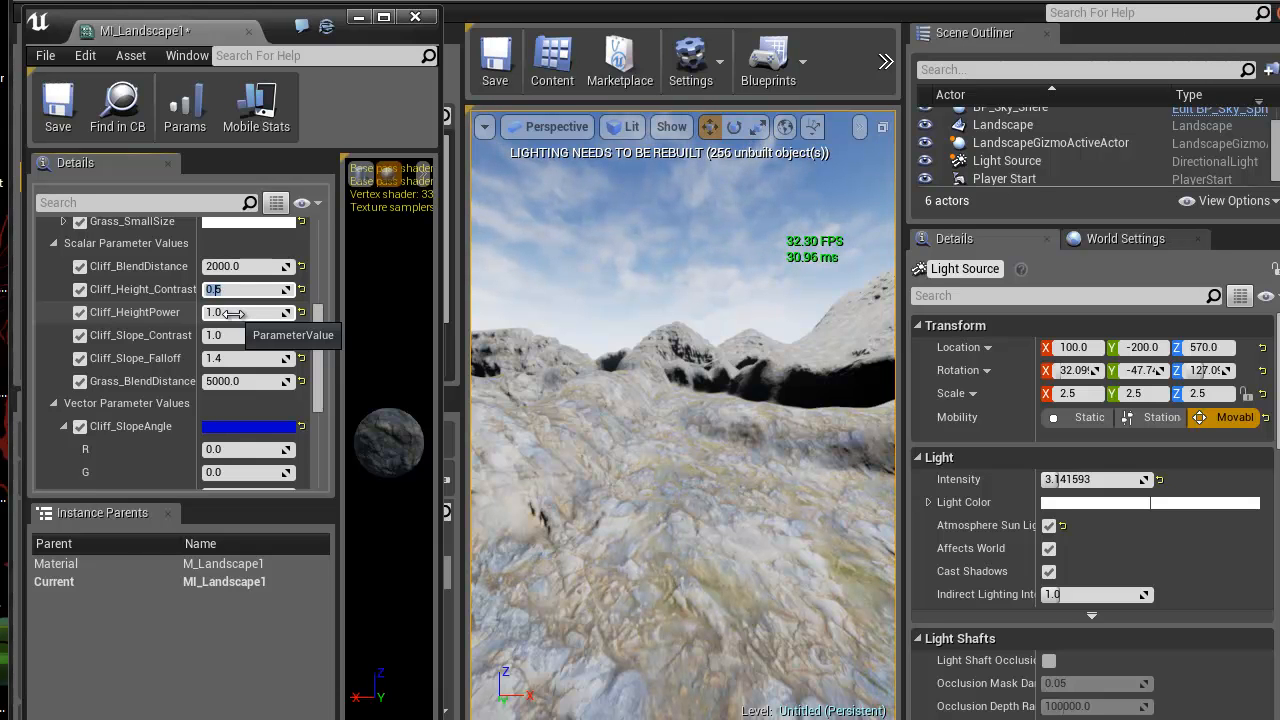
text(.1)
key(Return)
text(.01)
key(Return)
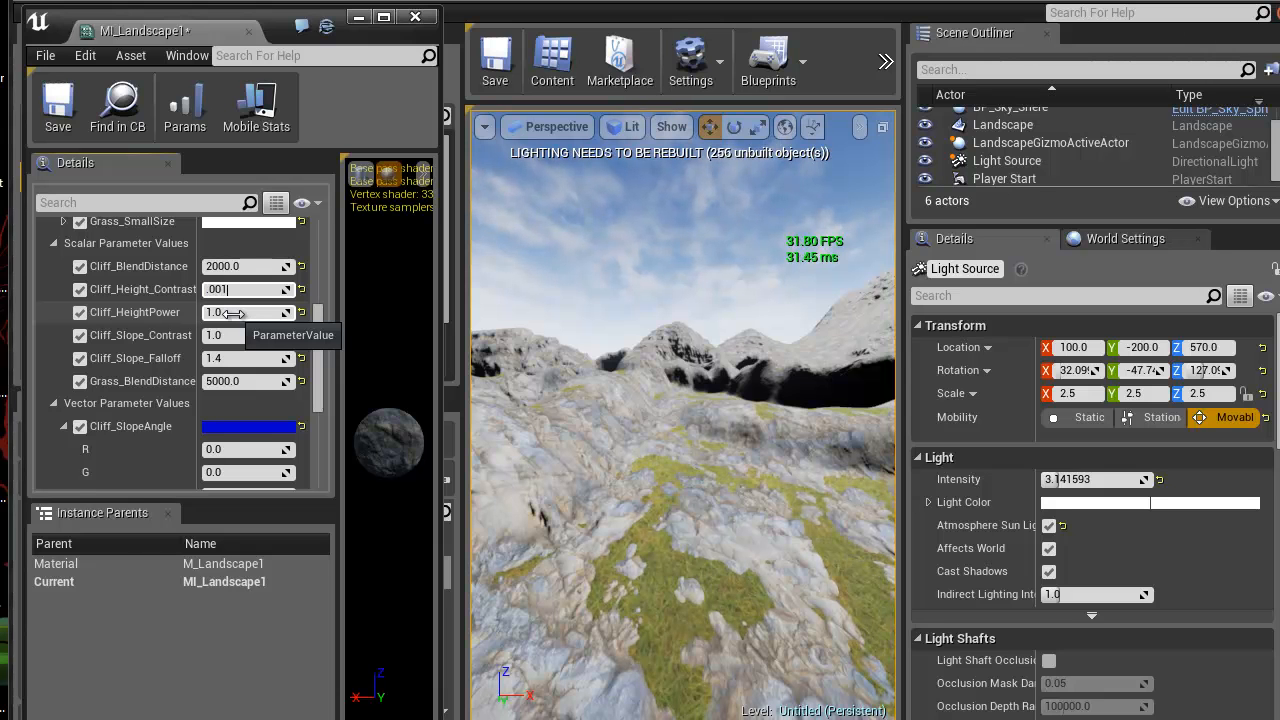
text(.)
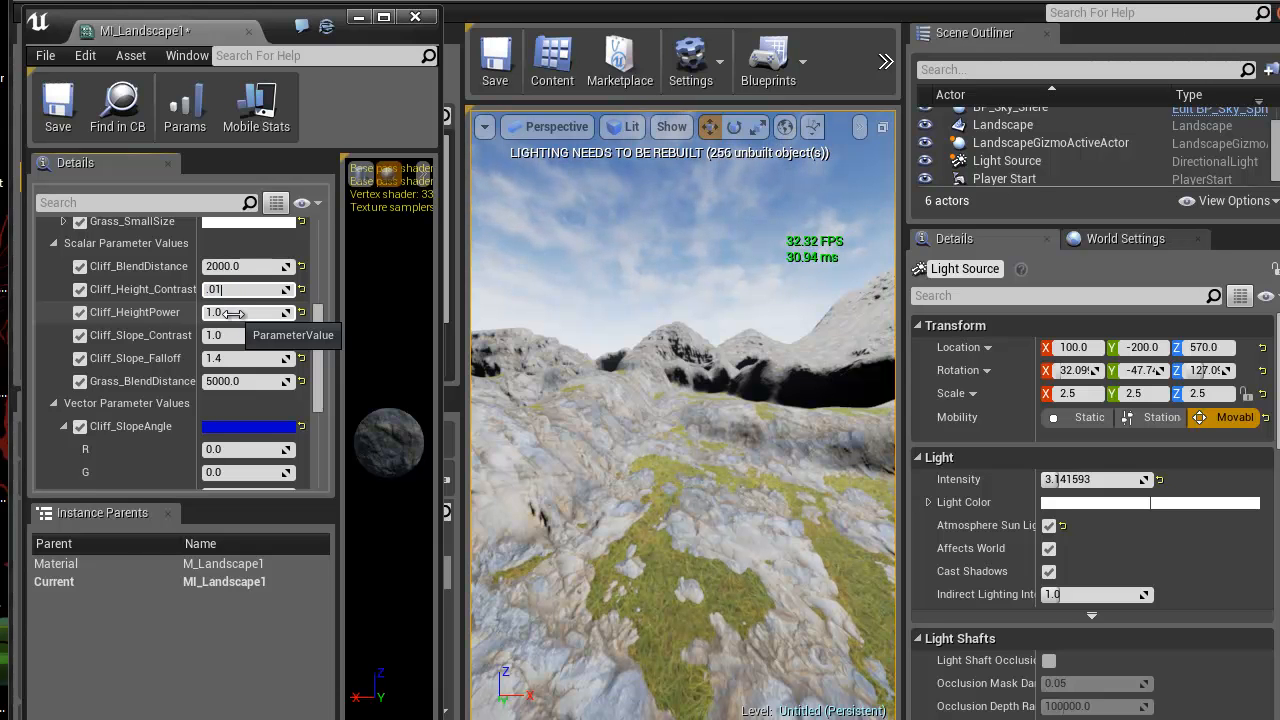
text(01)
key(Return)
Try a Cliff_HeightPower of 2.0 and inspect the rock patches and mounds around the landscape
click(222, 314)
text(2)
key(Return)
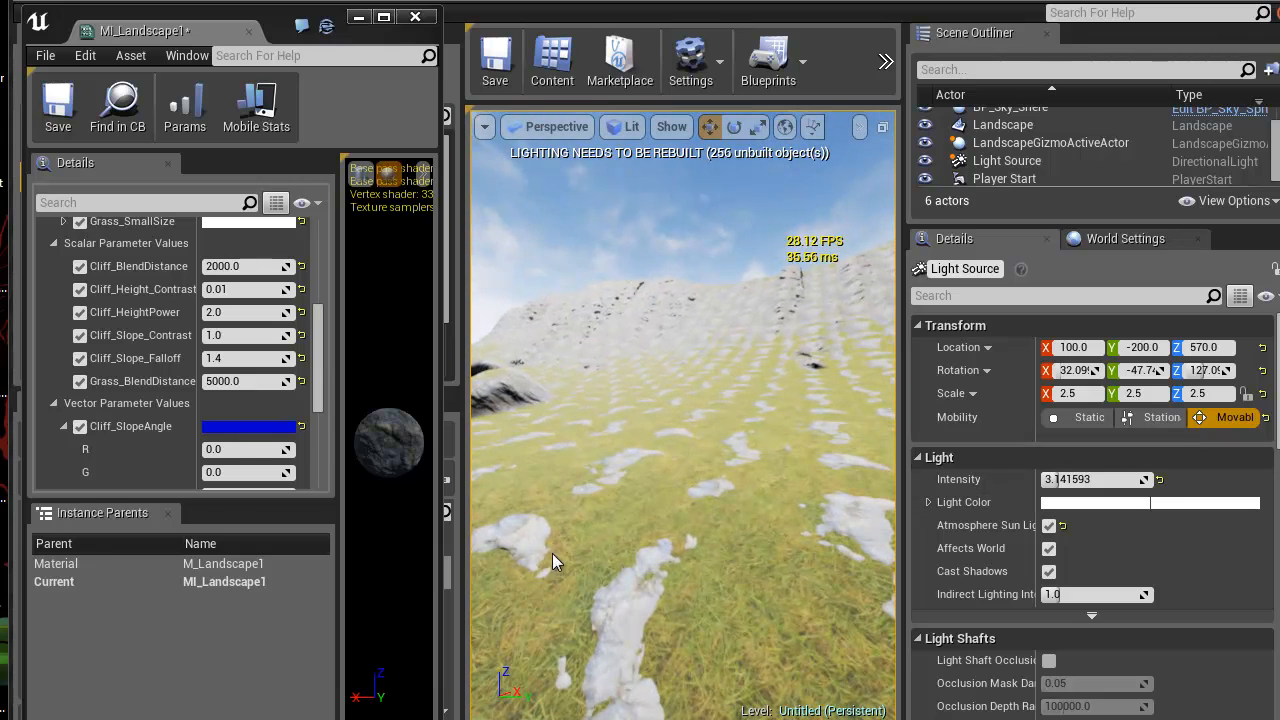
right_drag(755, 435, 365, 468)
key(w)
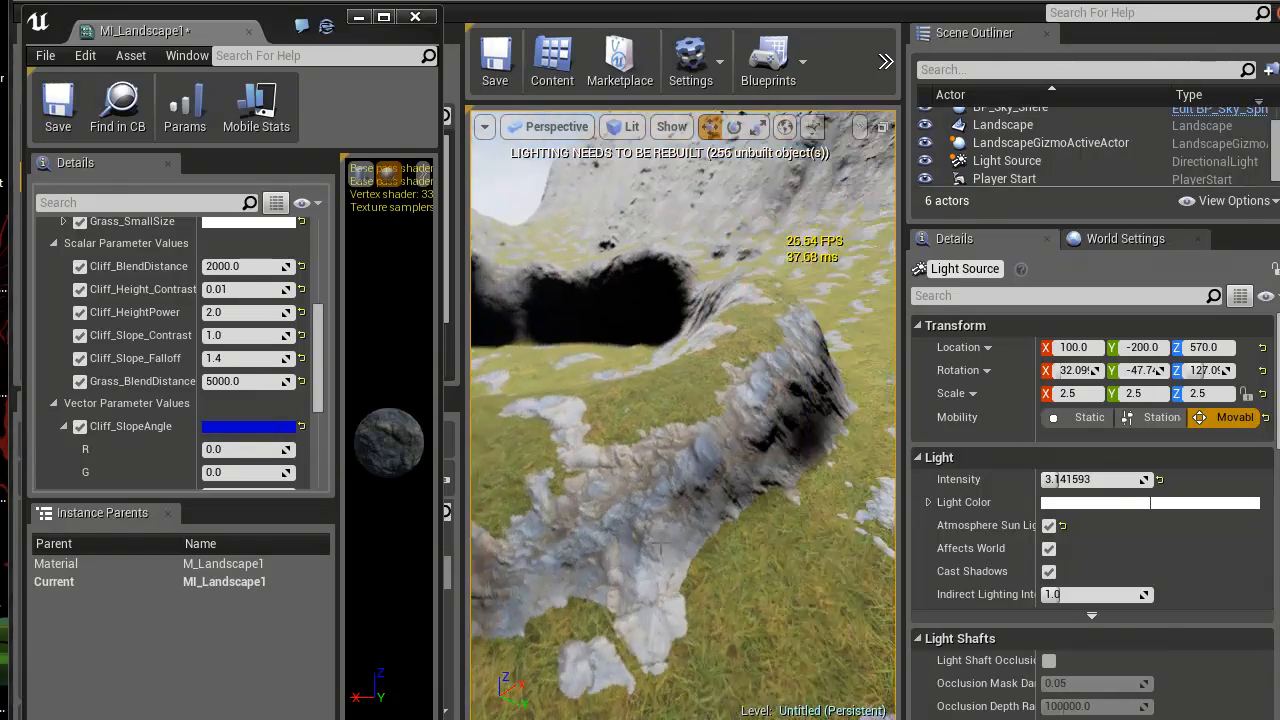
right_drag(683, 430, 408, 330)
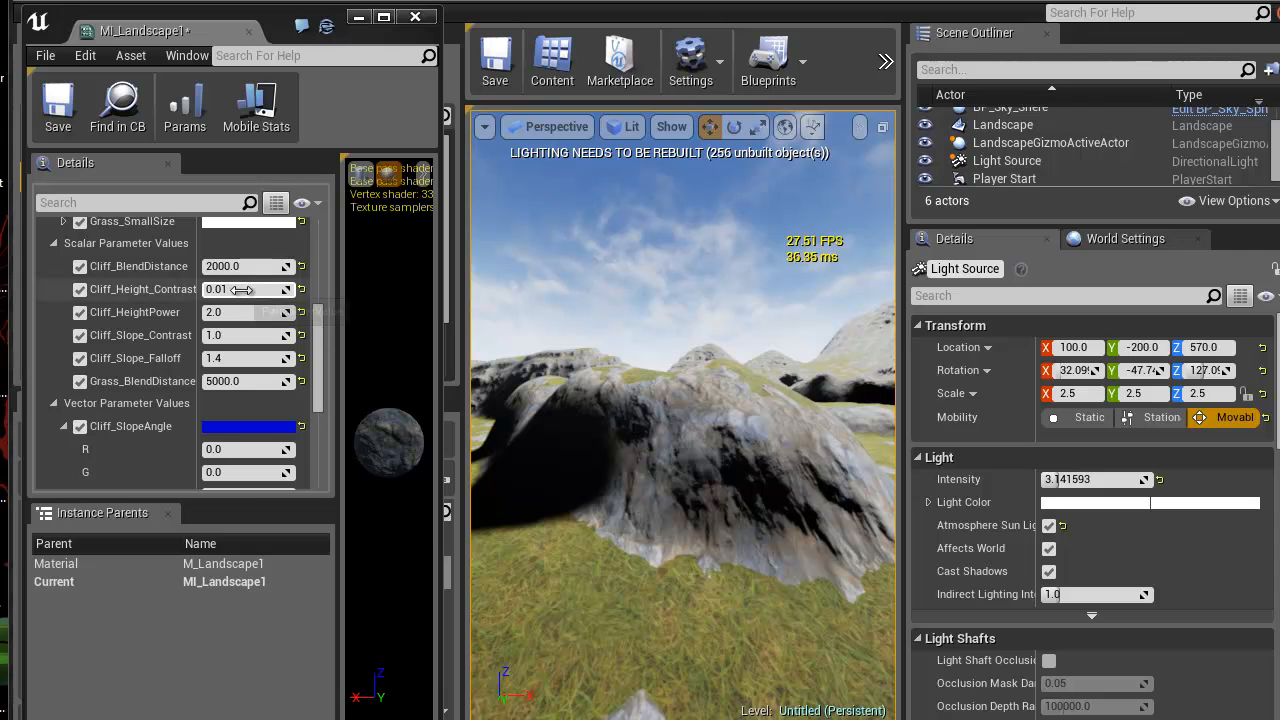
Try Cliff_Slope_Contrast values of 2.0 and 0.5, settle on 0.1, and inspect the grass and cliff blend
click(235, 338)
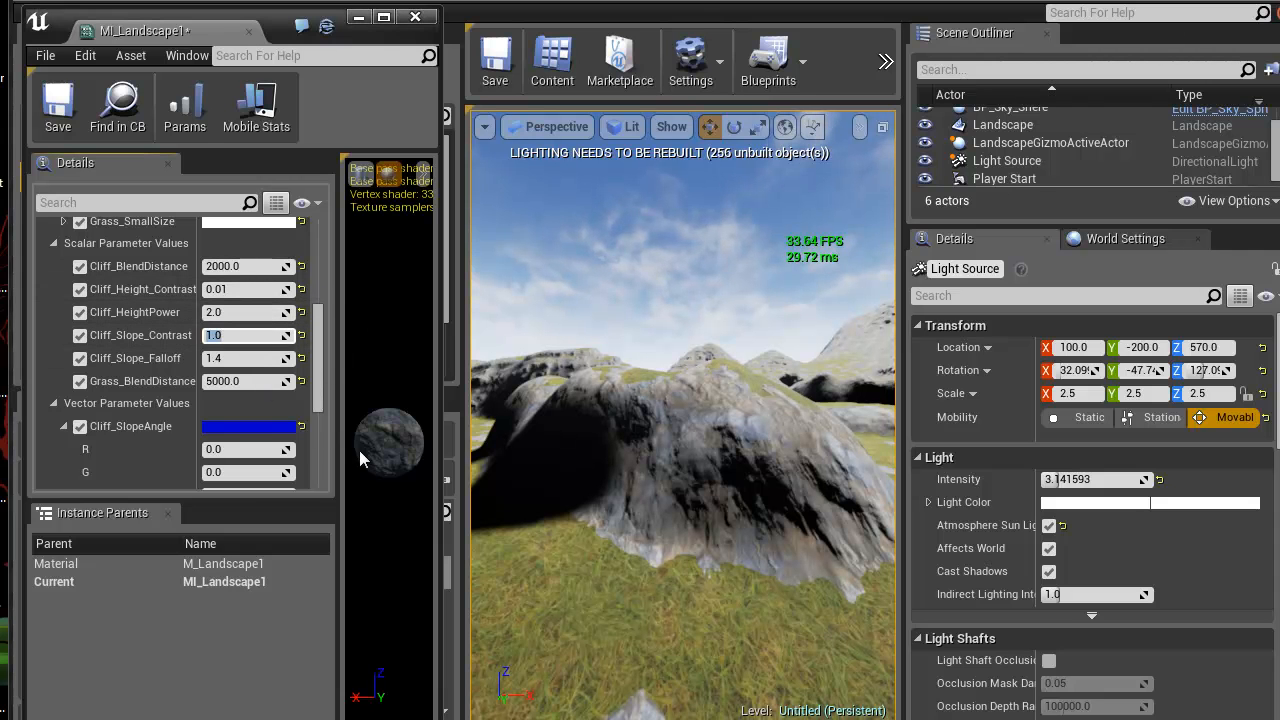
text(2)
key(Return)
right_drag(723, 521, 1158, 551)
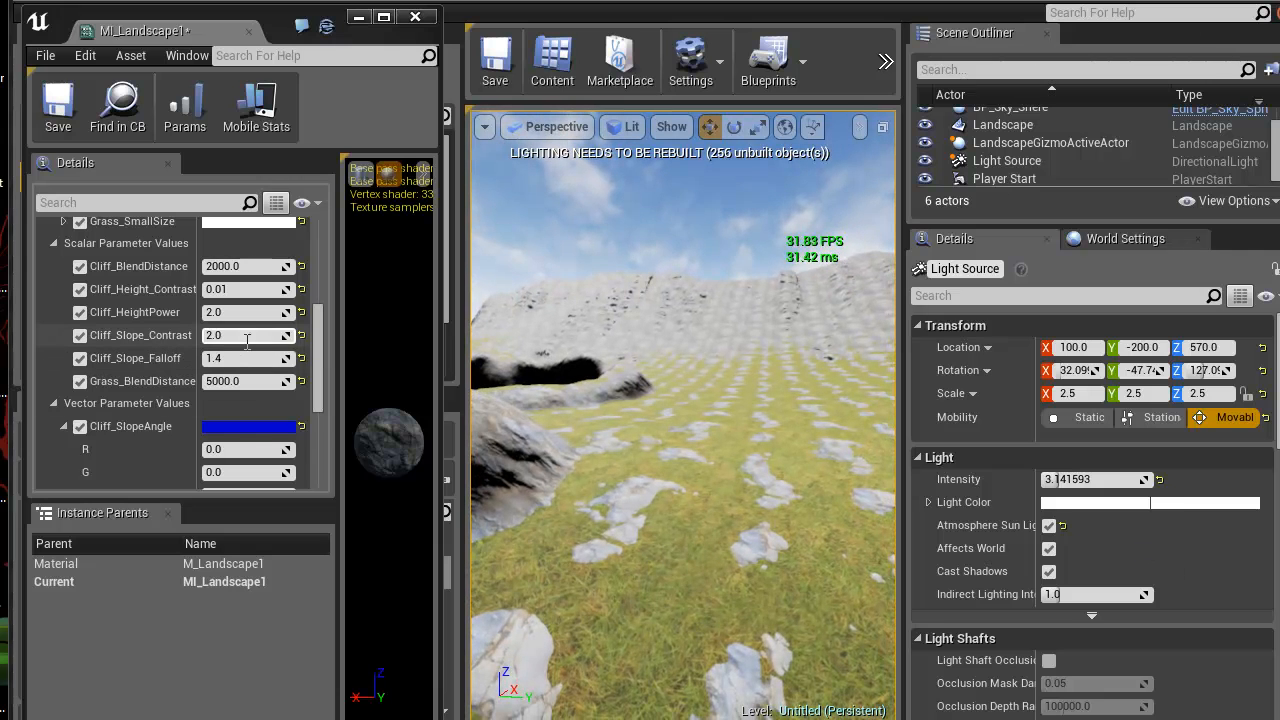
click(247, 338)
text(0.5)
key(Return)
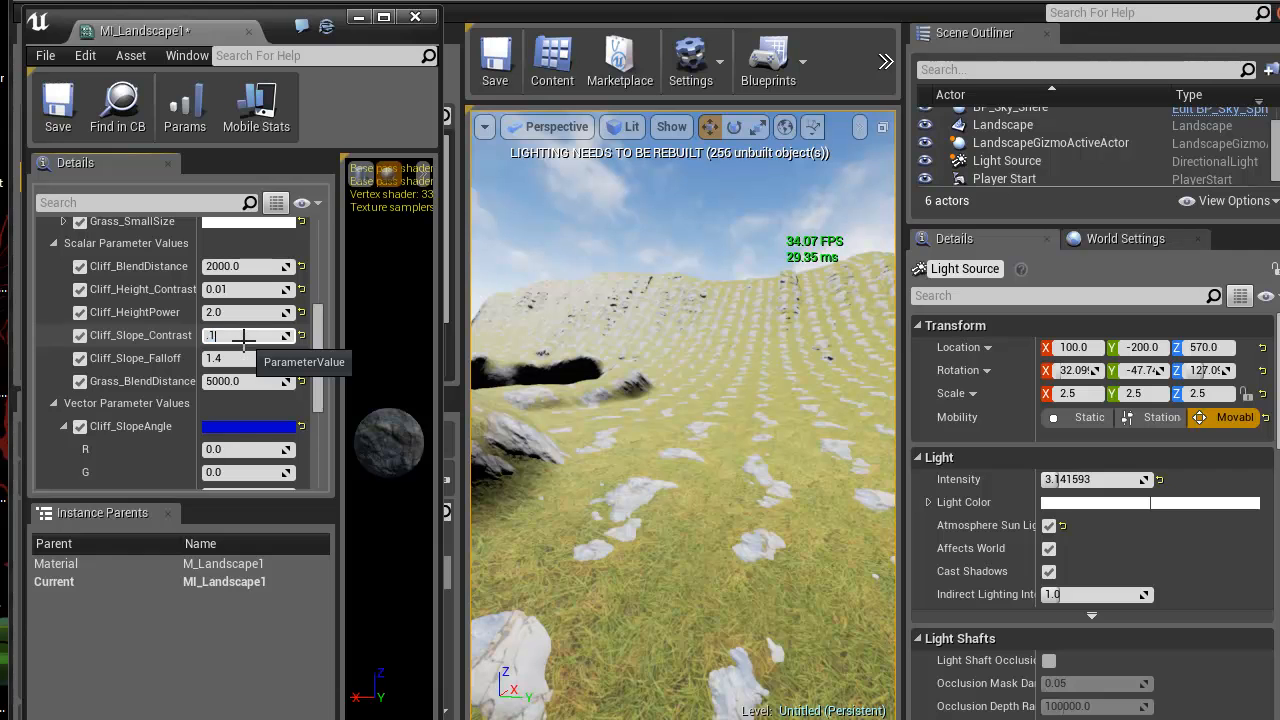
right_drag(570, 438, 172, 391)
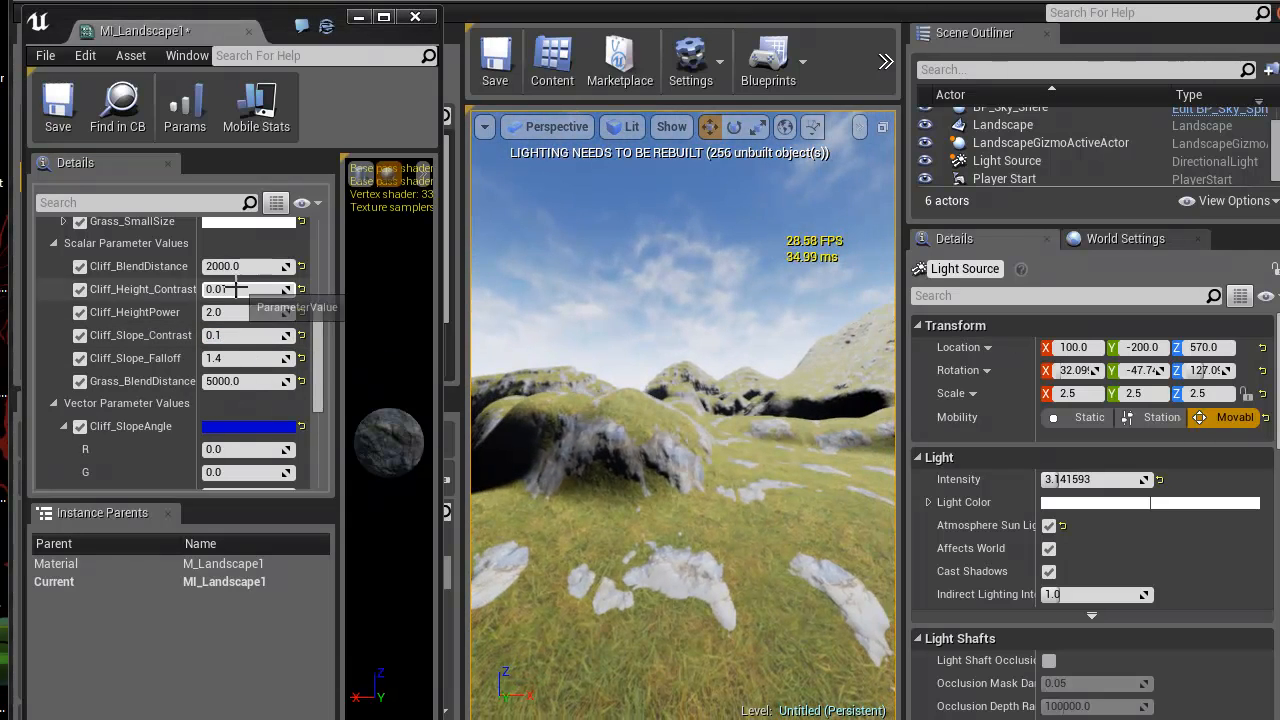
click(235, 290)
right_drag(645, 422, 714, 431)
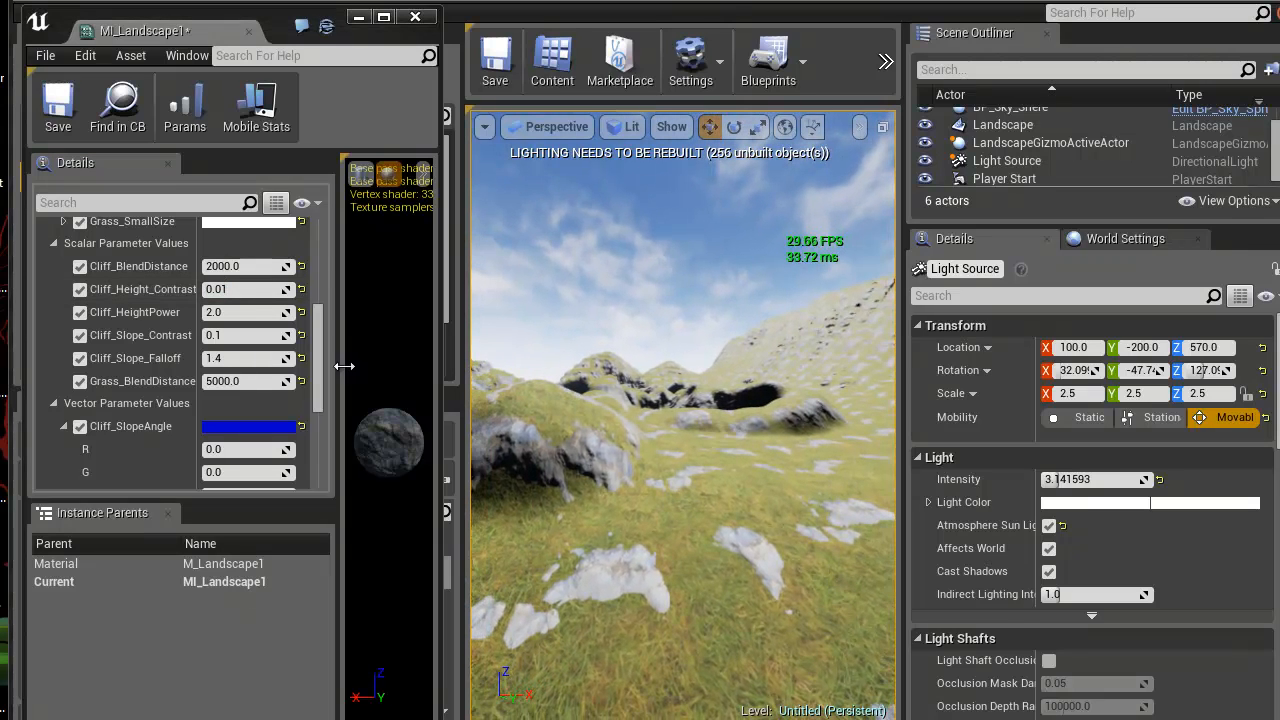
Try a Cliff_HeightPower of 16 and inspect the nearby hill up close
click(233, 360)
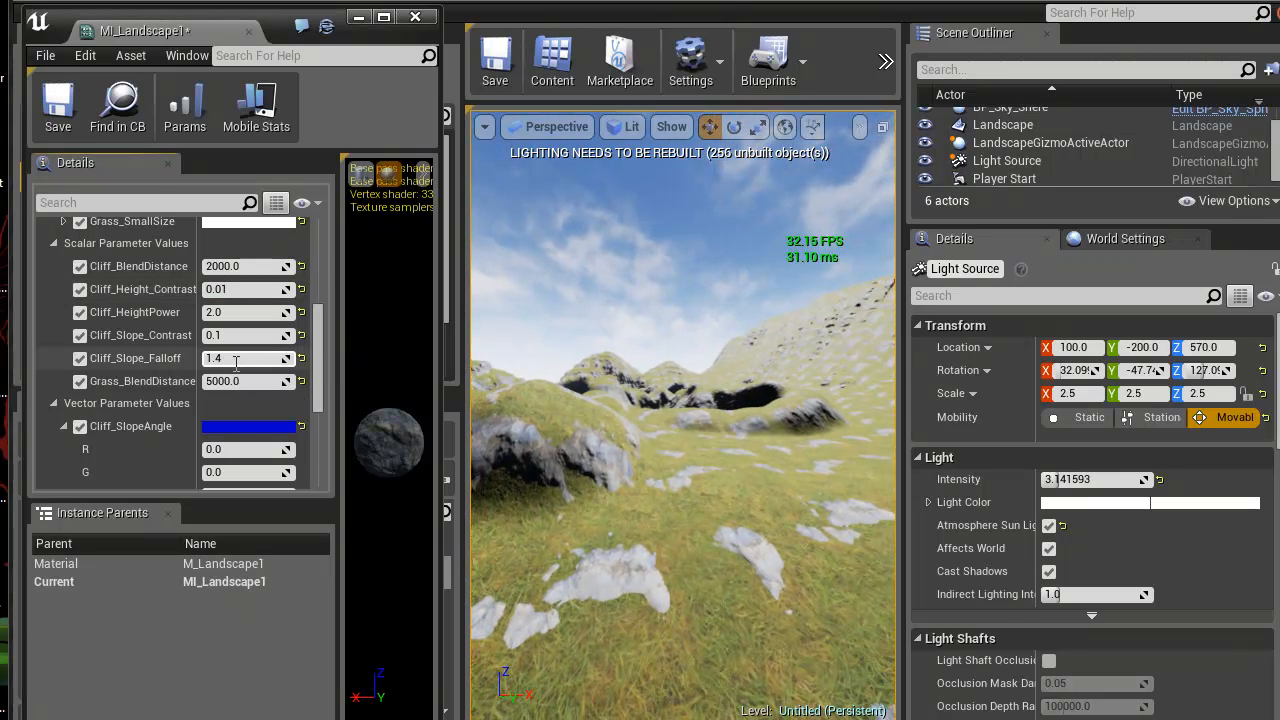
click(239, 313)
text(4)
key(BackSpace)
text(16)
key(Return)
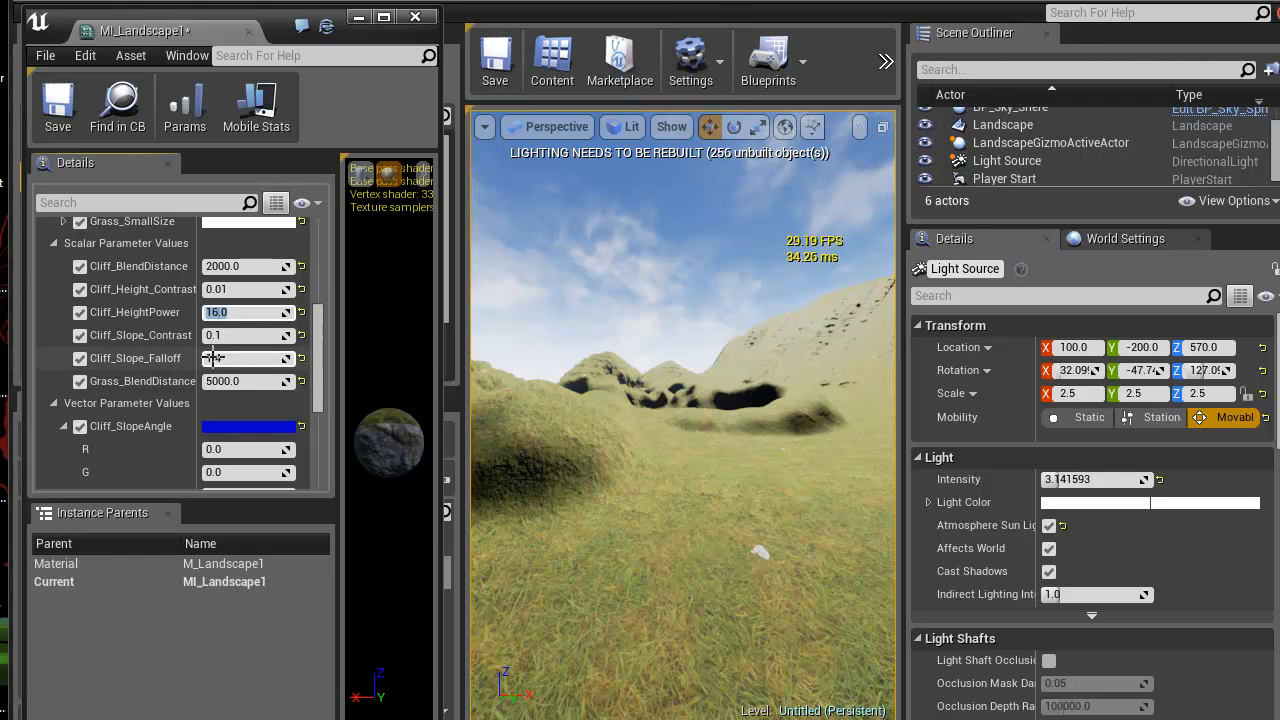
right_drag(531, 420, 764, 618)
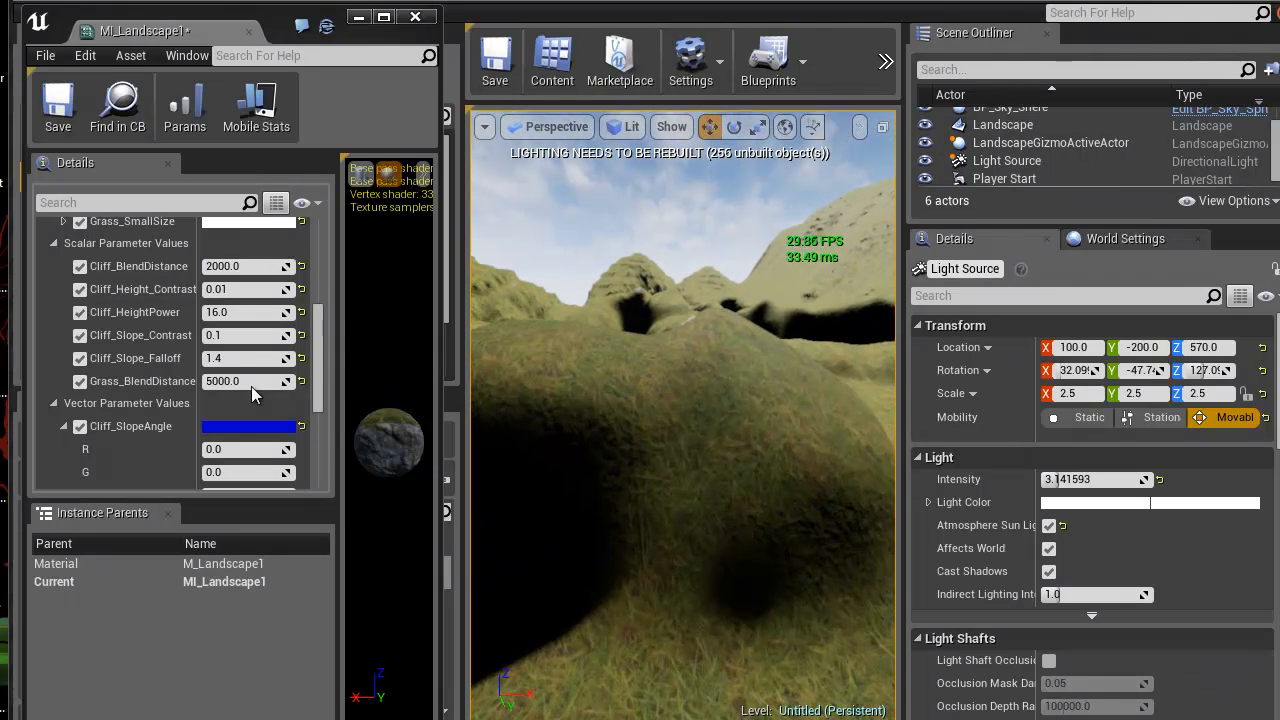
Try Cliff_SlopeAngle B values such as 0.4, 0.3 and 0.2, settle on 0.25, and inspect the cliff mound
scroll(318, 372, down, 3)
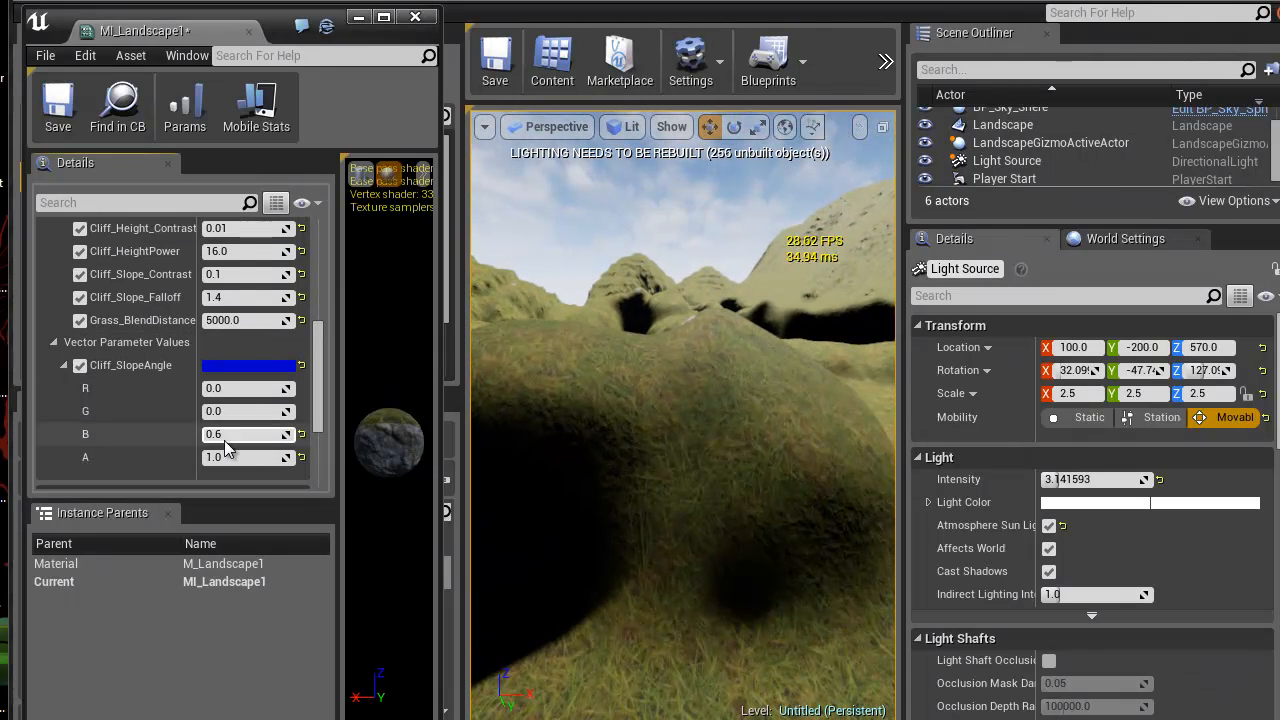
text(.)
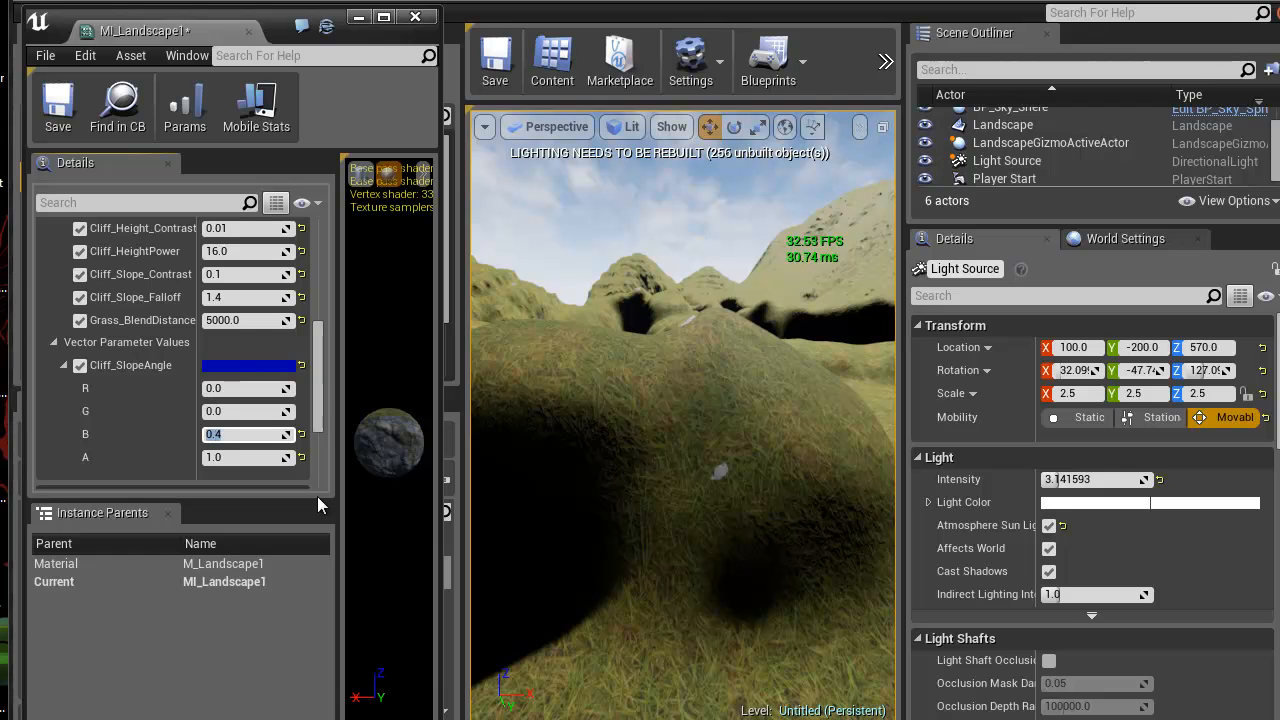
text(1)
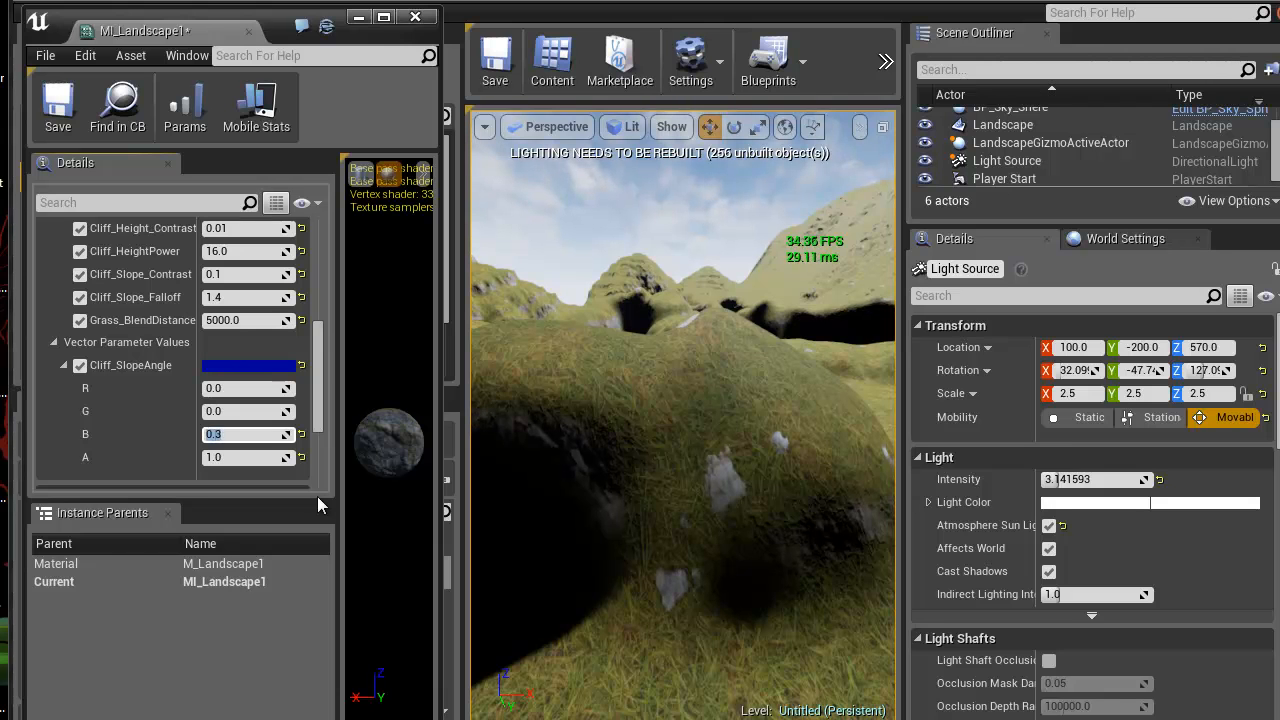
key(Return)
text(.2)
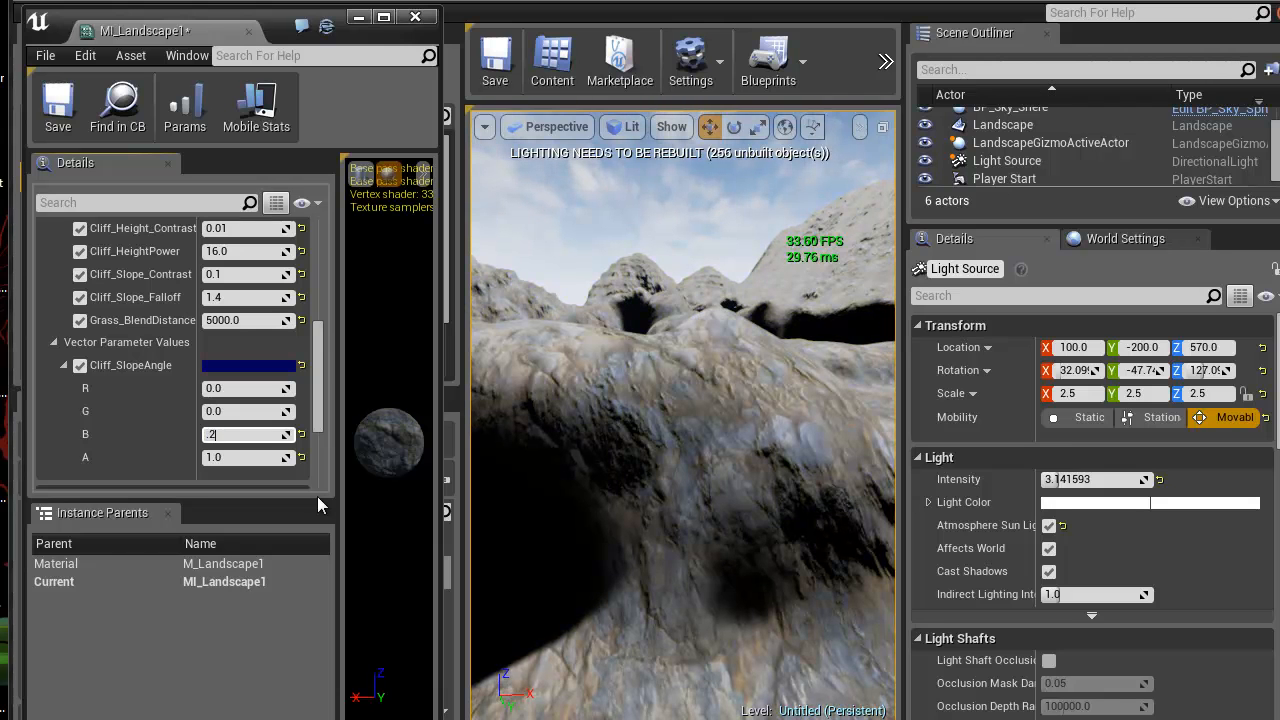
text(3)
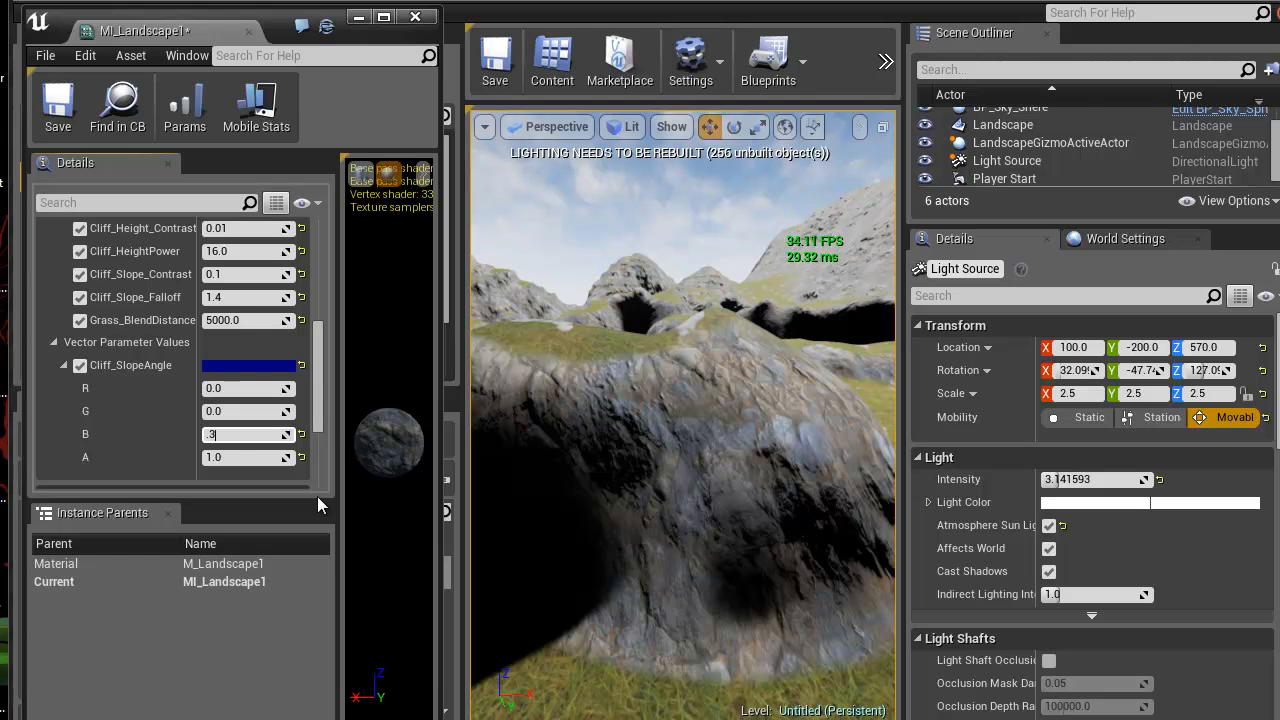
key(Return)
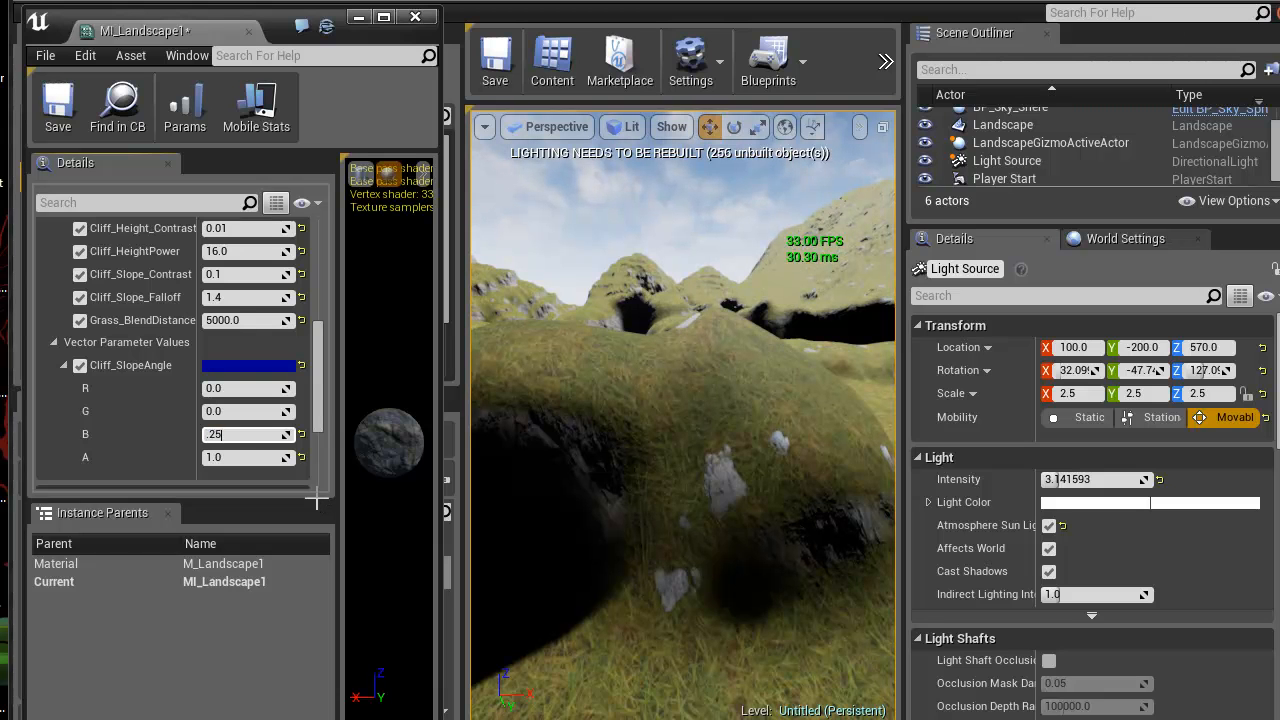
key(Return)
right_drag(745, 461, 546, 434)
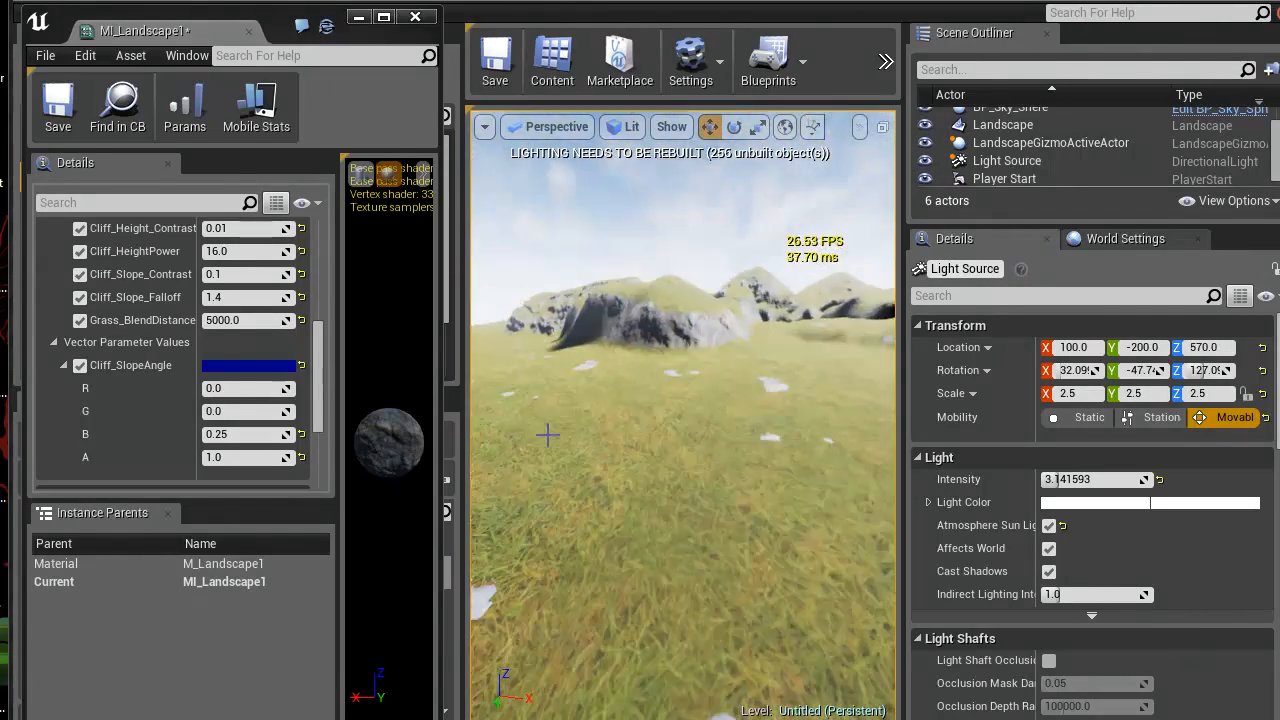
scroll(715, 422, up, 8)
middle_drag(682, 420, 683, 335)
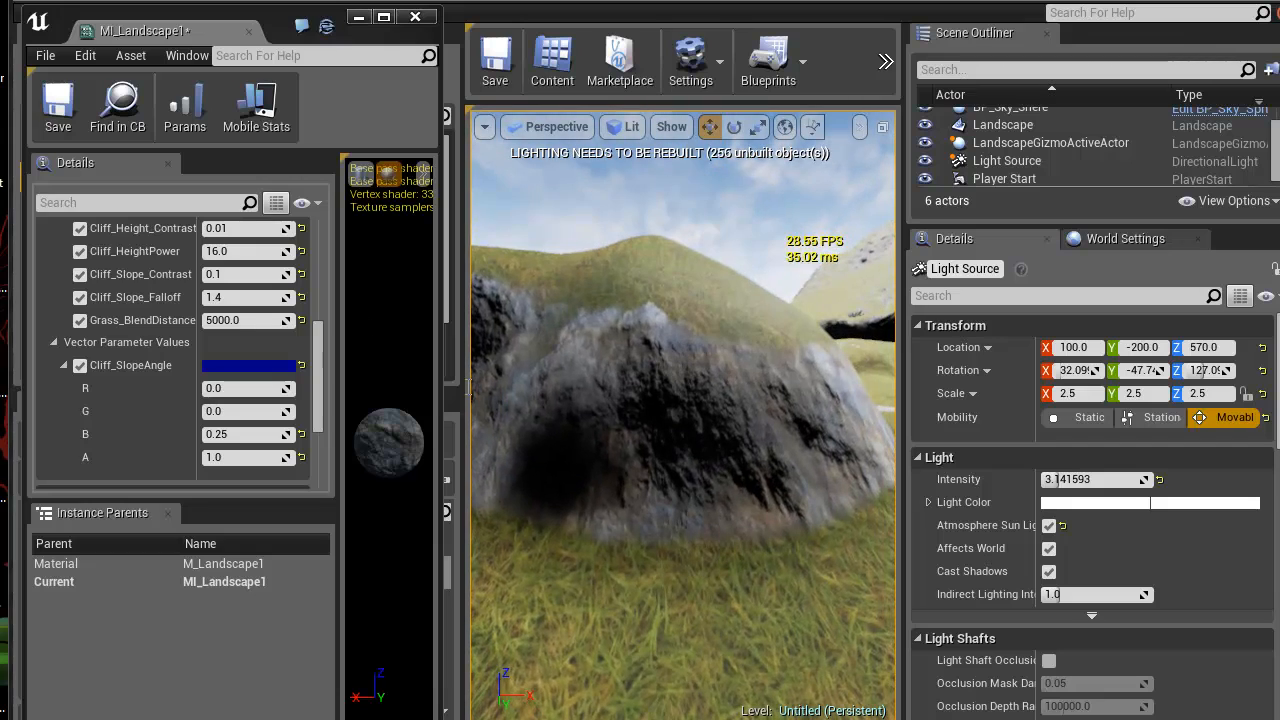
Try a Cliff_Height_Contrast of 1, return it to 0.01, and inspect the blend around the terrain
click(234, 229)
right_drag(692, 516, 1012, 537)
drag(223, 229, 245, 254)
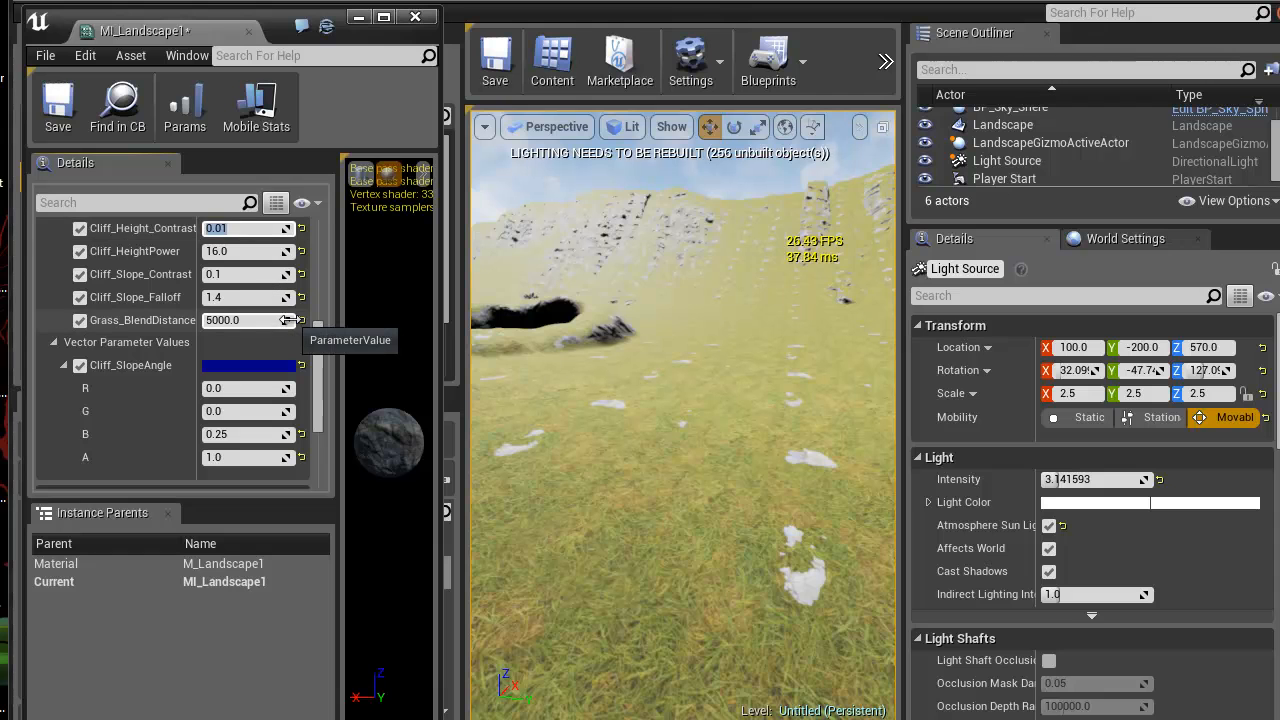
text(1)
key(Return)
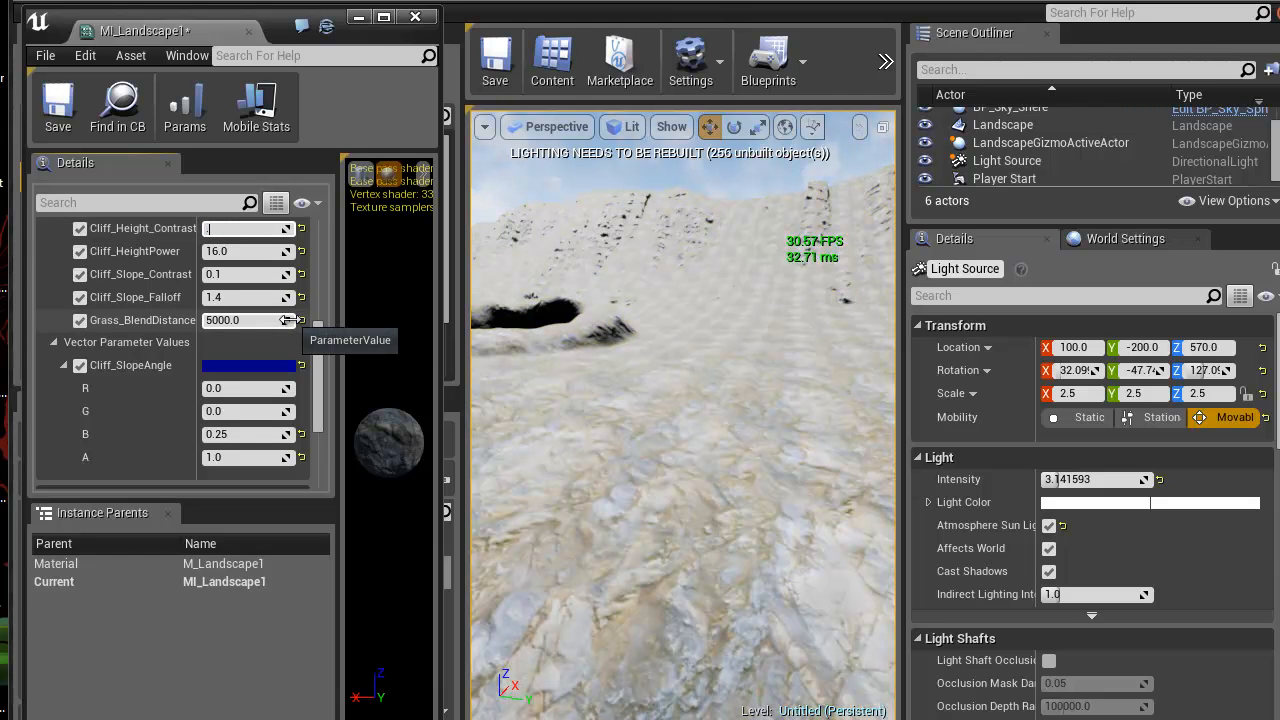
key(Return)
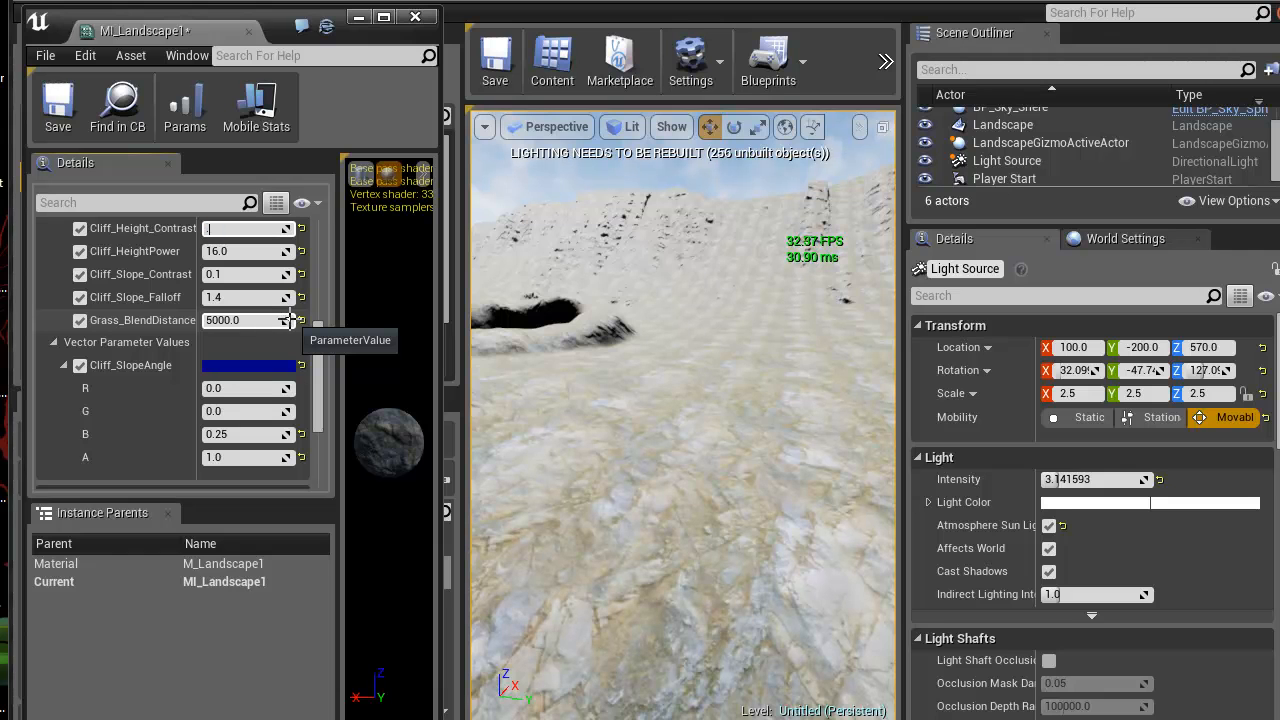
text(.01)
key(Return)
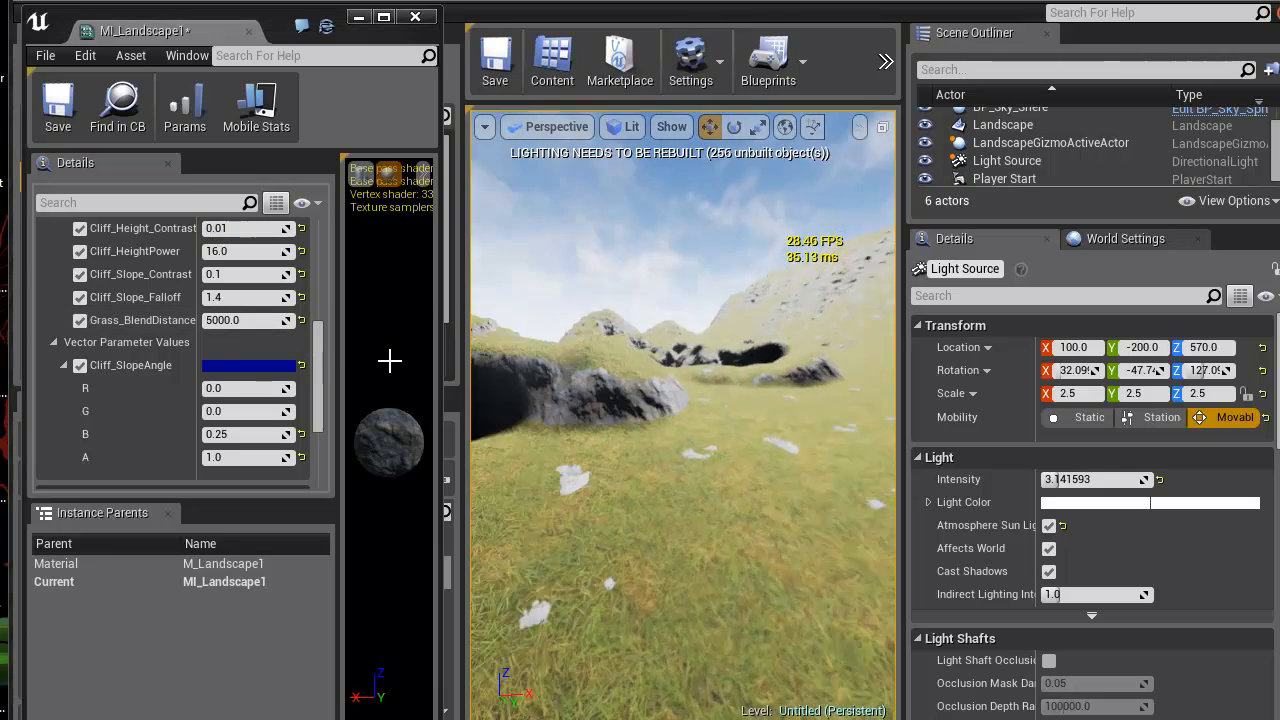
key(w)
right_drag(216, 344, 313, 314)
right_drag(613, 389, 1100, 436)
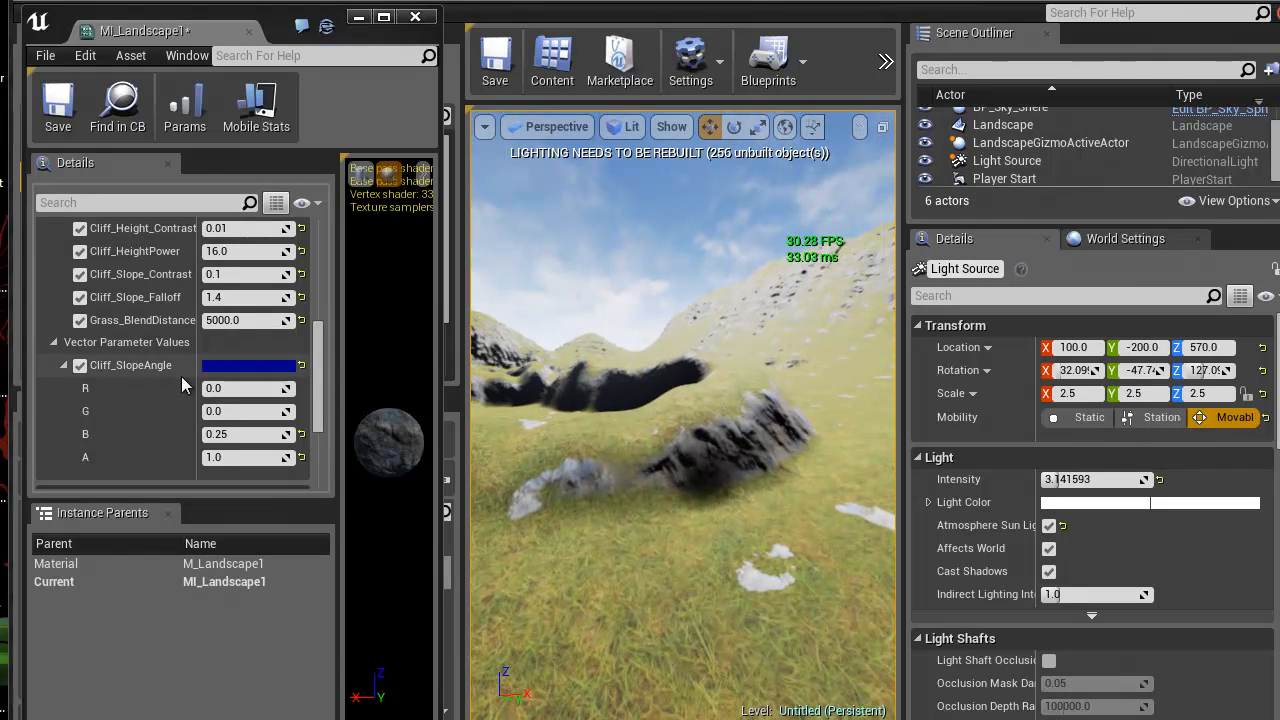
Set Cliff_HeightPower to 4 and then lower it to 1.0
drag(325, 393, 307, 289)
scroll(216, 310, down, 6)
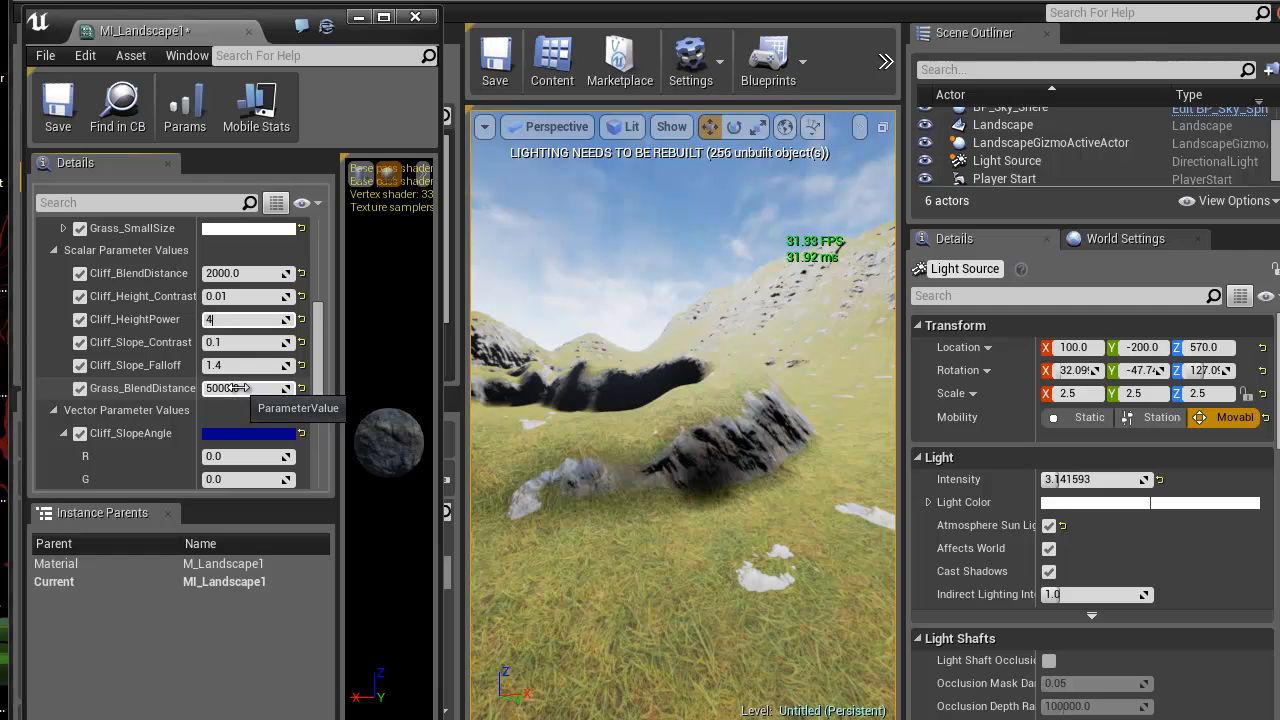
key(Return)
text(1)
key(Return)
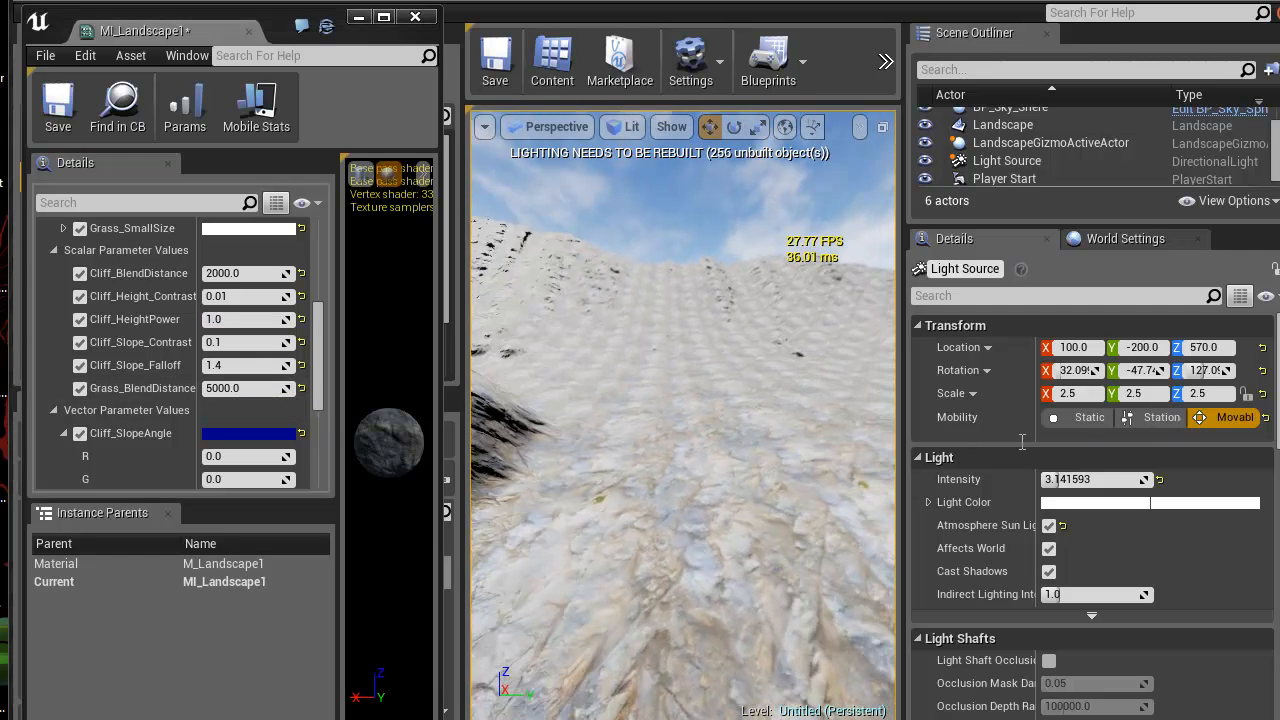
Try Cliff_HeightPower values of 4 and then 16, and inspect the blend around the cliff mound
click(240, 320)
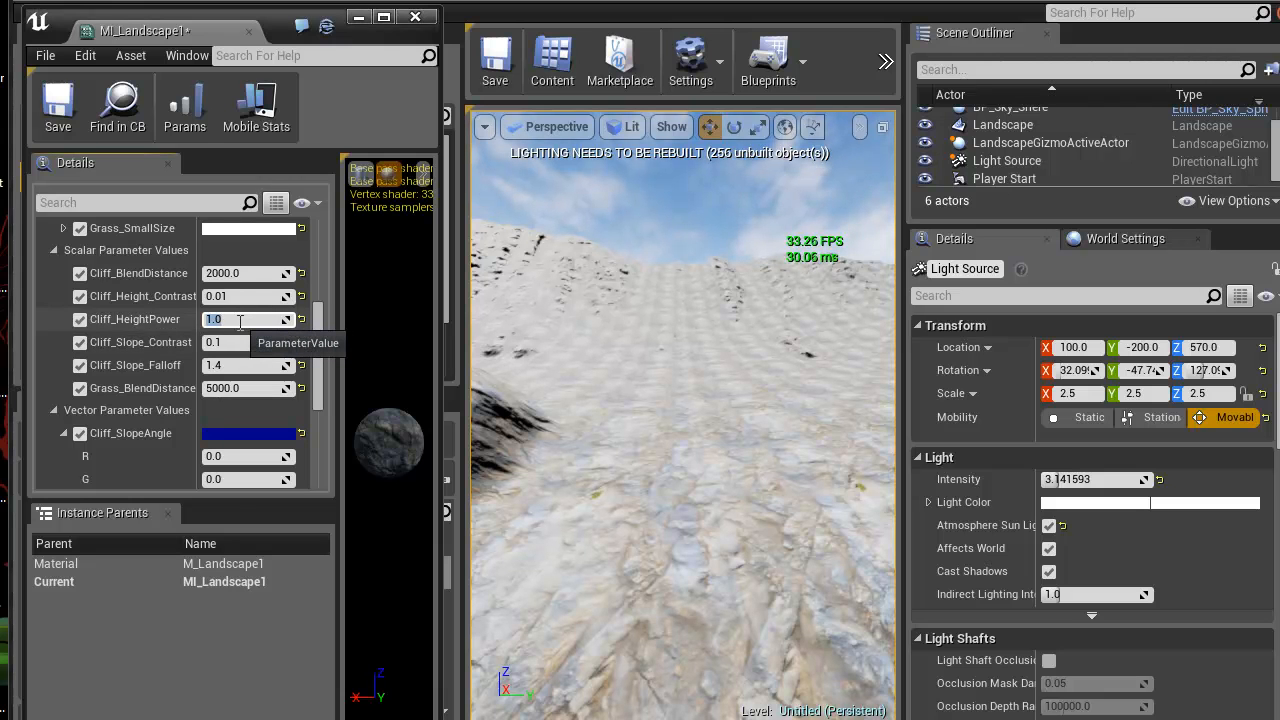
key(Return)
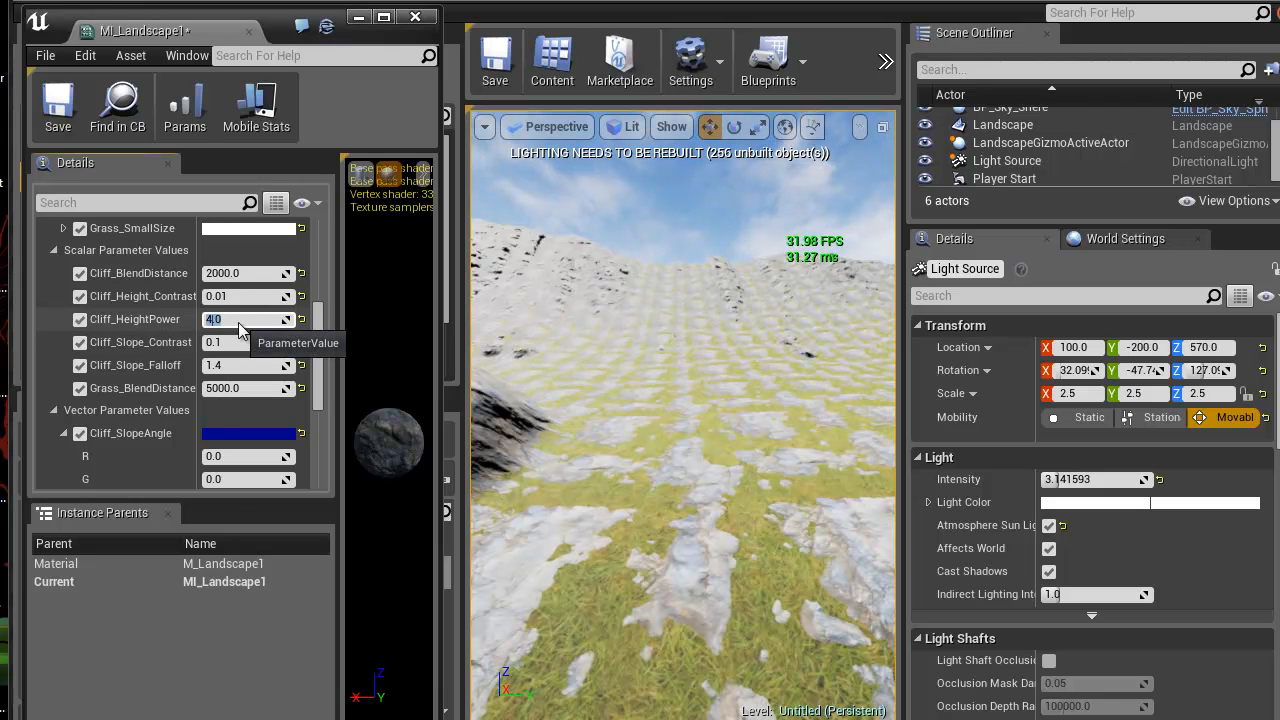
text(16)
key(Return)
right_drag(654, 377, 314, 366)
key(s)
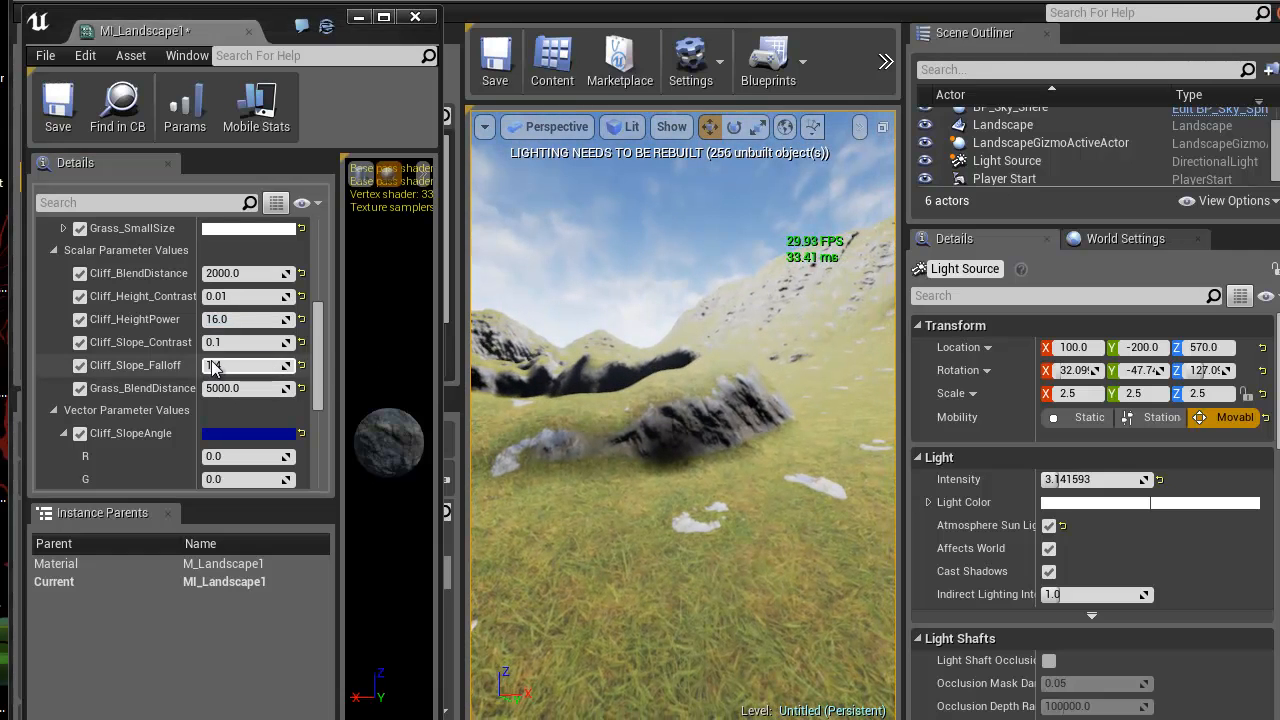
Set Cliff_Slope_Falloff to 1.2 and then raise it to 2.0
click(234, 366)
text(1.2)
key(Return)
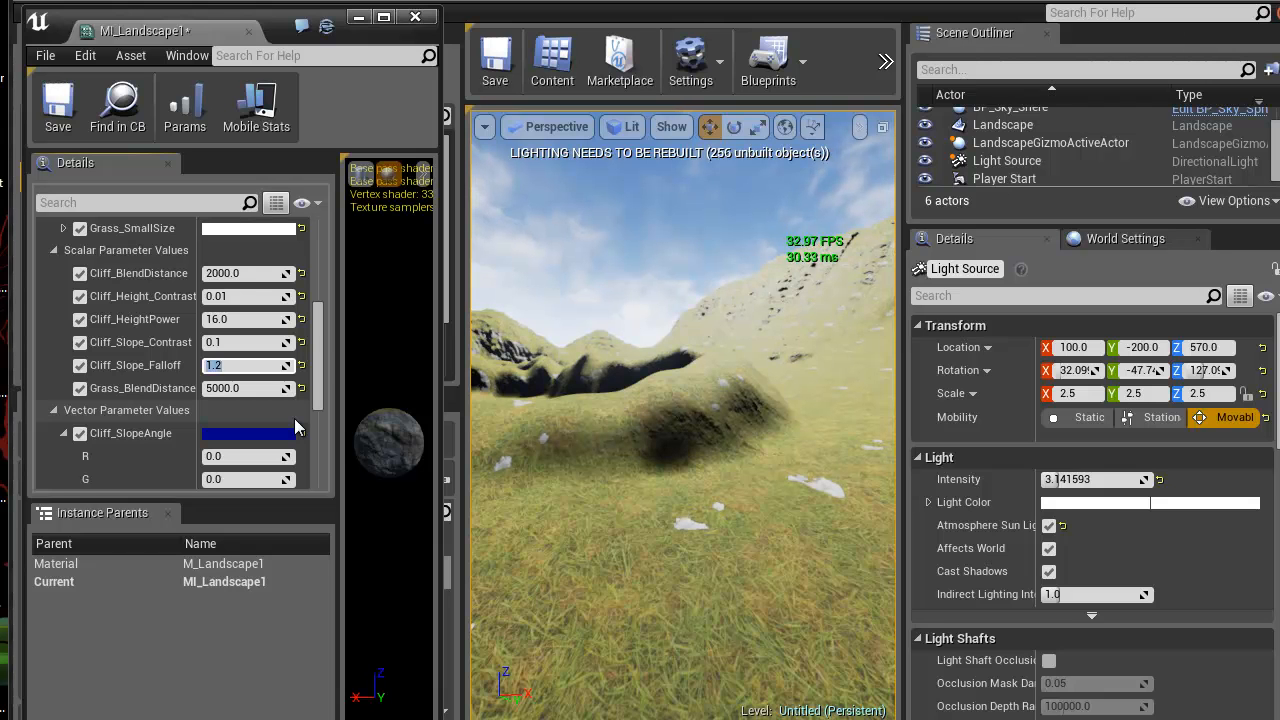
text(2)
key(Return)
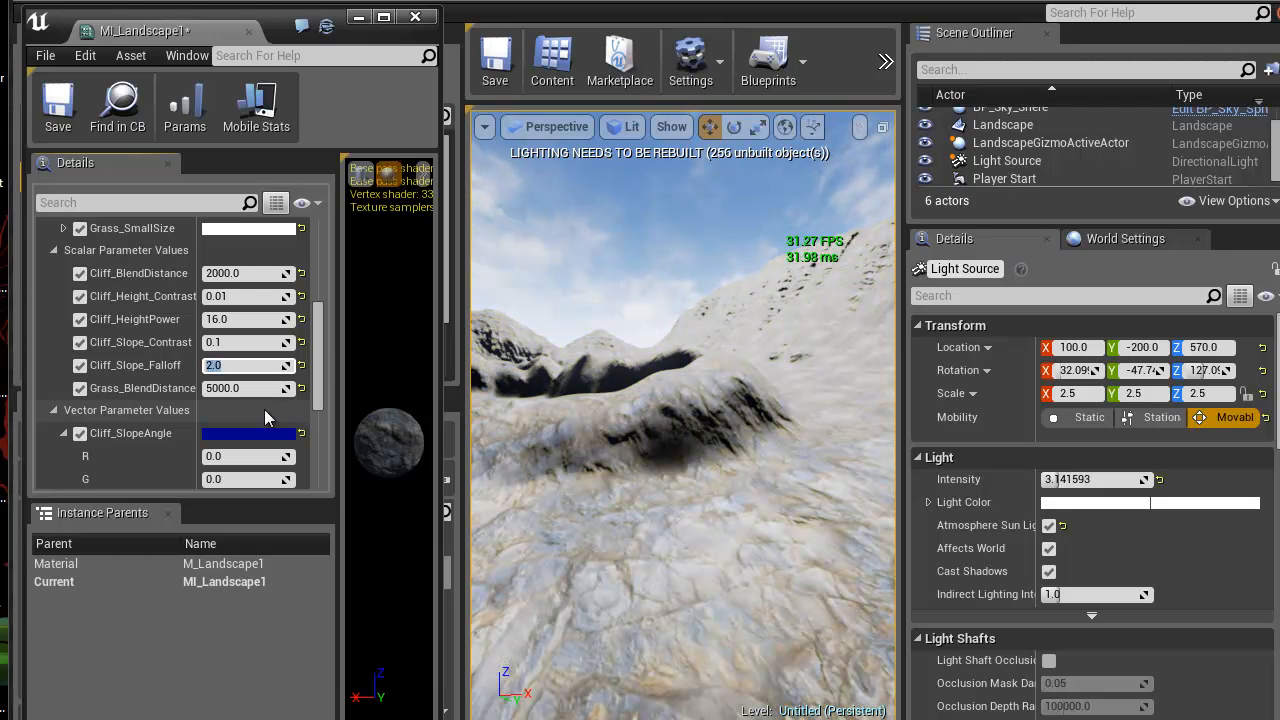
Try Cliff_SlopeAngle B values such as 0.9, 0.6 and 0.3, settle on 0.4, and inspect the surrounding terrain
scroll(250, 385, down, 3)
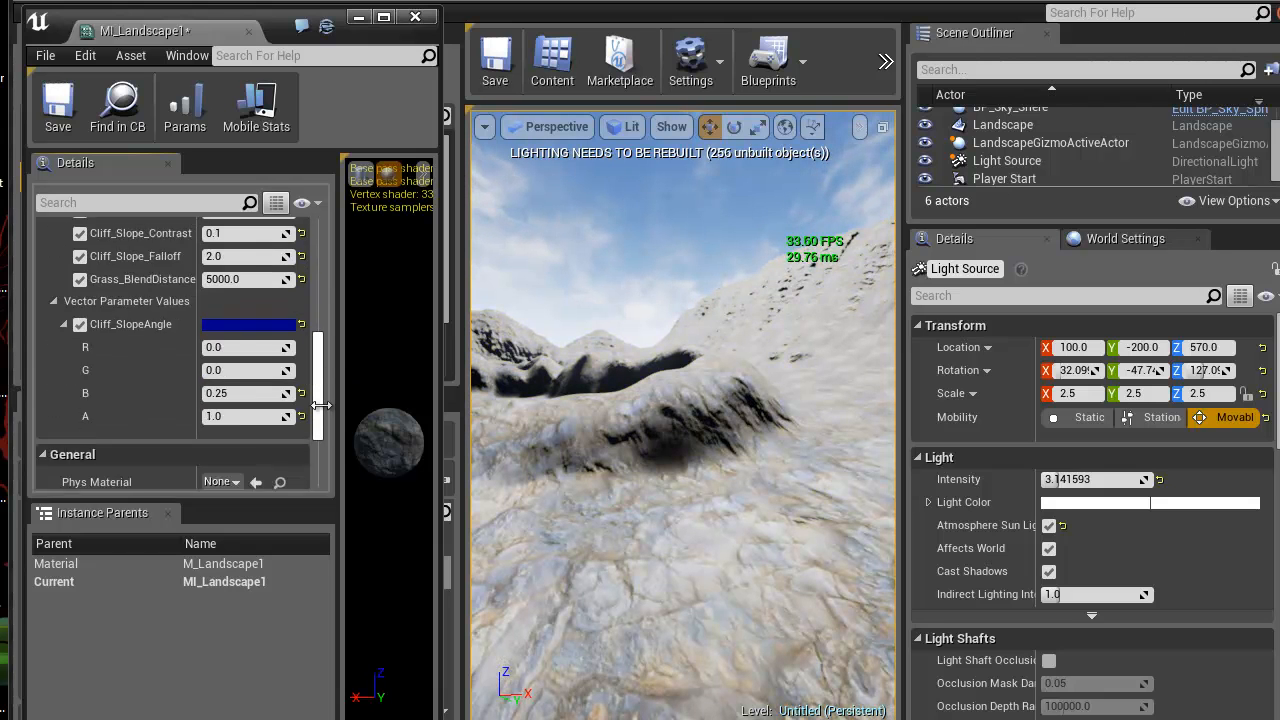
click(216, 383)
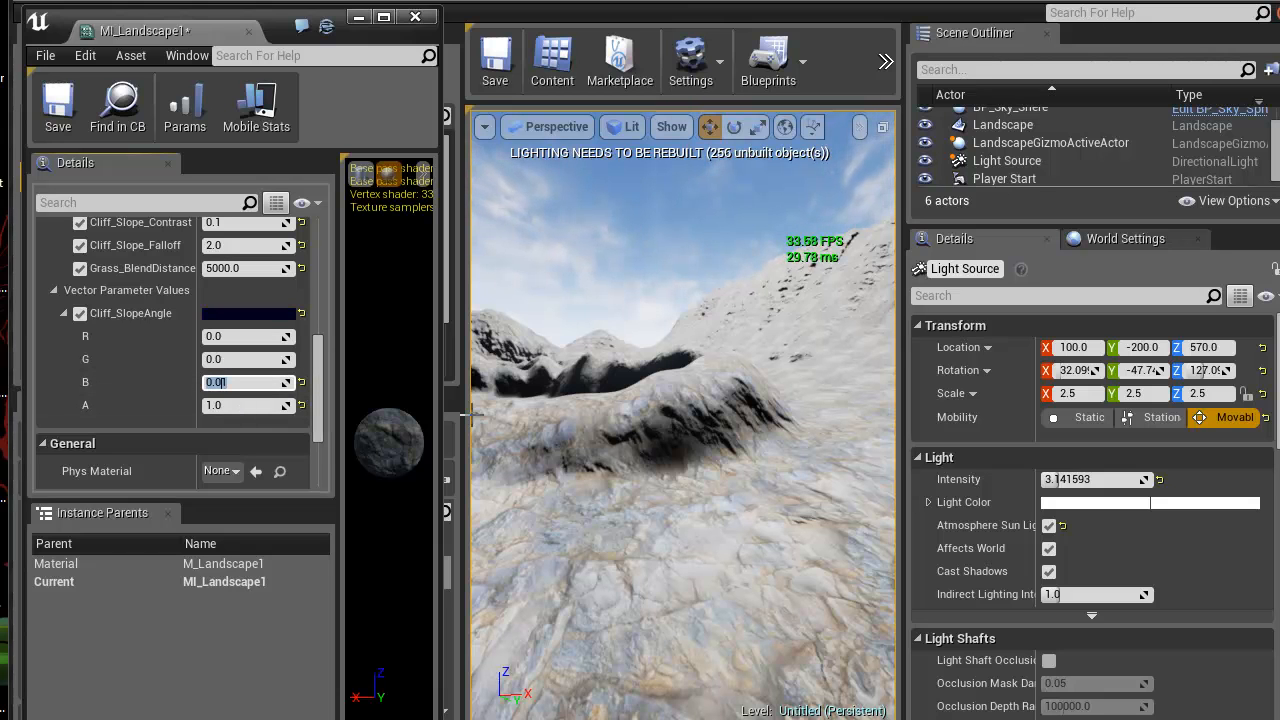
text(.9)
key(Return)
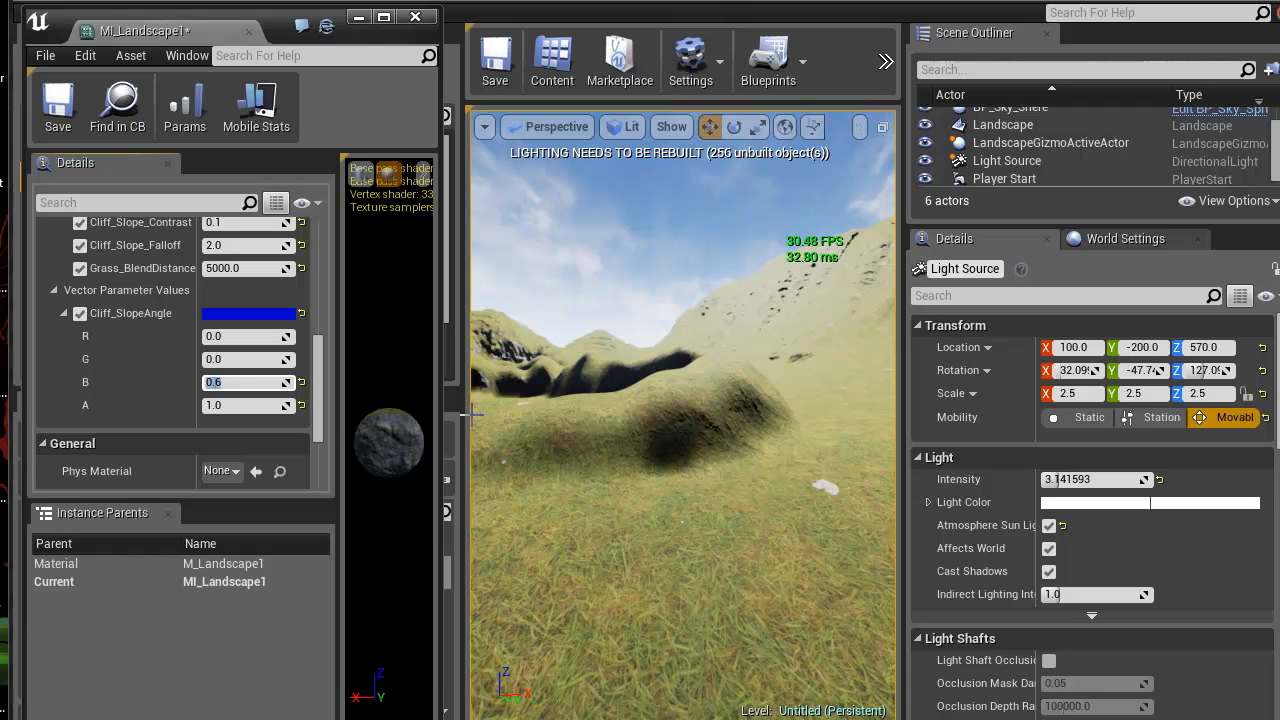
text(.4)
key(Return)
key(Return)
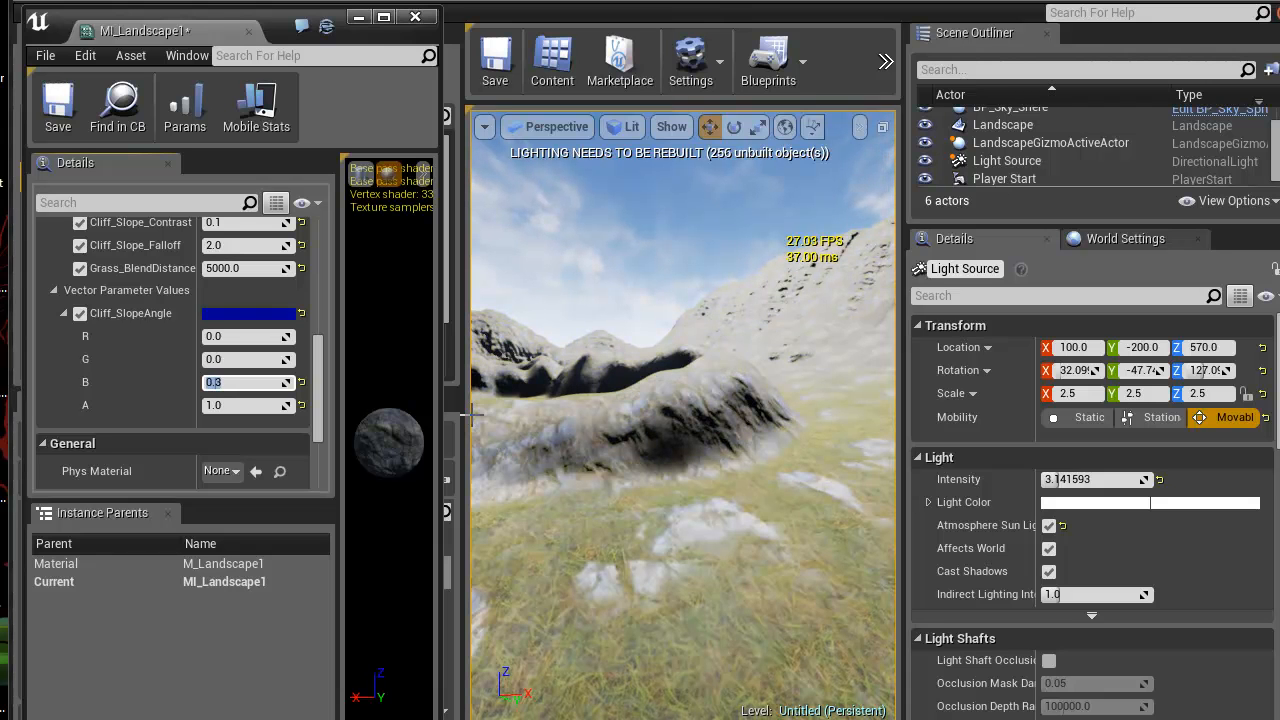
text(.4)
key(Return)
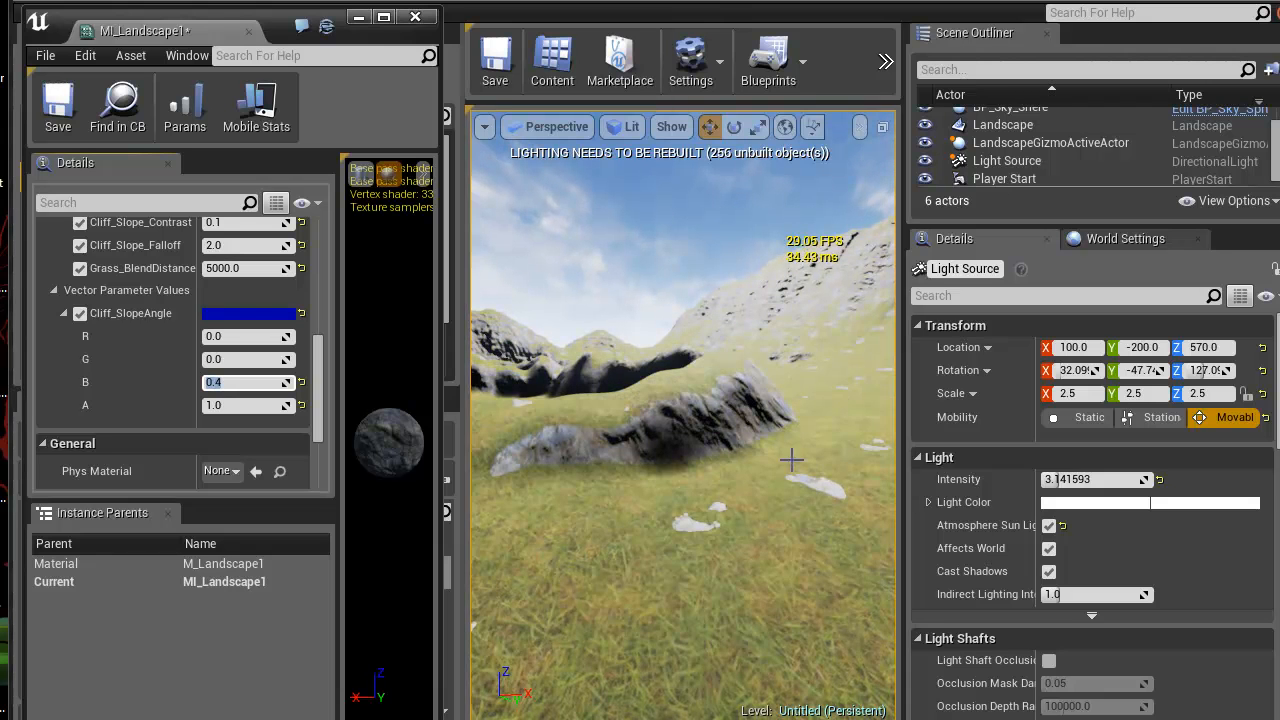
right_drag(700, 513, 1240, 480)
right_drag(615, 554, 615, 548)
right_drag(631, 488, 380, 437)
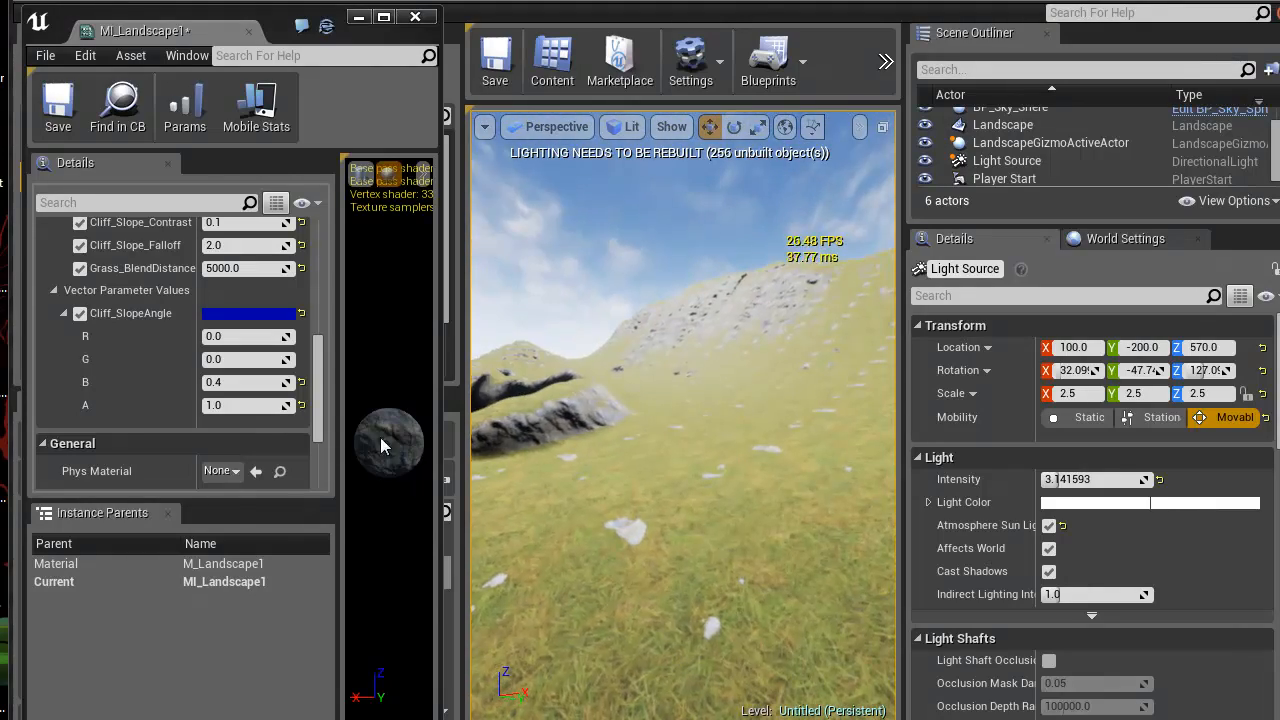
Try Cliff_Slope_Contrast values of 1 and 0.05, settle on 0.2, and inspect the hills
scroll(326, 398, up, 3)
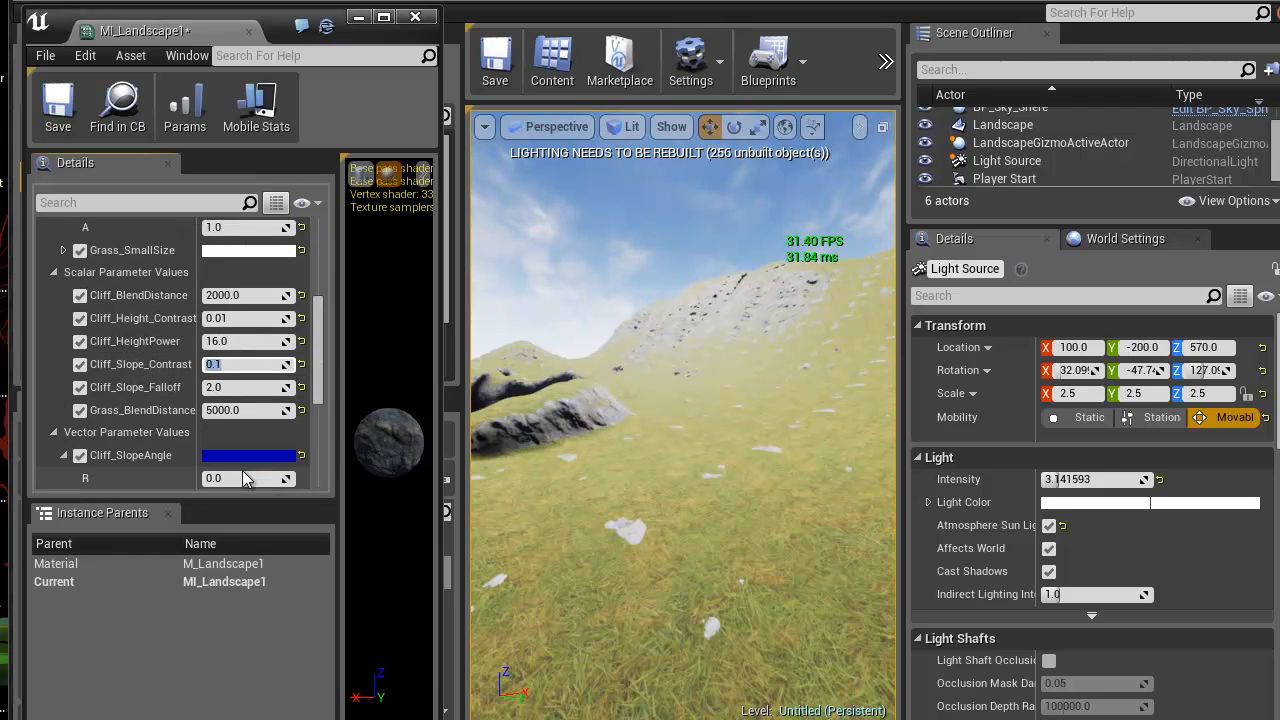
text(1)
key(Return)
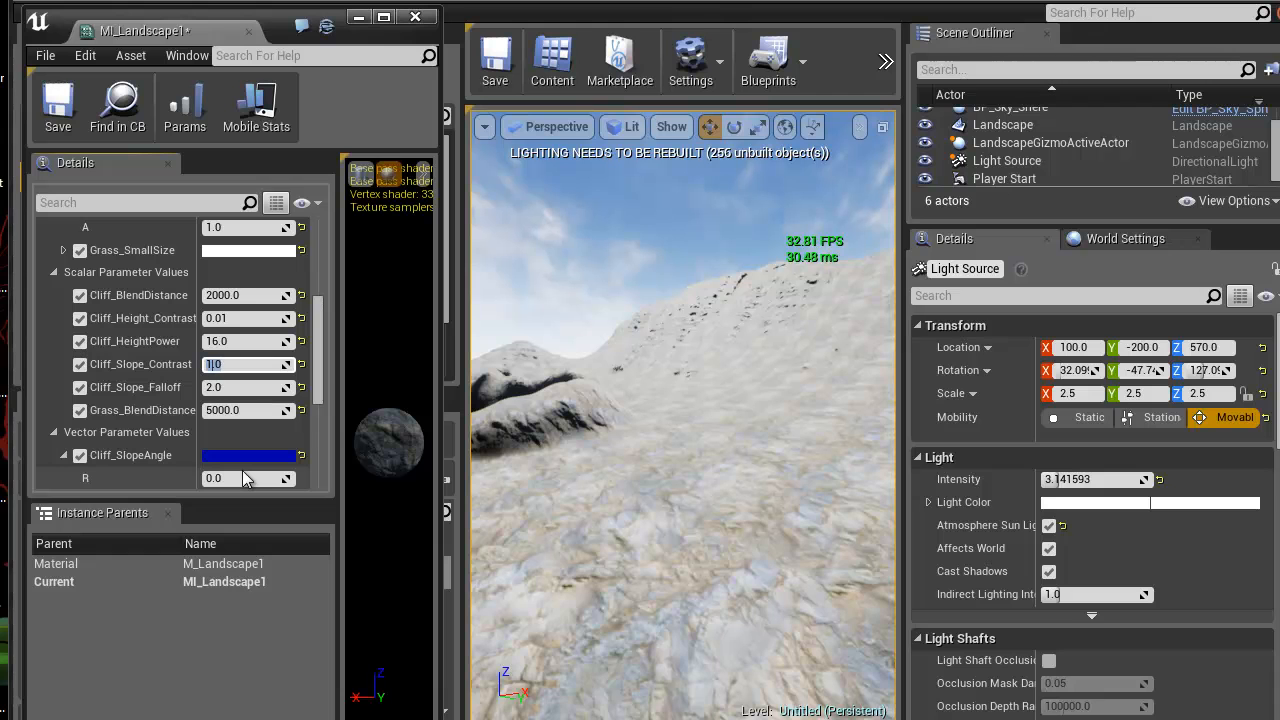
text(0.05)
key(Return)
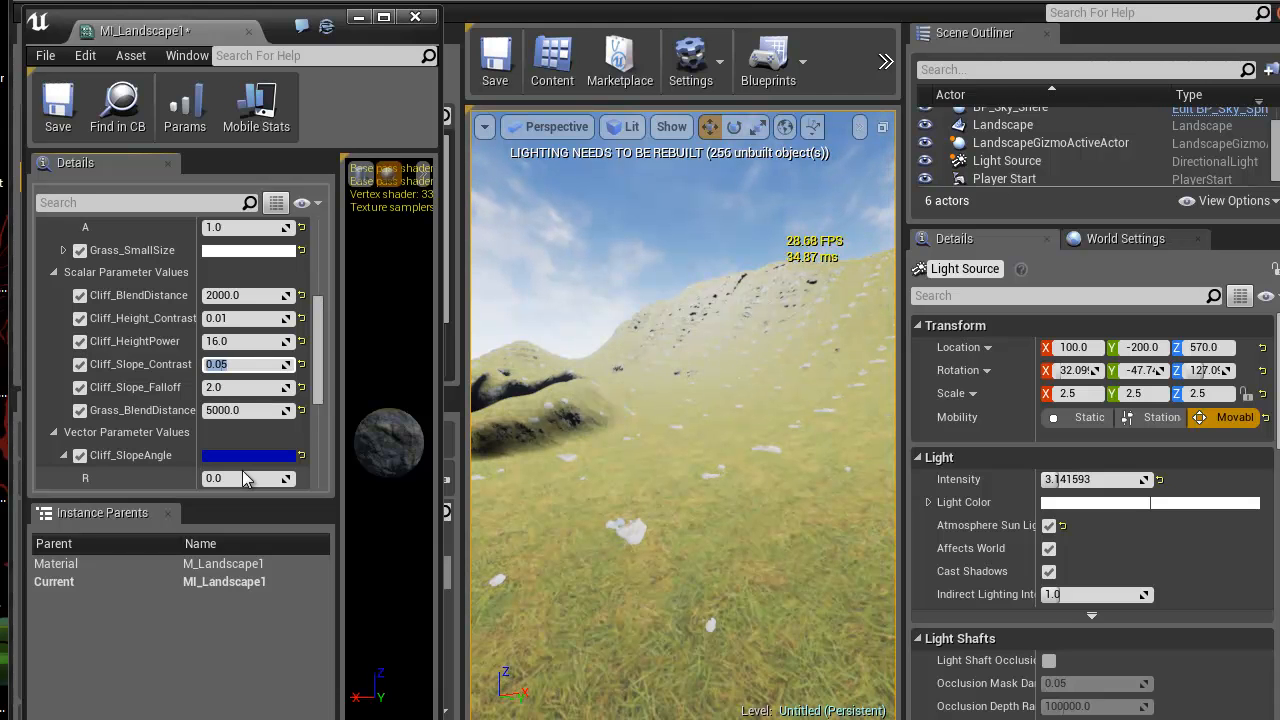
text(0.2)
key(Return)
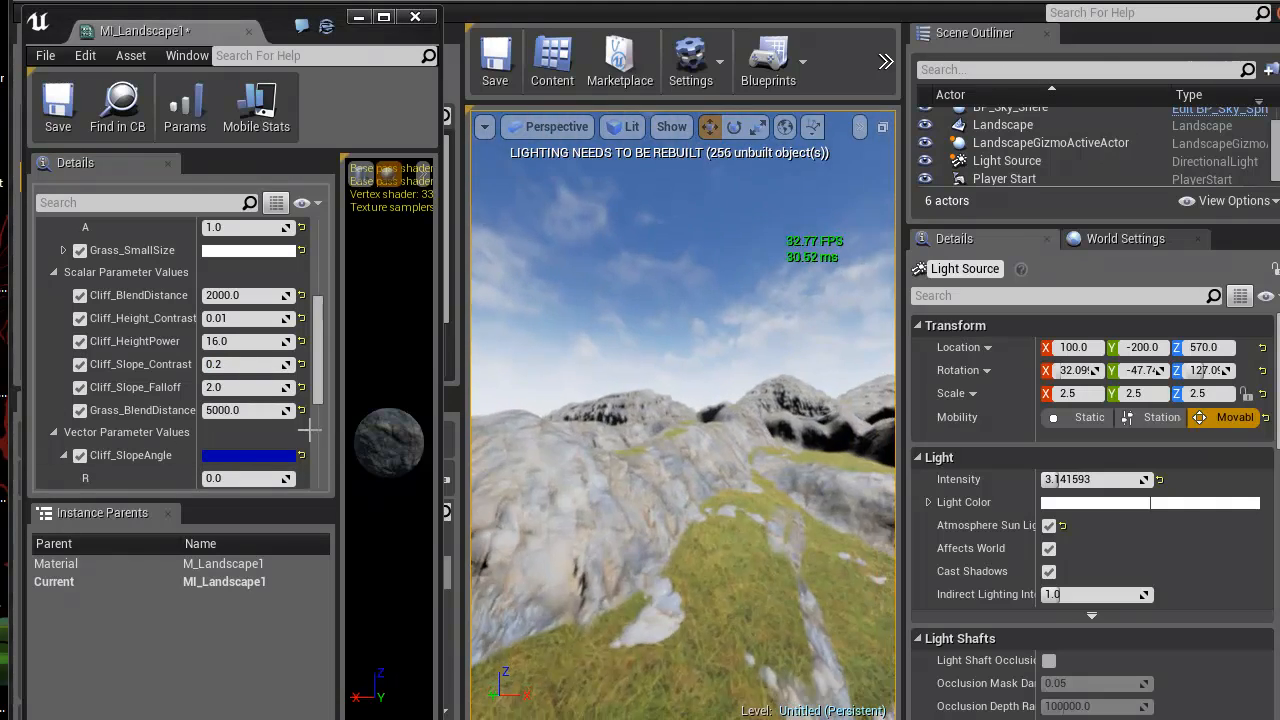
right_drag(248, 552, 259, 454)
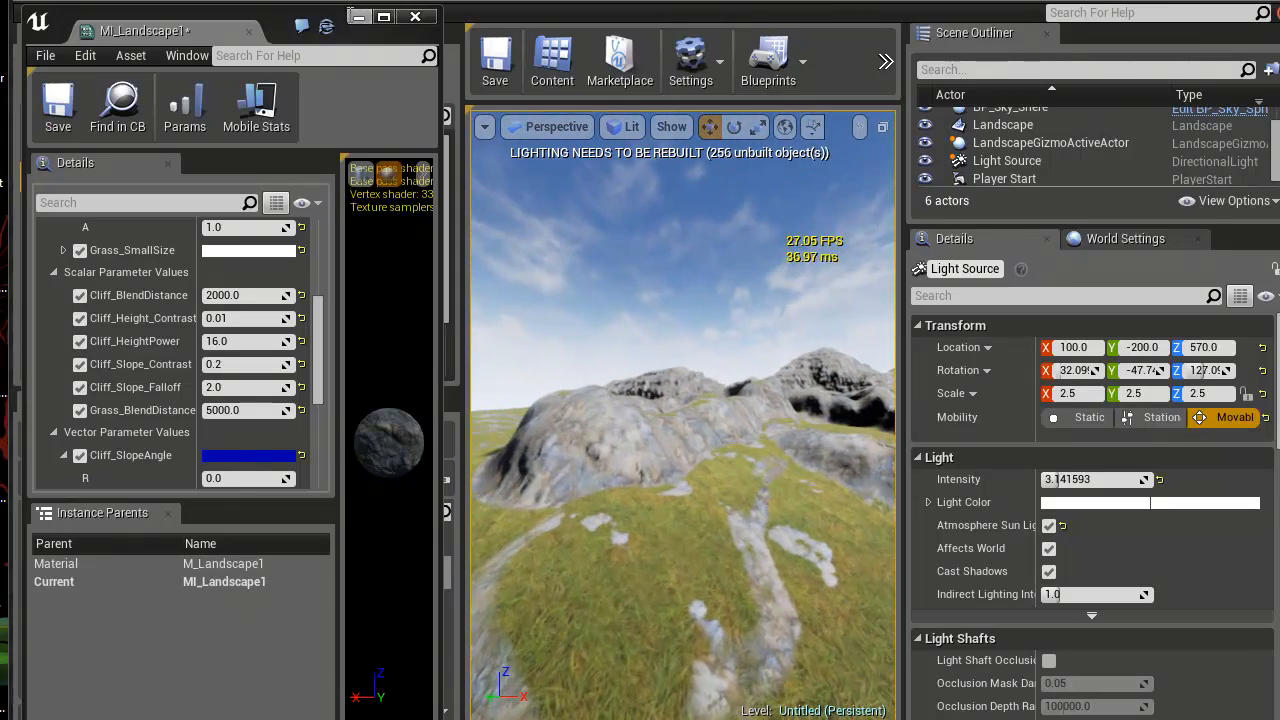
Move the instance window aside, bring up the M_Landscape1 material graph and widen its graph area
click(346, 1)
drag(176, 32, 545, 2)
click(350, 1)
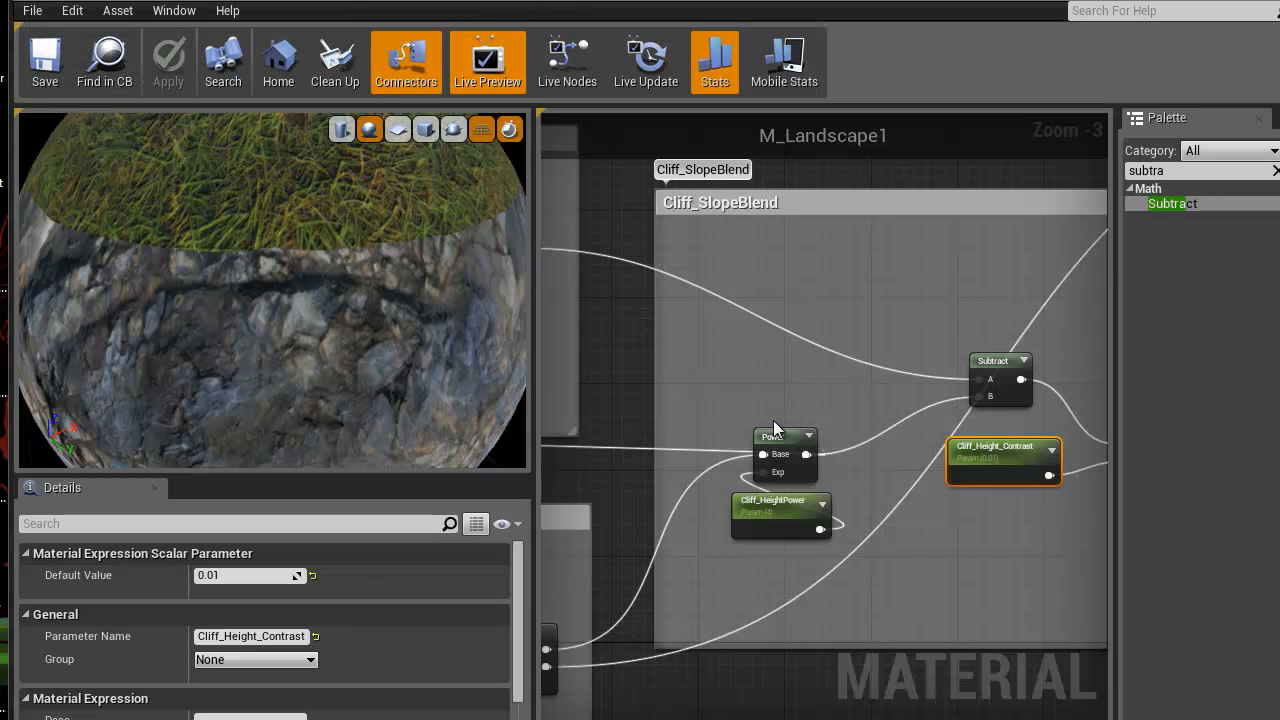
right_drag(777, 376, 910, 326)
scroll(868, 358, down, 2)
drag(528, 369, 103, 370)
Move the old Cliff_SlopeBoost node group above the Cliff_SlopeBlend comment and the Cliff_HeightPower and Cliff_Height_Contrast chain below it
right_drag(499, 545, 1091, 537)
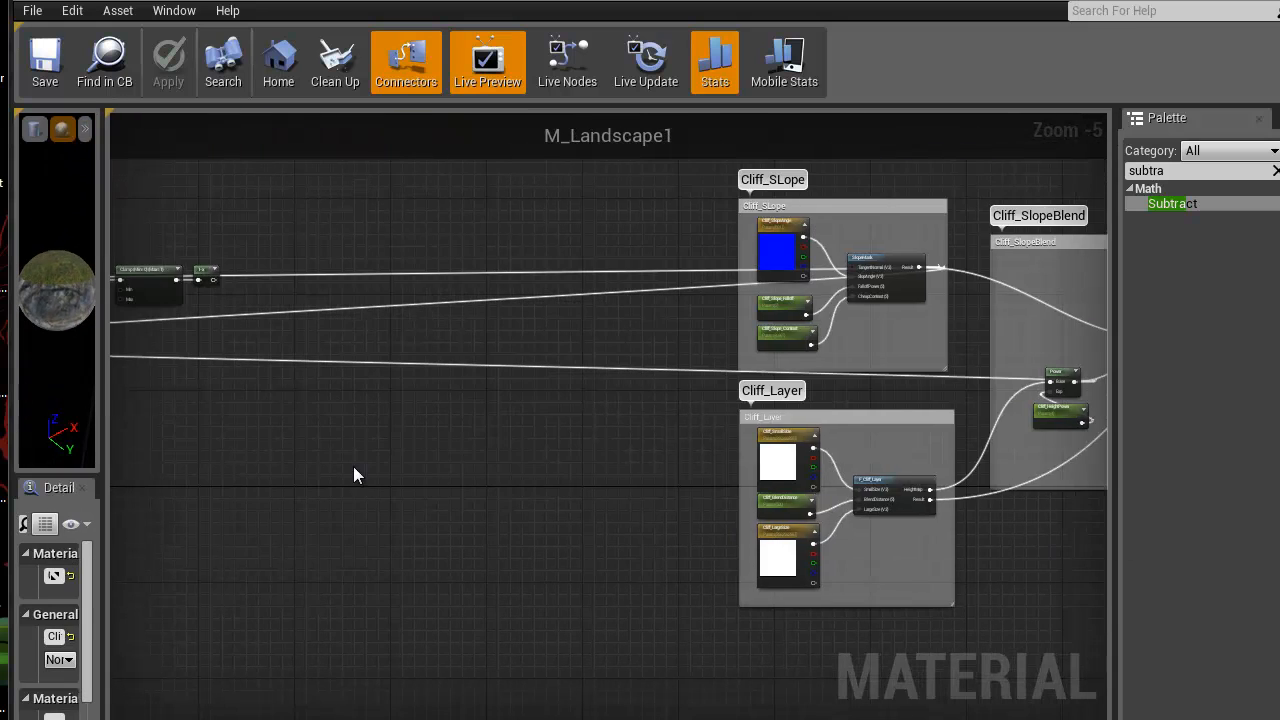
right_drag(354, 468, 960, 517)
scroll(640, 450, up, 4)
right_drag(491, 449, 586, 614)
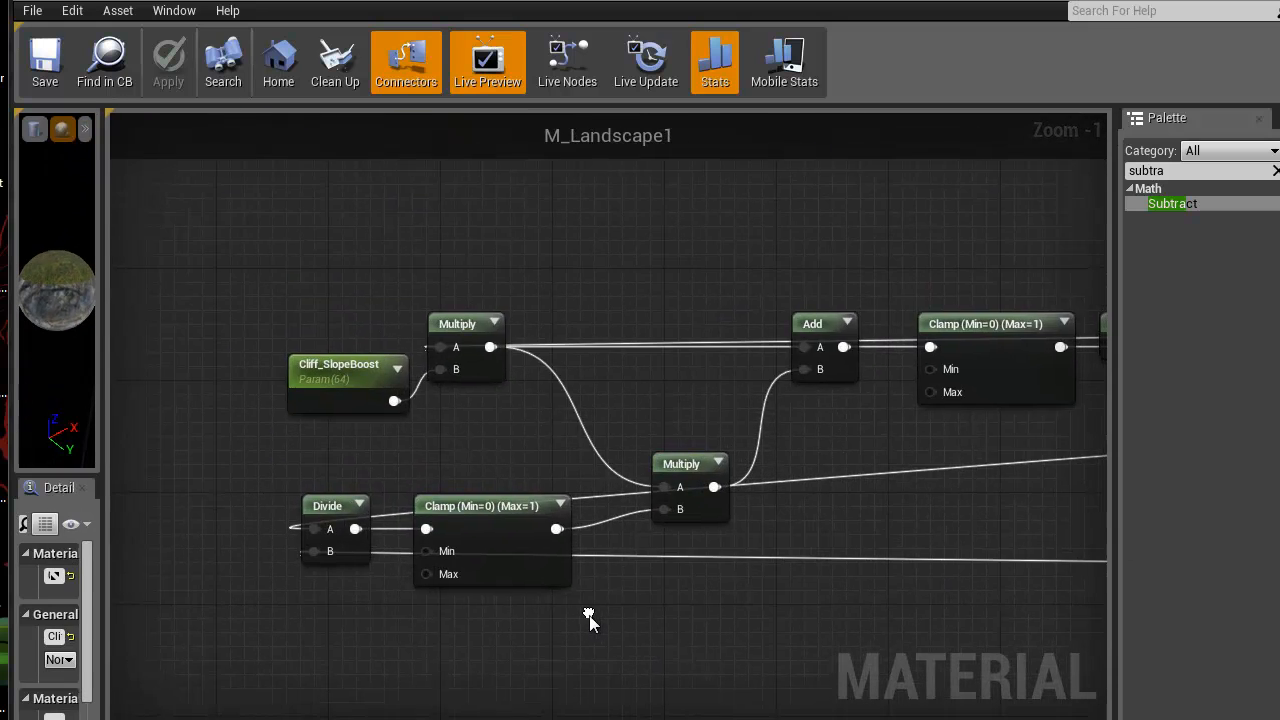
scroll(434, 563, down, 5)
drag(264, 586, 586, 427)
right_drag(650, 642, 435, 568)
drag(286, 403, 784, 186)
drag(640, 515, 866, 624)
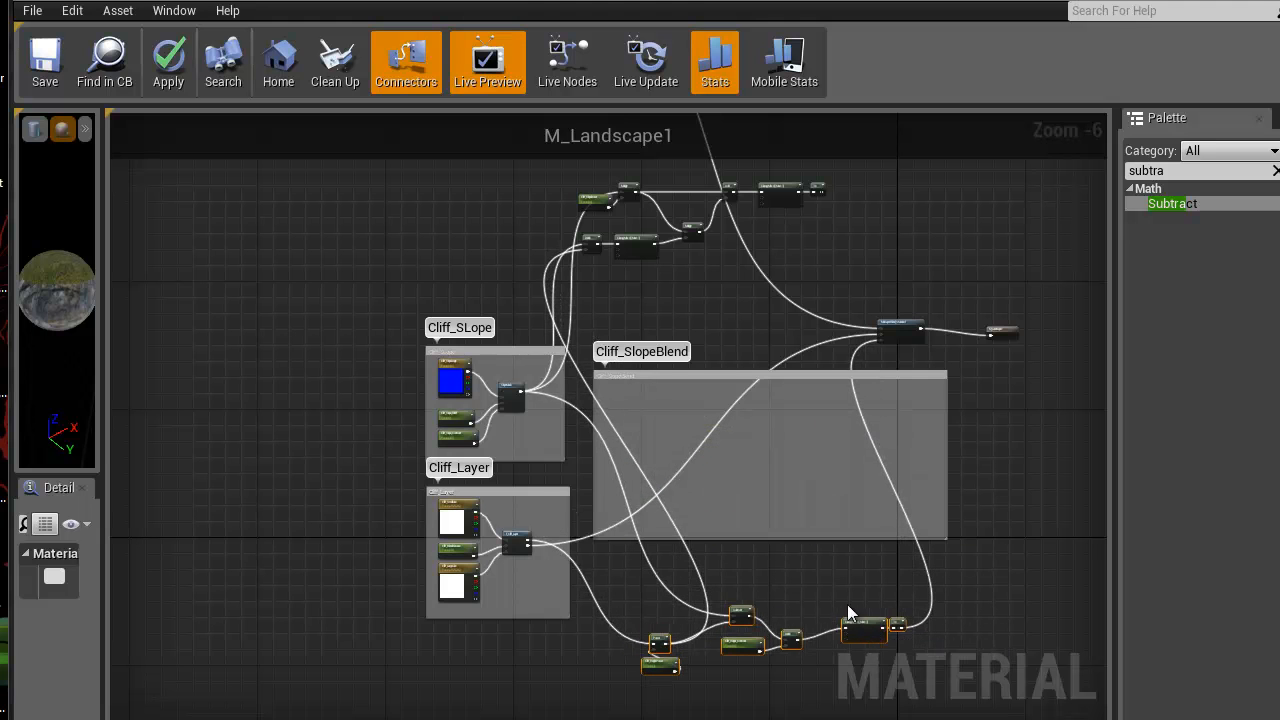
Lower the Cliff_Height_Contrast node below the Subtract node and add a Multiply node ahead of Divide
scroll(847, 604, up, 7)
scroll(599, 513, down, 2)
right_drag(514, 466, 814, 531)
scroll(720, 600, down, 2)
right_drag(720, 600, 591, 405)
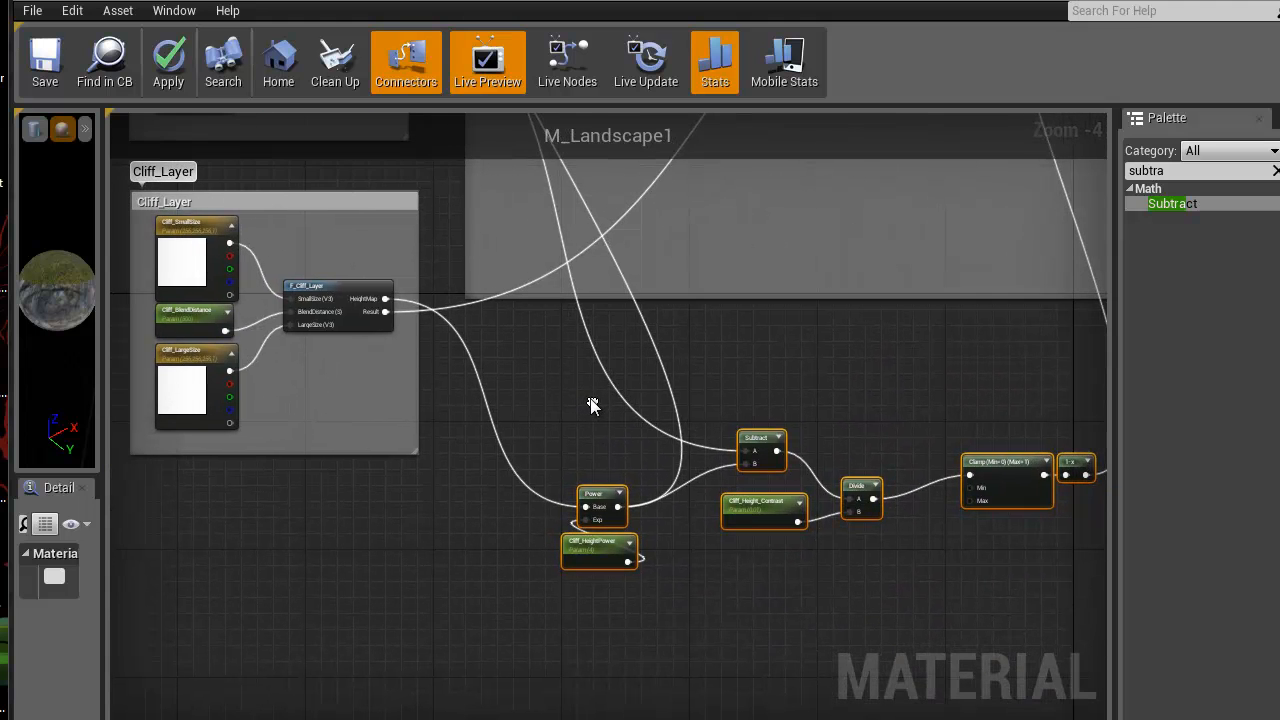
scroll(668, 527, up, 1)
right_drag(730, 551, 850, 558)
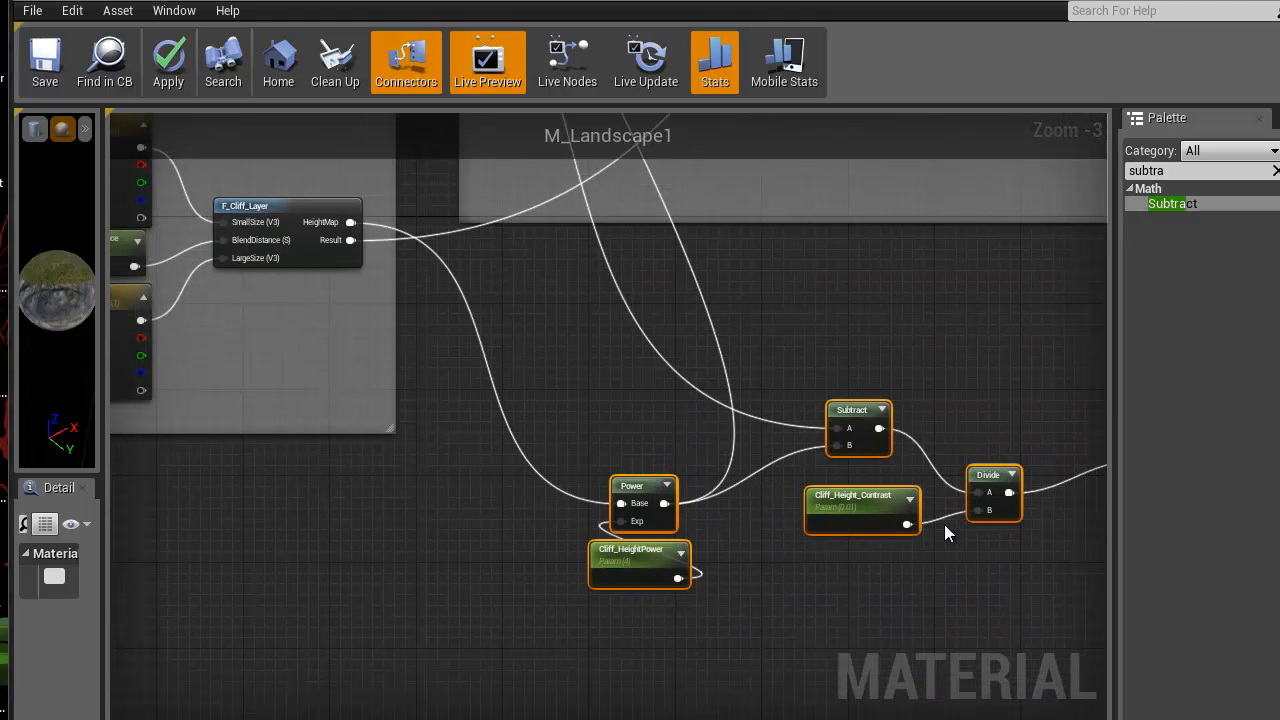
mouse_move(978, 511)
mouse_down()
mouse_move(765, 534)
mouse_move(664, 505)
mouse_move(975, 511)
mouse_up()
right_drag(869, 491, 819, 414)
drag(819, 414, 781, 581)
click(832, 465)
Multiply the Power output by Cliff_Height_Contrast, feed the product into Divide's B input, and move the contrast parameter closer to Multiply
drag(857, 476, 810, 610)
drag(880, 492, 632, 428)
drag(919, 492, 946, 438)
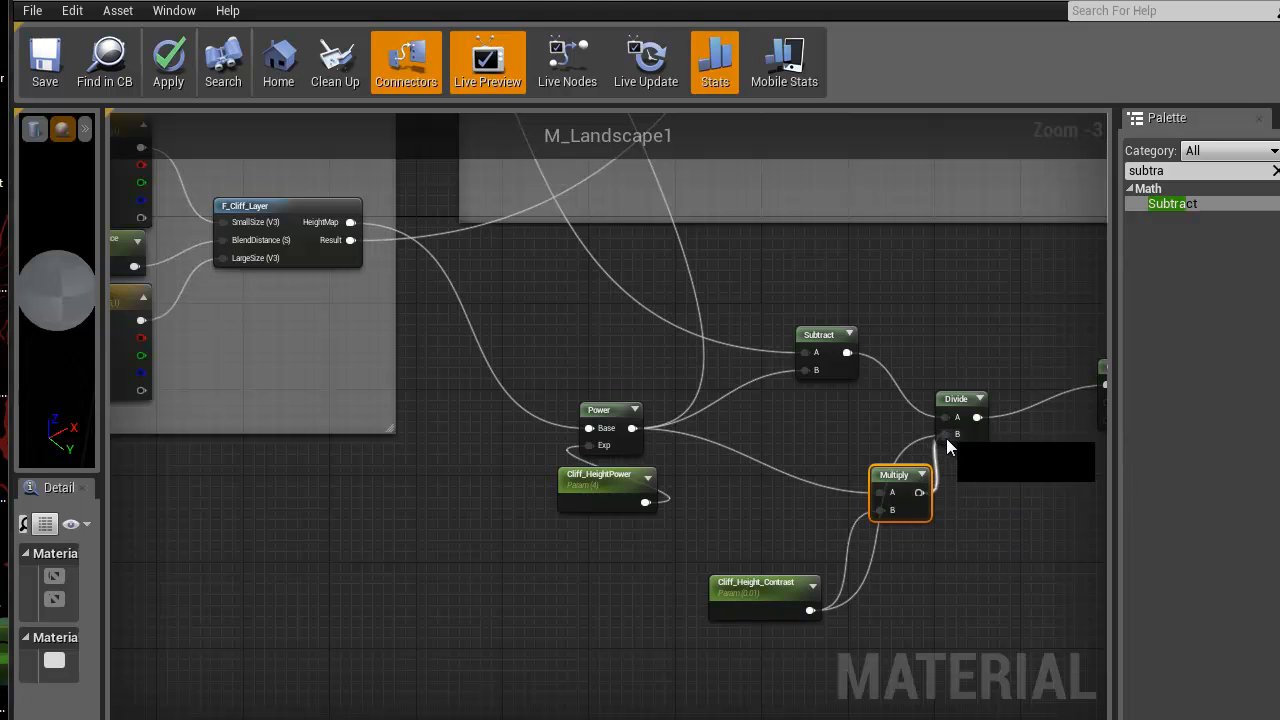
drag(770, 594, 788, 540)
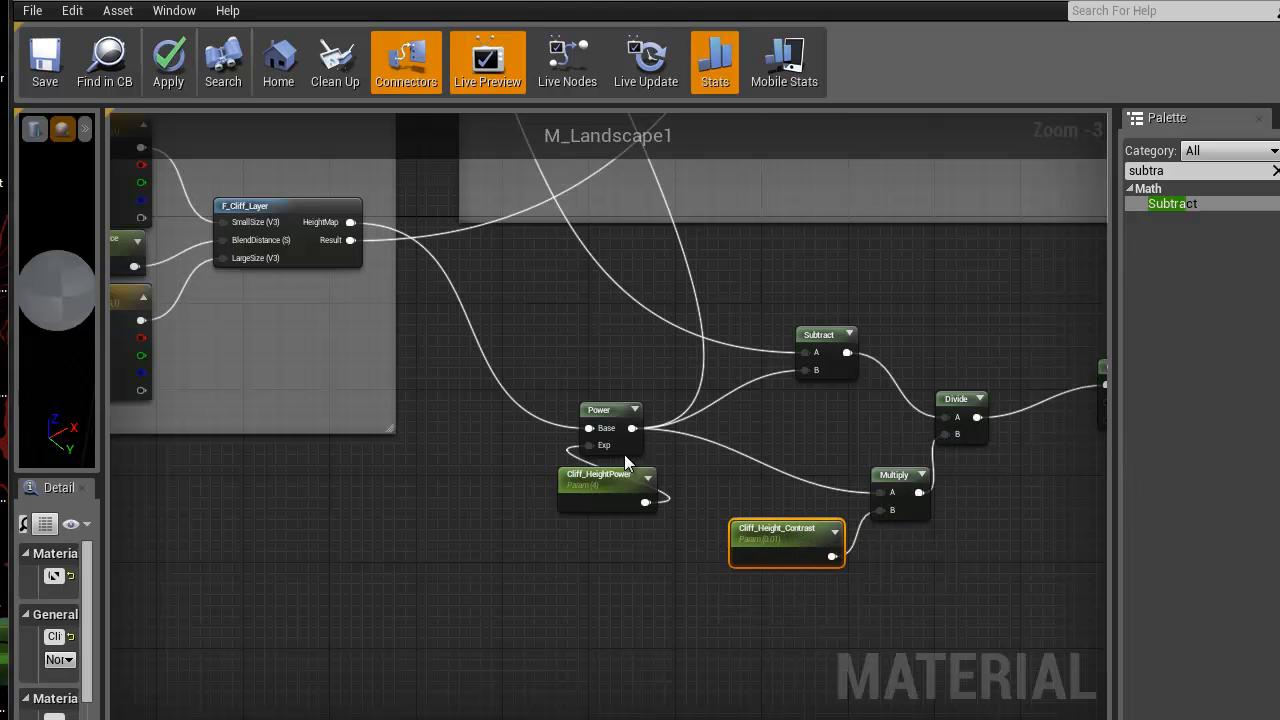
Apply the M_Landscape1 changes and review the wiring from the F_Cliff_Layer height map through the new blend nodes
right_drag(735, 430, 874, 500)
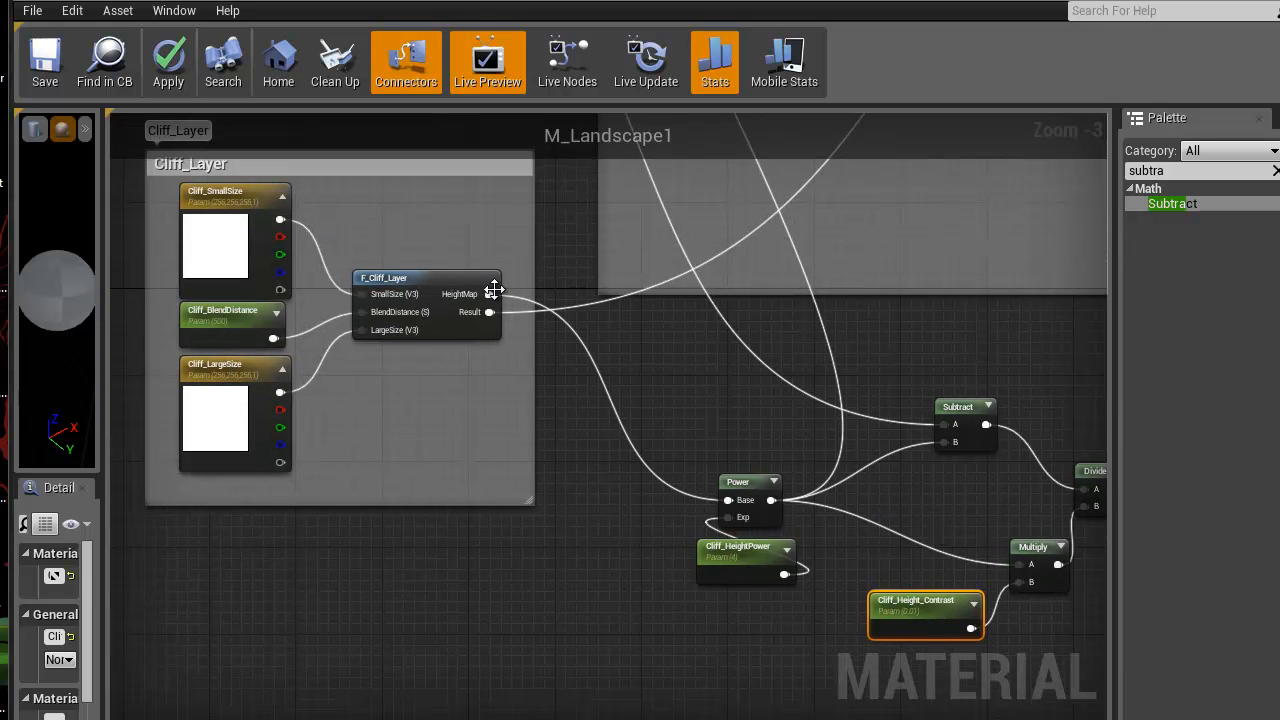
right_drag(557, 349, 478, 379)
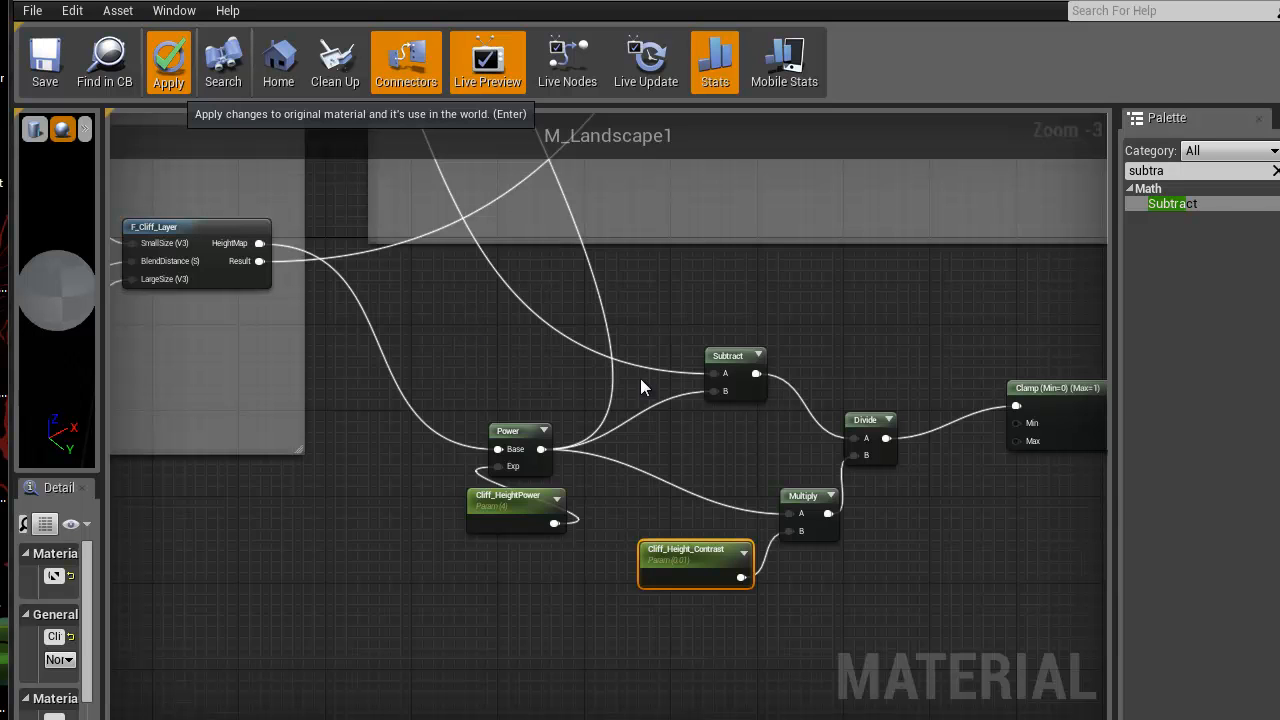
key(Return)
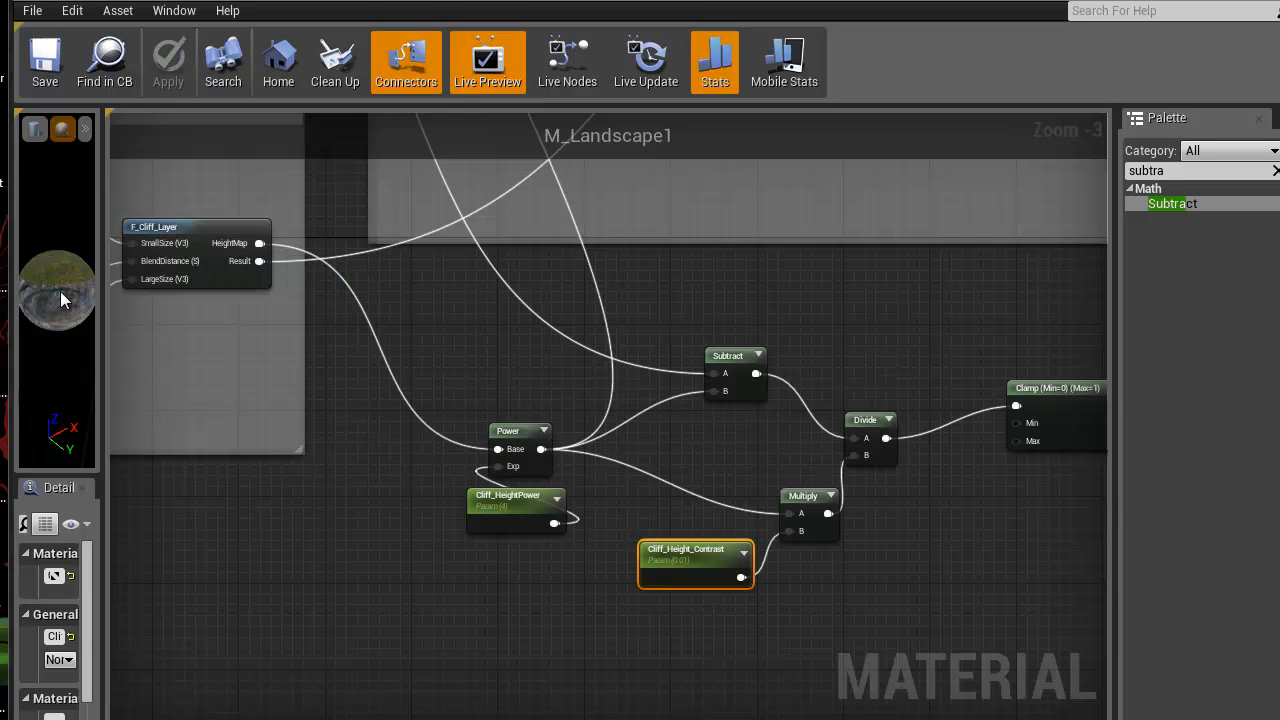
right_drag(456, 364, 504, 550)
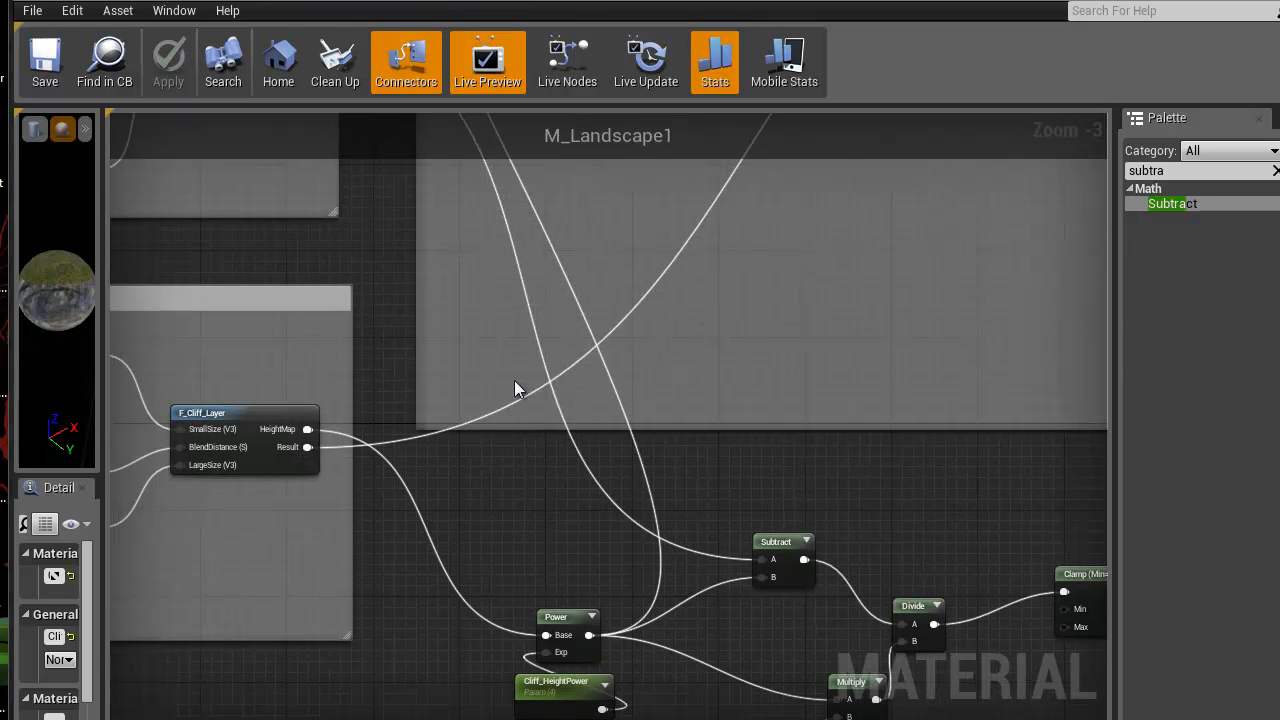
right_drag(700, 615, 571, 414)
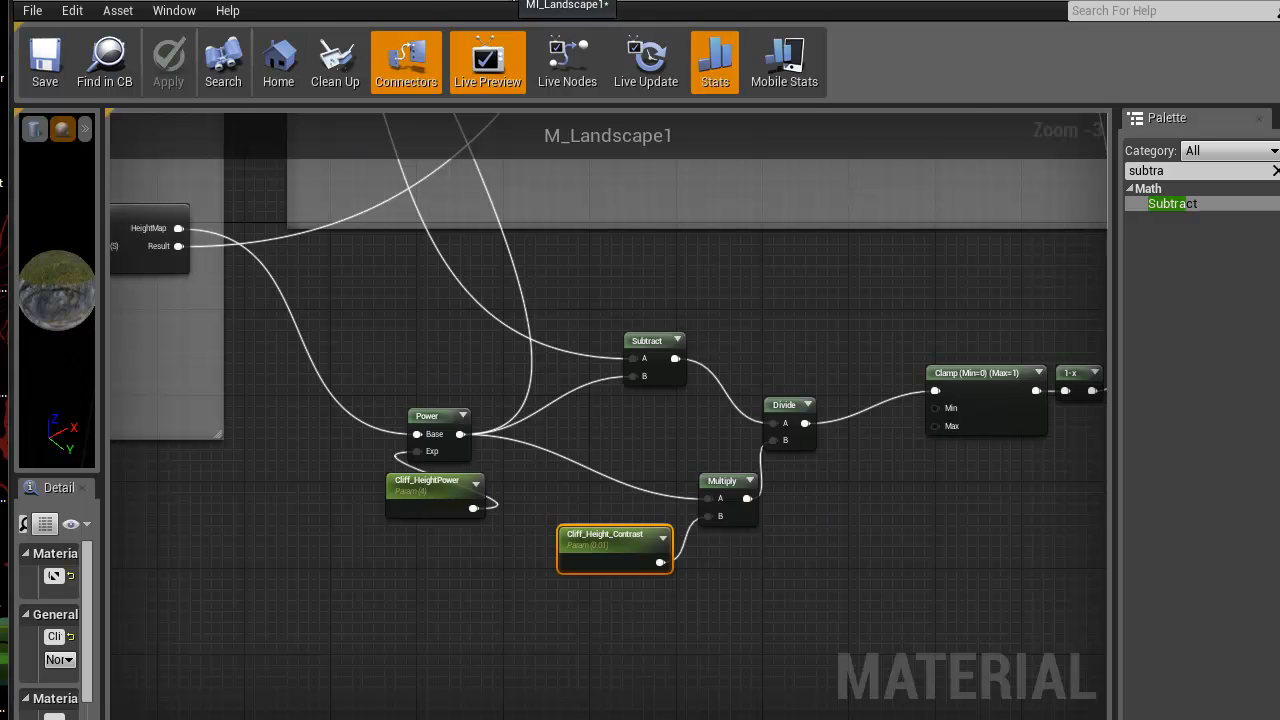
Place the MI_Landscape1 instance window beside the level viewport, shrink it to fit, and inspect the cliff mound up close
click(252, 5)
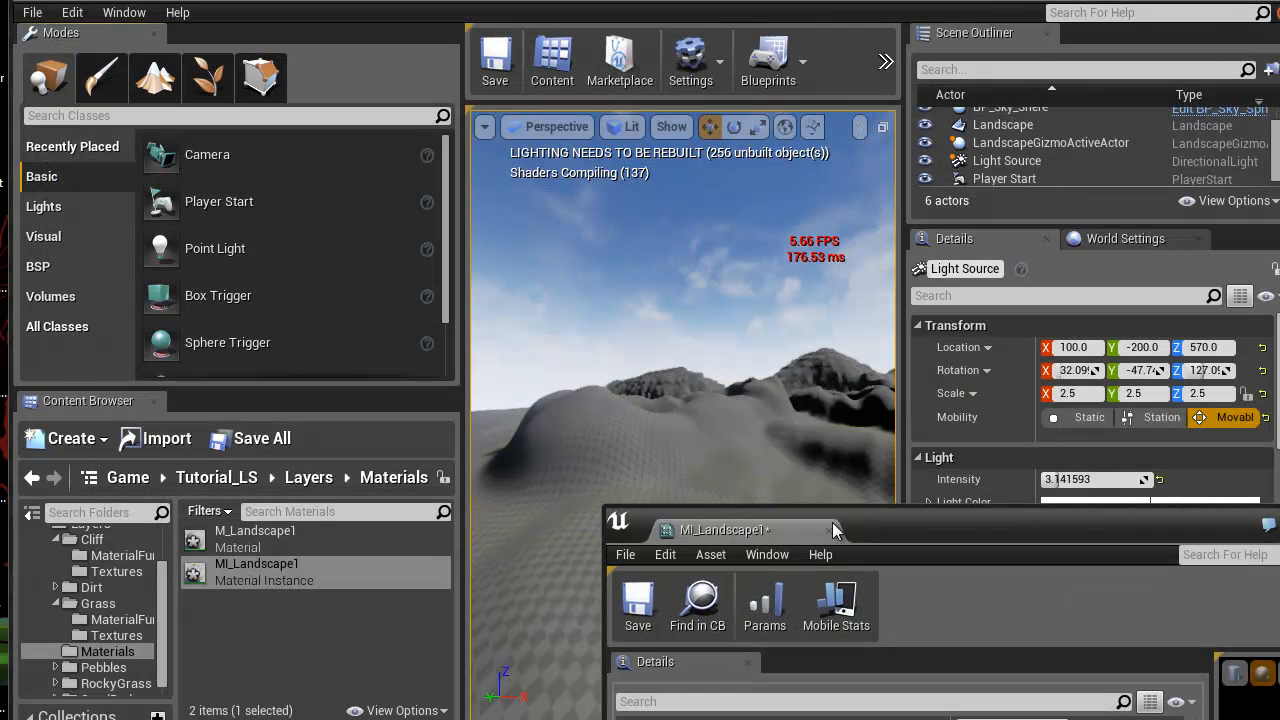
mouse_move(742, 340)
mouse_down()
mouse_move(593, 287)
mouse_move(742, 340)
mouse_up()
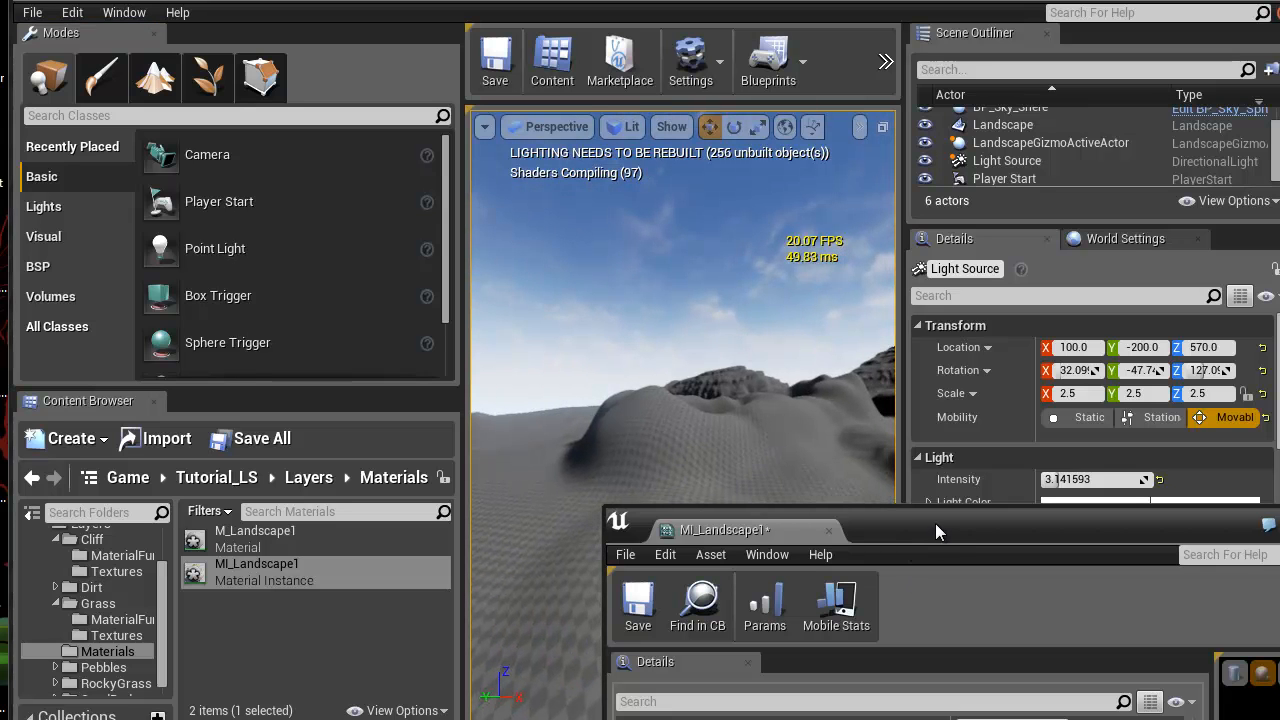
drag(935, 523, 342, 31)
drag(815, 519, 466, 690)
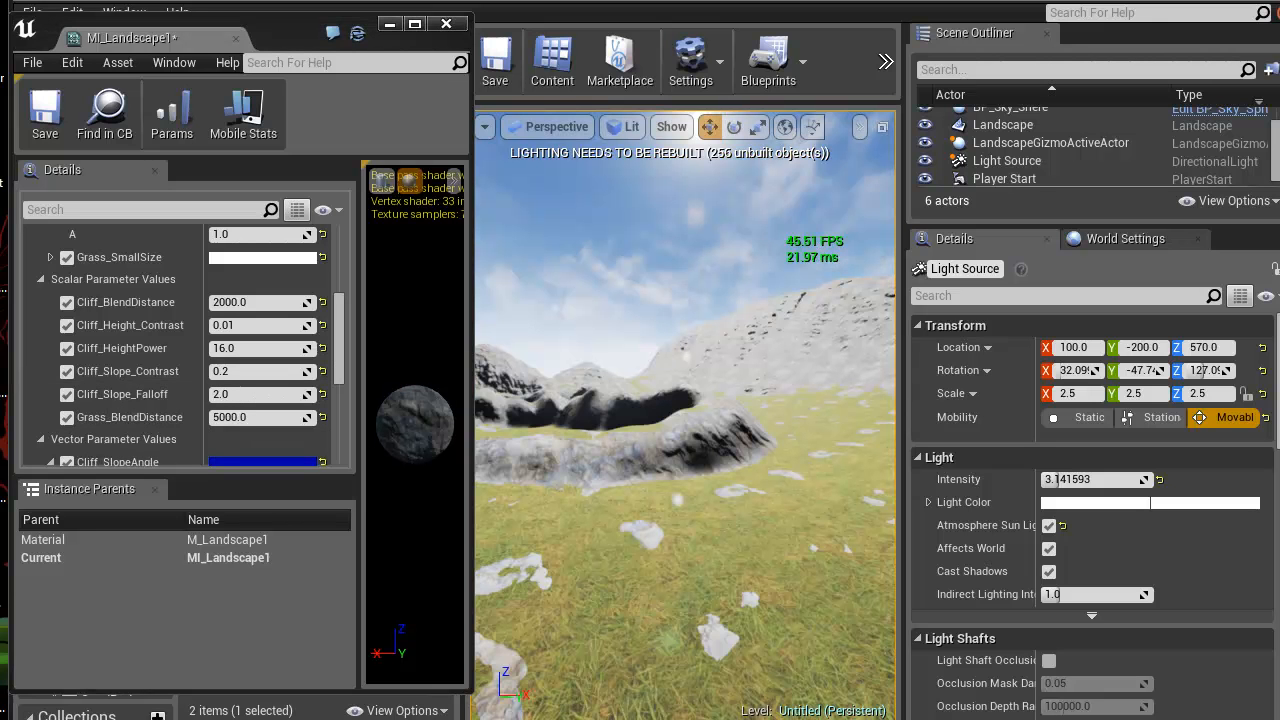
key(w)
right_drag(883, 472, 391, 423)
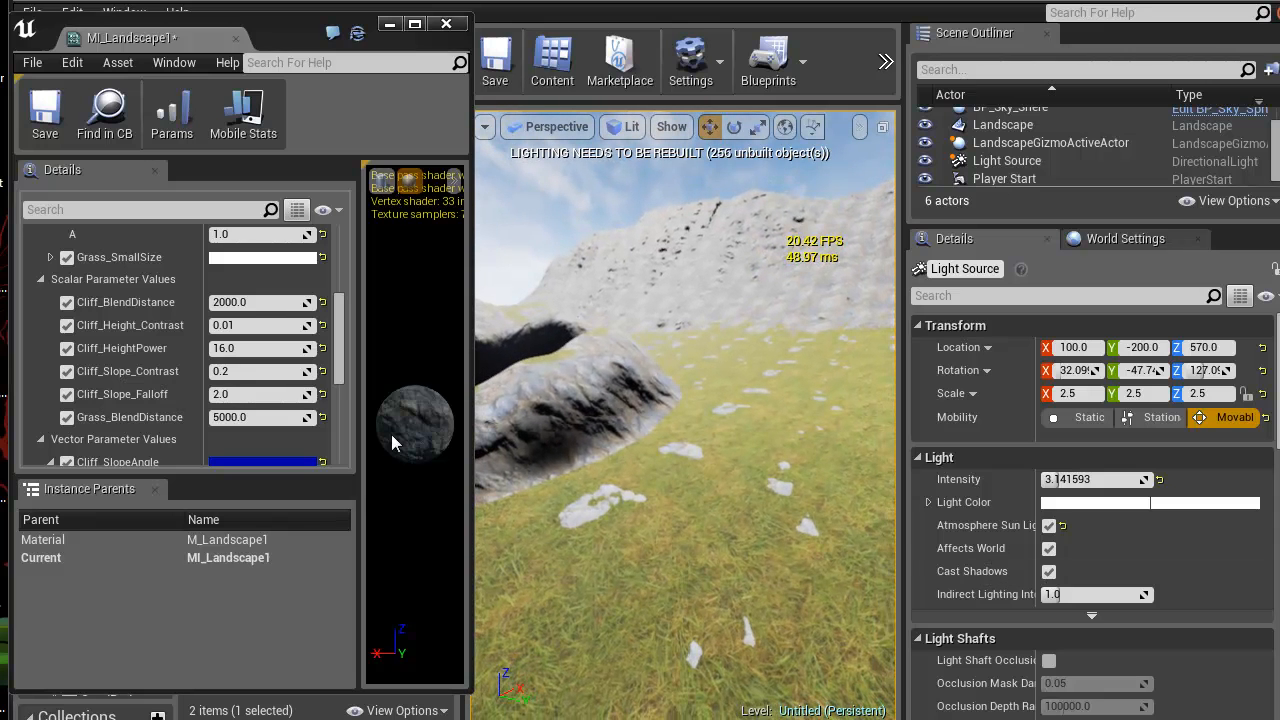
Set Cliff_HeightPower to 4 in the MI_Landscape1 instance
click(255, 348)
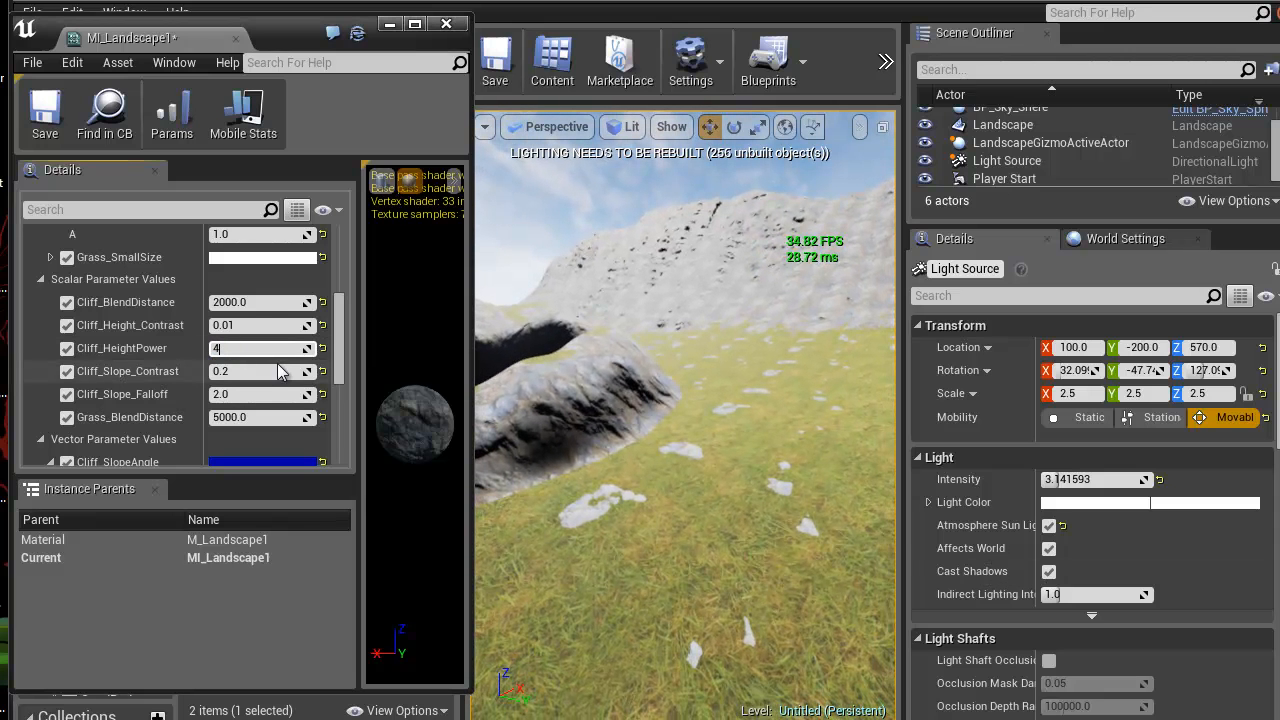
text(4)
key(Return)
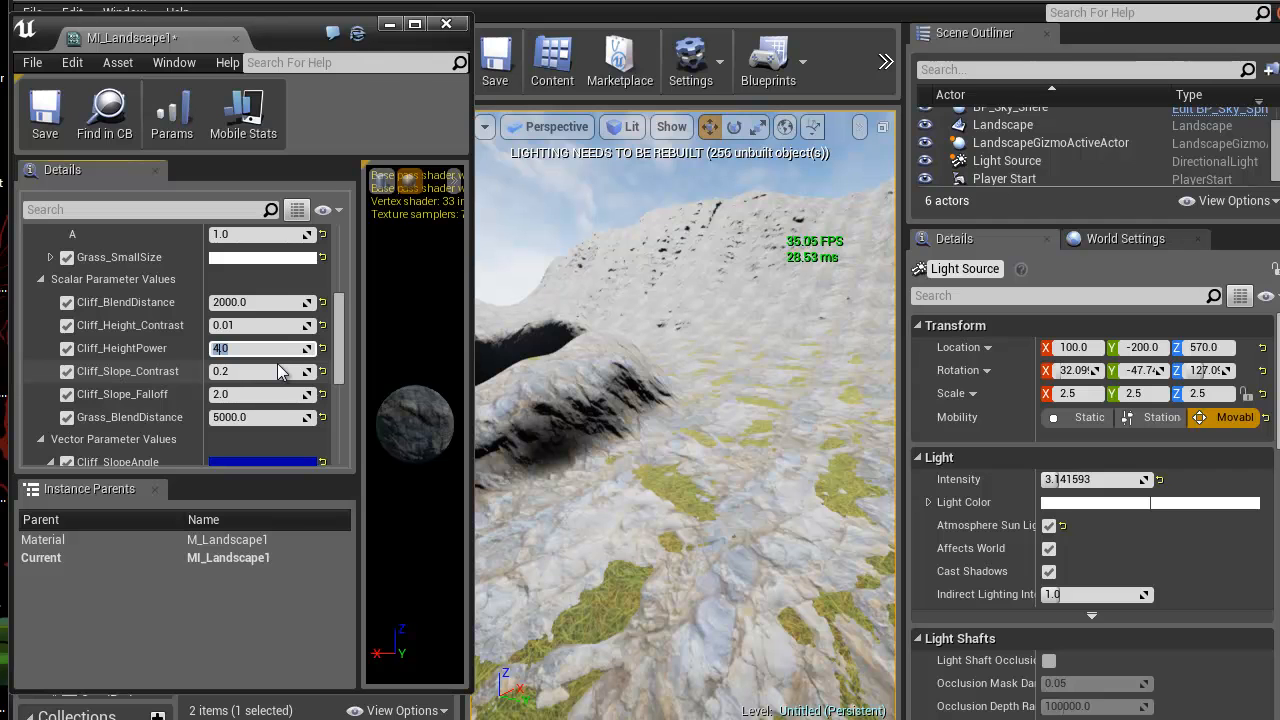
Set Cliff_HeightPower to 16 and Cliff_Height_Contrast to 0.5 in the MI_Landscape1 instance
text(1)
key(Return)
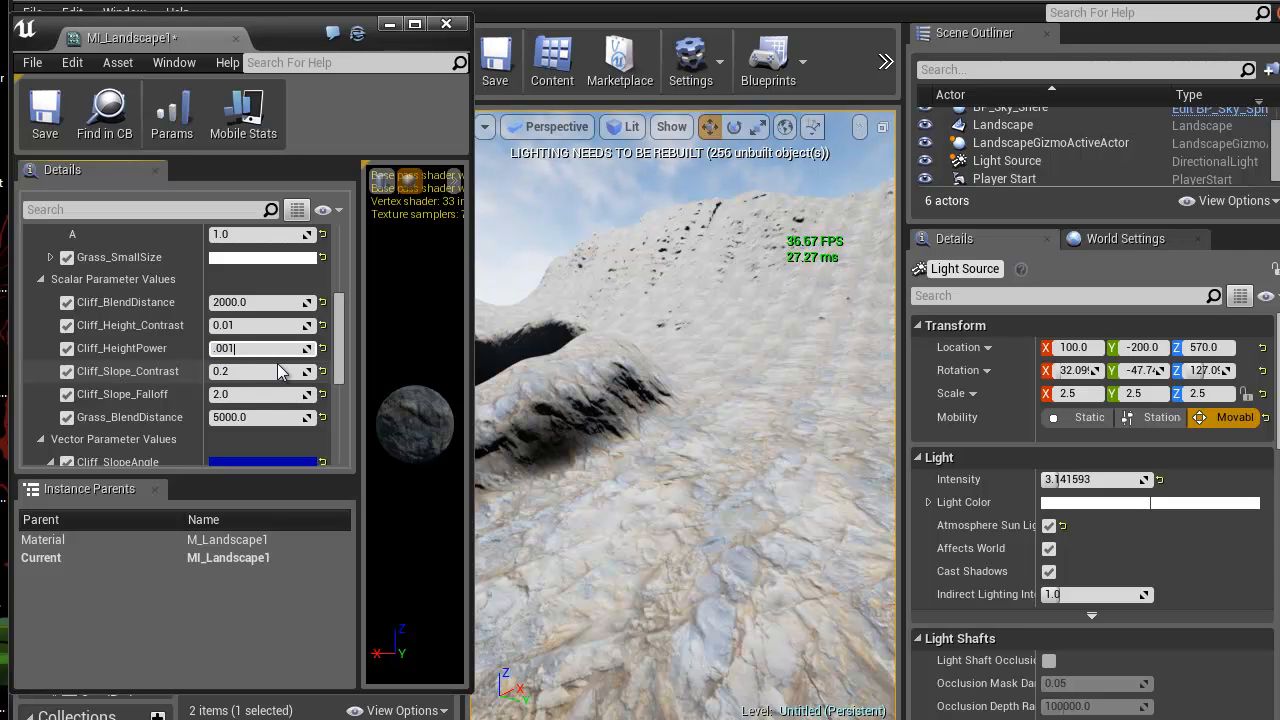
text(4)
key(Return)
key(Return)
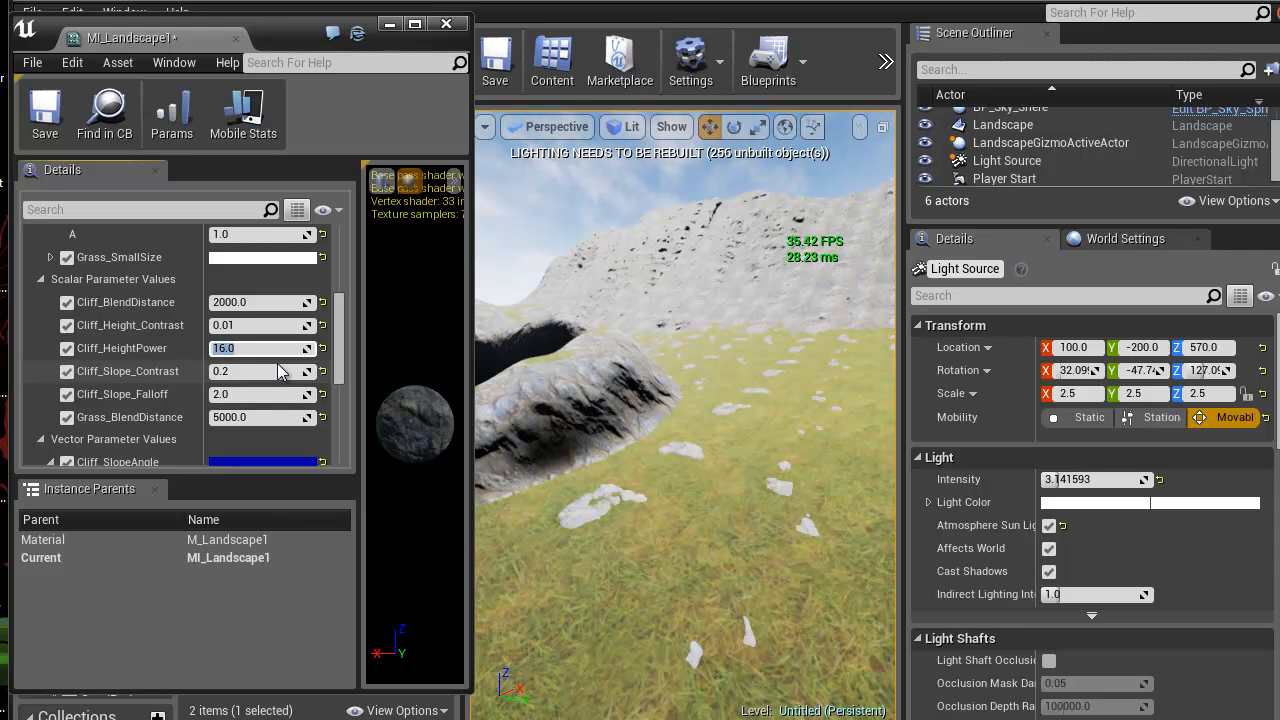
click(229, 322)
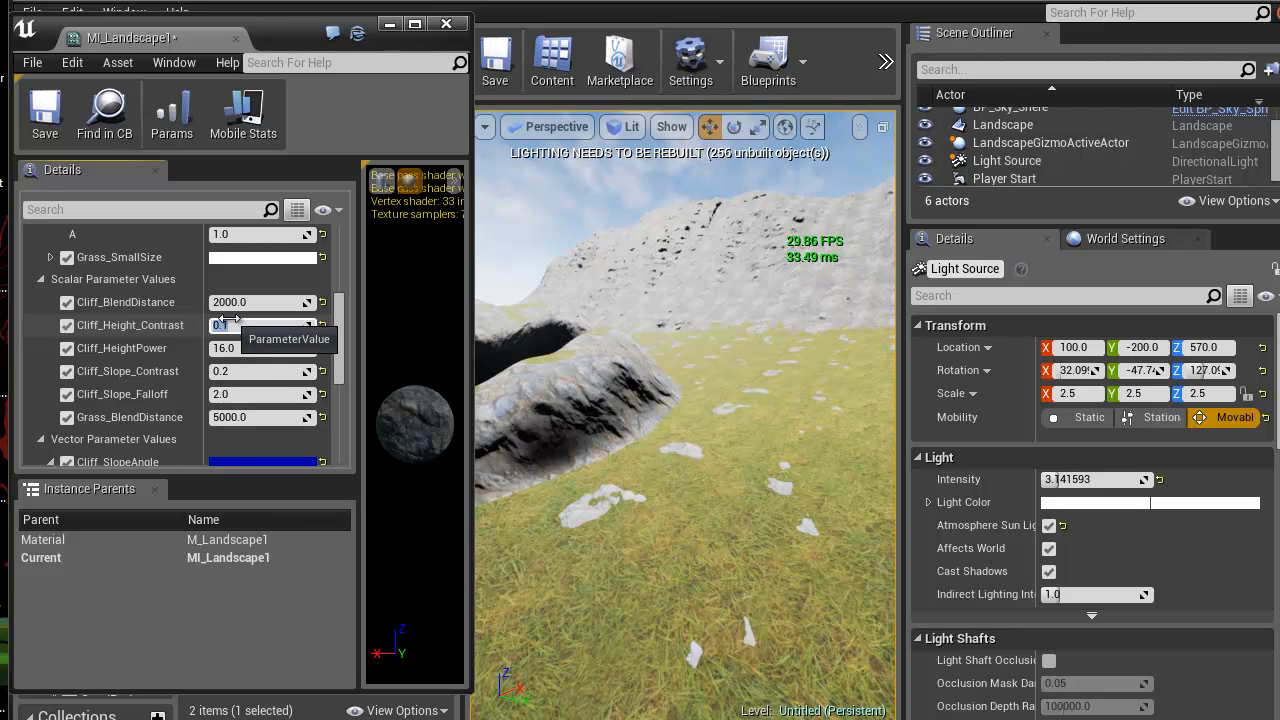
key(Return)
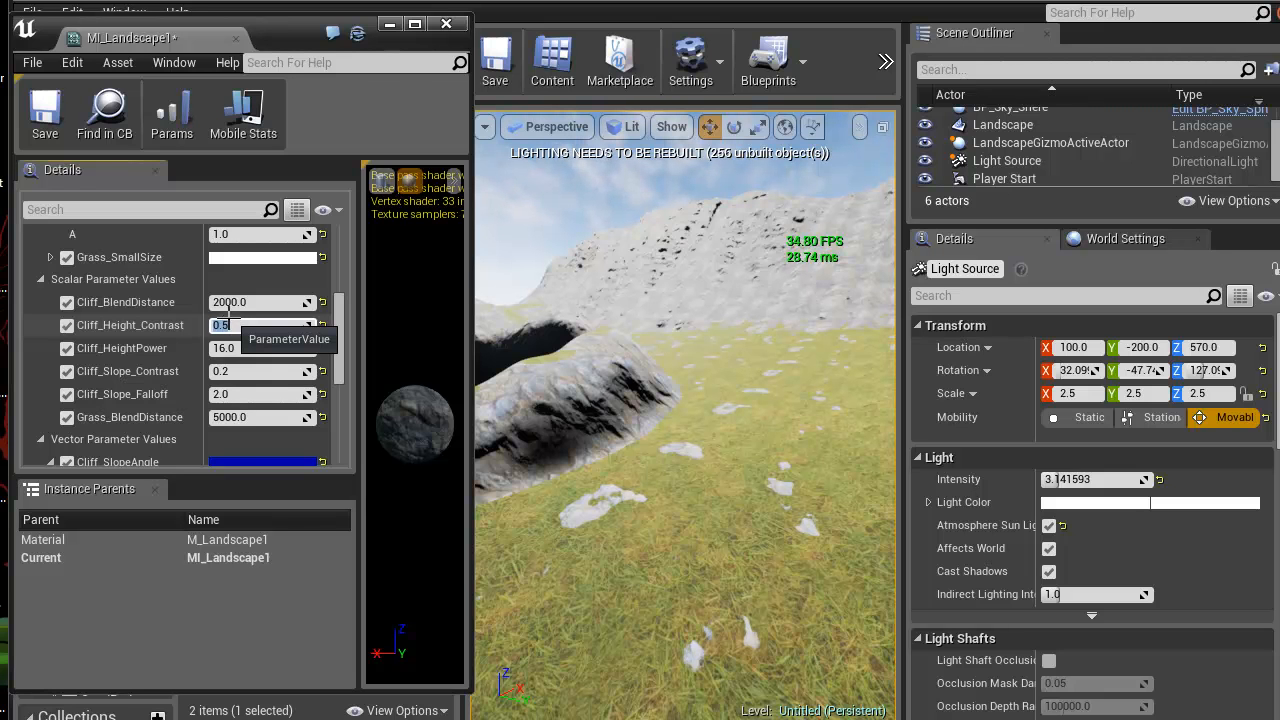
Examine the grass and cliff blend across the flat ground, the mound and the slopes of the landscape from several viewpoints
right_drag(634, 418, 826, 383)
key(w)
right_drag(718, 414, 1130, 385)
right_drag(709, 450, 905, 430)
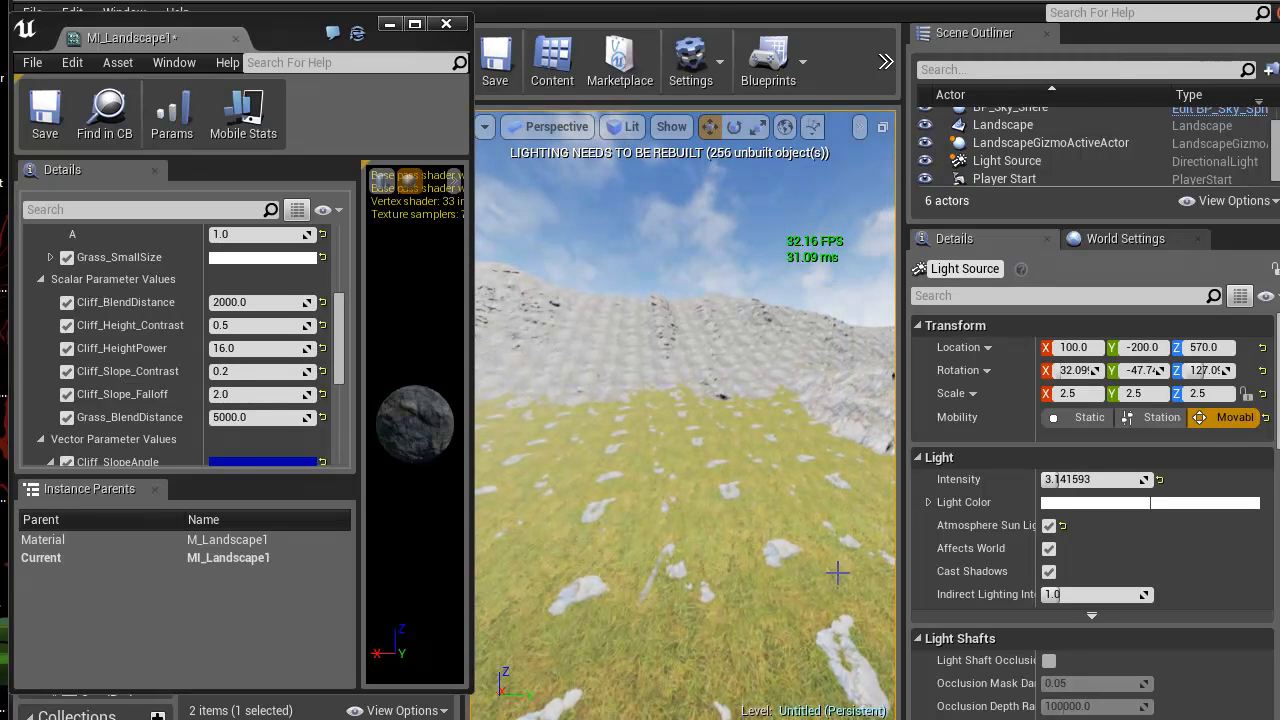
right_drag(758, 553, 70, 719)
key(w)
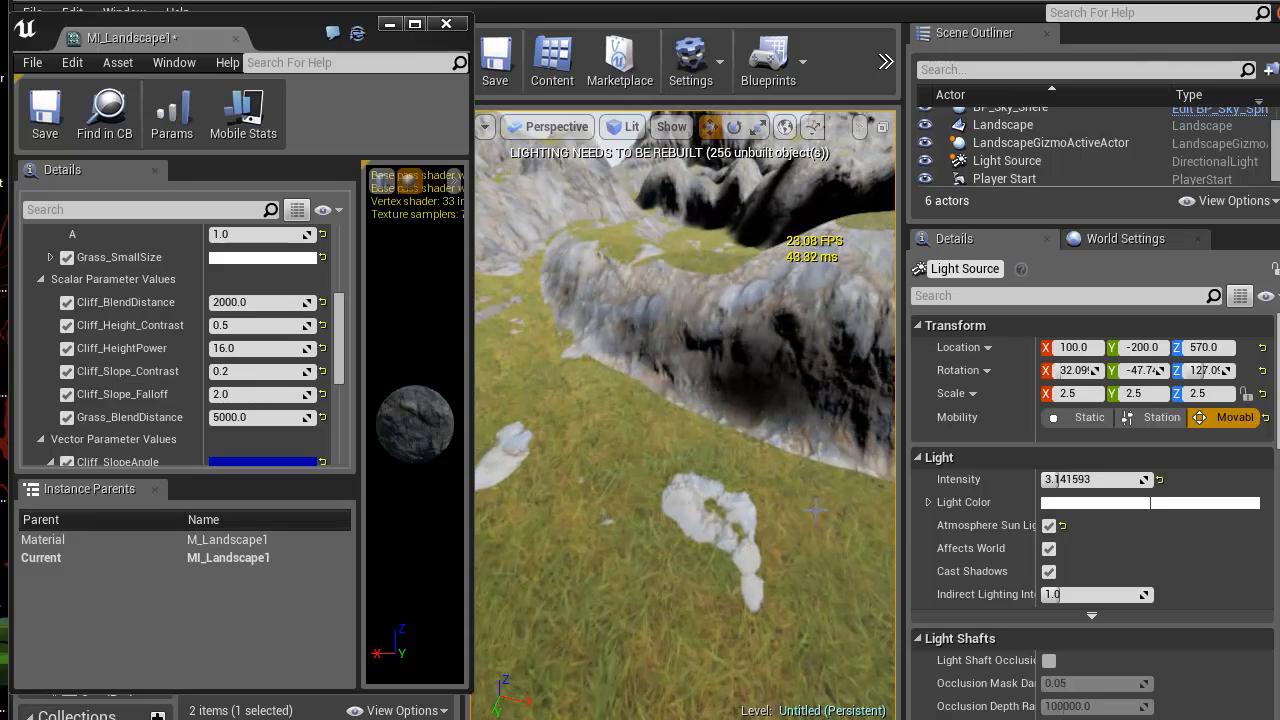
right_drag(757, 586, 1050, 719)
key(w)
right_drag(580, 580, 595, 499)
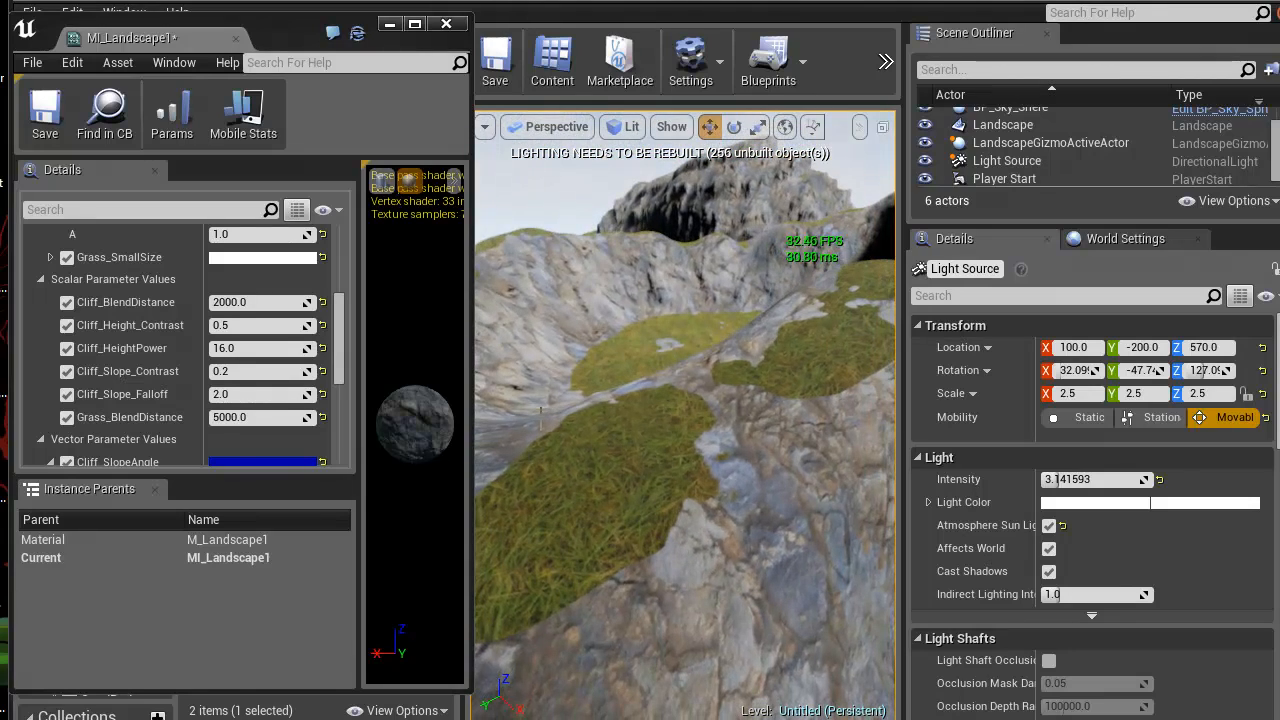
right_drag(668, 525, 770, 565)
key(w)
right_drag(850, 560, 858, 430)
key(s)
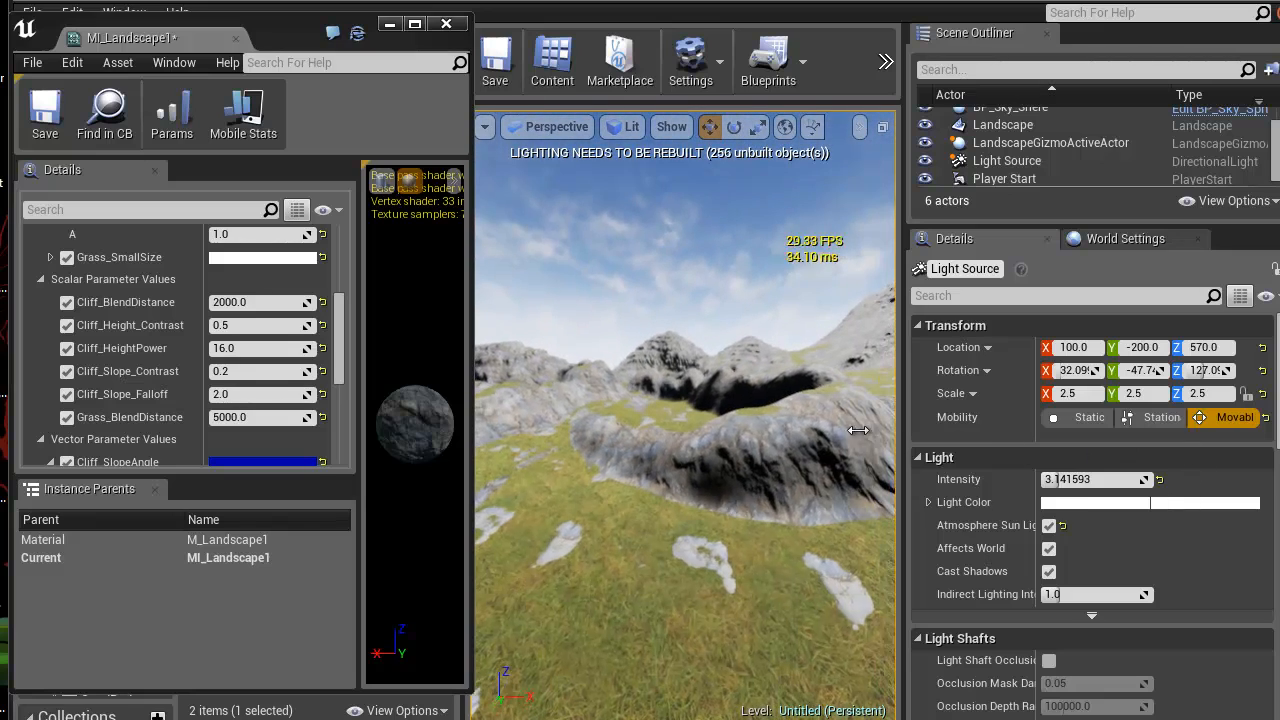
Try lower Cliff_HeightPower values such as 8 for comparison and return it to 16
click(241, 348)
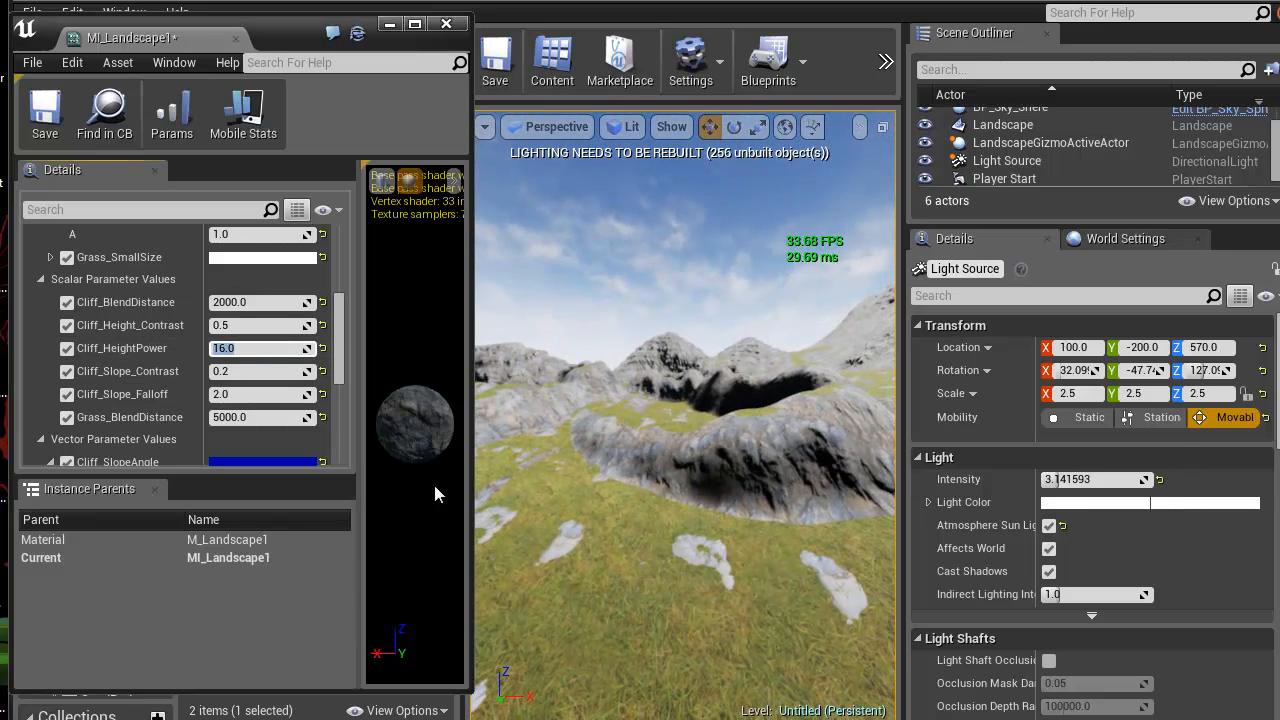
text(4)
key(Return)
text(8)
key(Return)
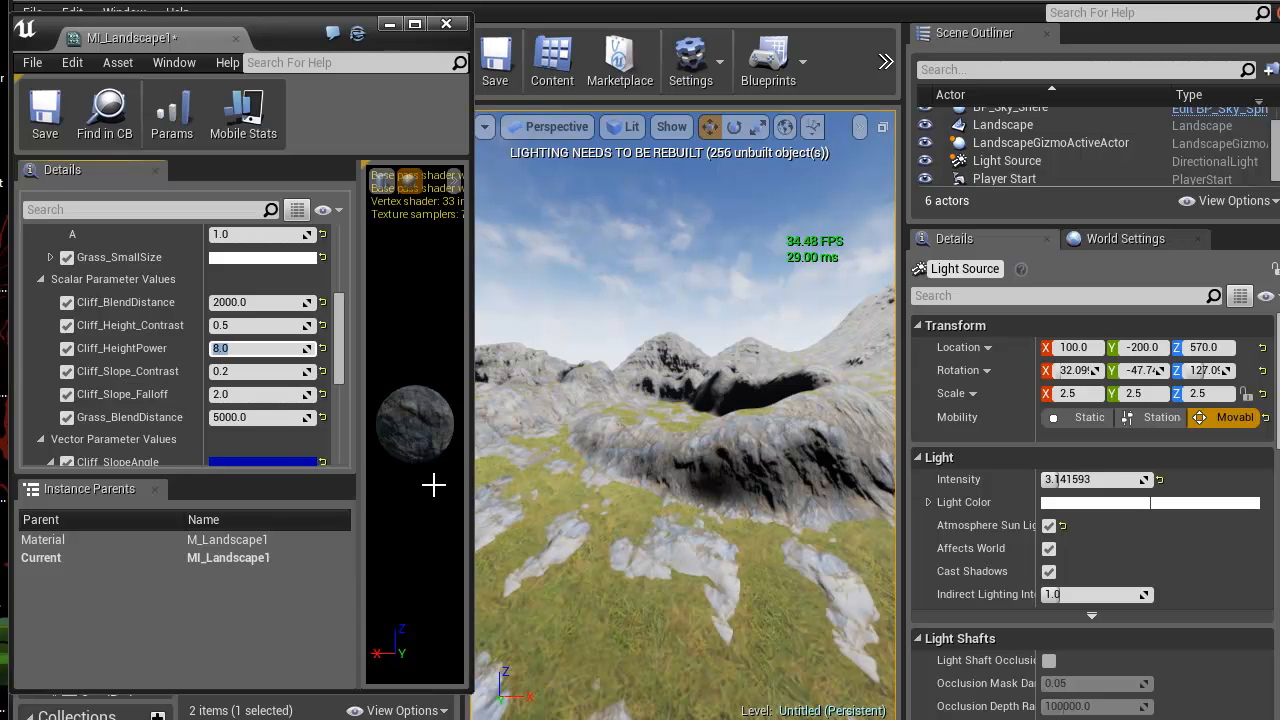
text(16)
key(Return)
Compare Cliff_Slope_Contrast at 0.3 and 0.15 in front of the mound, and settle on 1
right_drag(642, 510, 569, 497)
click(246, 373)
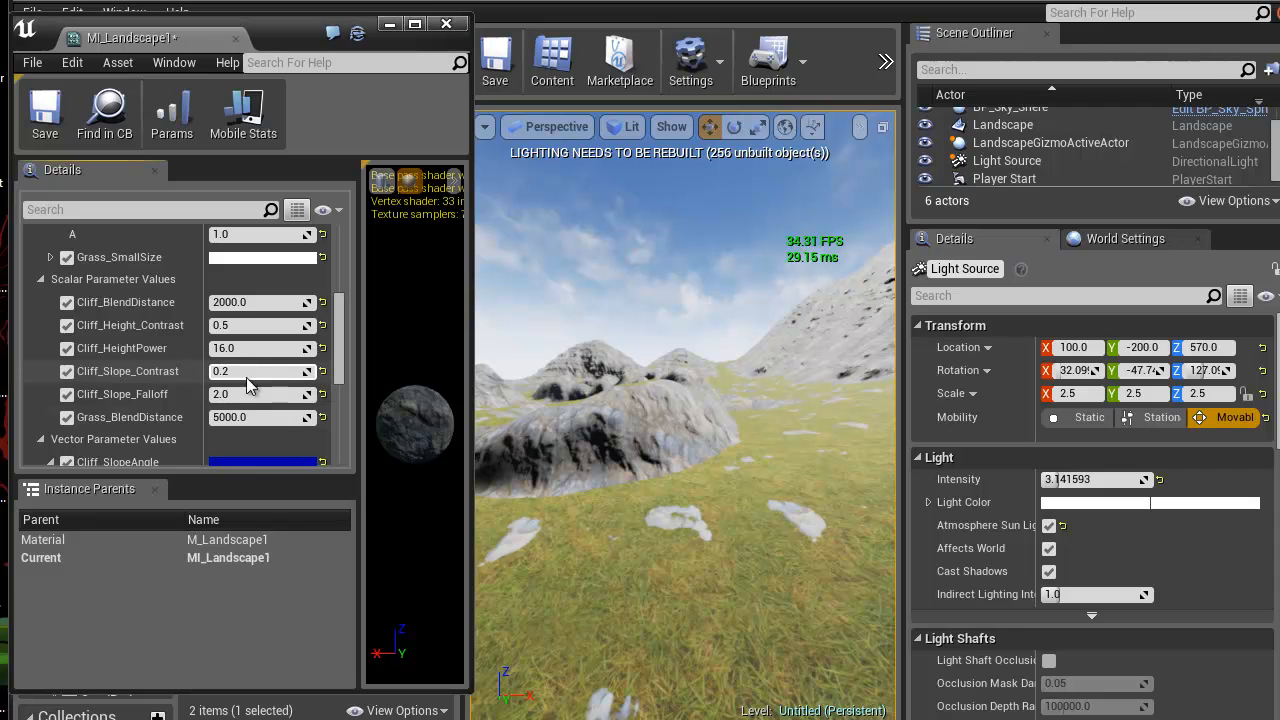
text(.3)
key(Return)
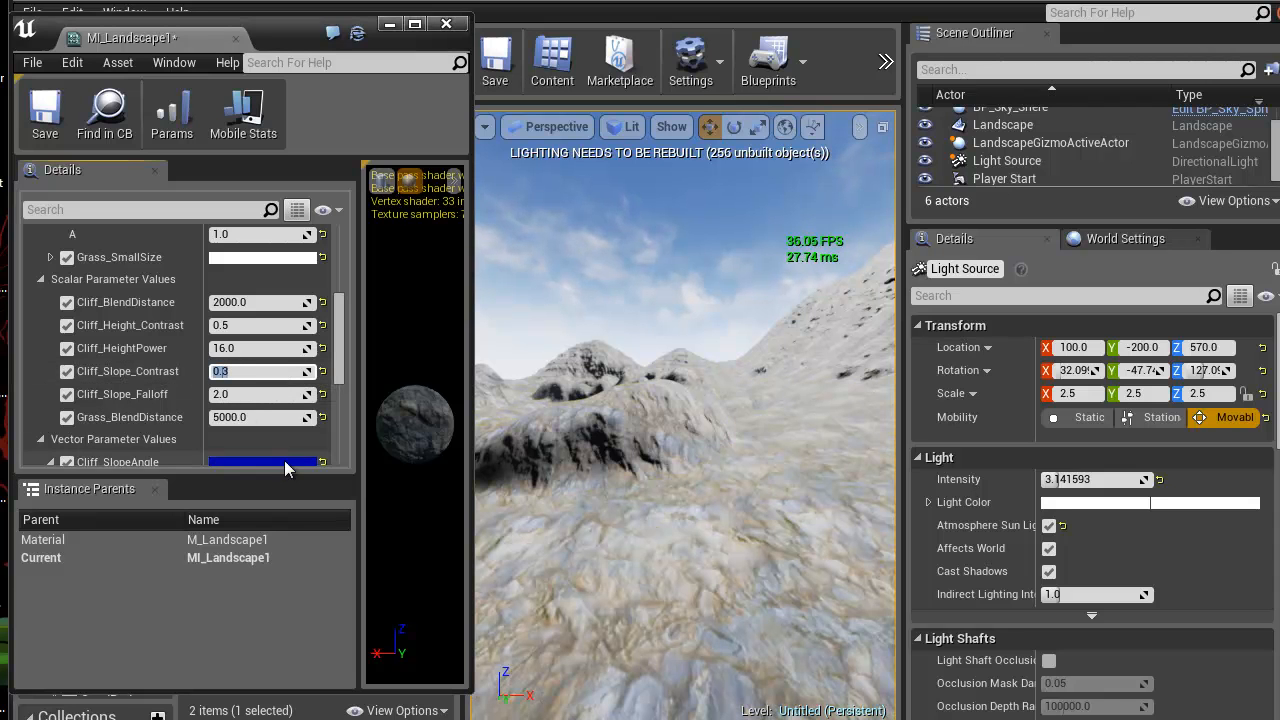
text(.15)
key(Return)
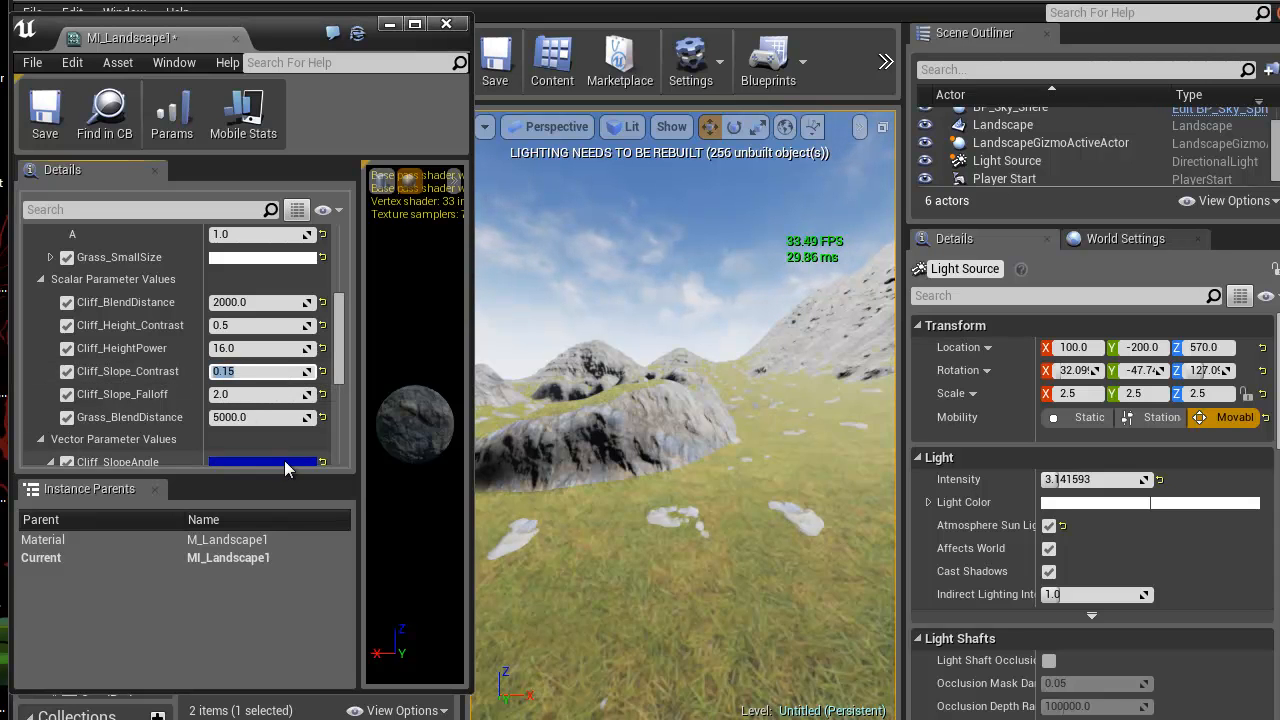
text(1)
key(Return)
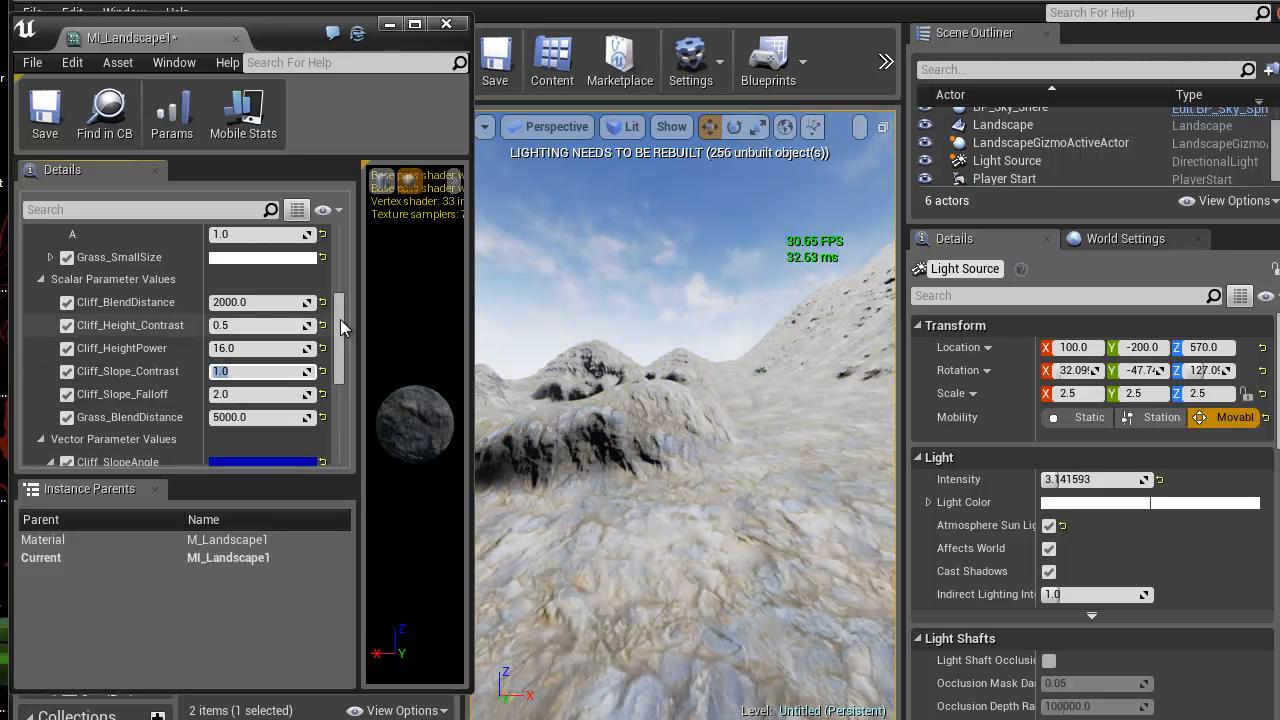
Try the Cliff_SlopeAngle B value at 1, 0.8 and 0.6, and settle on 0.75
scroll(340, 319, down, 5)
click(229, 373)
text(1)
key(Return)
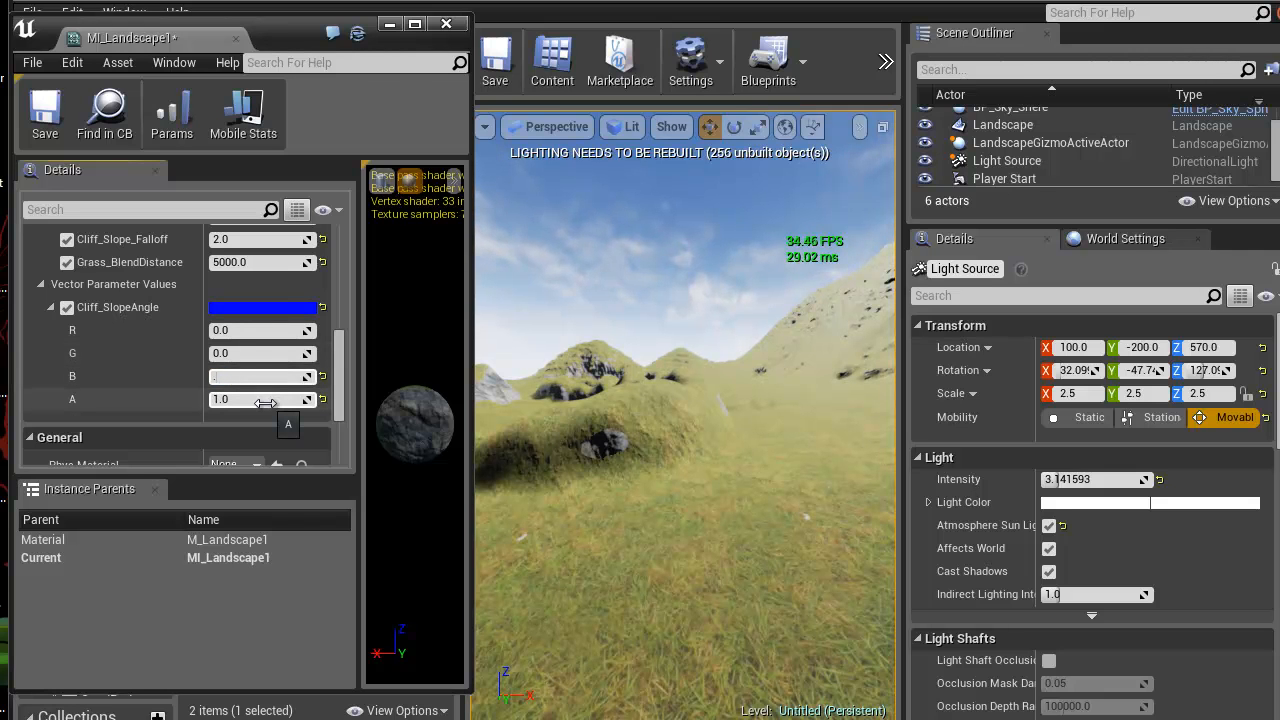
text(.8)
key(Return)
text(.6)
key(Return)
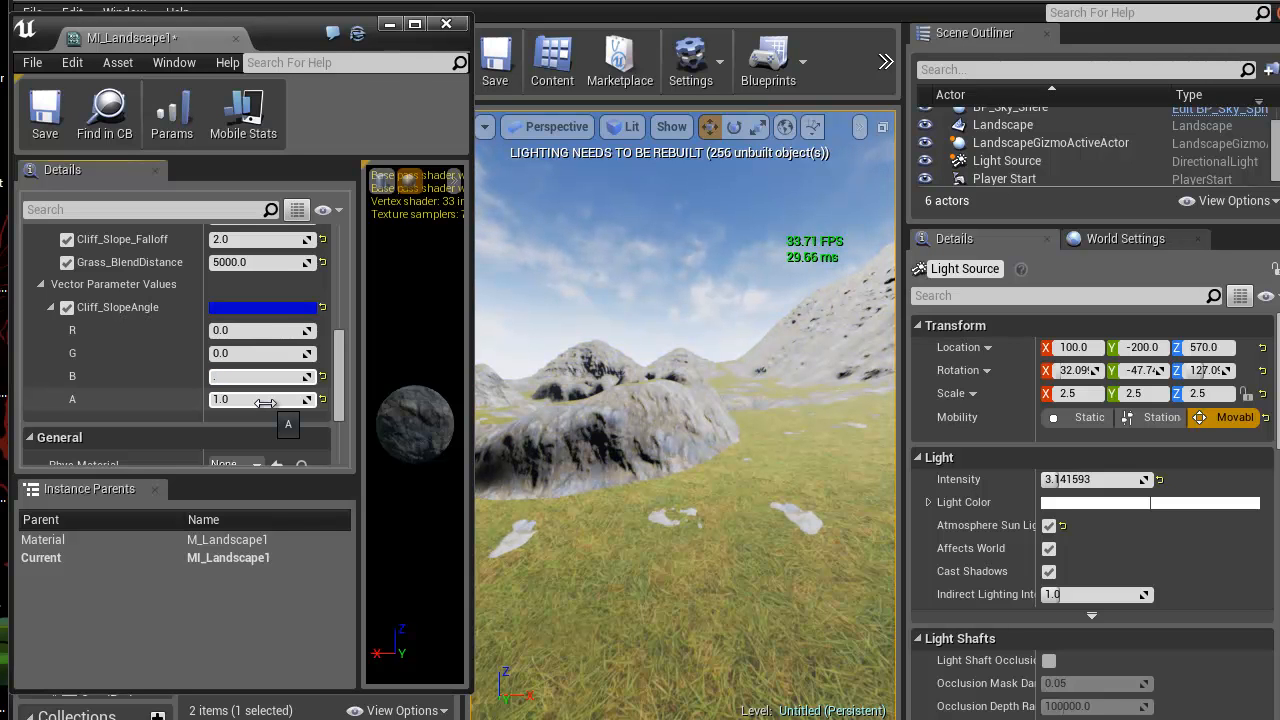
text(.75)
key(Return)
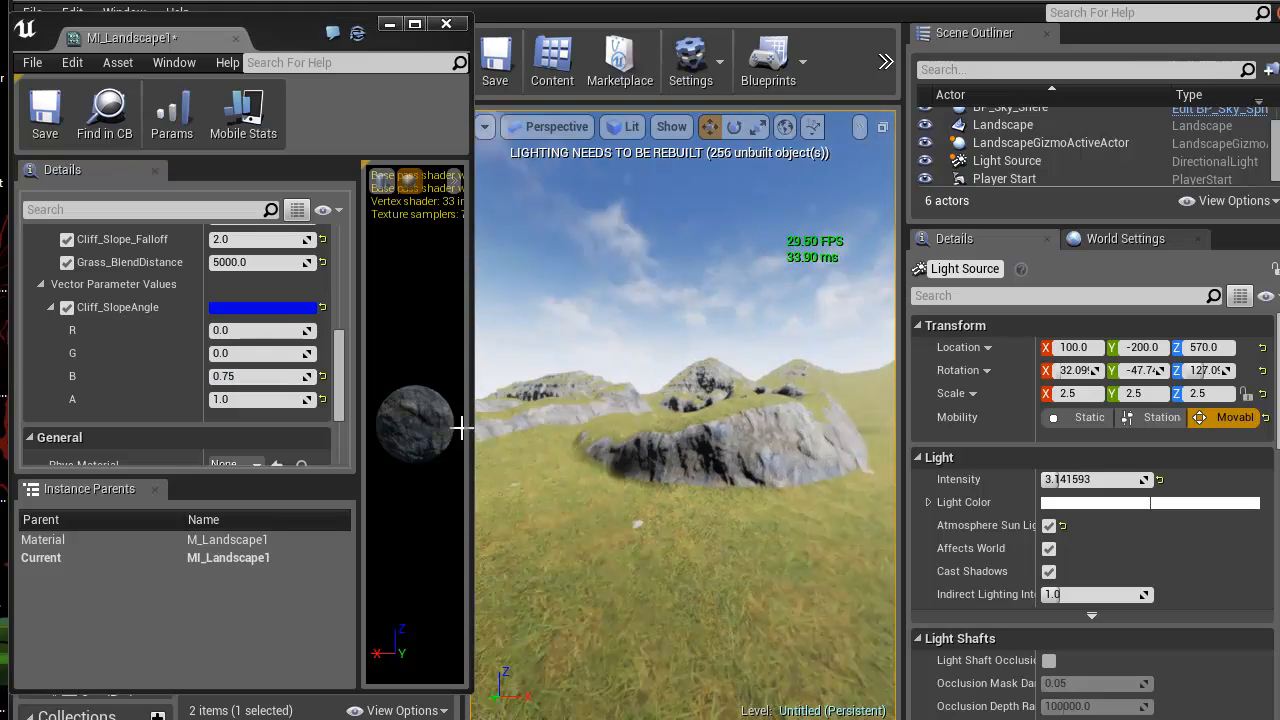
Lower Cliff_HeightPower to 1 and check its effect on the grass in front of the cliff mound
key(w)
right_drag(2, 470, 650, 486)
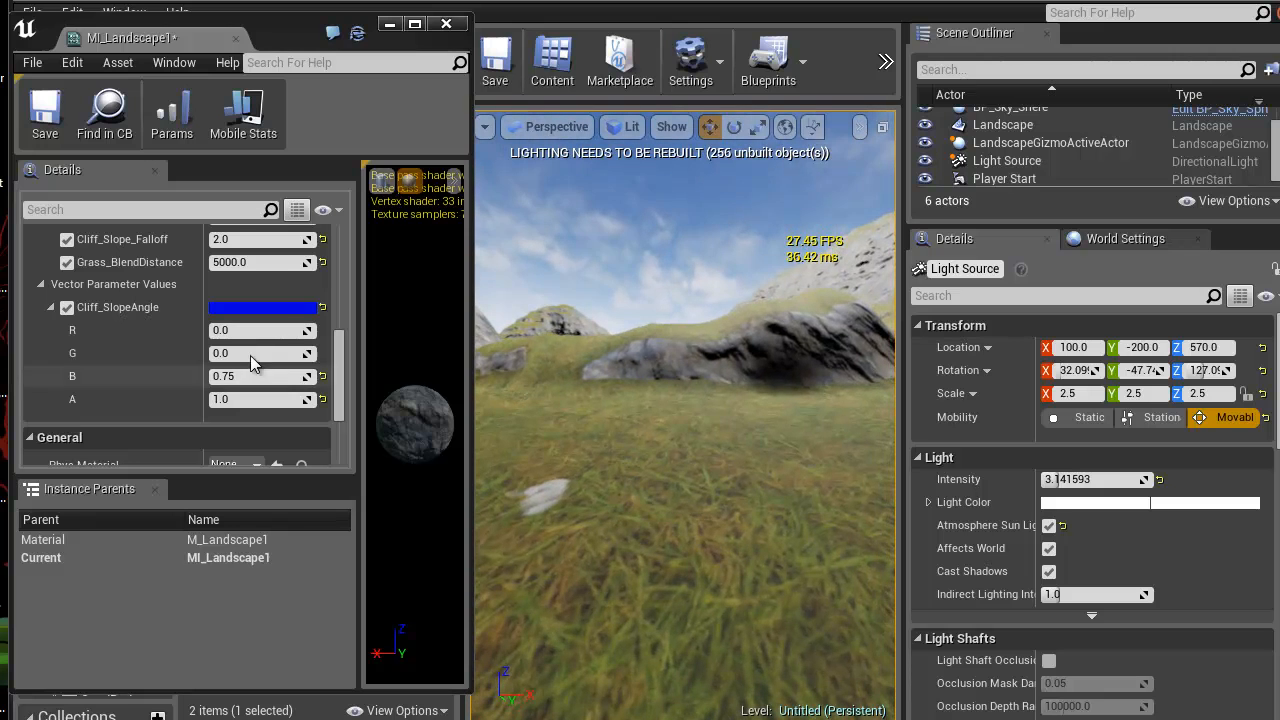
drag(340, 389, 344, 355)
click(243, 323)
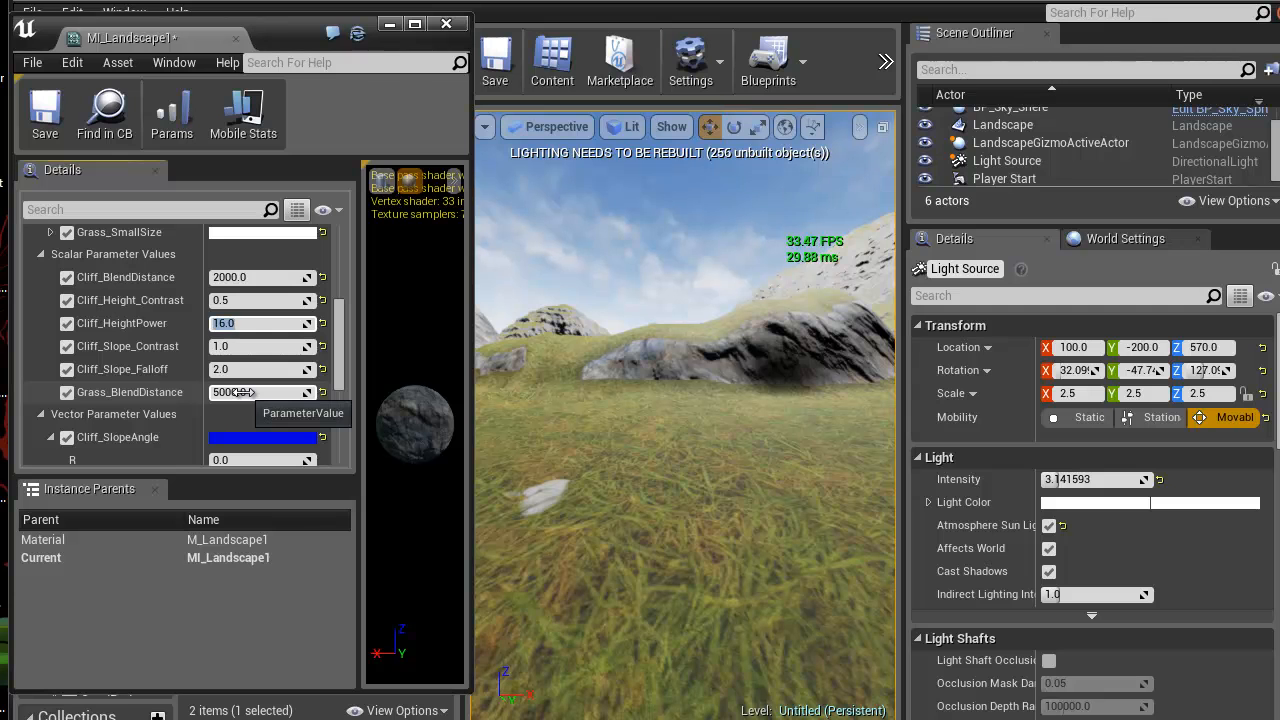
text(4)
key(Return)
key(Return)
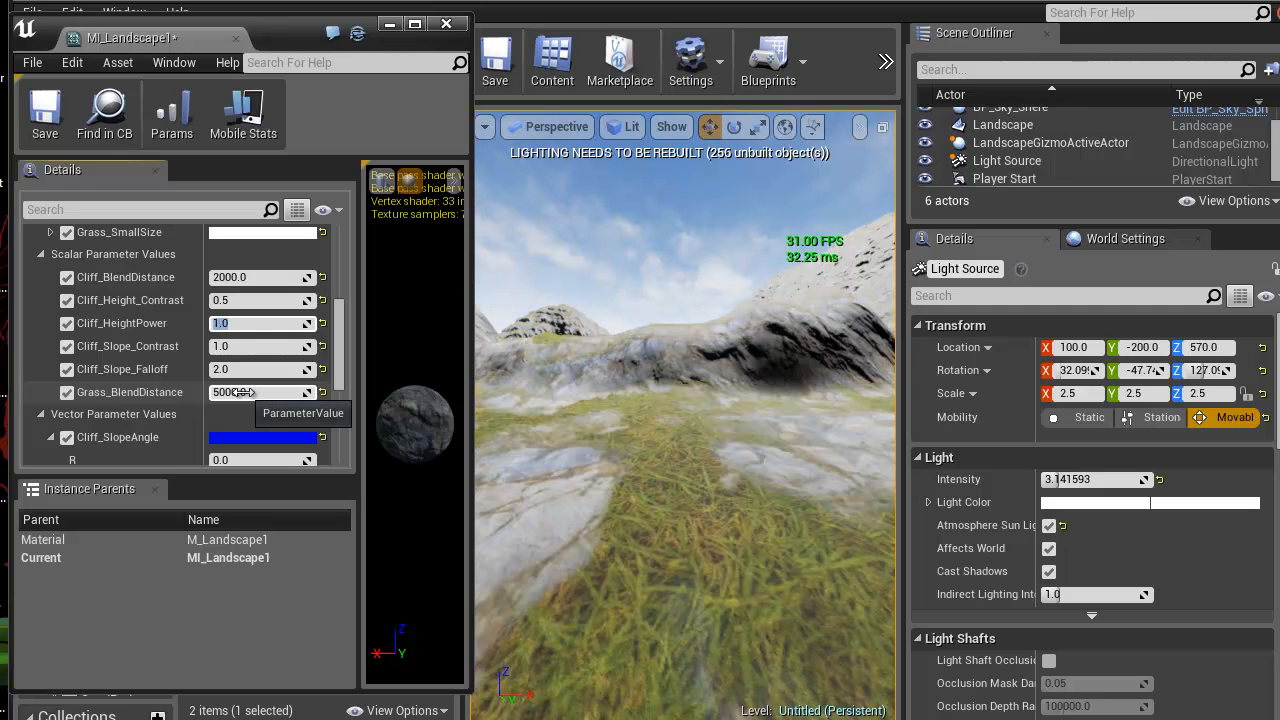
Inspect the blend towards the large slope, try Cliff_Slope_Falloff at 1.5 and settle on 1.0
right_drag(591, 397, 830, 398)
right_drag(1270, 400, 635, 455)
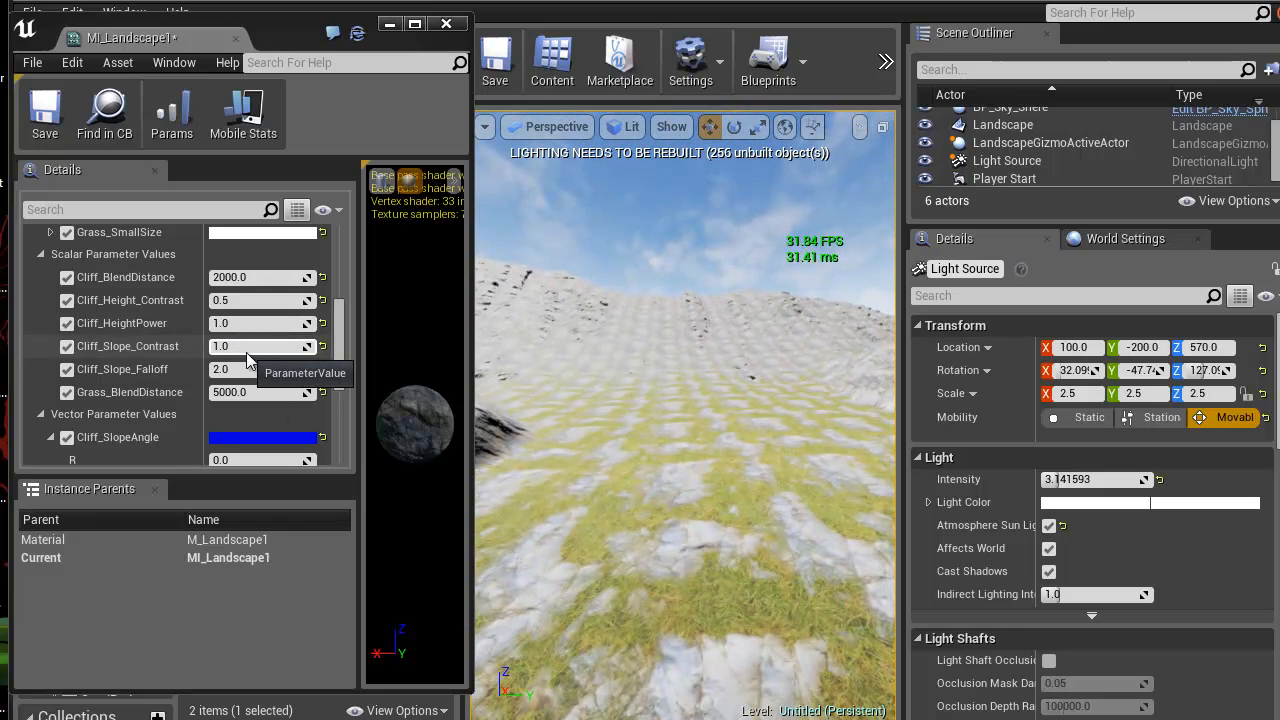
drag(343, 320, 334, 375)
drag(331, 331, 331, 324)
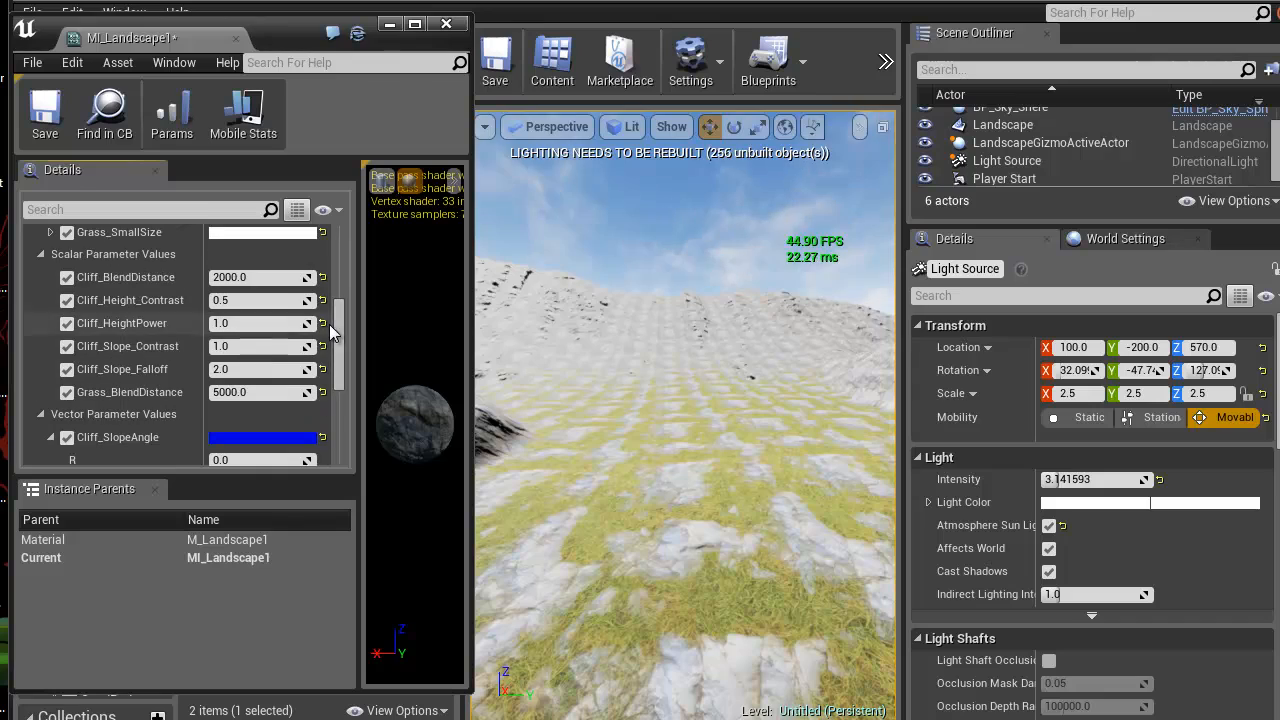
right_drag(646, 546, 530, 605)
key(w)
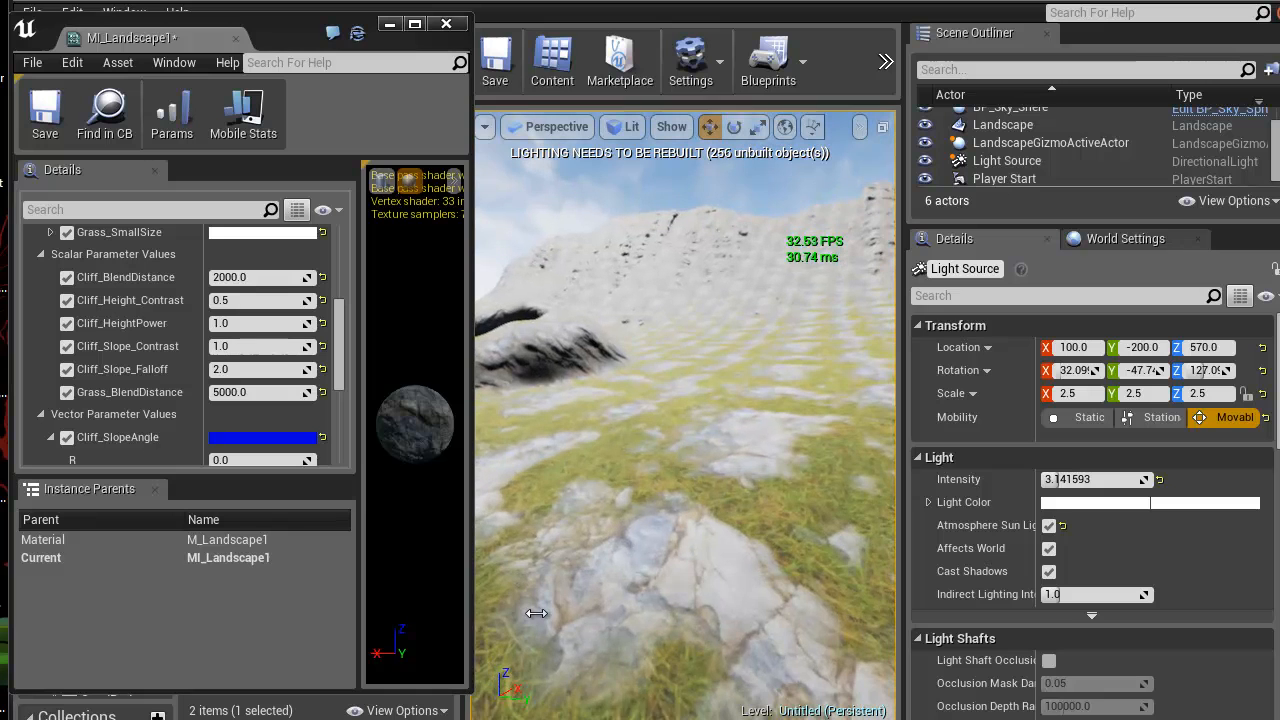
click(219, 375)
text(1.5)
key(Return)
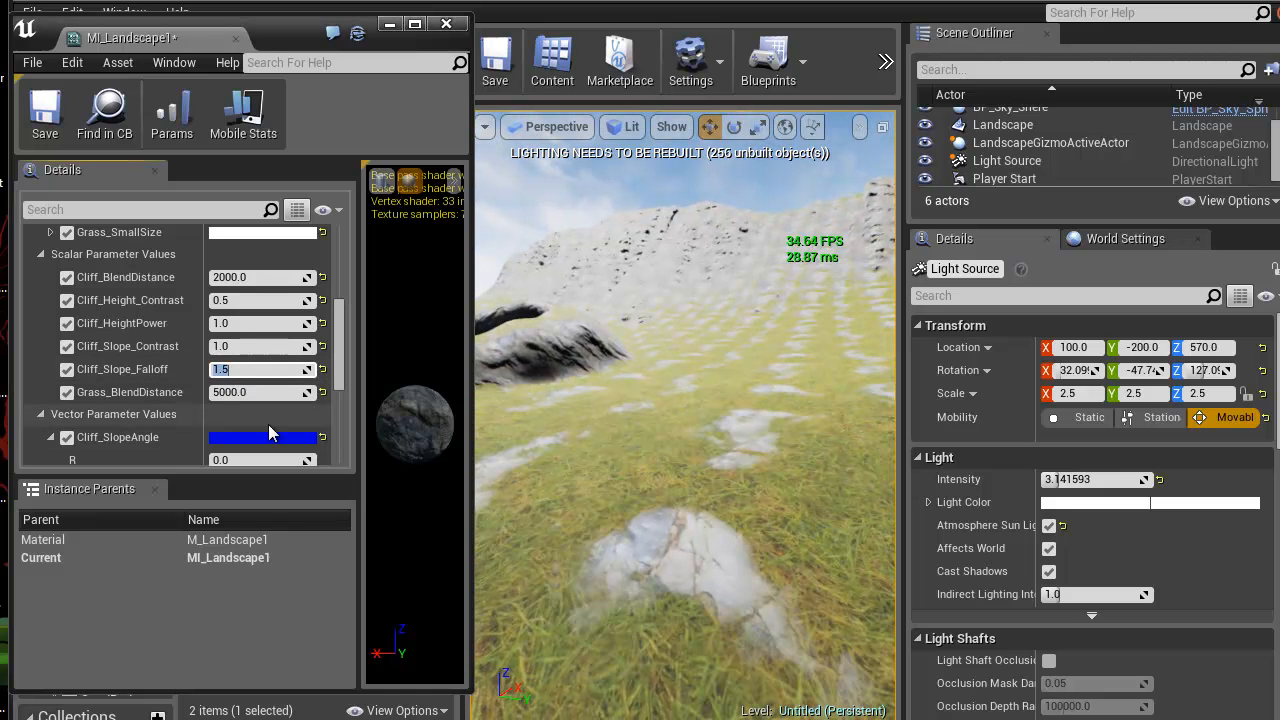
text(1.0)
key(Return)
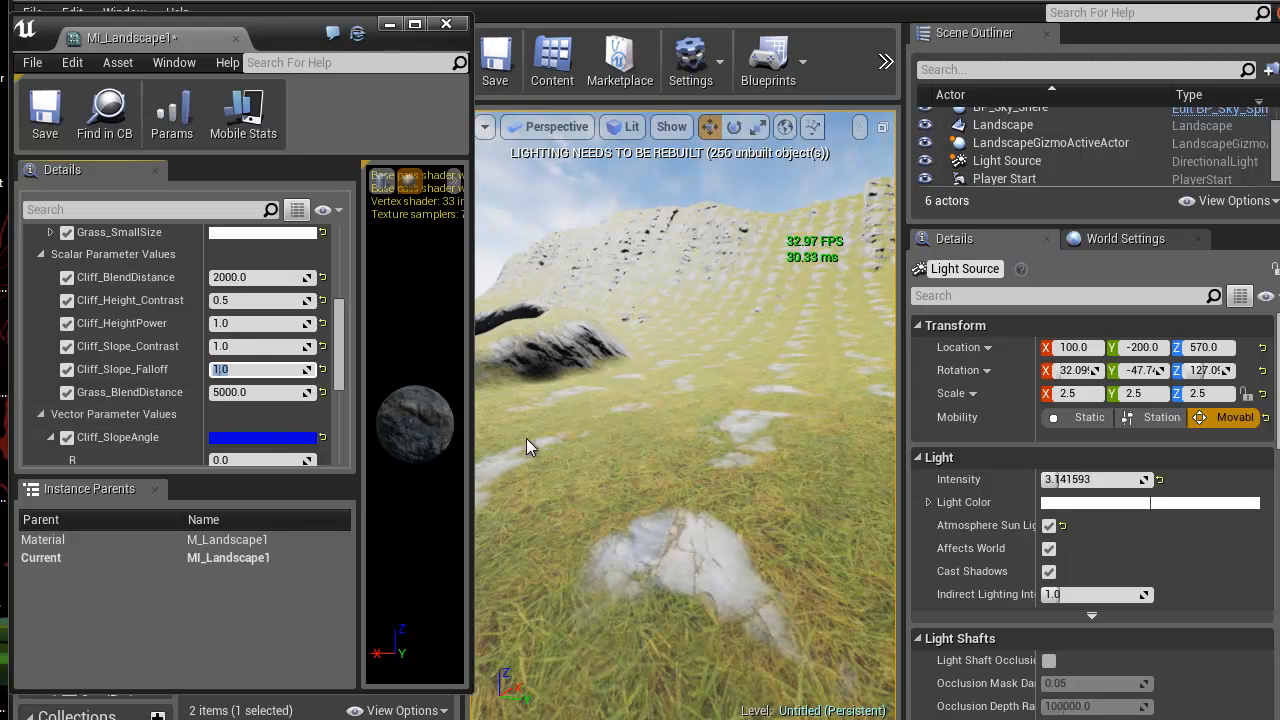
Raise Cliff_HeightPower gradually, trying 16 and 128, to compare how much rock shows through the grass
click(236, 326)
drag(285, 326, 309, 323)
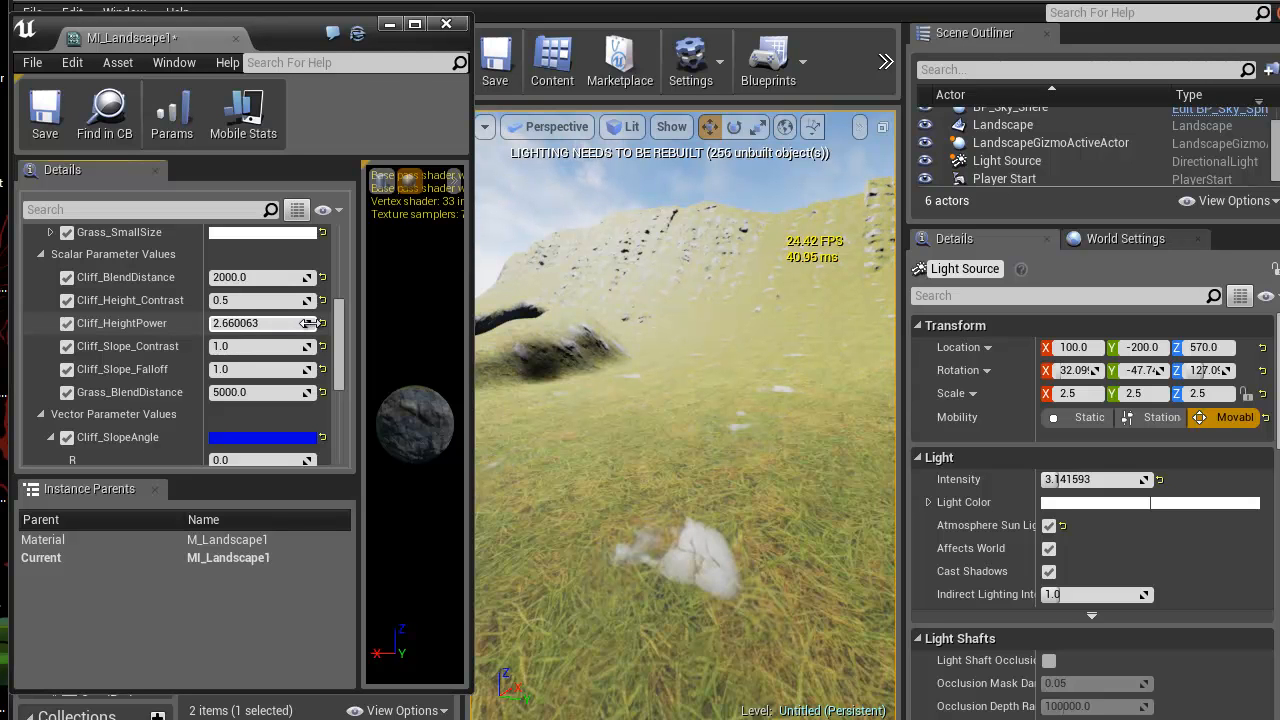
click(310, 323)
text(16)
key(Return)
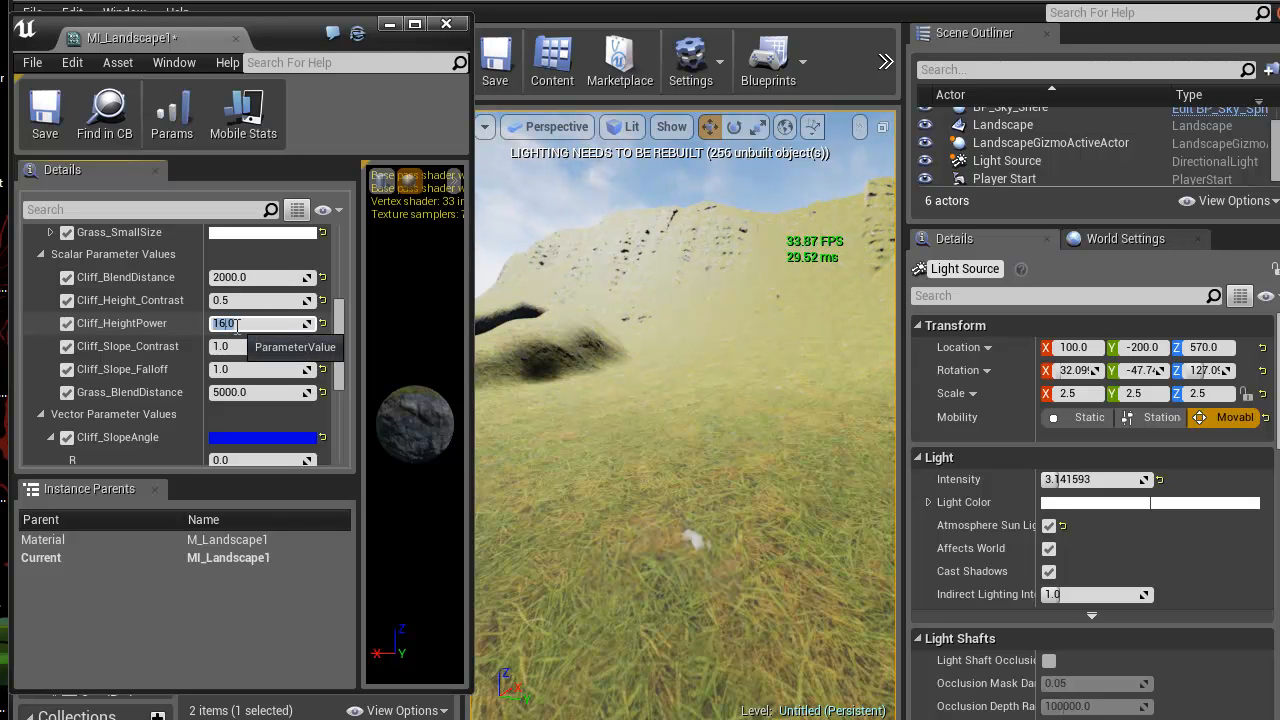
key(Return)
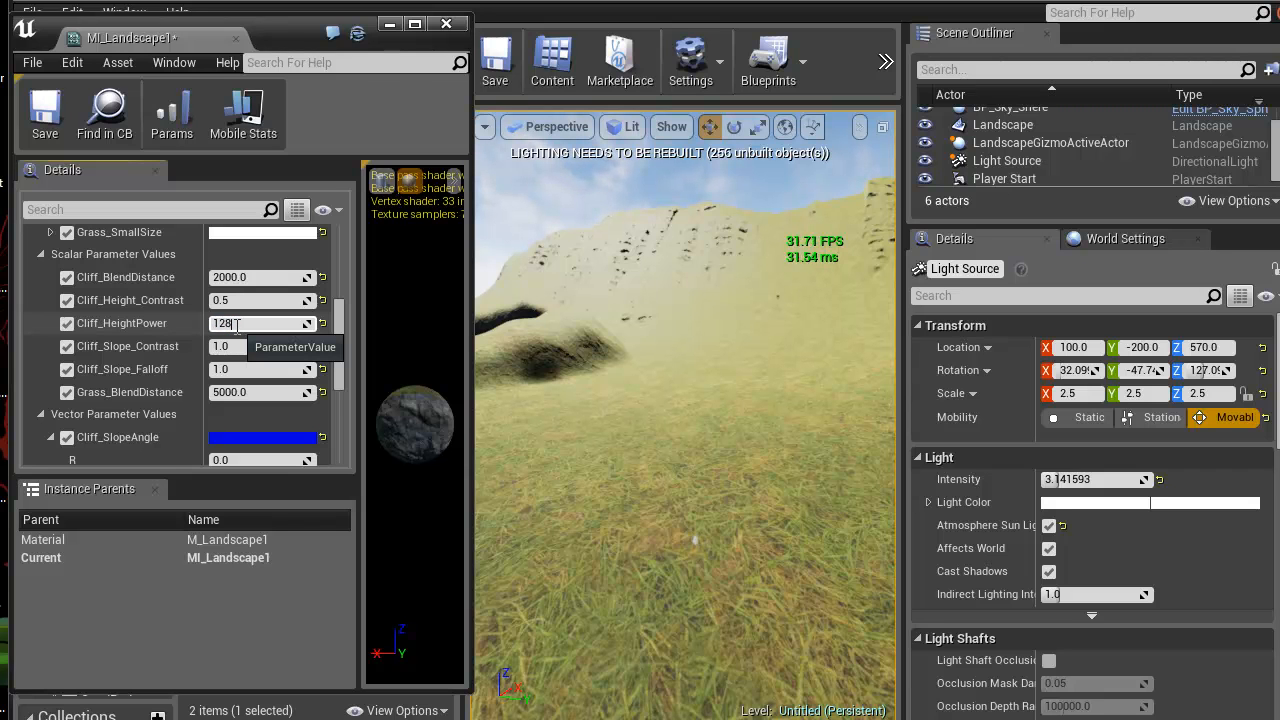
Look closely at the small rock patch in the grass and reduce Cliff_HeightPower through 64 to 32
right_drag(681, 619, 597, 609)
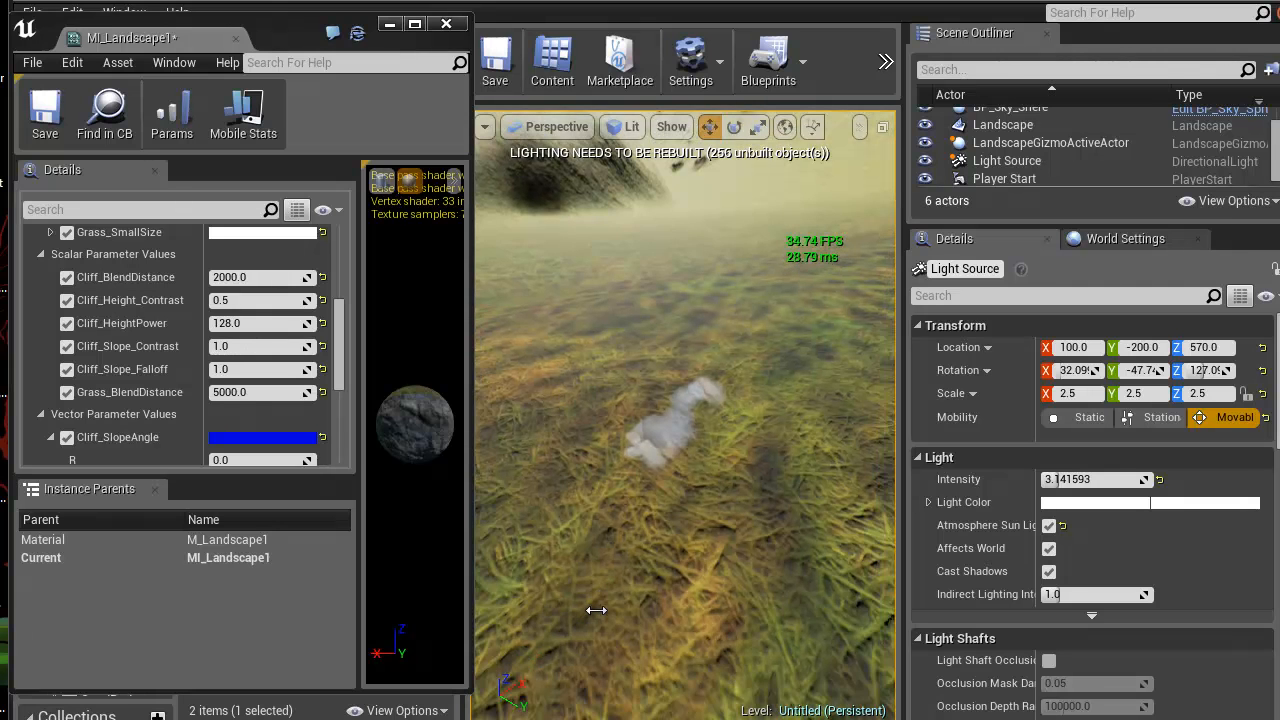
click(250, 323)
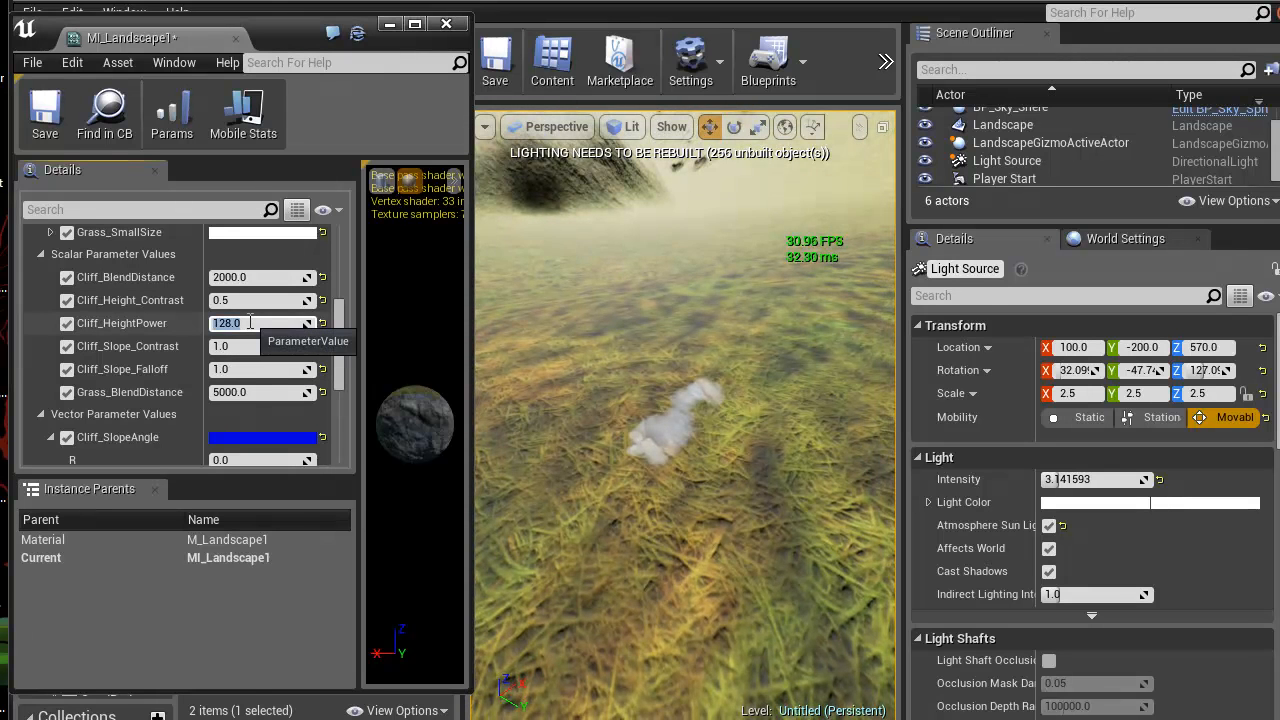
text(64)
key(Return)
text(4)
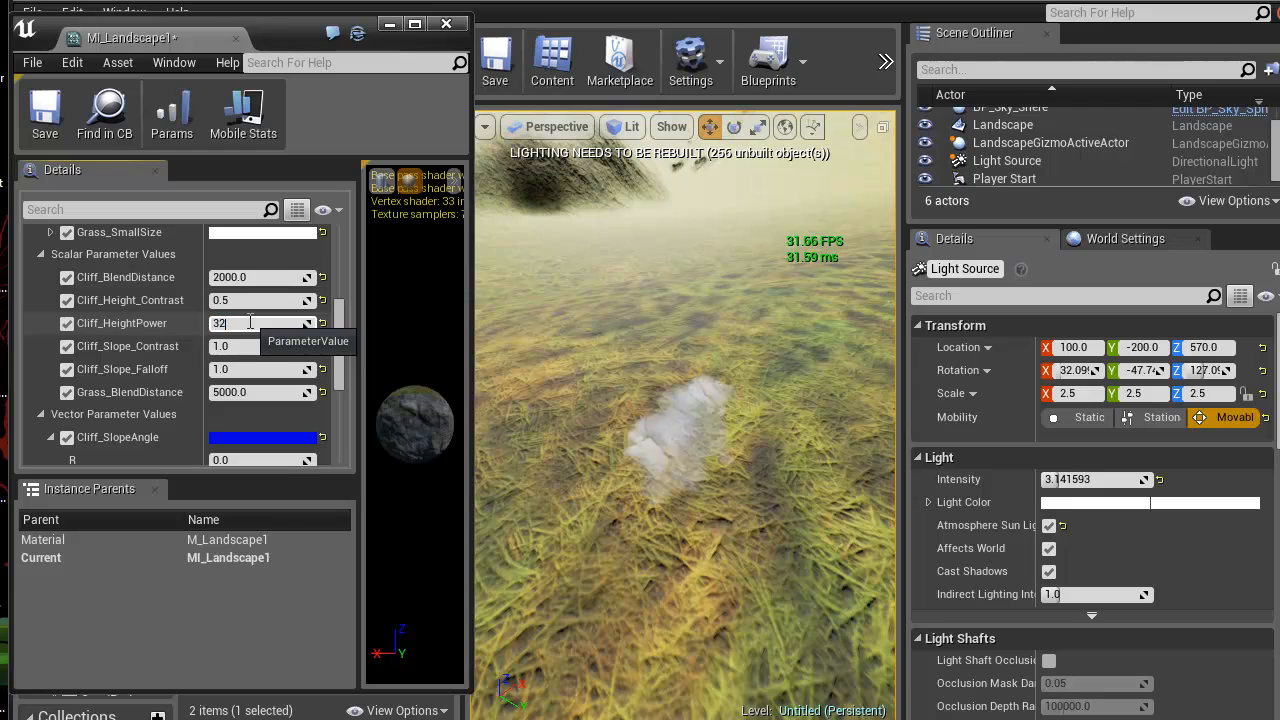
key(Return)
right_drag(551, 323, 694, 237)
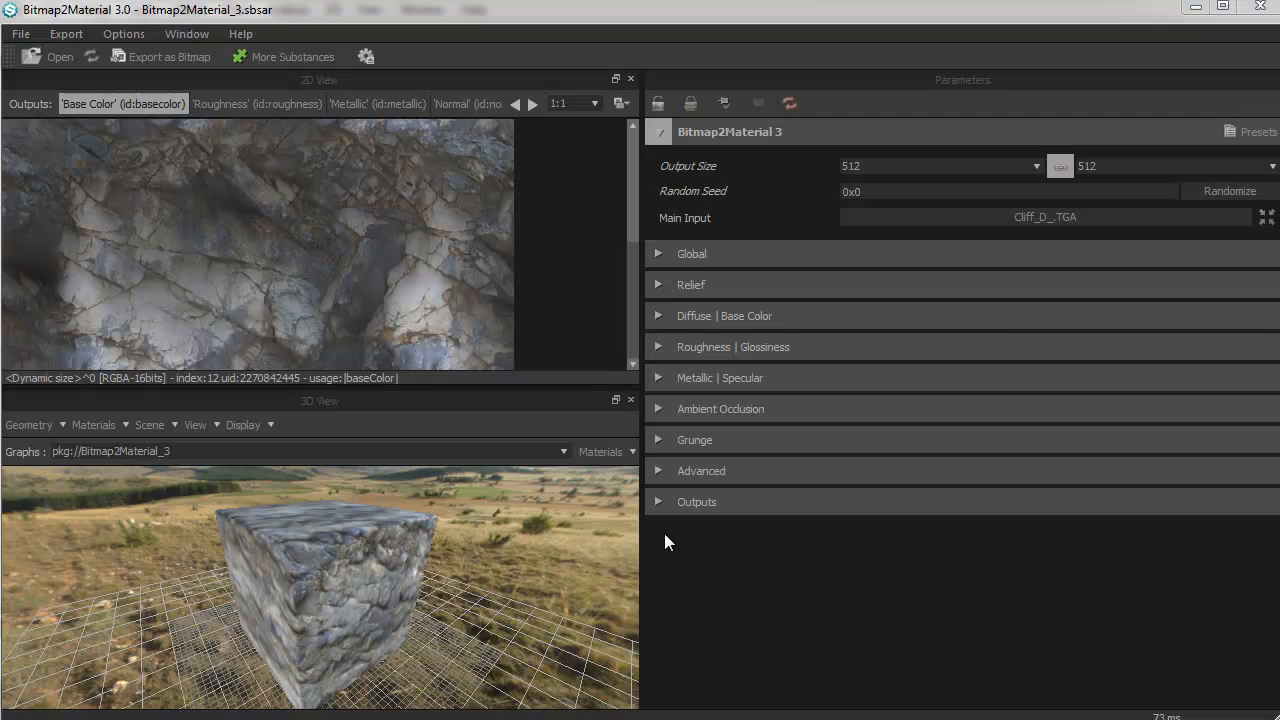
Switch to Bitmap2Material, turn the 3D preview cube to a front face and examine the Cliff_D_ base color texture
right_drag(417, 579, 435, 511)
drag(435, 511, 5, 515)
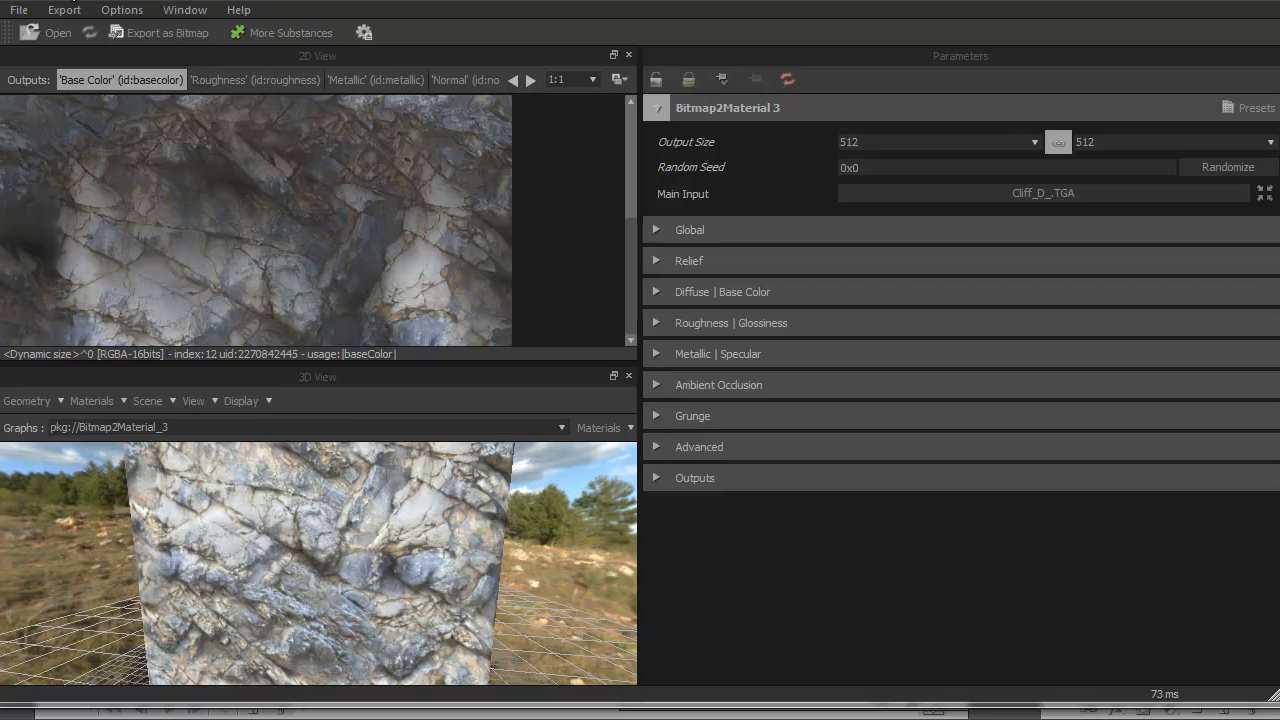
drag(1274, 697, 1275, 715)
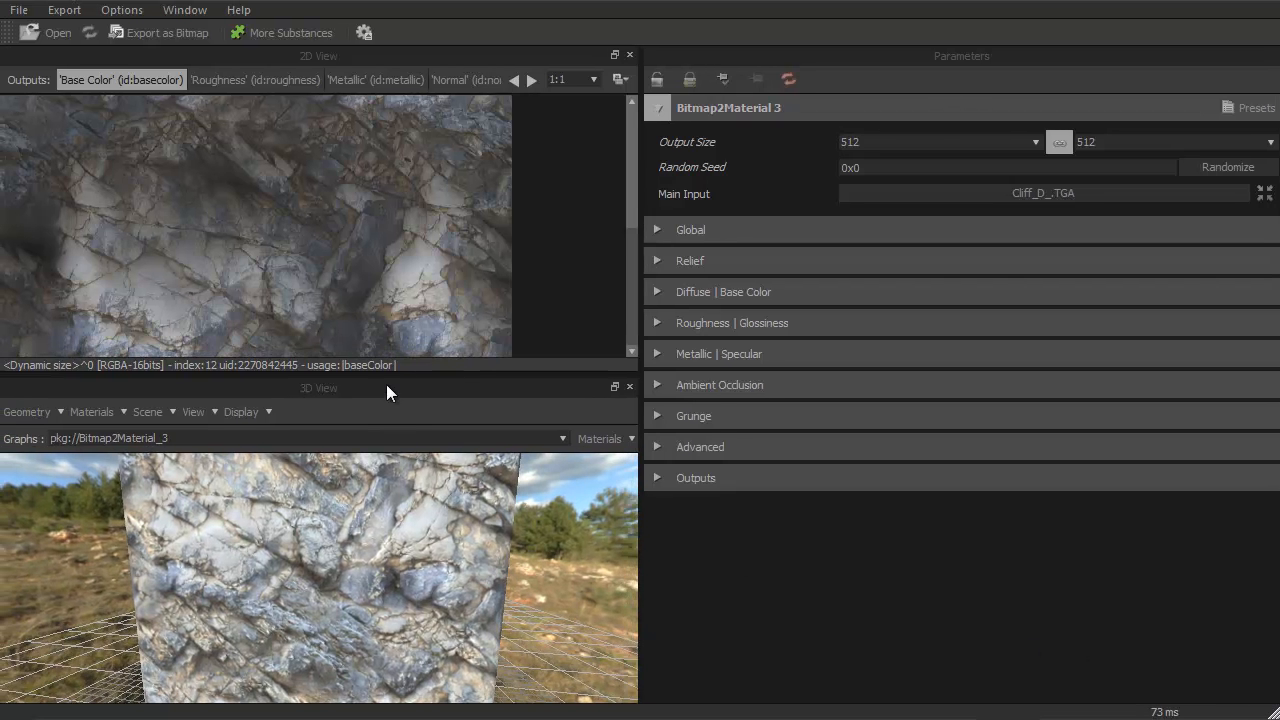
mouse_move(628, 186)
mouse_down()
mouse_move(626, 324)
mouse_move(617, 162)
mouse_move(613, 200)
mouse_up()
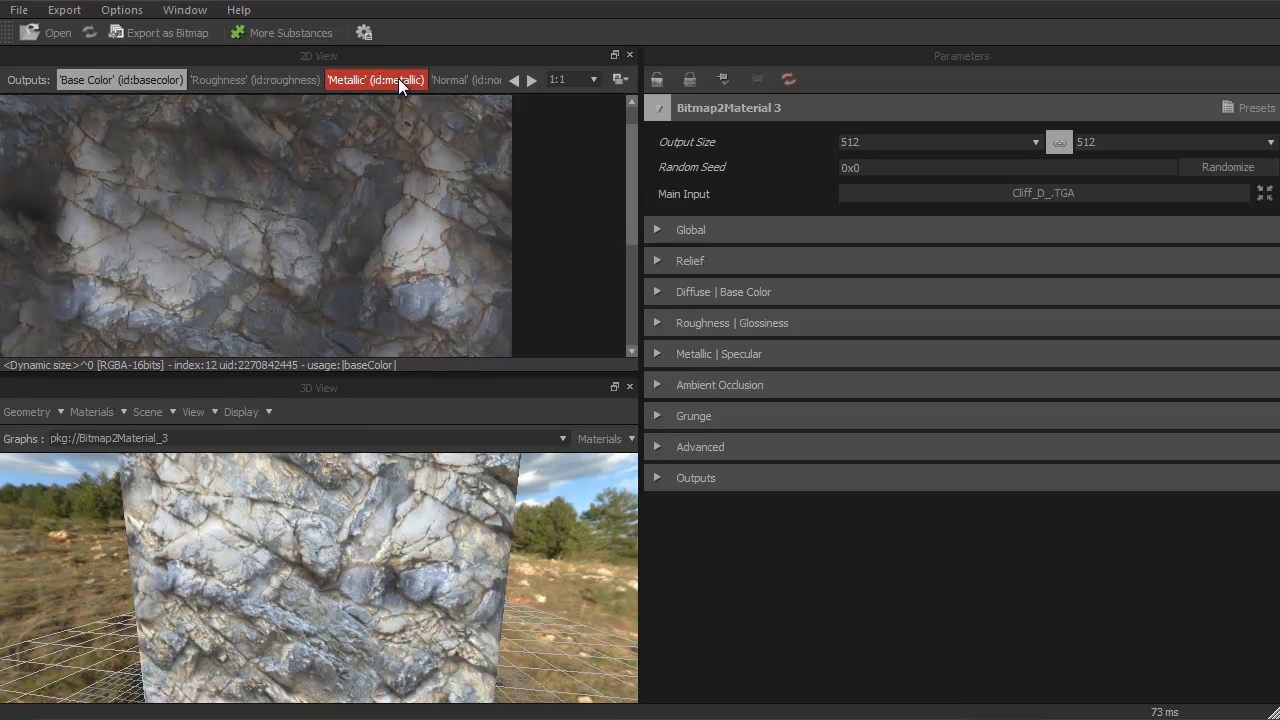
Display the Height output in the 2D view and set the output size to 1024
click(531, 81)
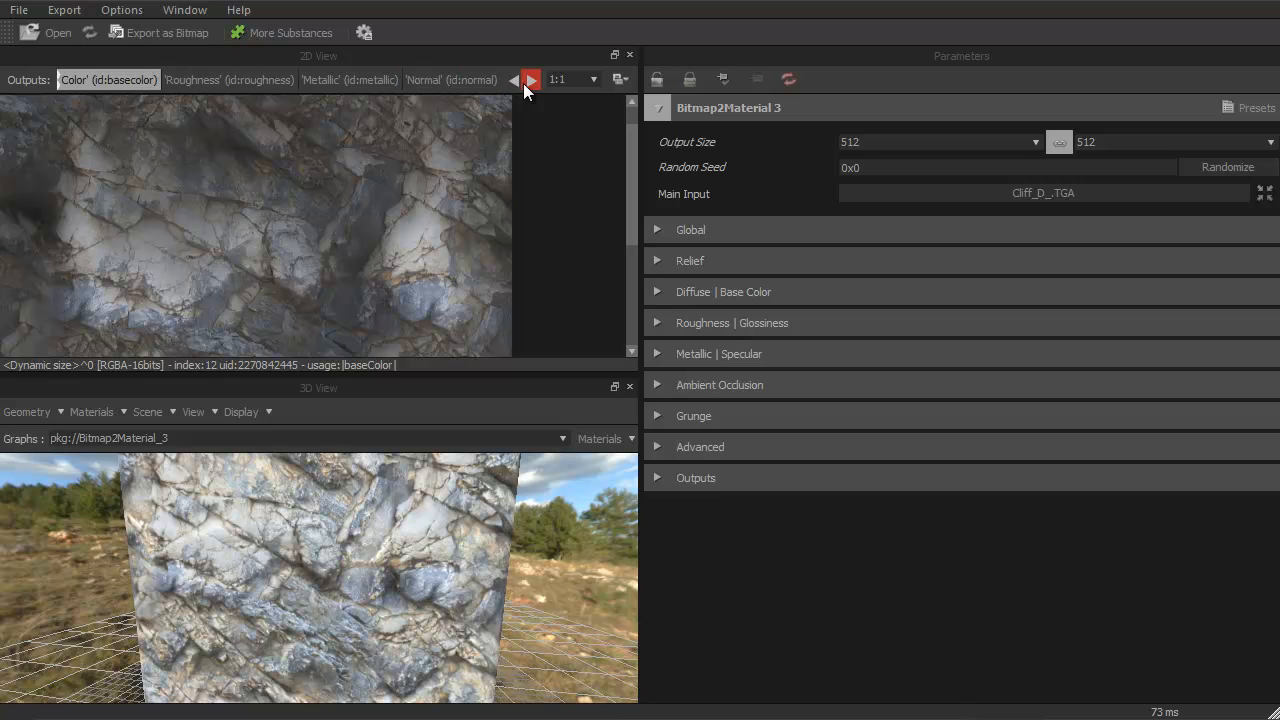
click(534, 80)
click(462, 80)
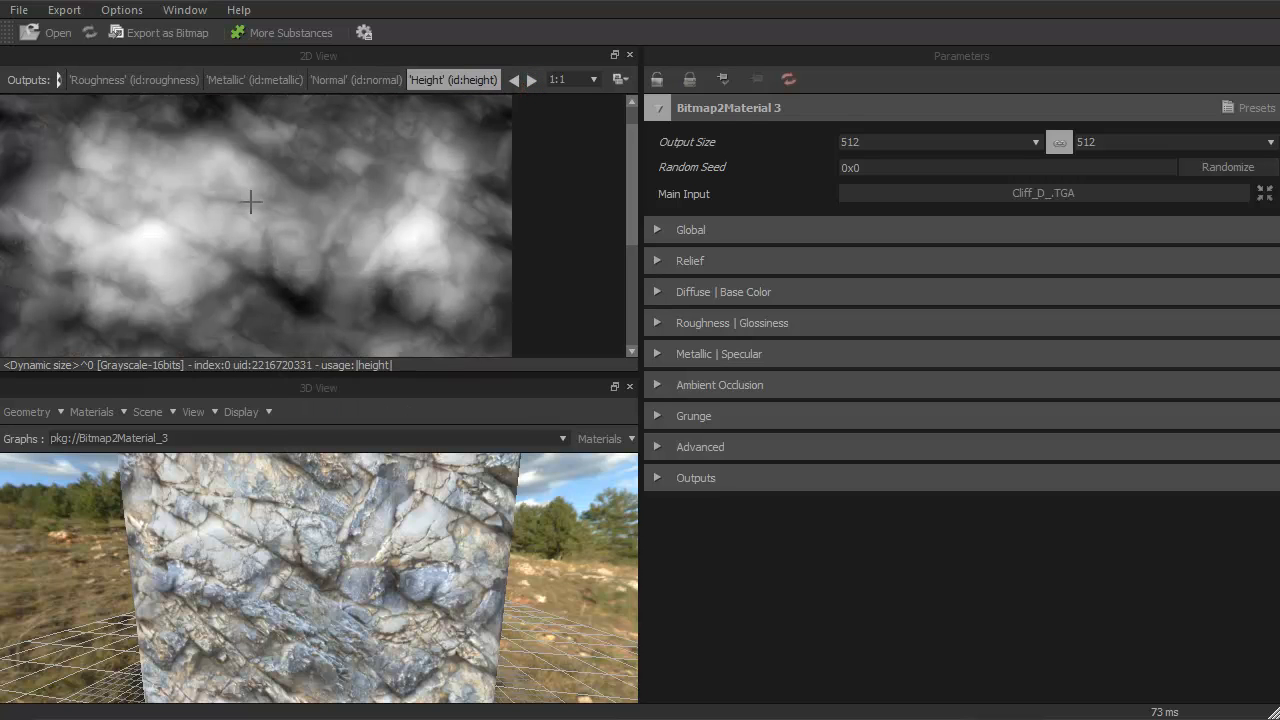
drag(624, 185, 621, 150)
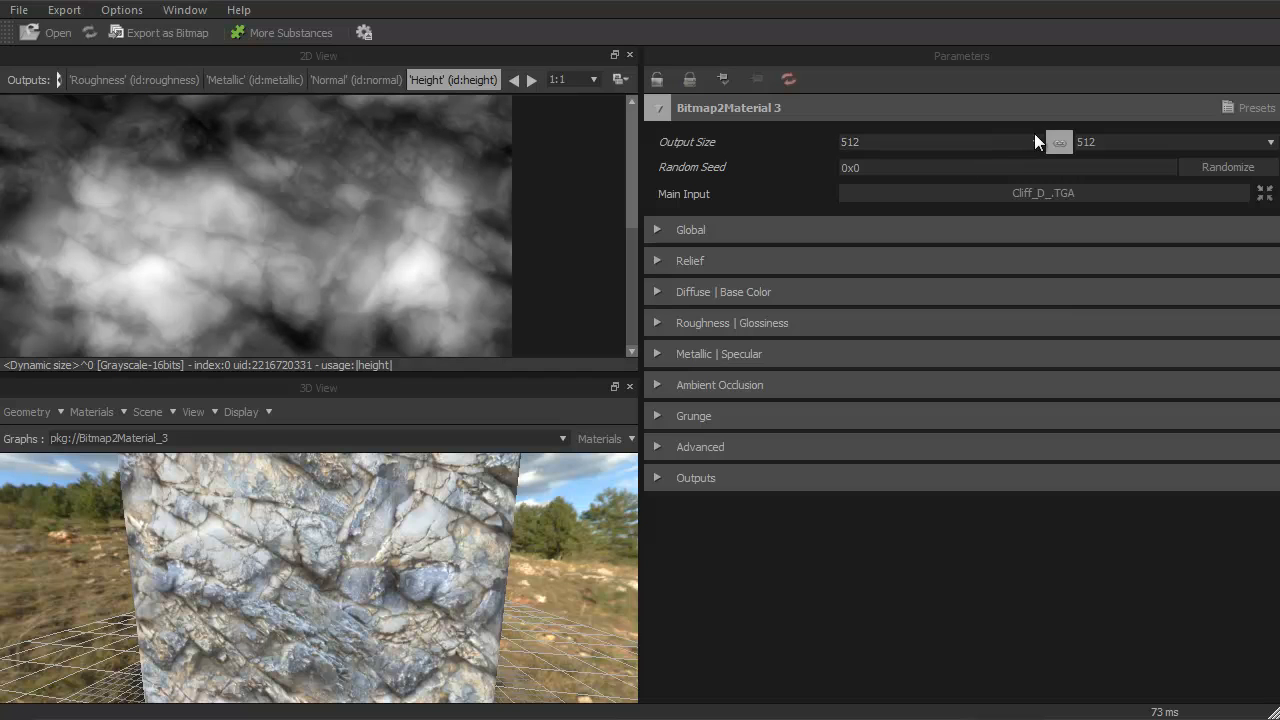
click(1034, 141)
click(870, 285)
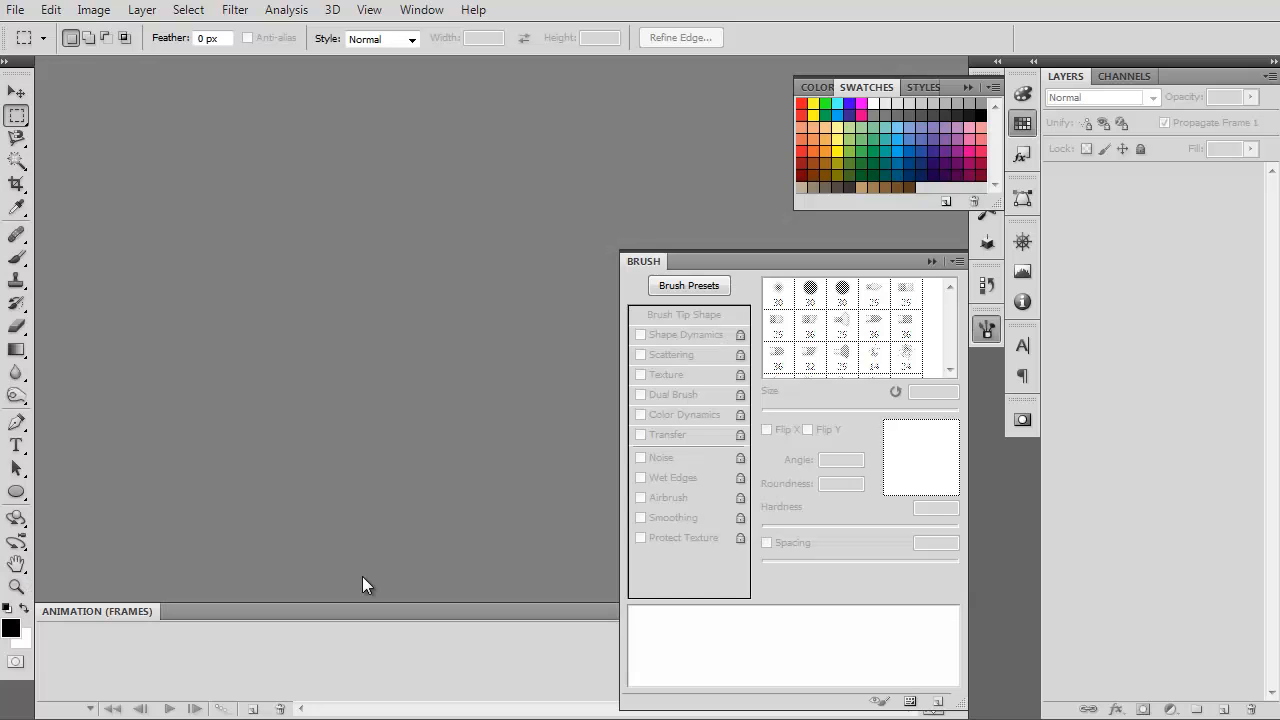
Switch to Photoshop and open Cliff_D_.TGA from the Cliff folder
click(15, 9)
click(40, 48)
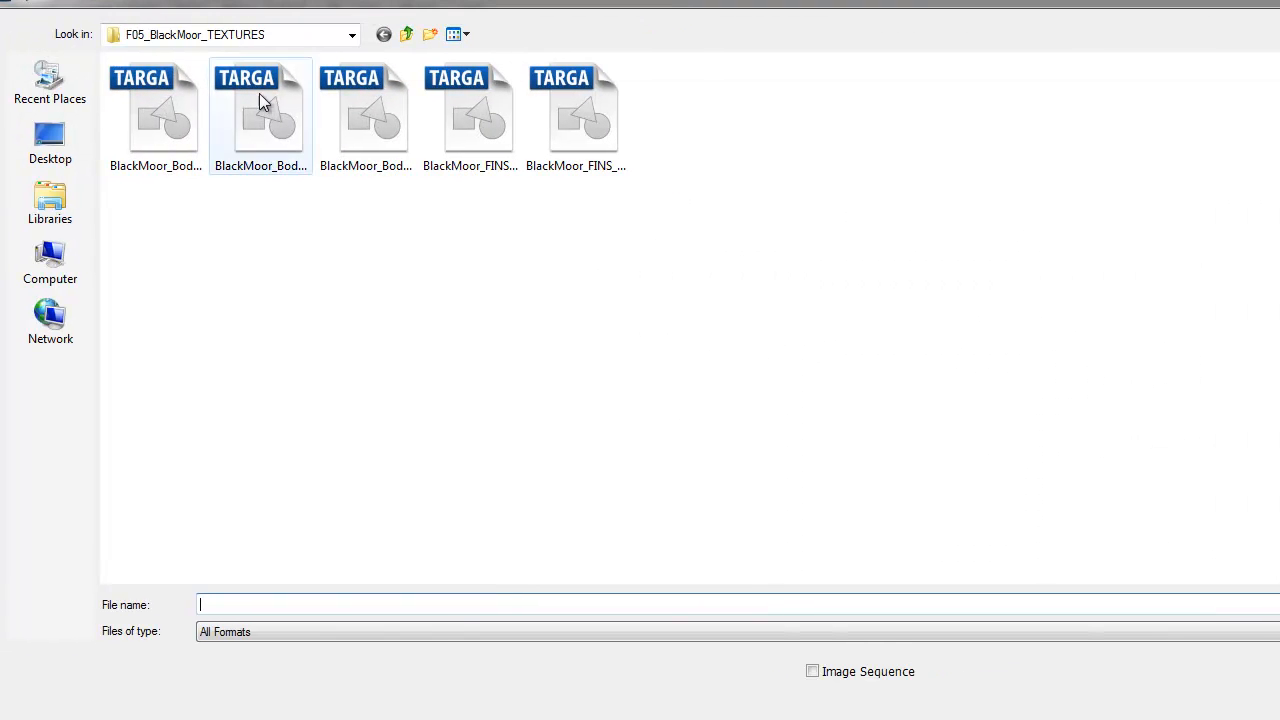
click(50, 85)
double_click(135, 87)
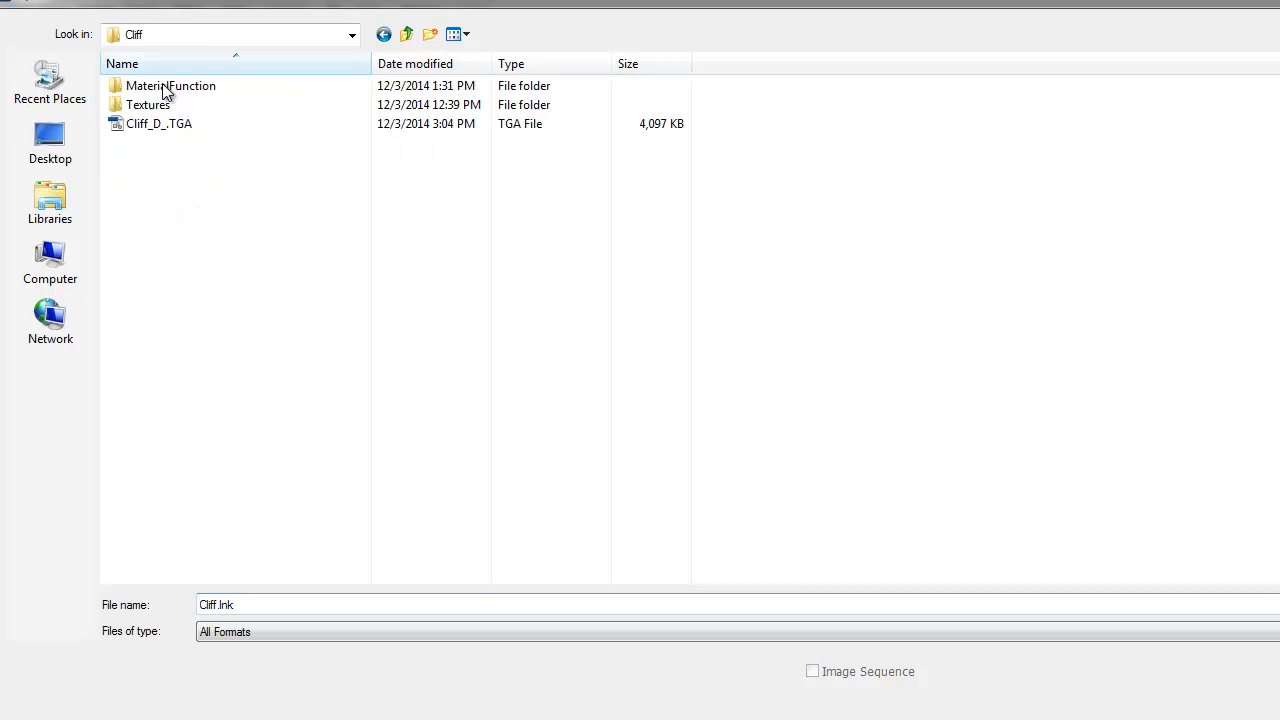
double_click(154, 128)
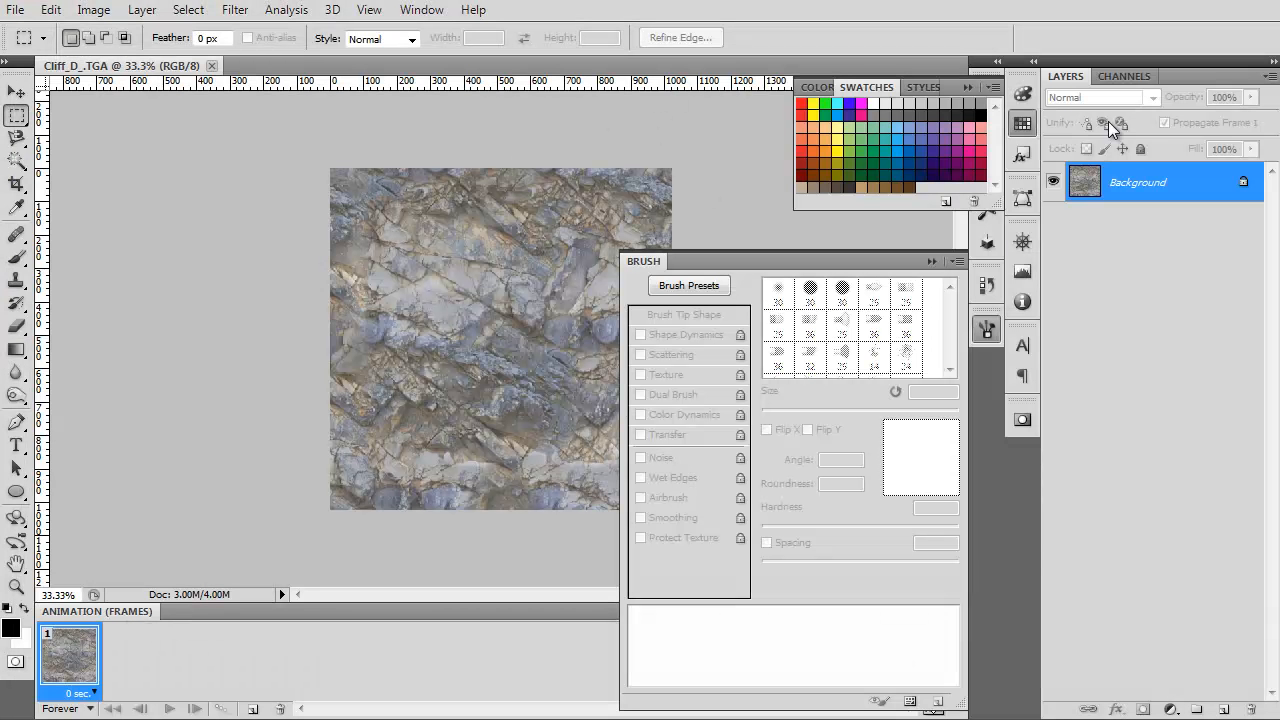
Collapse the brush settings and display only the Alpha 1 channel of the cliff texture
click(1122, 77)
click(669, 262)
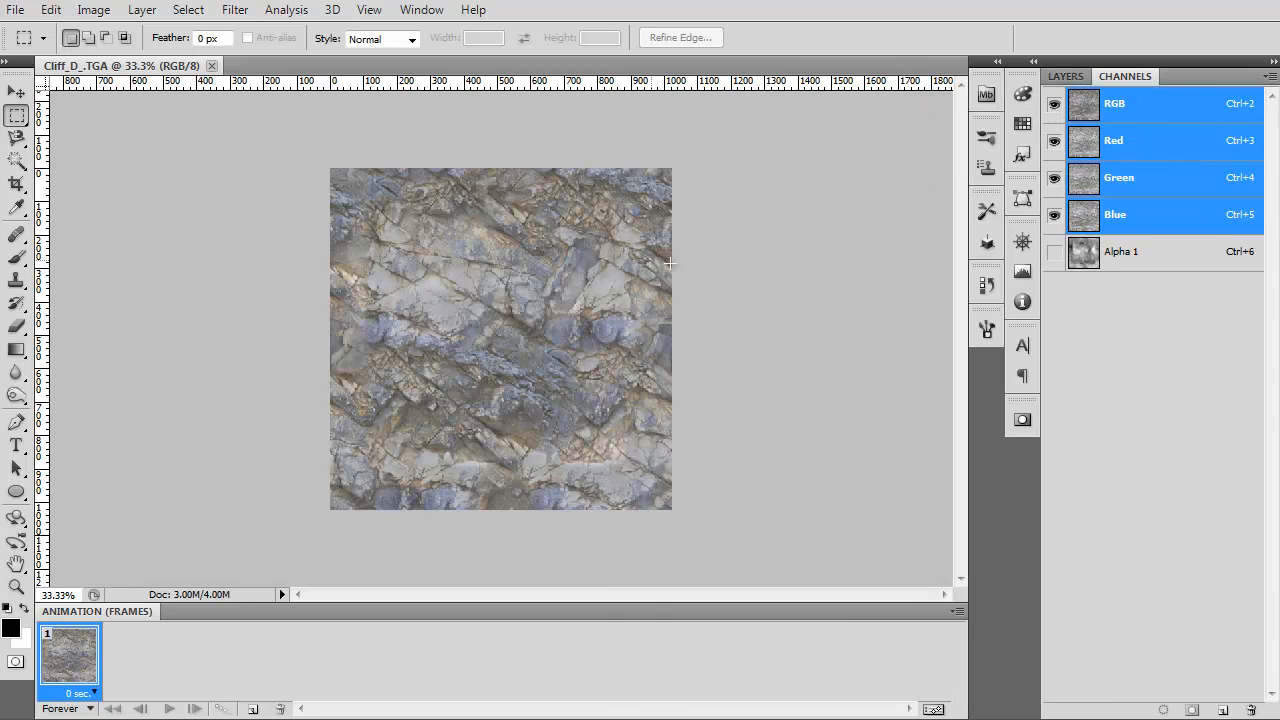
click(1067, 260)
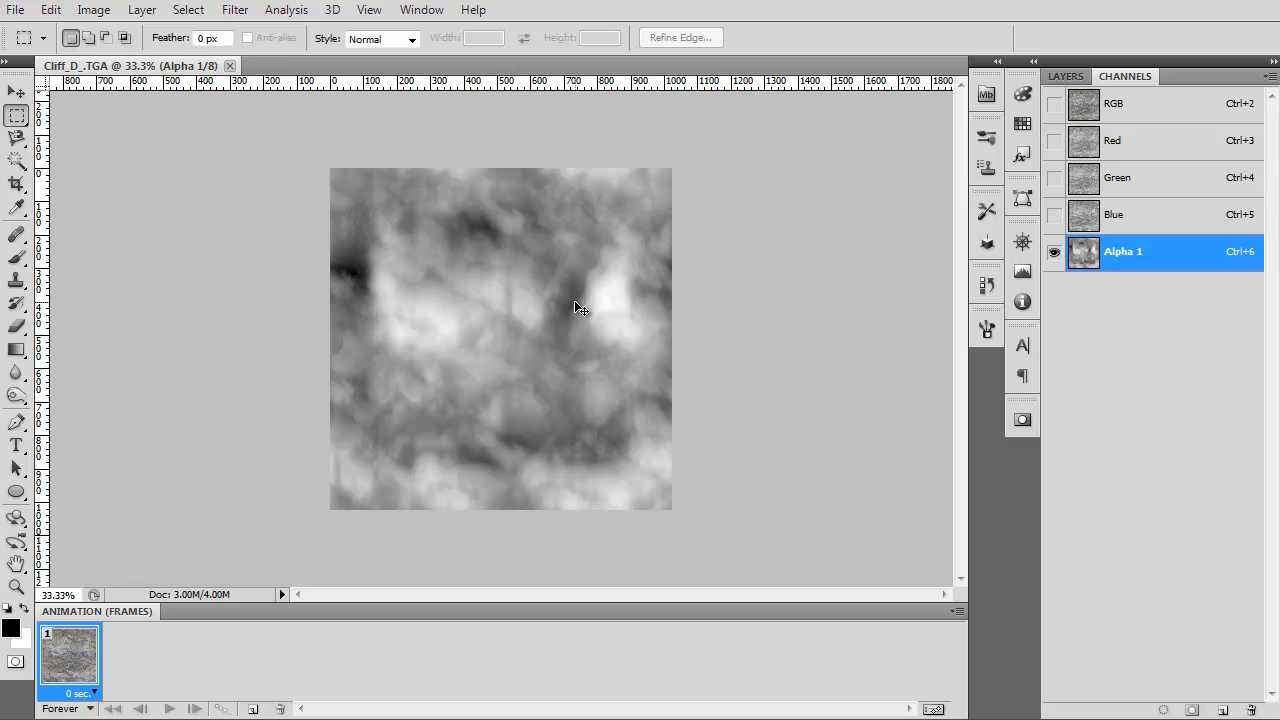
Examine the bright and dark areas of the cliff texture's Alpha 1 height channel up close and as a whole
key(ctrl+plus)
key(ctrl+plus)
key(ctrl+plus)
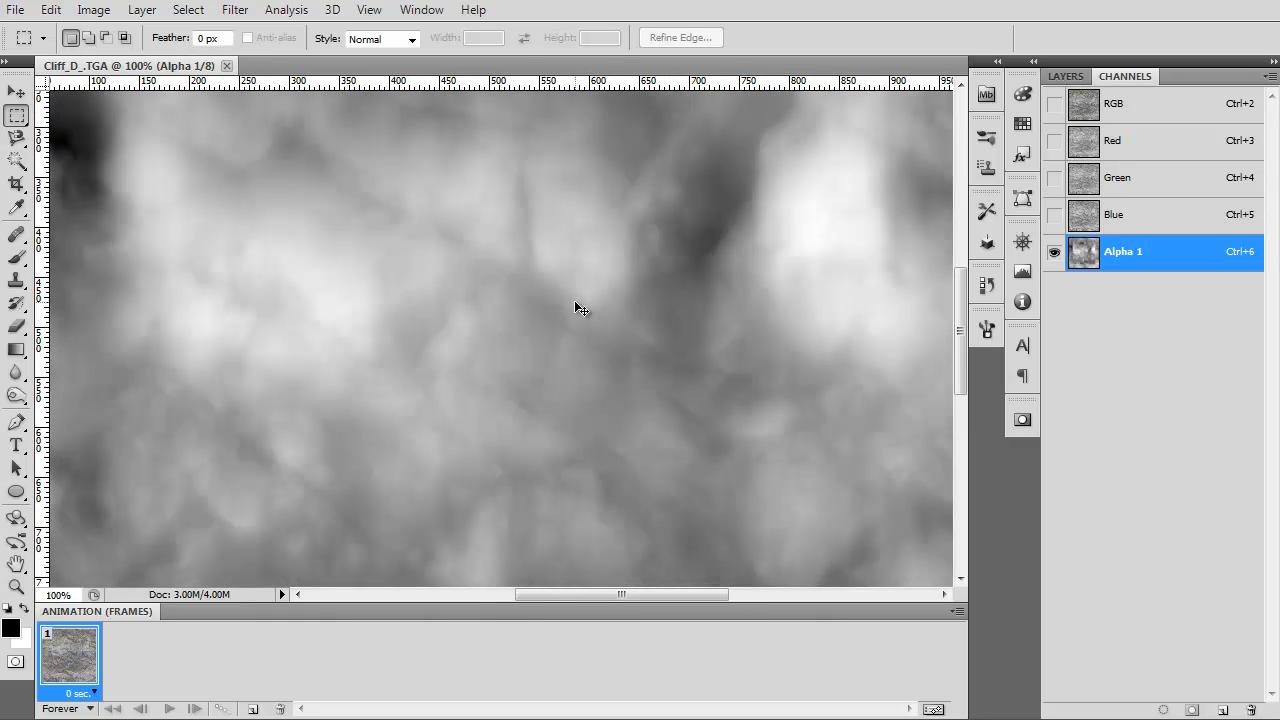
drag(746, 286, 458, 436)
key(z)
drag(604, 337, 641, 299)
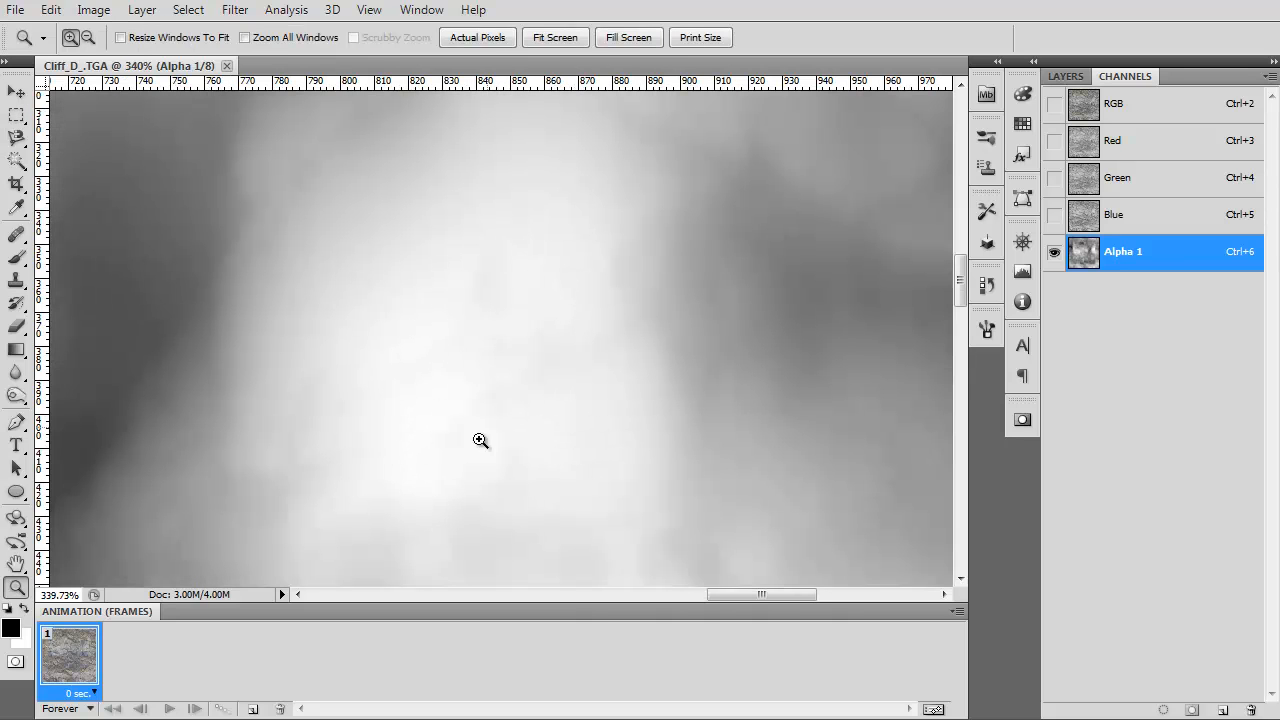
drag(471, 382, 587, 378)
key(ctrl+minus)
key(ctrl+minus)
key(ctrl+minus)
key(ctrl+minus)
key(ctrl+minus)
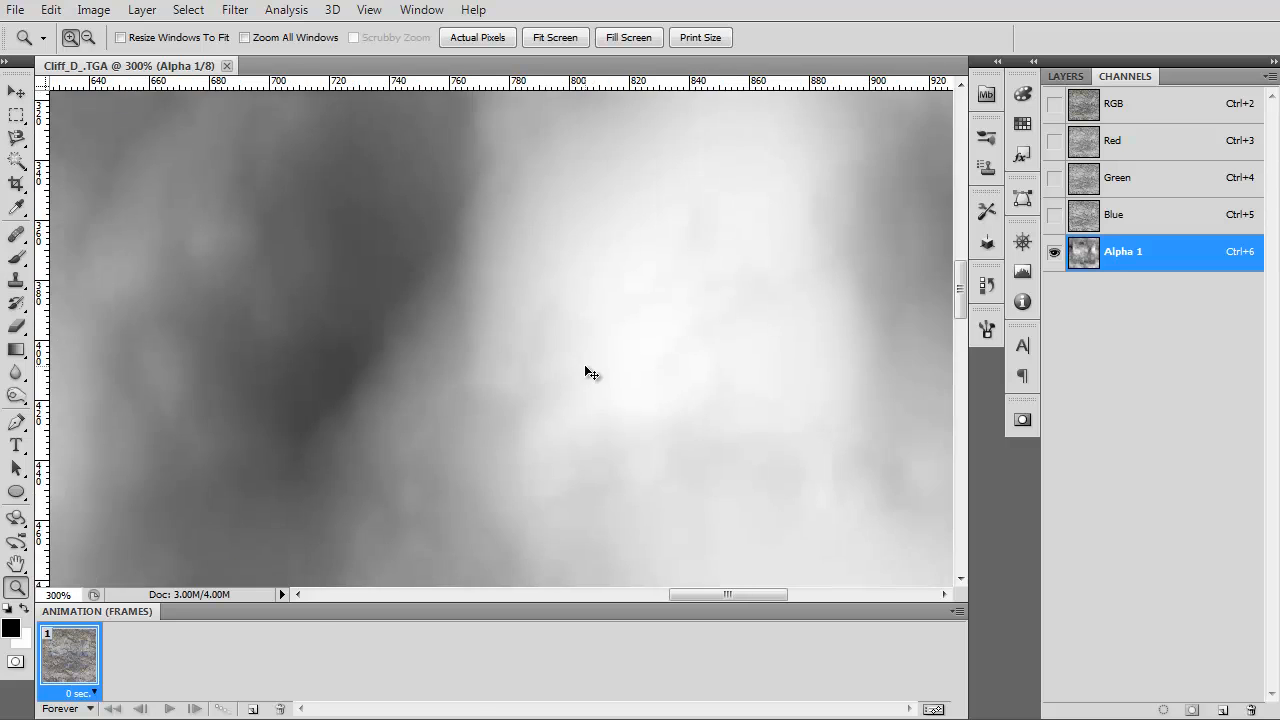
drag(277, 432, 415, 390)
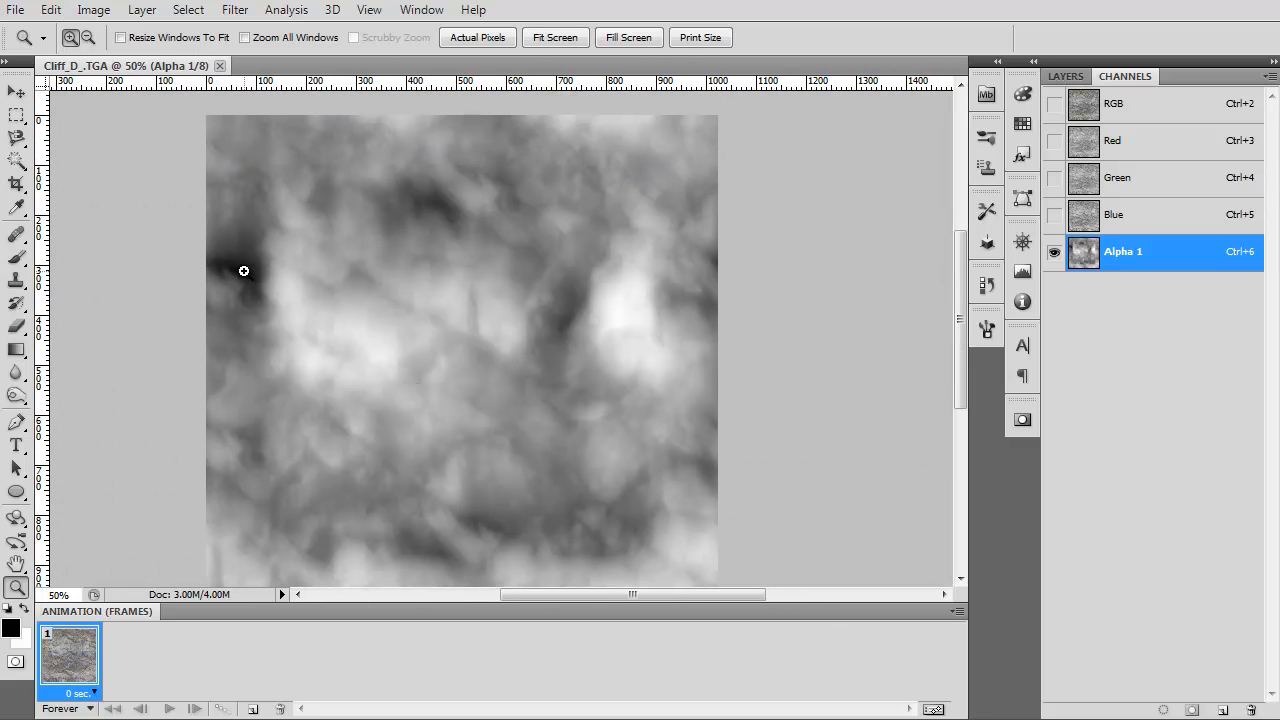
drag(405, 408, 366, 372)
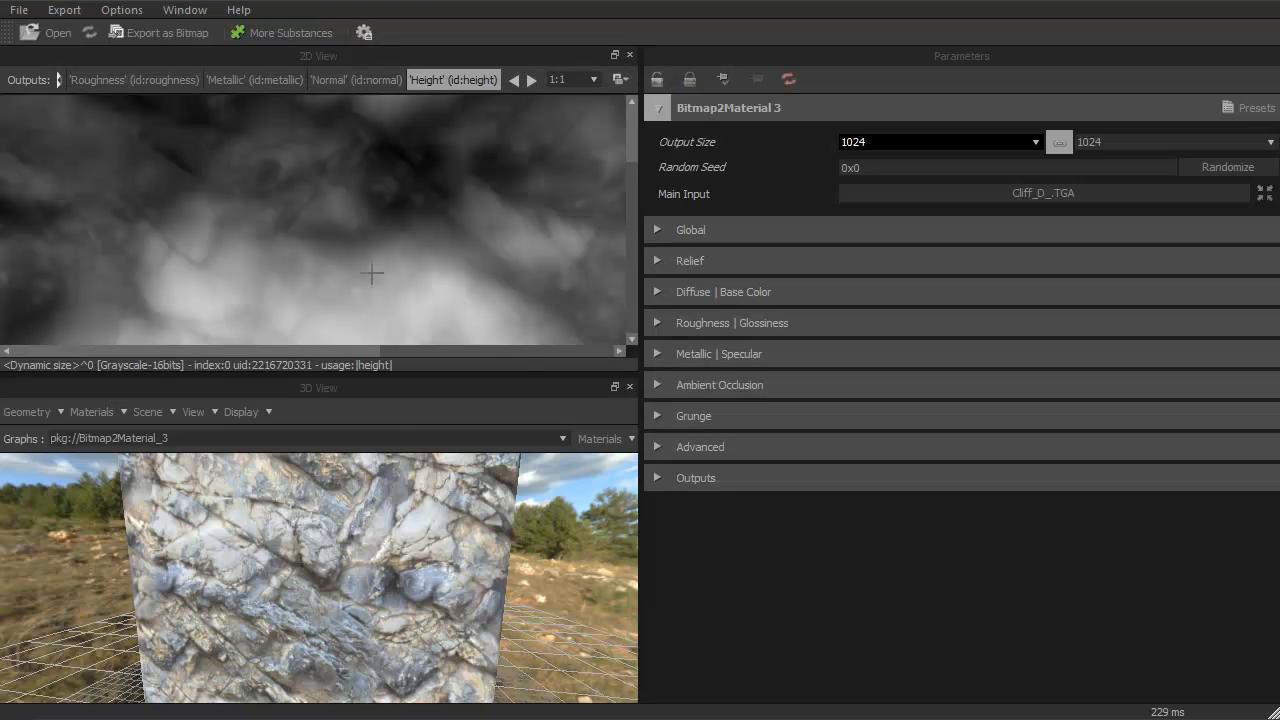
Return to Bitmap2Material, inspect the height map and set the relief's Normal Intensity to 32
scroll(363, 259, up, 1)
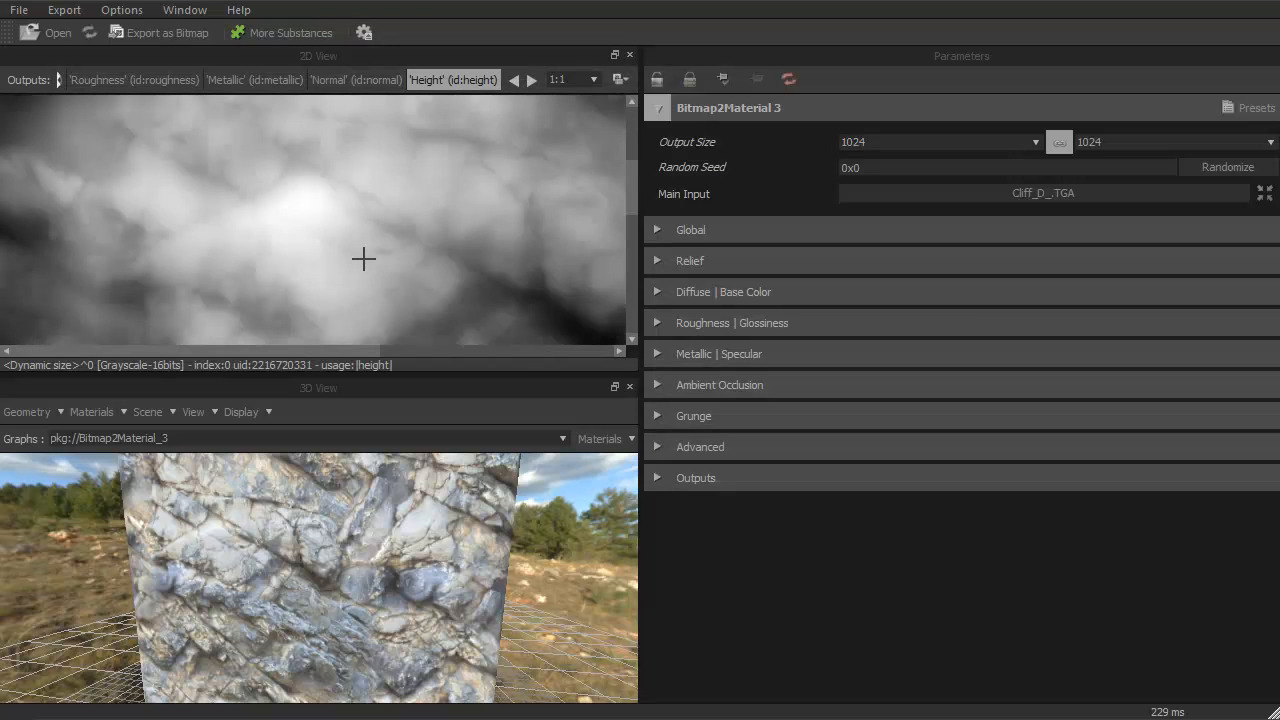
scroll(361, 259, down, 7)
scroll(373, 257, up, 6)
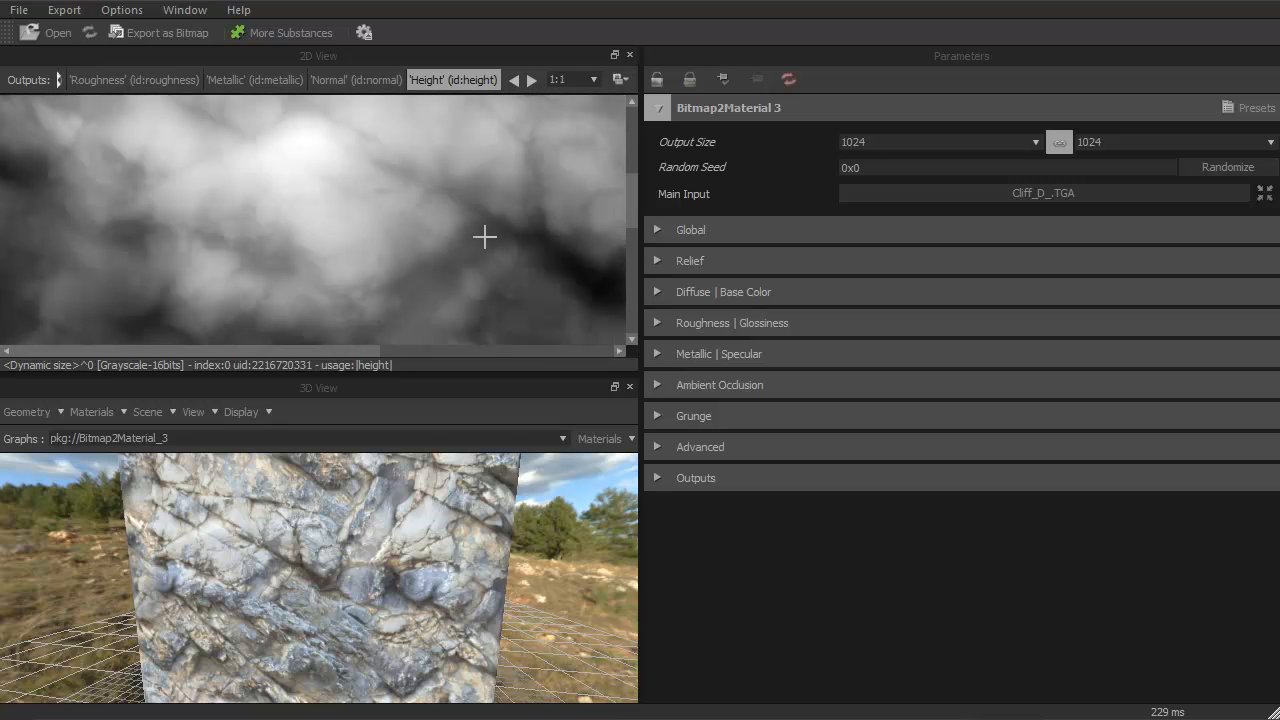
drag(637, 209, 662, 229)
click(664, 260)
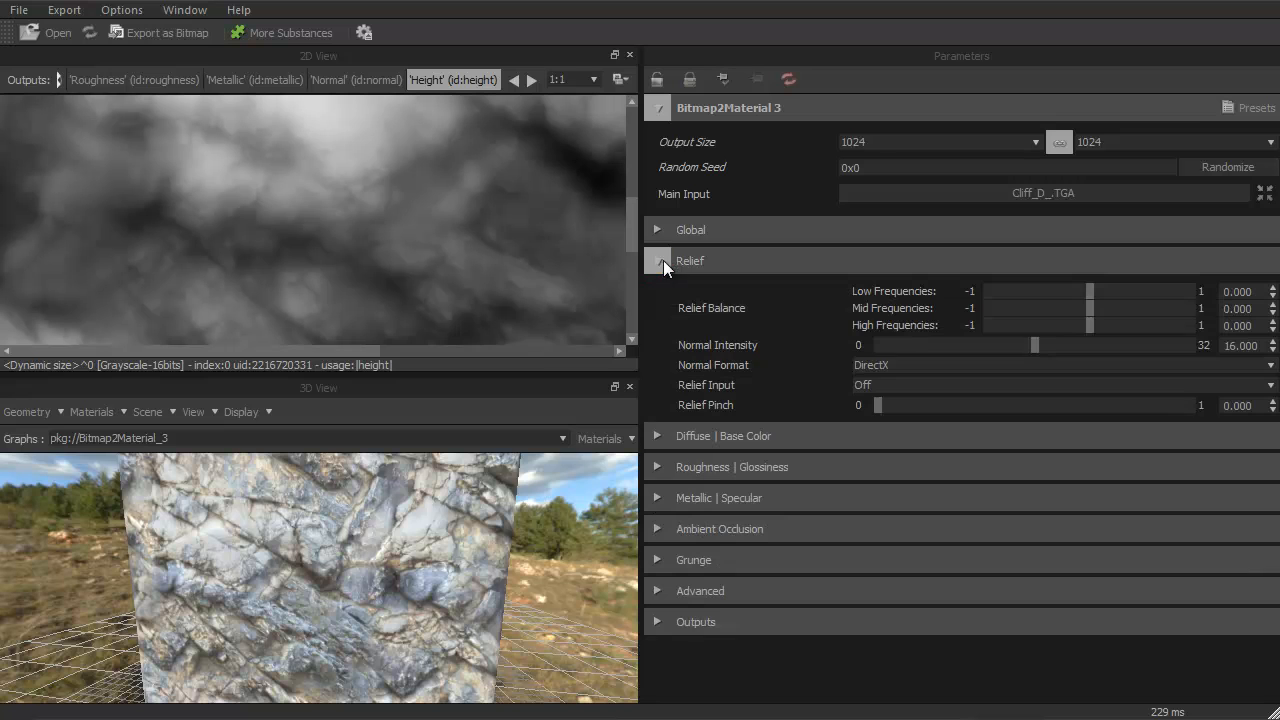
drag(1044, 347, 948, 362)
drag(1100, 350, 1234, 350)
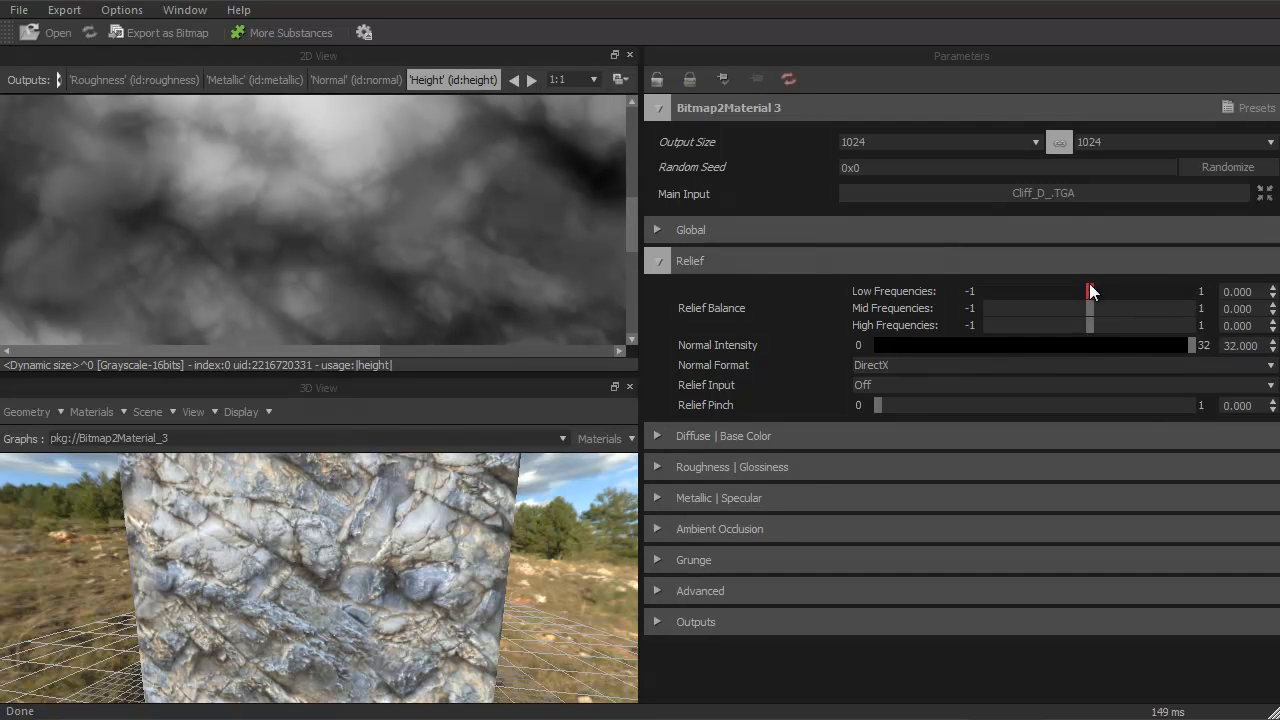
Set the Relief Balance to -1 for low frequencies, about -0.668 for mid and about 0.463 for high
drag(1093, 291, 956, 284)
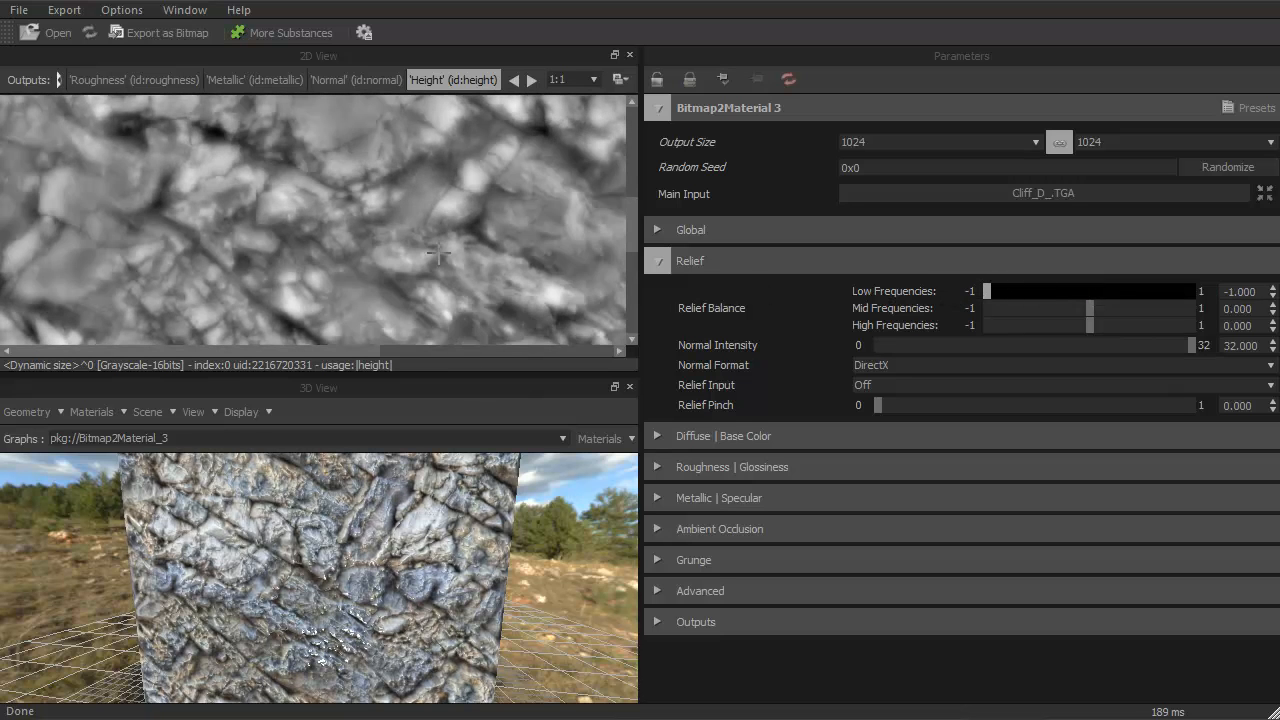
drag(631, 252, 632, 216)
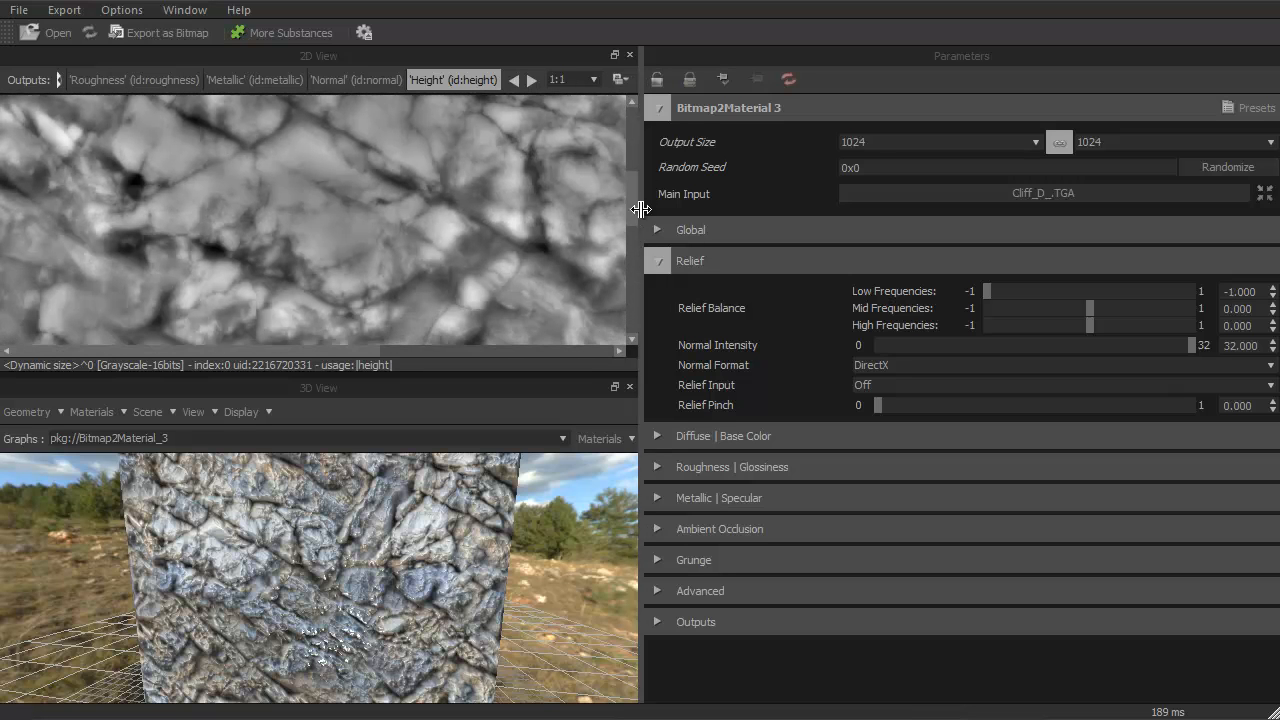
drag(1090, 311, 890, 311)
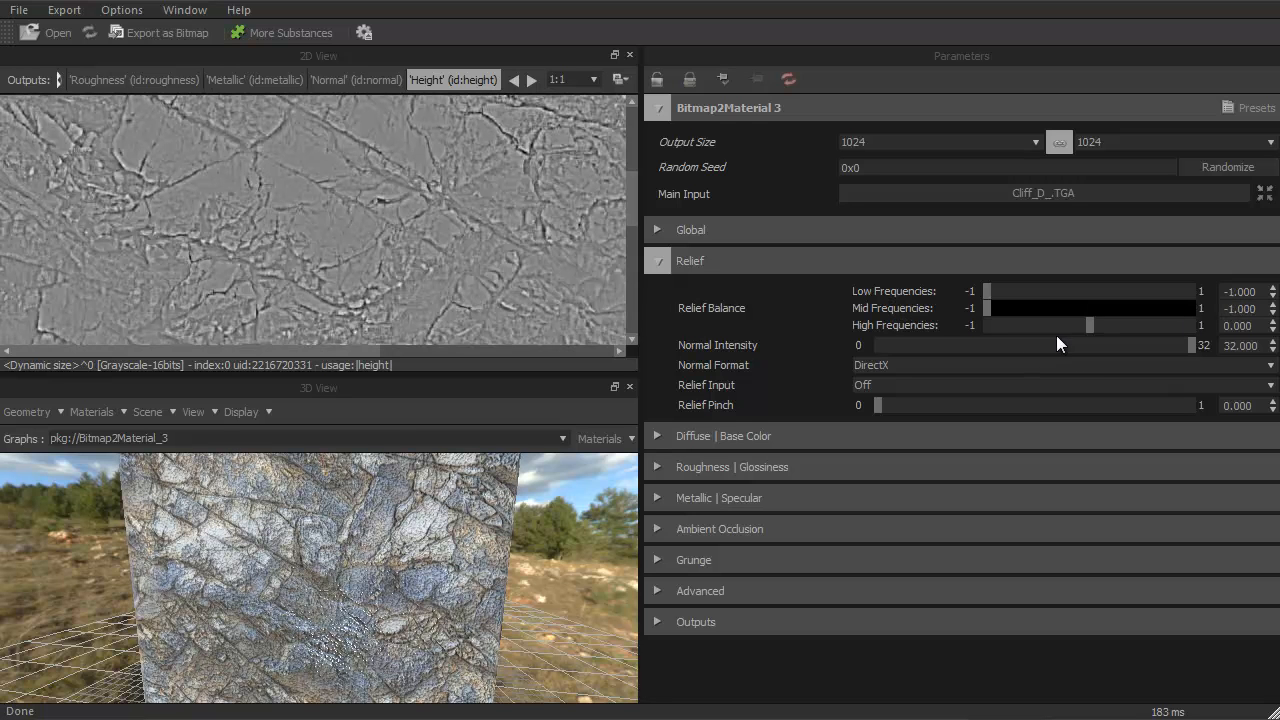
drag(987, 310, 1030, 319)
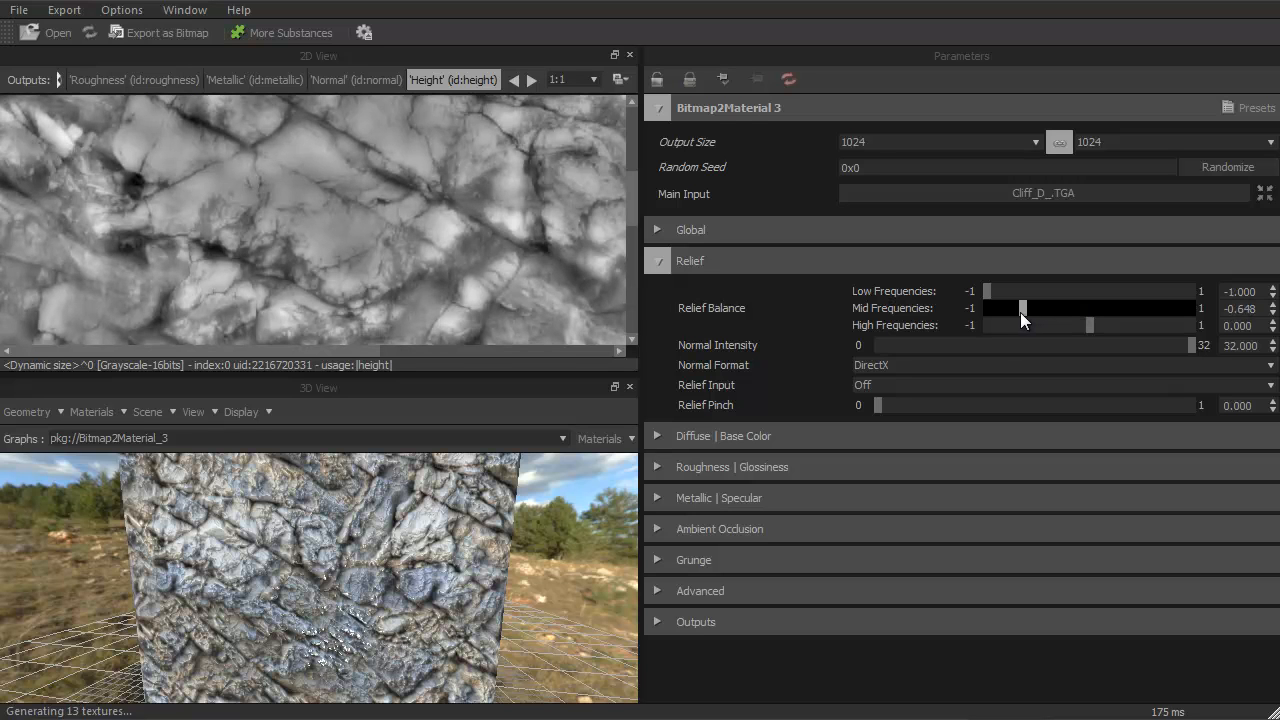
drag(1091, 325, 1136, 314)
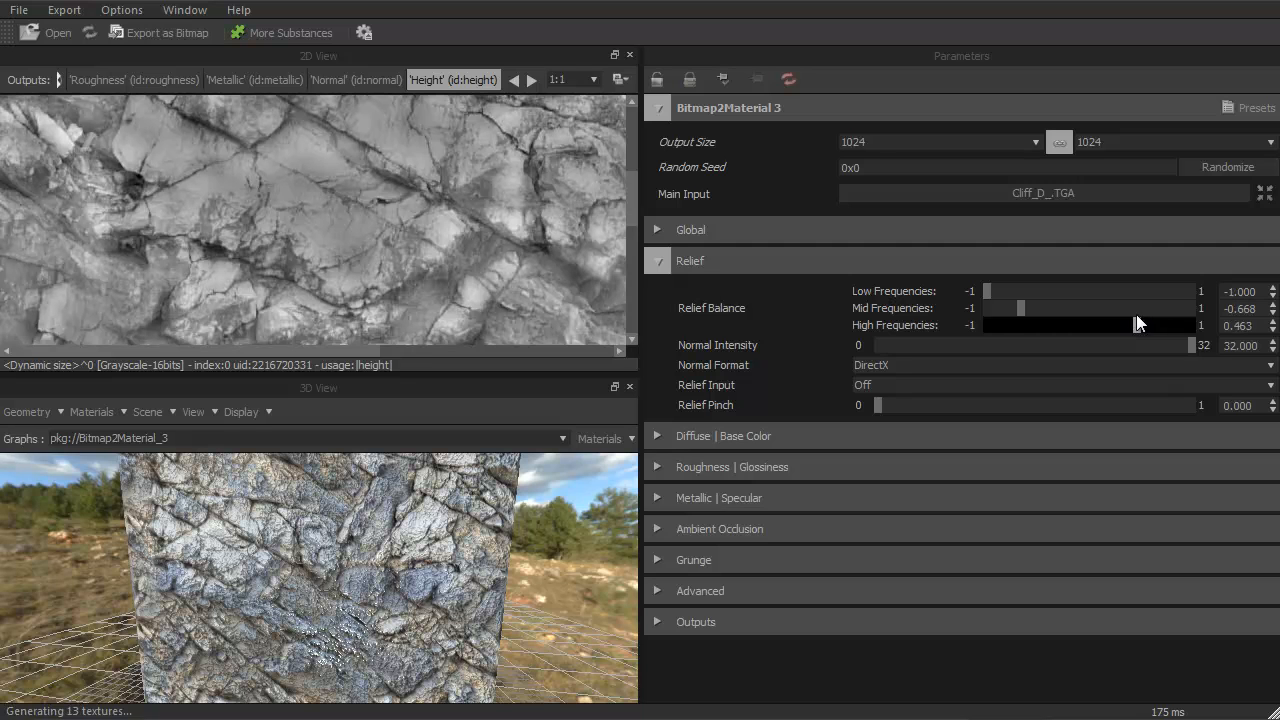
mouse_move(635, 210)
mouse_down()
mouse_move(625, 132)
mouse_move(626, 237)
mouse_move(629, 185)
mouse_move(630, 198)
mouse_up()
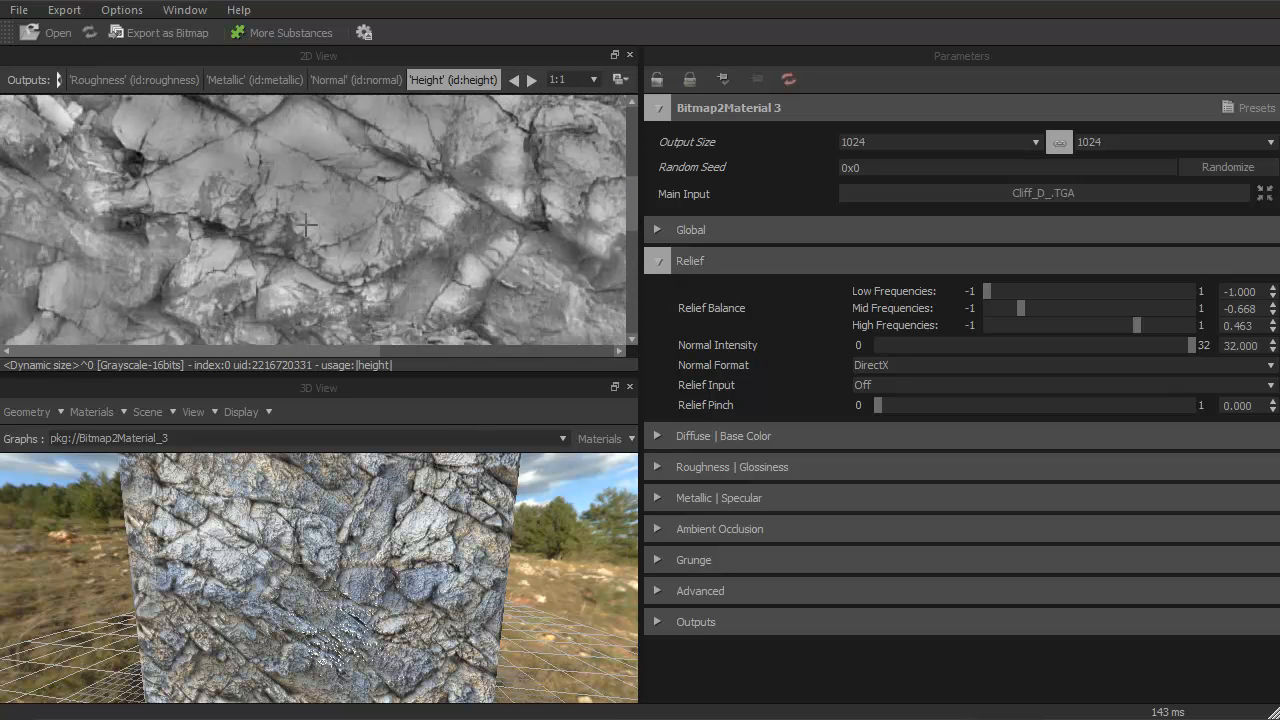
Start a bitmap export with only the Height output selected
click(162, 36)
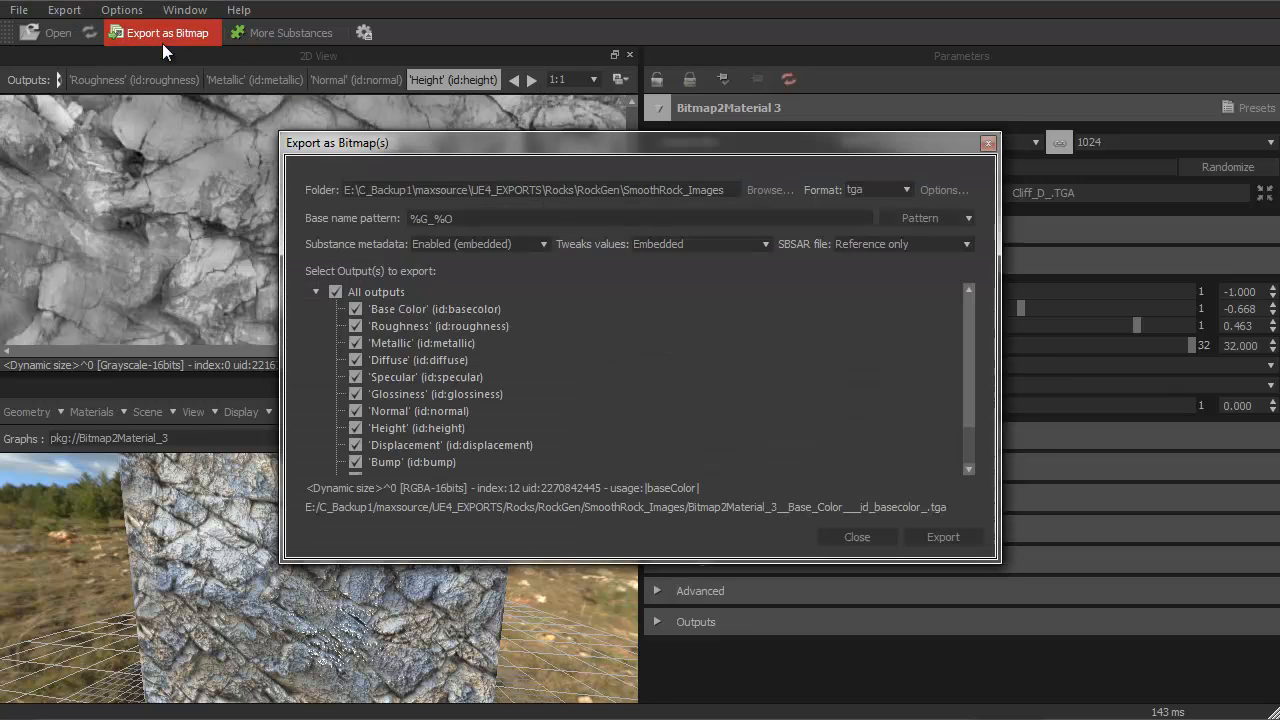
click(335, 291)
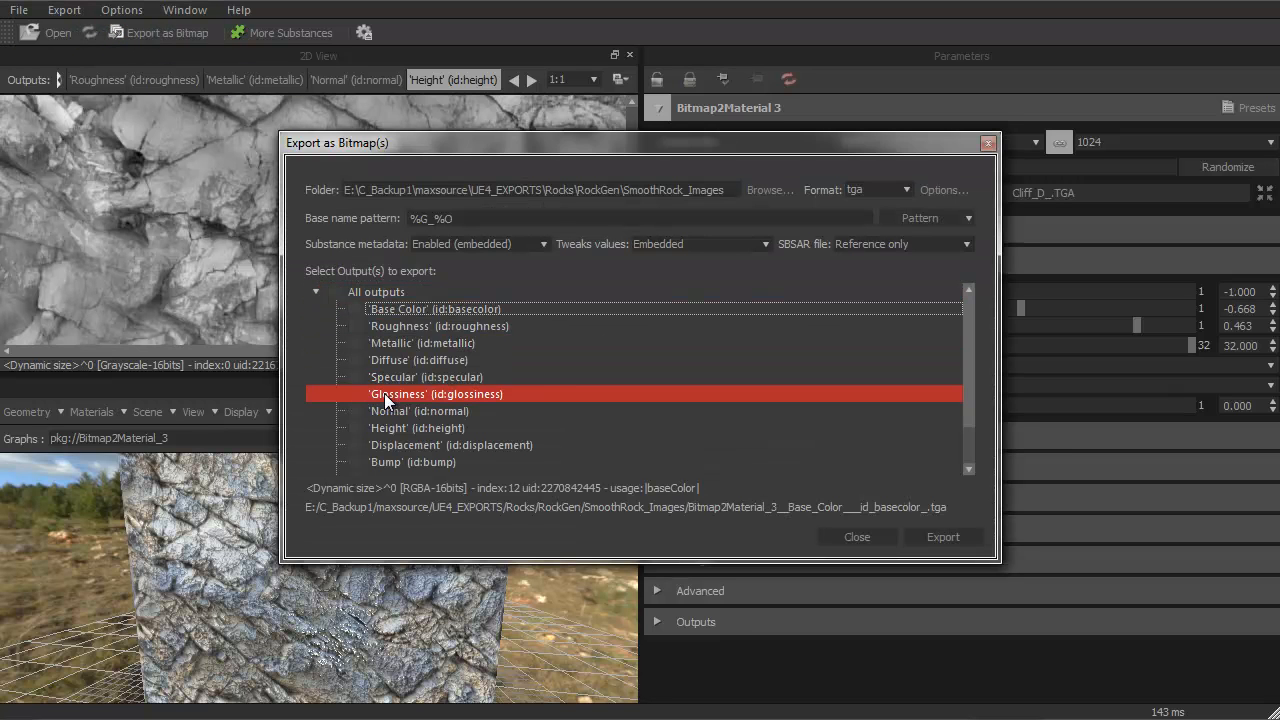
click(382, 427)
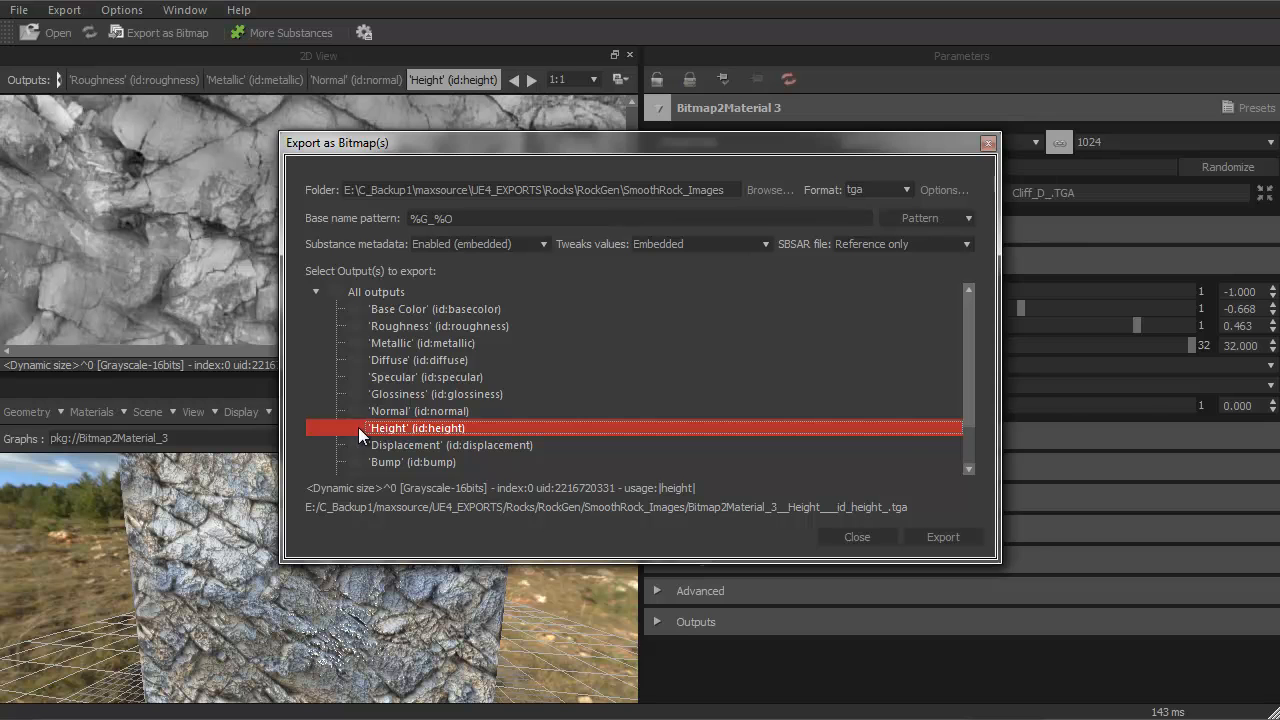
click(355, 427)
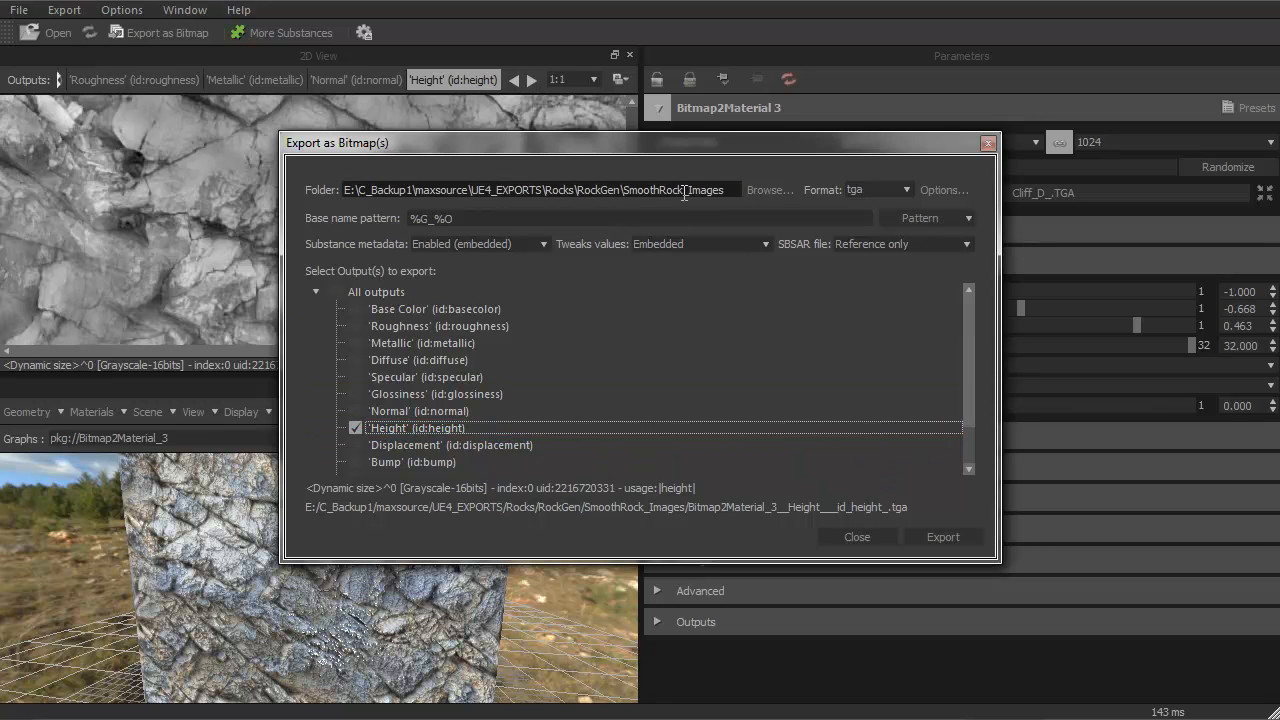
Set the export folder to the Cliff folder under Tutorial_LS\Layers
click(770, 190)
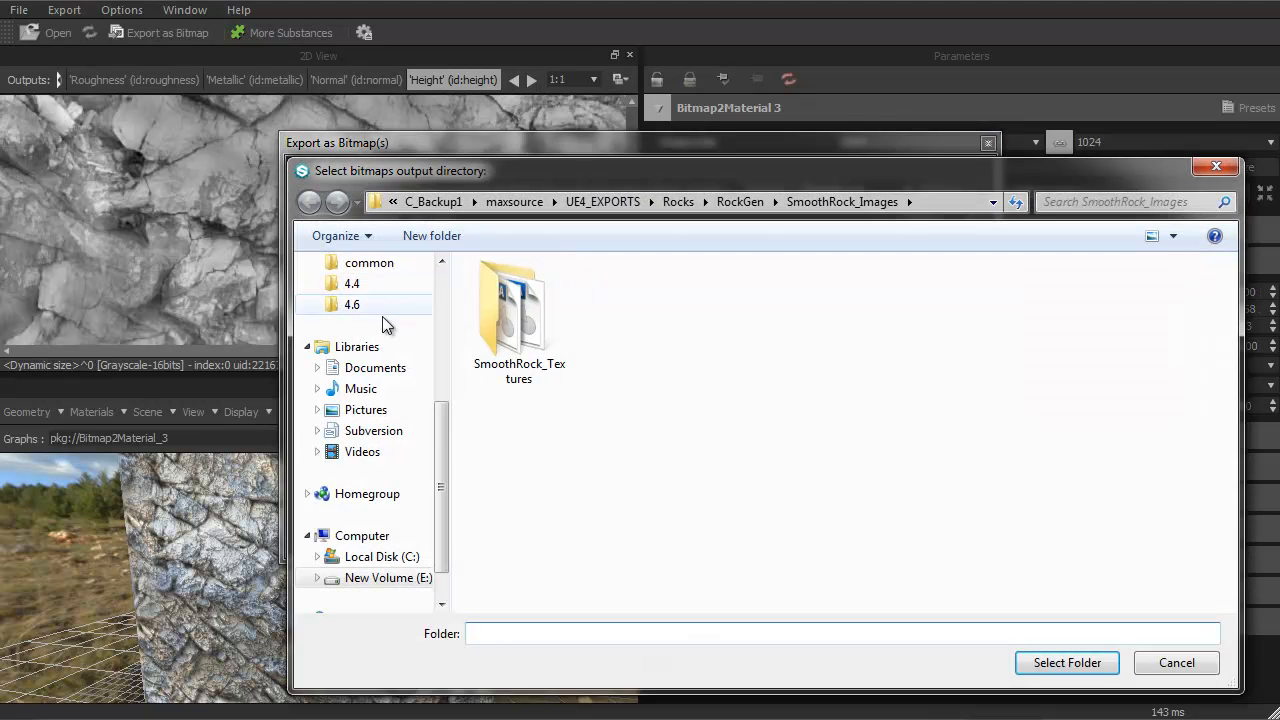
drag(430, 434, 438, 330)
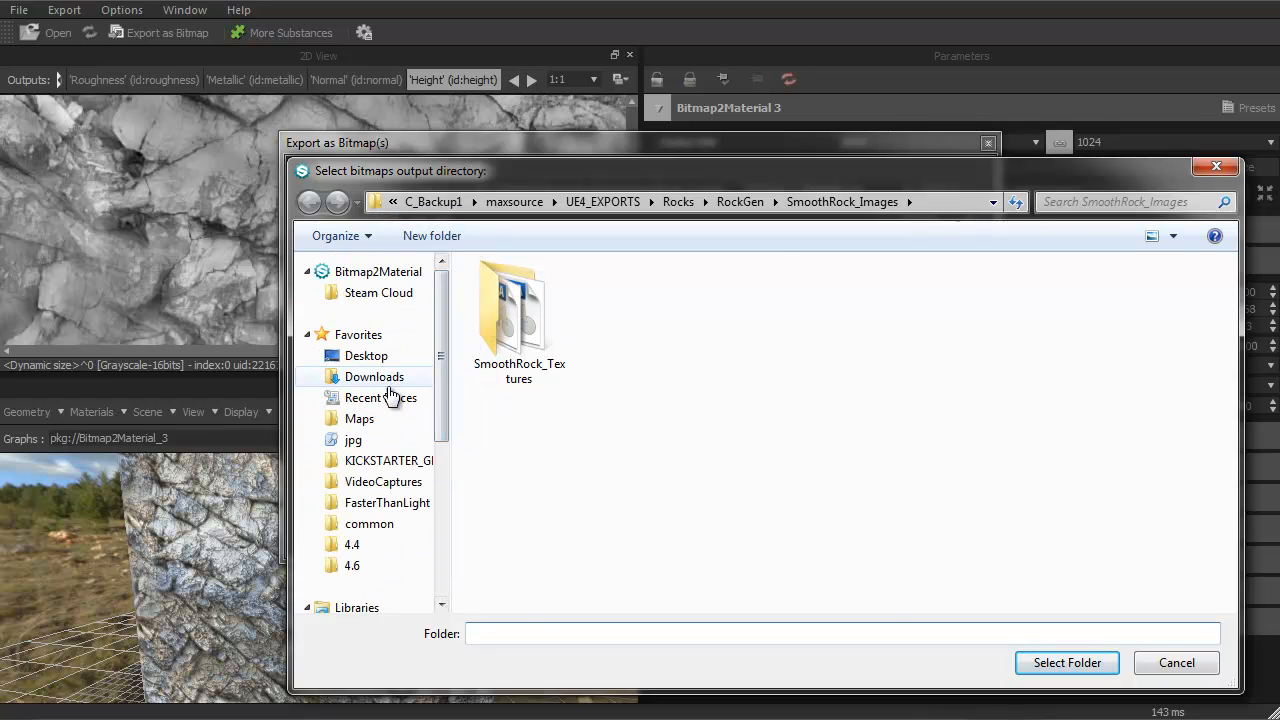
click(390, 397)
double_click(500, 289)
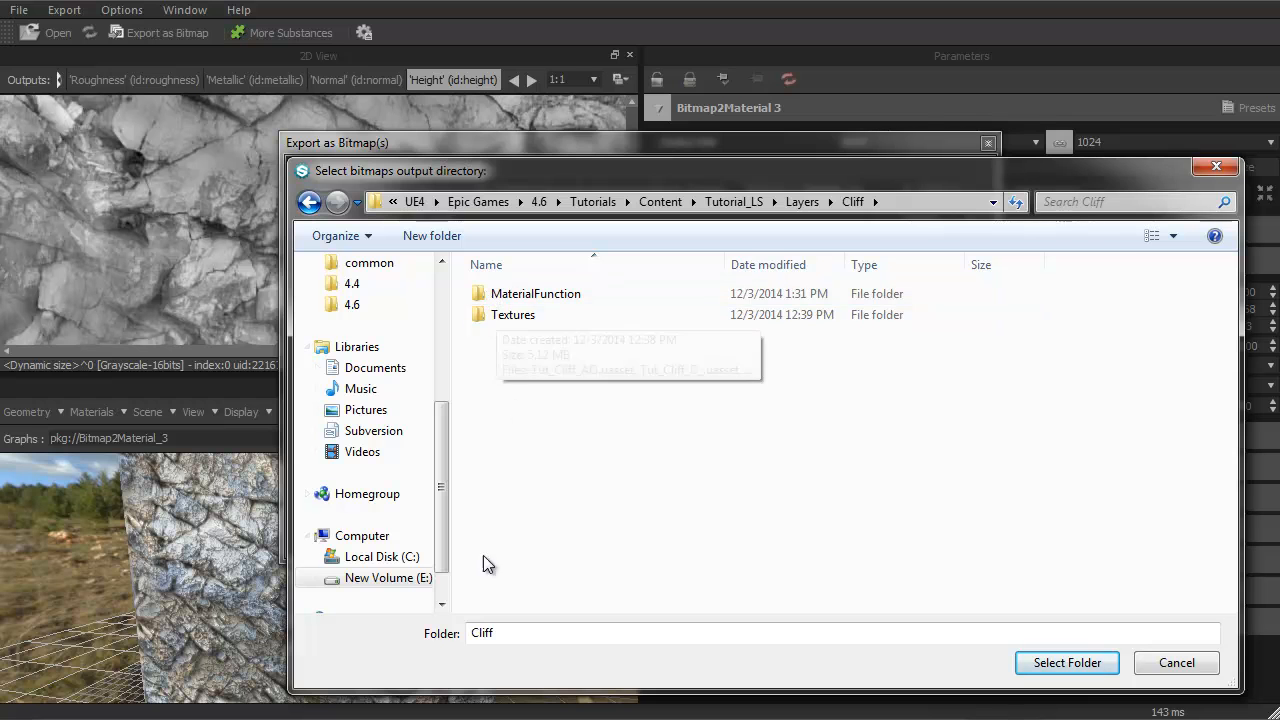
click(1084, 663)
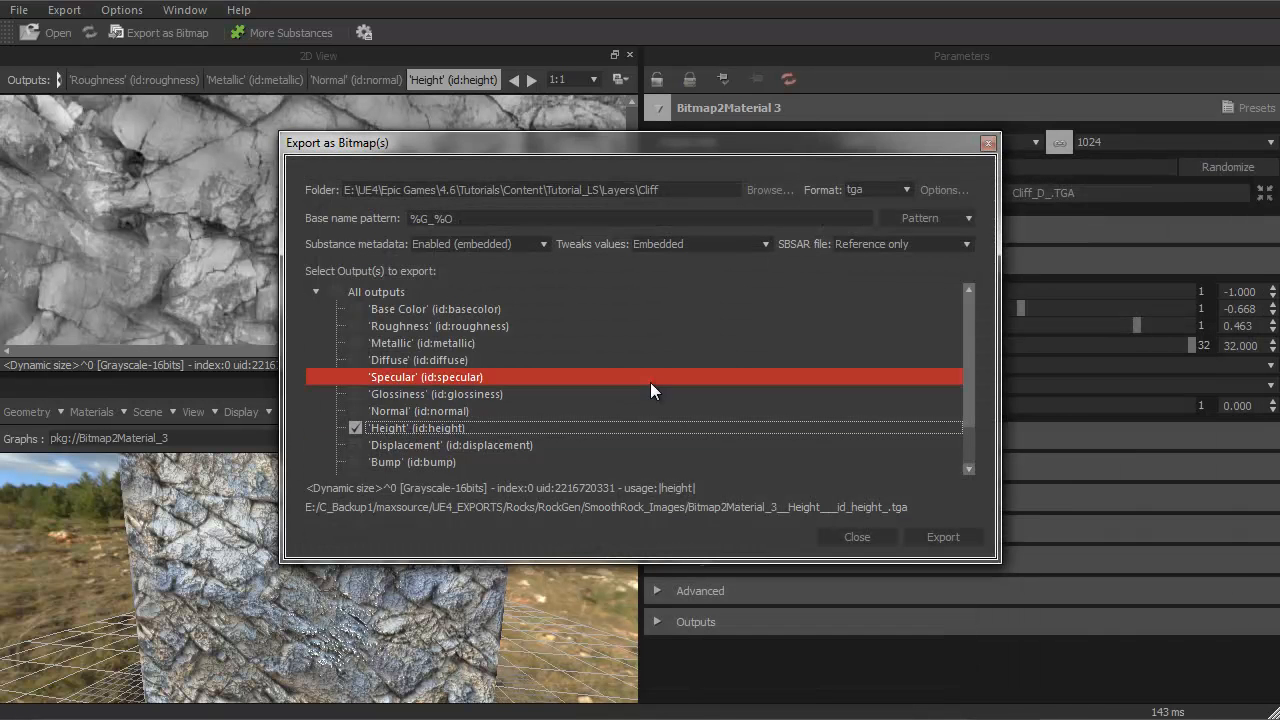
Set the base name pattern to Cliff_Height and export the height map as tga
drag(460, 218, 200, 222)
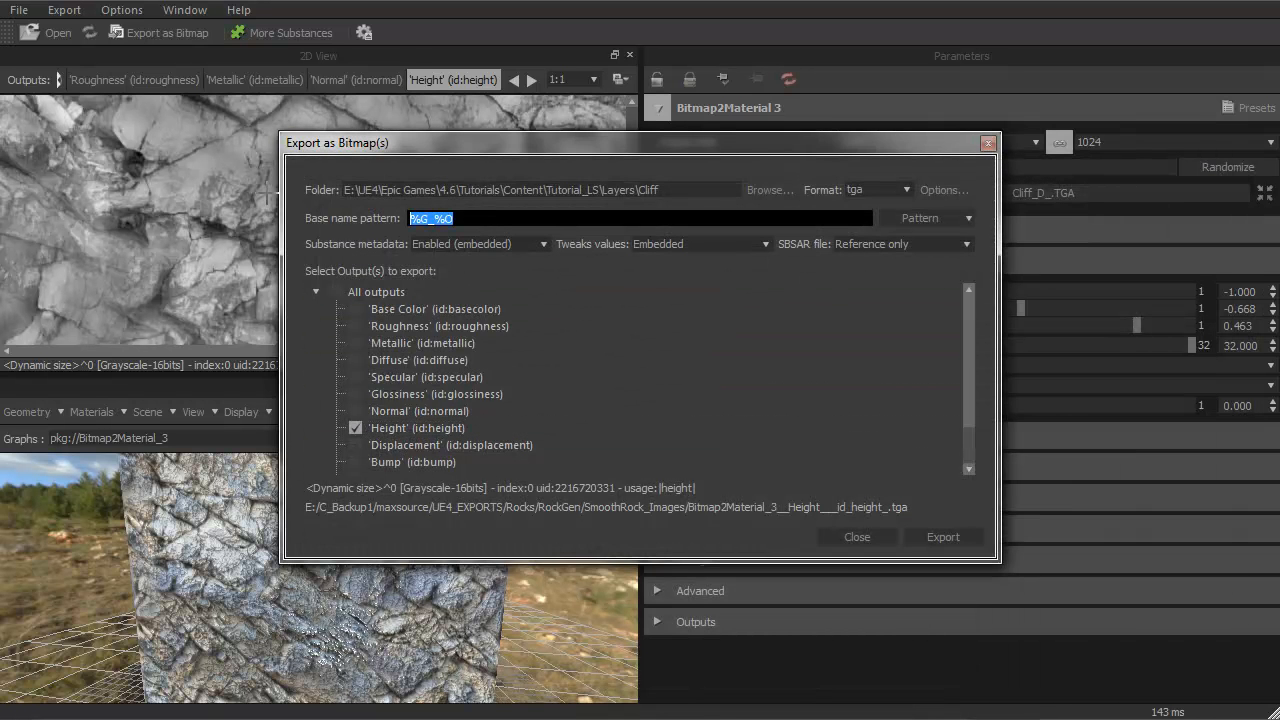
text(L)
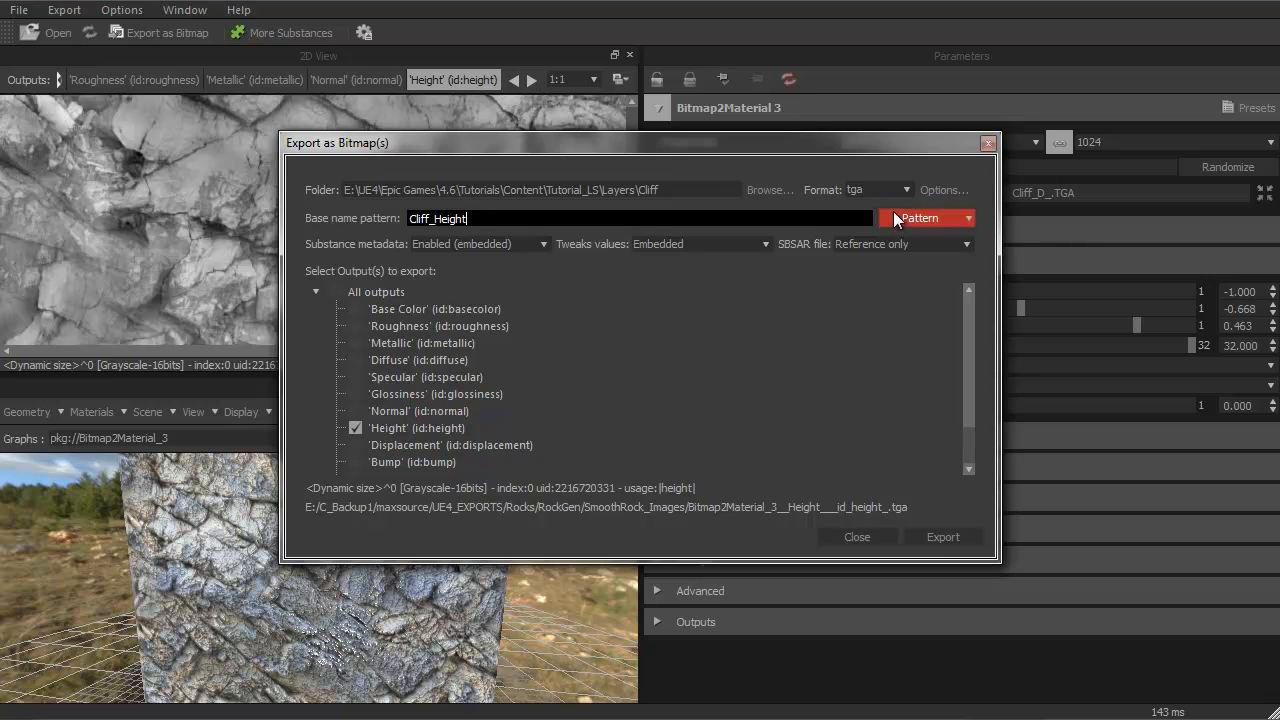
click(943, 537)
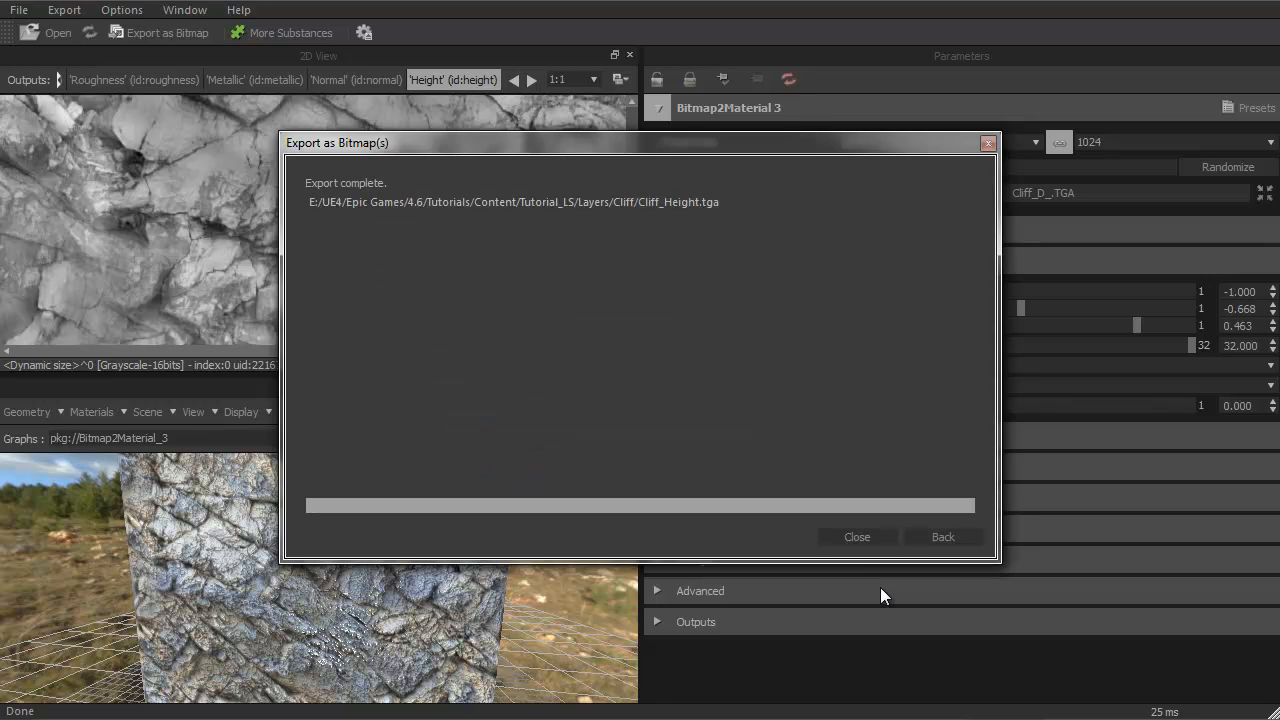
Close the finished export, switch to Photoshop and open Cliff_Height.tga
click(878, 537)
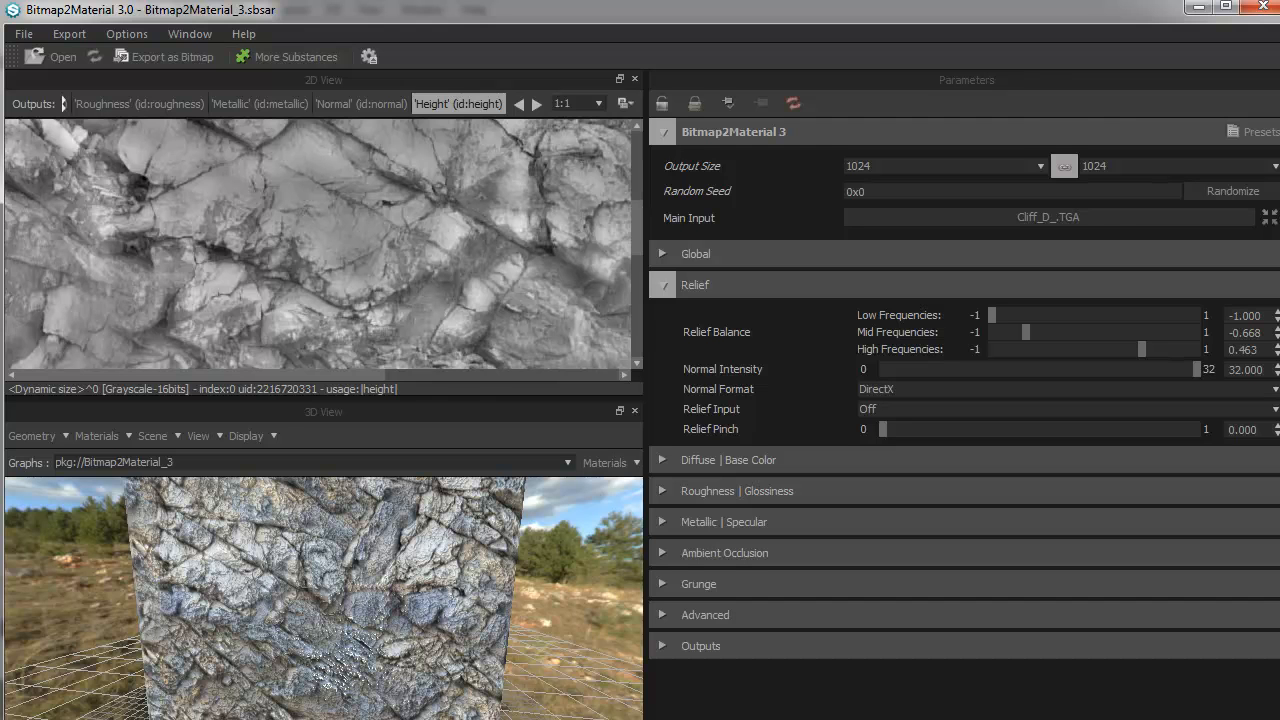
click(217, 719)
key(ctrl+o)
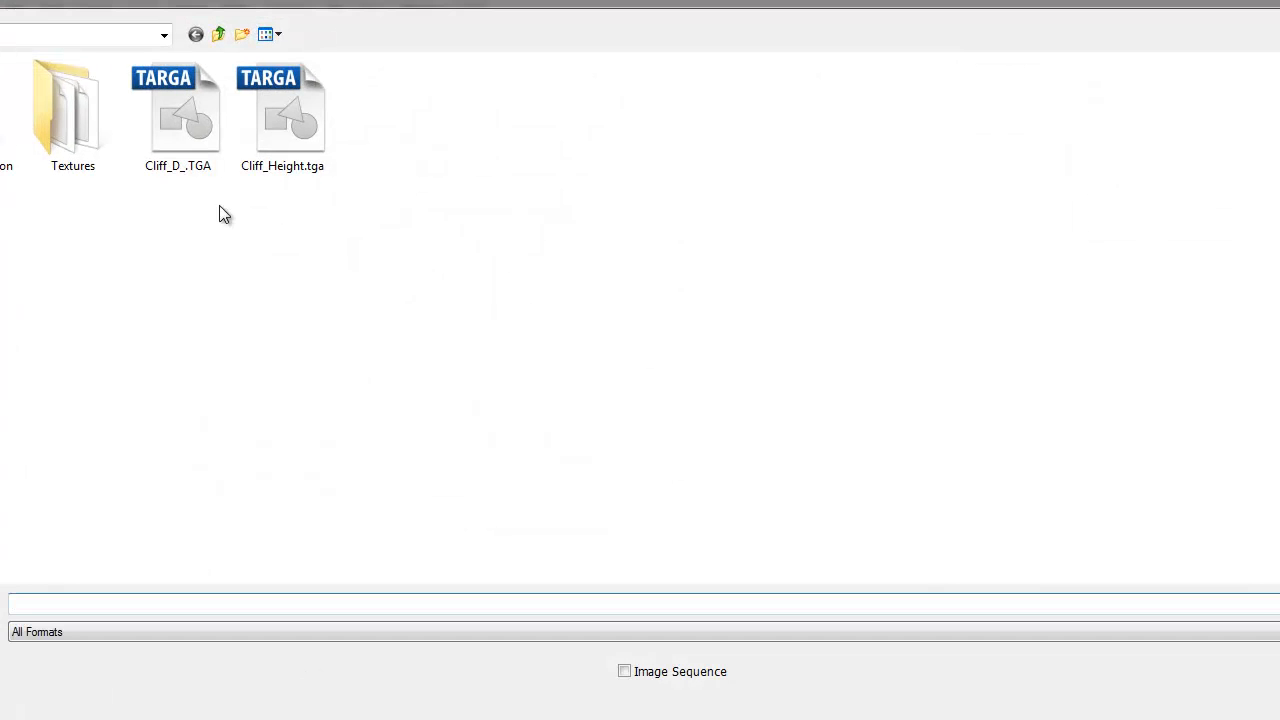
double_click(290, 125)
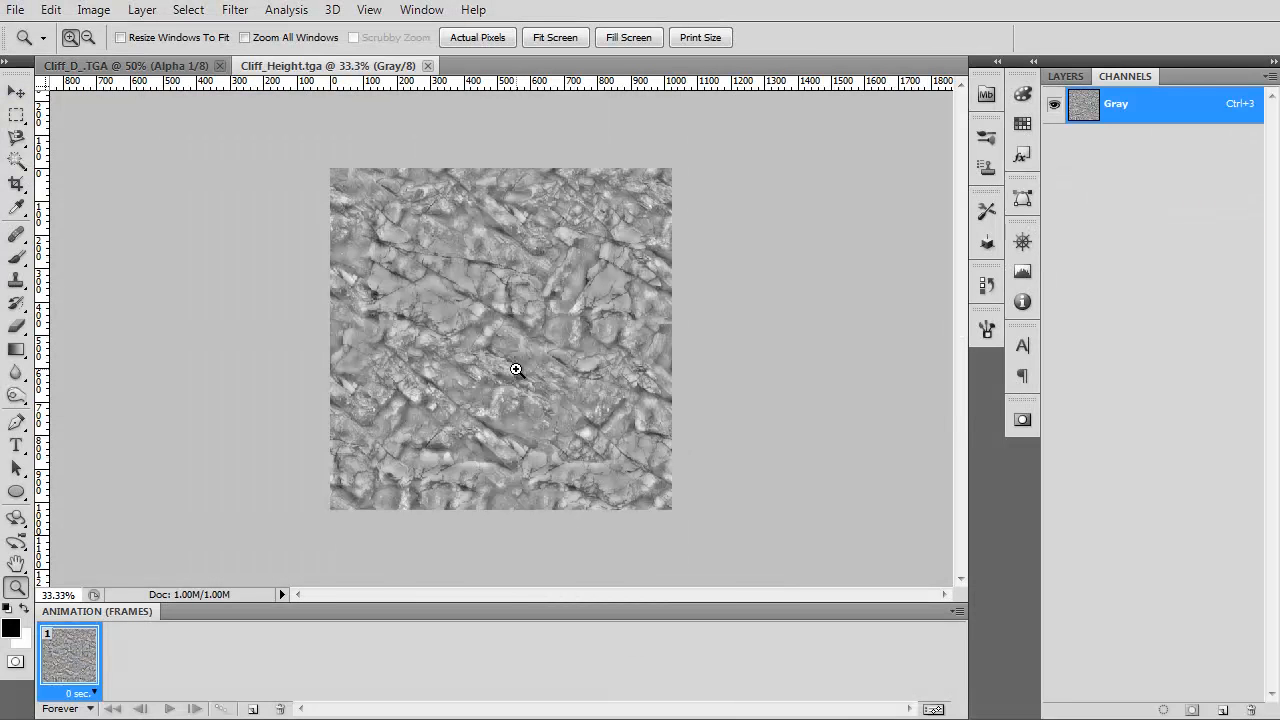
click(518, 370)
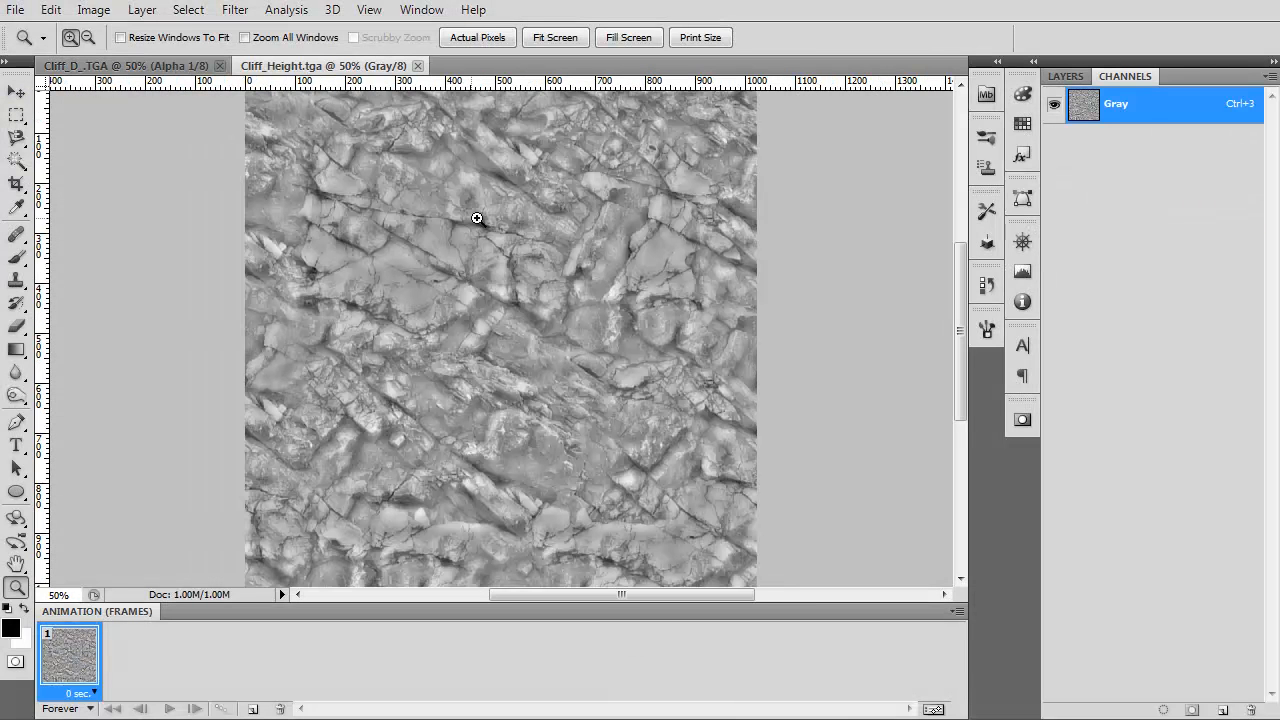
Delete the Alpha 1 channel from Cliff_D_.TGA and load the gray channel of Cliff_Height.tga as a selection
click(154, 63)
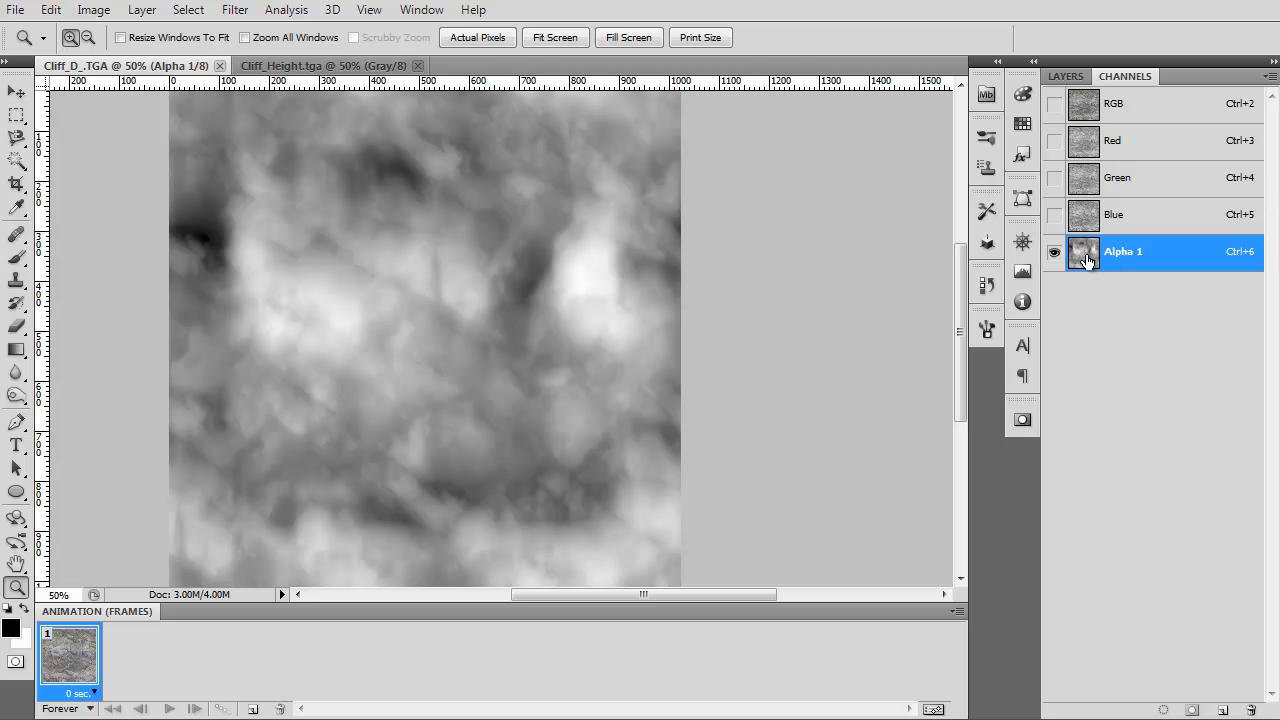
drag(1120, 251, 1251, 709)
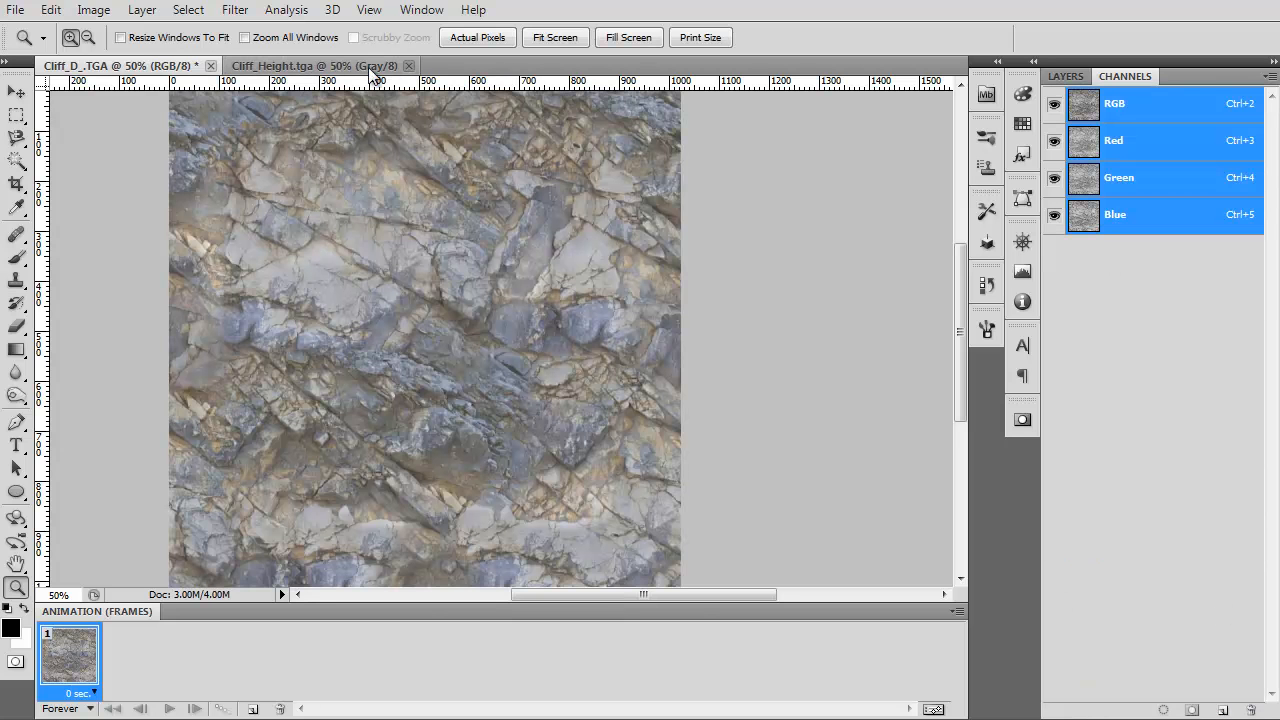
click(320, 65)
ctrl+click(1083, 104)
key(m)
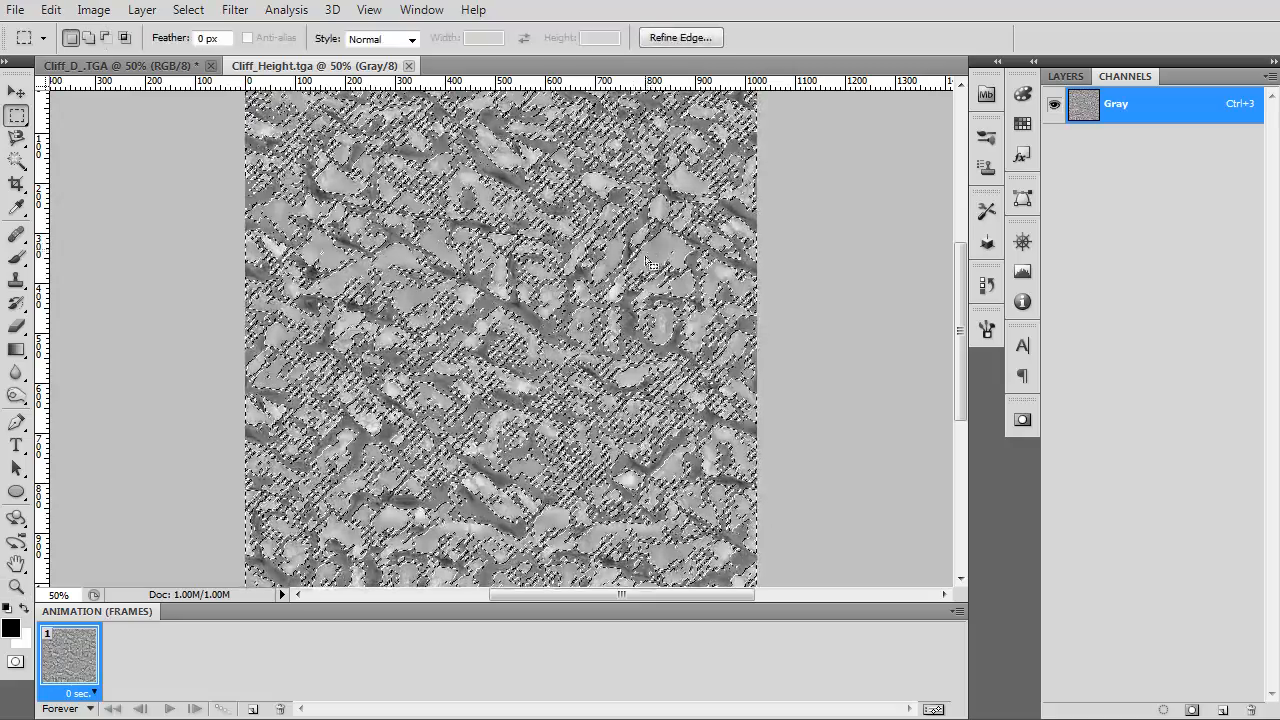
Transfer the height selection onto Cliff_D_.TGA and save it as a new alpha channel covering the whole image
click(275, 153)
scroll(275, 153, up, 3)
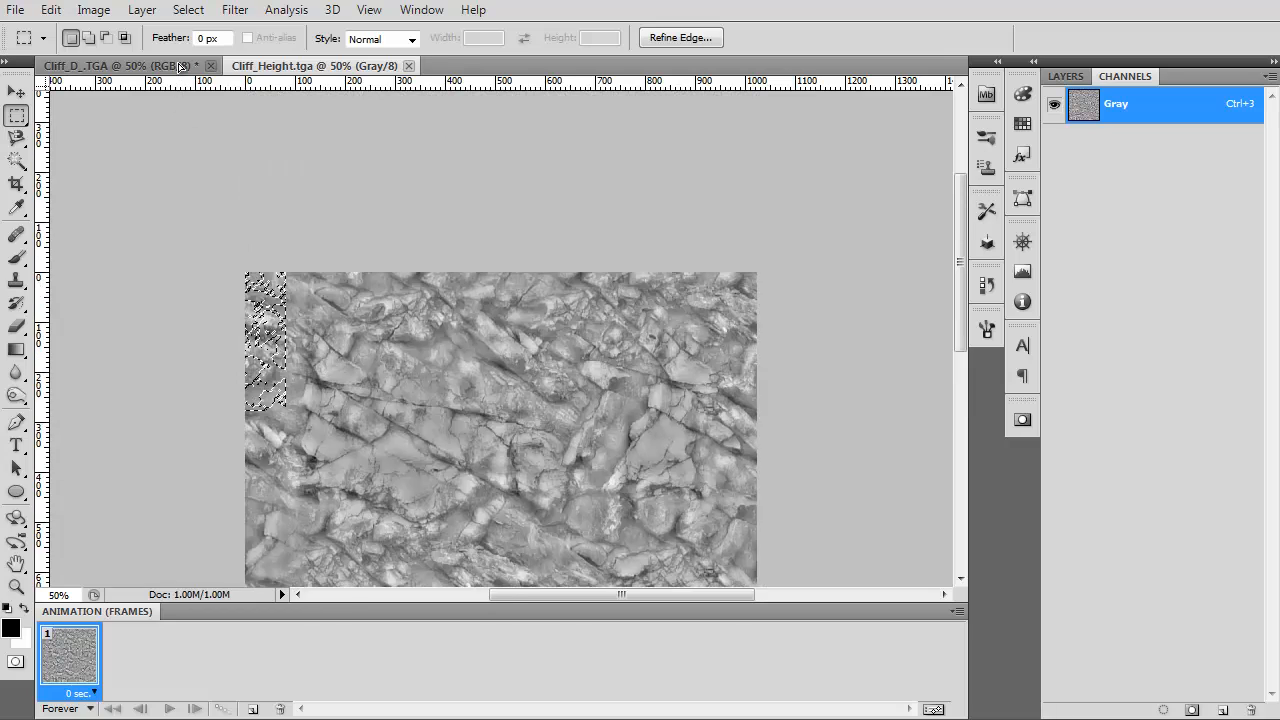
click(183, 66)
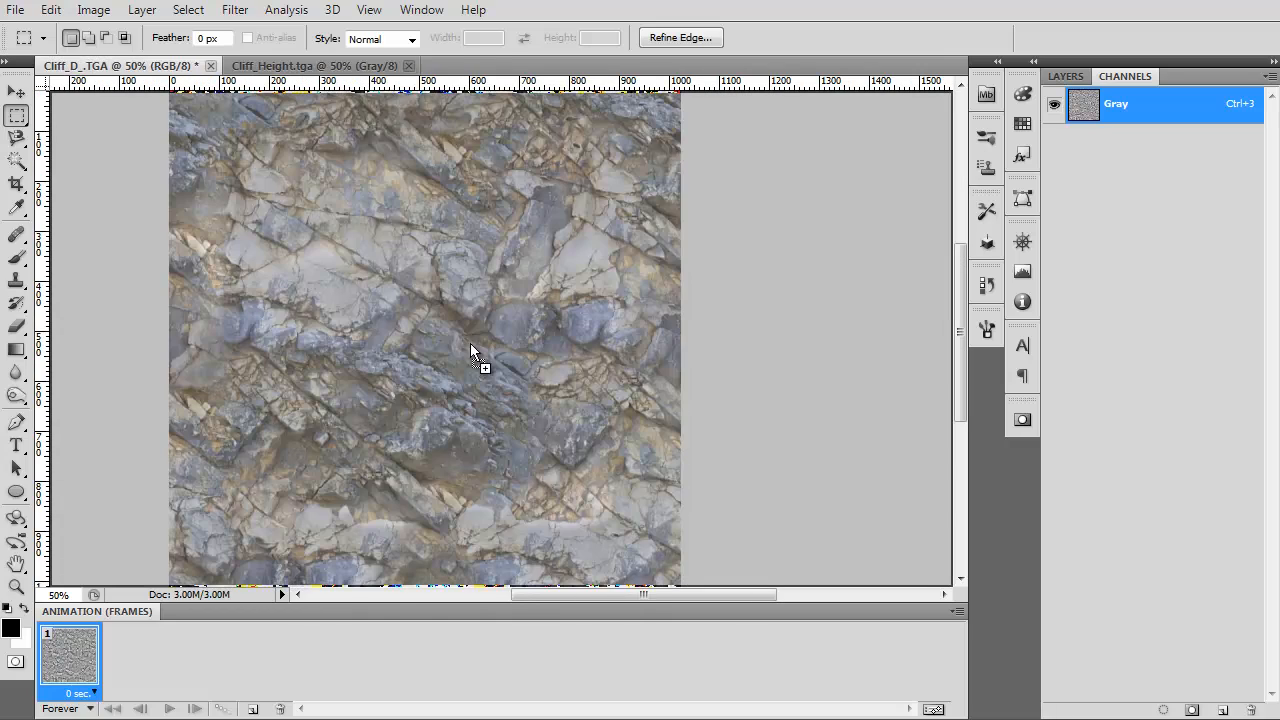
shift+drag(417, 319, 417, 319)
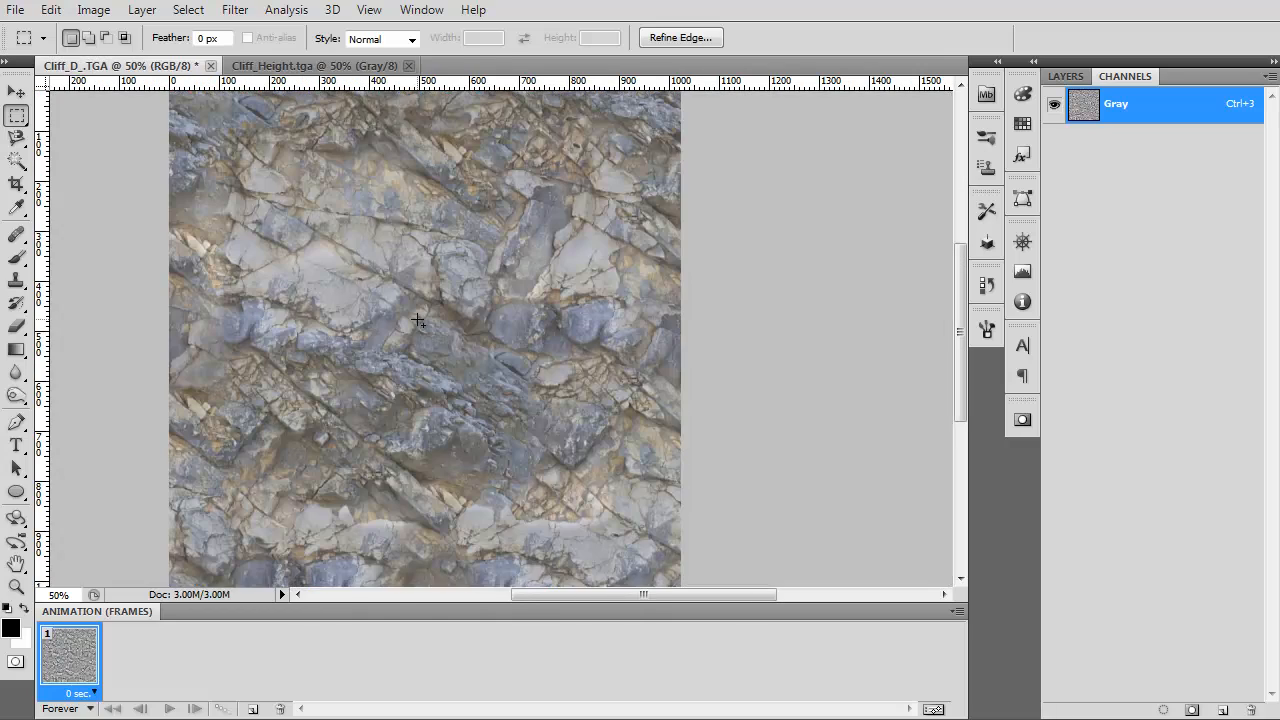
click(1192, 709)
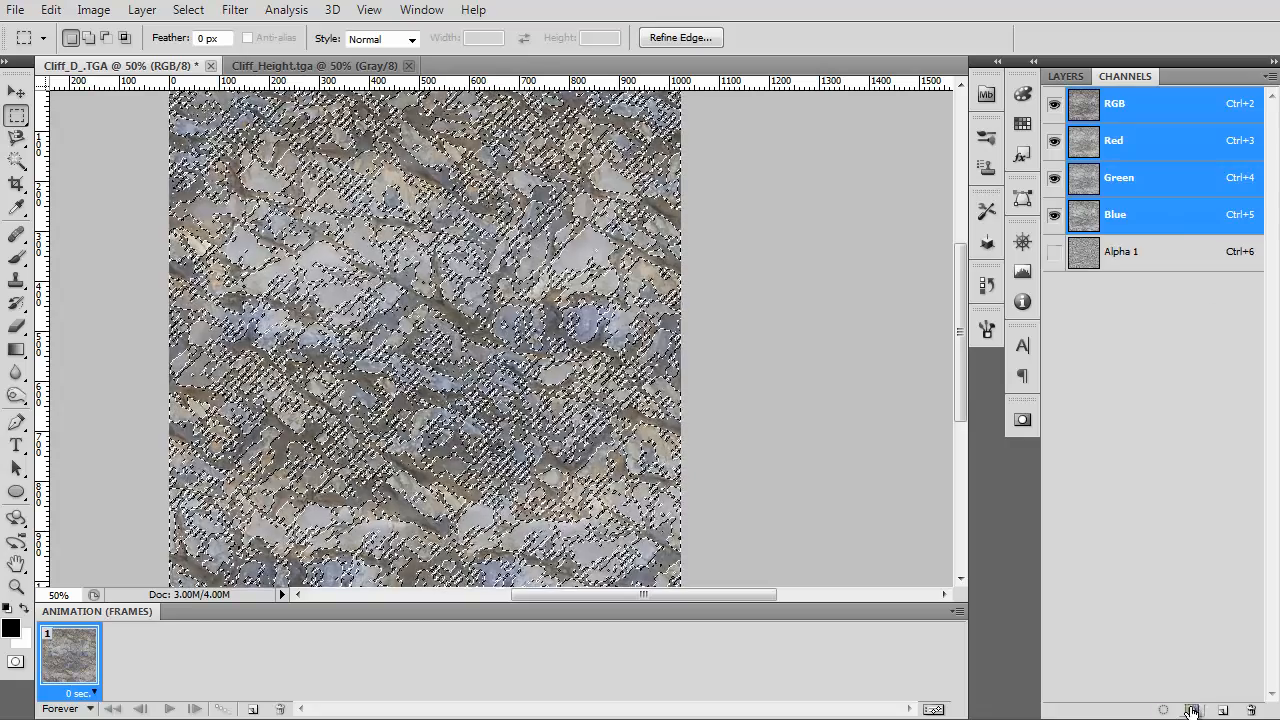
click(1120, 252)
key(ctrl+v)
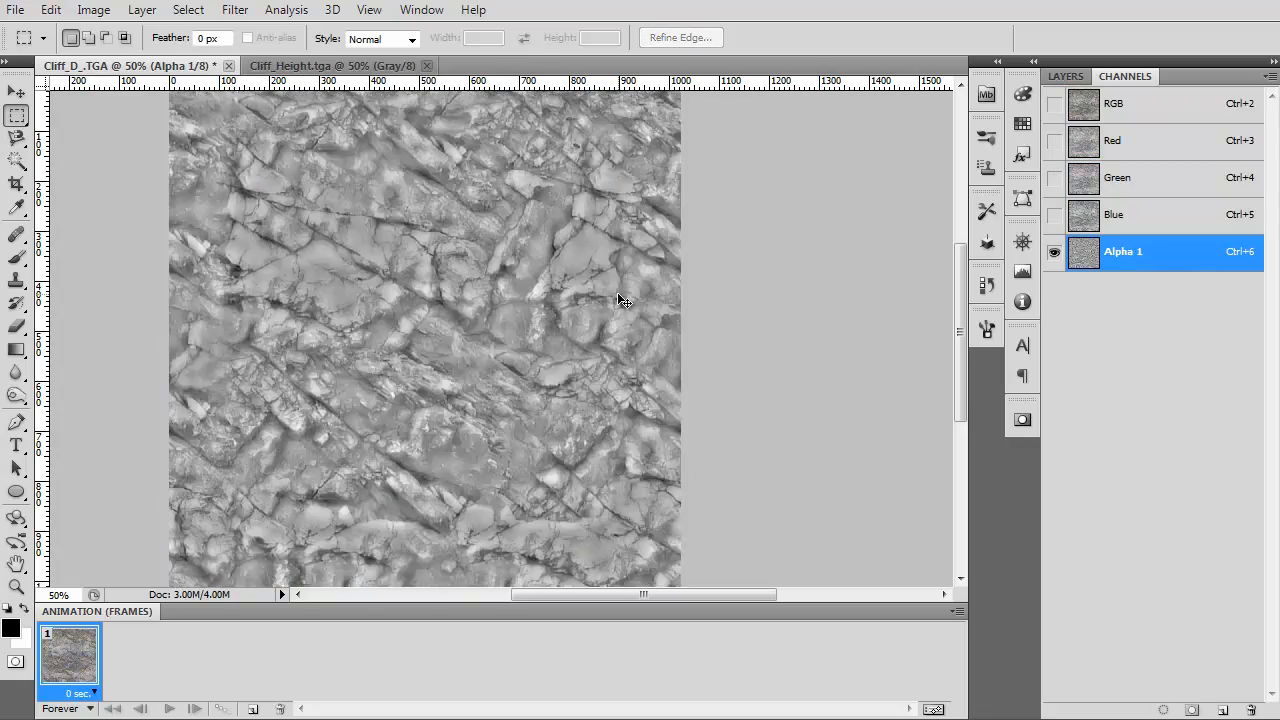
Return to the RGB channels of Cliff_D_.TGA, add a new layer and fill it with black
click(1064, 77)
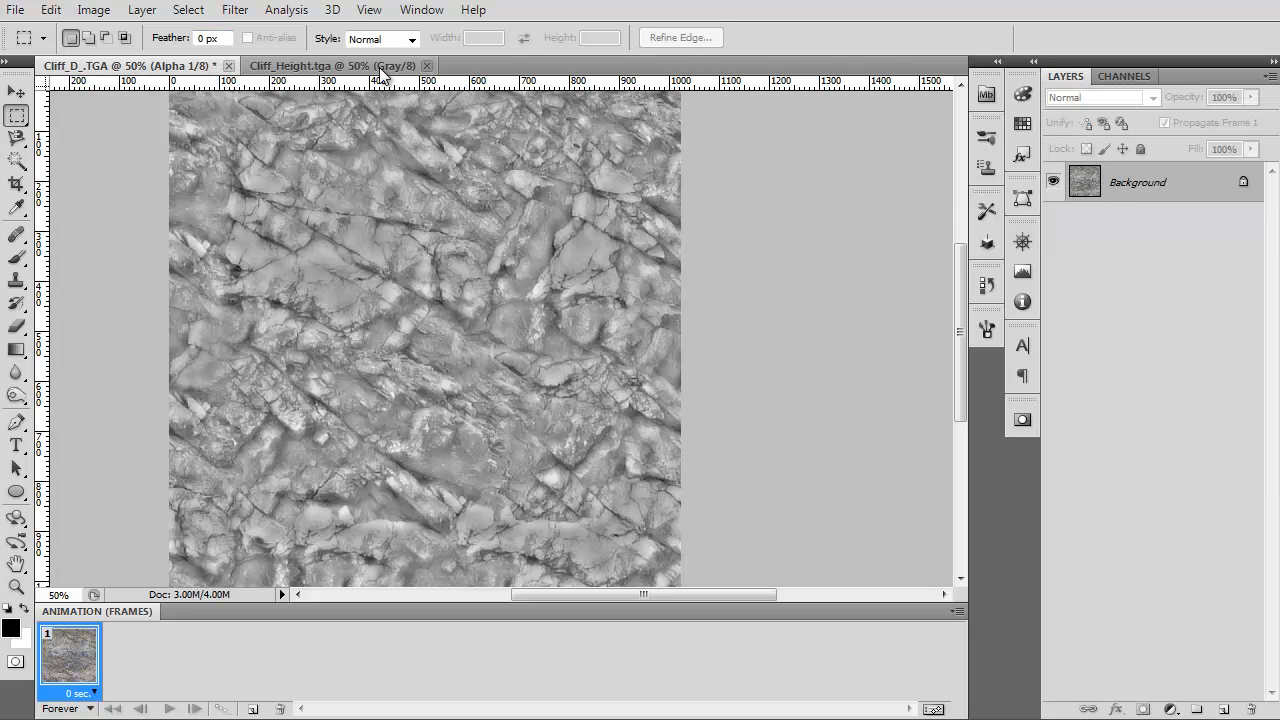
click(1125, 76)
click(1084, 112)
click(1060, 77)
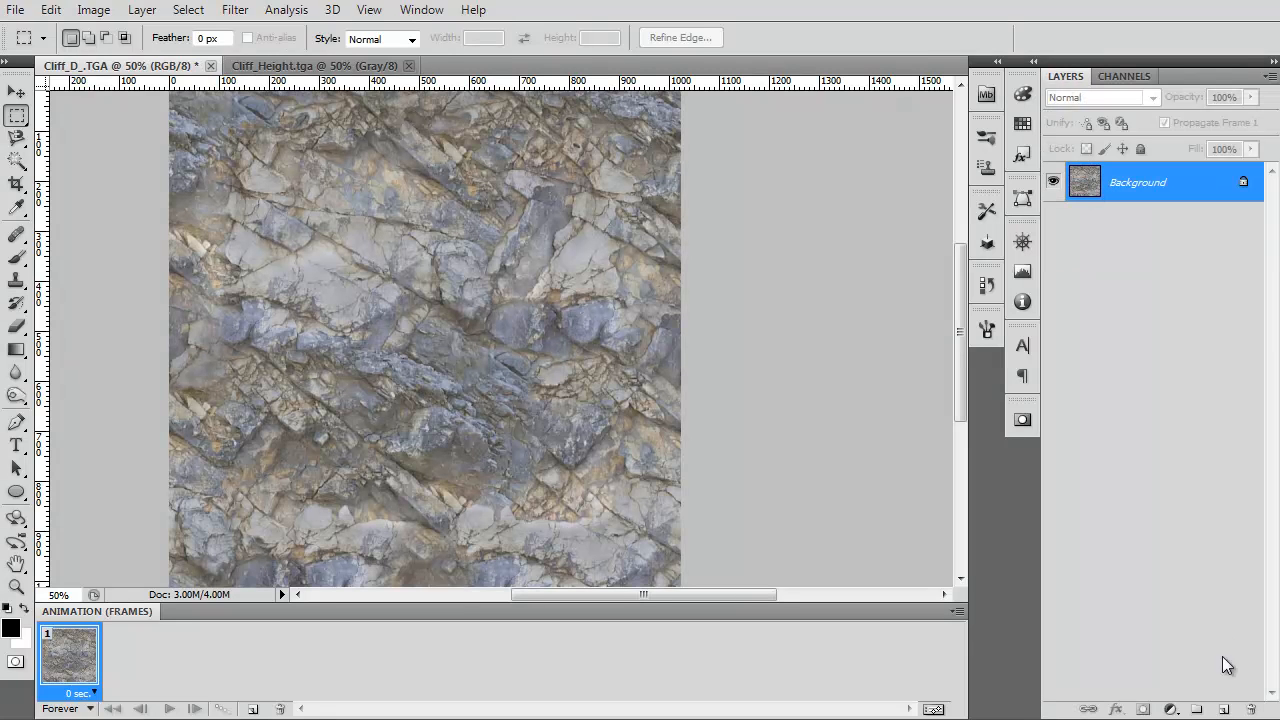
click(1222, 709)
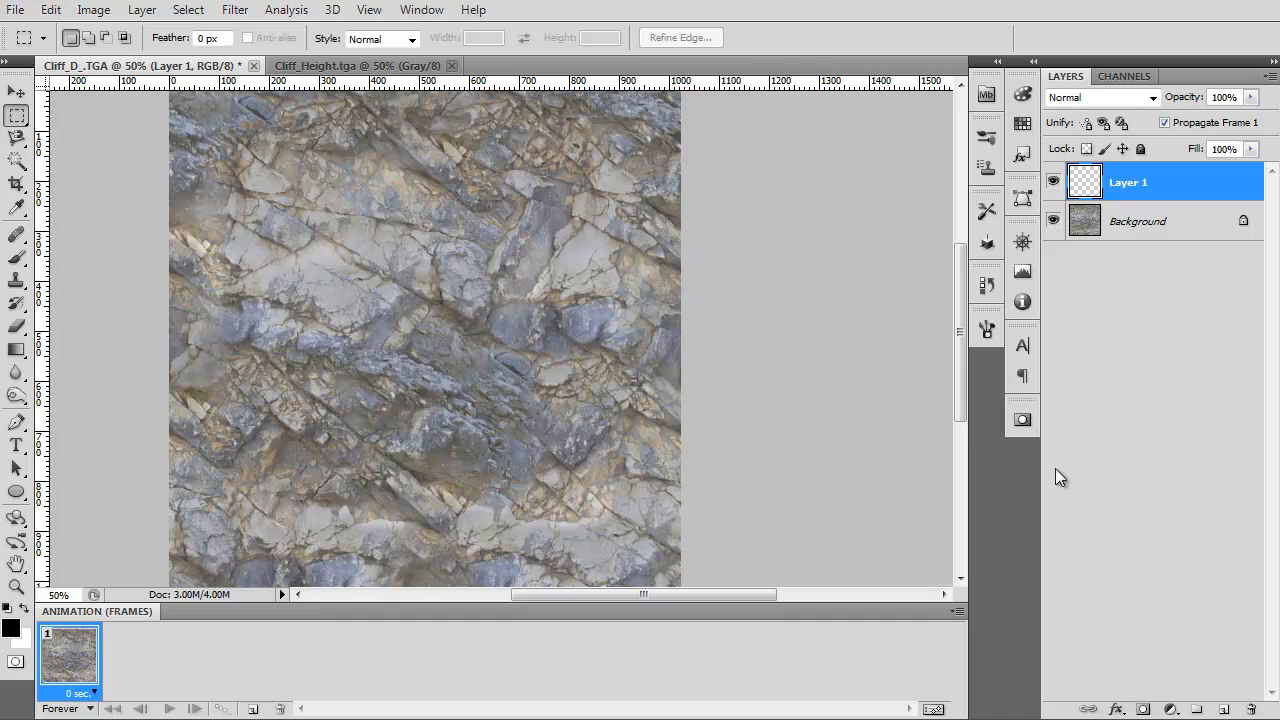
key(alt+BackSpace)
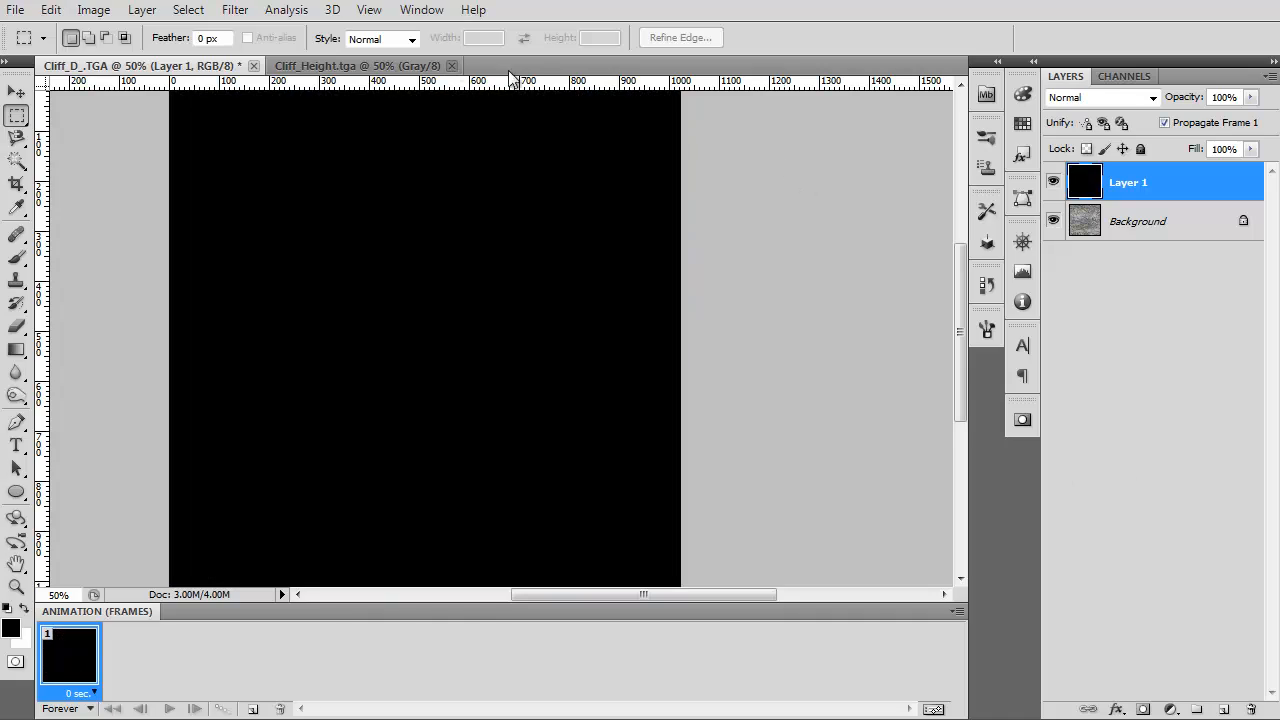
Transfer the Cliff_Height selection onto the black layer, fill it with white and deselect
click(355, 67)
drag(497, 385, 434, 327)
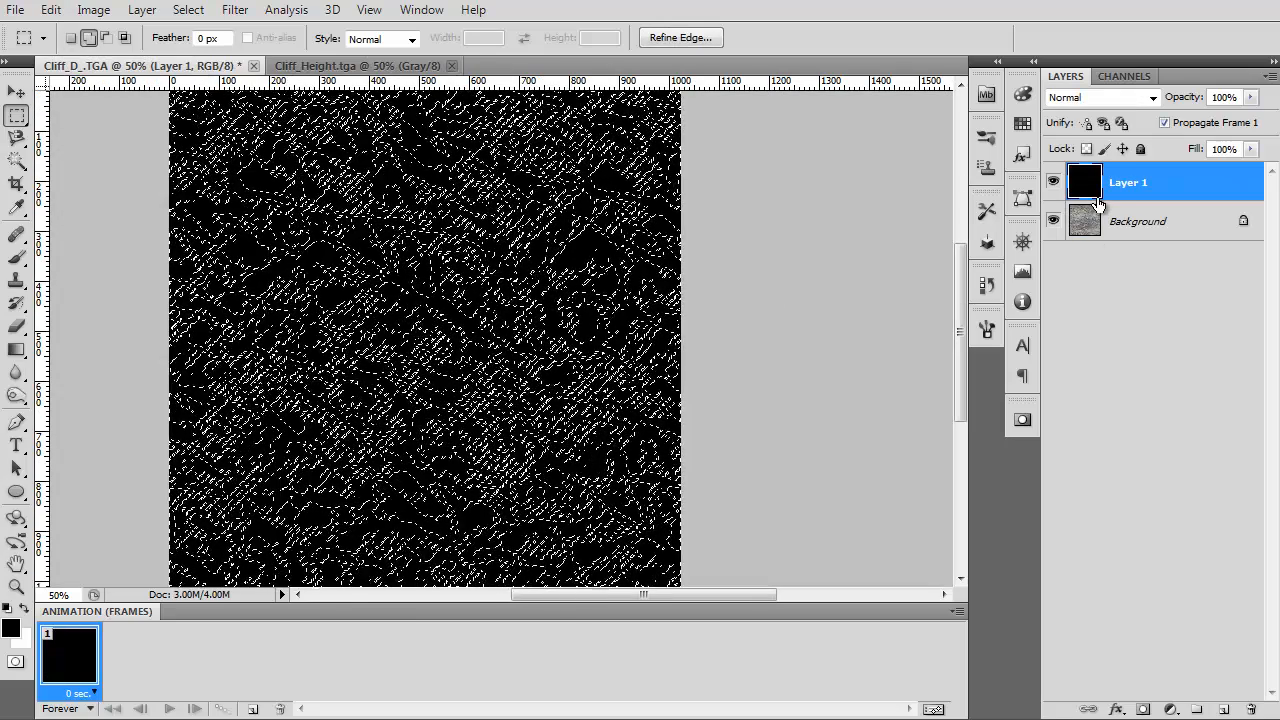
key(ctrl+BackSpace)
key(ctrl+d)
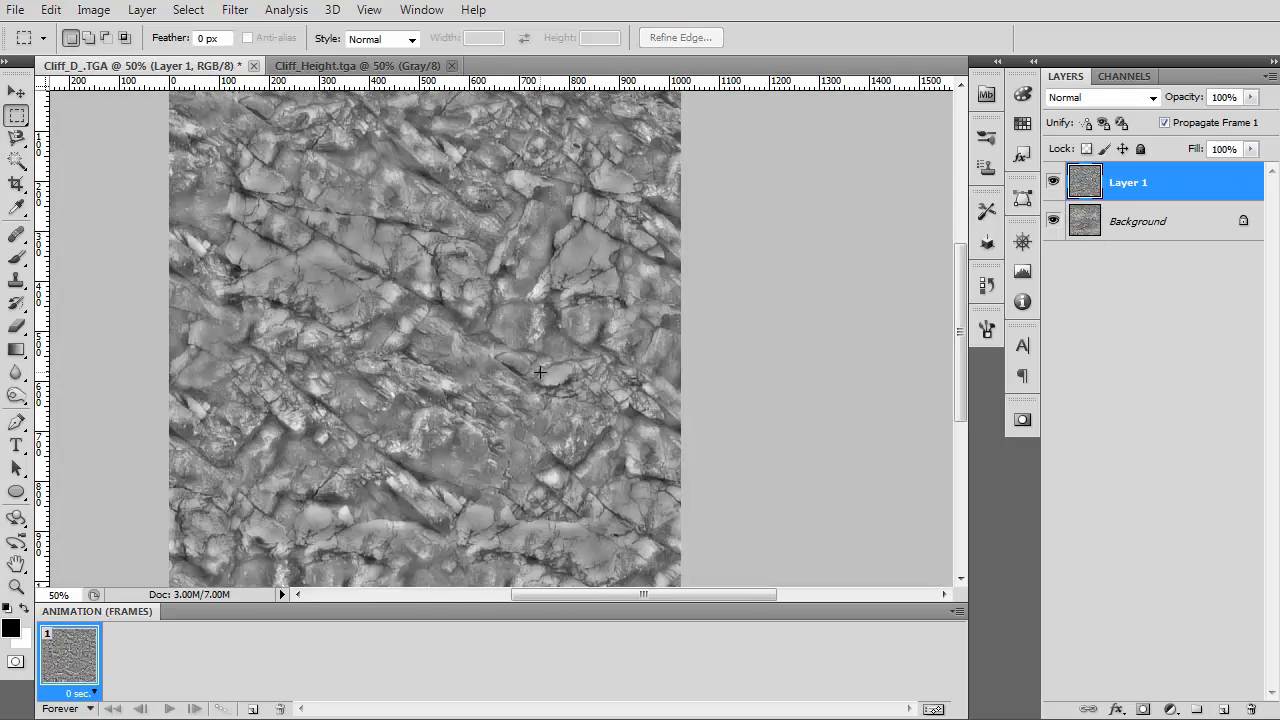
Hide the grayscale height layer and save the image over Cliff_D_.TGA as a 32 bits/pixel Targa with alpha channels
click(1054, 182)
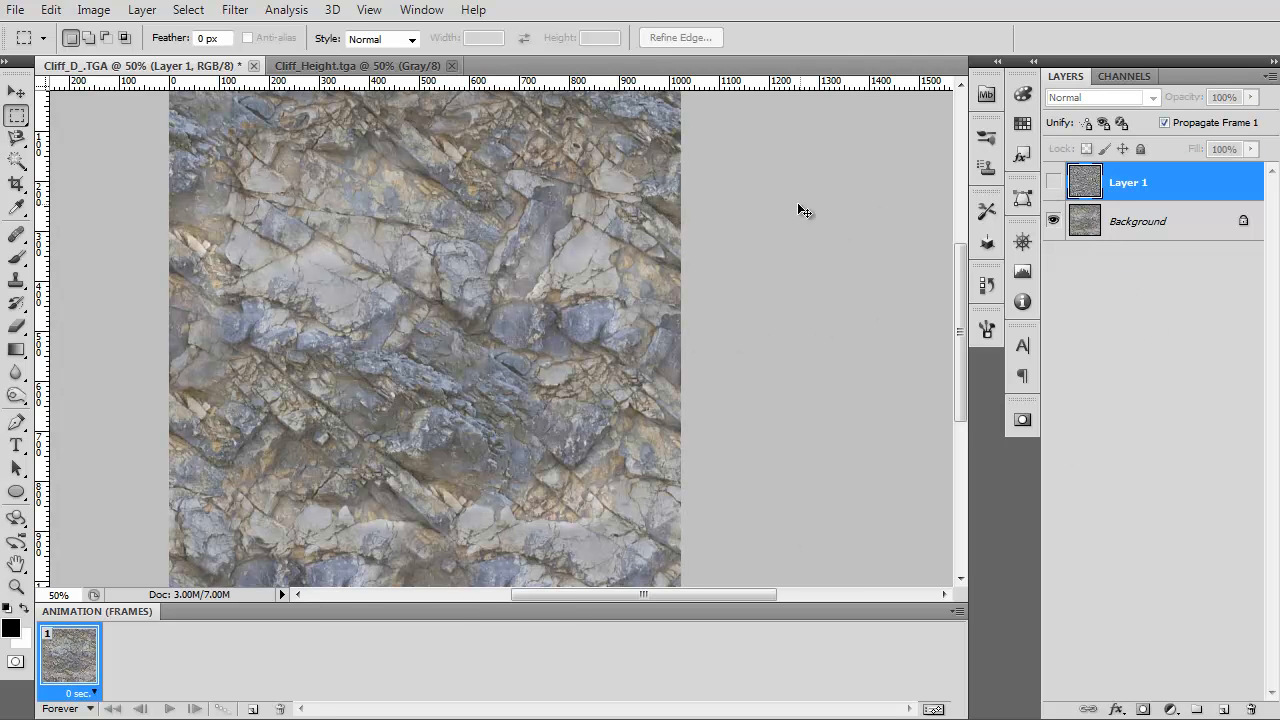
key(ctrl+shift+s)
click(258, 606)
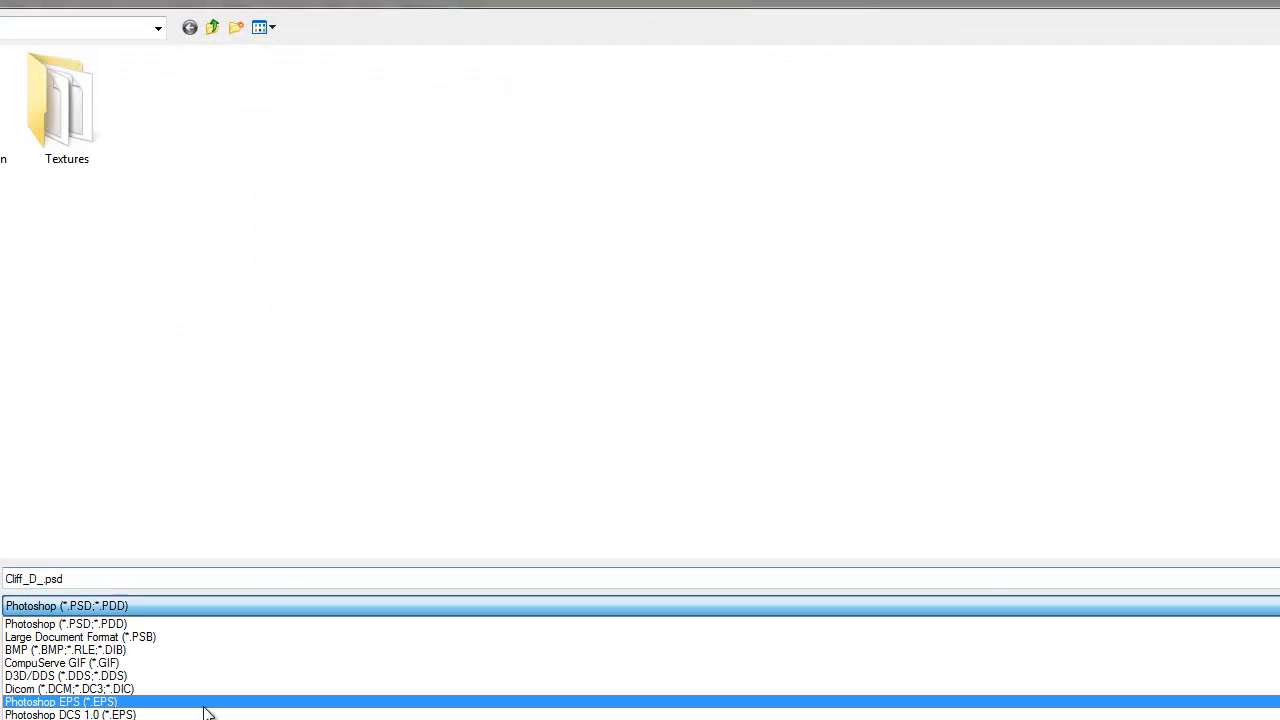
click(120, 715)
double_click(185, 116)
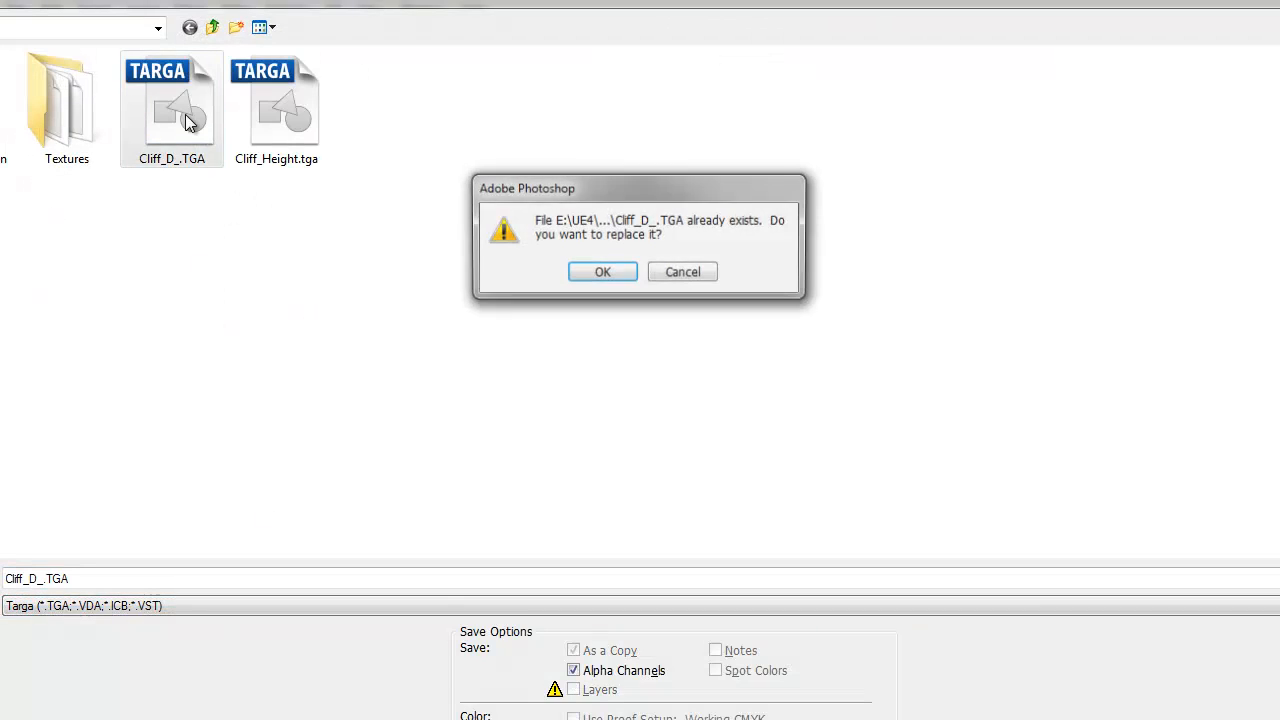
click(597, 272)
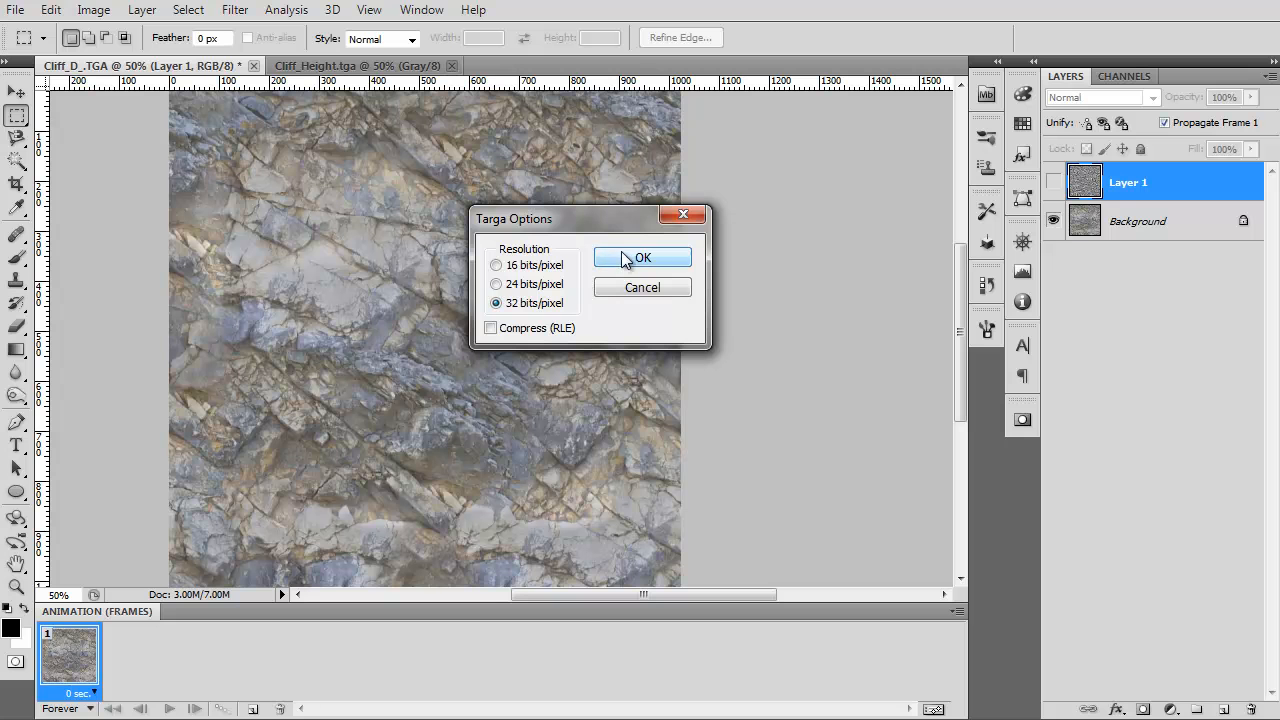
click(640, 258)
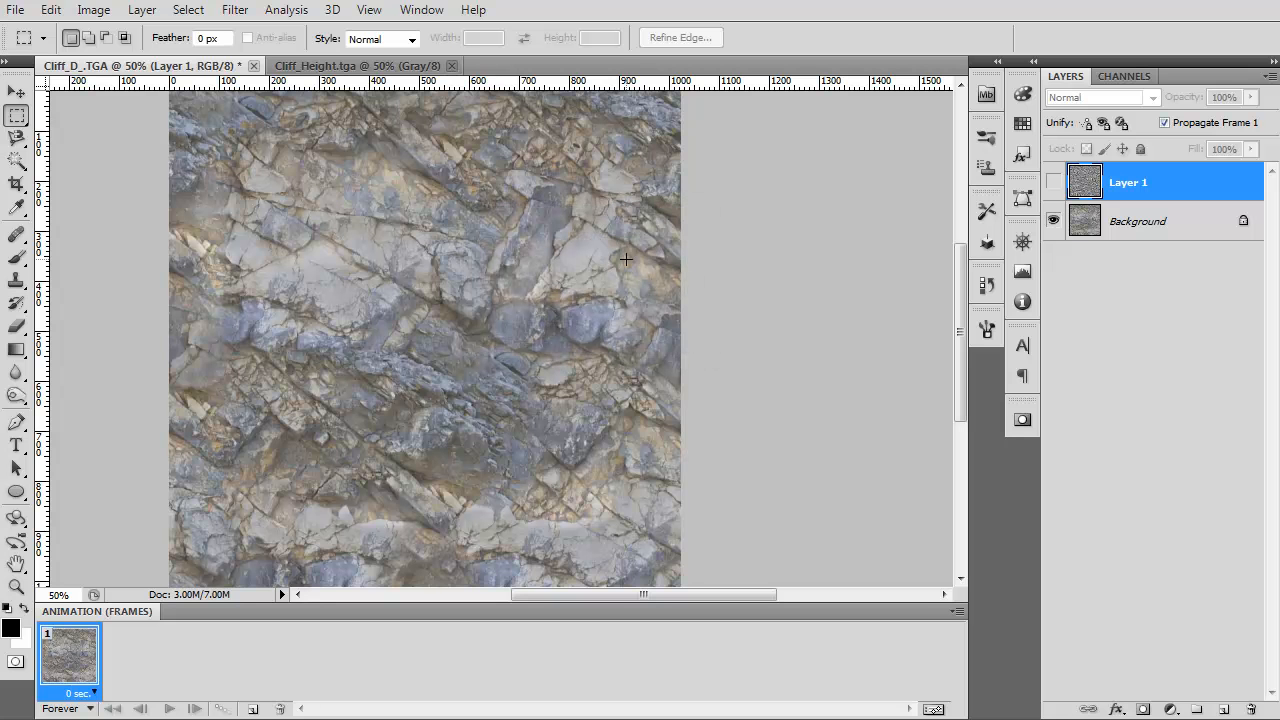
Switch to Unreal Editor and import Cliff_D_.TGA from the Cliff folder on disk into the Cliff Textures folder
key(alt+Tab)
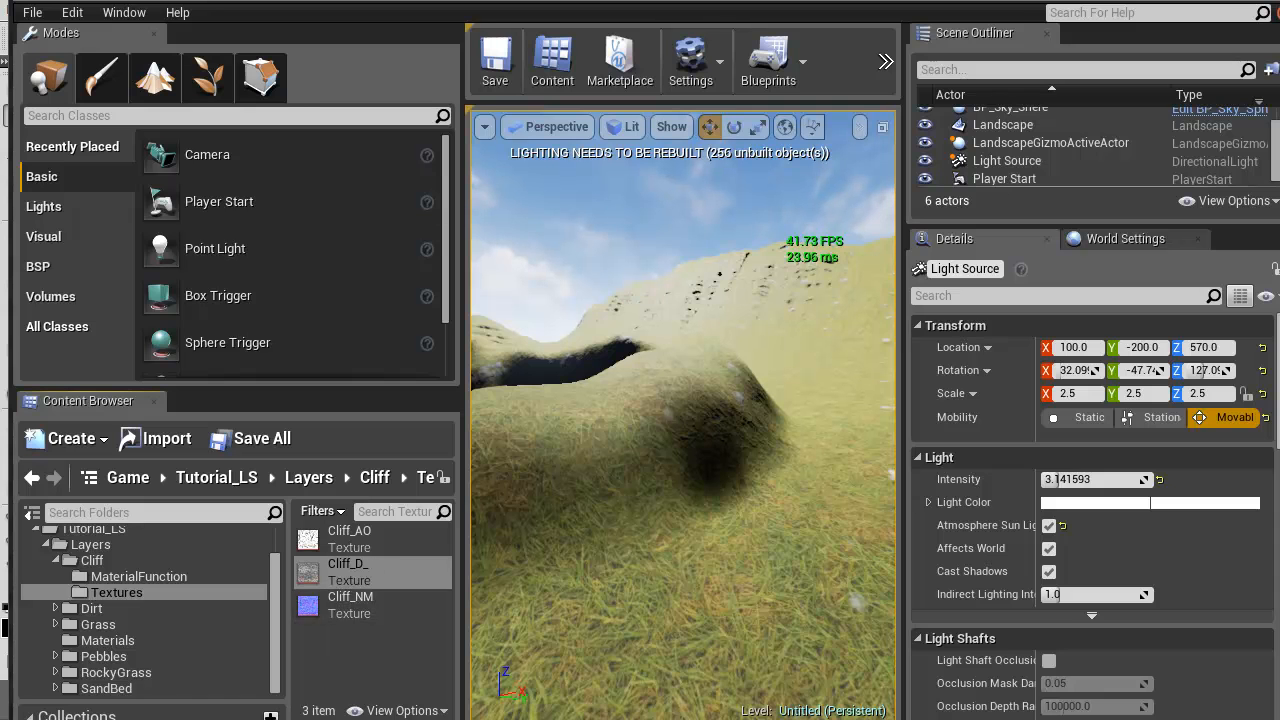
key(alt+Tab)
click(594, 130)
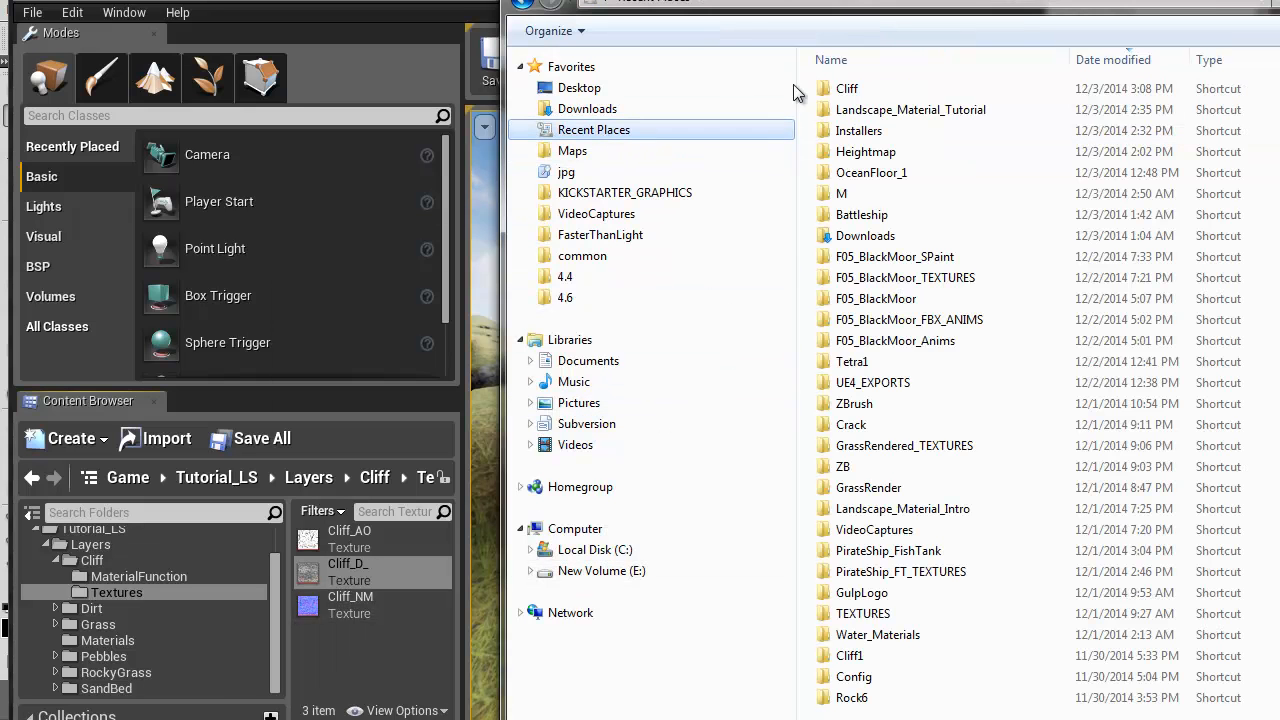
double_click(829, 90)
click(830, 136)
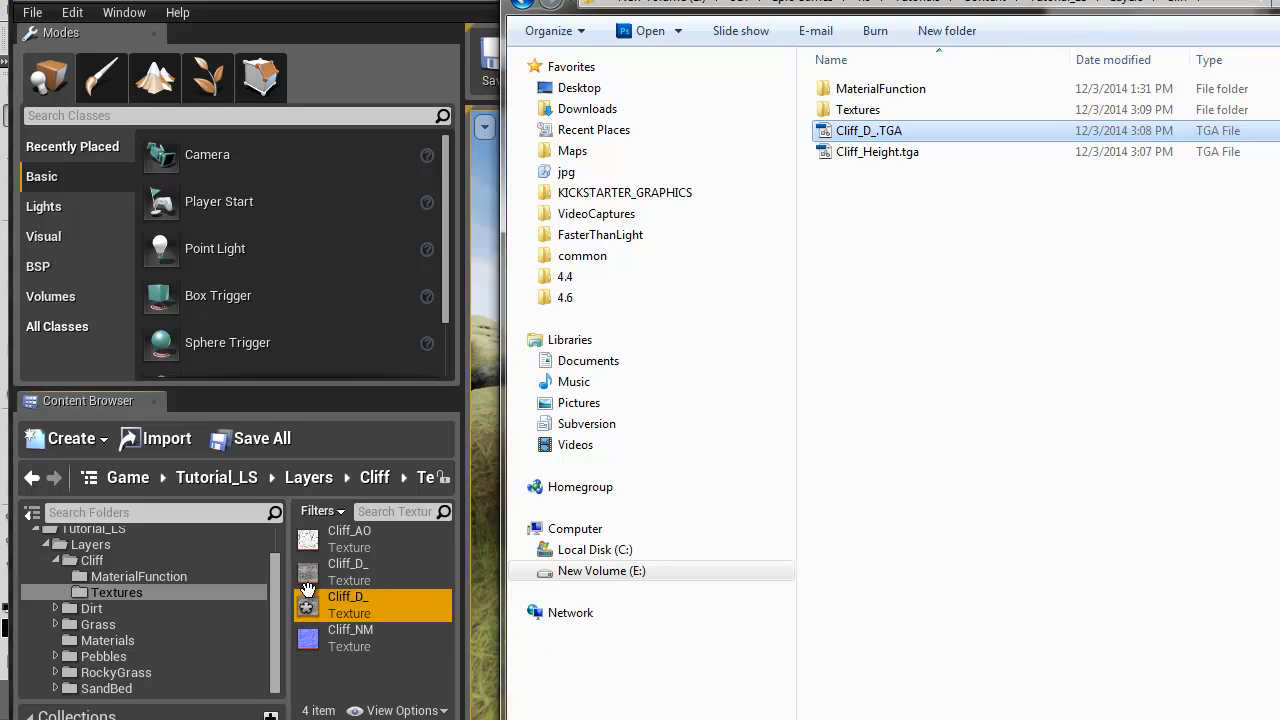
Rename the newly imported cliff texture as Cliff_D_TEST and save the asset
click(309, 573)
click(310, 604)
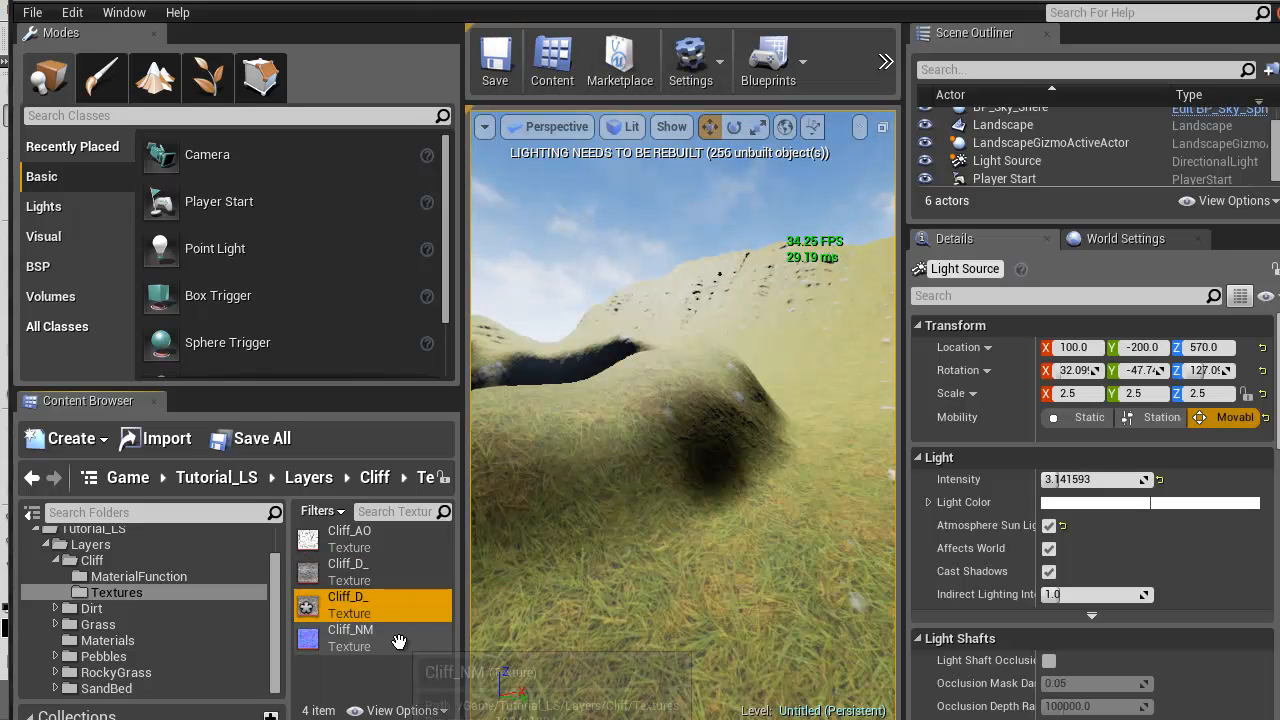
click(358, 598)
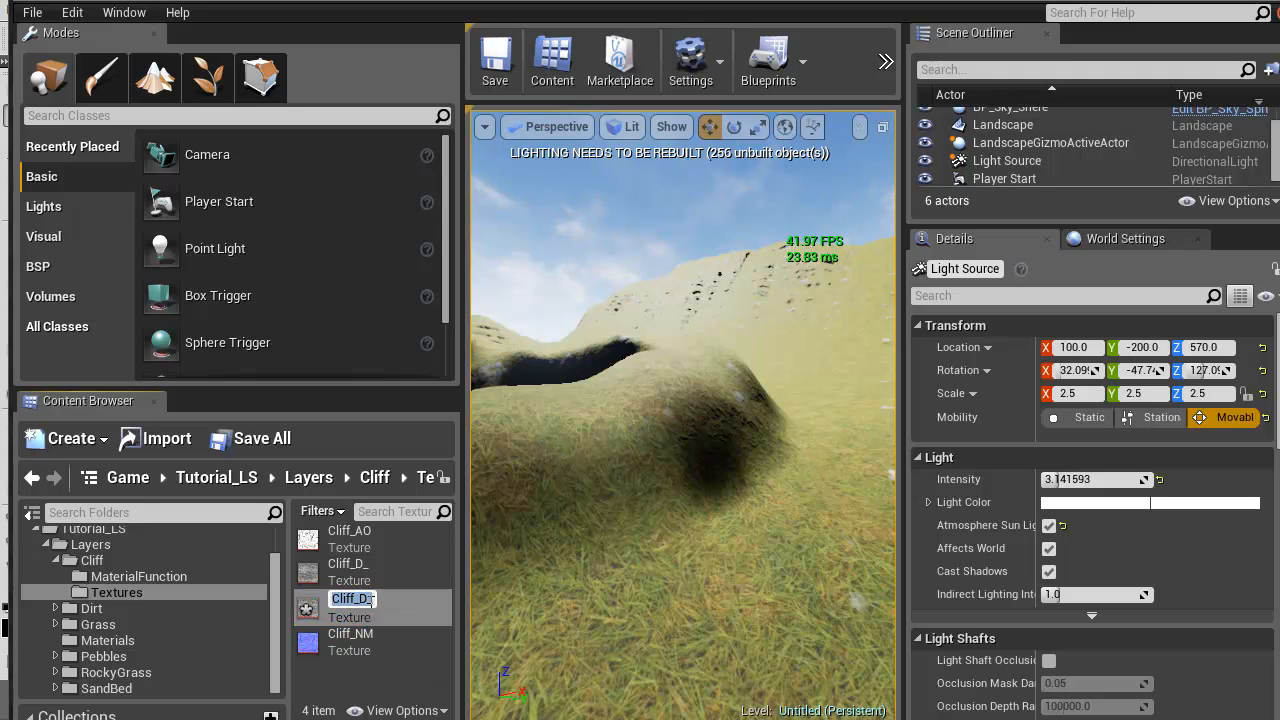
click(374, 600)
text(TEST)
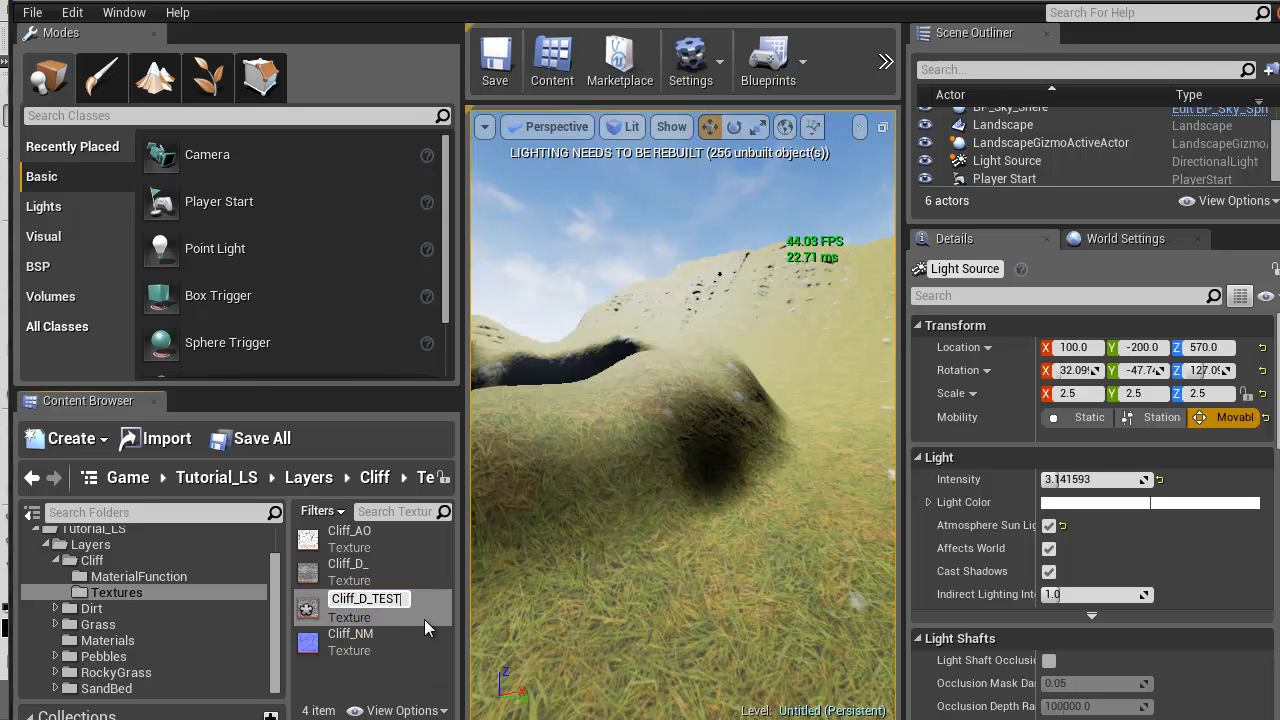
key(Return)
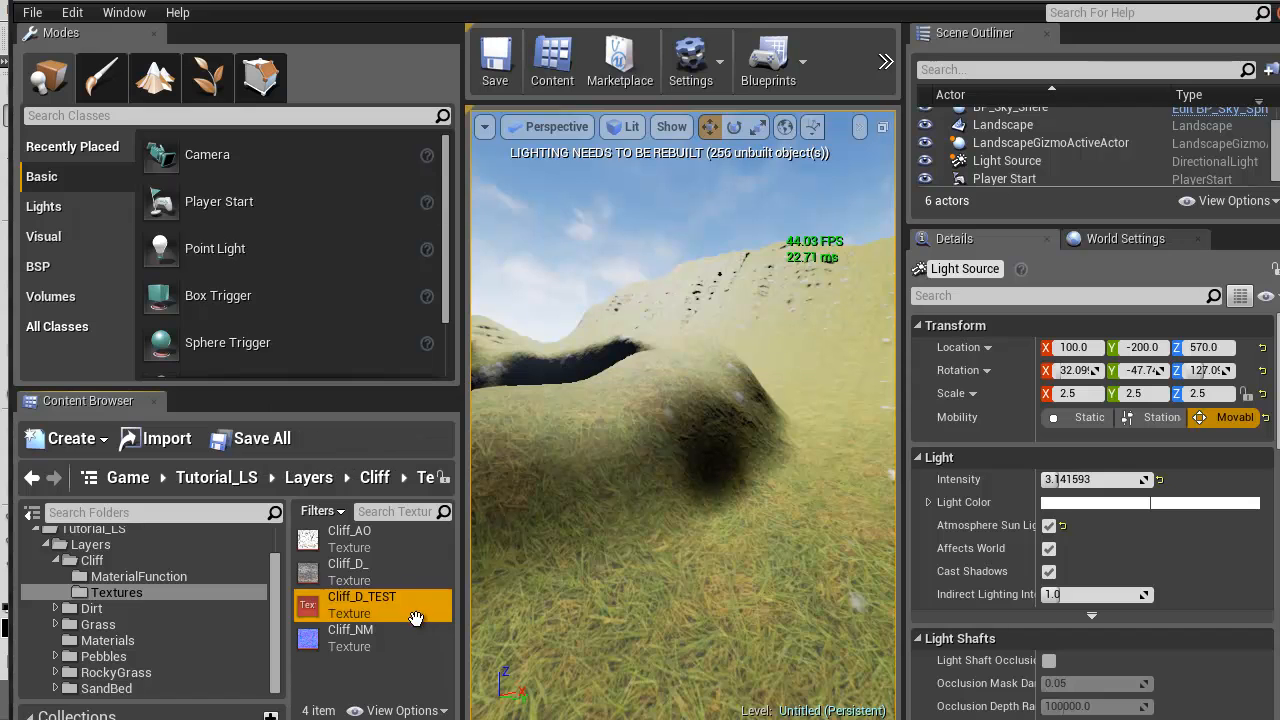
right_click(306, 609)
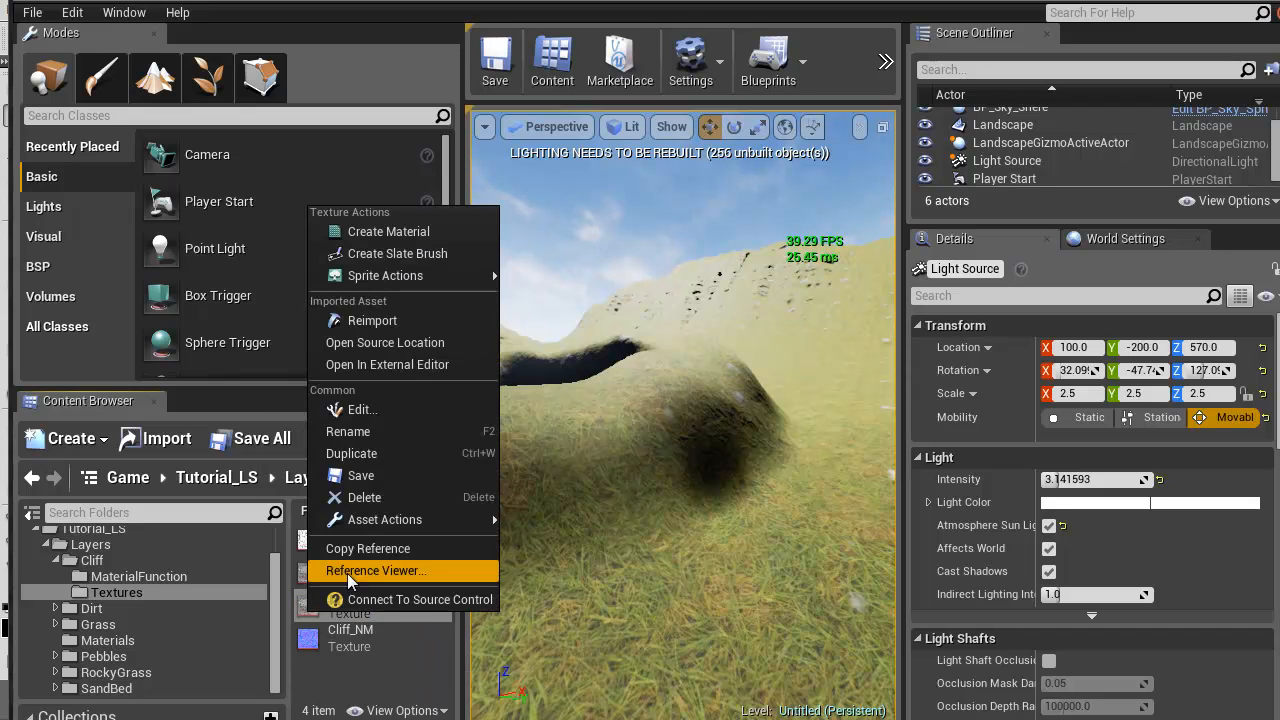
click(360, 478)
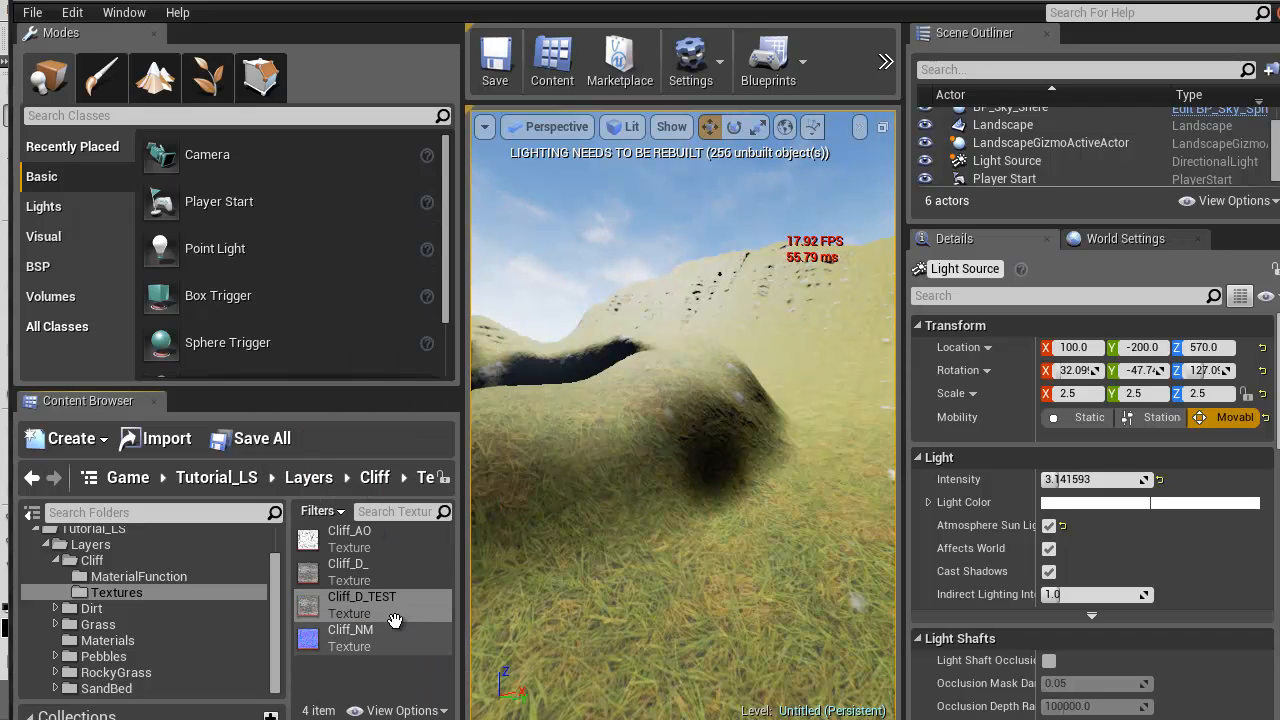
Select the Cliff_D_TEST texture and open the F_Cliff_Layer material function for editing
click(314, 605)
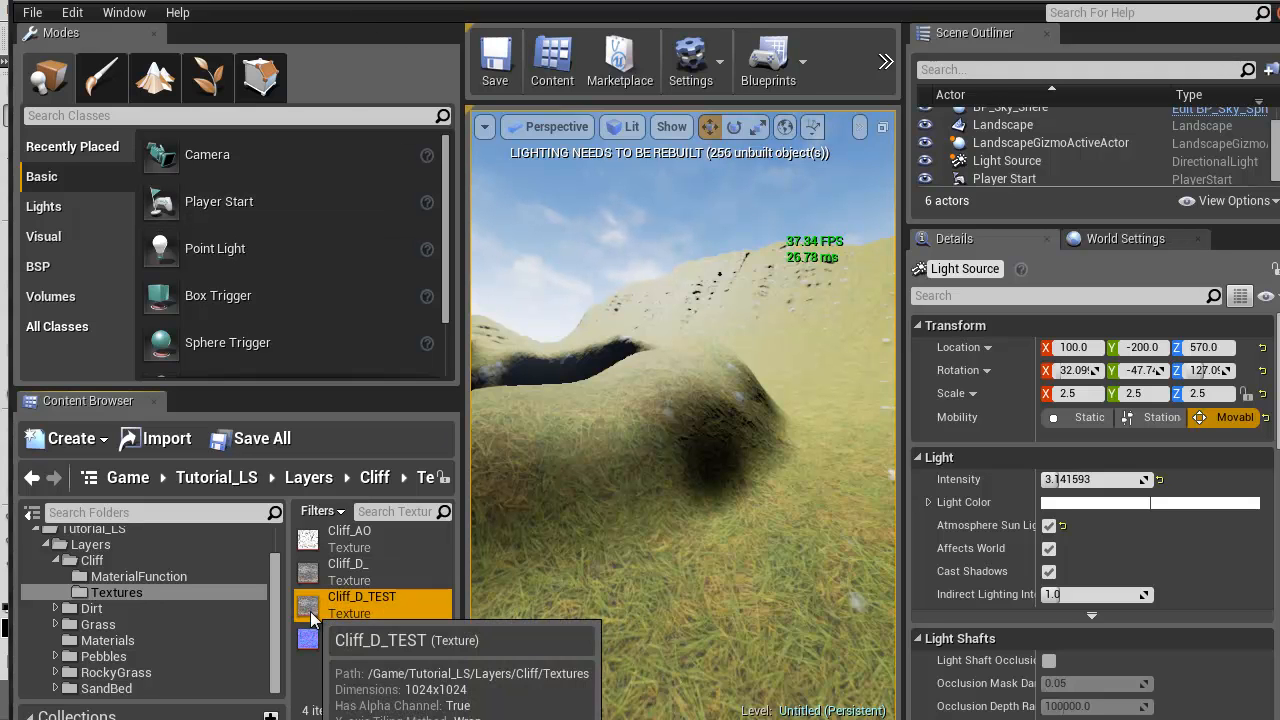
click(106, 574)
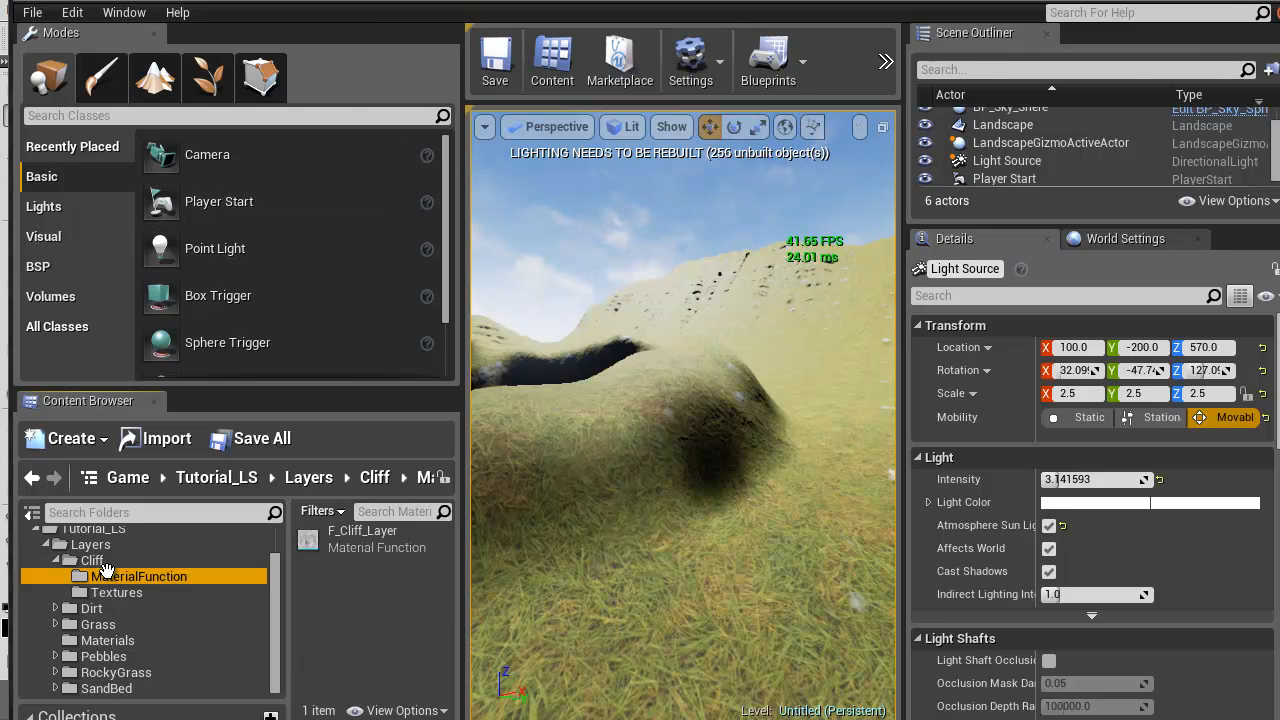
double_click(310, 545)
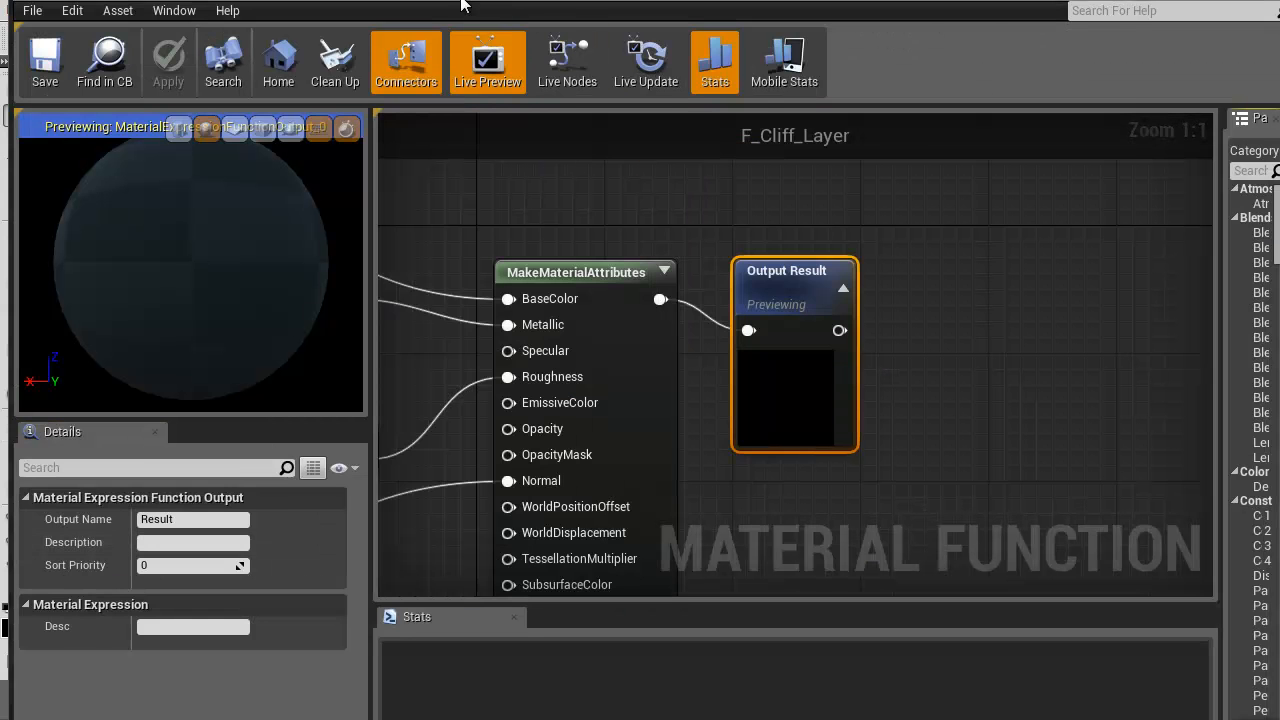
Select Cliff_D_TEST in the Cliff Textures folder and assign it to the LargeSize Texture Object in F_Cliff_Layer
click(208, 2)
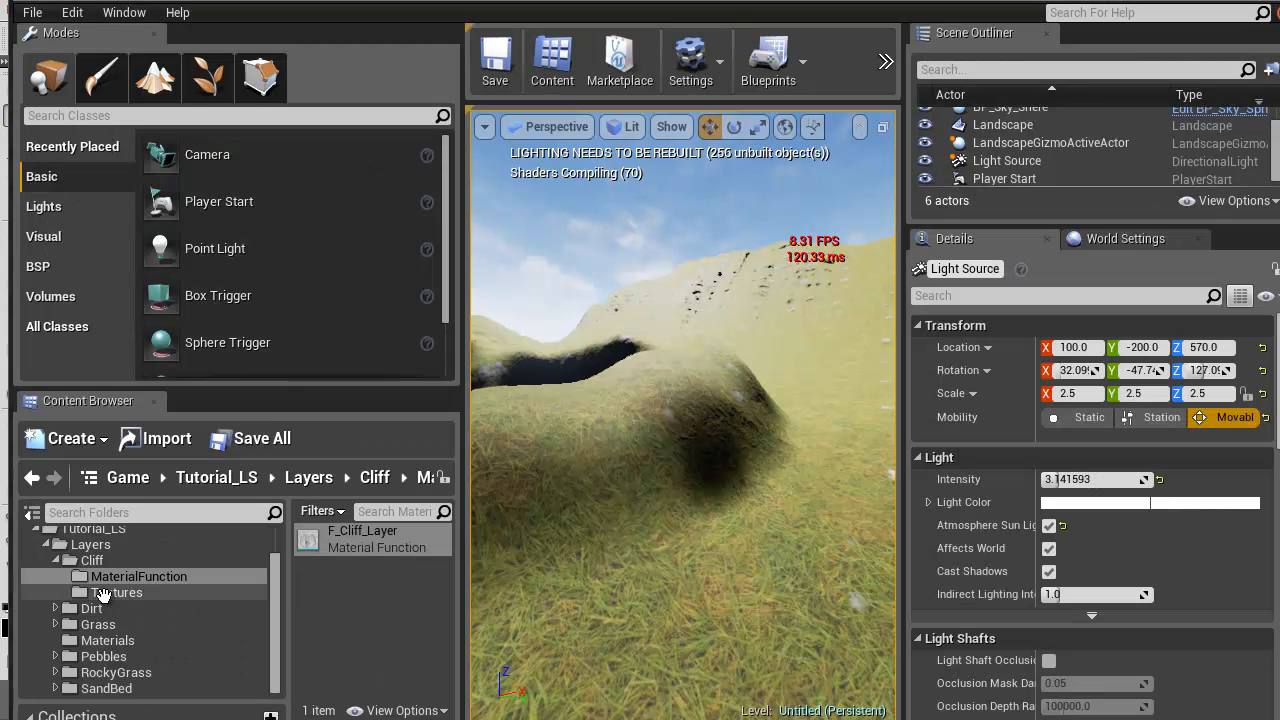
click(105, 593)
click(310, 603)
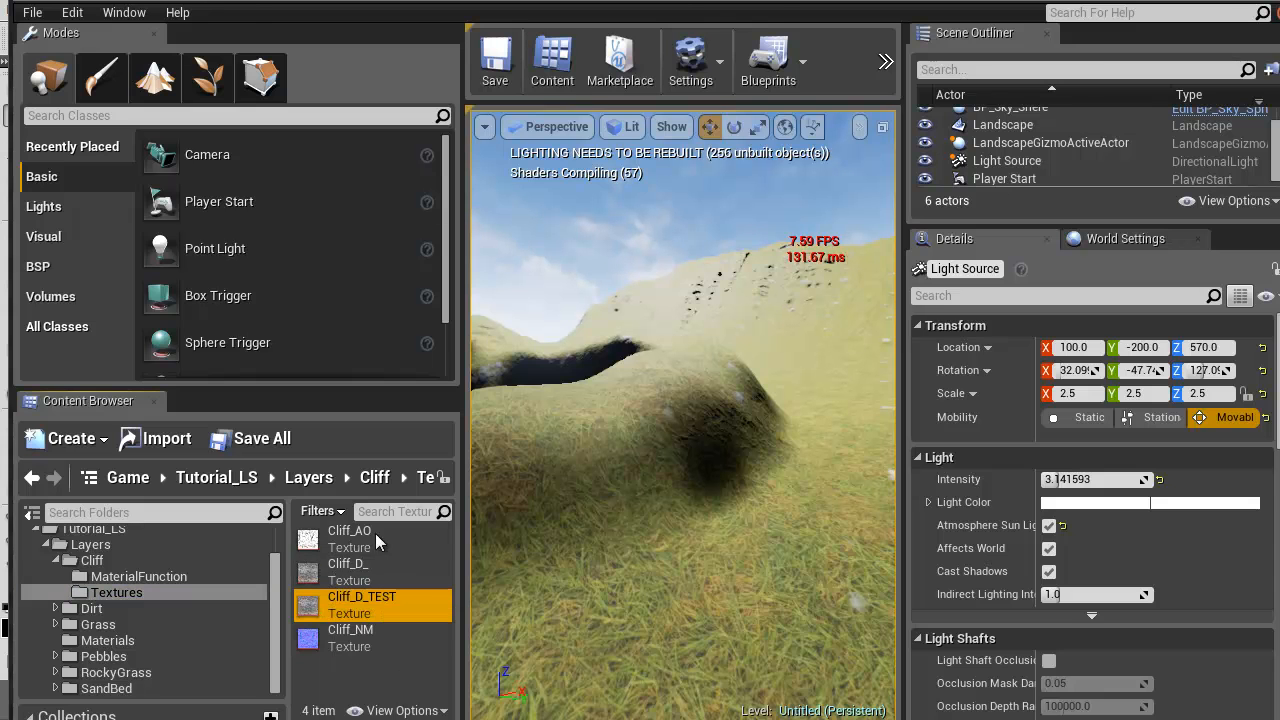
click(735, 8)
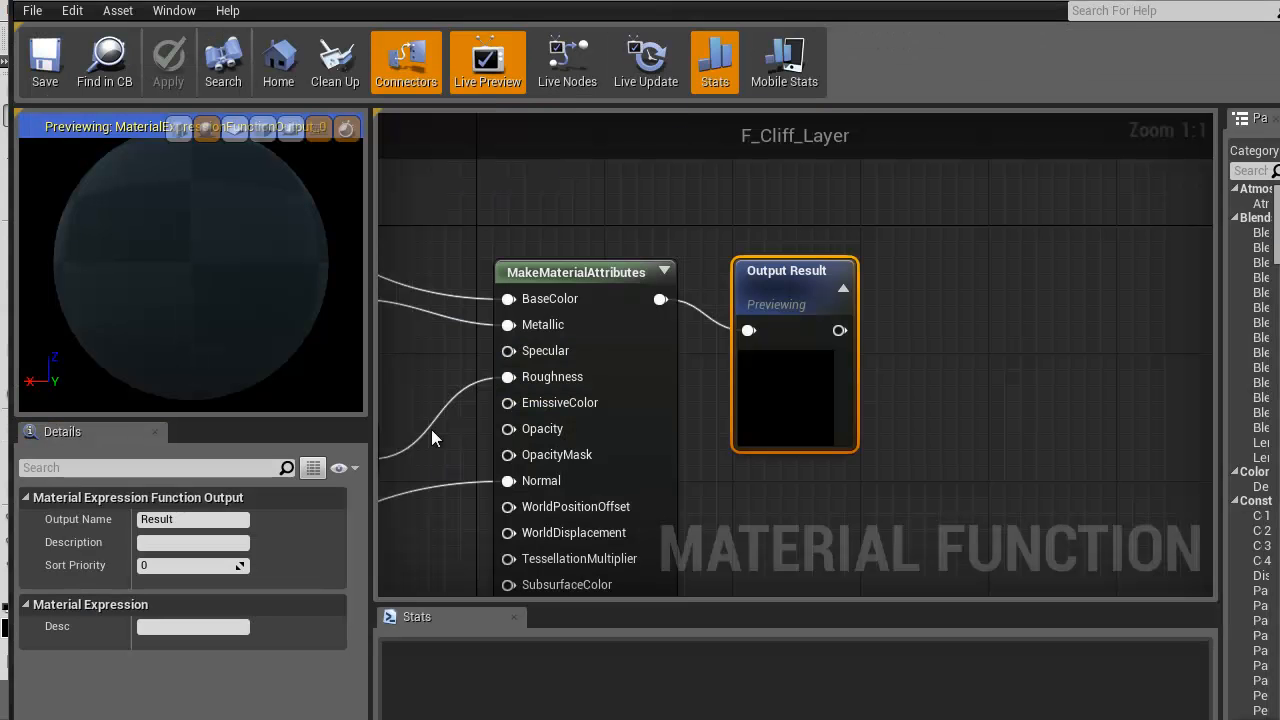
right_drag(430, 386, 830, 324)
scroll(609, 422, down, 6)
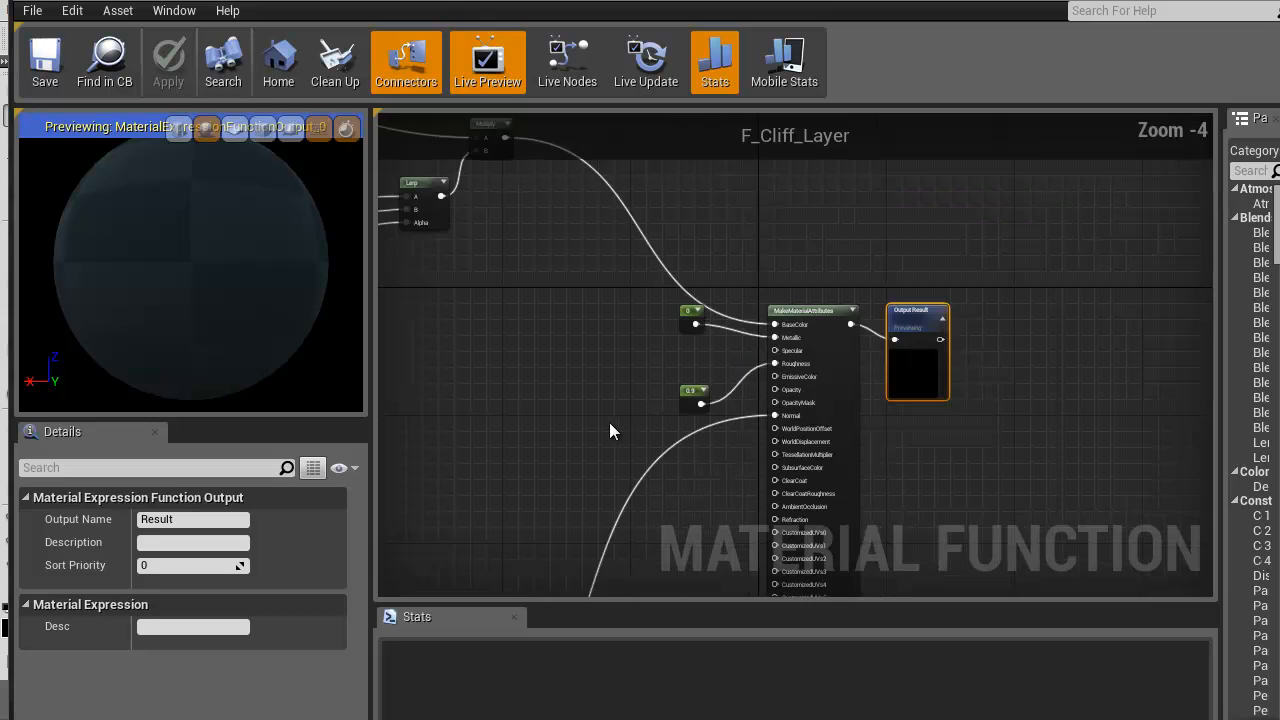
right_drag(566, 391, 815, 360)
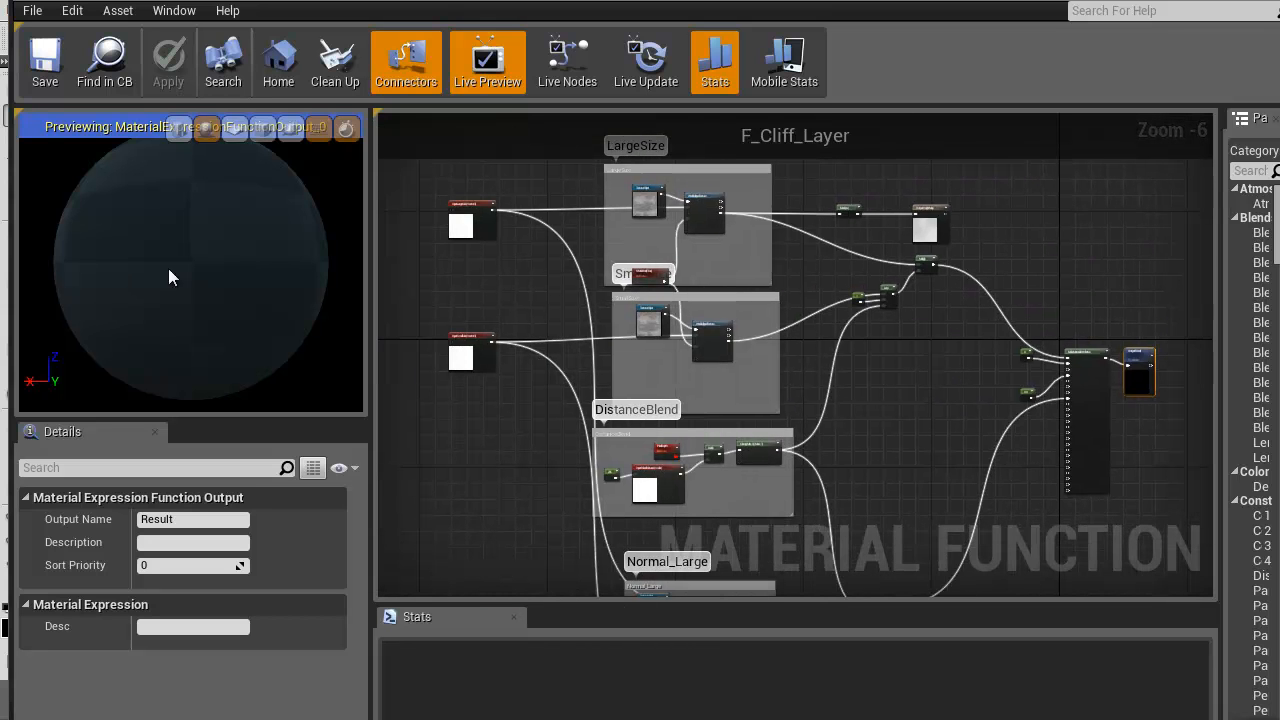
right_drag(615, 226, 583, 329)
scroll(622, 314, up, 3)
click(618, 310)
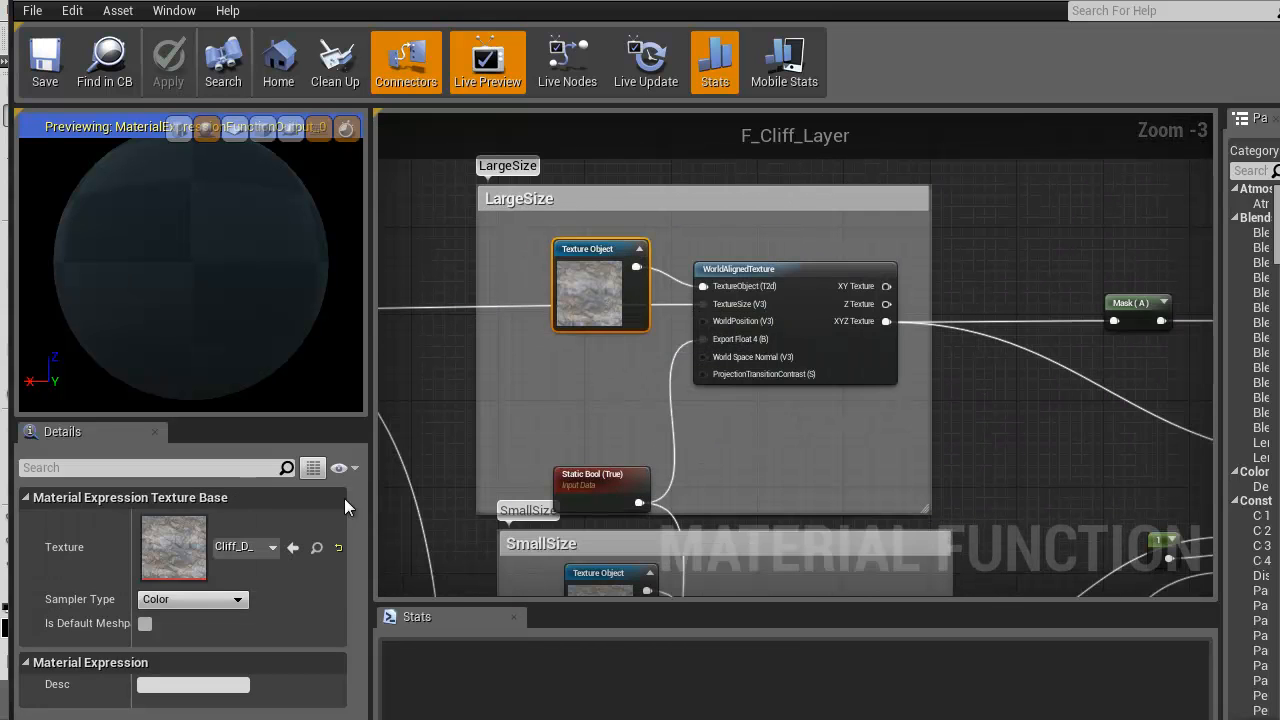
click(292, 547)
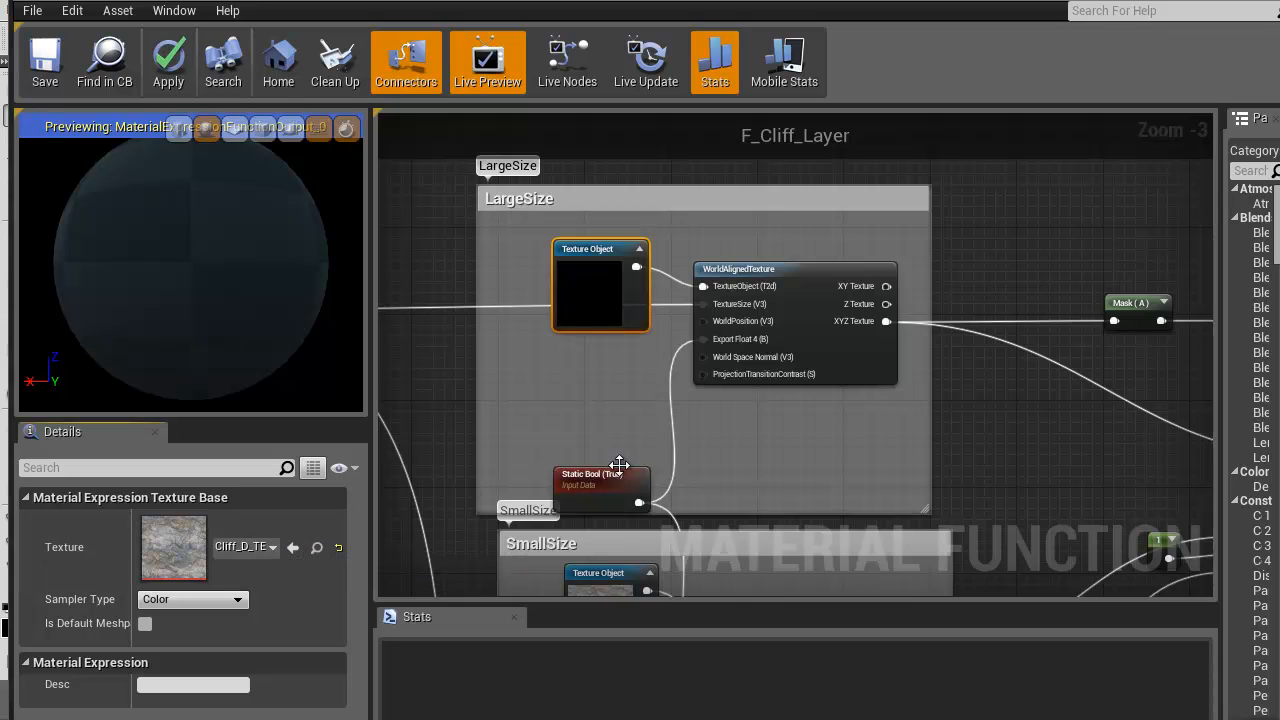
Assign Cliff_D_TEST to the SmallSize Texture Object and inspect the cliff layer on the preview sphere
right_drag(606, 410, 596, 242)
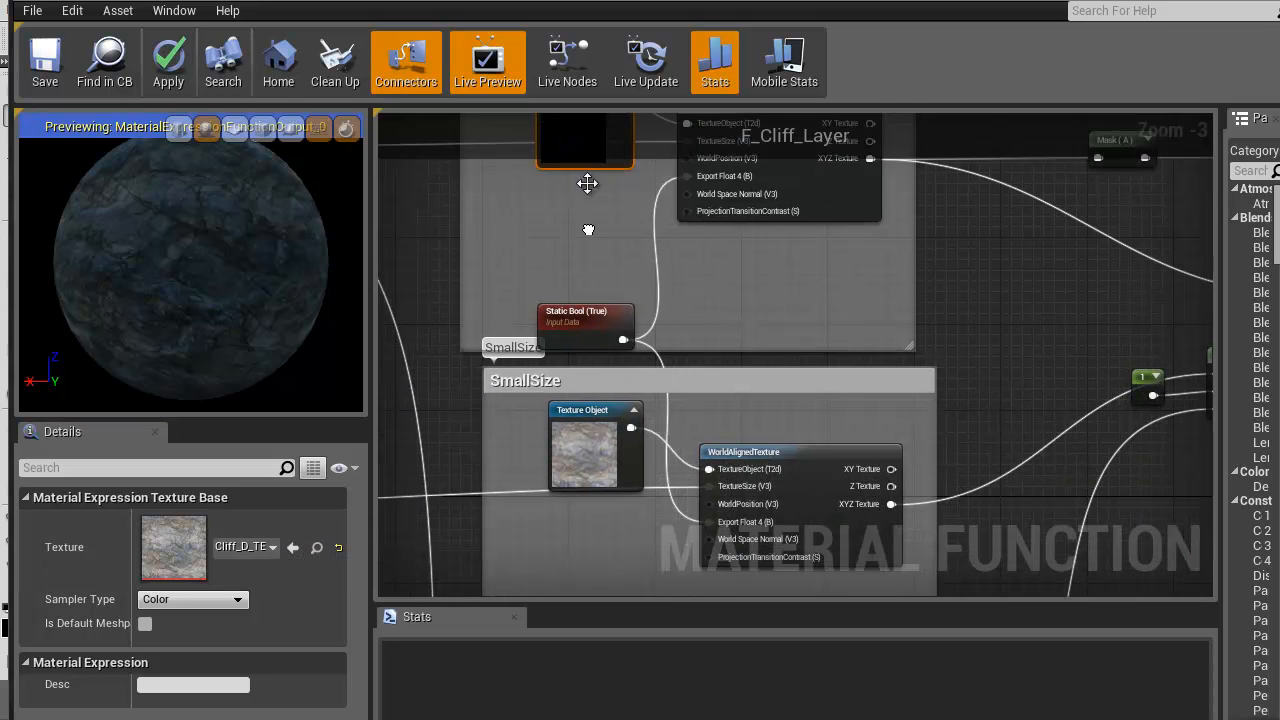
click(579, 458)
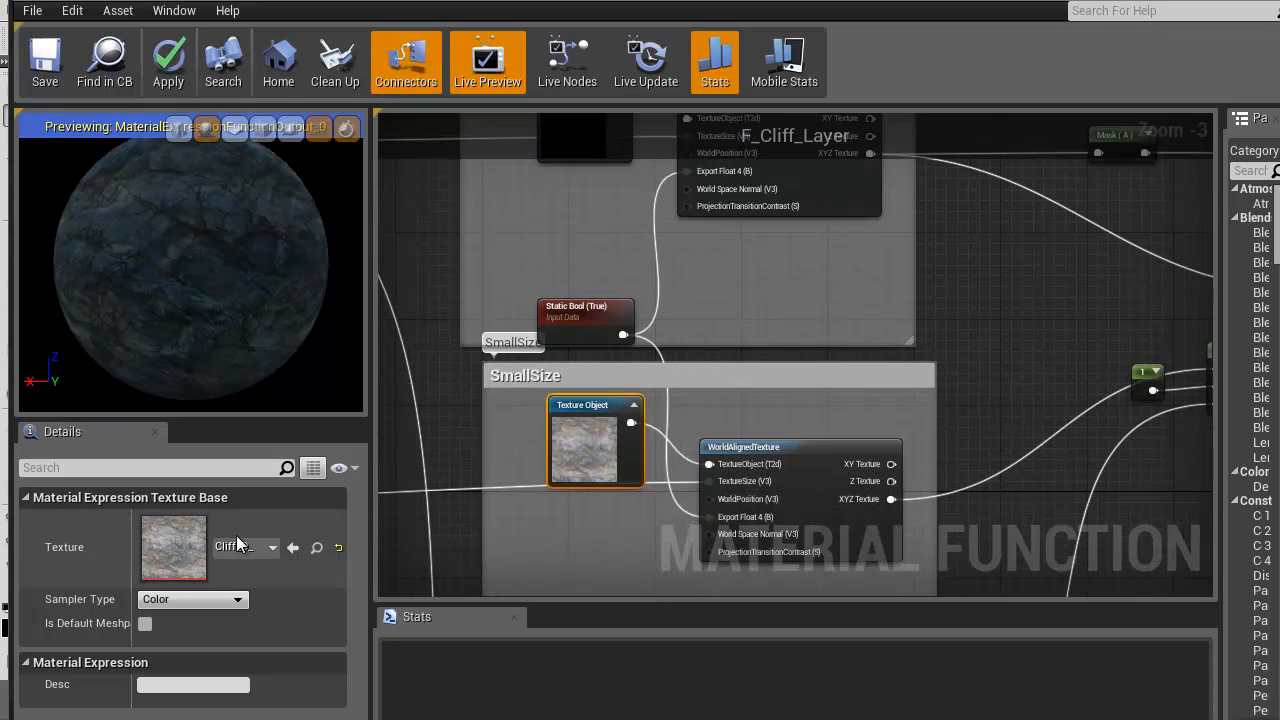
click(292, 547)
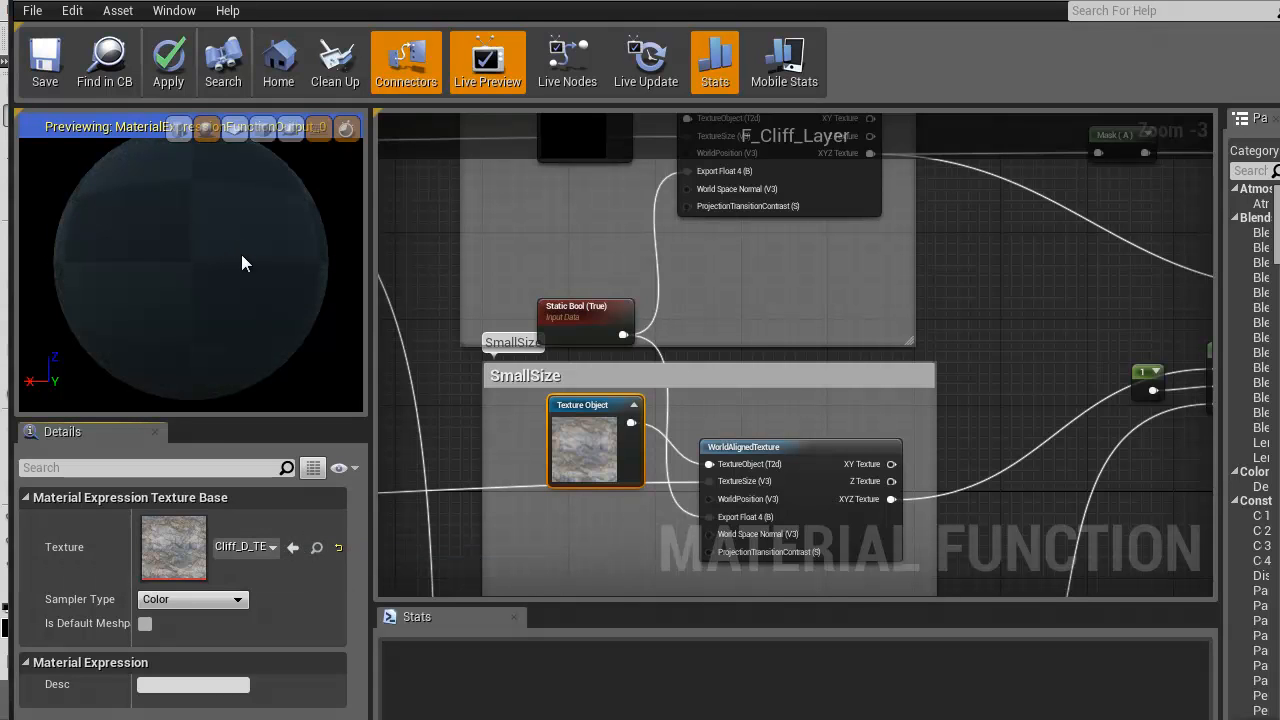
scroll(200, 285, down, 3)
scroll(165, 308, up, 5)
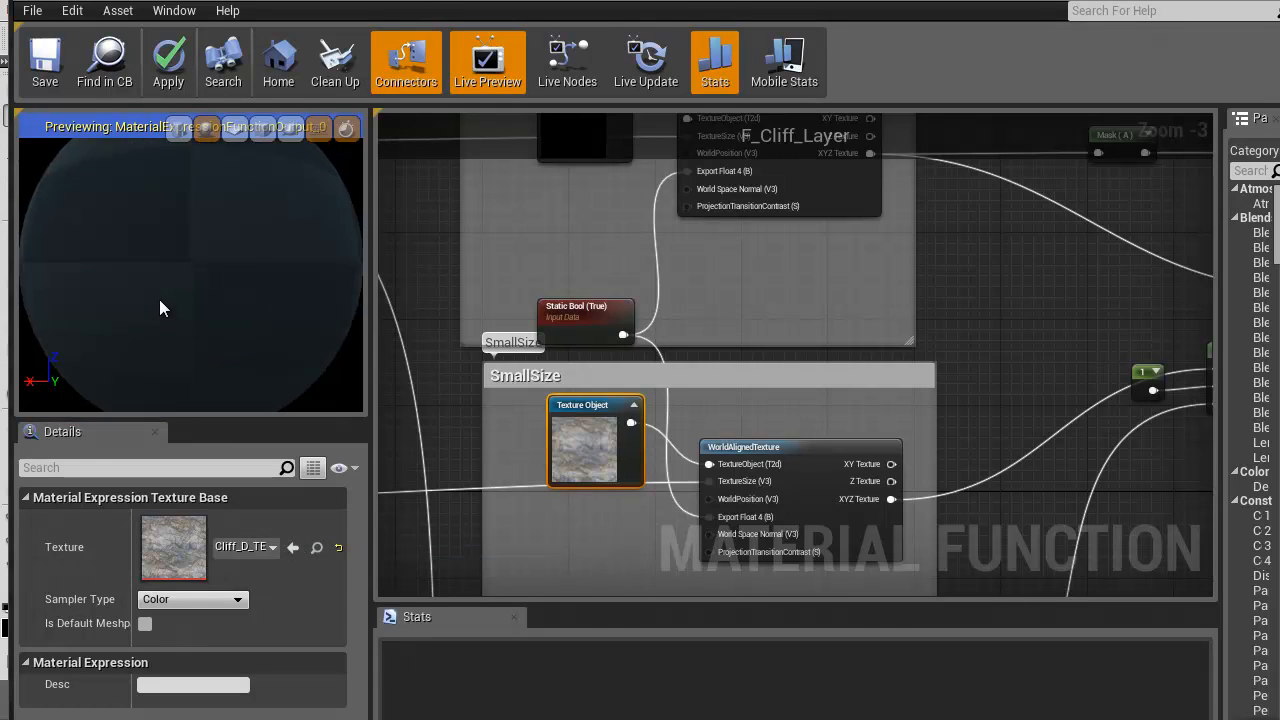
scroll(159, 299, down, 5)
drag(242, 236, 4, 305)
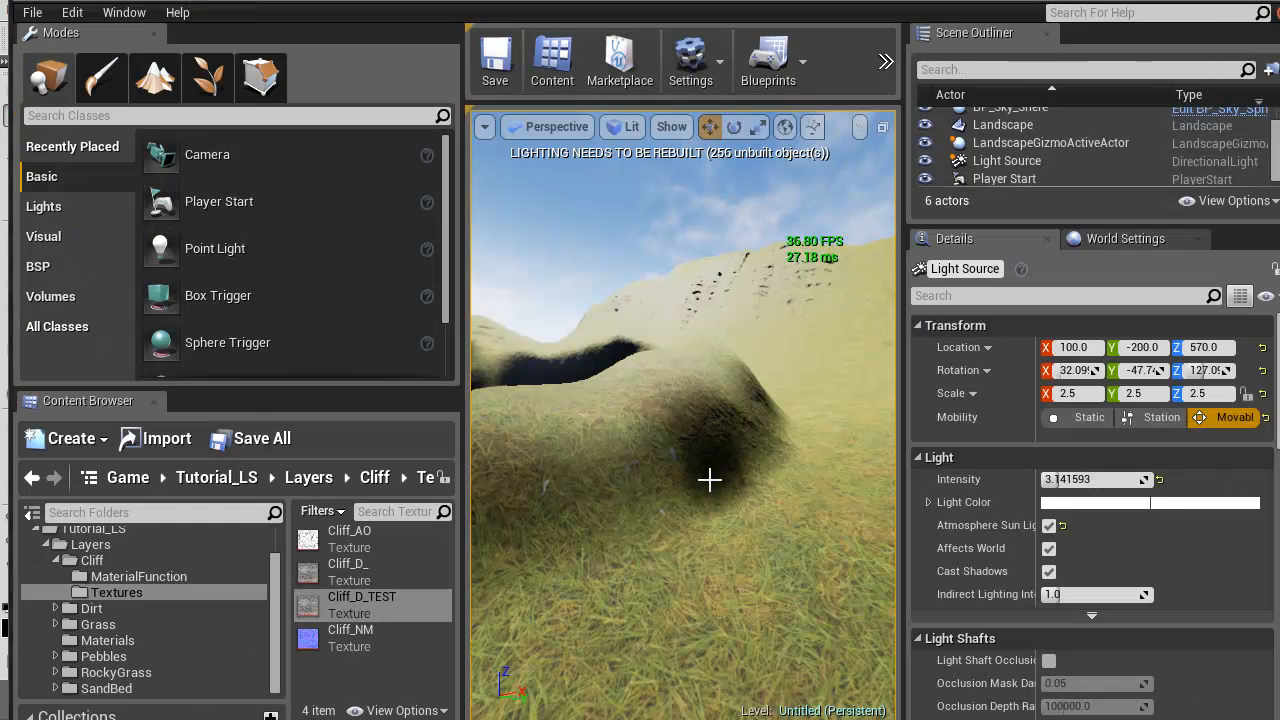
Make the MI_Landscape1 window narrower and taller, and widen the level viewport so both fit side by side
scroll(647, 498, up, 2)
right_drag(647, 498, 685, 508)
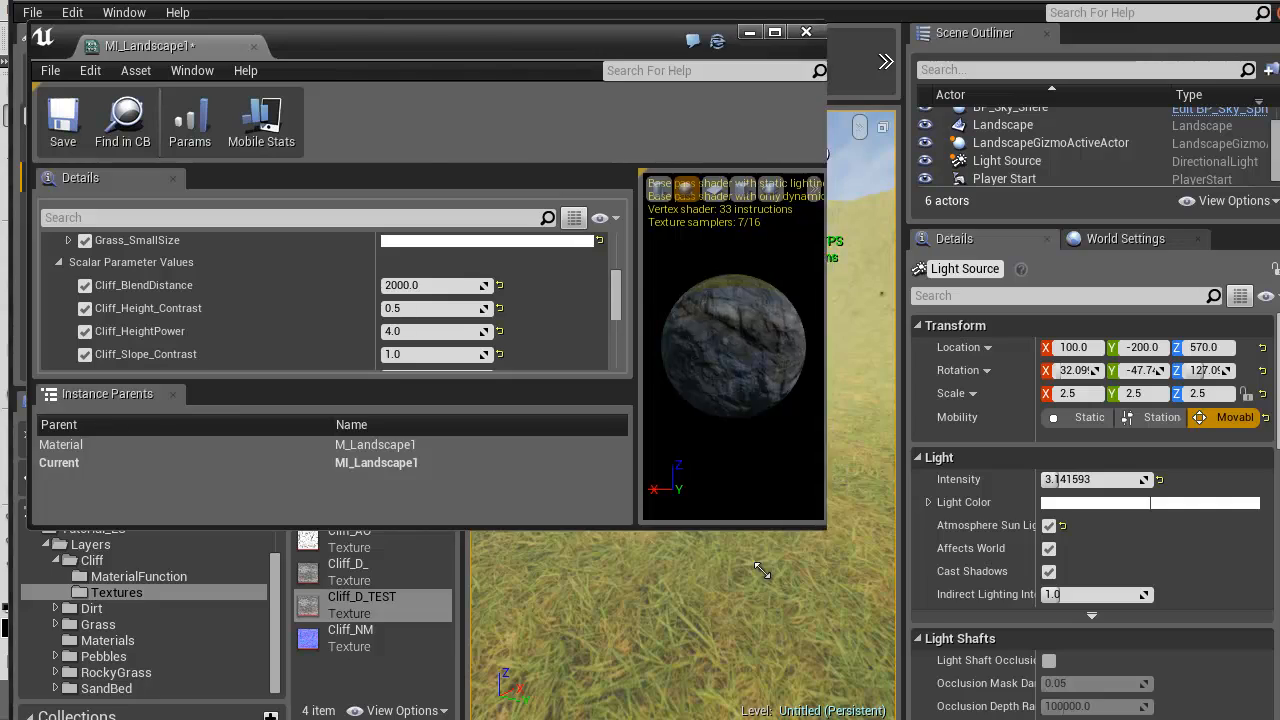
drag(834, 531, 530, 715)
drag(903, 529, 1188, 529)
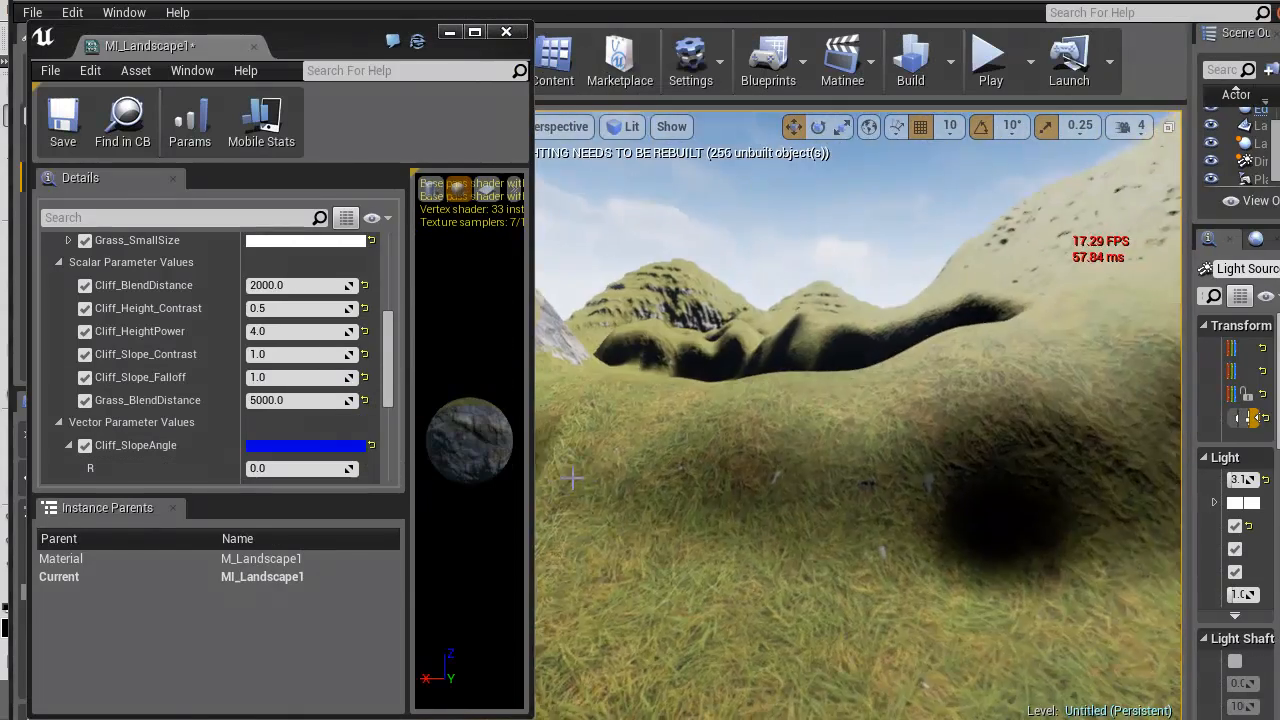
With the rocky hillside in view, try a Cliff_Slope_Falloff of 0.5 in MI_Landscape1 and change it to 1.25
right_drag(571, 478, 133, 447)
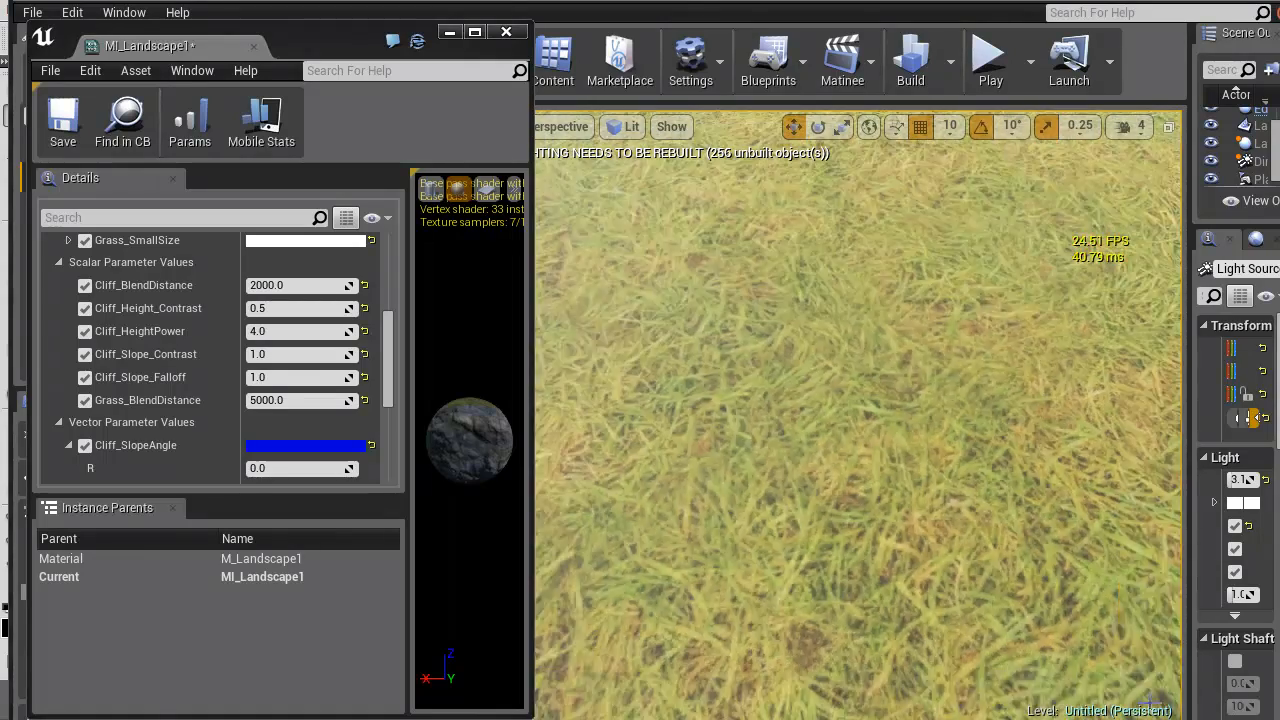
right_drag(1149, 701, 1147, 694)
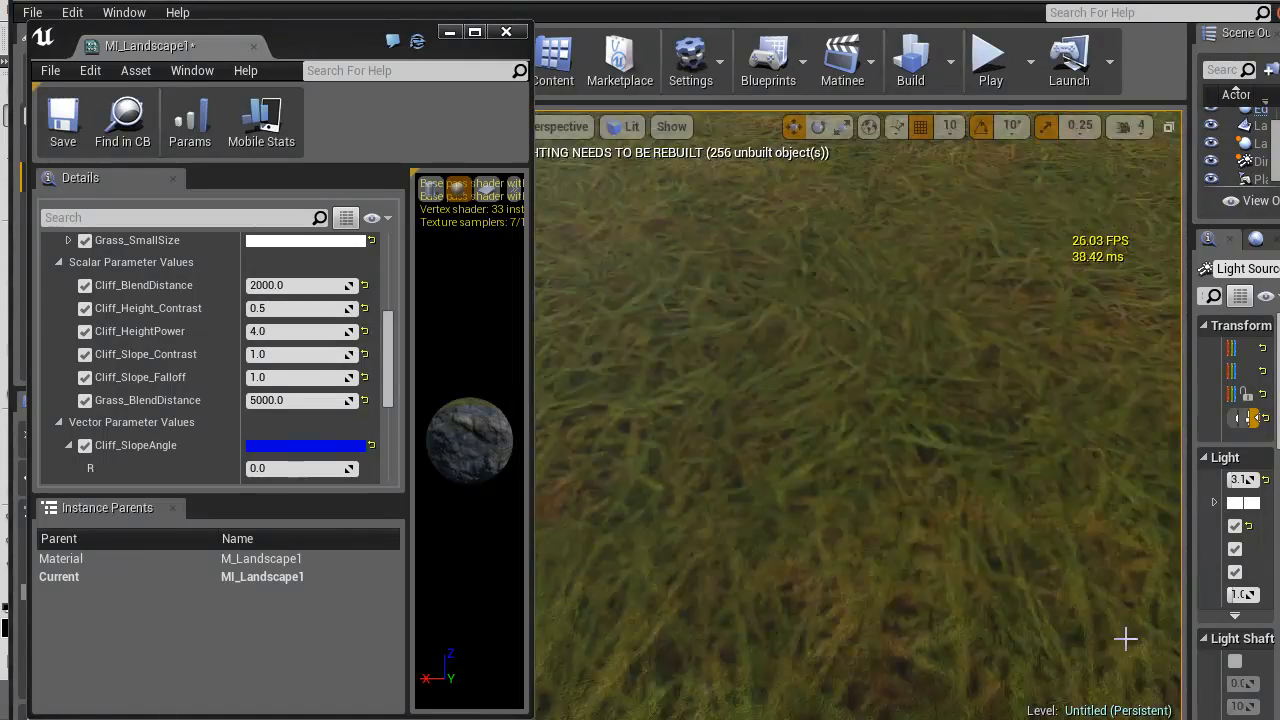
right_drag(1125, 639, 1279, 480)
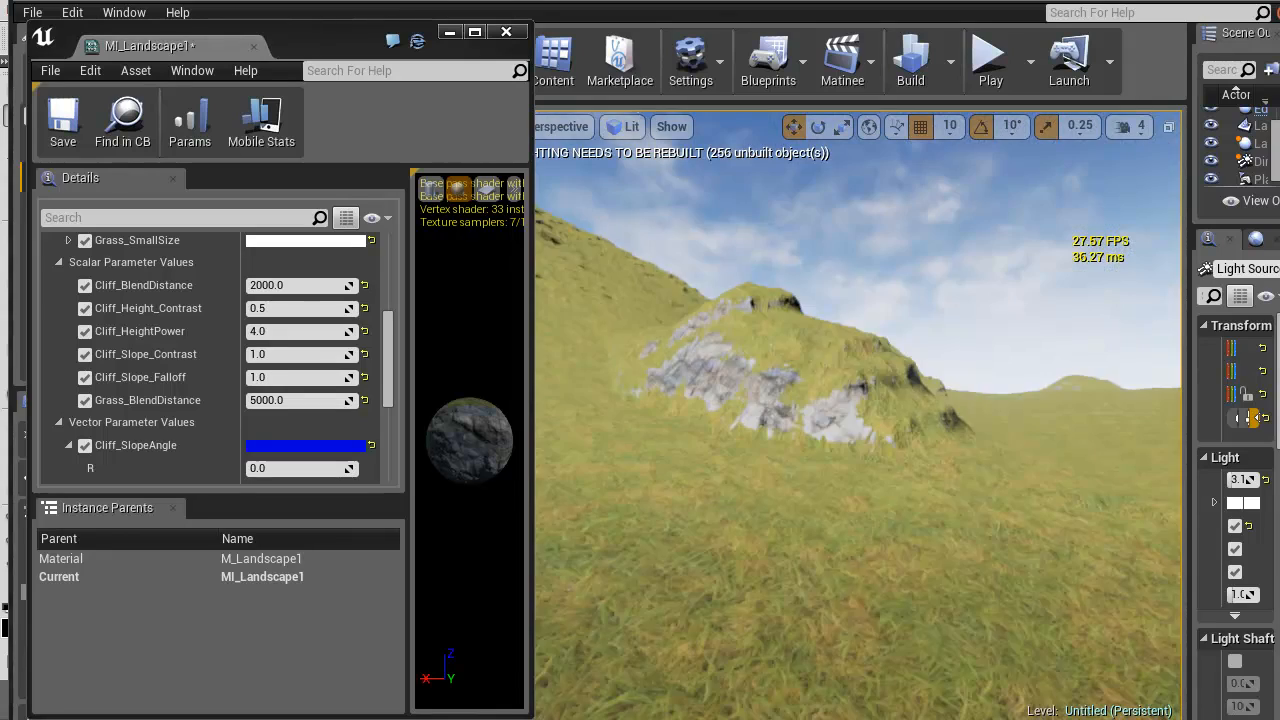
key(w)
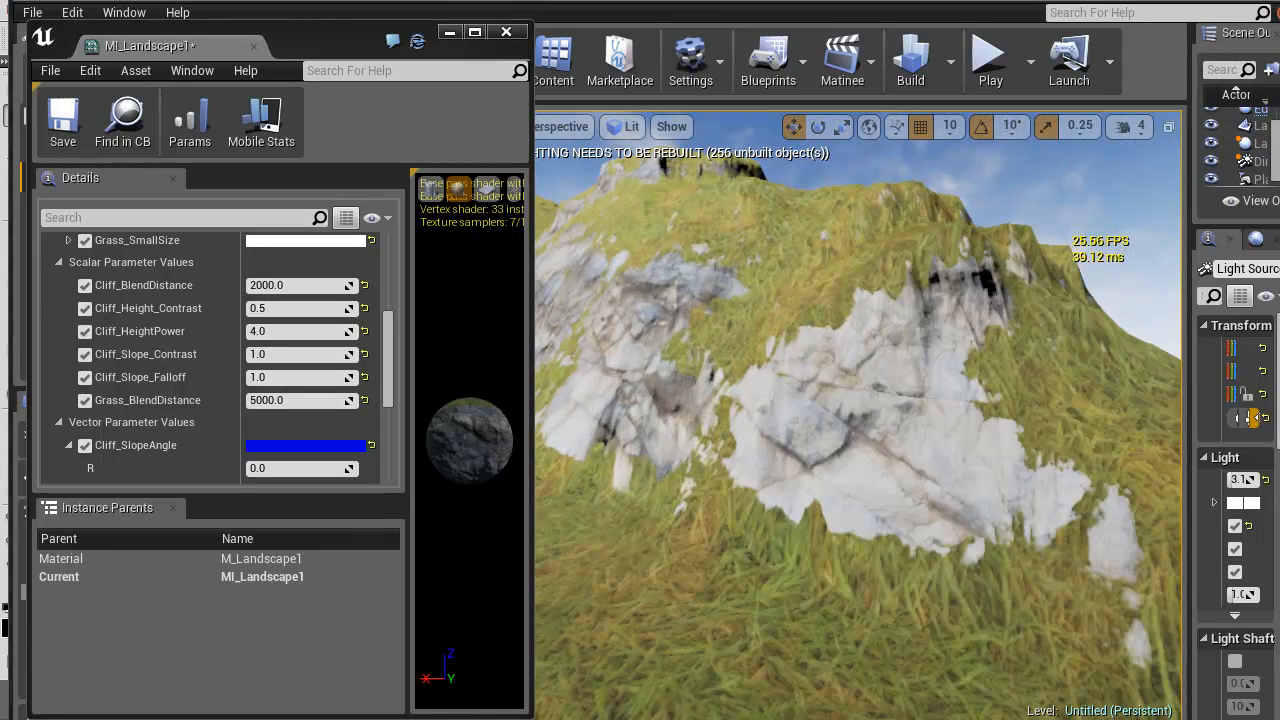
key(w)
key(s)
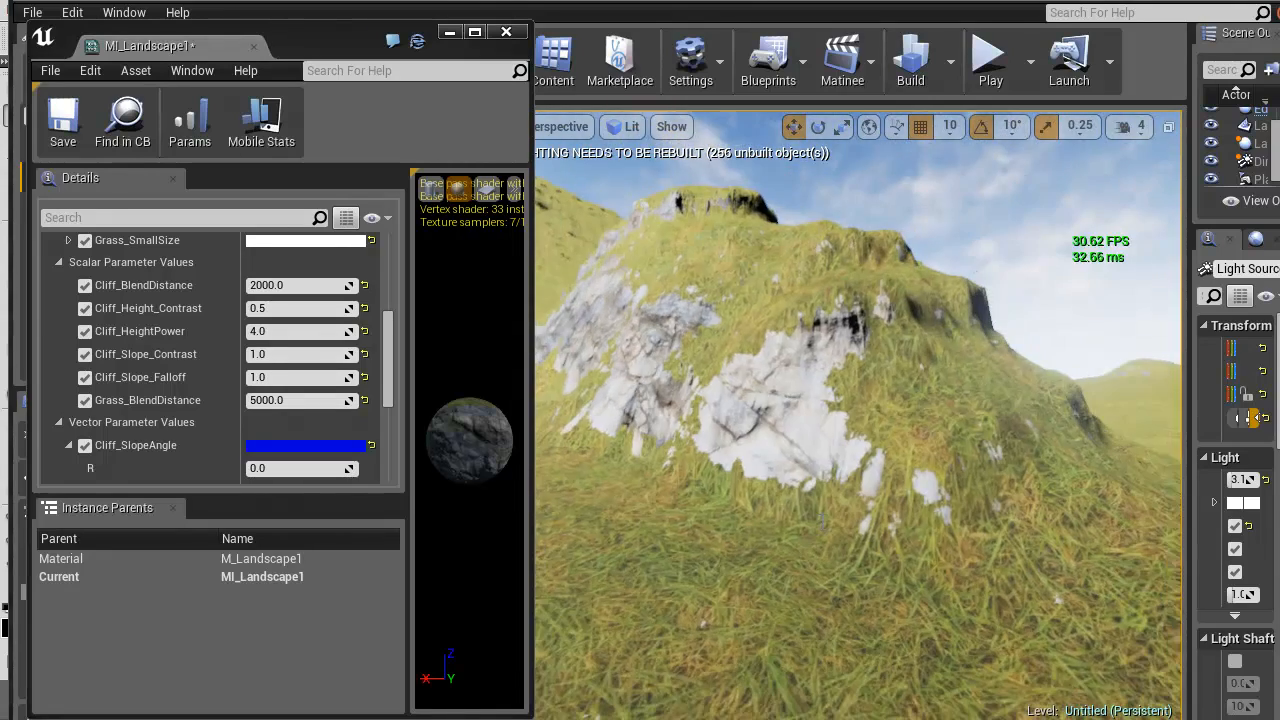
click(294, 378)
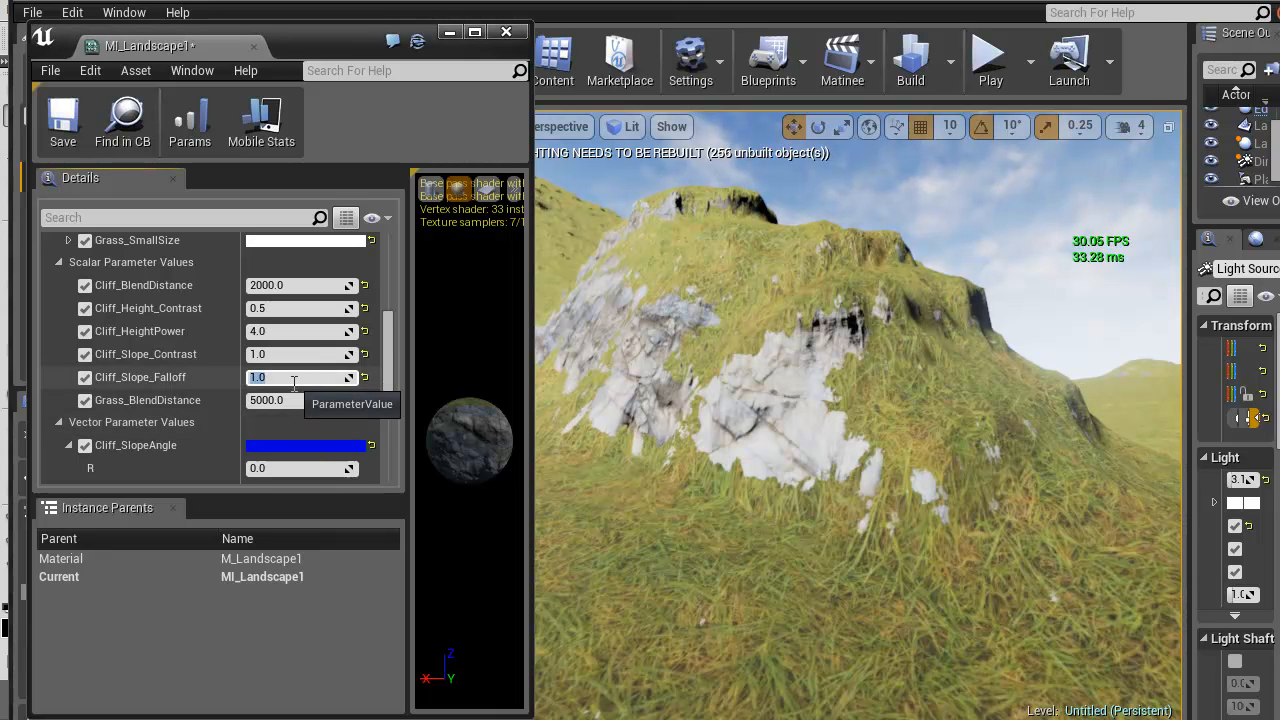
text(.5)
key(Return)
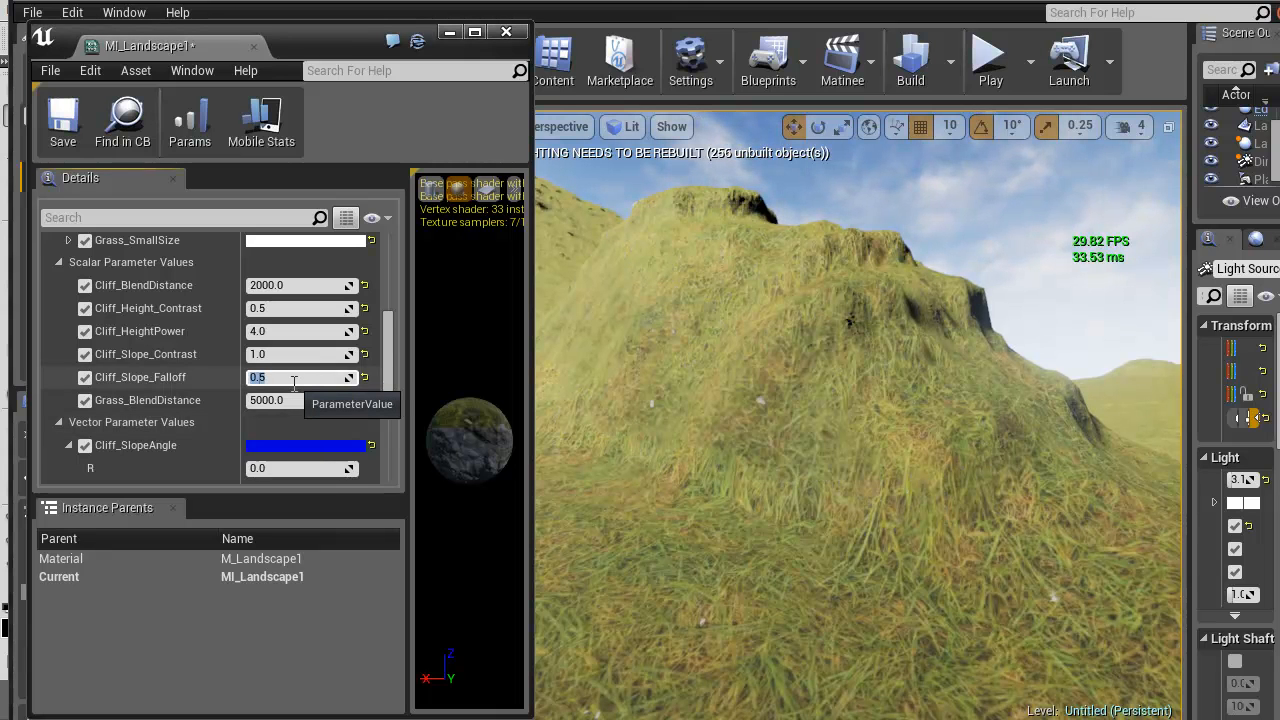
text(1.25)
key(Return)
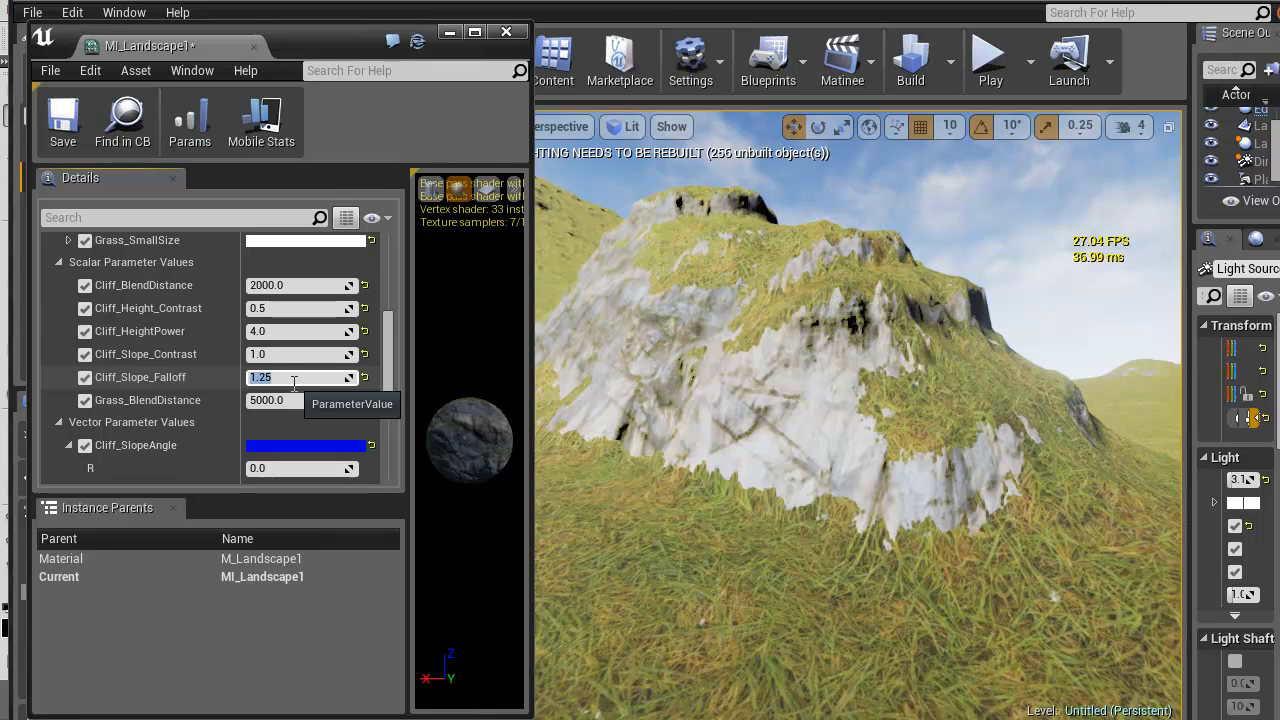
Set the Cliff_Slope_Falloff parameter of the landscape material instance to 2
text(2)
key(Return)
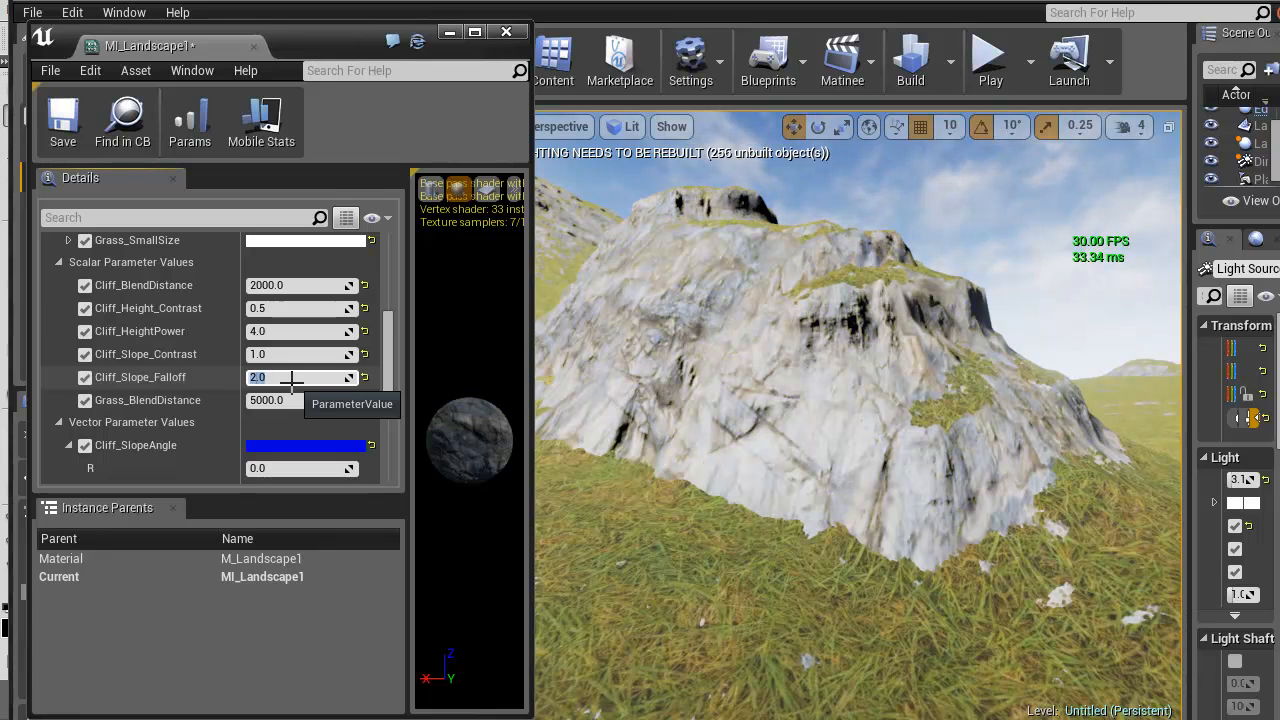
mouse_move(851, 490)
right_down()
mouse_move(750, 514)
mouse_move(777, 526)
mouse_move(856, 515)
right_up()
Try Cliff_Height_Contrast at 1 and 4, then lower it gradually to about 0.52
click(316, 306)
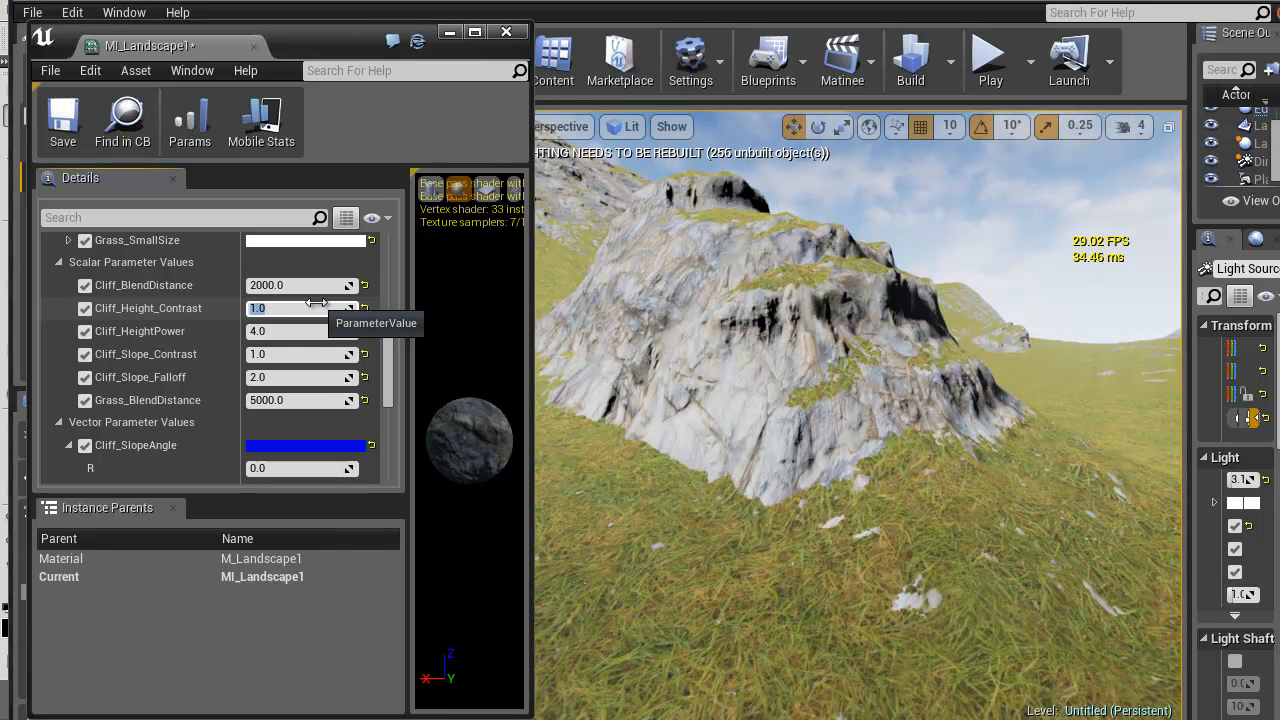
text(4)
key(Return)
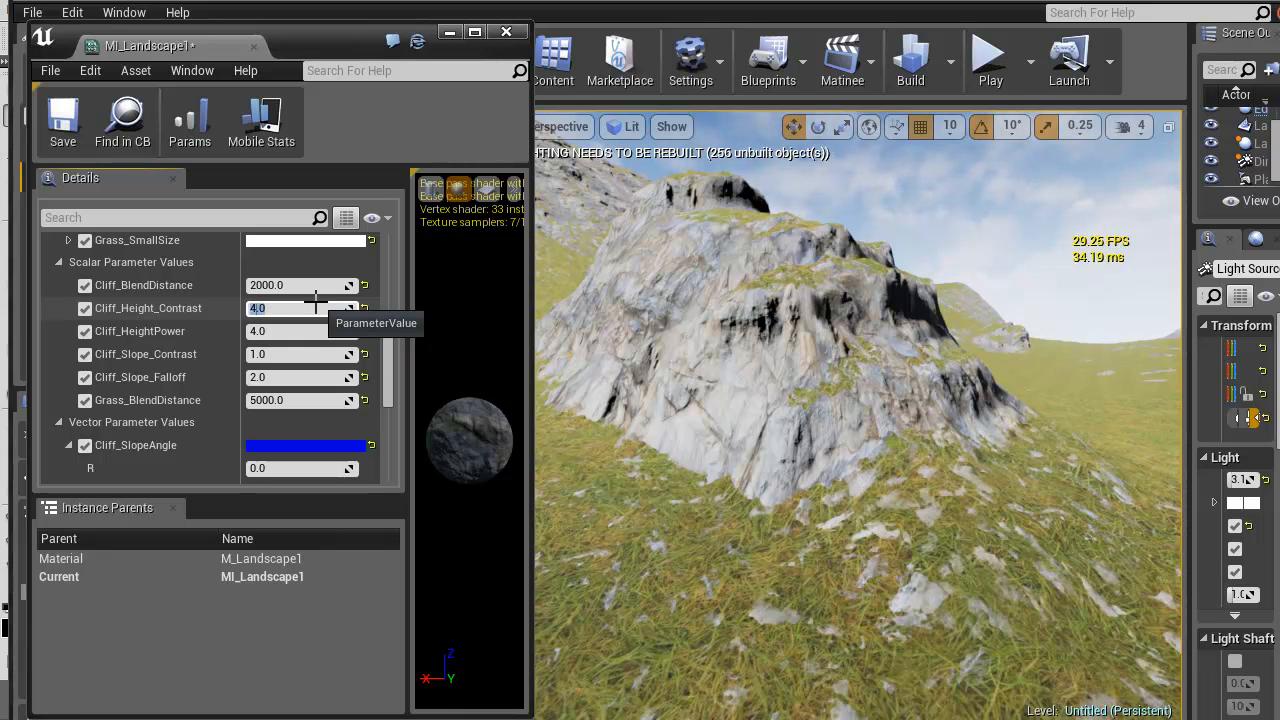
right_drag(910, 449, 866, 446)
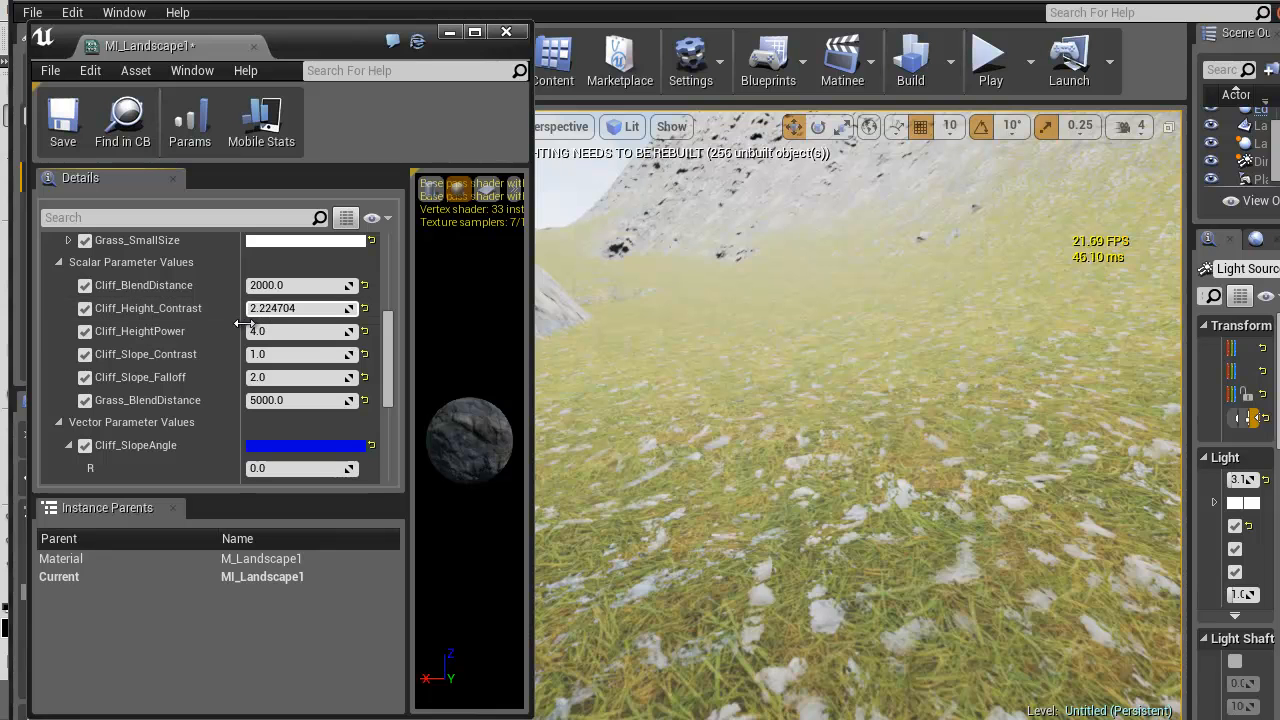
drag(316, 315, 300, 314)
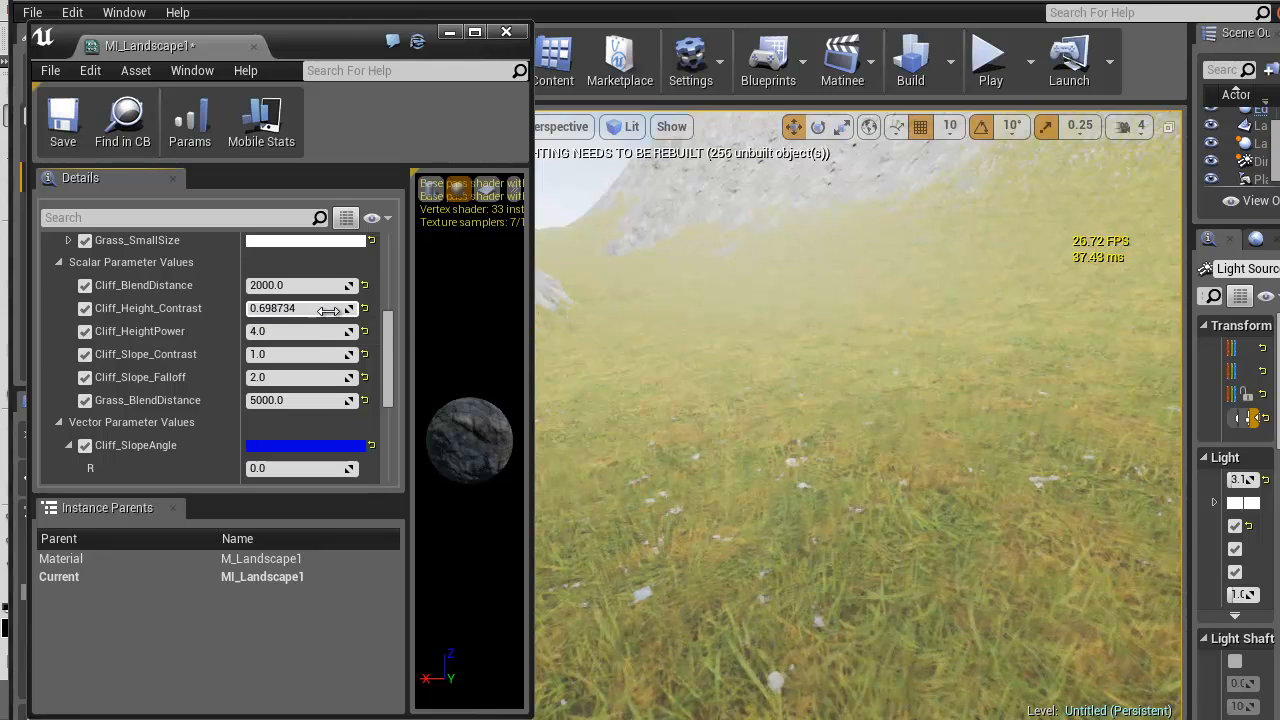
right_drag(838, 466, 1010, 445)
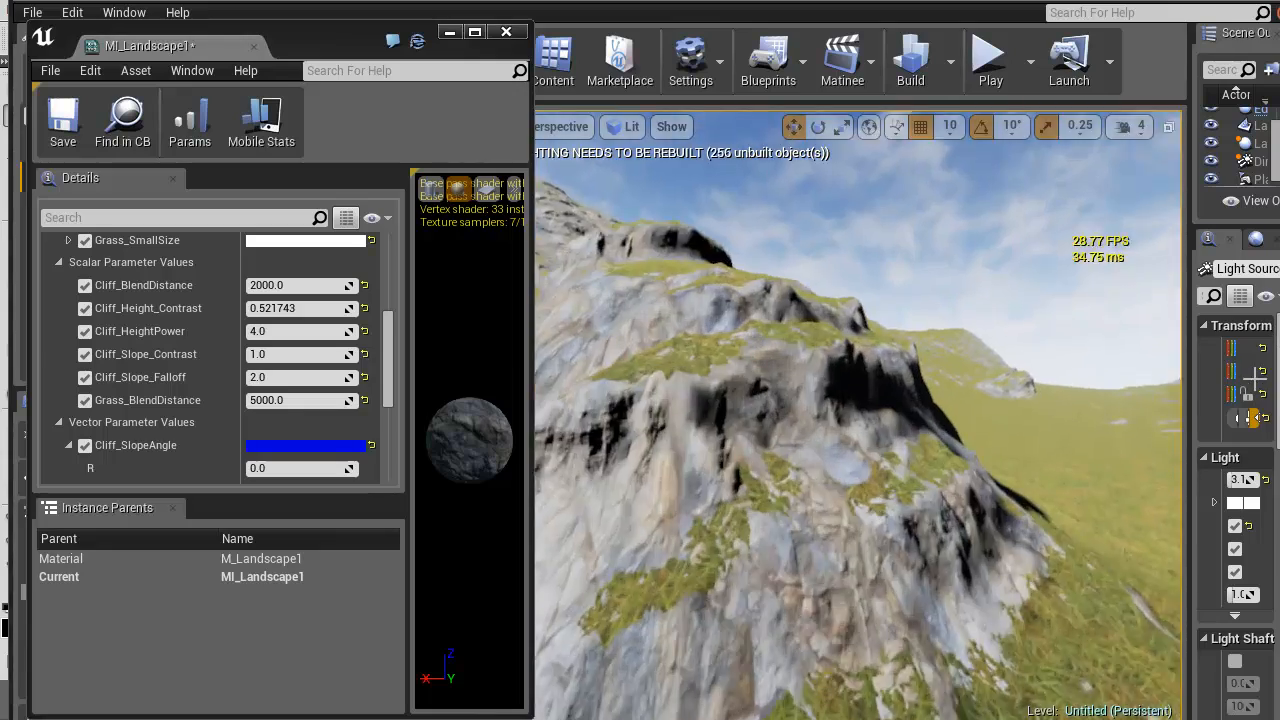
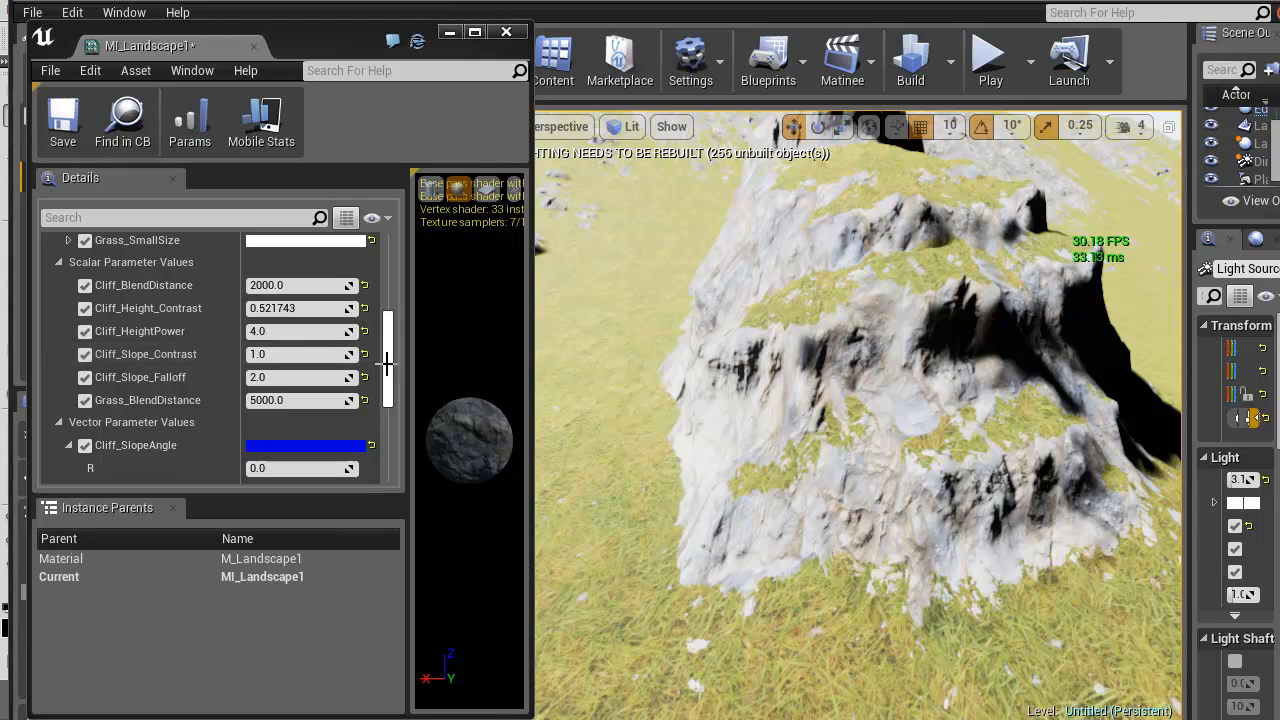
Set the Cliff_BlendDistance parameter to 1 while viewing the cliffs up close
drag(387, 364, 388, 280)
right_drag(757, 349, 625, 350)
key(w)
drag(390, 298, 390, 363)
click(290, 315)
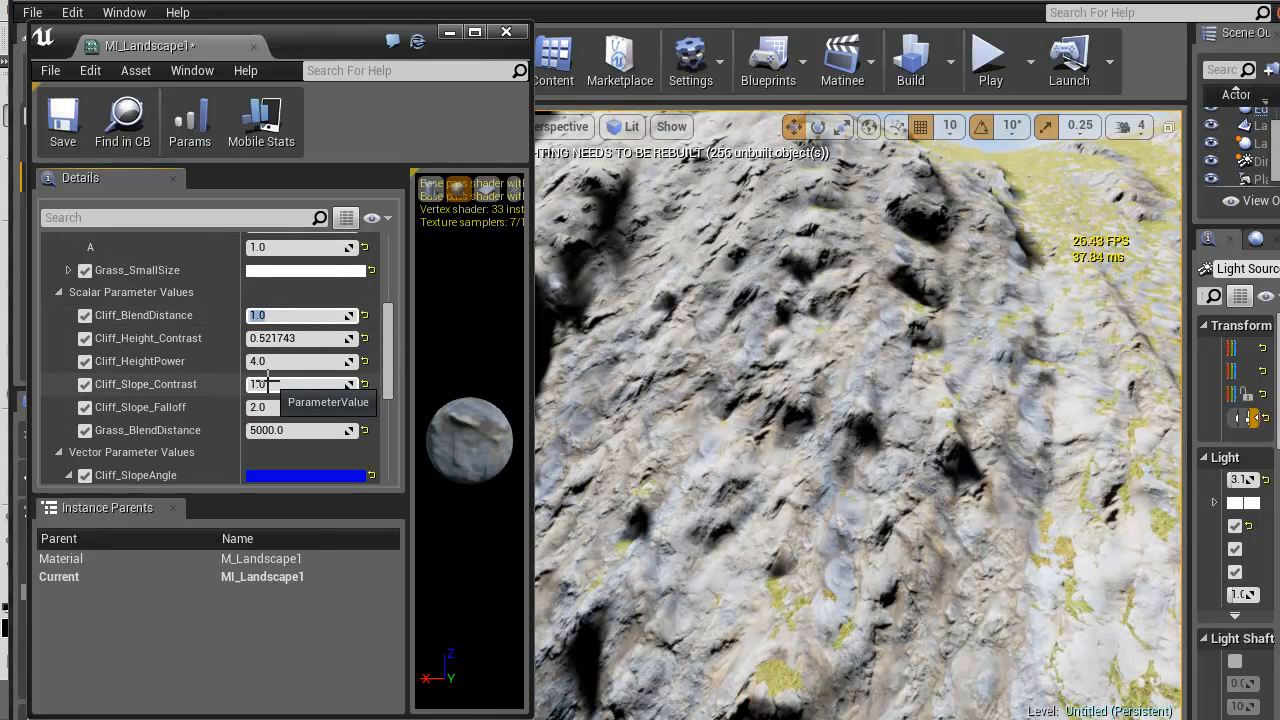
Try Cliff_Slope_Falloff at 4 against the mountain slope, then set it to 2.5
right_drag(743, 433, 700, 447)
scroll(840, 437, up, 4)
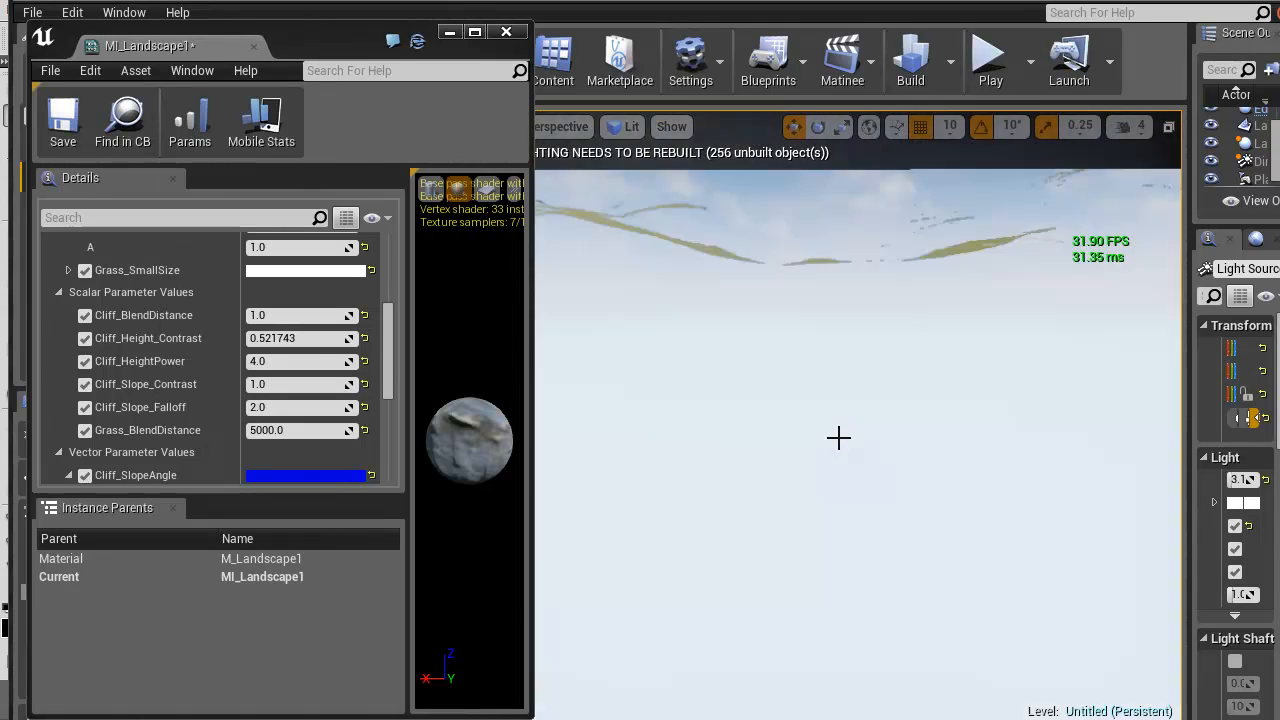
scroll(837, 437, down, 3)
scroll(786, 501, down, 10)
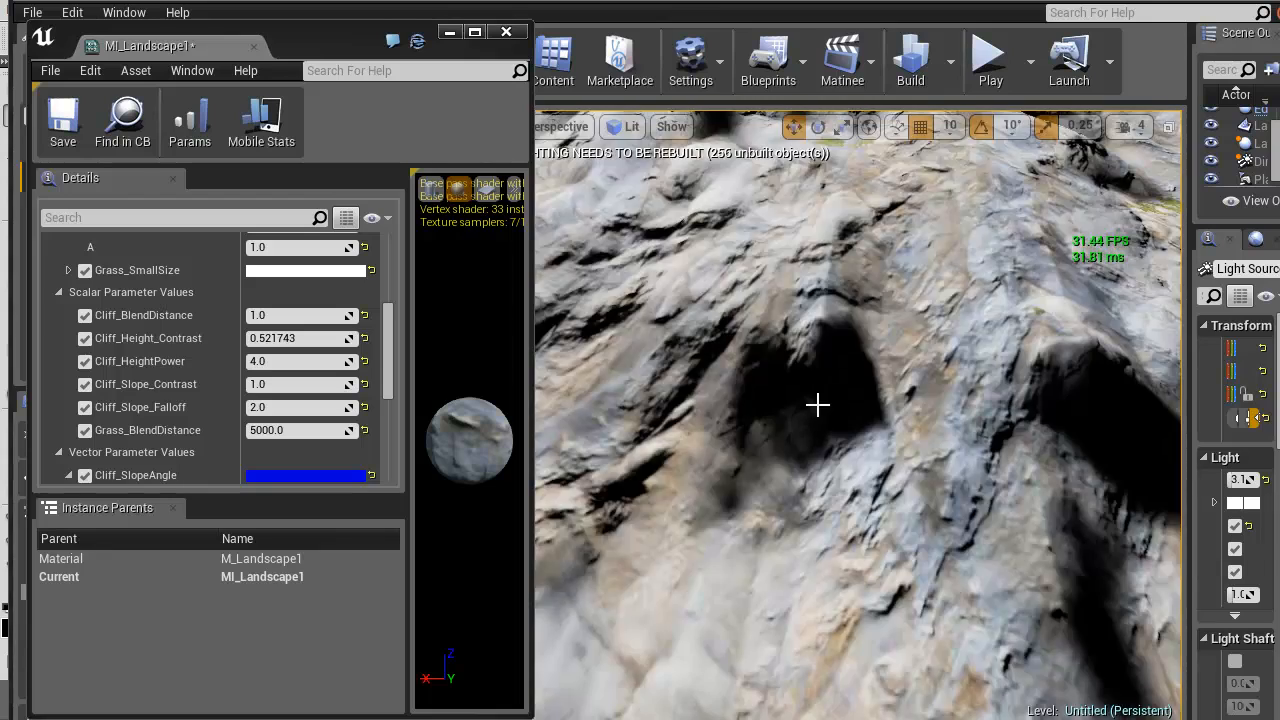
right_drag(817, 404, 991, 422)
key(w)
key(s)
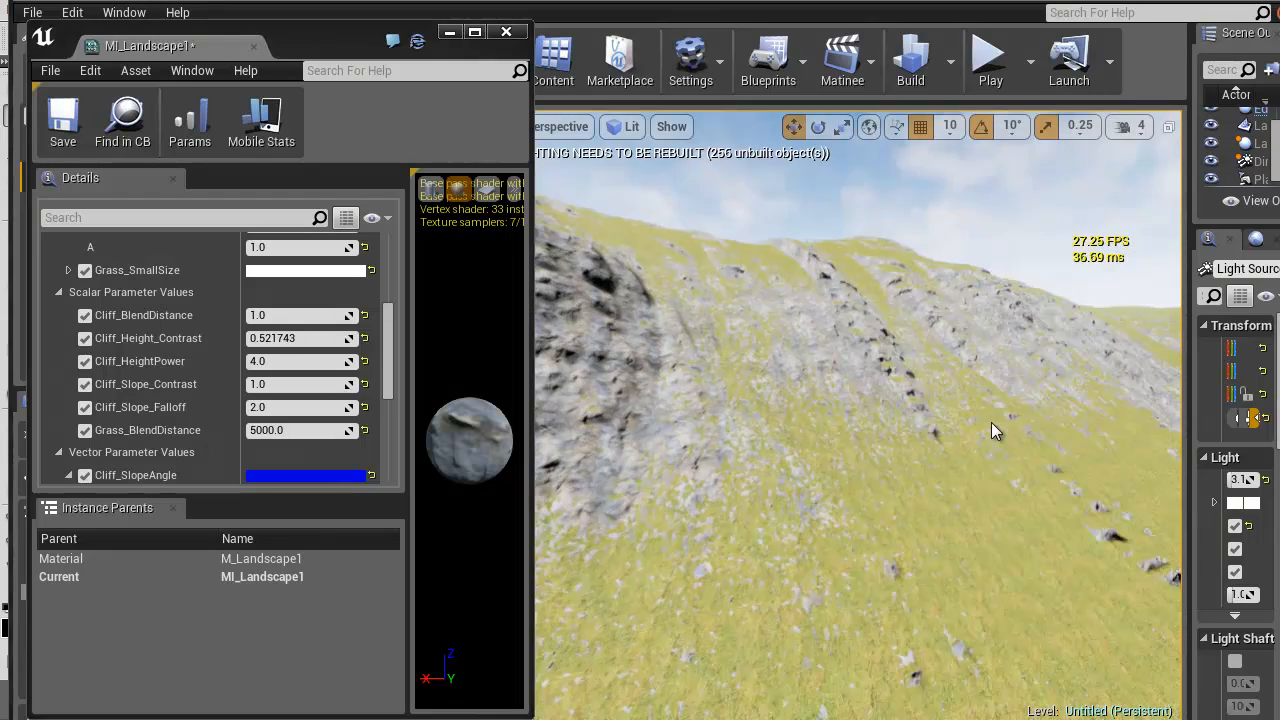
click(279, 411)
text(4)
key(Return)
text(2.5)
key(Return)
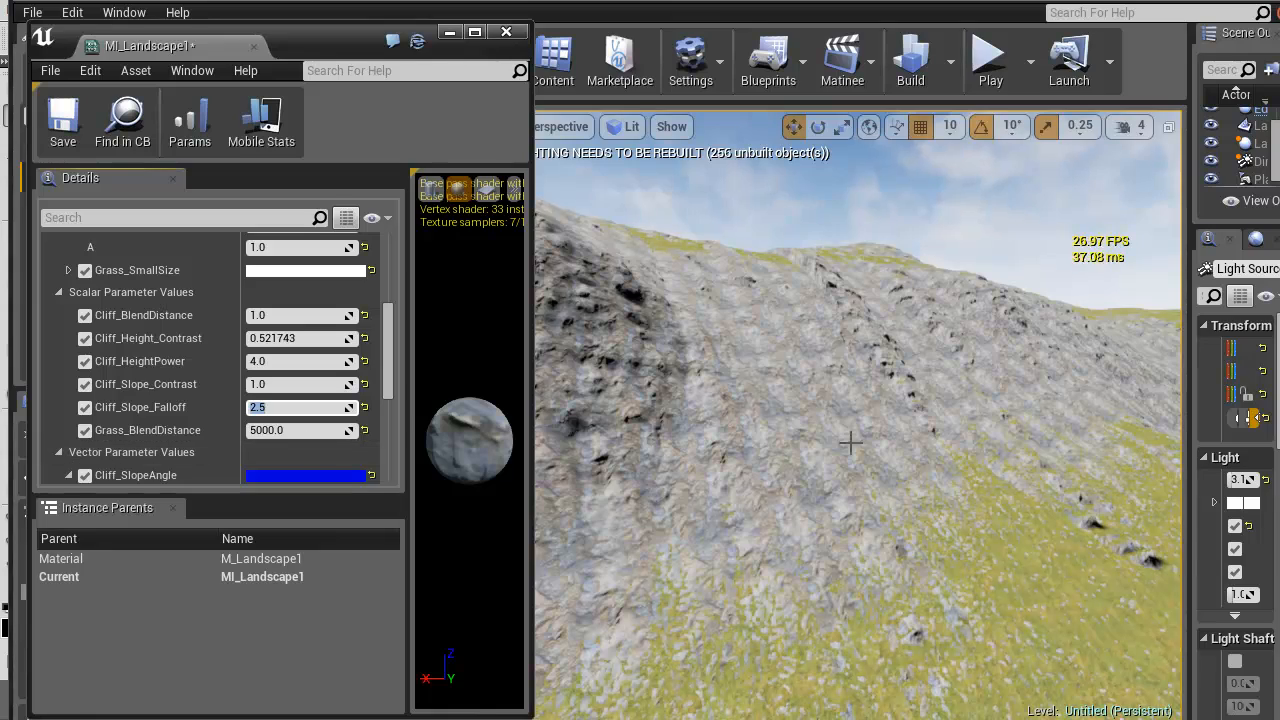
Set Cliff_HeightPower to 16 and inspect the grass and rock boundary on the ridge
key(w)
right_drag(858, 400, 920, 530)
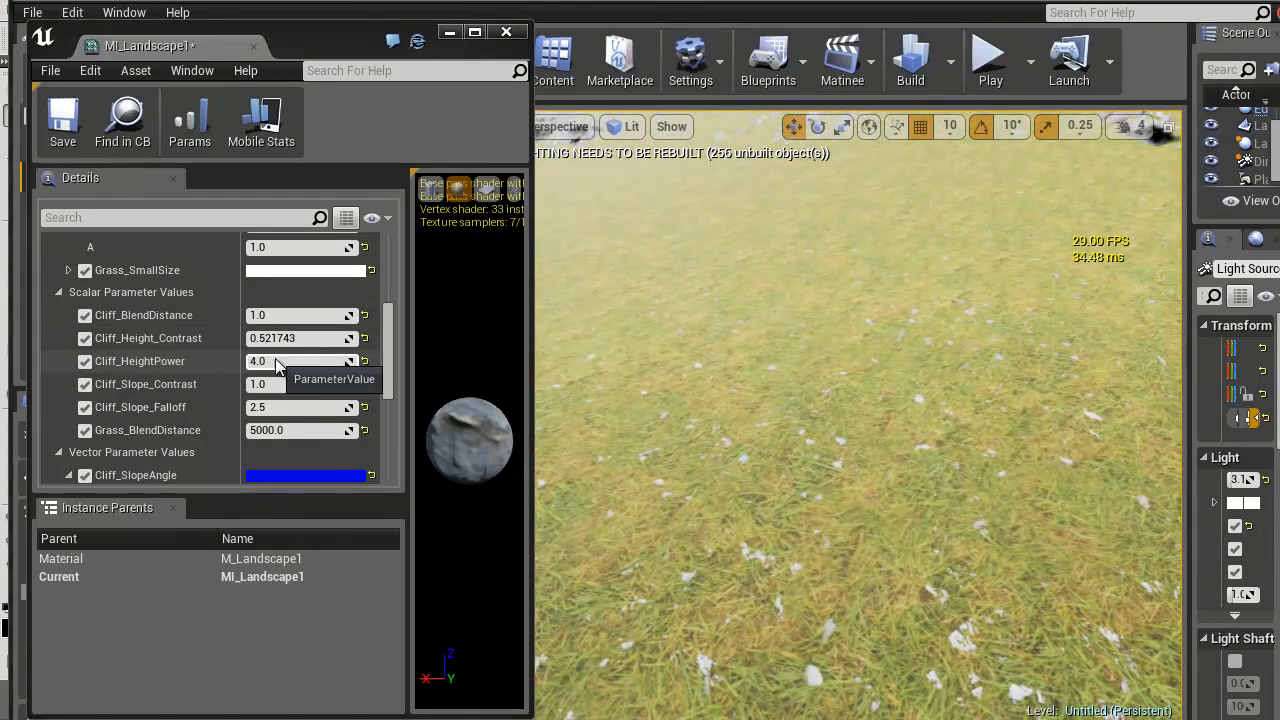
click(277, 362)
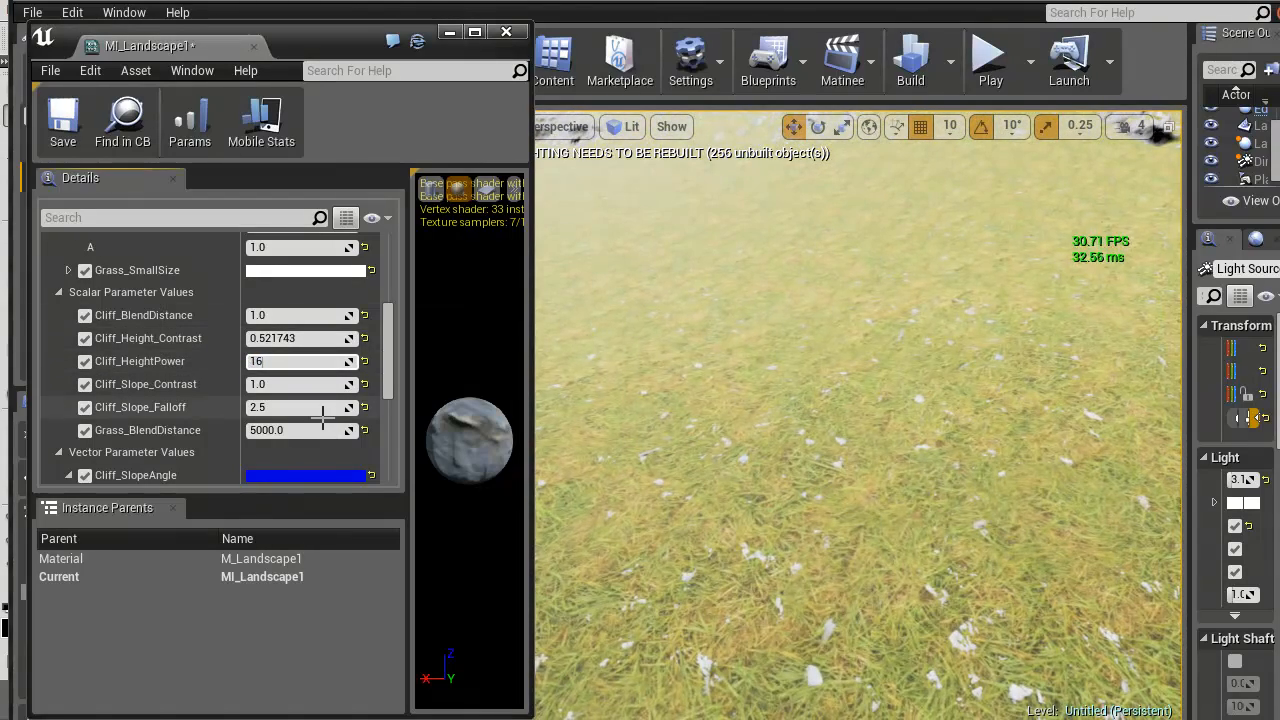
right_drag(767, 429, 5, 345)
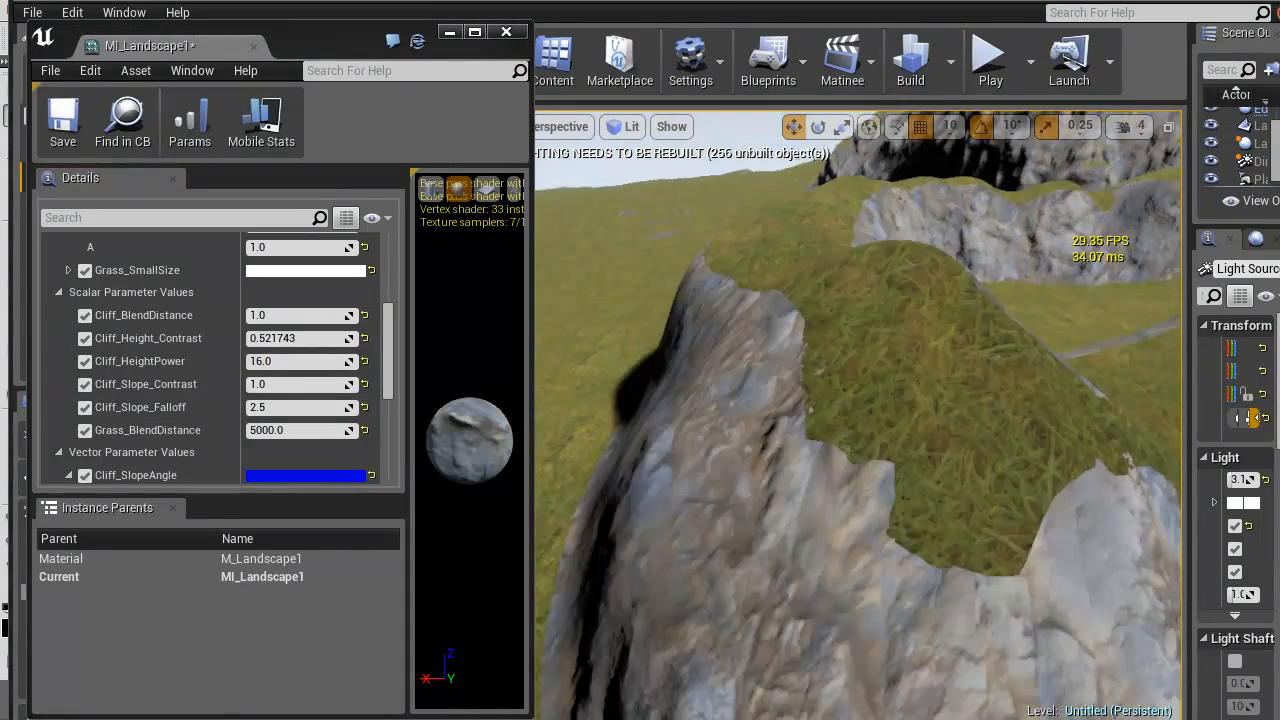
right_drag(30, 408, 763, 429)
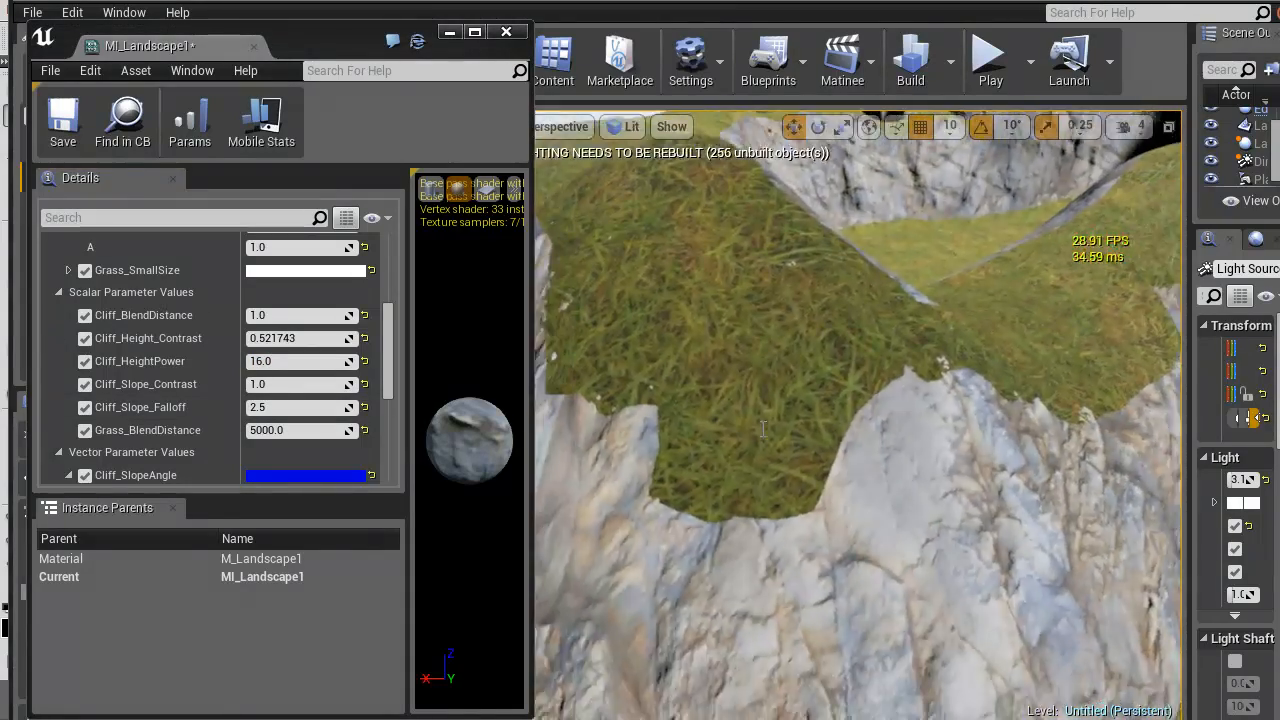
Reduce Cliff_HeightPower to 8 and check the blend across the valley
click(300, 362)
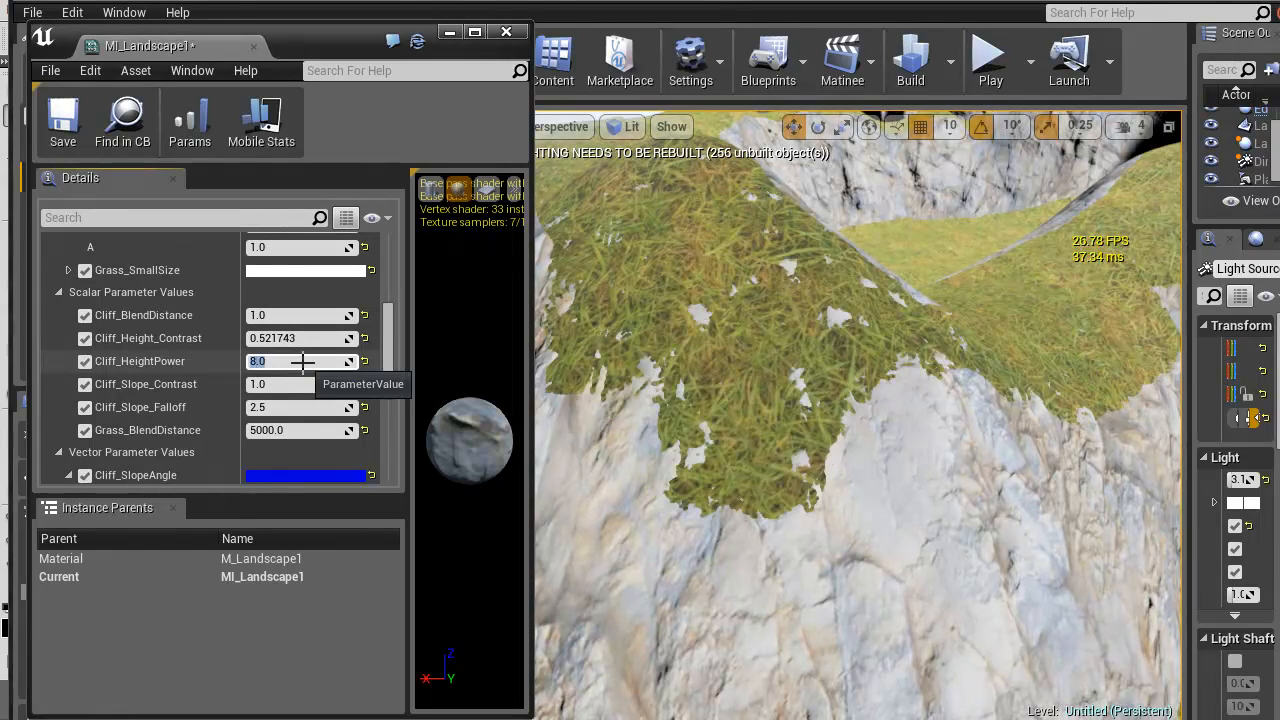
right_drag(888, 387, 1099, 321)
right_drag(700, 312, 853, 267)
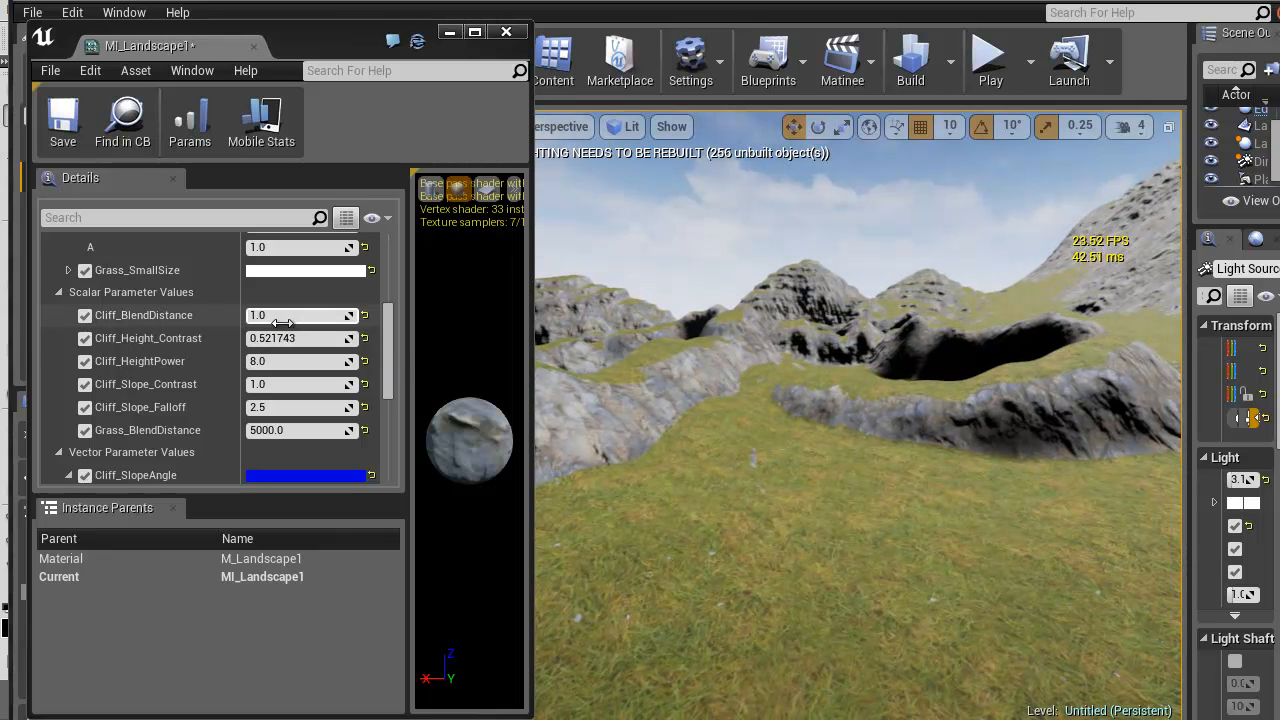
Set the Cliff_Height_Contrast parameter to 1 with the grassy valley and rock ridges in view
click(312, 340)
right_drag(792, 505, 716, 440)
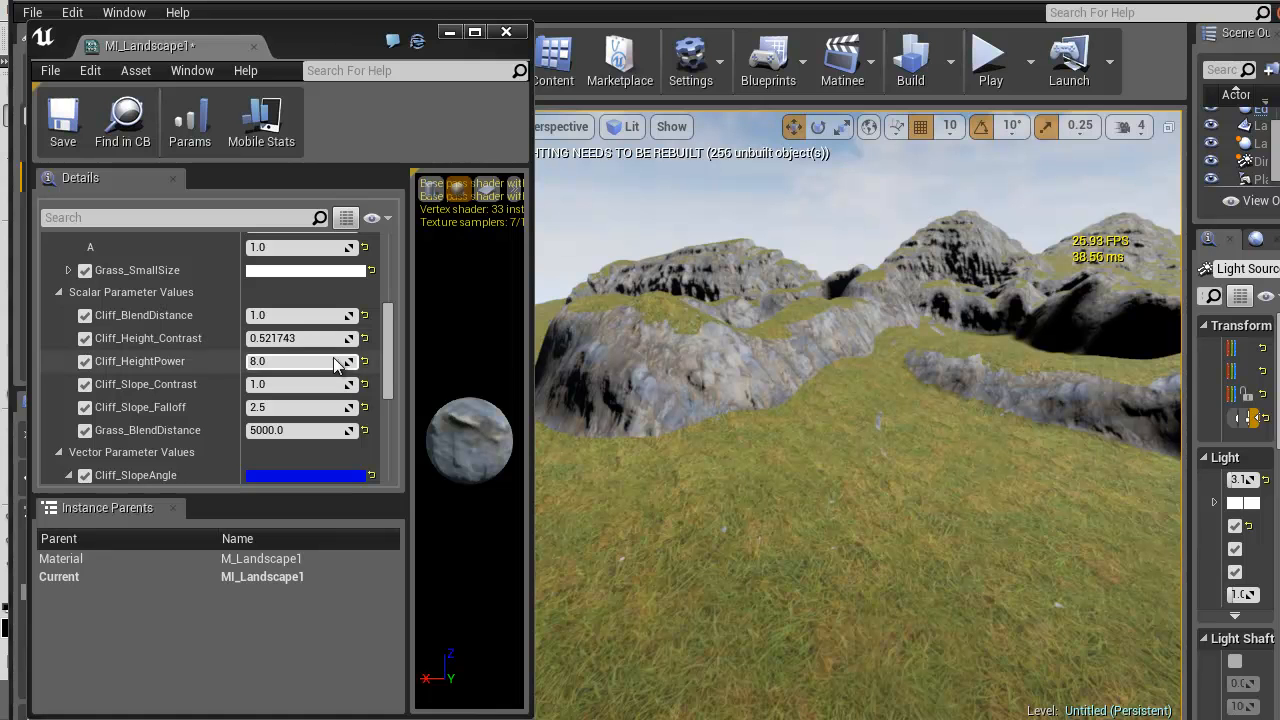
click(307, 340)
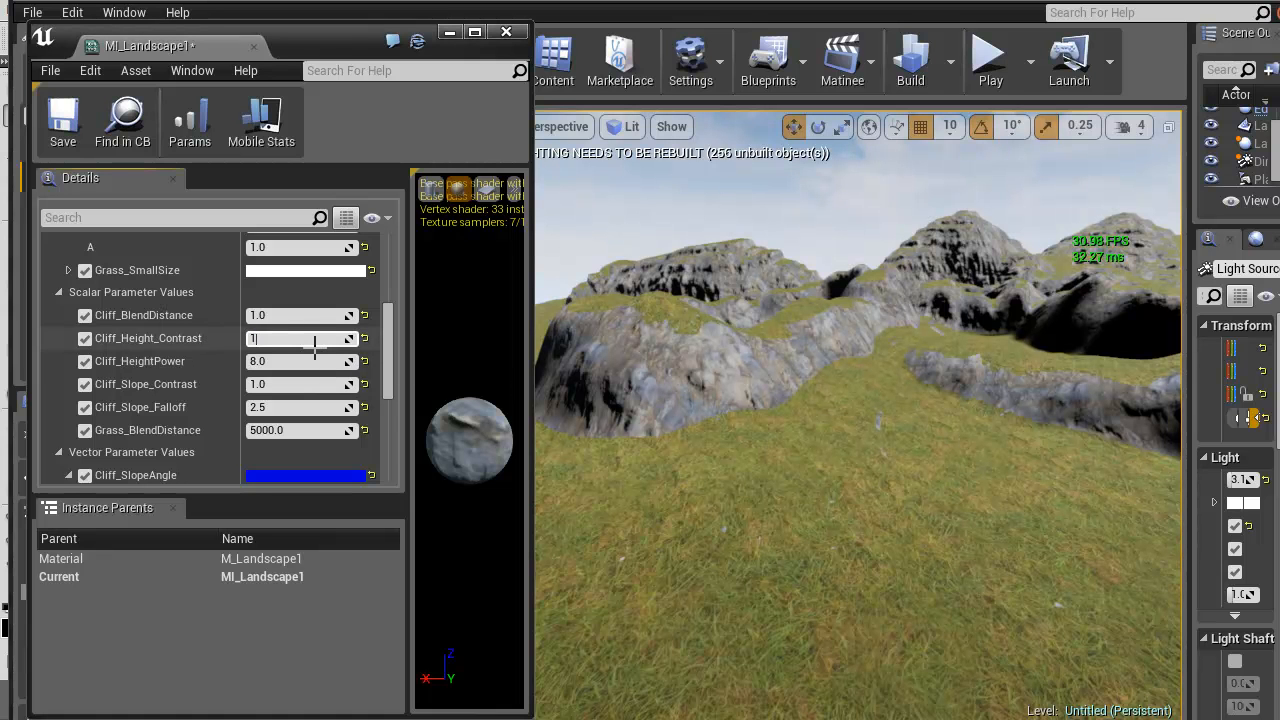
Examine how rock patches blend into the grass across the landscape, from the ridges down to close range
key(w)
right_drag(766, 434, 579, 430)
right_drag(914, 468, 1260, 395)
key(w)
key(s)
key(w)
key(s)
key(w)
right_drag(858, 415, 716, 609)
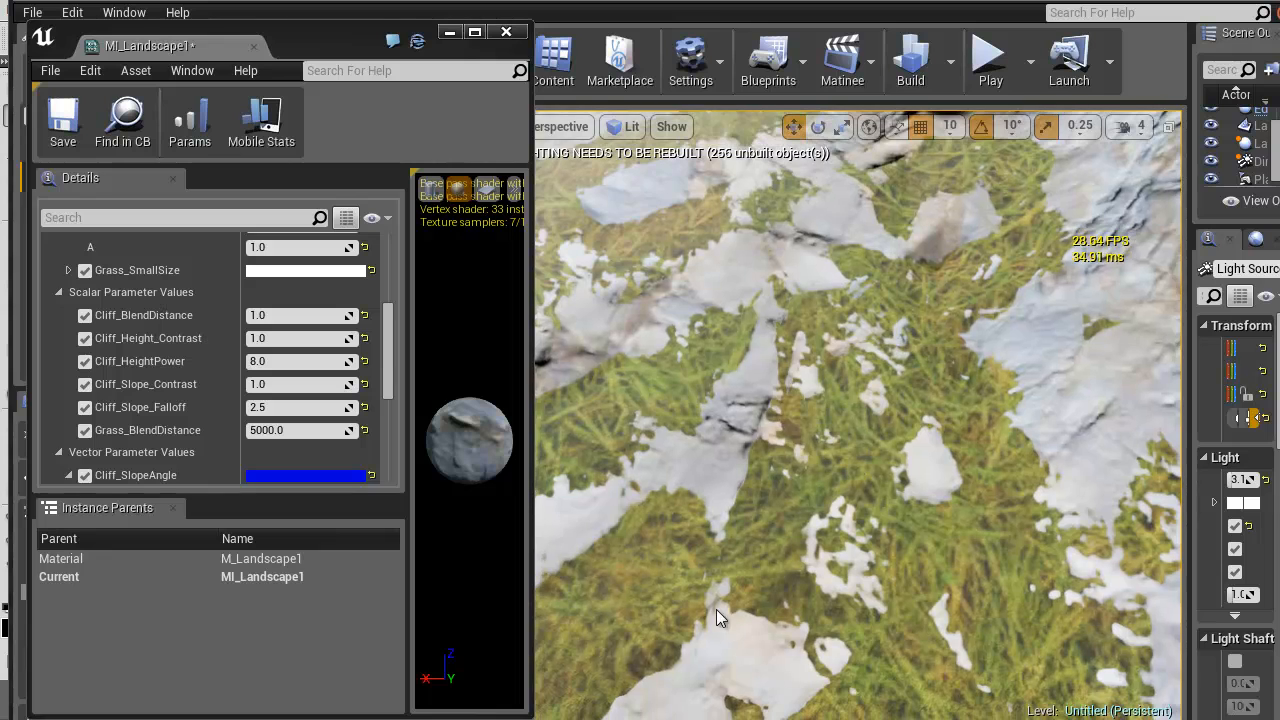
Try Cliff_Height_Contrast at 2 and 16, checking the rock patches in the grass
scroll(705, 583, down, 6)
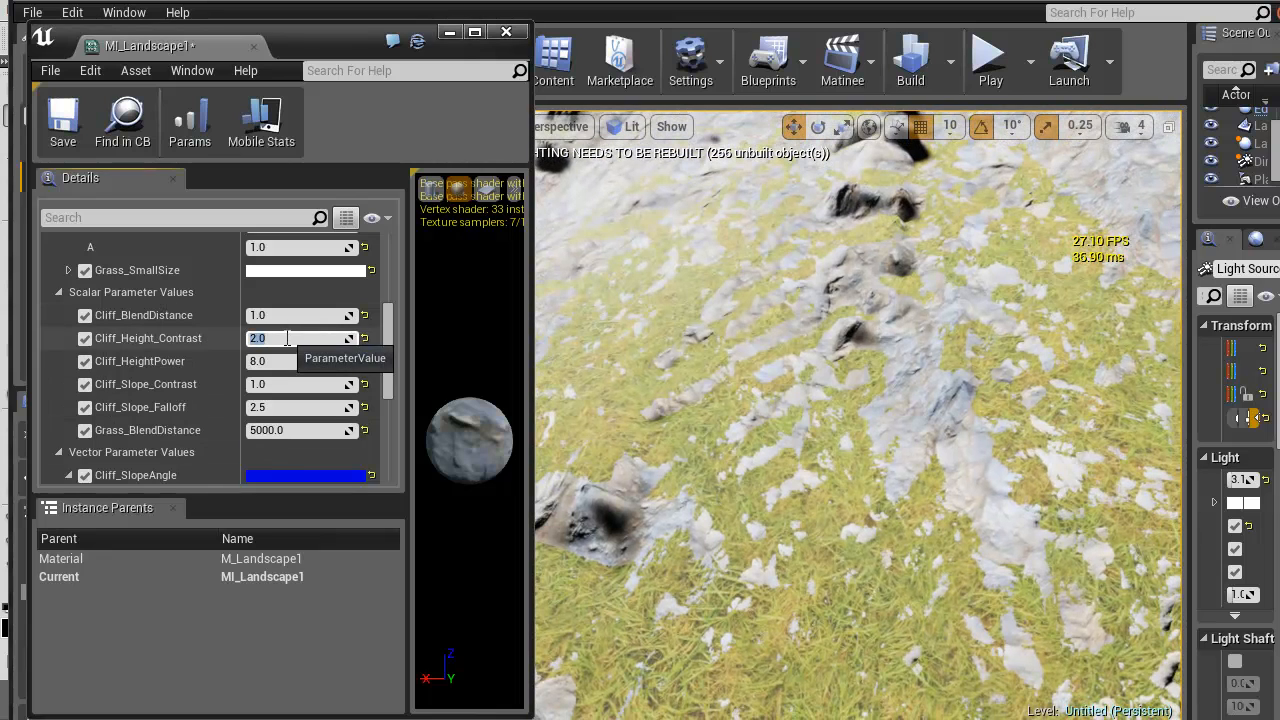
key(Return)
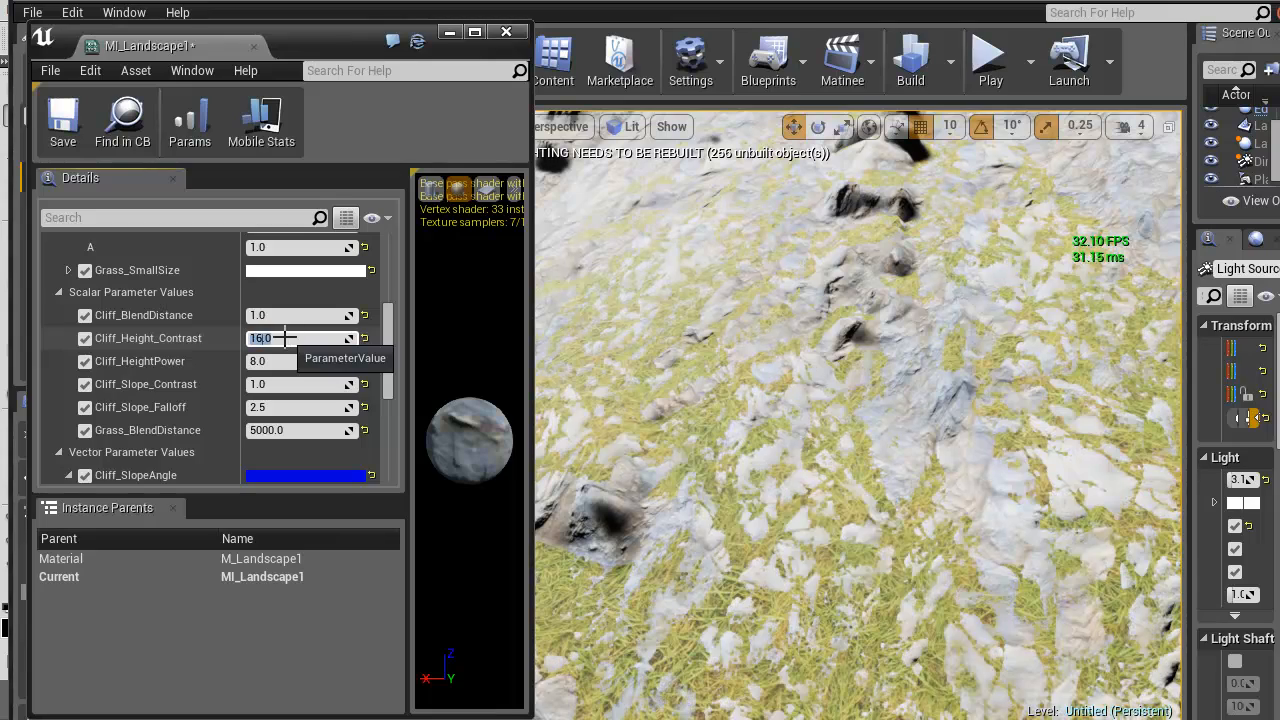
right_drag(783, 434, 0, 440)
right_drag(858, 415, 965, 392)
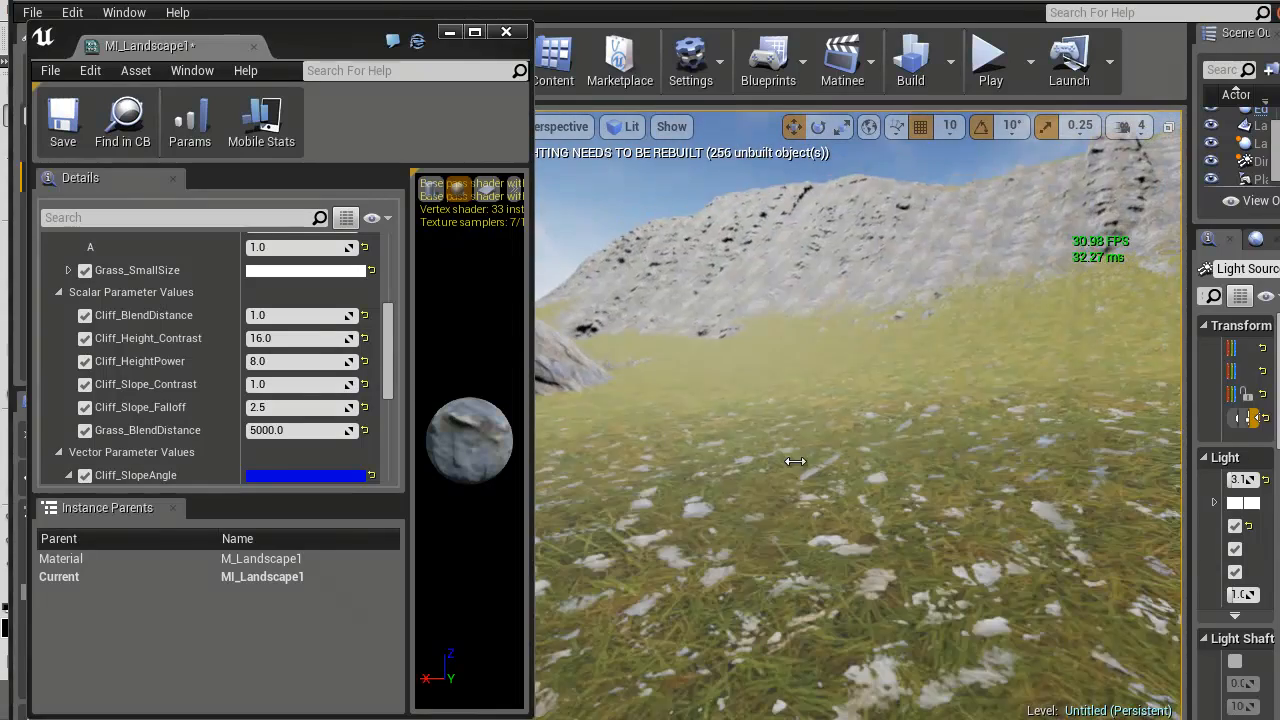
Test Cliff_Height_Contrast at 0.01, then set it to 1
click(285, 339)
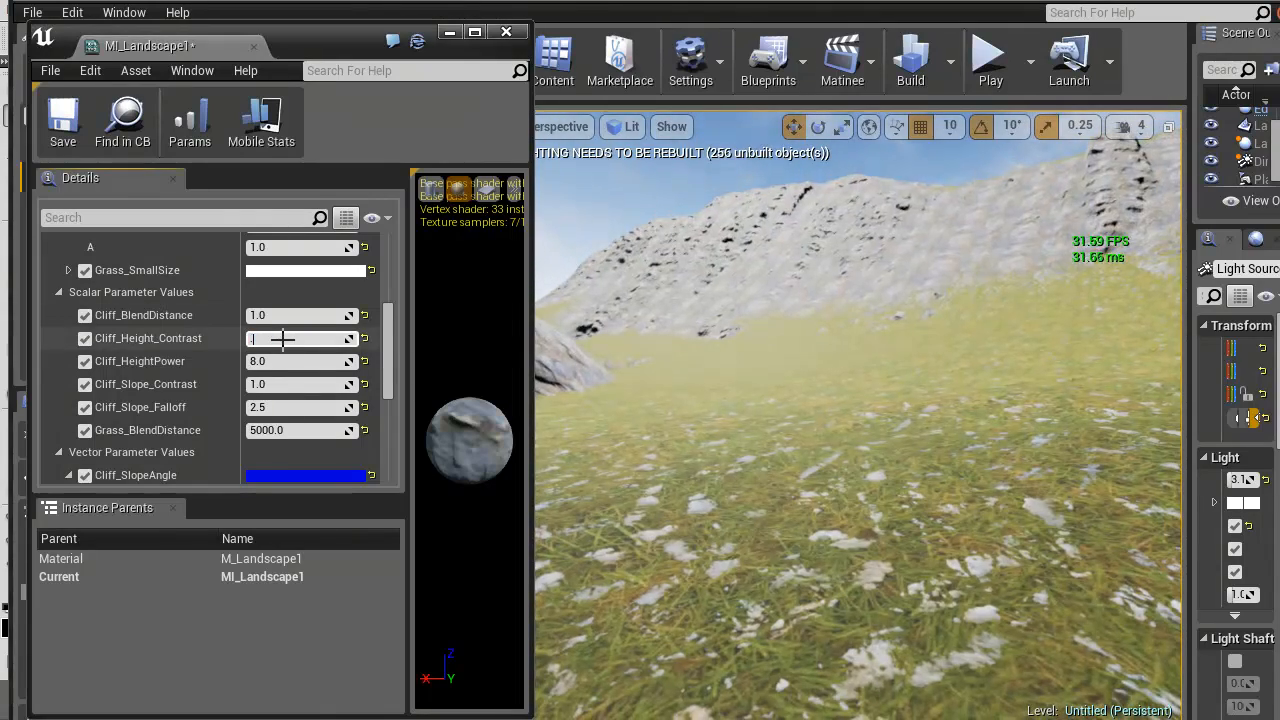
text(0.01)
key(Return)
right_drag(816, 441, 694, 472)
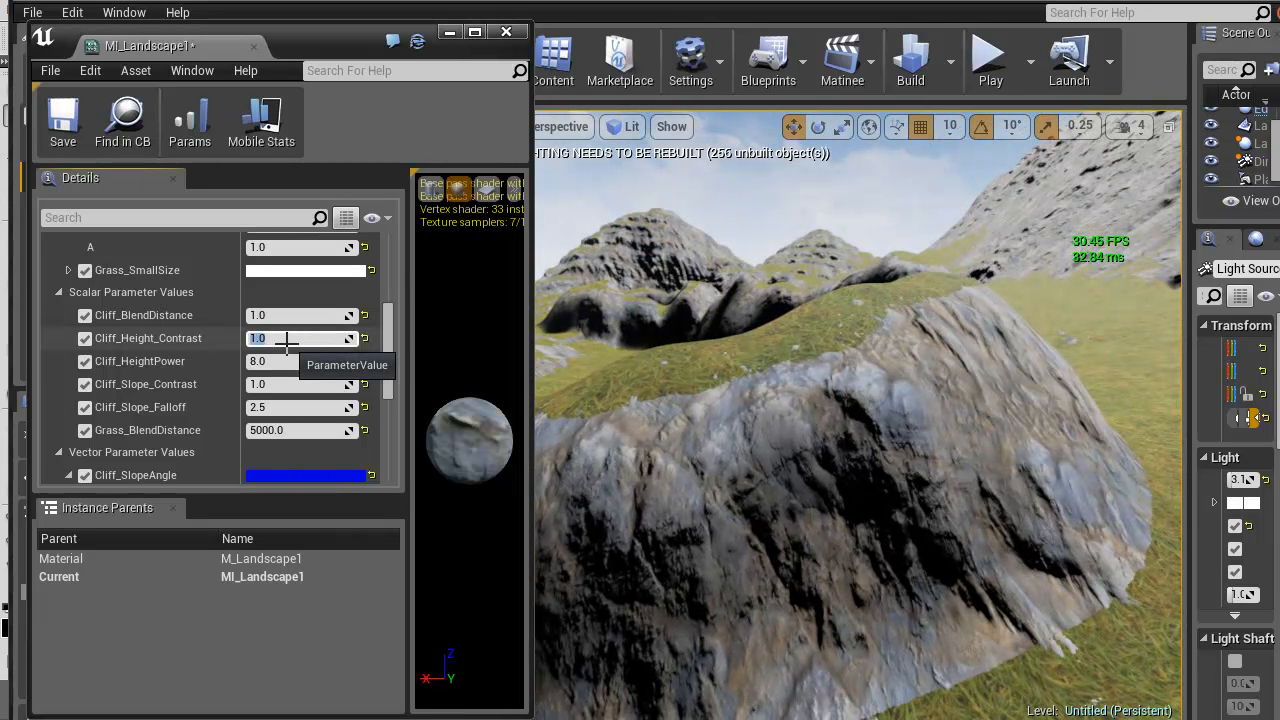
Lower Cliff_Slope_Contrast in stages to 0.5, 0.3 and 0.1 while viewing the rock ridge
right_drag(806, 429, 610, 401)
click(290, 384)
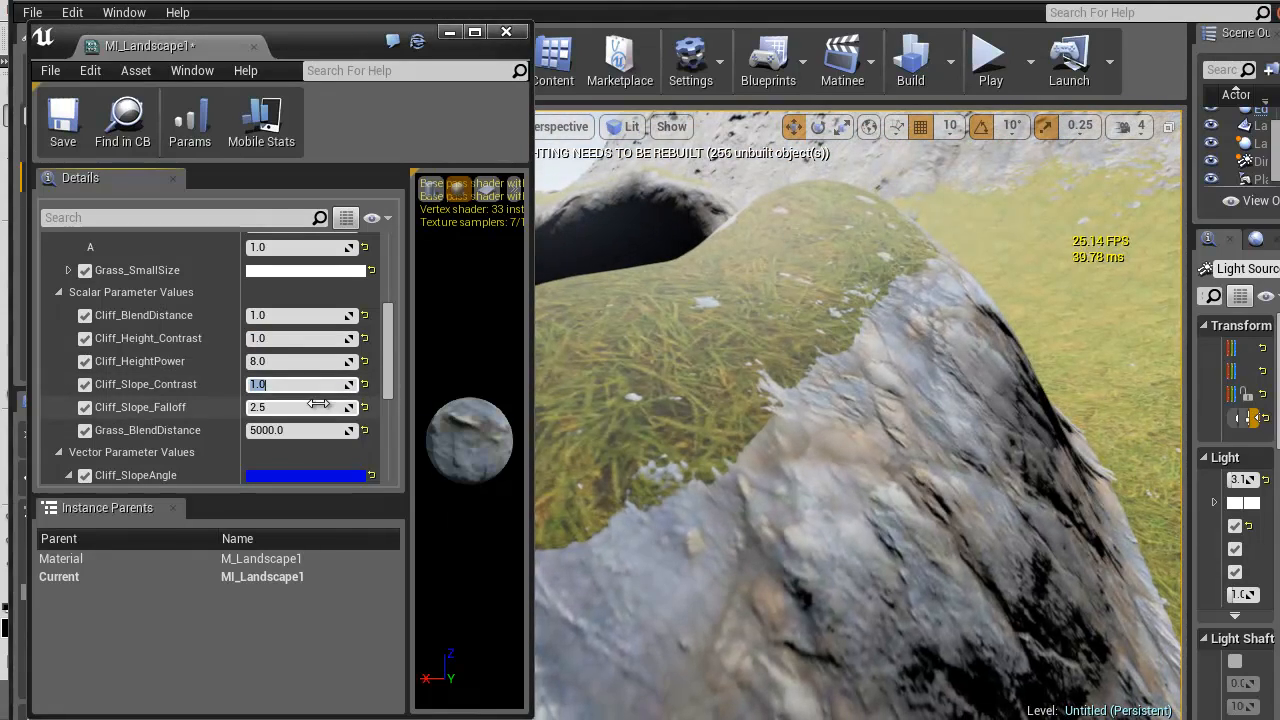
key(Return)
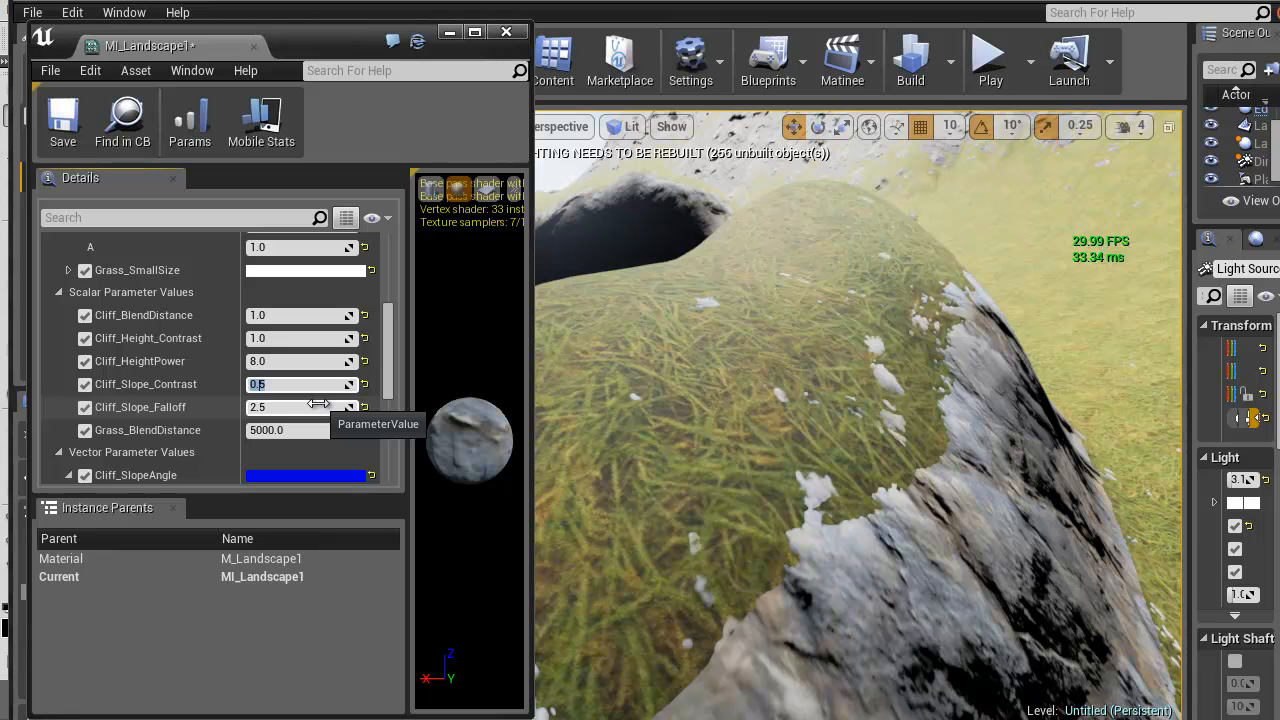
key(Return)
text(.3)
key(Return)
text(.1)
key(Return)
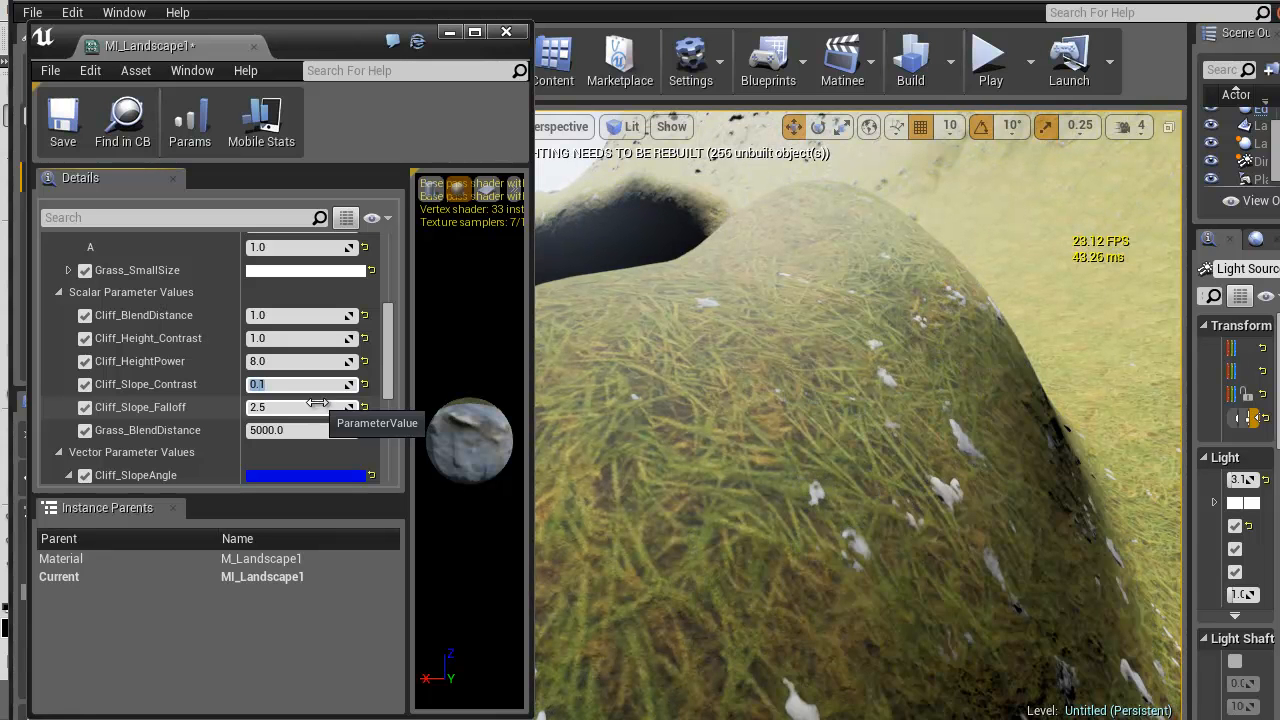
Raise Cliff_Slope_Contrast in stages through 0.25, 0.3 and 0.4 to 1
right_drag(1041, 421, 892, 415)
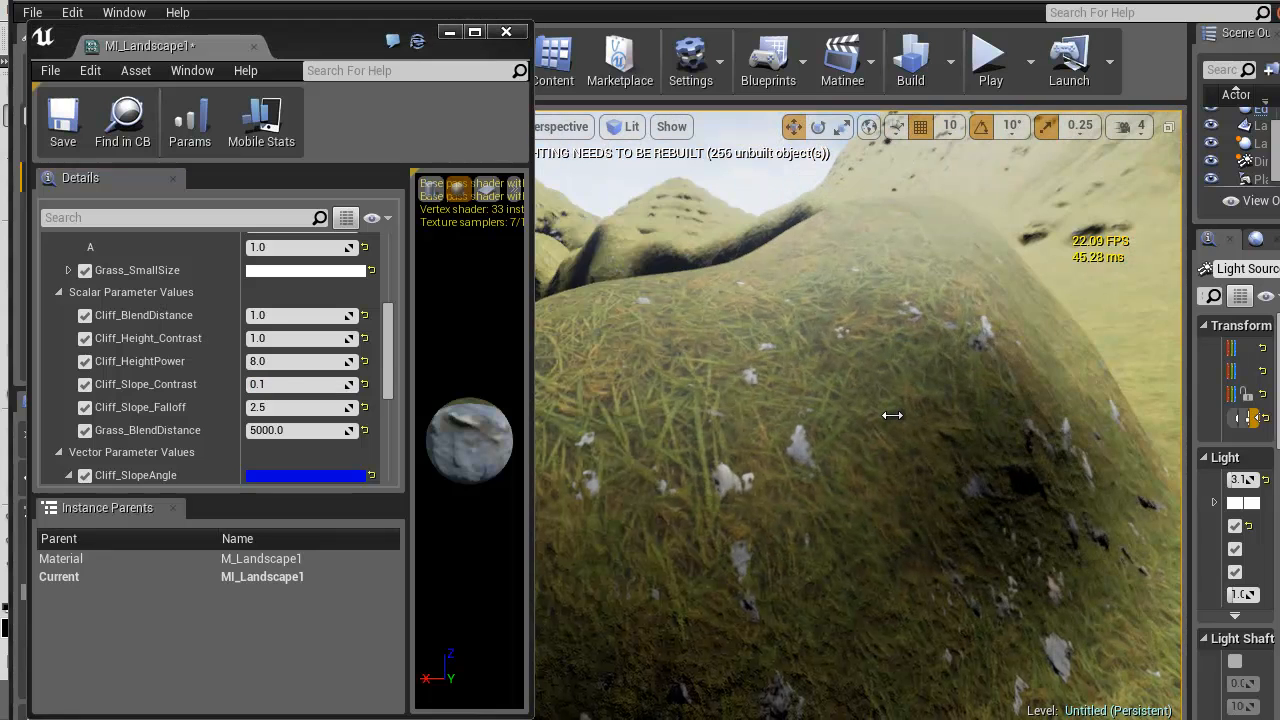
click(256, 386)
text(.25)
key(Return)
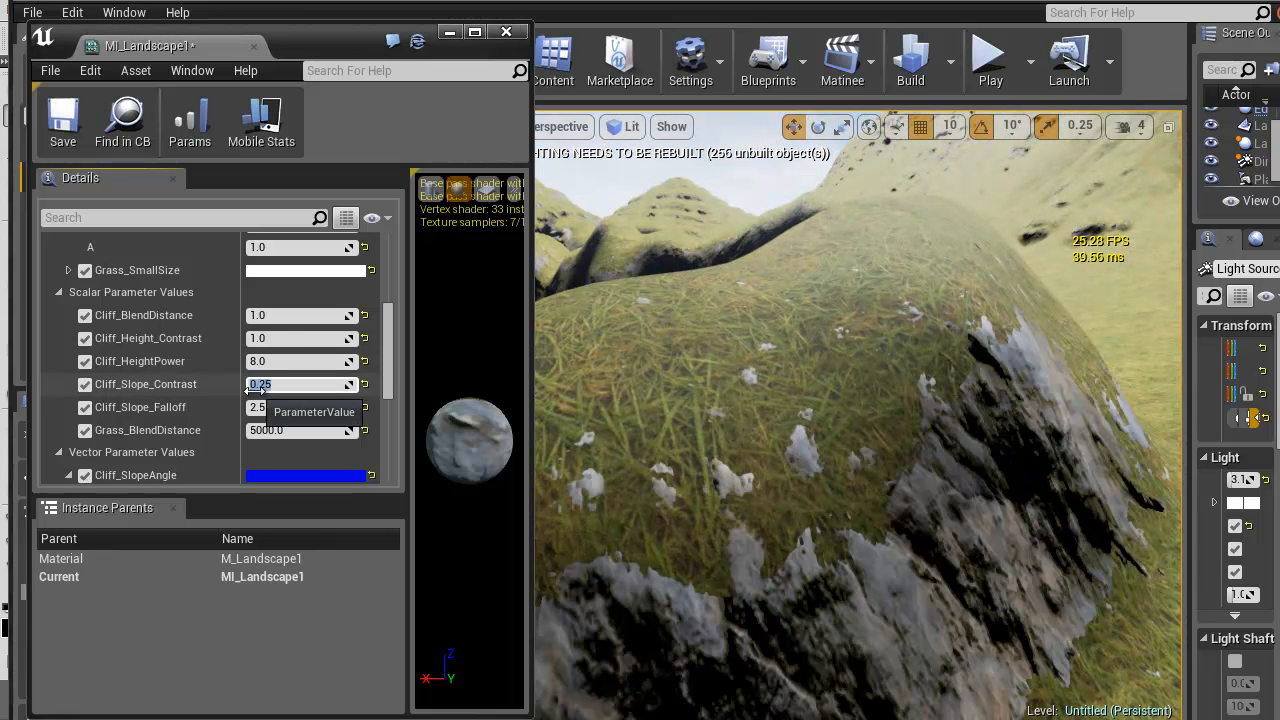
text(.3)
key(Return)
text(.4)
key(Return)
text(1)
key(Return)
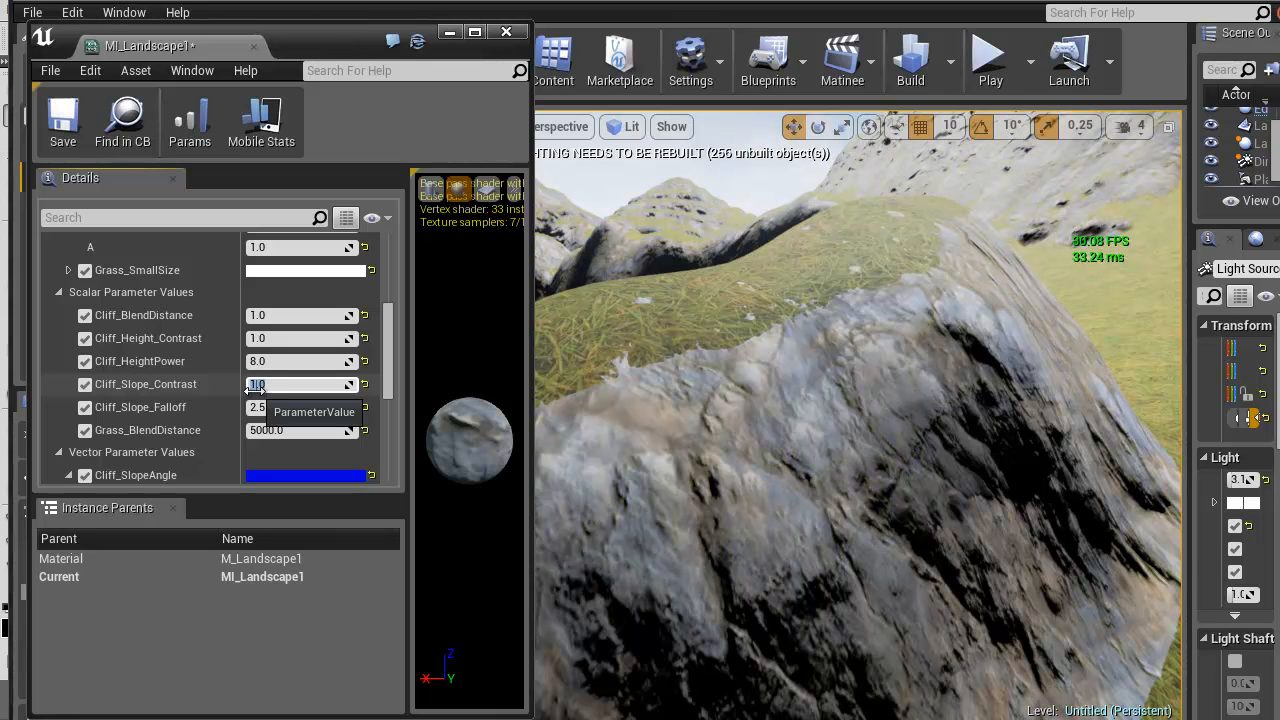
Set Cliff_Slope_Contrast to 2 and inspect the rock coverage on the ridge
text(3)
key(Return)
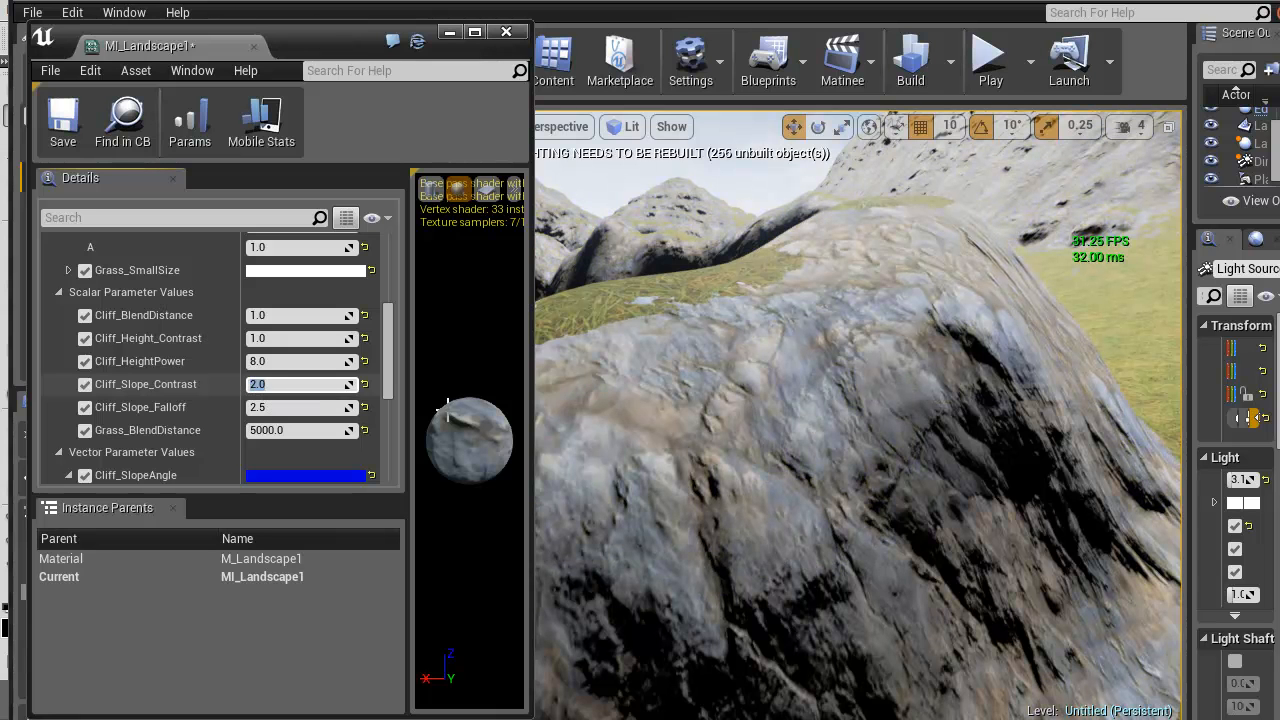
right_drag(713, 400, 668, 418)
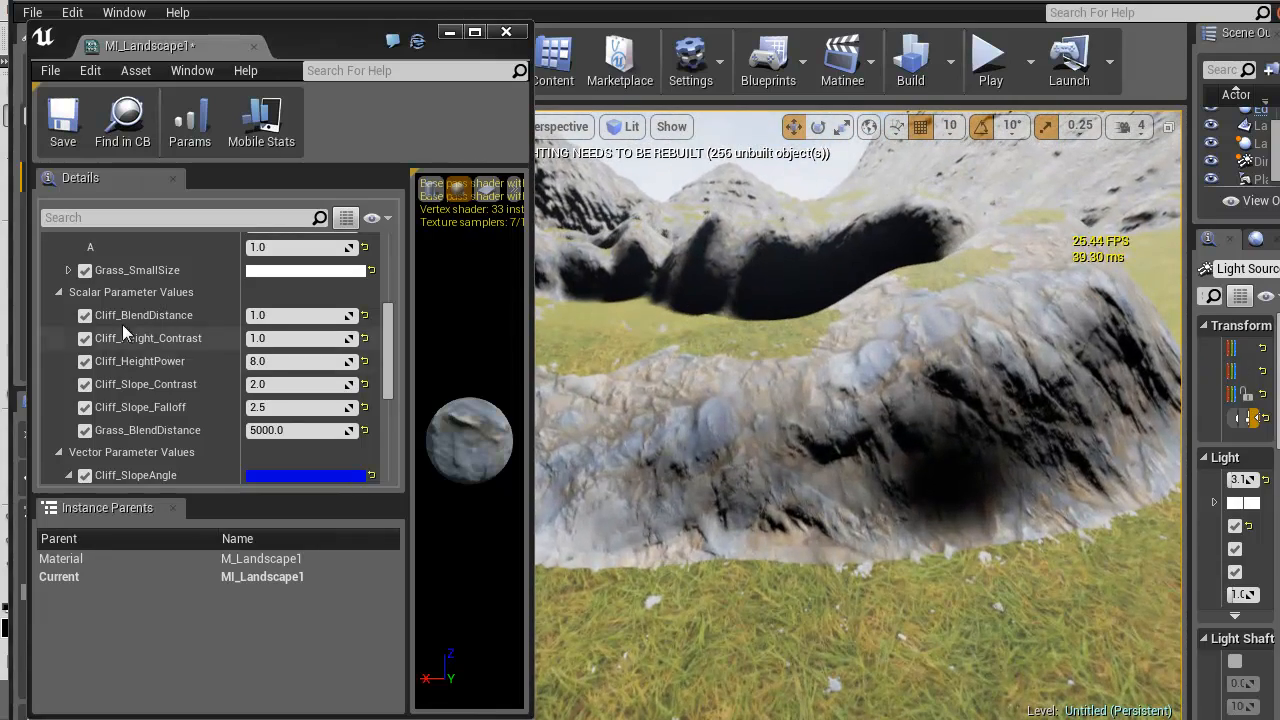
Set the Cliff_HeightPower parameter to 1
click(266, 364)
text(1)
key(Return)
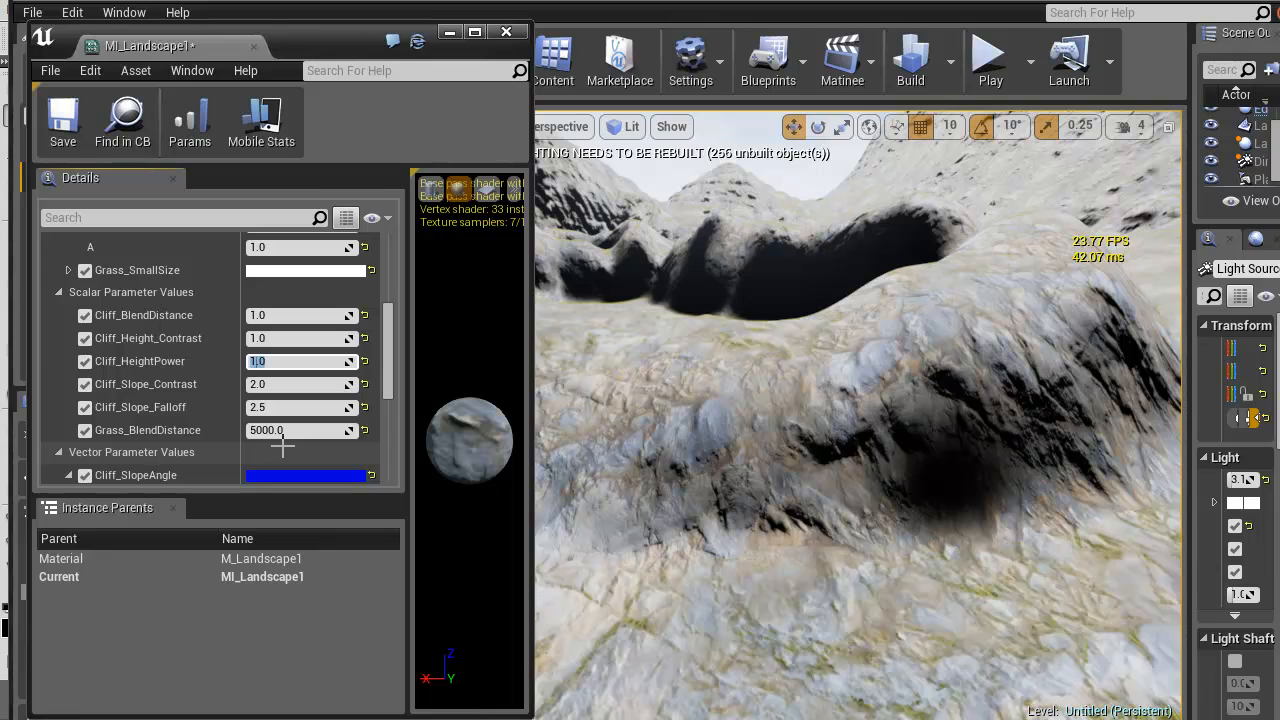
Set the B component of the Cliff_SlopeAngle vector parameter to 1
right_drag(831, 441, 980, 352)
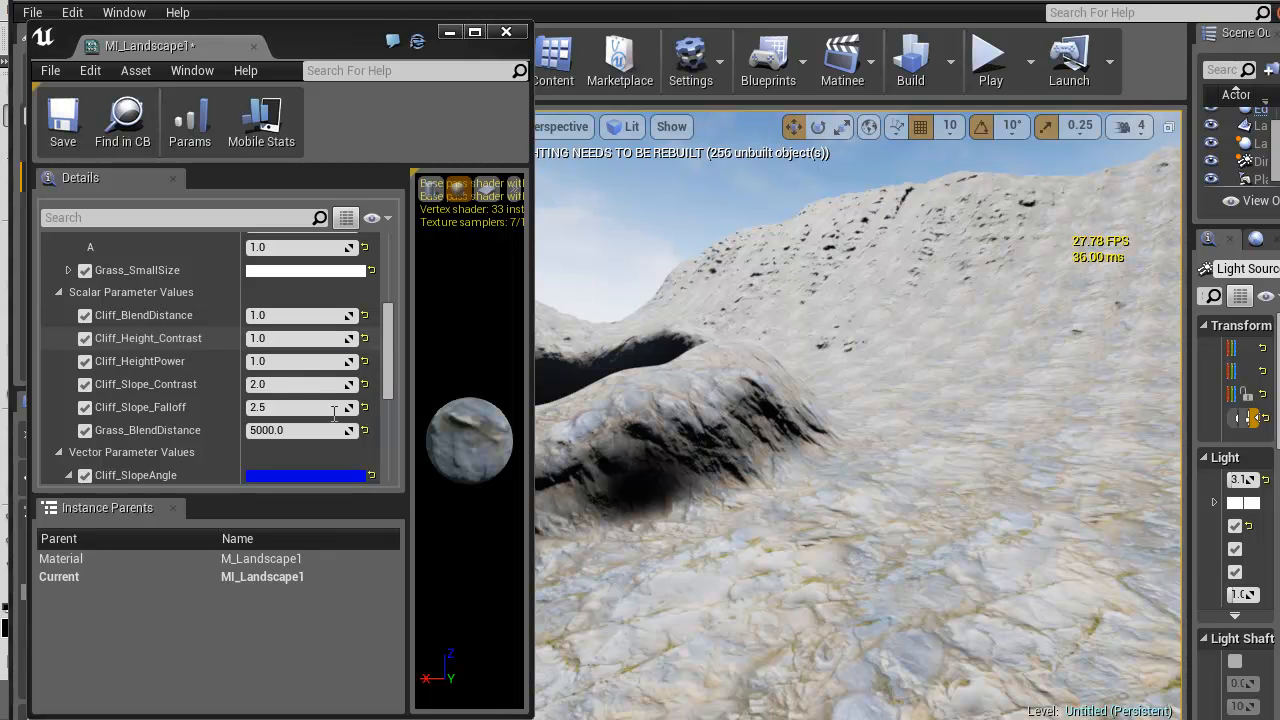
drag(391, 369, 389, 406)
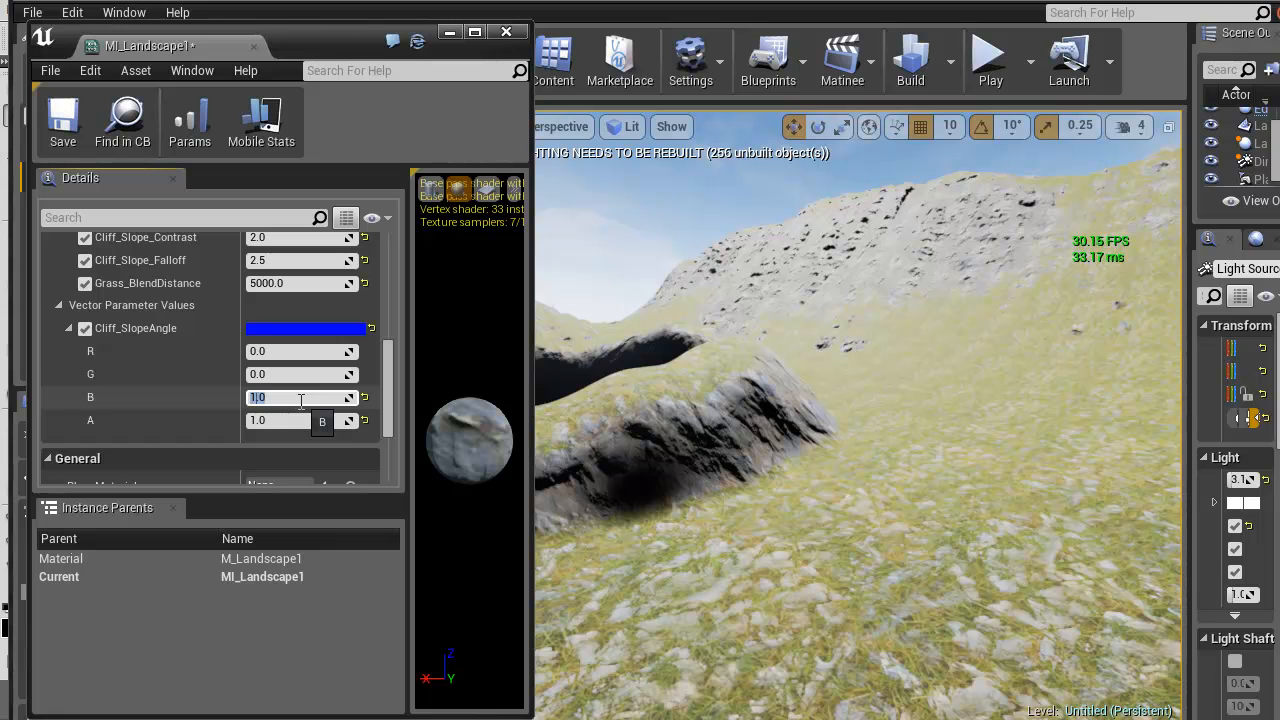
key(Return)
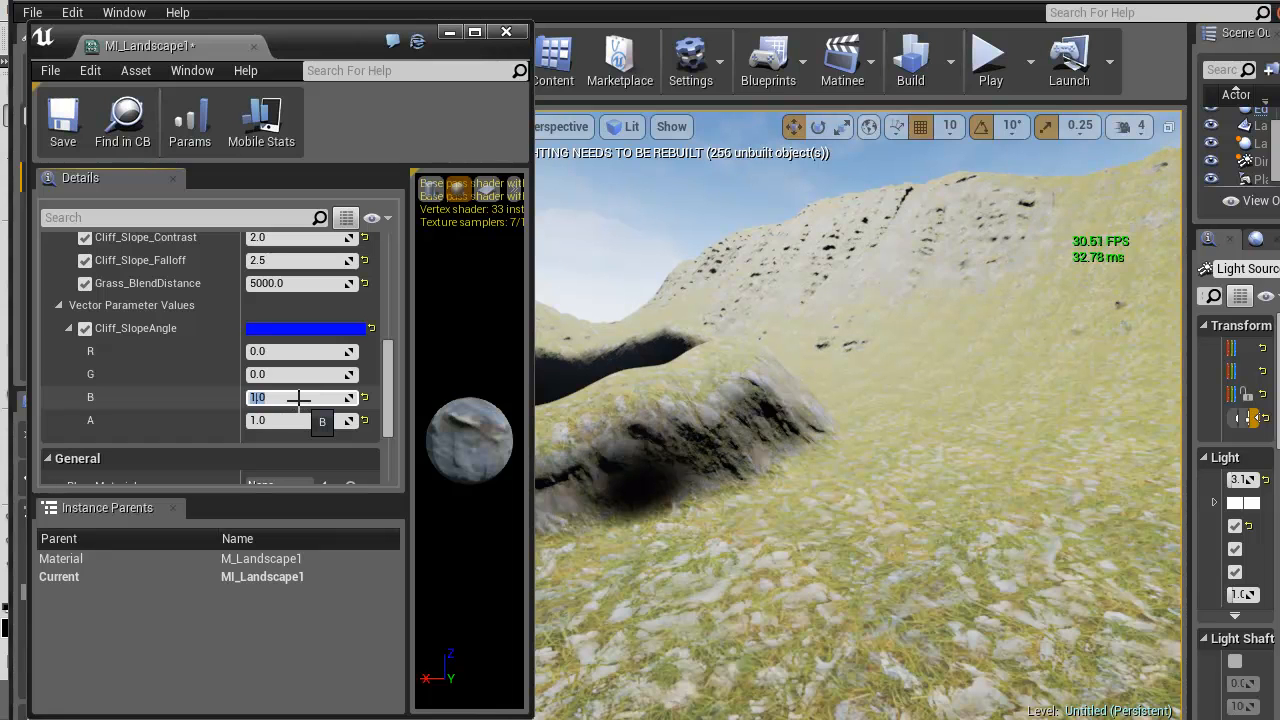
Try Cliff_Slope_Falloff at 1, and raise it to 4 to compare rock coverage on the ridge
mouse_move(768, 446)
right_down()
mouse_move(674, 422)
mouse_move(807, 499)
mouse_move(750, 460)
right_up()
key(w)
key(w)
right_drag(1261, 445, 952, 598)
drag(949, 599, 935, 525)
drag(931, 634, 390, 662)
right_drag(390, 662, 708, 453)
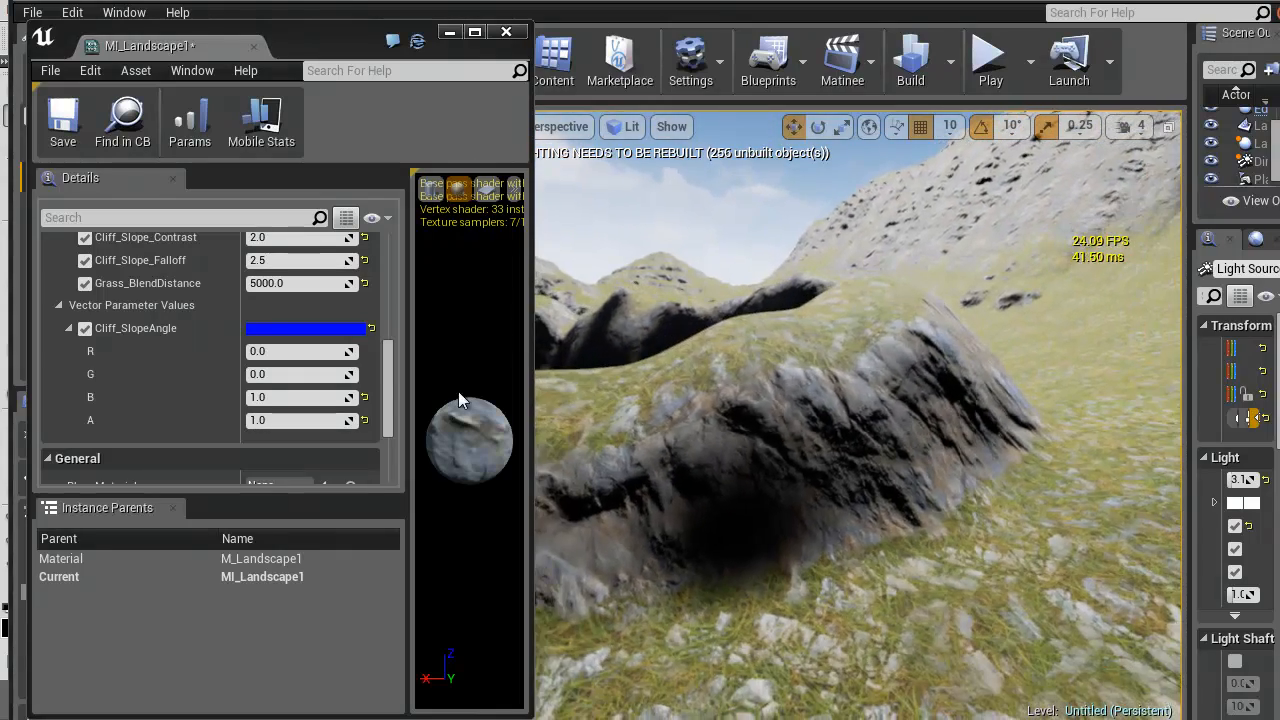
drag(387, 392, 398, 346)
click(289, 436)
text(1)
key(Return)
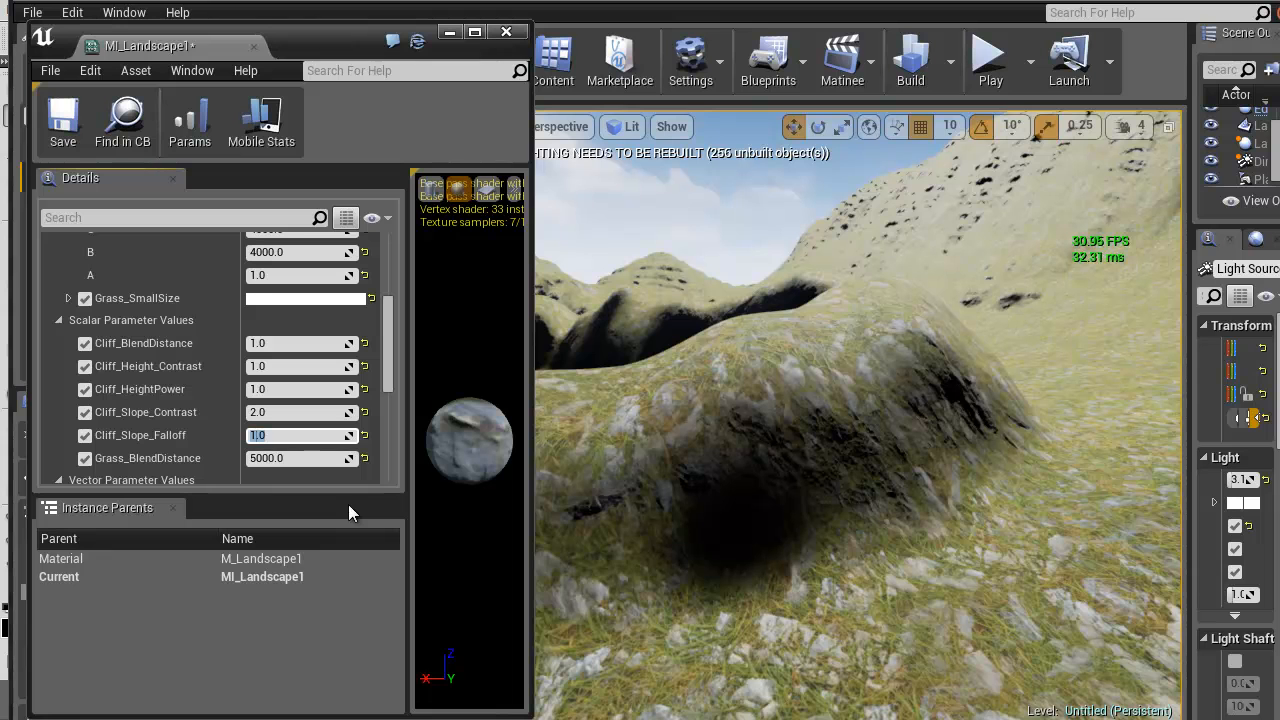
text(4)
key(Return)
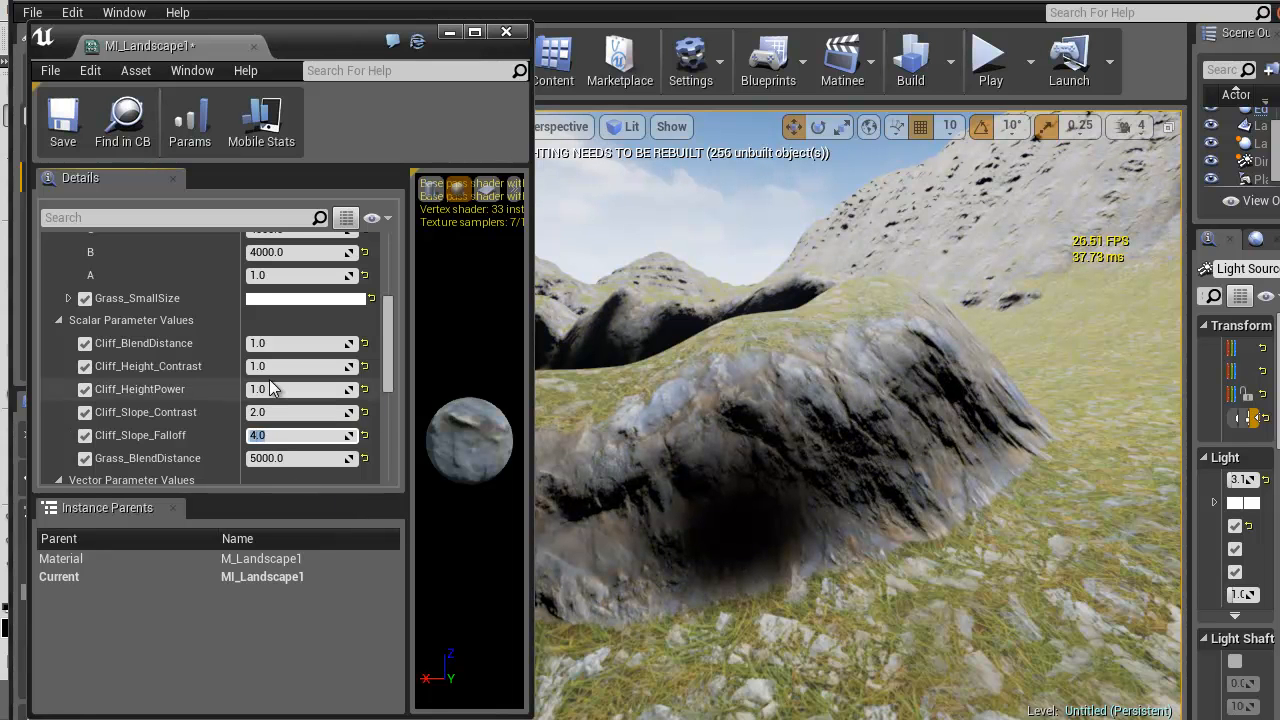
Lower Cliff_Slope_Contrast to 0.1 and check the blend on the ridge
text(1)
key(Return)
text(.5)
right_drag(820, 610, 884, 575)
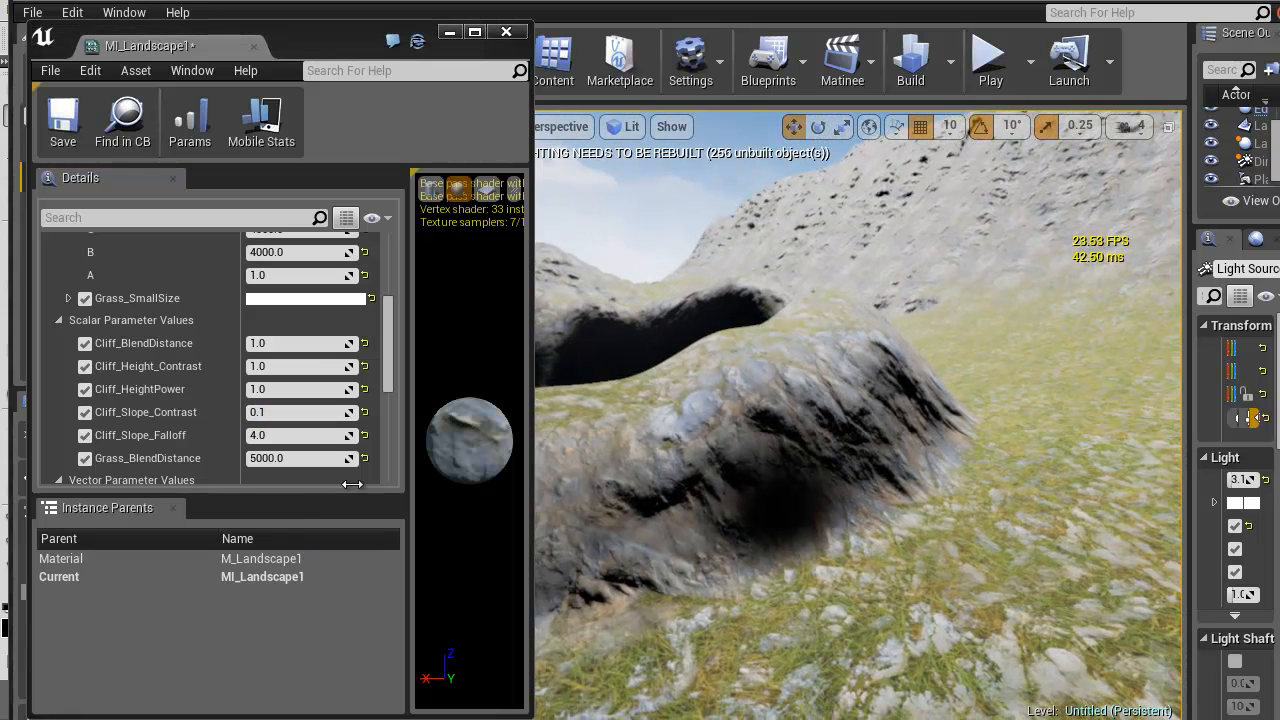
Set Cliff_Height_Contrast to 0.1, then raise it to 0.5 to compare the rock and grass transition
click(287, 368)
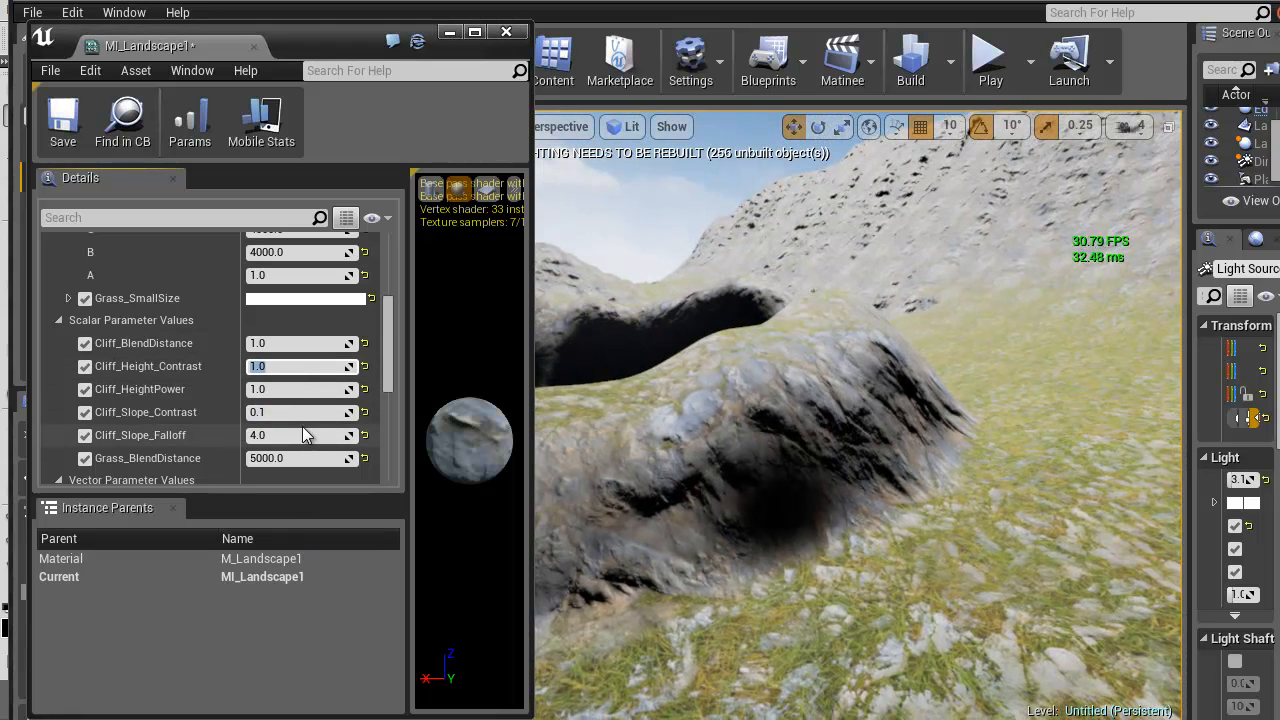
text(.1)
key(Return)
right_drag(740, 350, 896, 510)
click(307, 368)
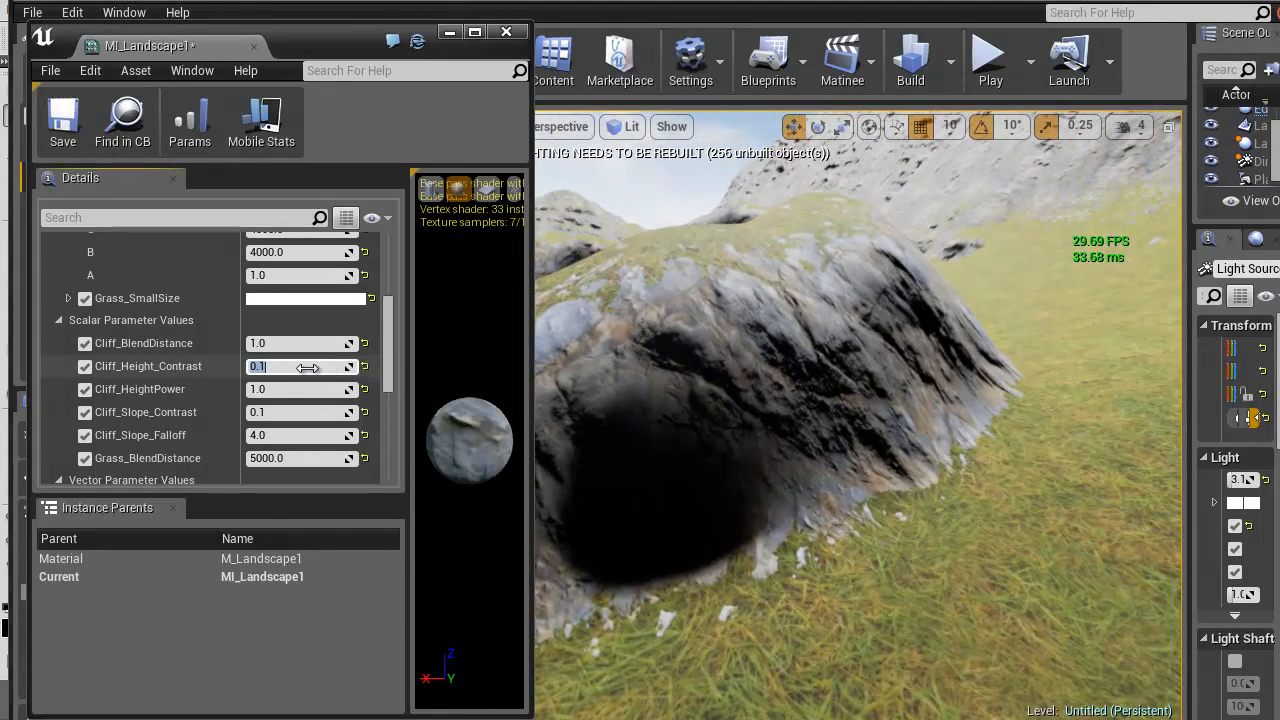
text(0.5)
key(Return)
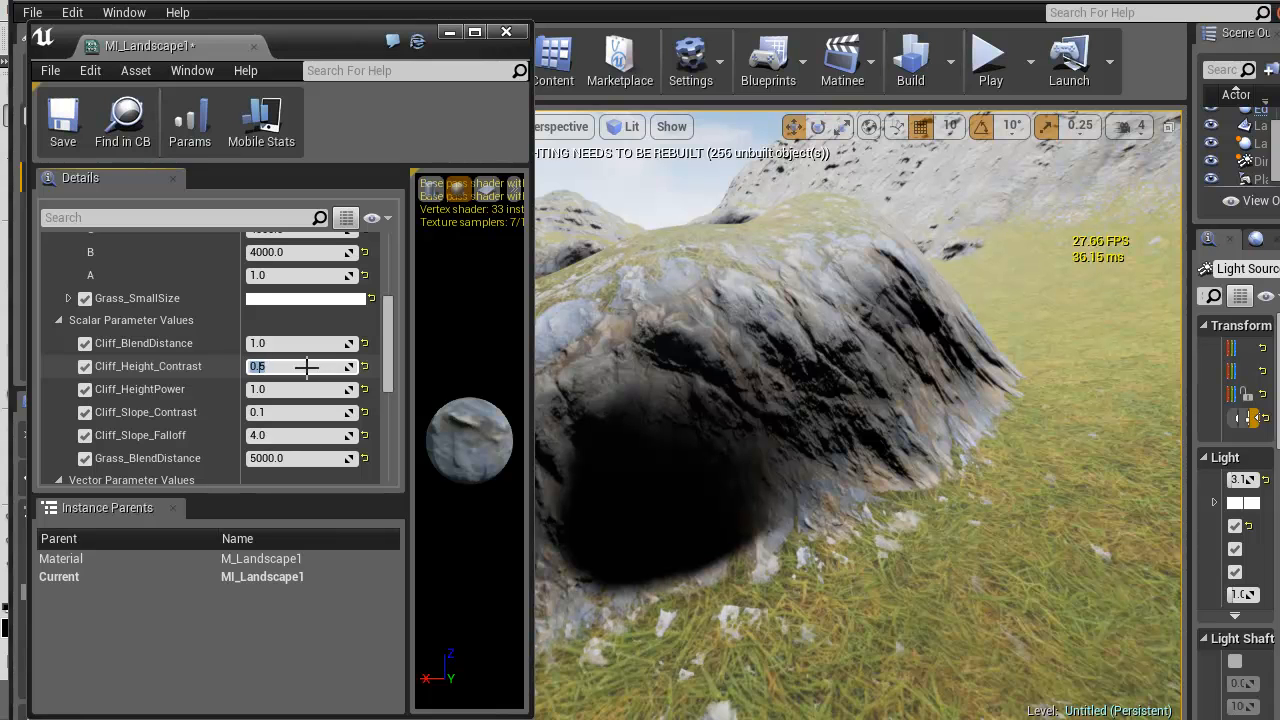
Lower Cliff_Height_Contrast to 0.25 and on to 0.1 while viewing the grassy ground and cliff
right_drag(675, 373, 1090, 320)
click(267, 368)
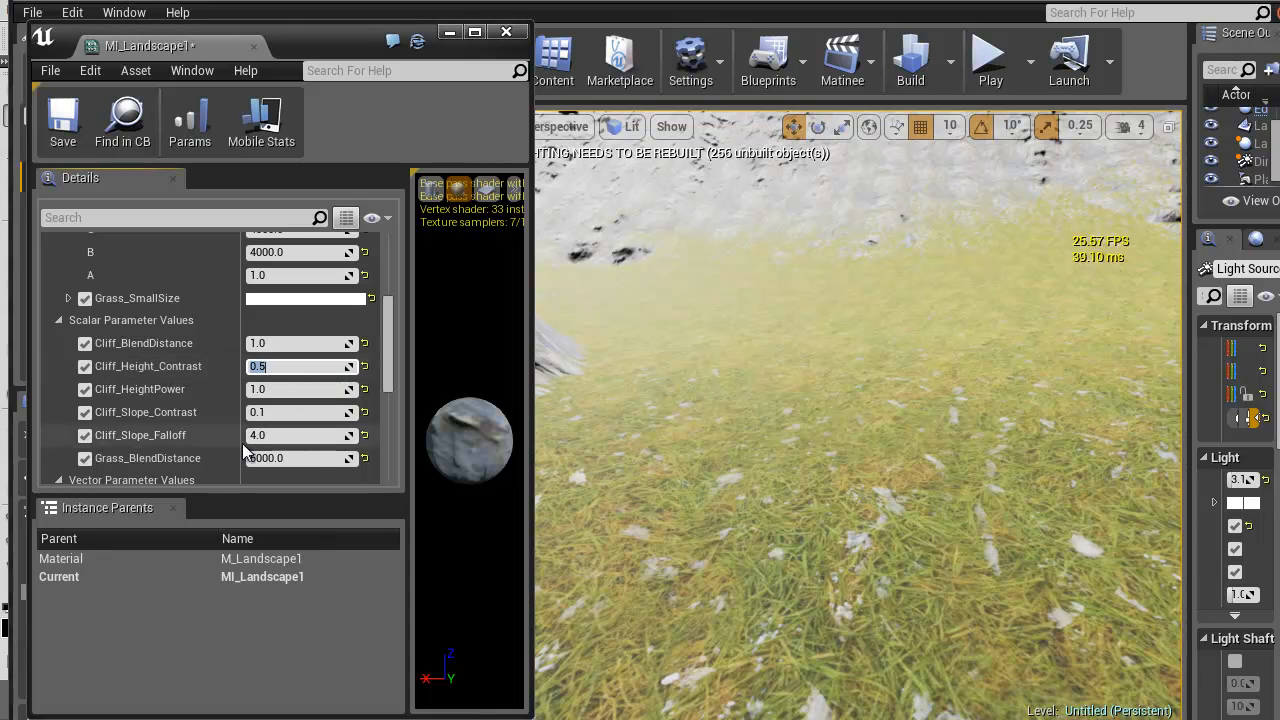
text(0.25)
key(Return)
text(1)
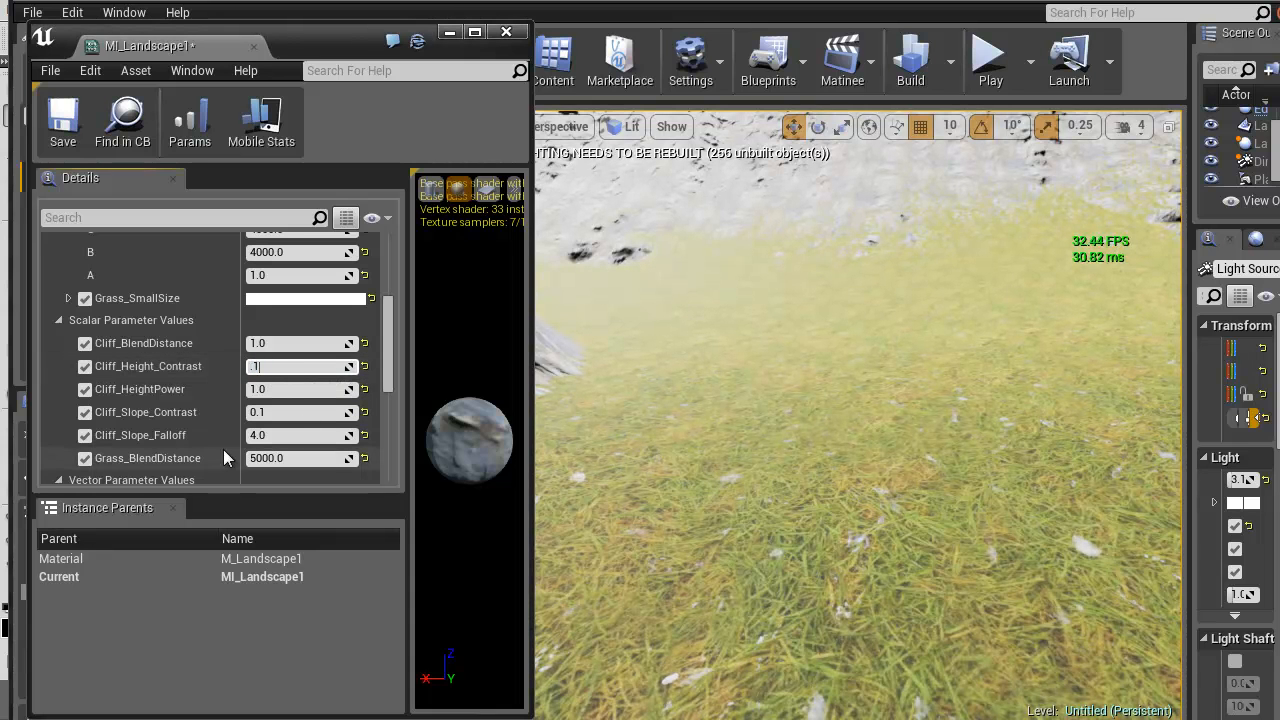
key(BackSpace)
text(.)
text(01)
key(Return)
right_drag(785, 514, 264, 388)
key(w)
key(s)
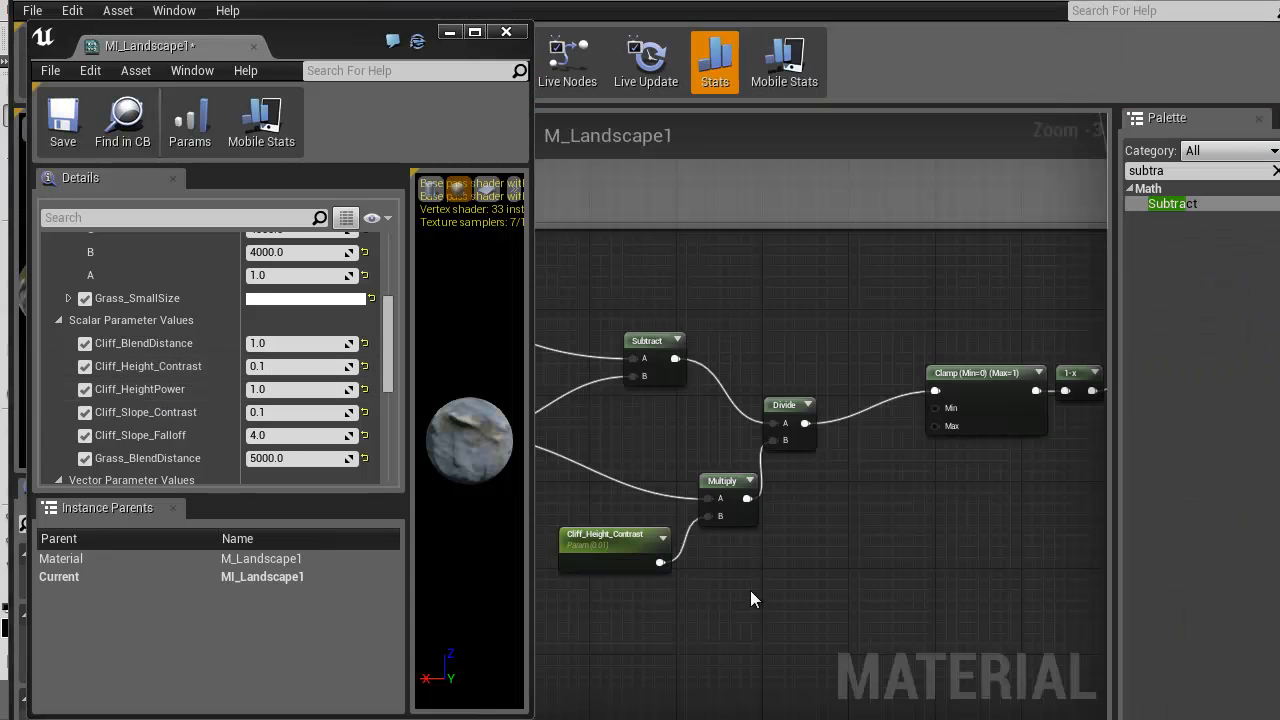
In the M_Landscape1 material graph, place an Add node and feed it the Power output as A and Cliff_Height_Contrast as B
scroll(753, 598, up, 3)
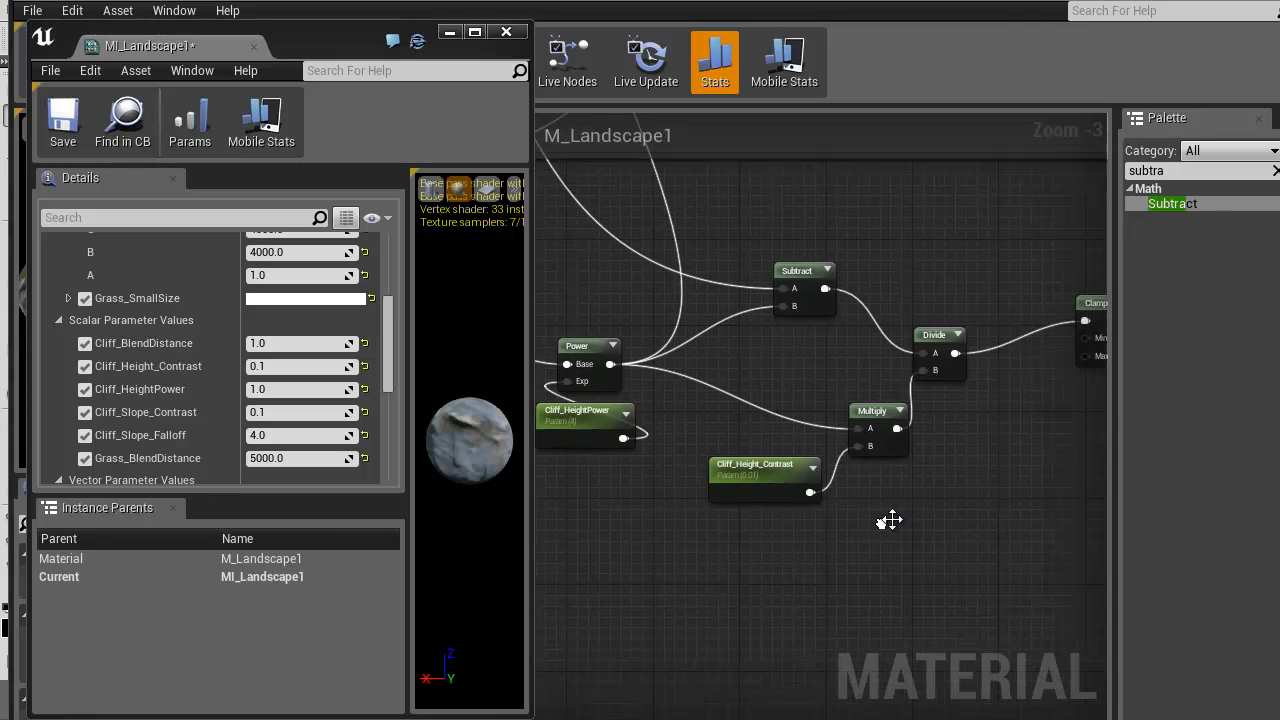
right_drag(668, 426, 805, 386)
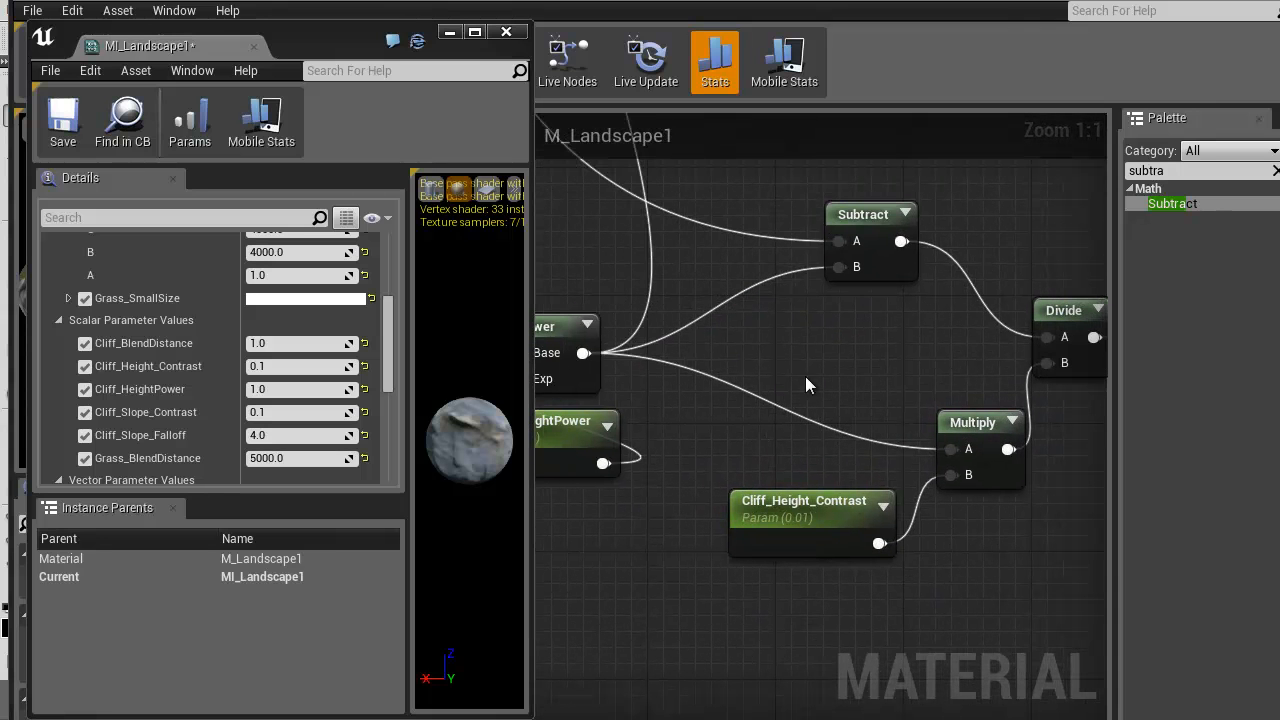
click(829, 396)
drag(840, 405, 584, 353)
drag(836, 431, 884, 546)
drag(769, 508, 705, 524)
right_click(924, 428)
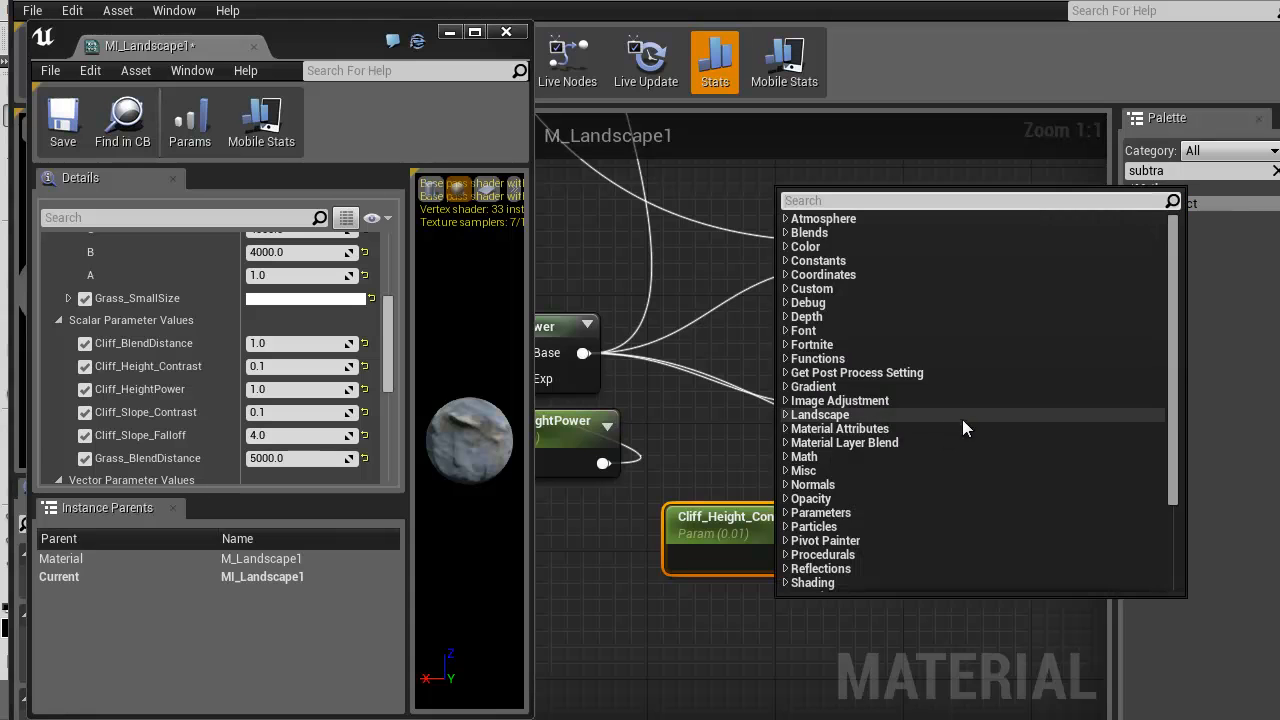
click(973, 147)
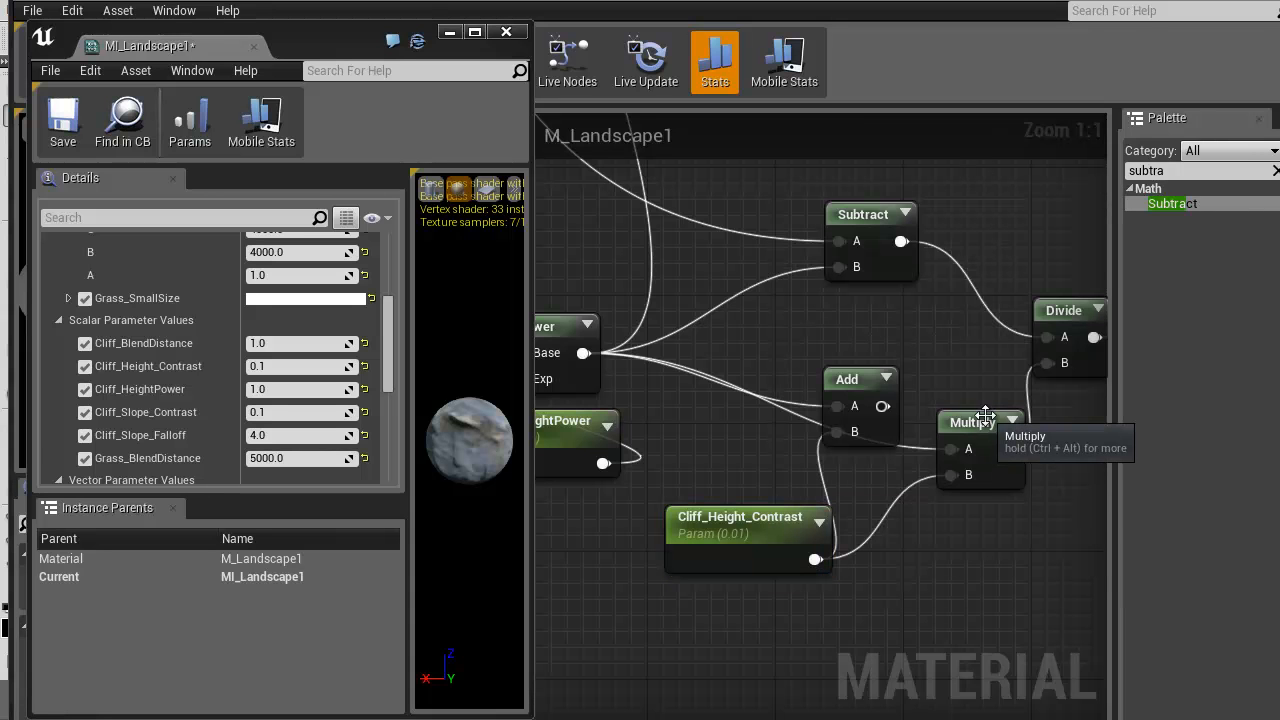
Delete the Multiply node that feeds the Divide node's B input
drag(985, 416, 985, 712)
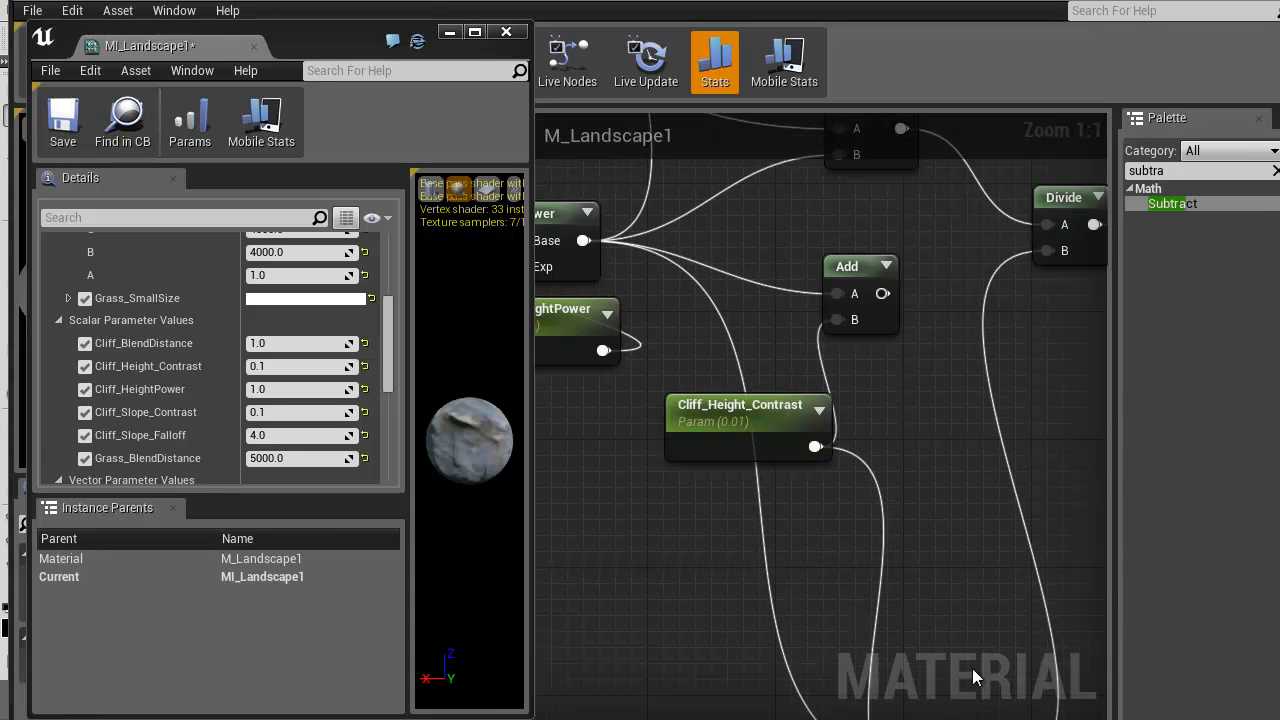
key(Delete)
right_drag(919, 385, 802, 518)
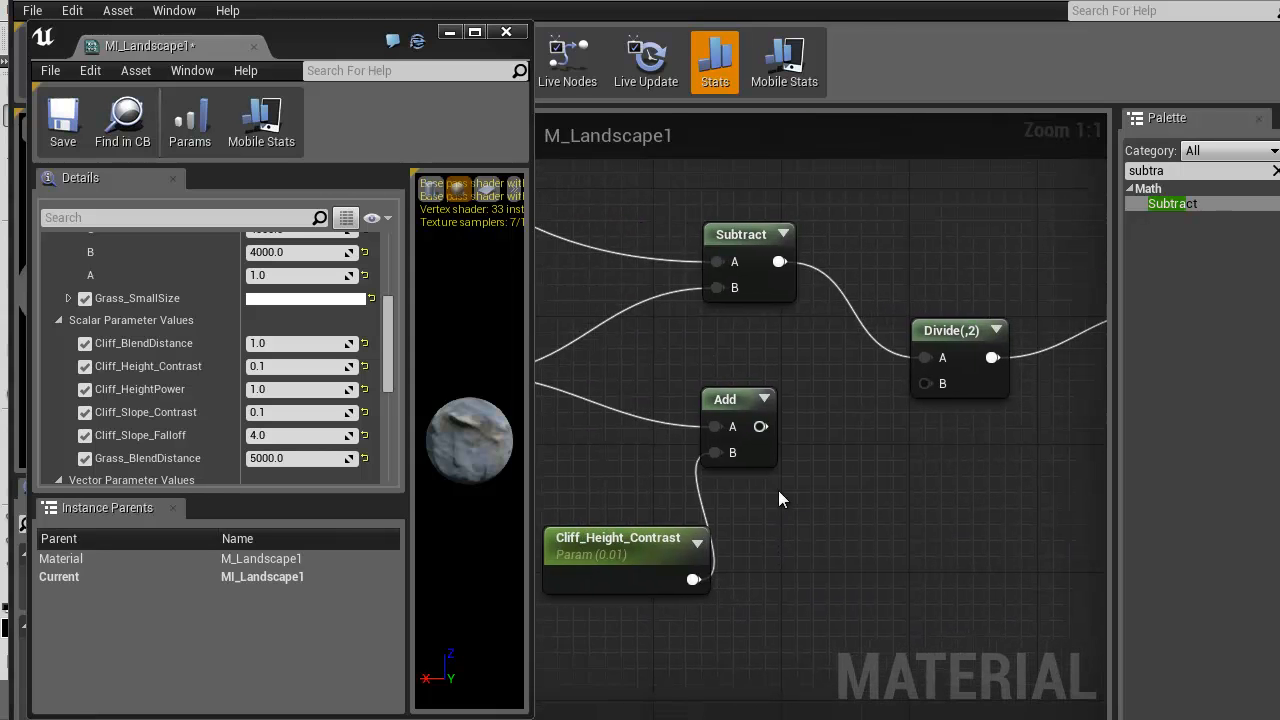
scroll(777, 492, down, 1)
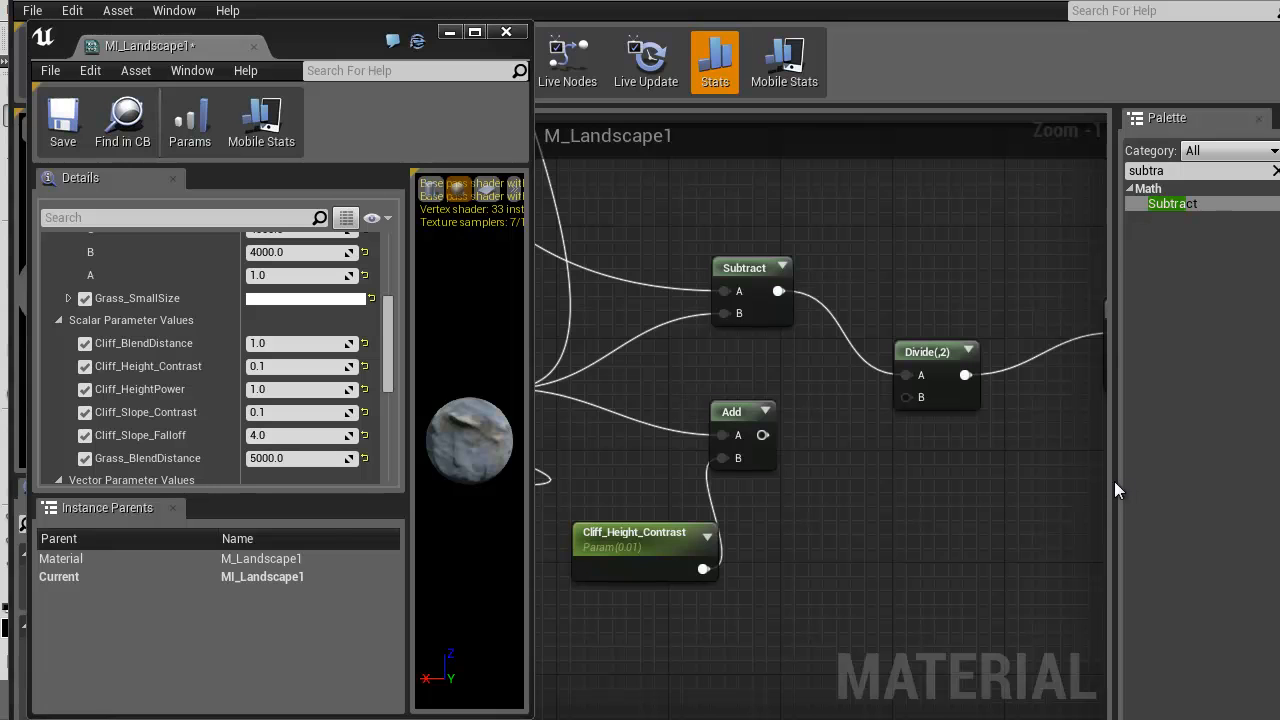
right_drag(777, 531, 758, 555)
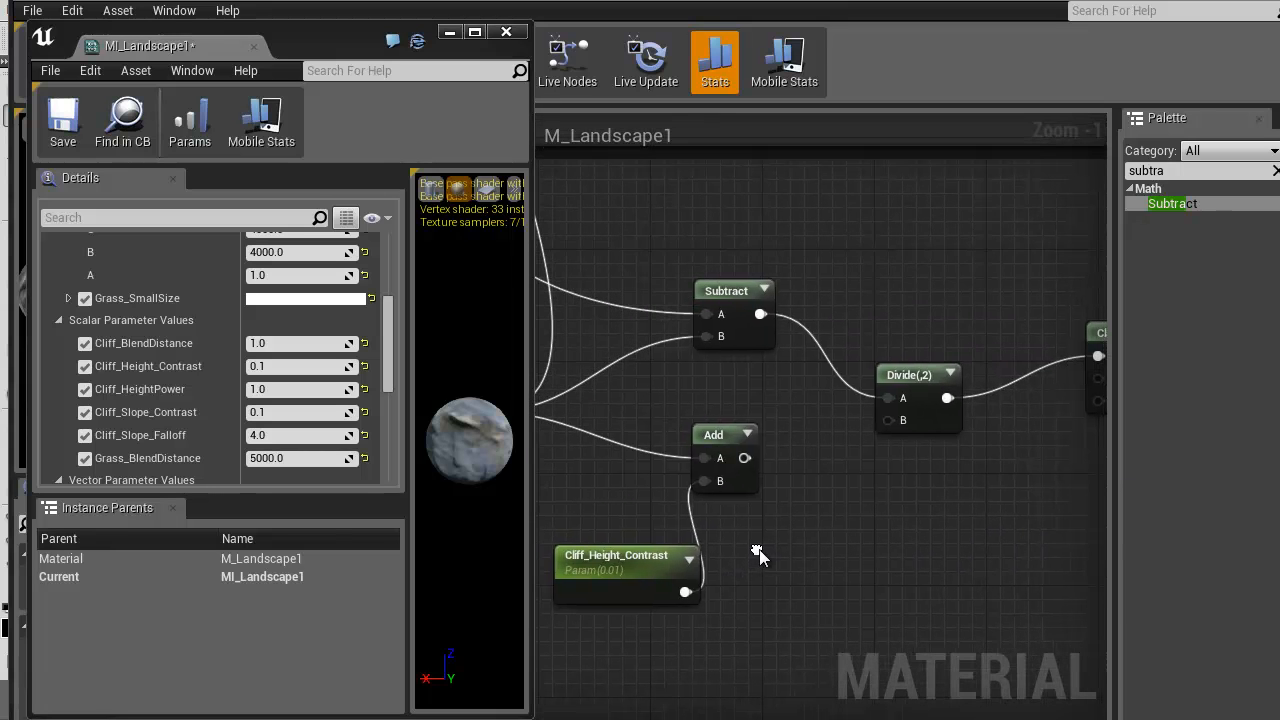
Add a Clamp node beside the Add node and connect the Add output to its input
right_click(807, 518)
text(cl;amp)
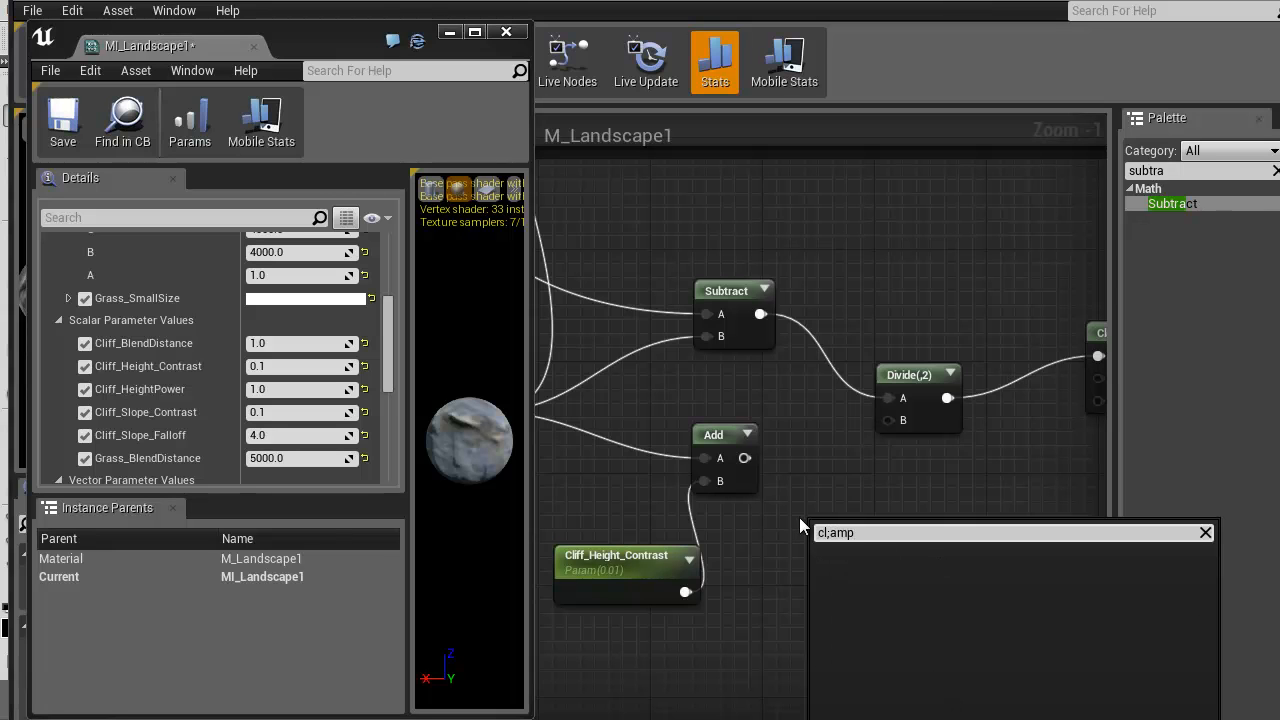
key(BackSpace)
key(BackSpace)
key(BackSpace)
key(BackSpace)
text(amp)
key(Return)
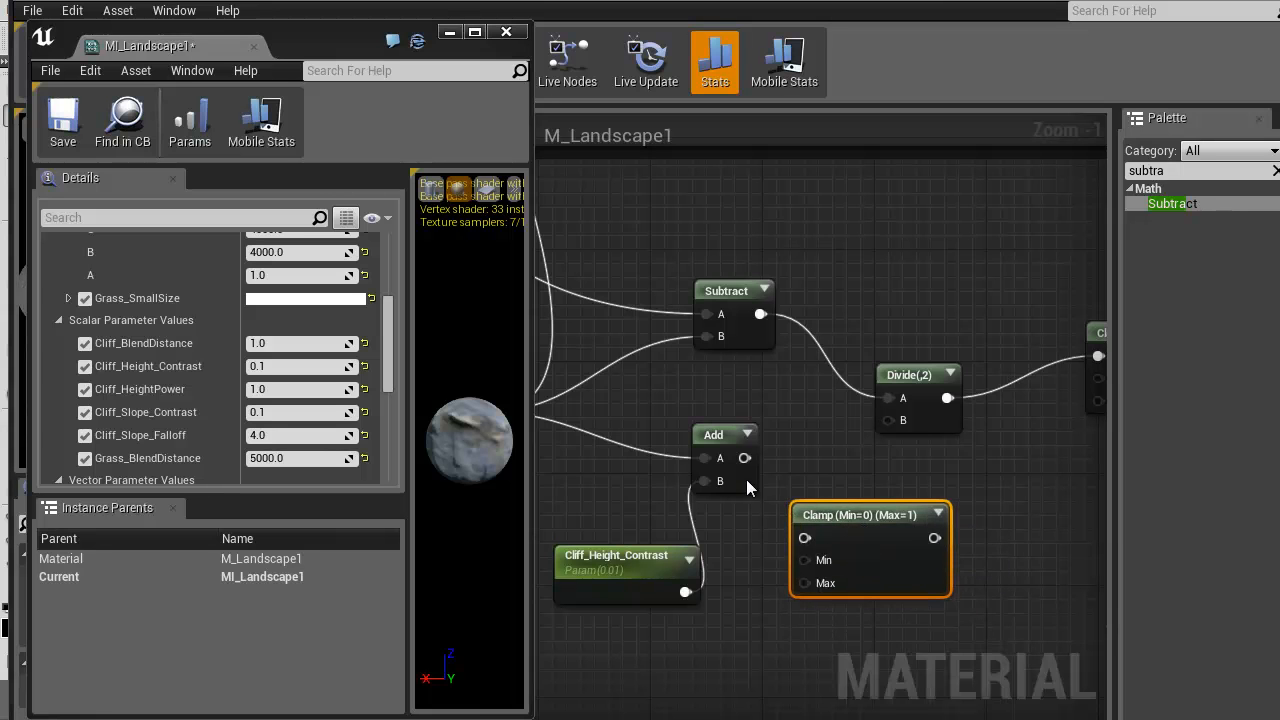
drag(744, 458, 790, 539)
Back in the MI_Landscape1 instance, try Cliff_Height_Contrast at 0.5, then set it to 0.01
drag(337, 31, 322, 114)
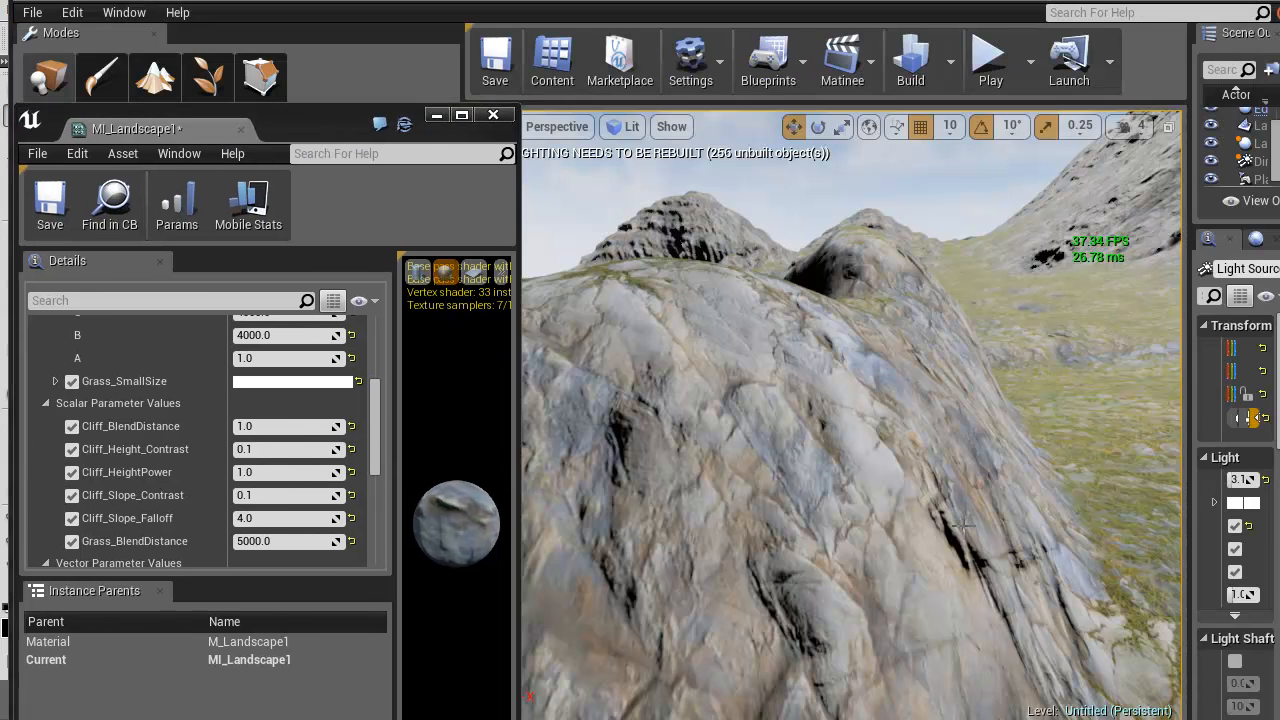
right_drag(962, 525, 512, 525)
click(275, 449)
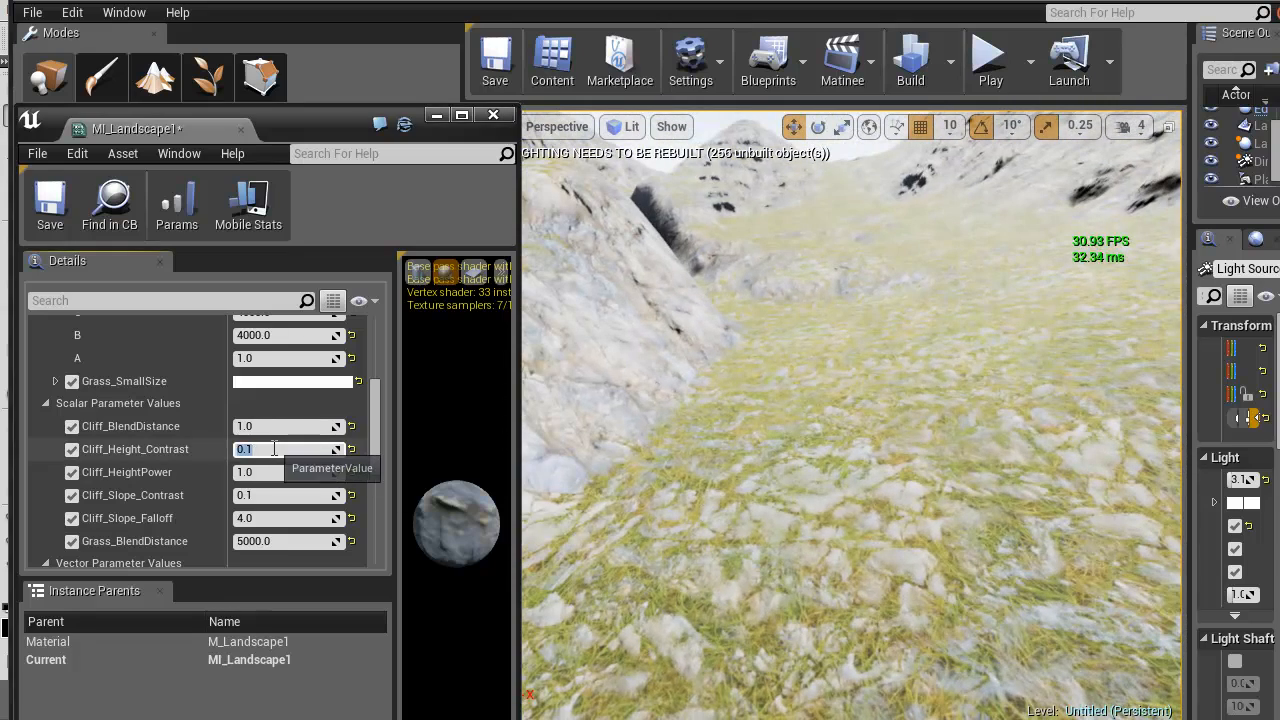
text(0.5)
key(Return)
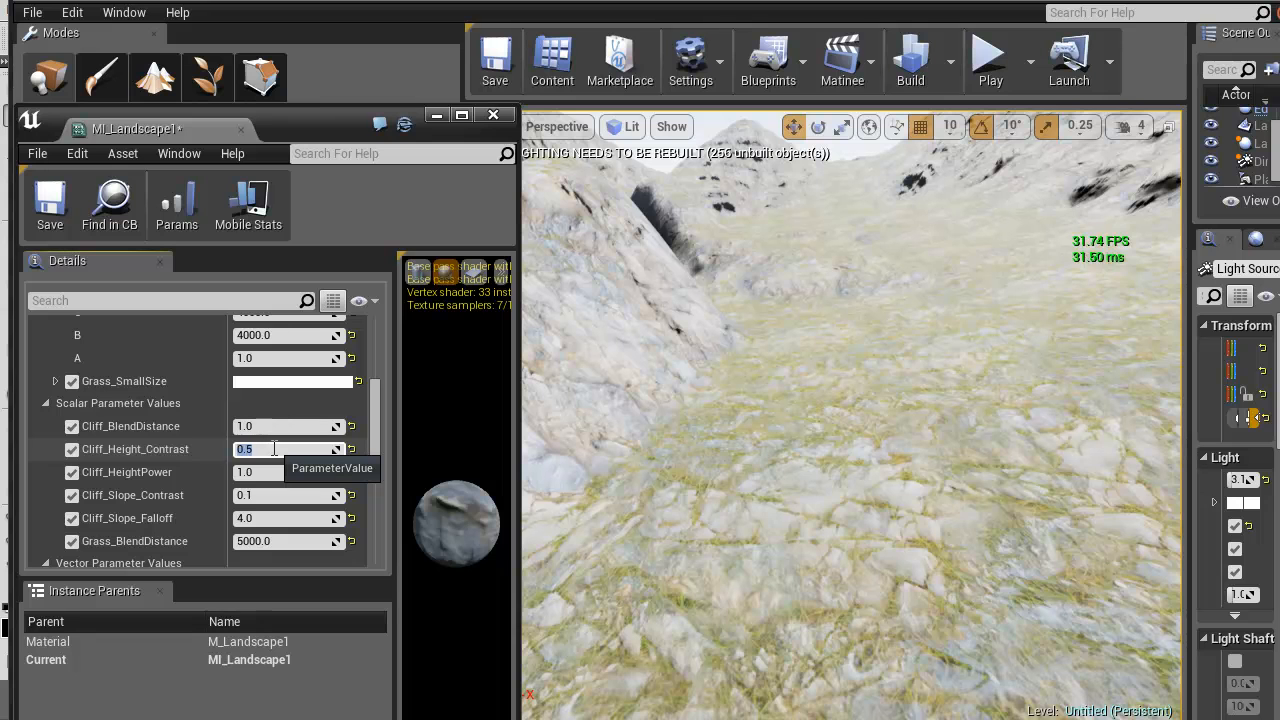
key(Return)
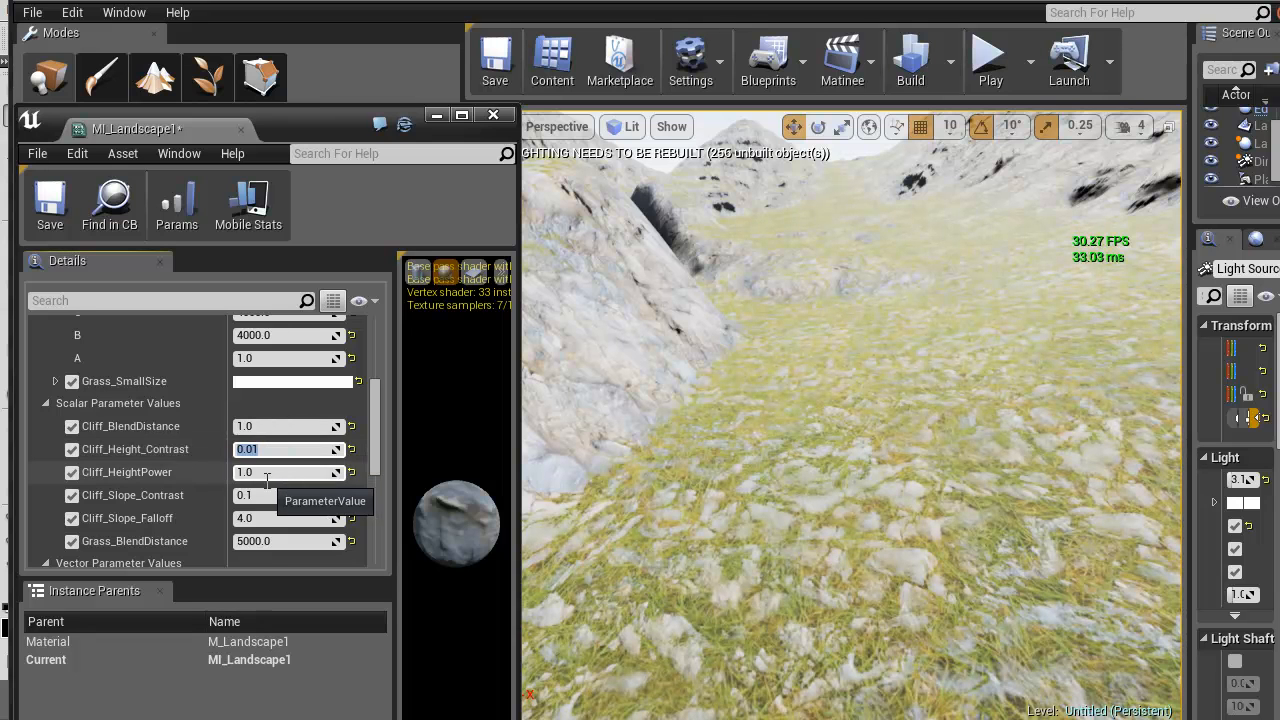
Try Cliff_HeightPower at 4 while viewing the cliff, then lower it to 2
text(4)
key(Return)
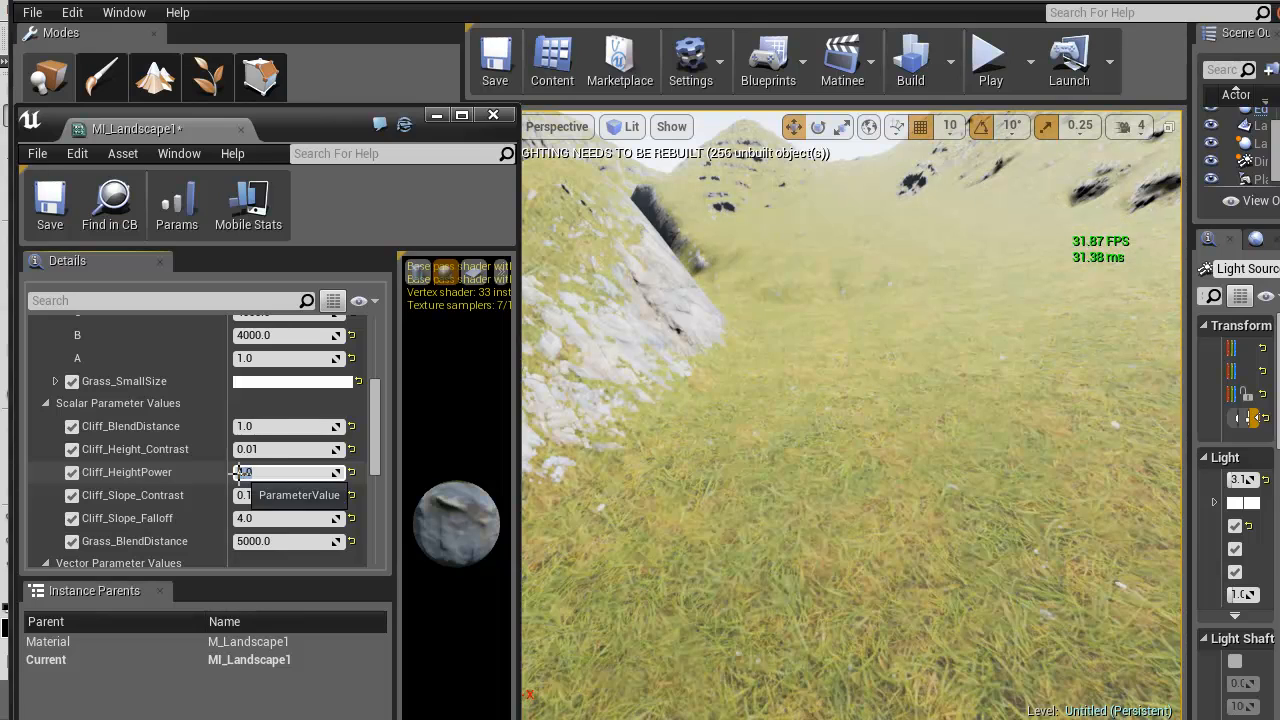
right_drag(818, 467, 712, 440)
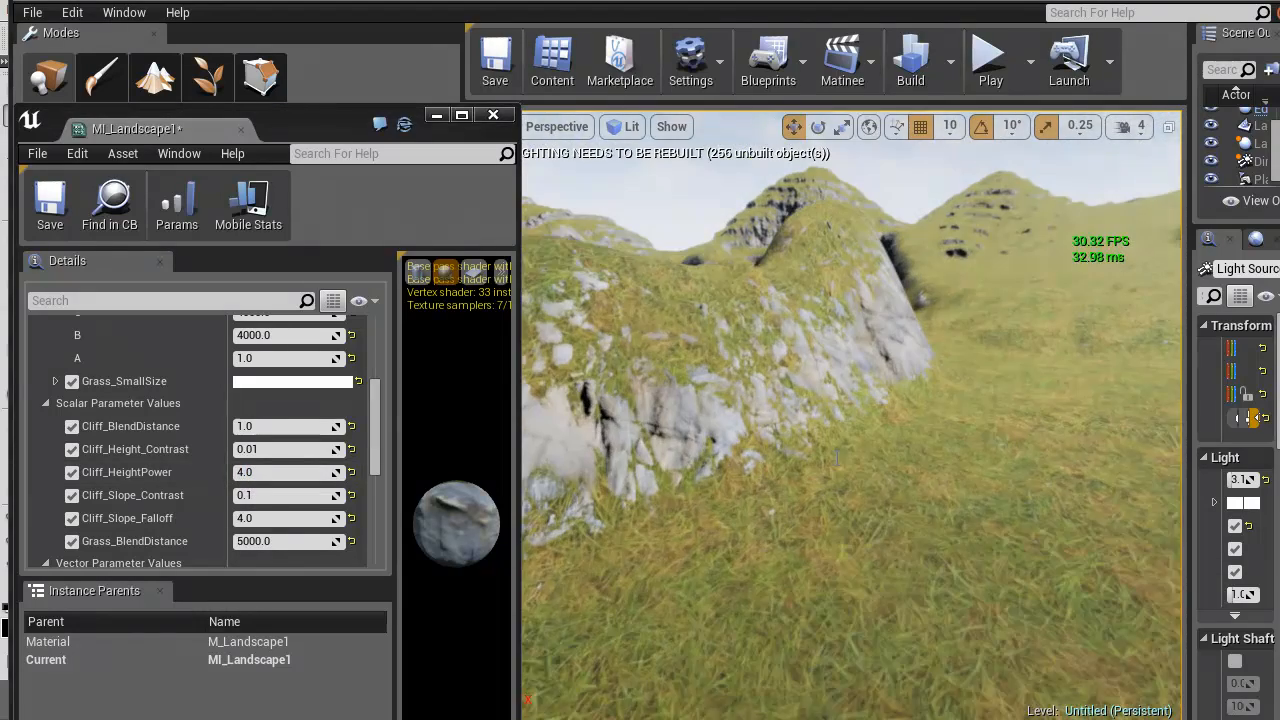
click(265, 471)
text(2)
key(Return)
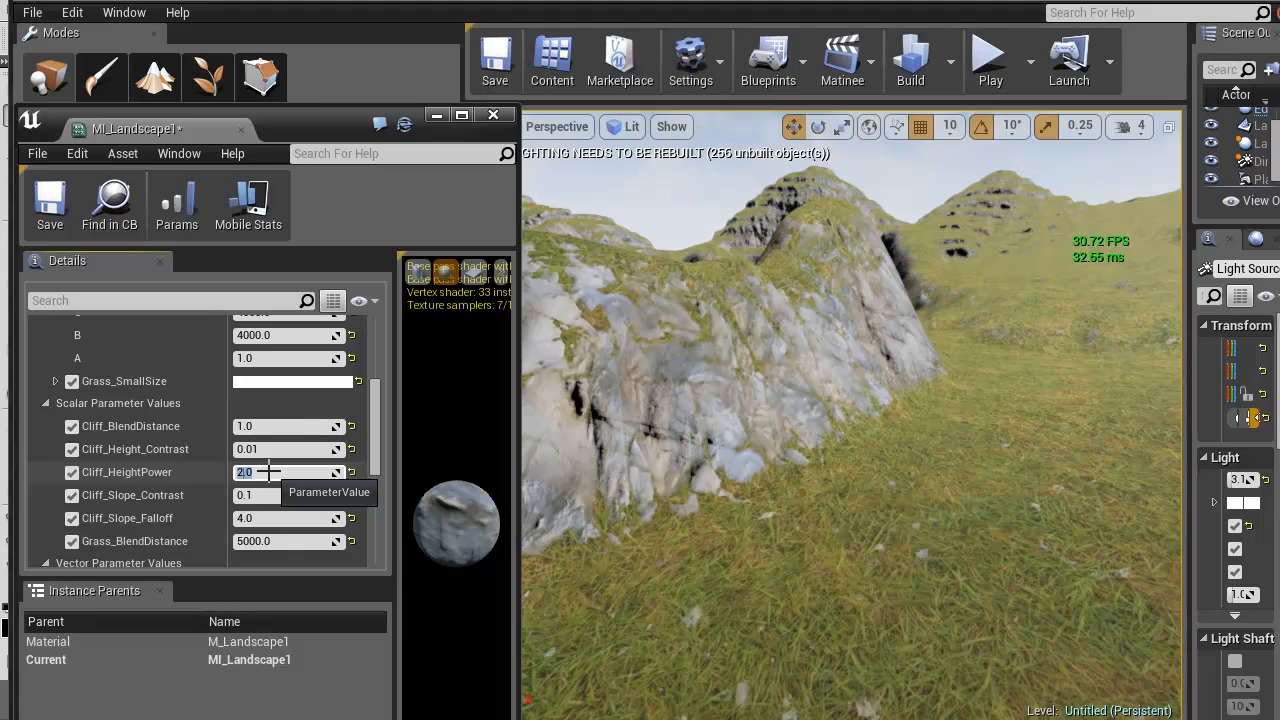
Raise Cliff_Slope_Contrast to 1 and then 4, inspecting the rock and grass edges on the terrain
right_drag(1026, 274, 1058, 305)
key(w)
key(w)
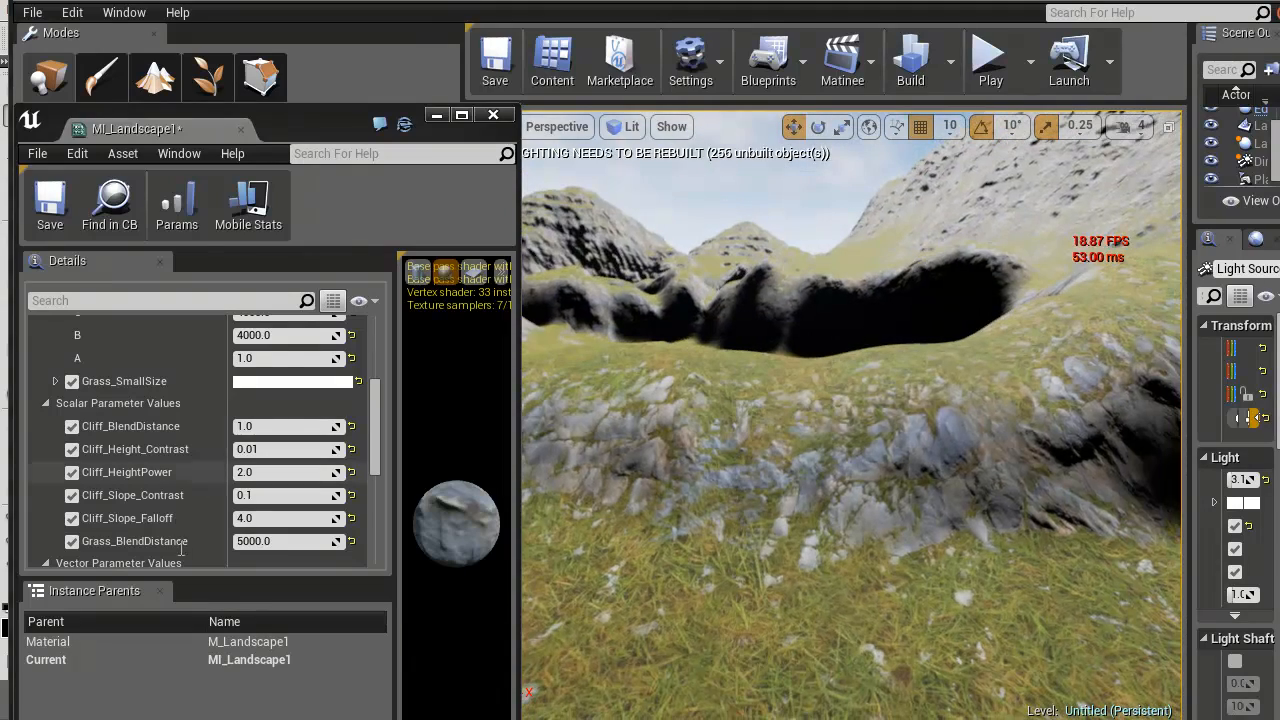
click(269, 496)
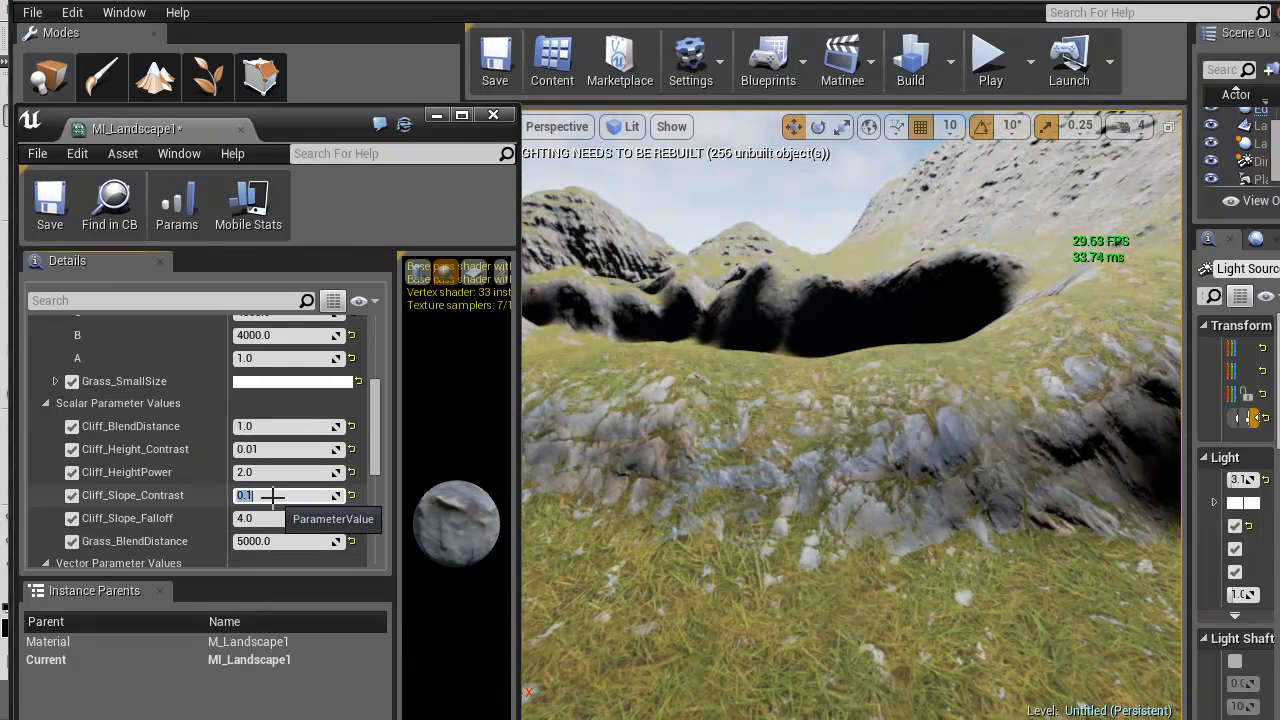
right_drag(745, 418, 950, 452)
key(w)
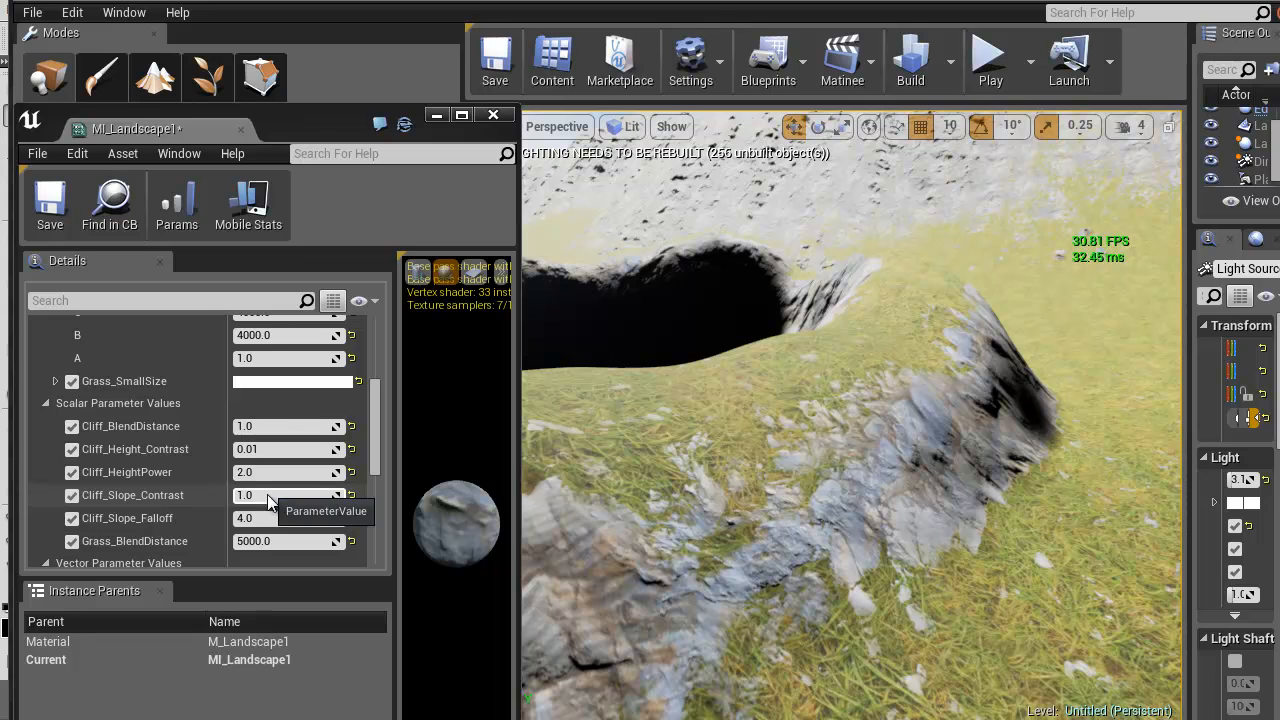
click(256, 495)
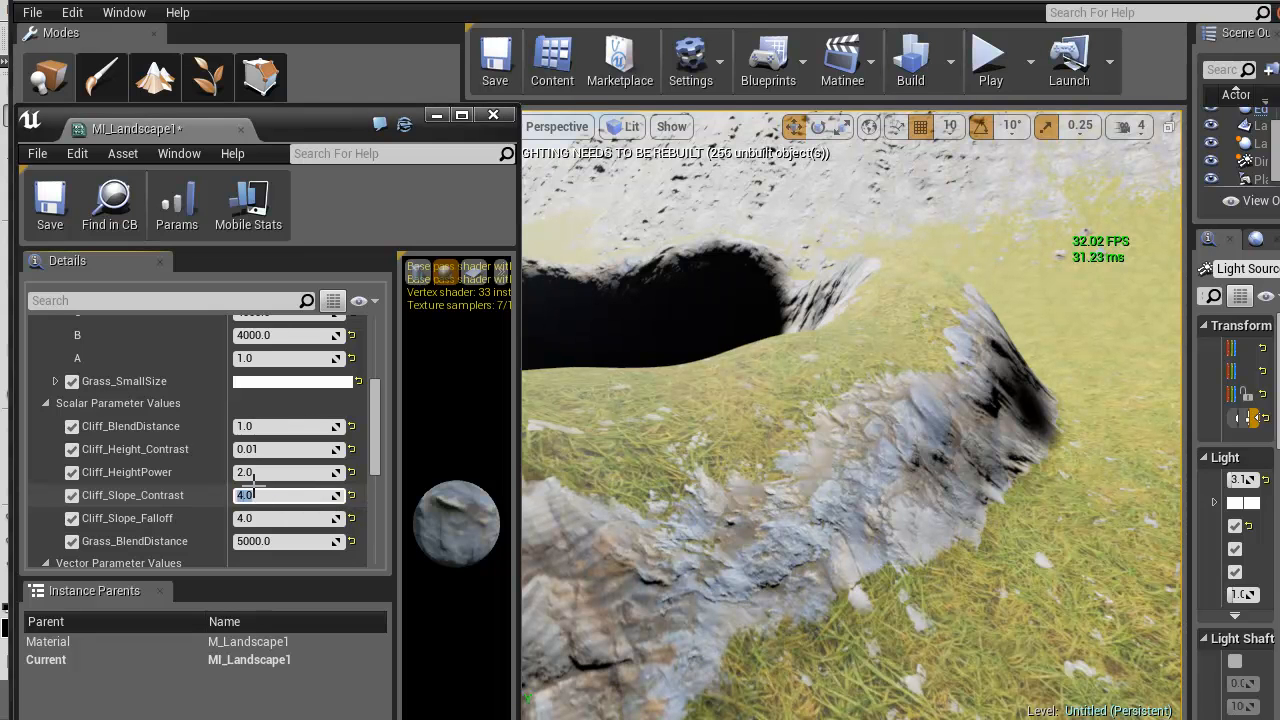
mouse_move(759, 384)
right_down()
mouse_move(1103, 322)
mouse_move(1035, 366)
mouse_move(920, 403)
mouse_move(757, 390)
right_up()
key(w)
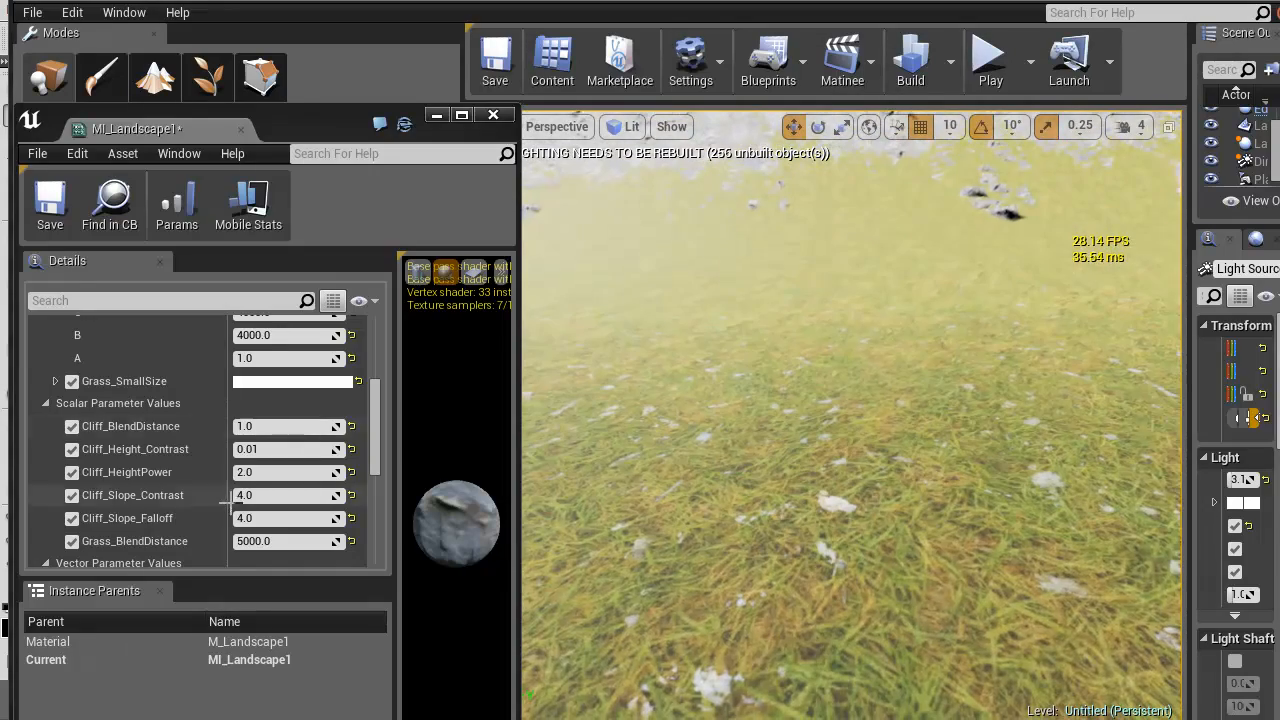
Try Cliff_Slope_Falloff at 10 and then 5 while viewing the rocky ridge in the grass
click(258, 518)
right_drag(735, 445, 648, 420)
key(w)
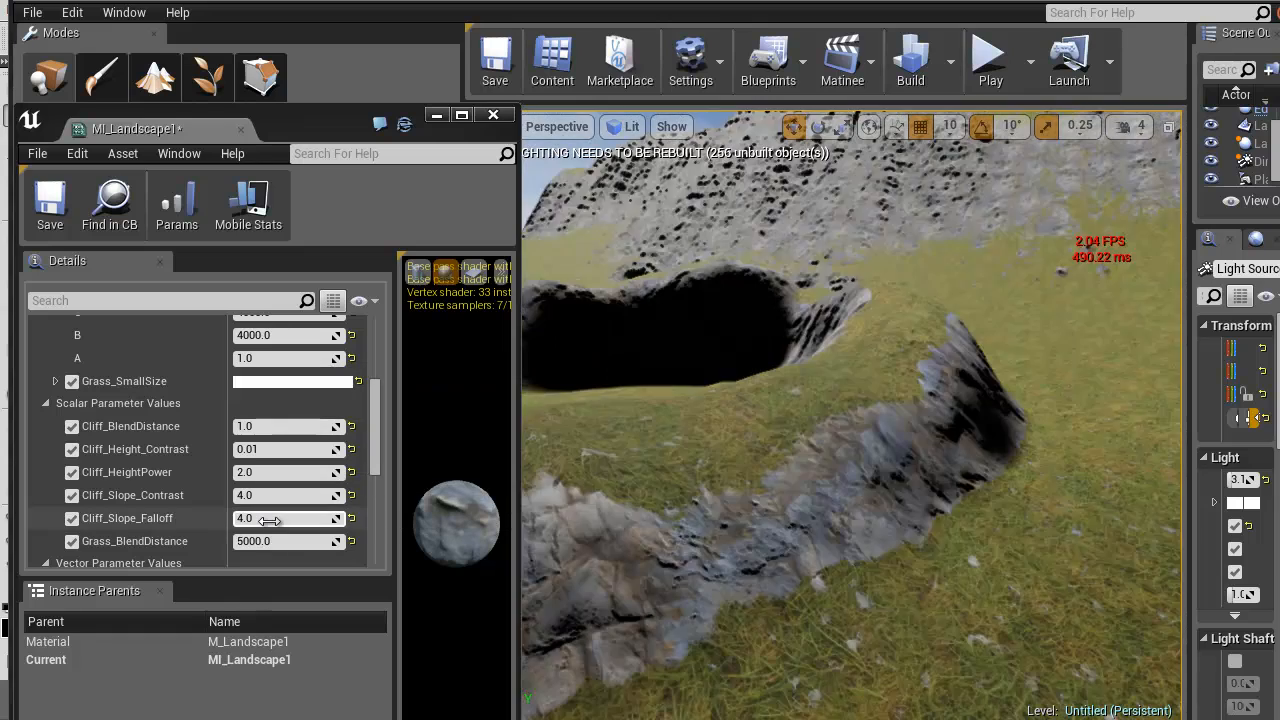
click(255, 519)
text(10)
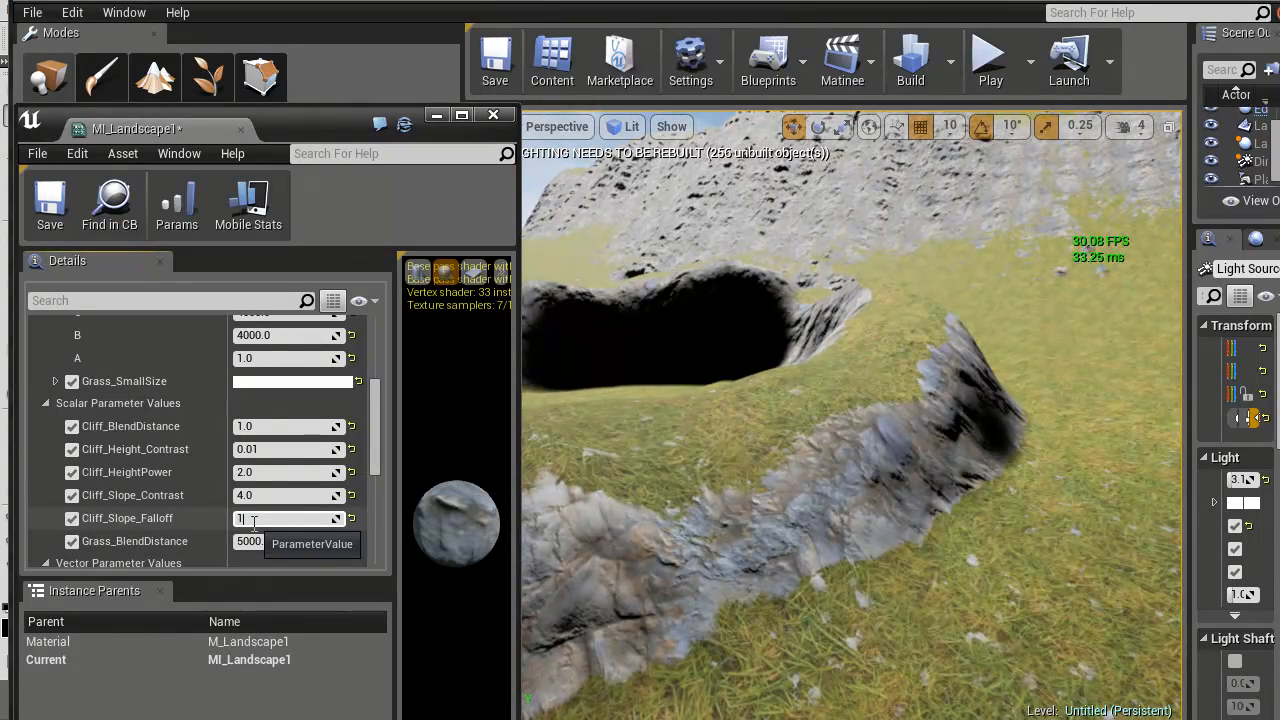
key(Return)
text(5)
key(Return)
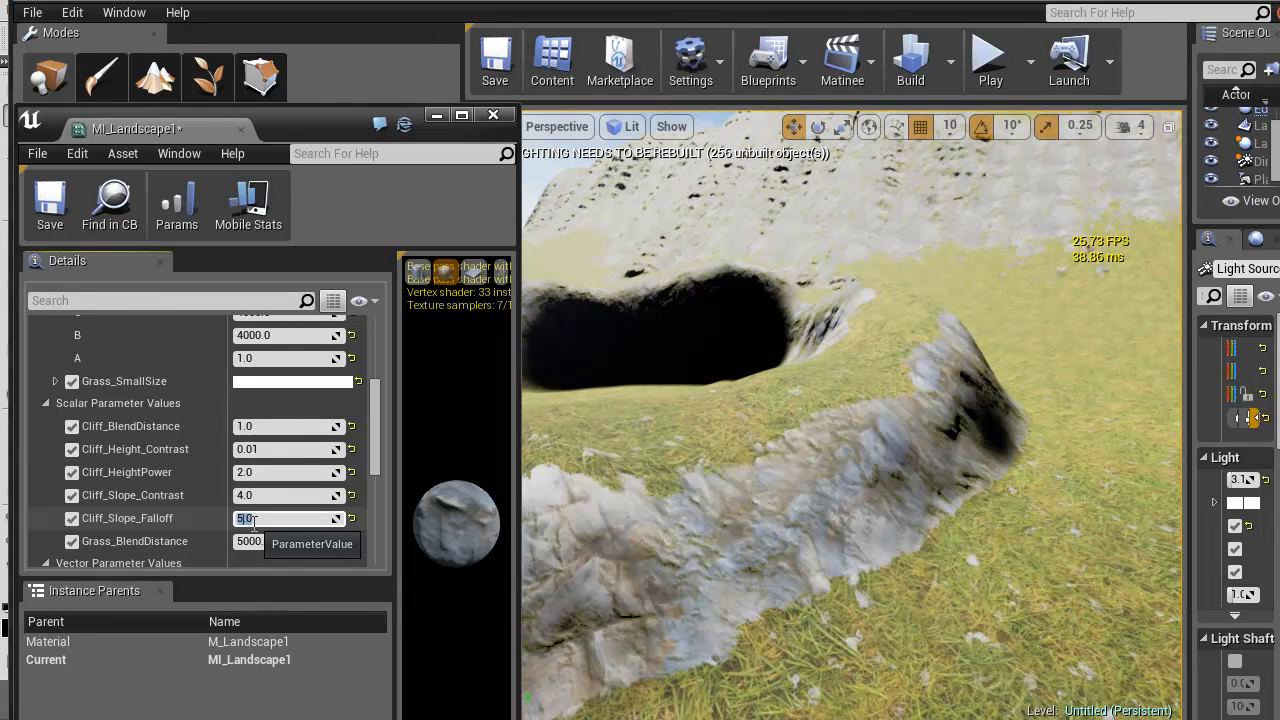
Set Cliff_Slope_Falloff to 32 and Cliff_Slope_Contrast to 0.01, inspecting the rock and grass transitions across the terrain
key(Return)
key(Return)
text(32)
key(Return)
right_drag(683, 600, 715, 598)
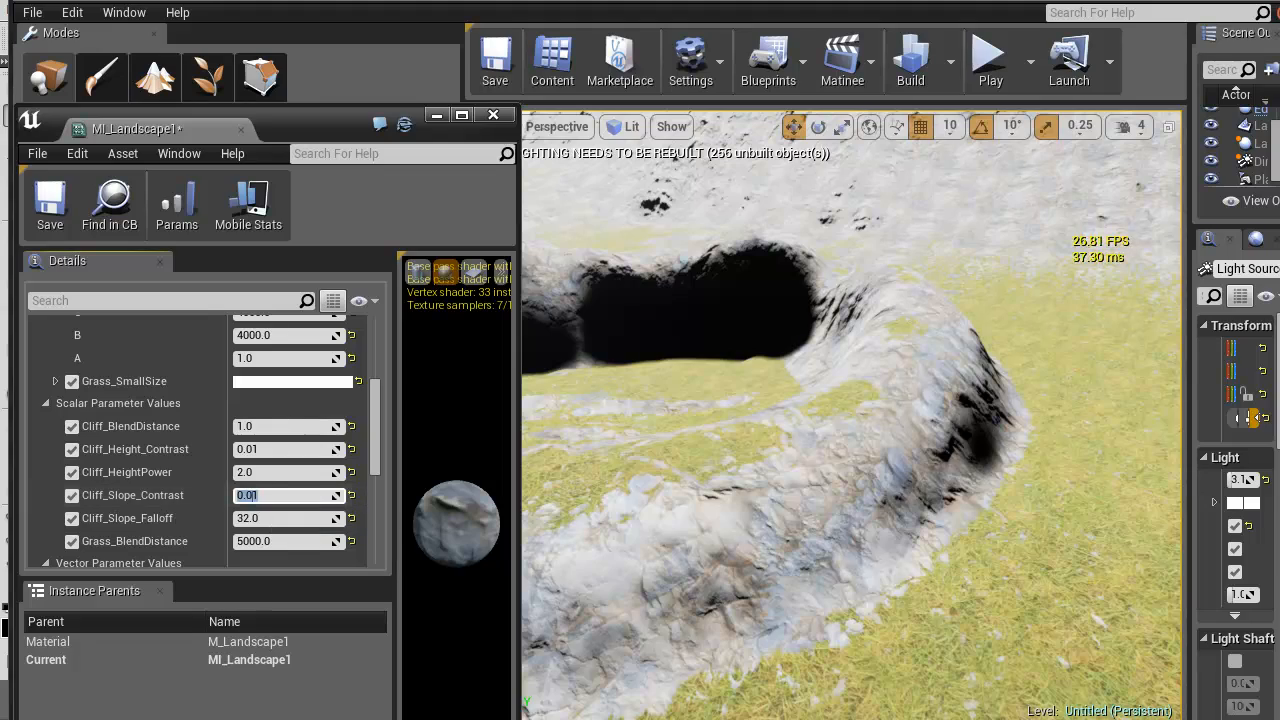
right_drag(771, 349, 940, 368)
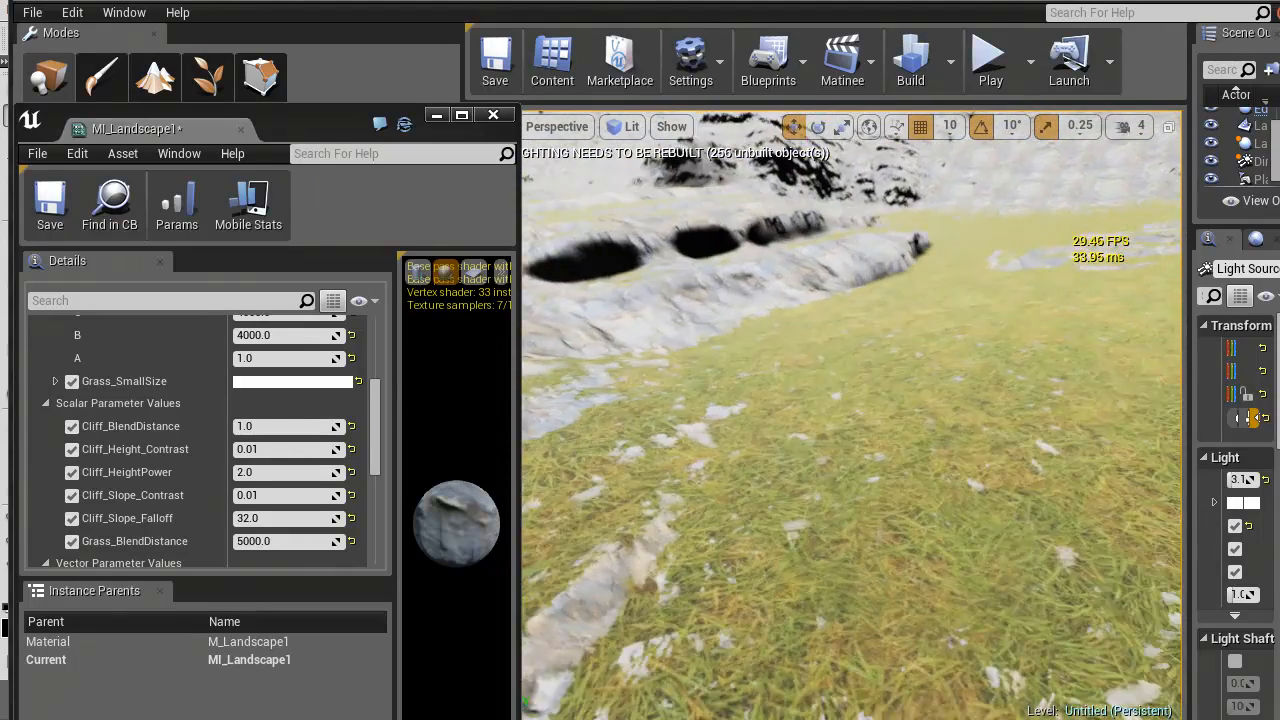
right_drag(850, 400, 842, 345)
right_drag(155, 169, 158, 161)
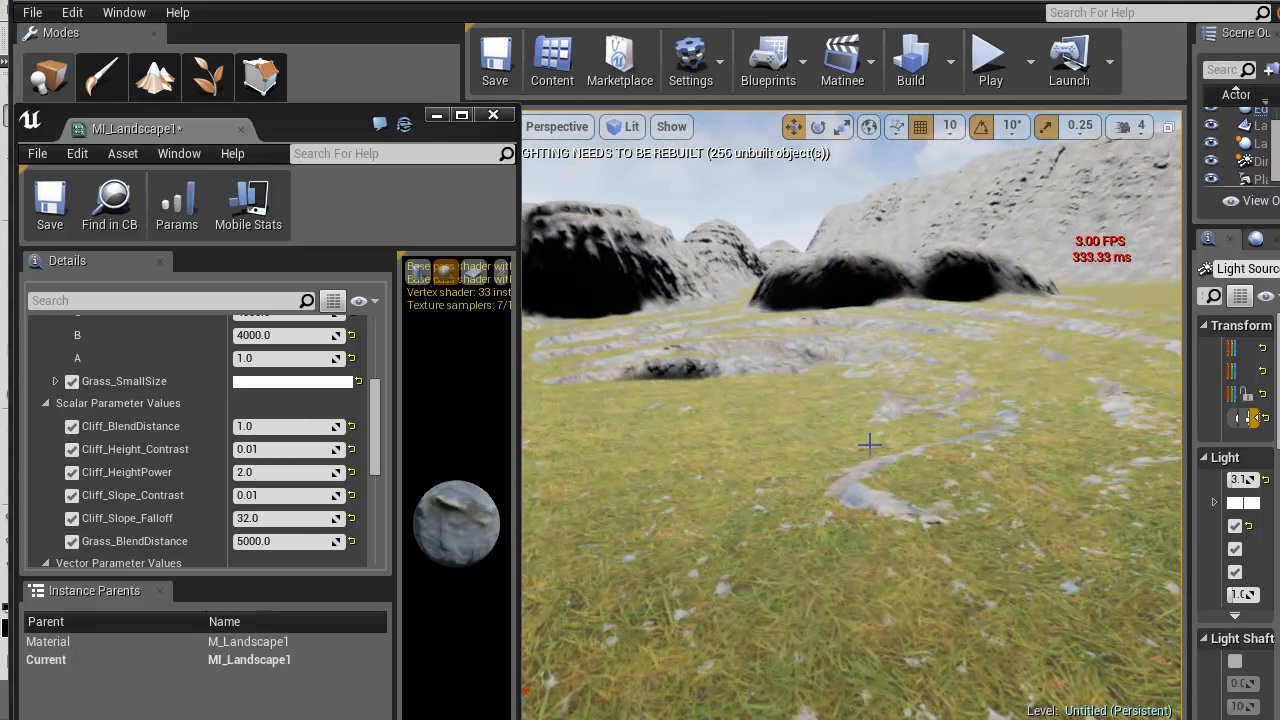
right_drag(869, 443, 836, 427)
In the M_Landscape1 material graph, delete the unused Clamp node fed by the Add output
click(366, 4)
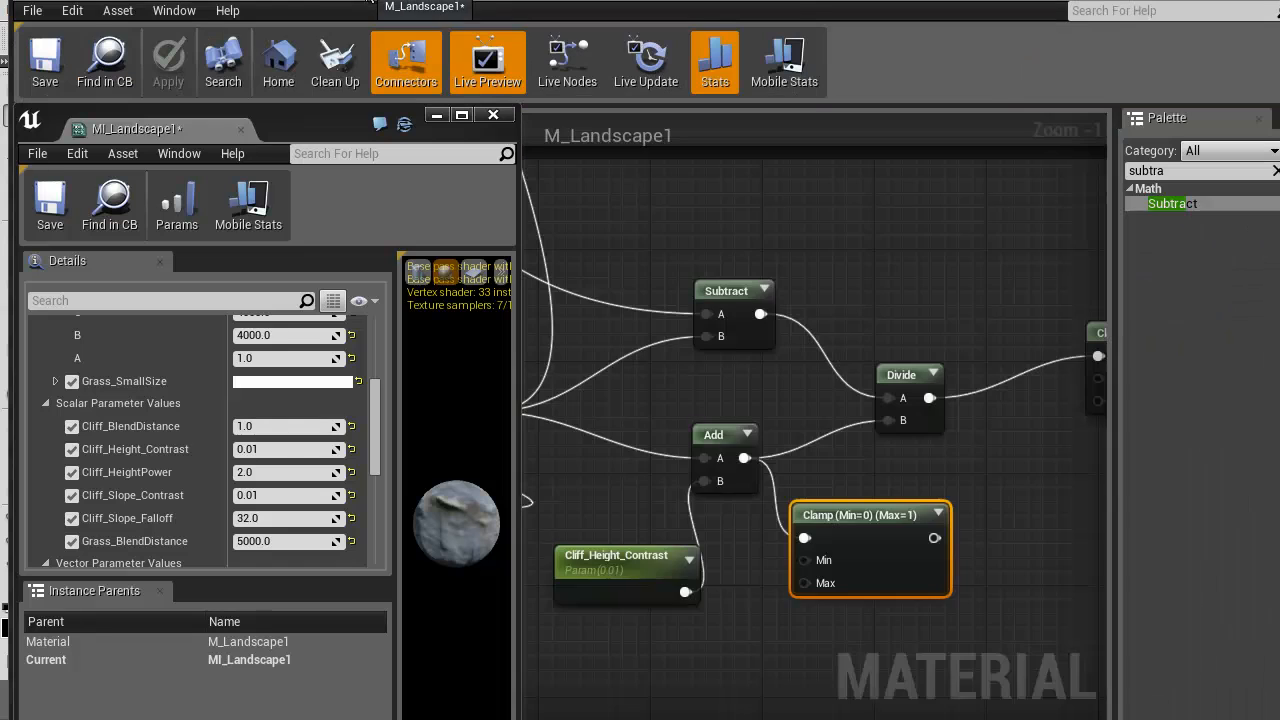
right_drag(713, 415, 795, 410)
scroll(886, 405, down, 2)
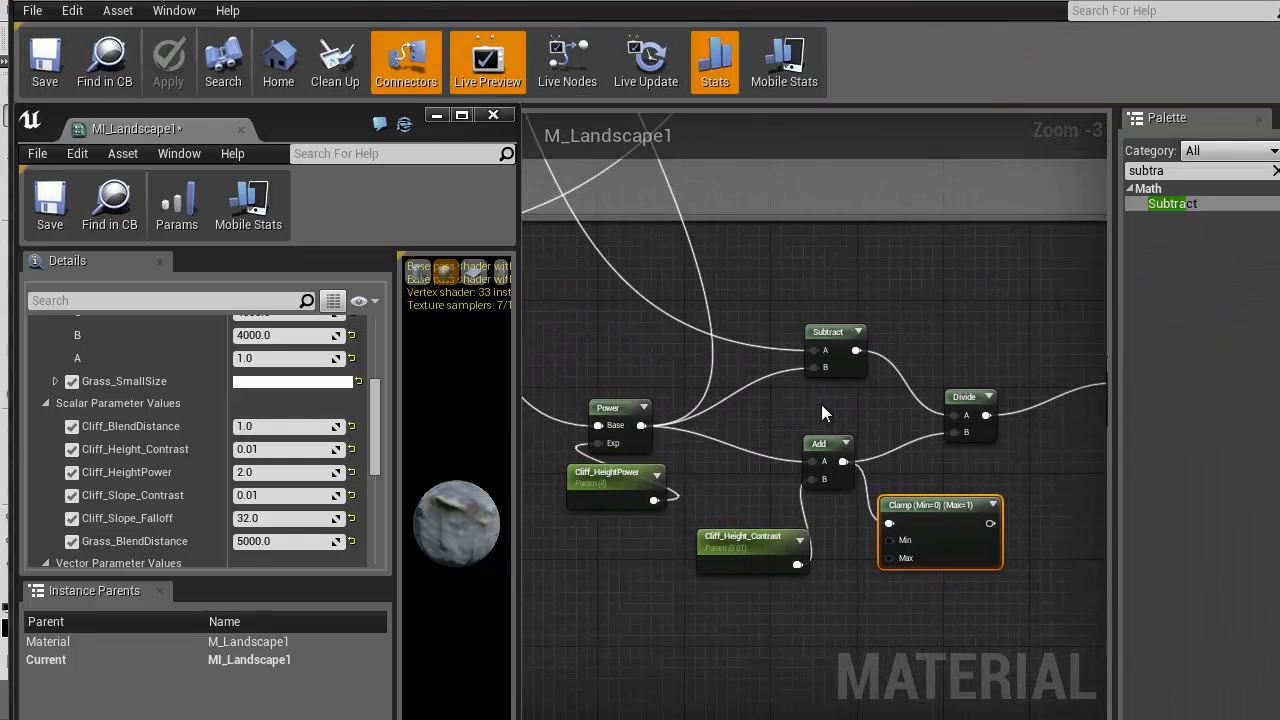
drag(933, 506, 990, 485)
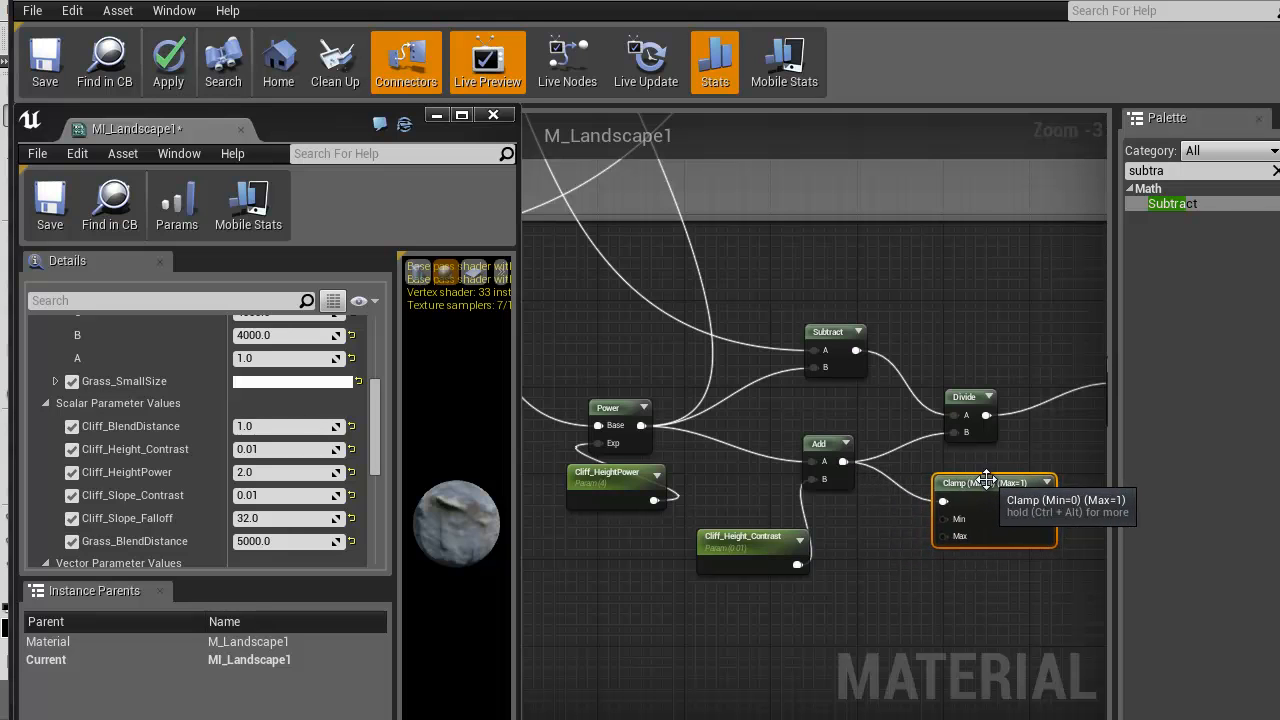
key(Delete)
Move the whole height-blend node chain, from Power through the final 1-x node, into the Cliff_SlopeBlend comment box
scroll(904, 489, down, 4)
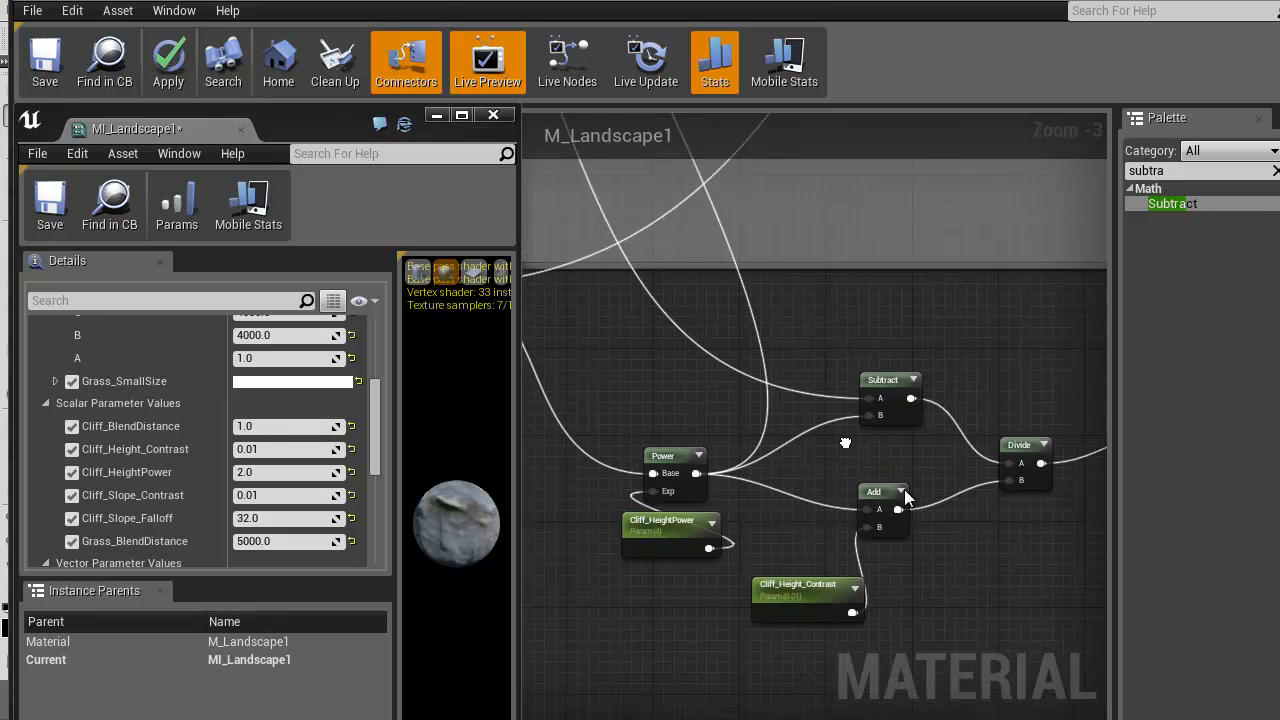
right_drag(920, 537, 735, 402)
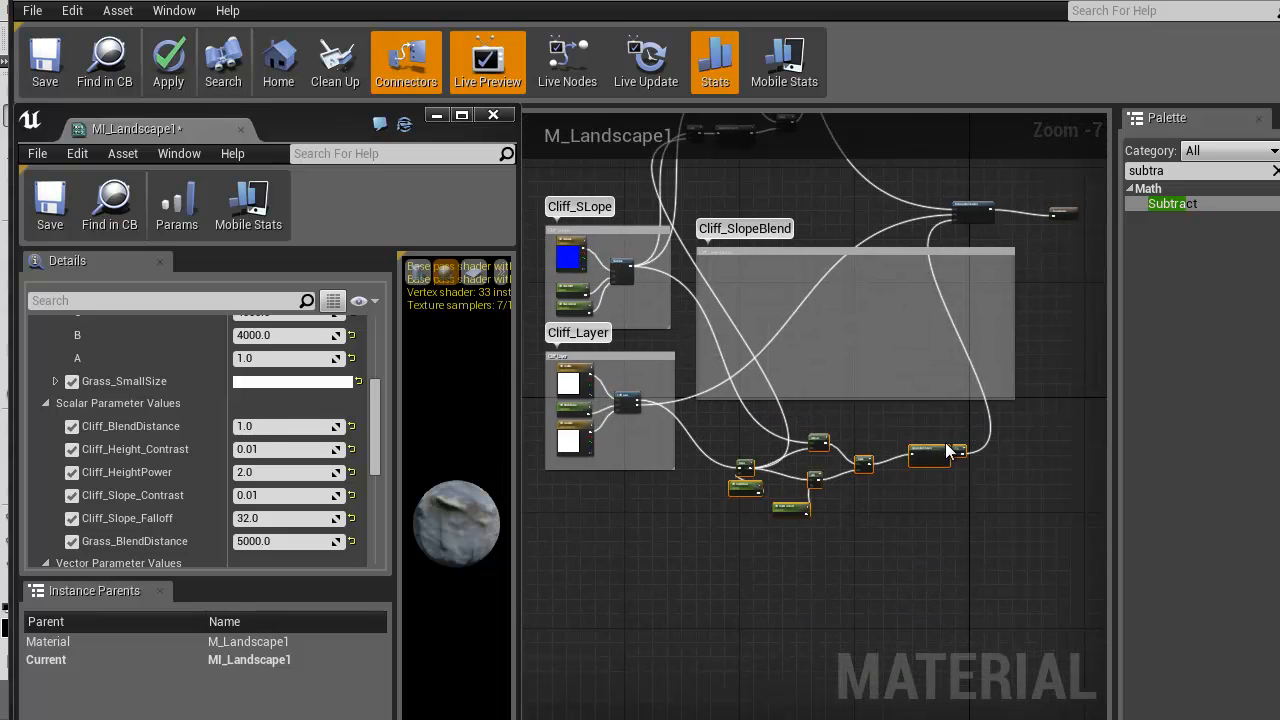
drag(921, 425, 930, 394)
drag(790, 508, 797, 353)
Delete the old blend node group above the Cliff_SLope comment and move the layer blend node clear of the Cliff_SlopeBlend box
right_drag(801, 200, 856, 428)
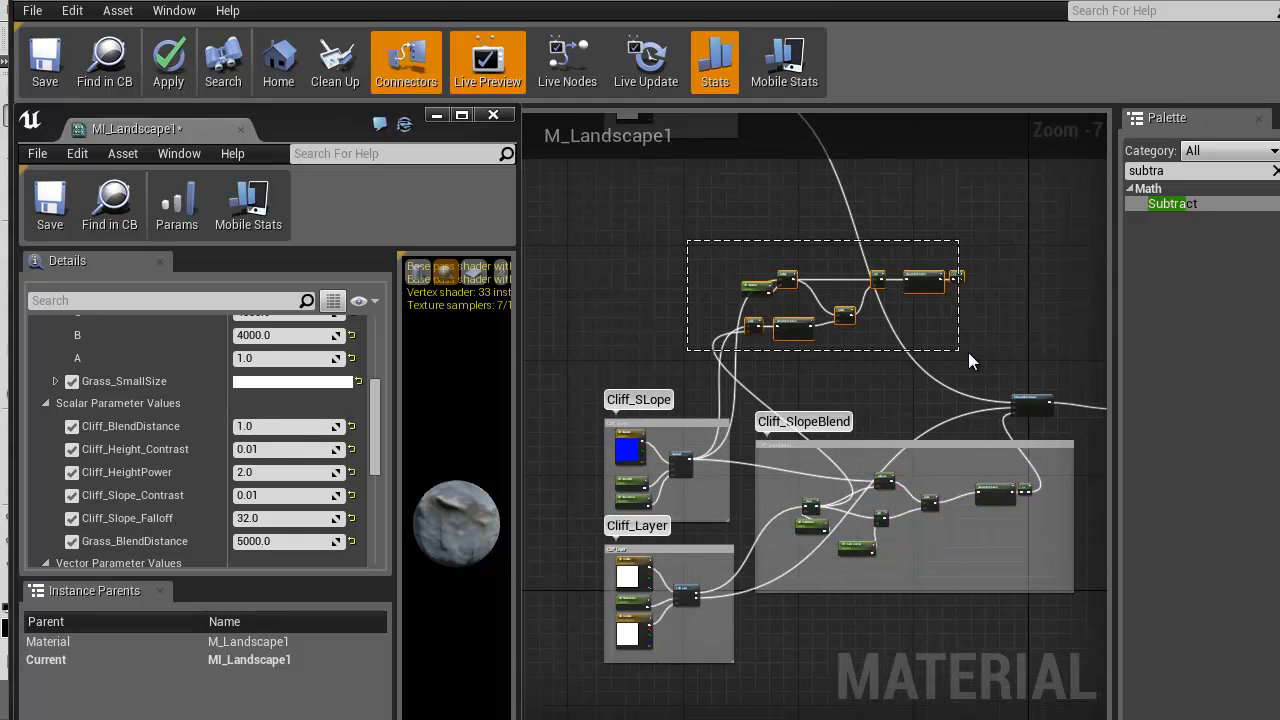
key(Delete)
right_drag(786, 335, 820, 260)
scroll(915, 487, up, 2)
right_drag(970, 402, 602, 501)
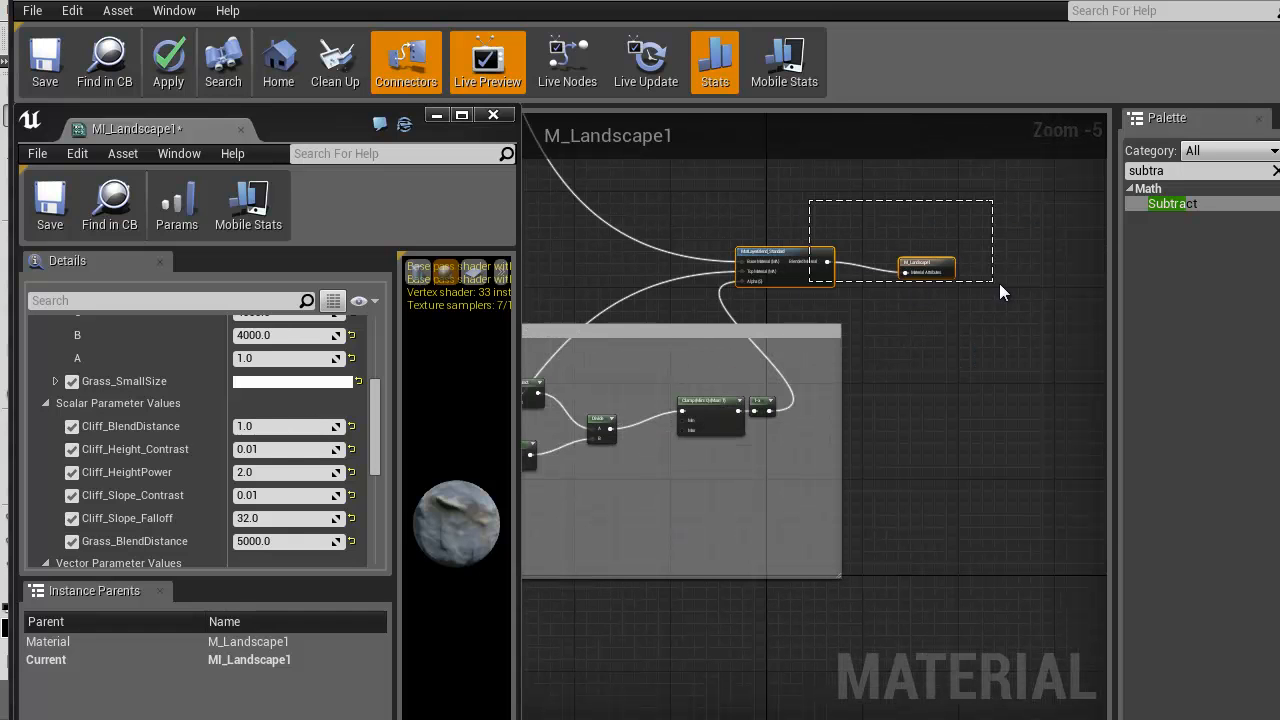
drag(799, 250, 1008, 323)
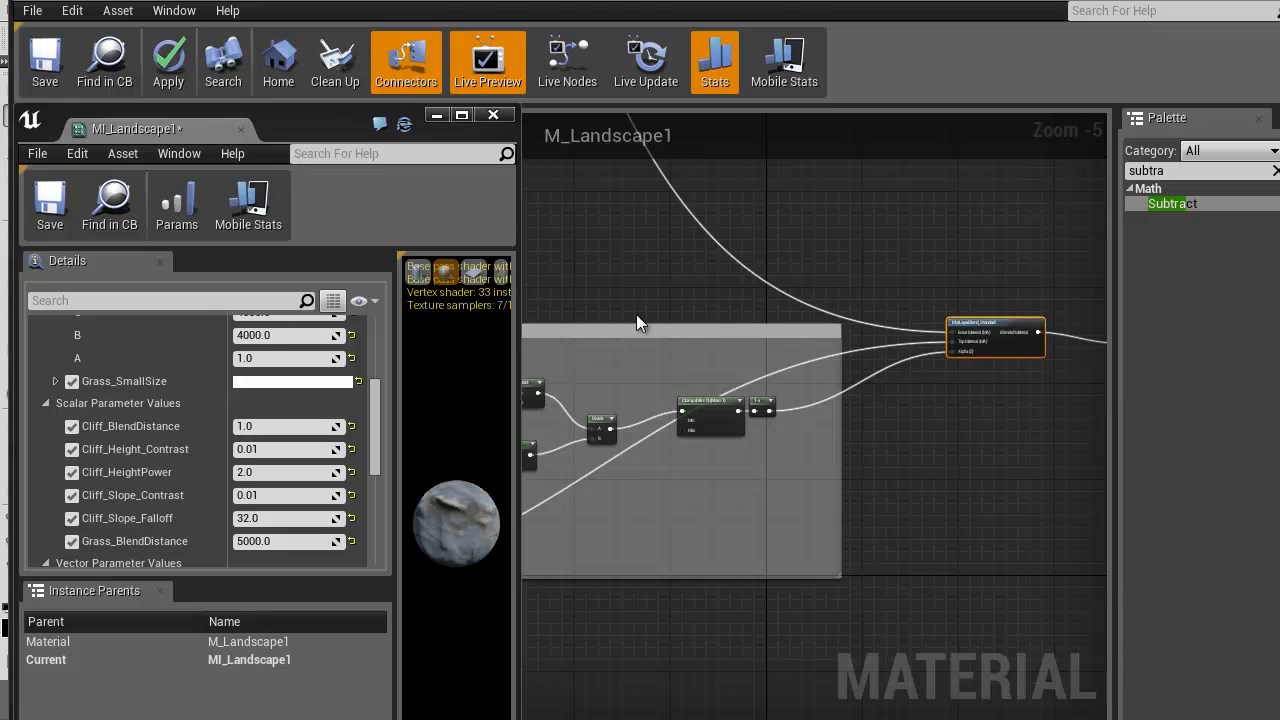
Dock the MI_Landscape1 editor with the M_Landscape1 editor and widen the material preview area in M_Landscape1
drag(176, 138, 690, 2)
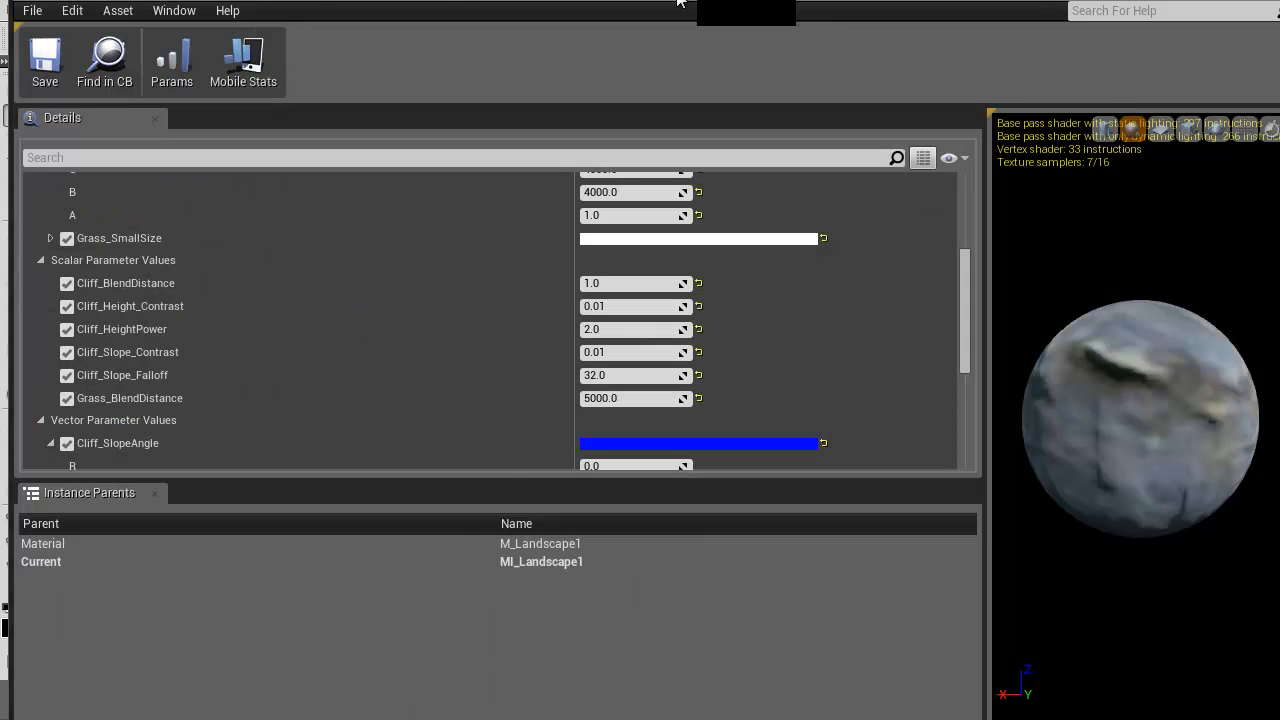
click(318, 2)
drag(102, 321, 340, 321)
Tidy the Cliff_SlopeBlend nodes by repositioning Add, Cliff_Height_Contrast, Subtract, and the Power node with its Cliff_HeightPower parameter
right_drag(517, 257, 622, 160)
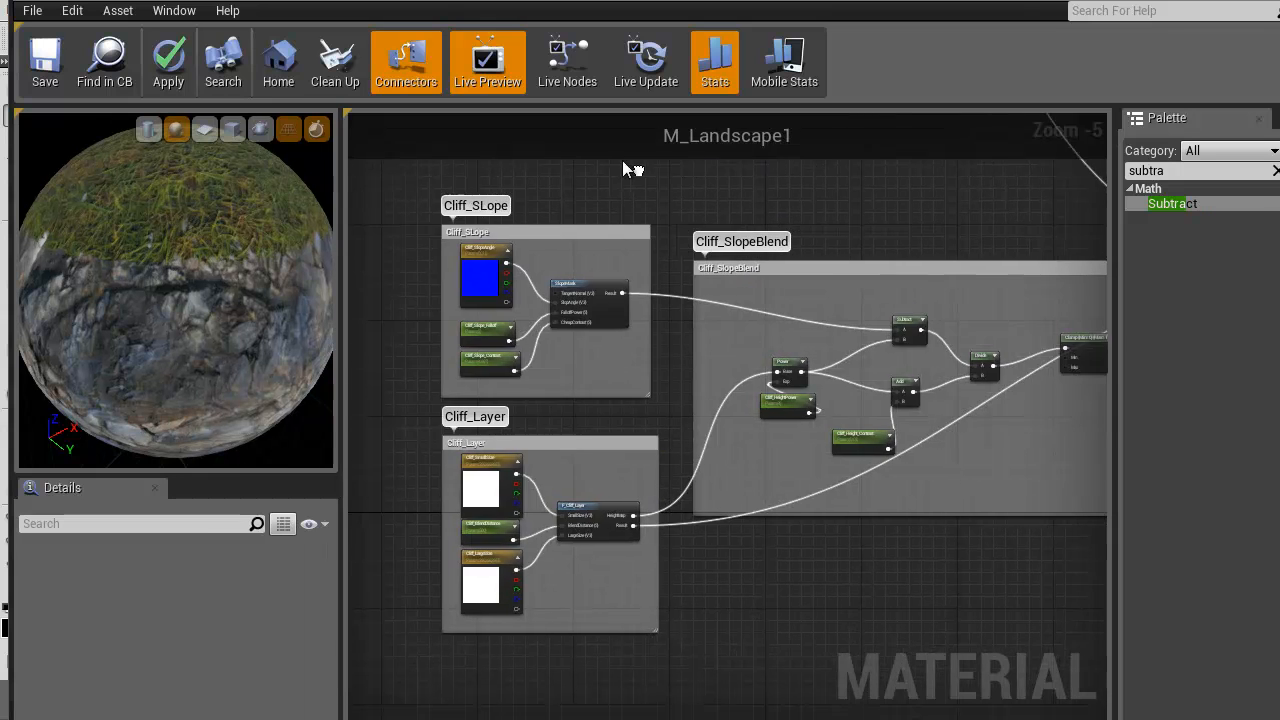
scroll(755, 420, up, 2)
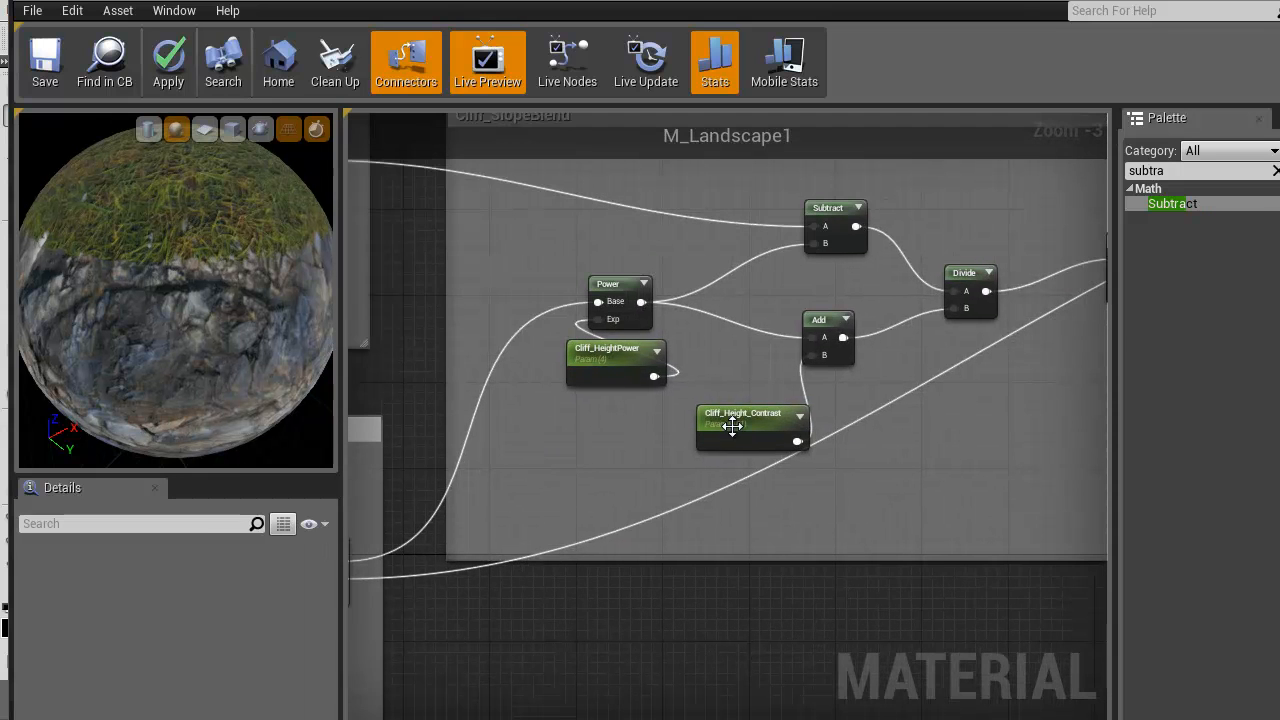
drag(838, 347, 893, 365)
drag(754, 424, 766, 381)
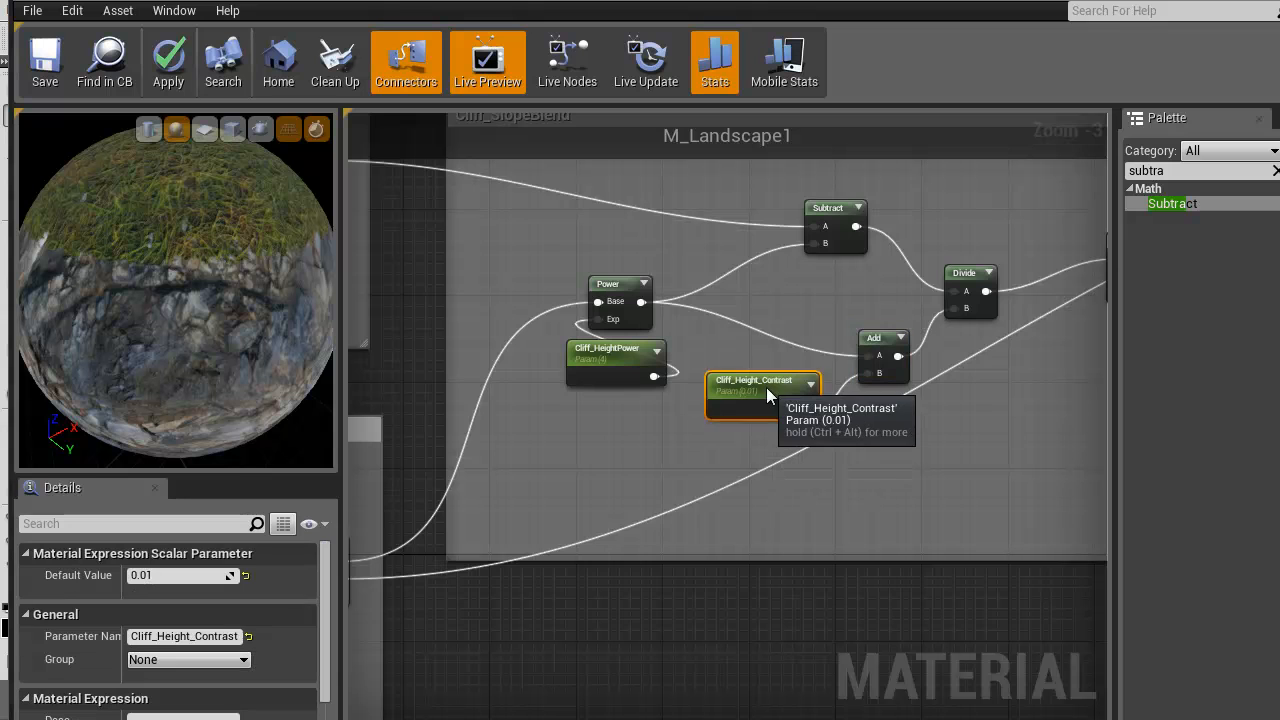
drag(562, 244, 663, 380)
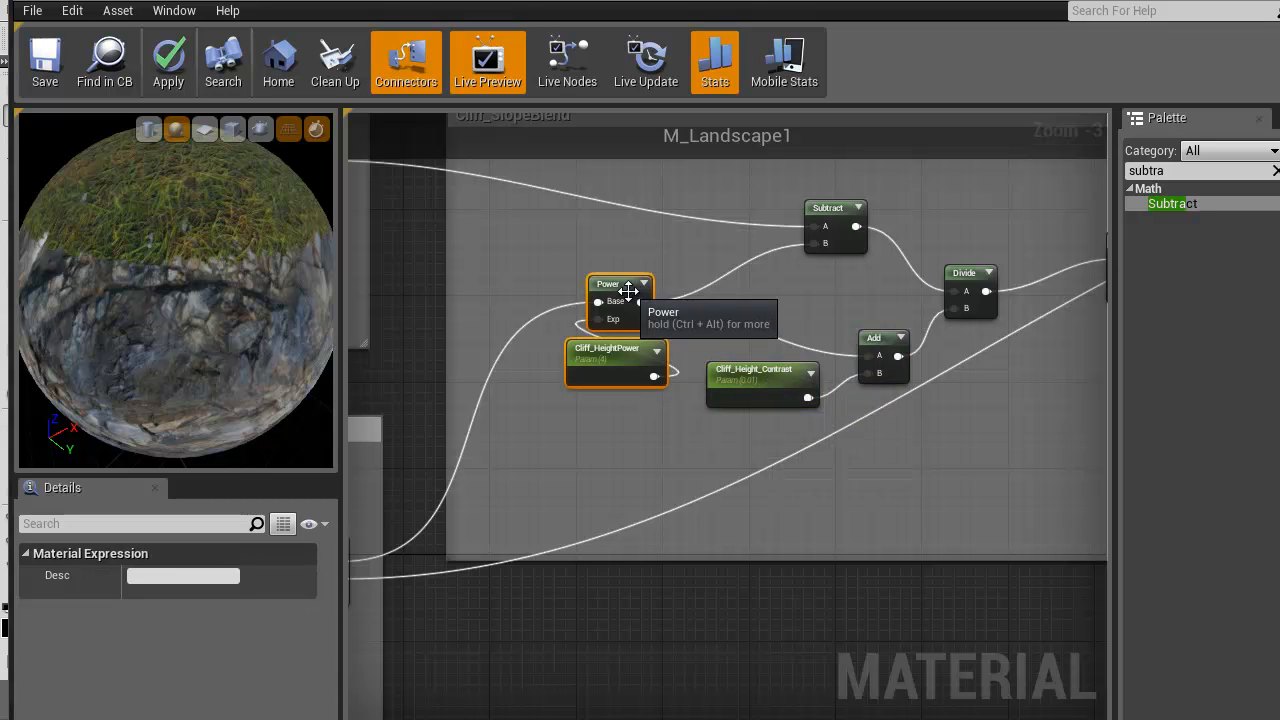
drag(628, 301, 638, 312)
drag(845, 228, 825, 228)
right_drag(789, 295, 763, 266)
drag(759, 350, 767, 372)
right_drag(975, 362, 931, 372)
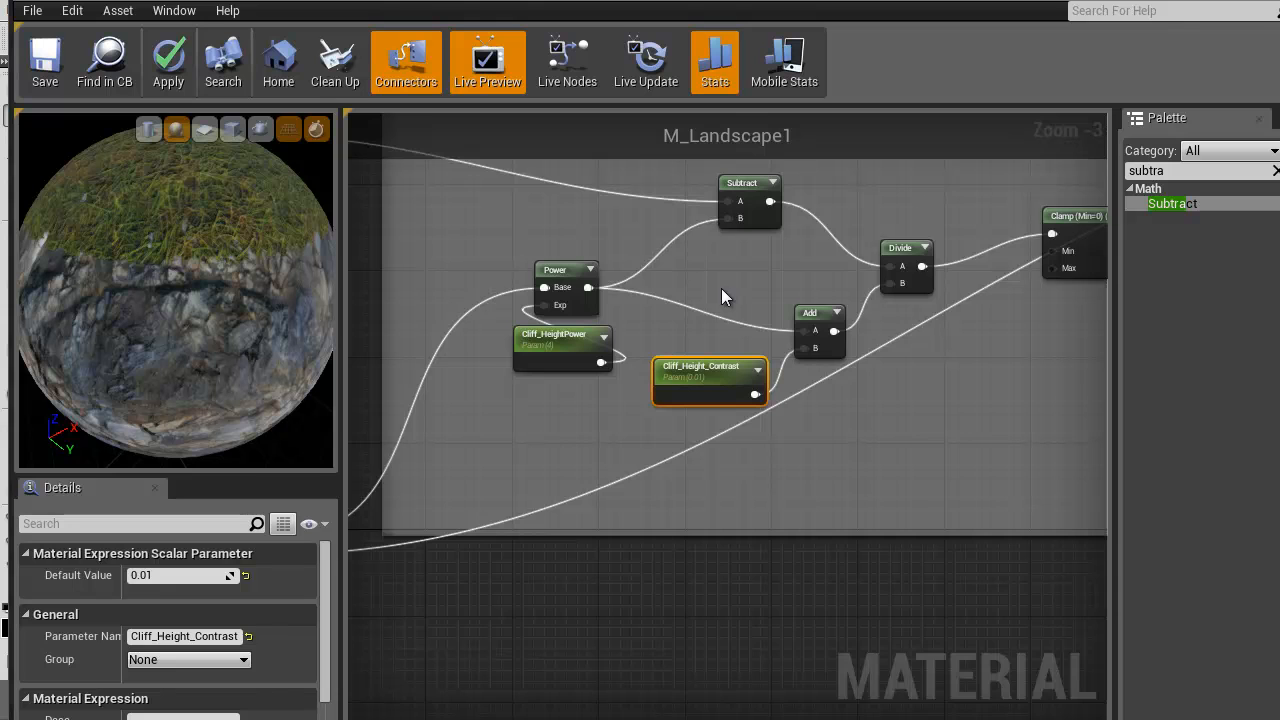
Break all connections of the Add node and move it aside, away from the Cliff_SlopeBlend chain
right_drag(721, 288, 723, 312)
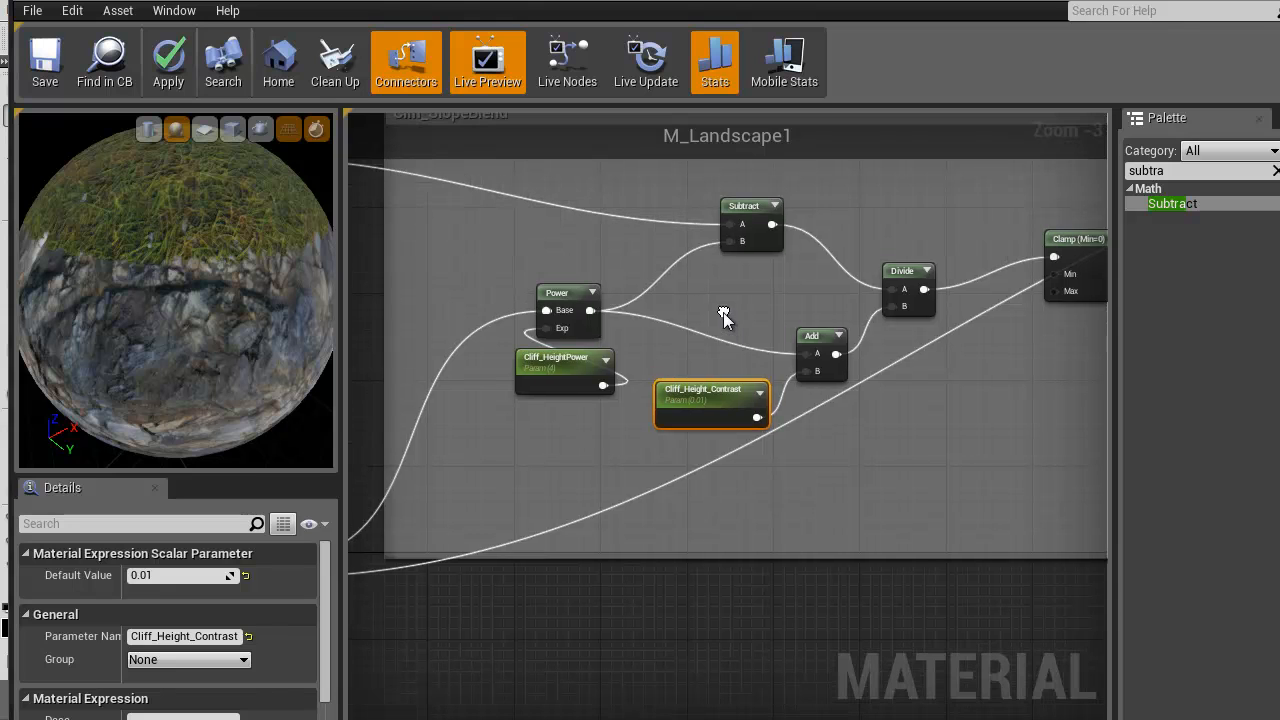
alt+click(836, 353)
alt+click(806, 353)
alt+click(806, 371)
drag(814, 341, 977, 502)
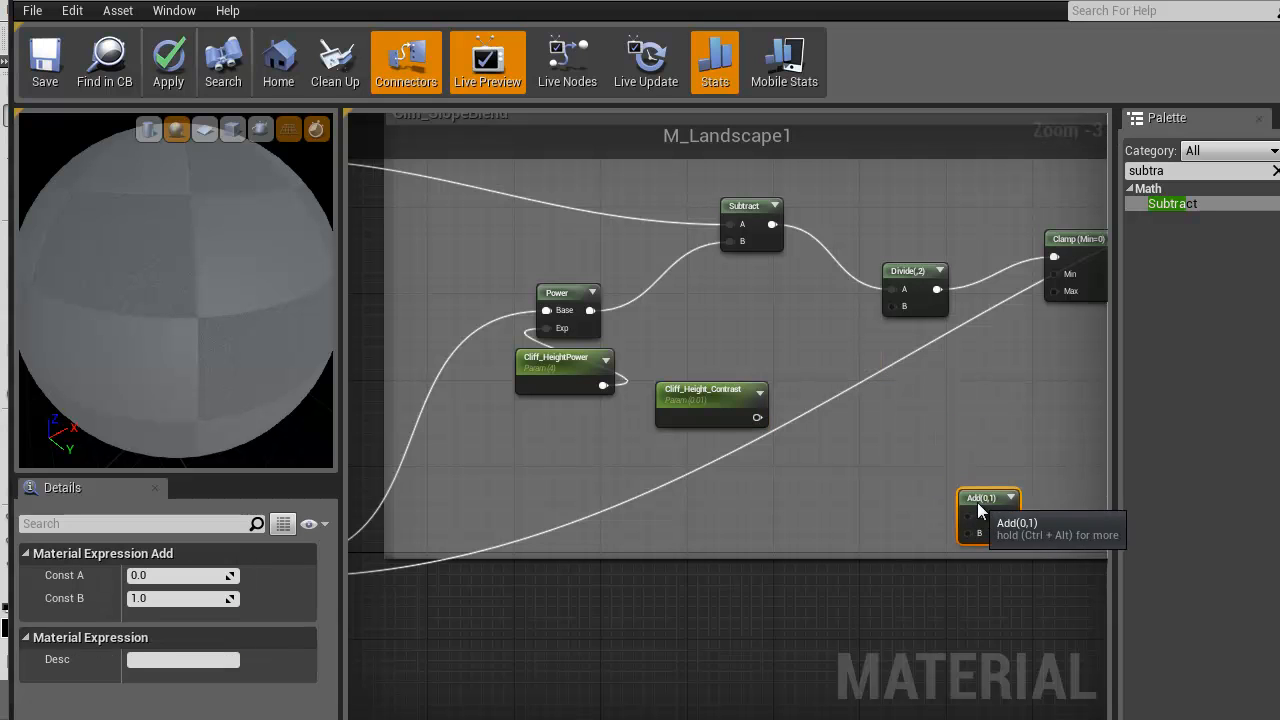
Add a Multiply node with the Cliff_SLope Result in A and Cliff_Height_Contrast in B, and connect its output to Divide B
click(829, 331)
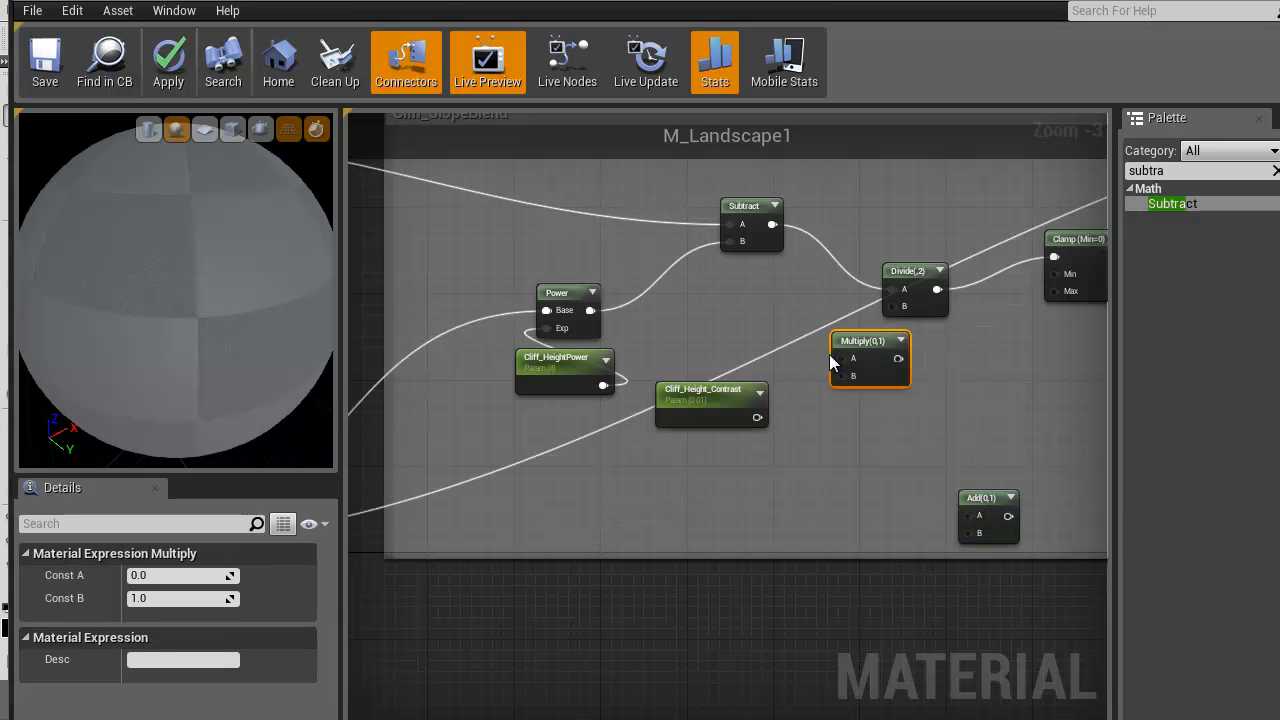
drag(839, 379, 763, 418)
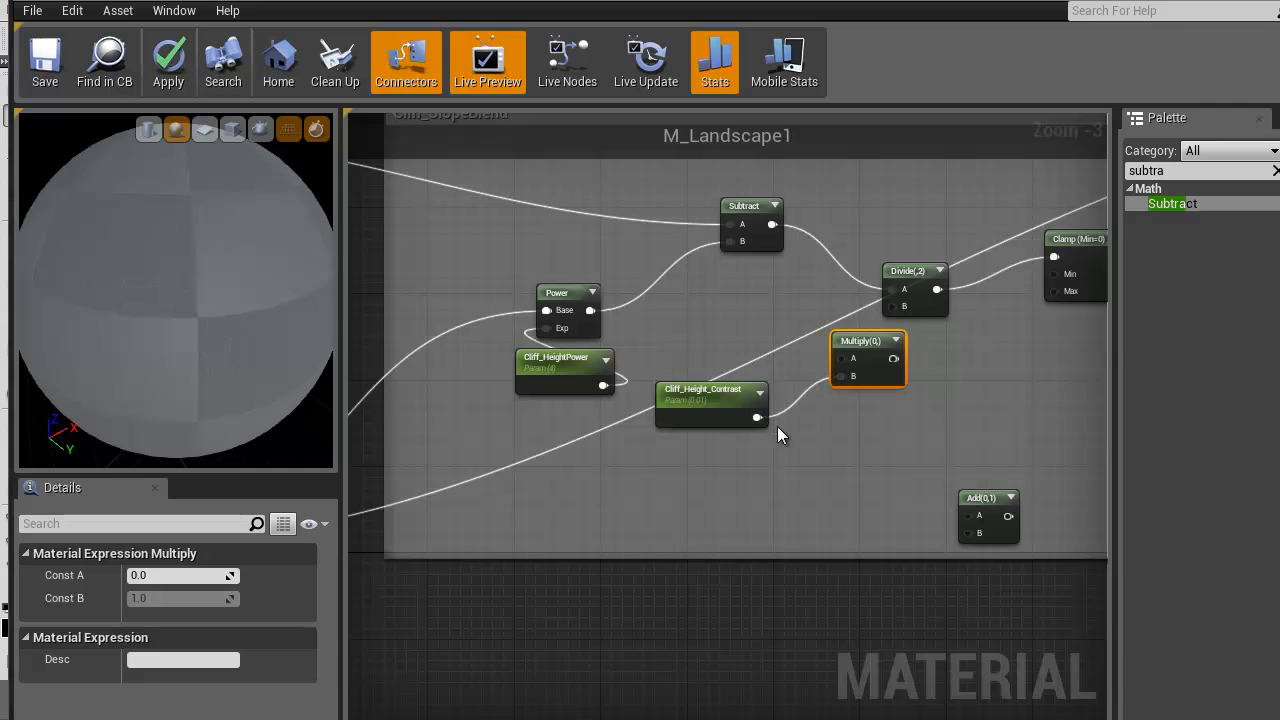
right_drag(702, 305, 903, 389)
scroll(903, 380, down, 1)
scroll(871, 370, up, 1)
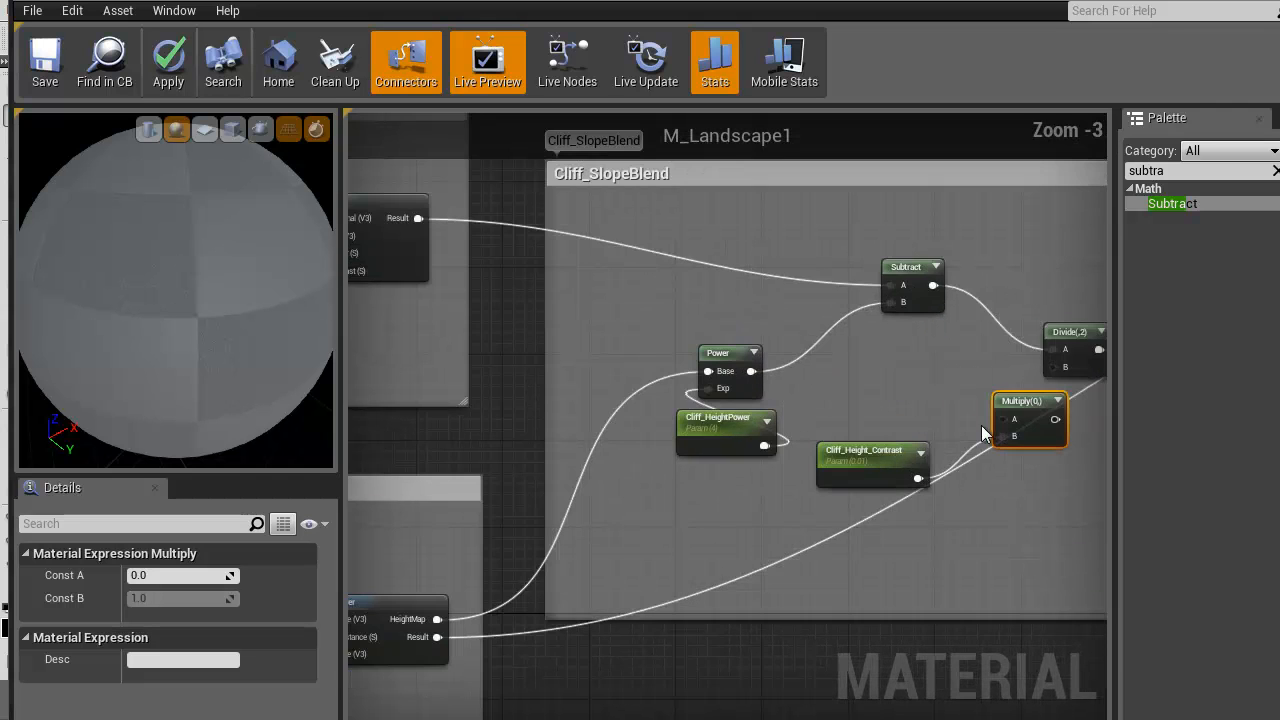
click(448, 263)
drag(420, 218, 1001, 421)
right_drag(993, 406, 847, 364)
drag(922, 401, 957, 367)
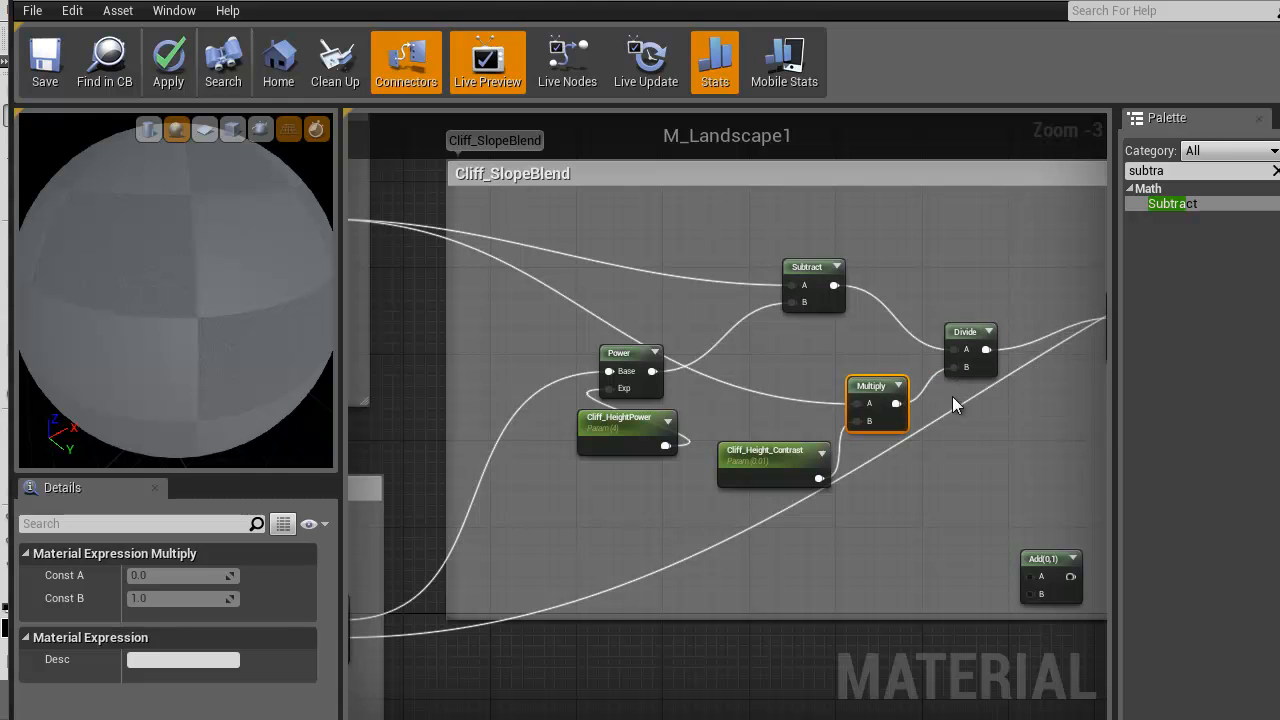
right_drag(1028, 458, 714, 450)
scroll(725, 441, down, 2)
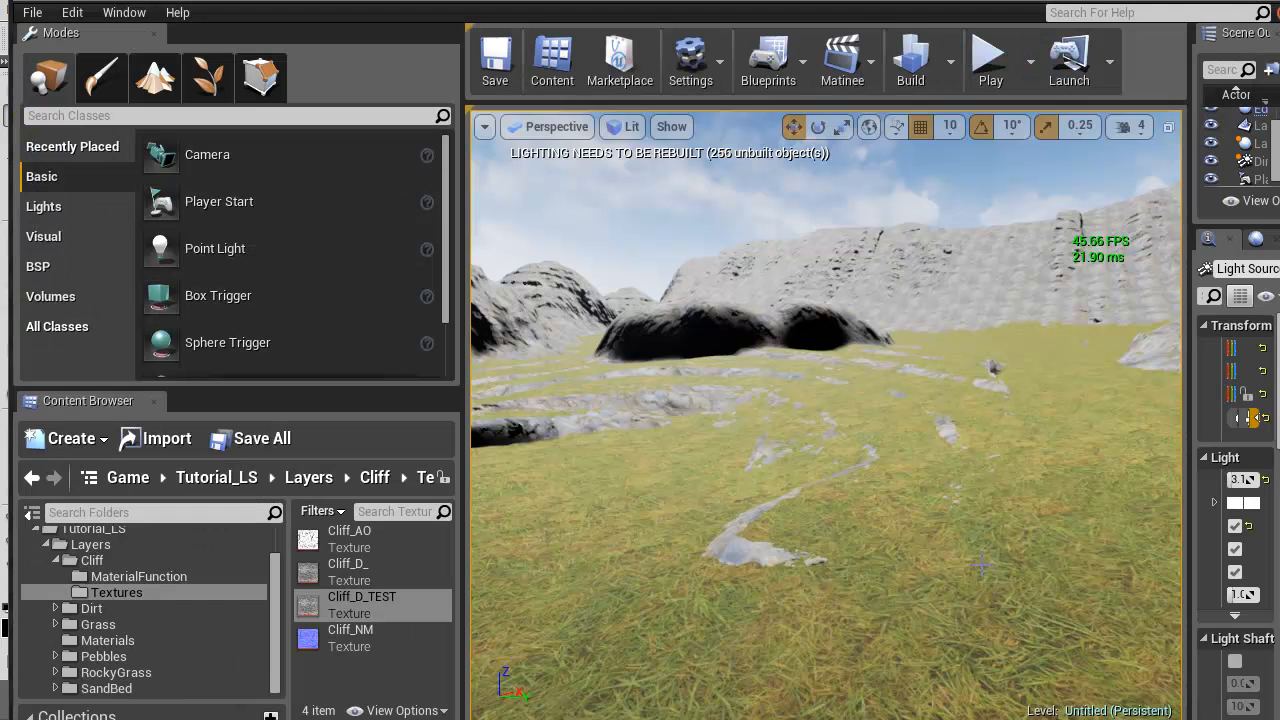
Examine the rock and grass transitions on the ridge and cliff base in the level viewport
right_drag(981, 565, 1122, 608)
key(w)
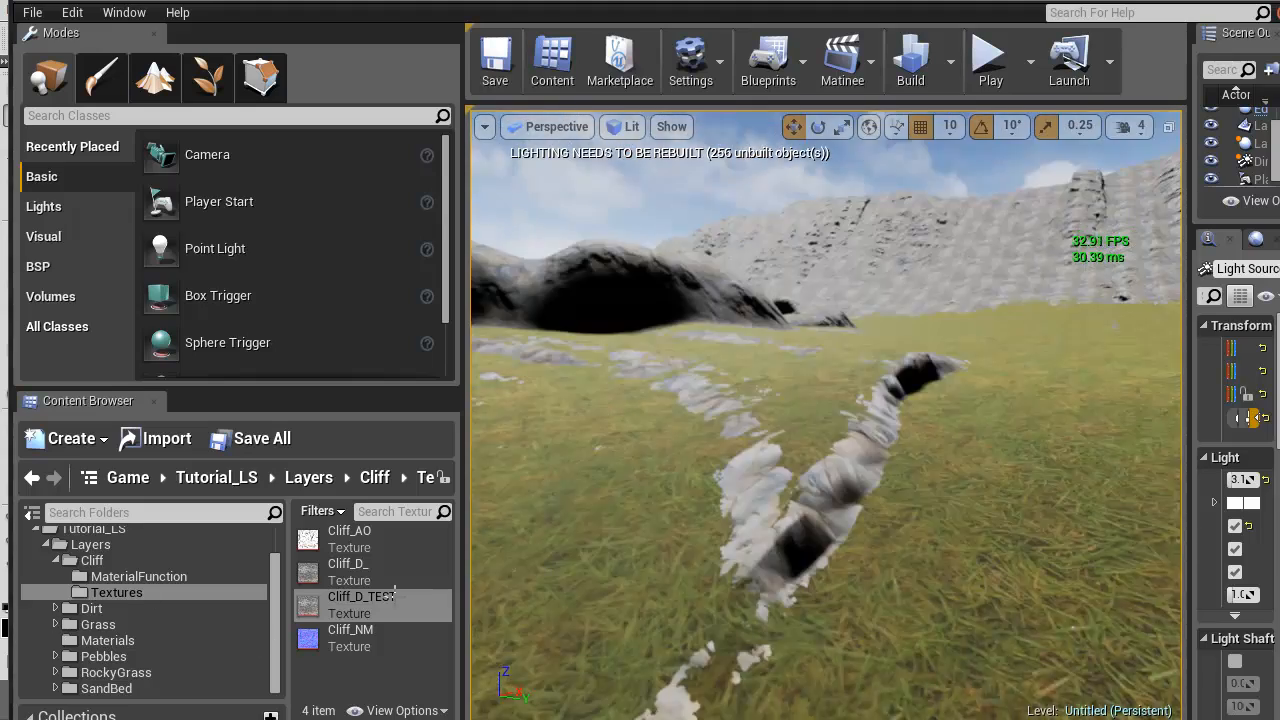
right_drag(395, 595, 991, 222)
right_drag(978, 421, 744, 580)
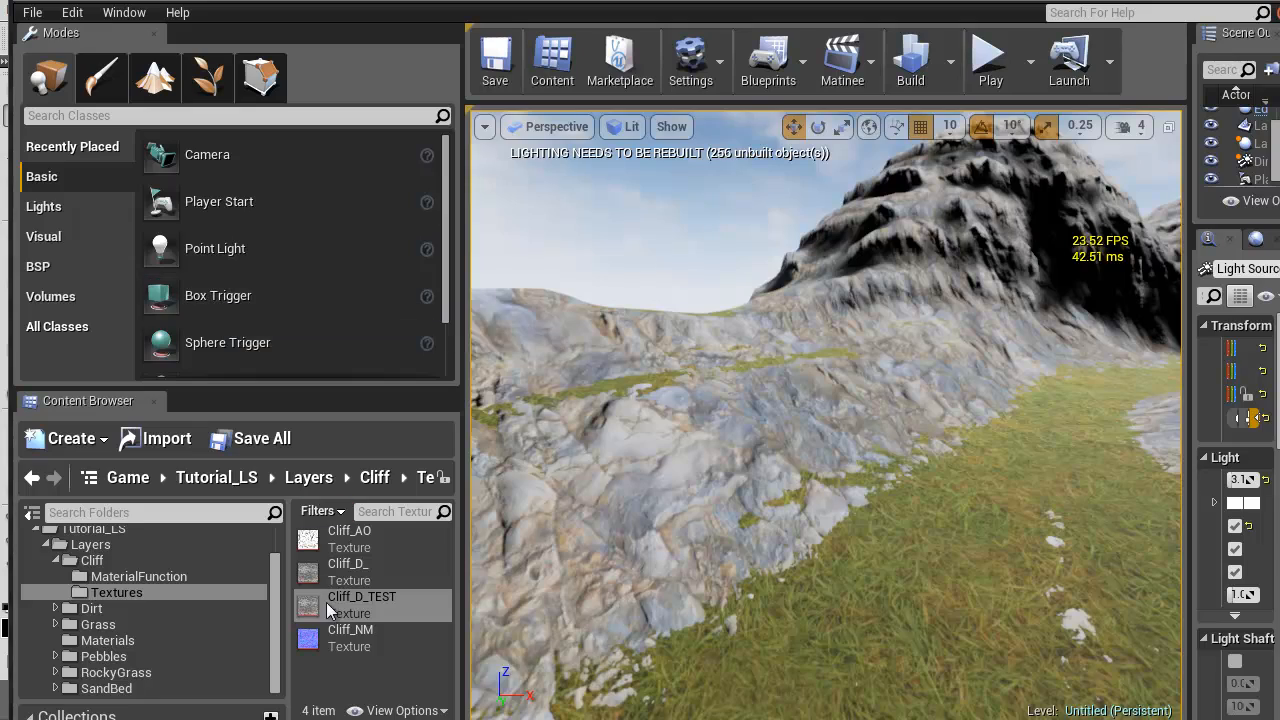
right_drag(820, 523, 886, 490)
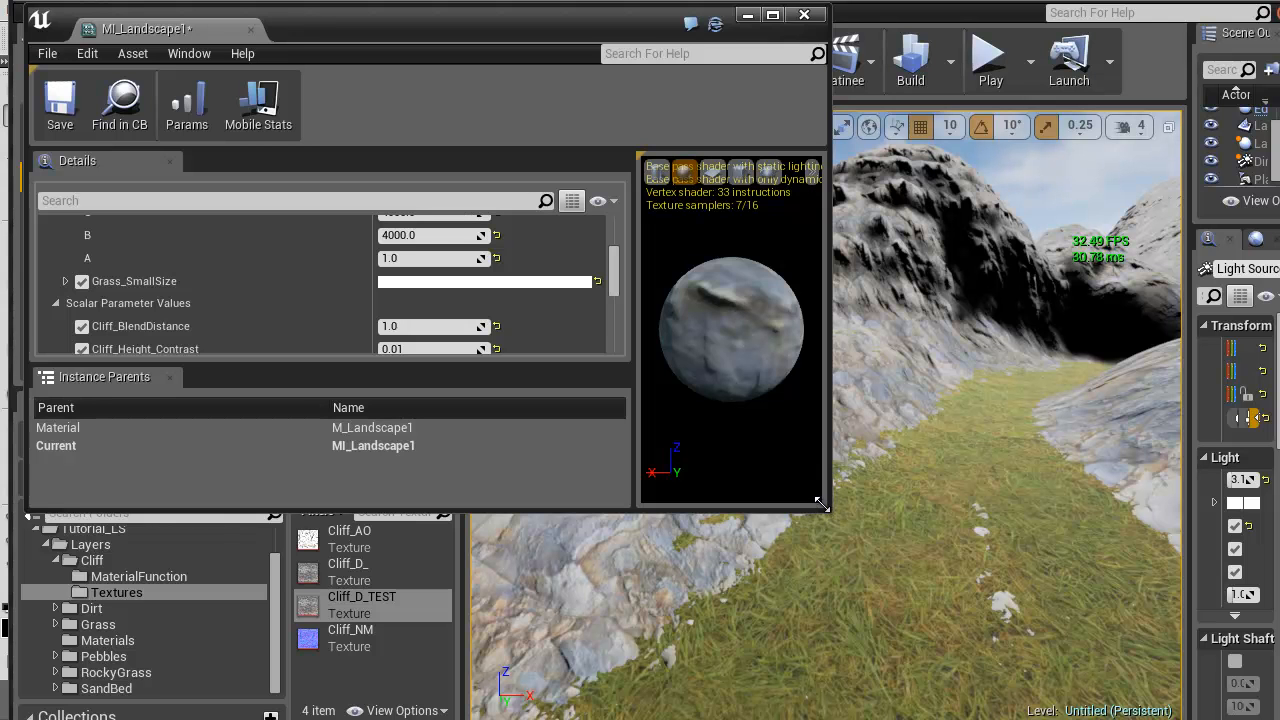
Fit the MI_Landscape1 window beside the viewport and set Cliff_Slope_Contrast to 0 while inspecting the cliff's grass edge
drag(826, 513, 465, 716)
right_drag(805, 551, 831, 491)
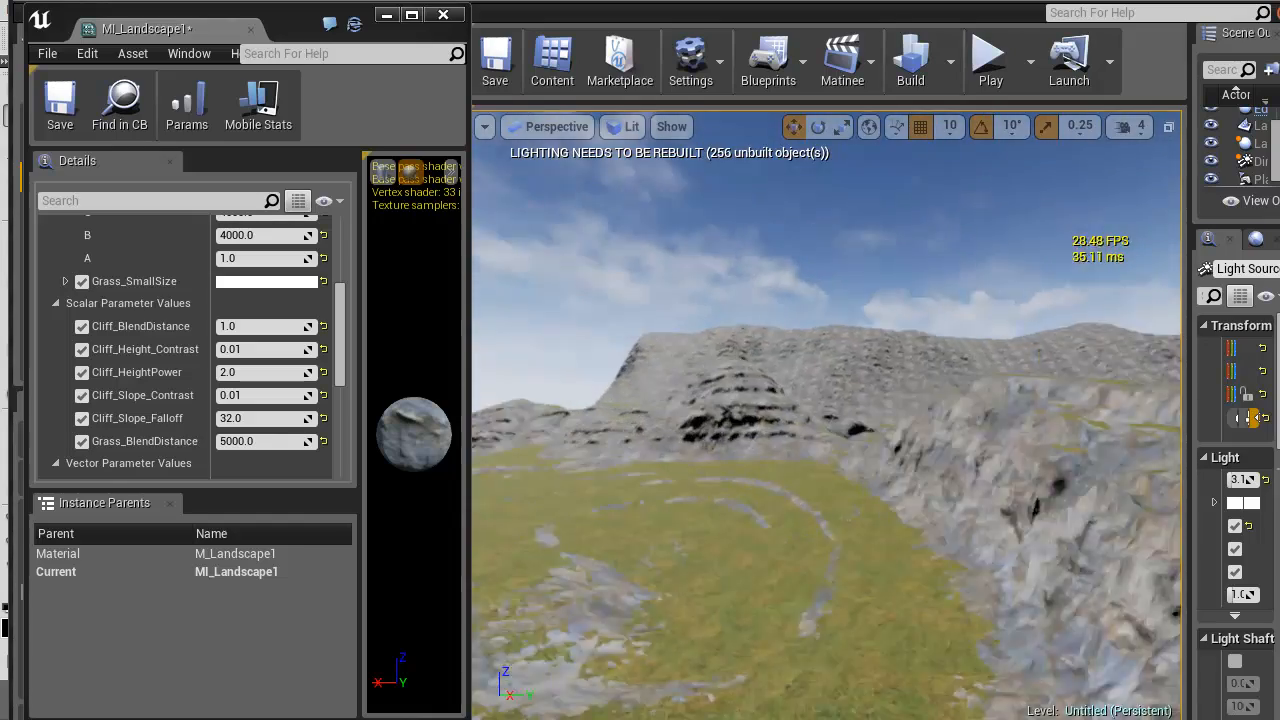
right_drag(1279, 505, 1179, 538)
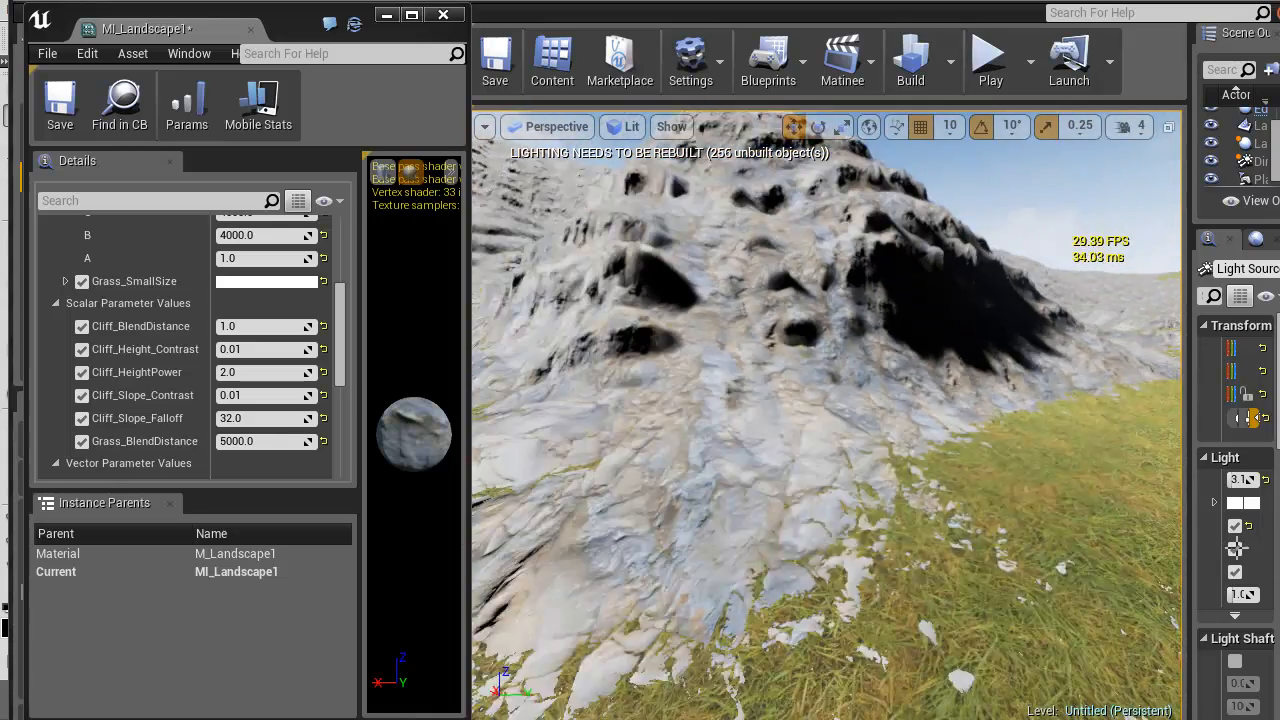
right_drag(1179, 538, 1179, 538)
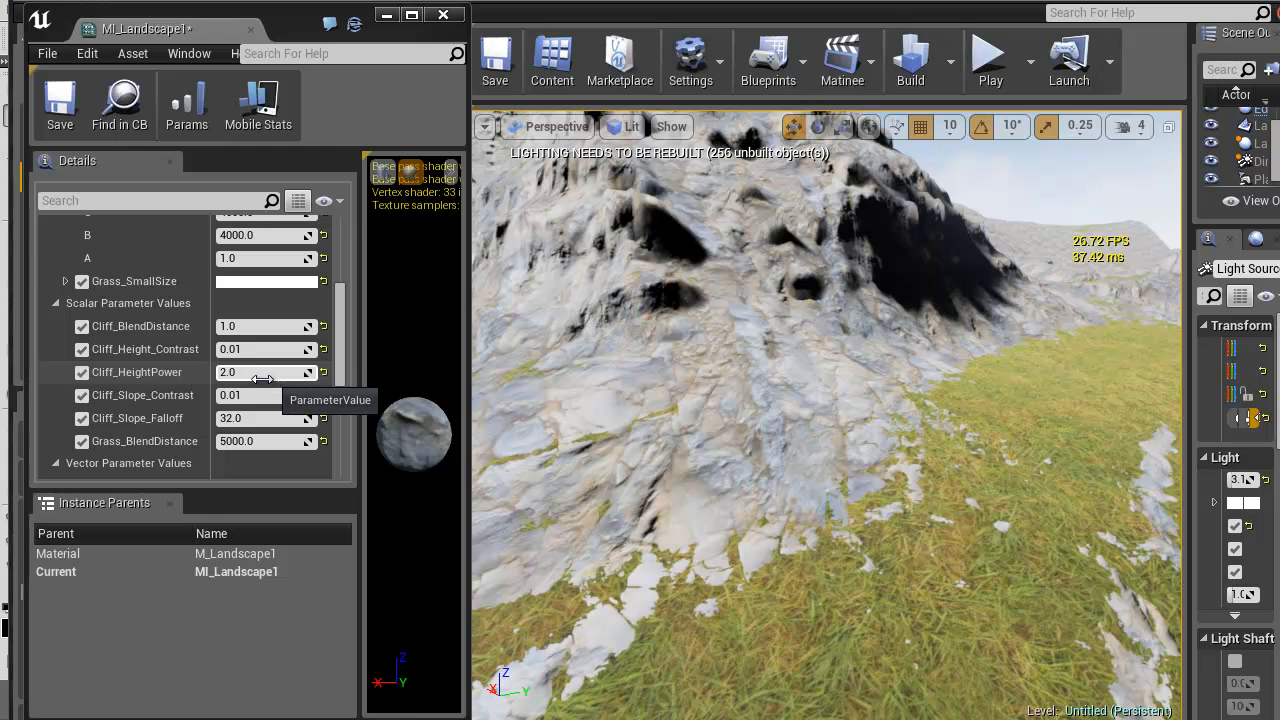
click(252, 395)
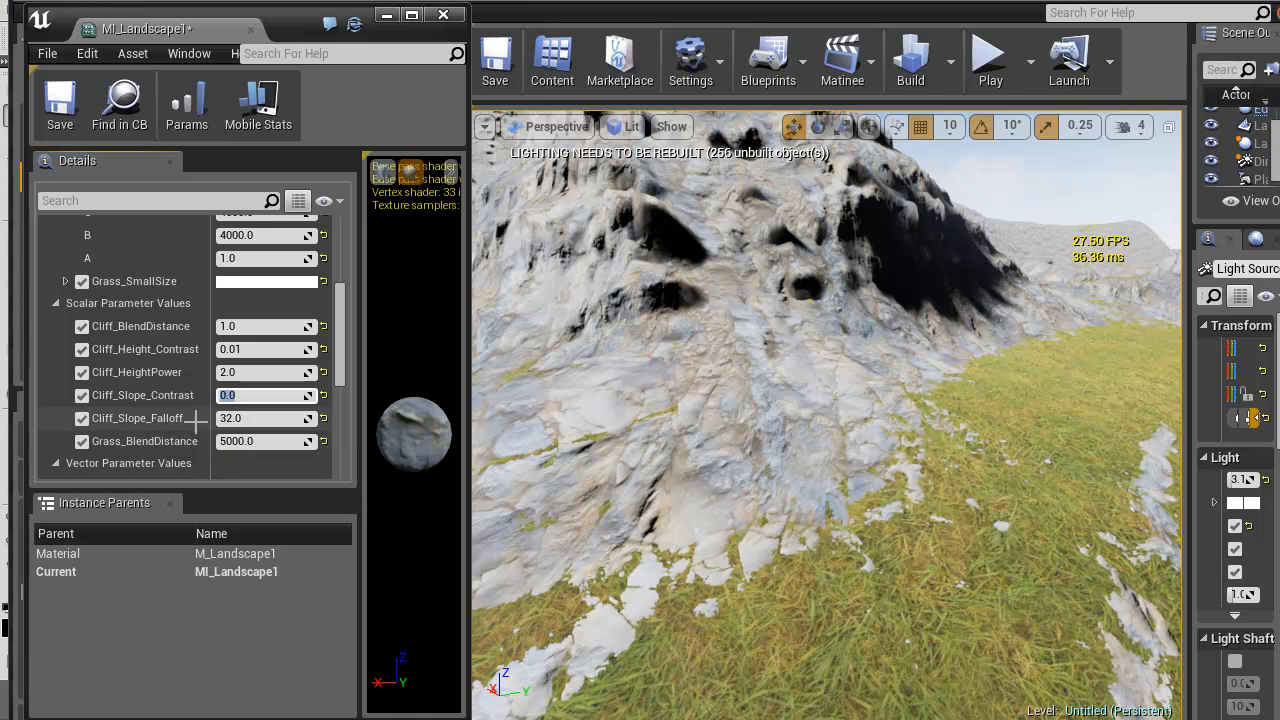
click(234, 418)
right_drag(667, 384, 612, 346)
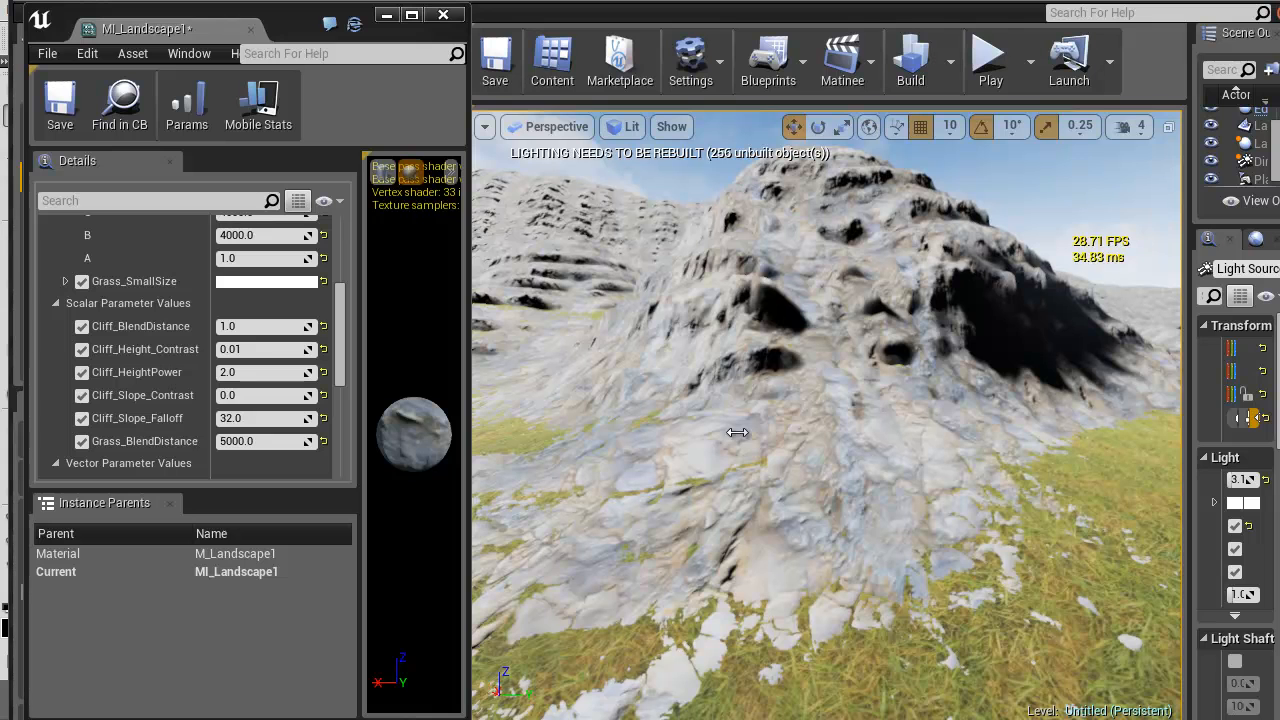
Set Cliff_Slope_Falloff to 8 and check the cliff's grass edge up close
click(260, 423)
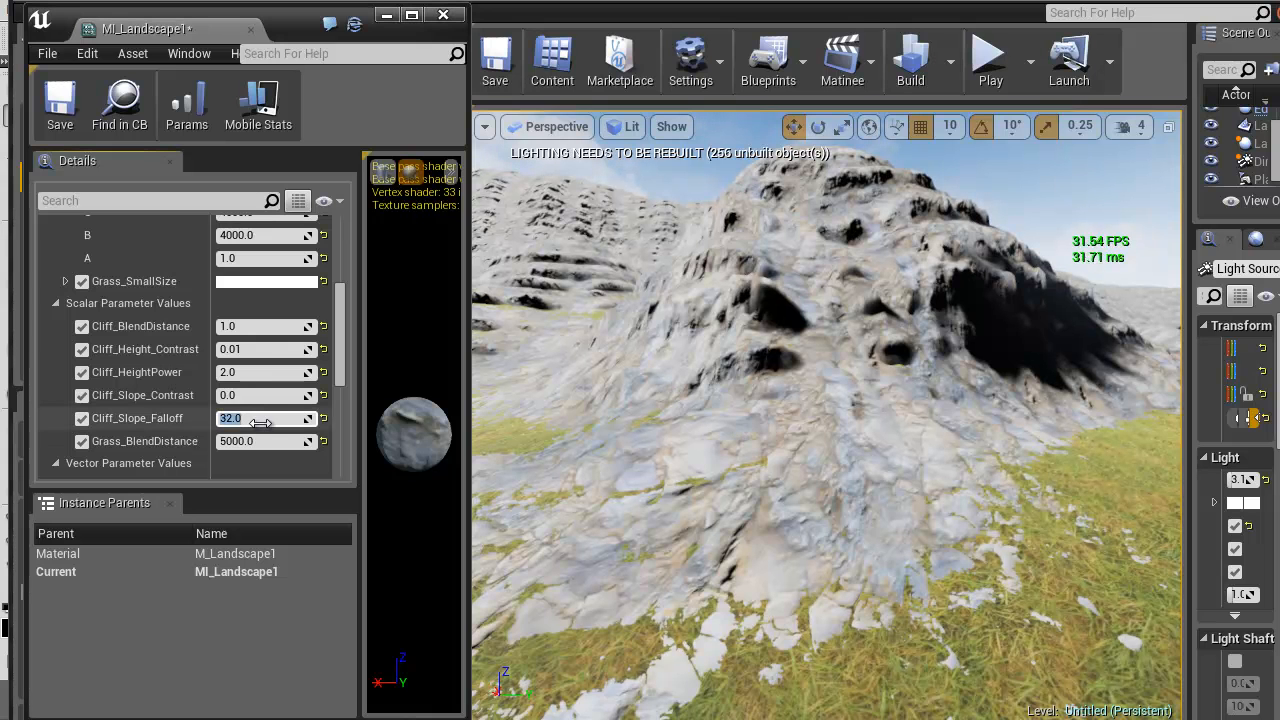
text(8)
key(Return)
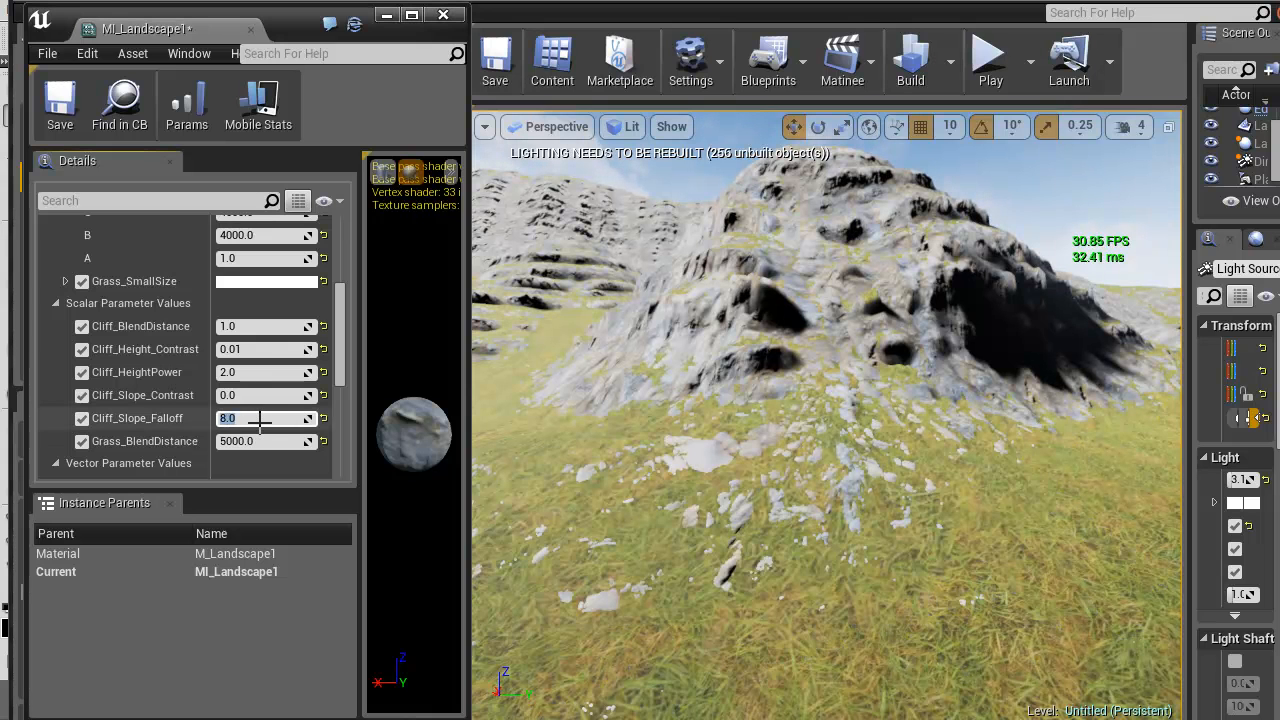
right_drag(819, 453, 458, 393)
key(w)
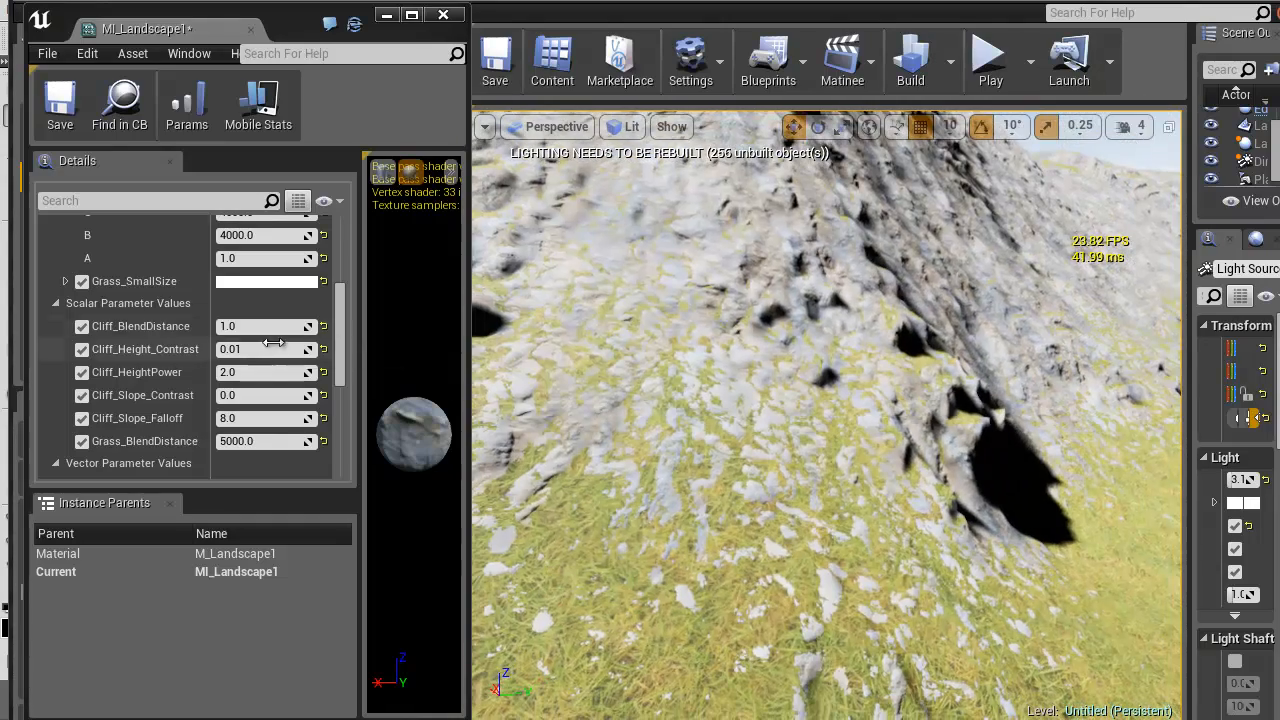
Try Cliff_Height_Contrast at 1 and at 0.5 while comparing the rock and grass blend on the flat ground and cliffs
click(257, 349)
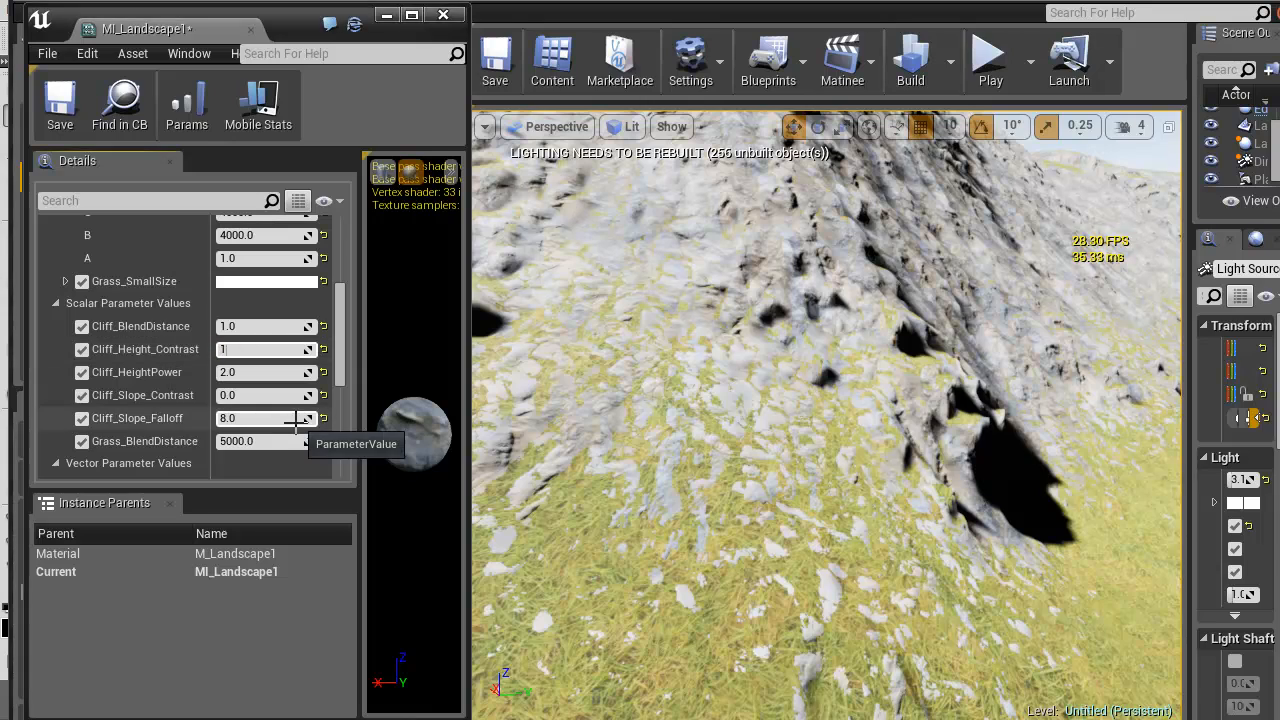
click(1090, 447)
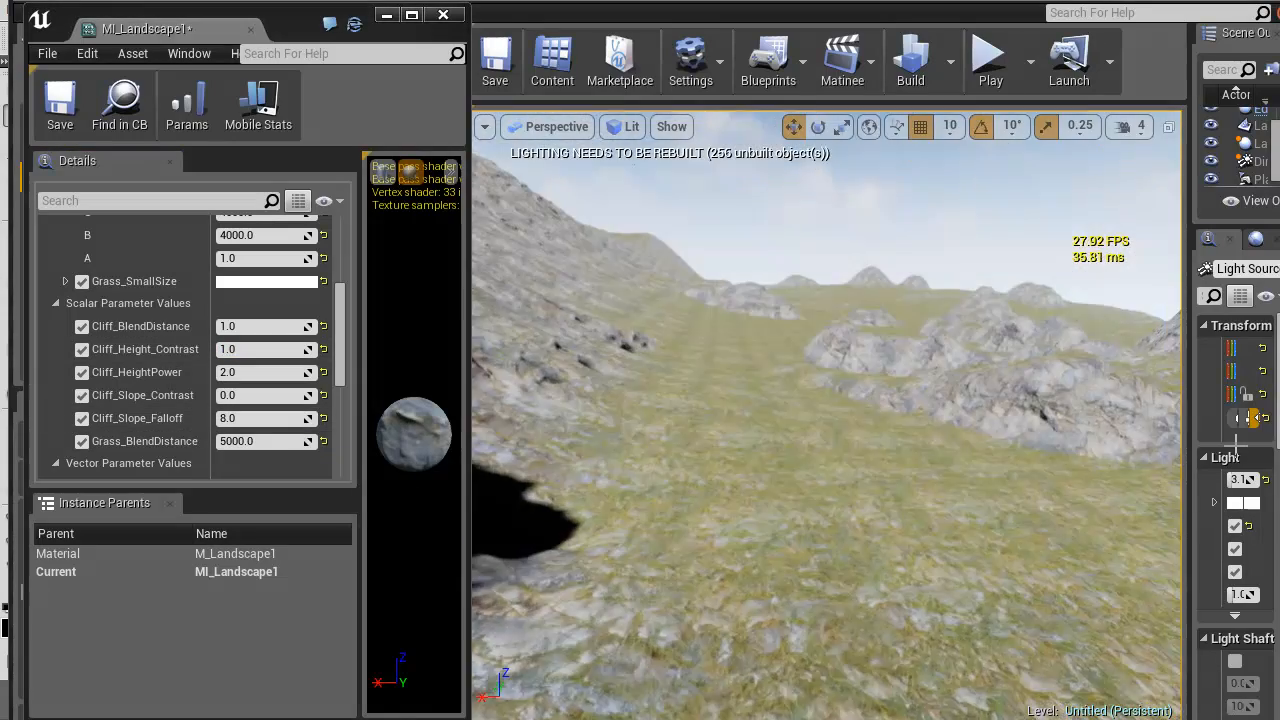
right_drag(1162, 475, 1279, 412)
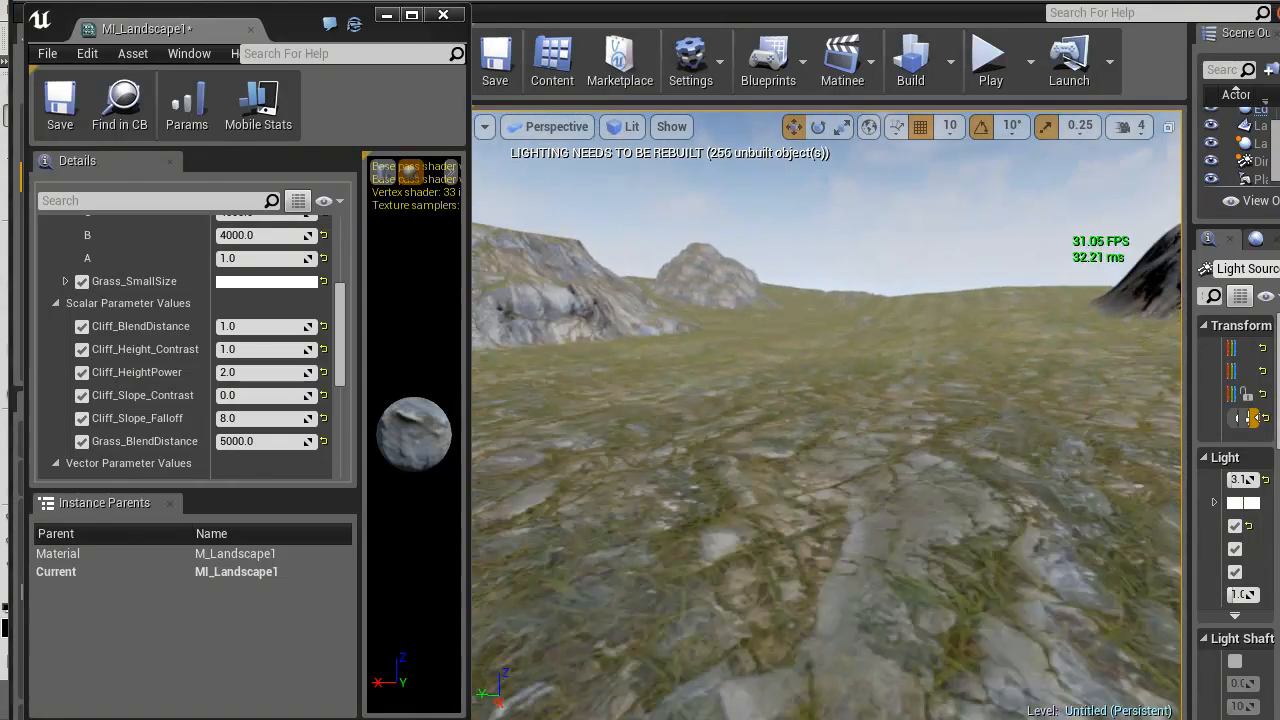
click(258, 348)
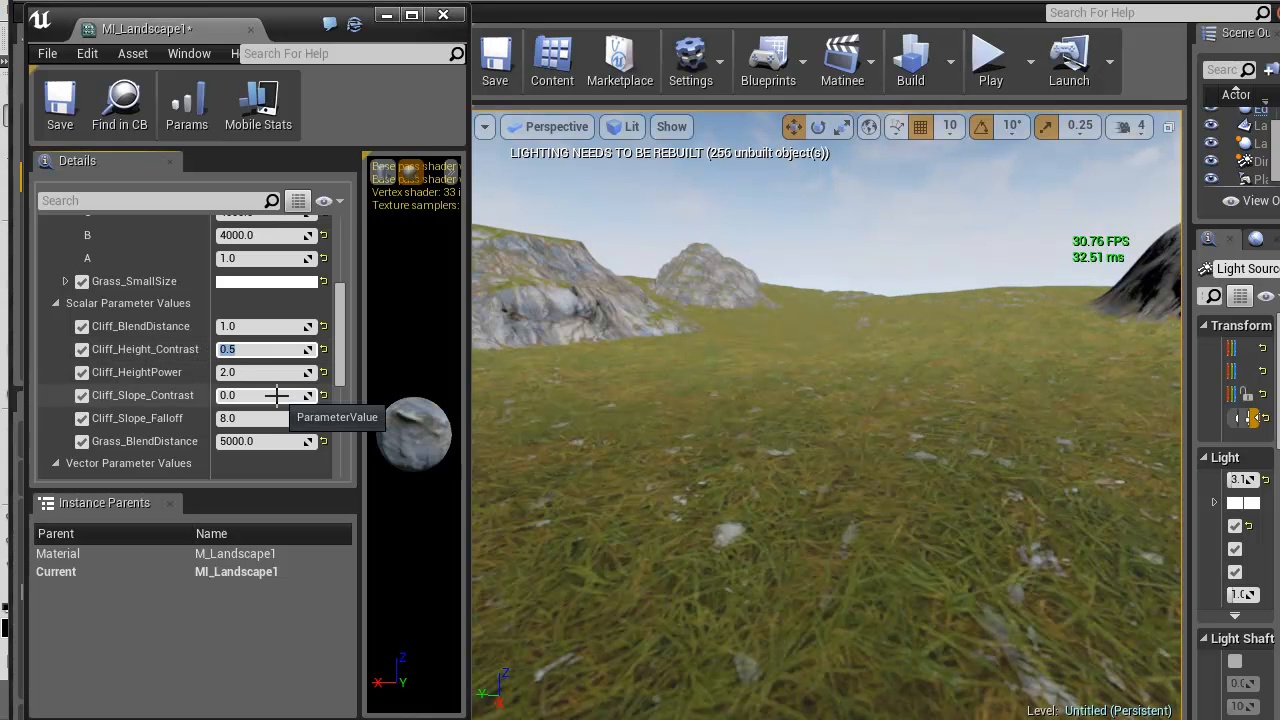
right_drag(970, 439, 406, 318)
Set Cliff_Height_Contrast to 0.25 and check the blend on the grass field and rock face
click(263, 354)
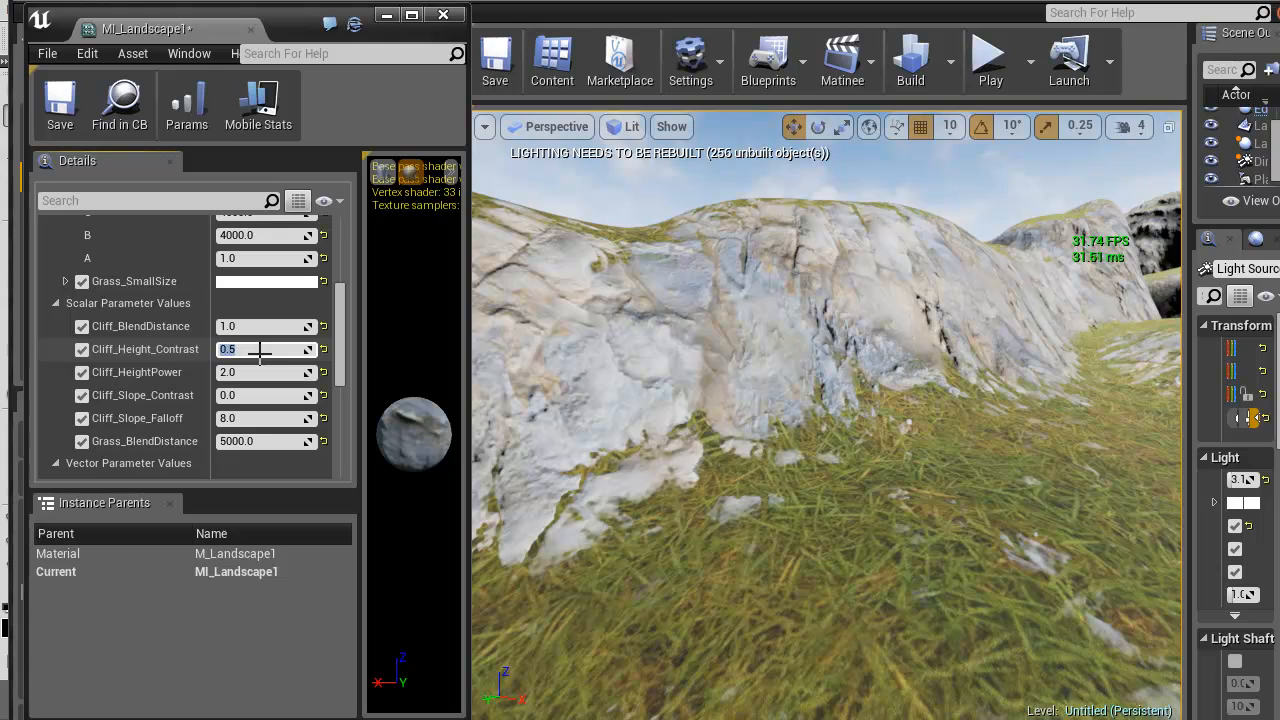
right_drag(759, 438, 1010, 436)
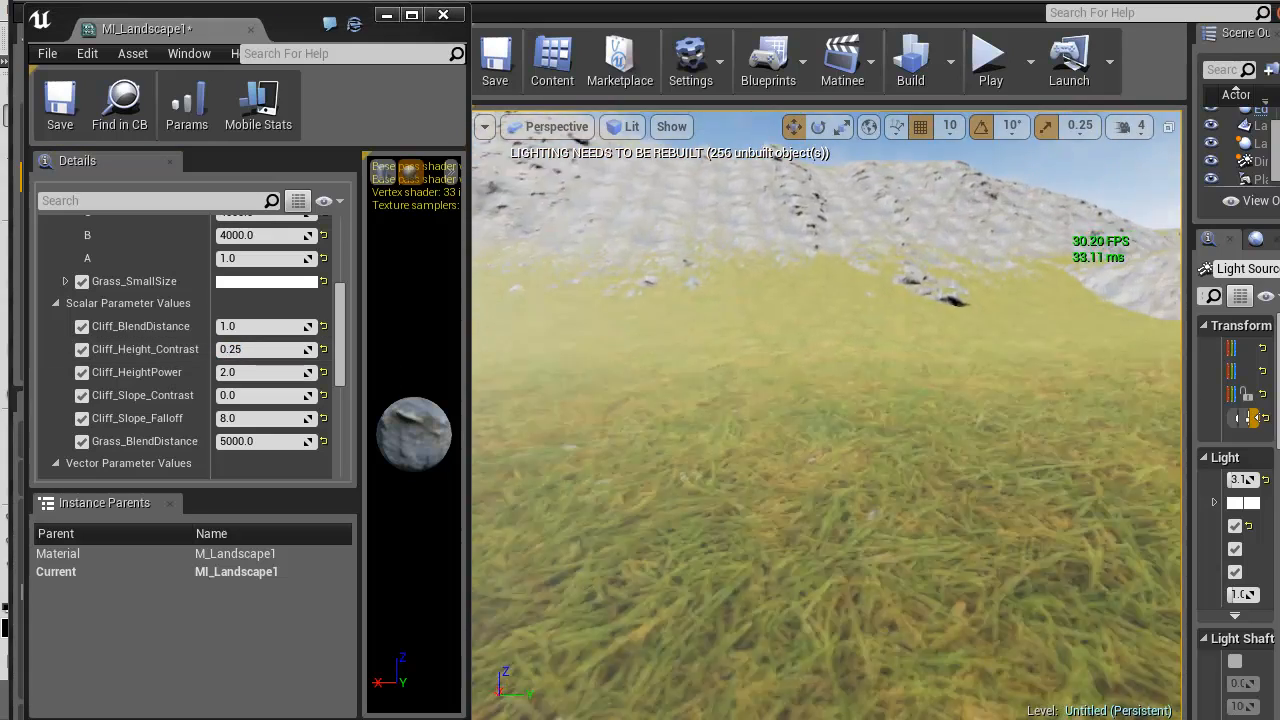
right_drag(826, 415, 1165, 380)
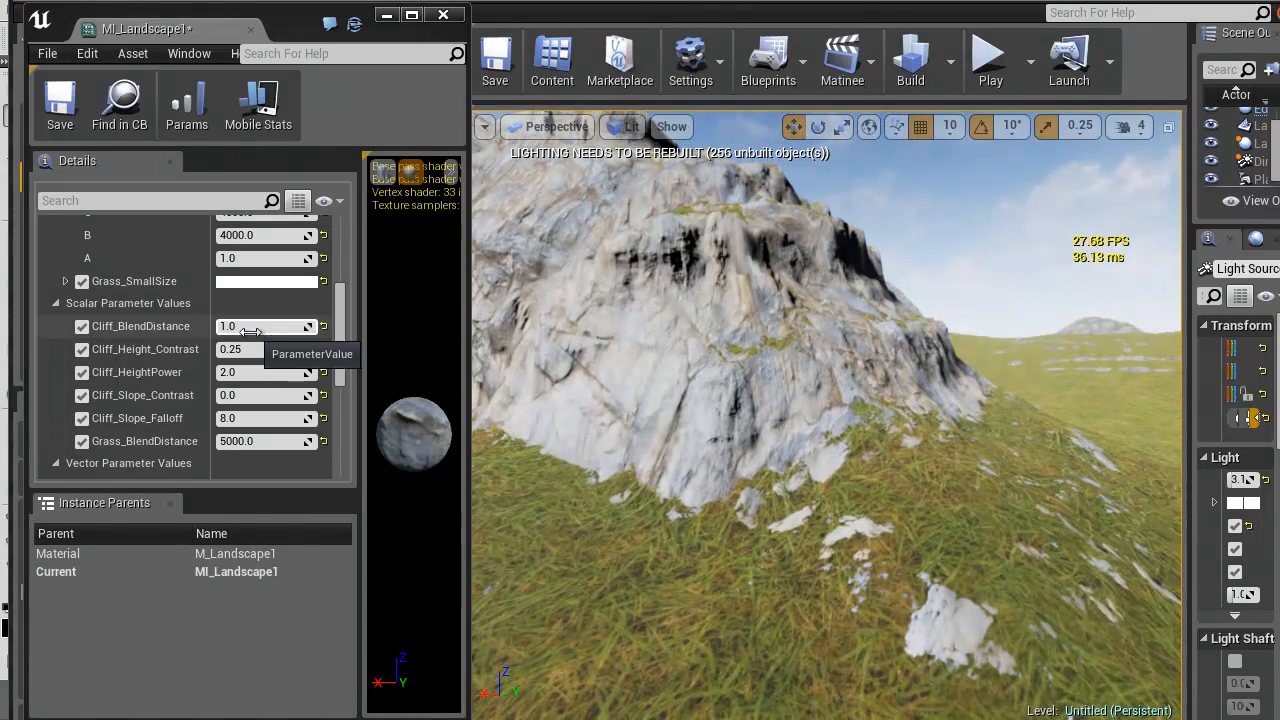
Set Cliff_HeightPower to 1 and survey the rocks scattered through the grass
click(252, 349)
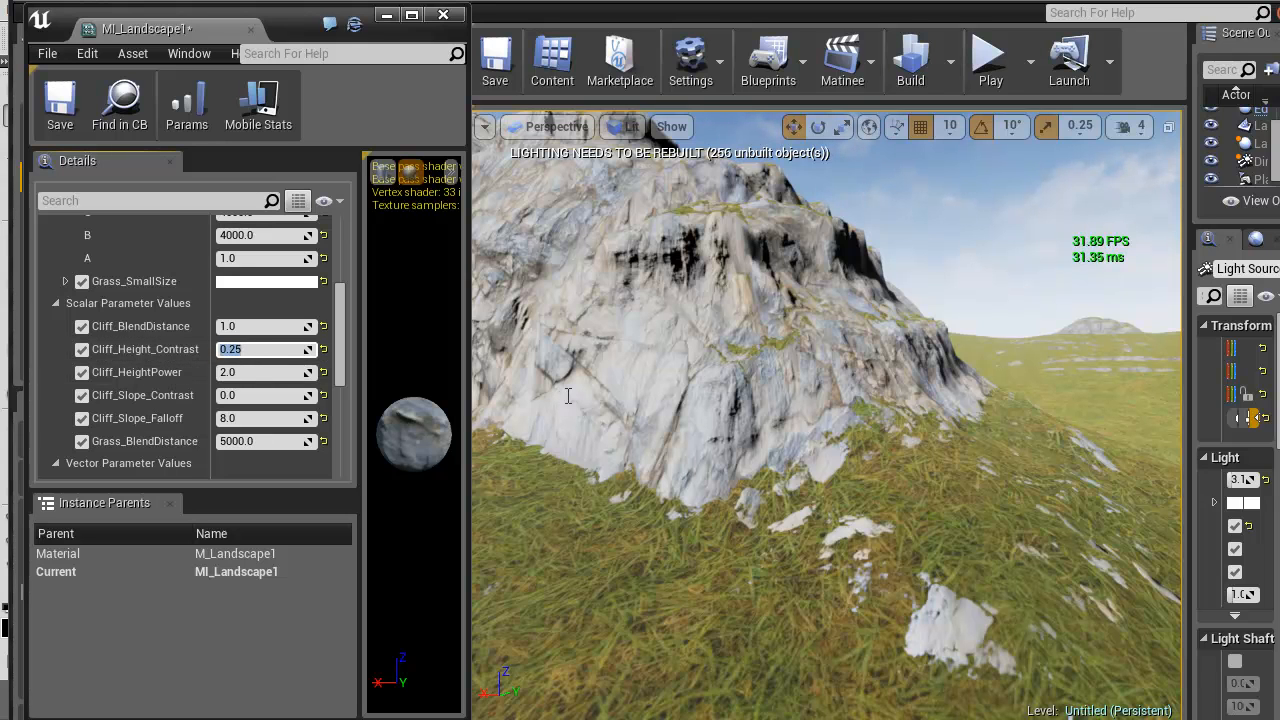
key(Return)
right_drag(762, 372, 1118, 393)
key(w)
key(s)
Try Cliff_Slope_Falloff at 0.1, and end with a value of 1
click(249, 398)
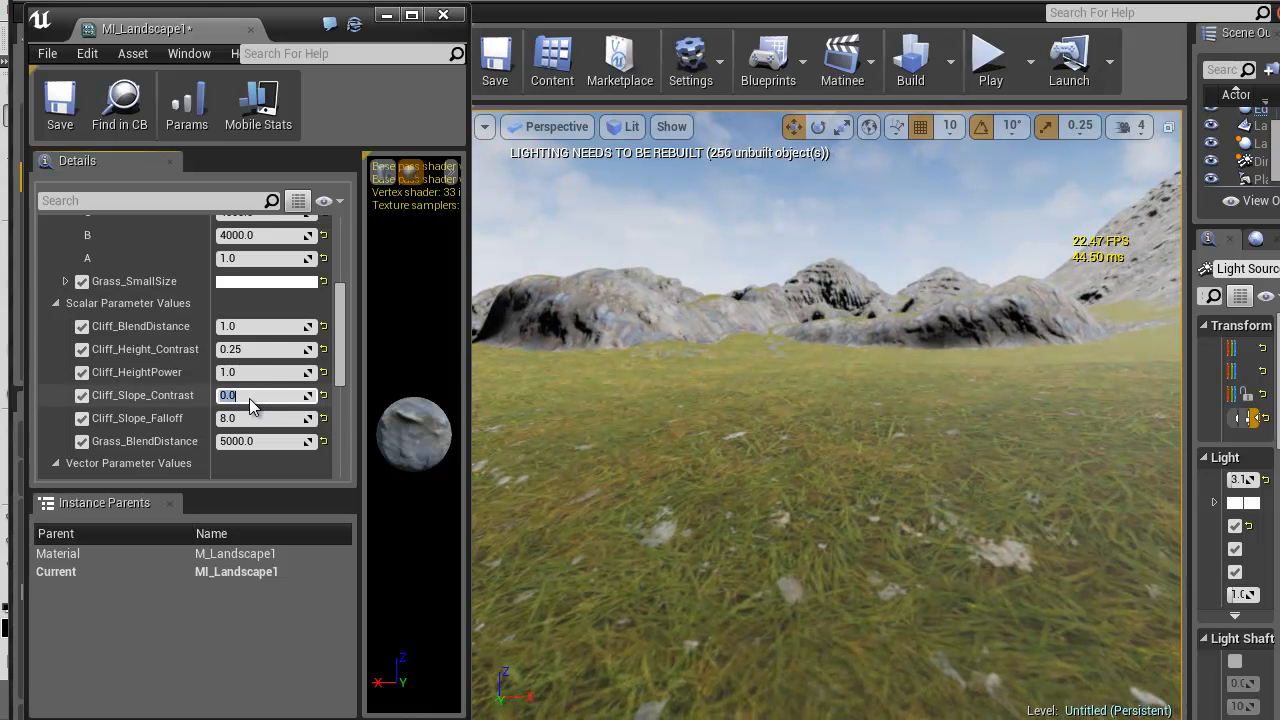
key(Tab)
text(4)
key(Return)
text(1)
key(Return)
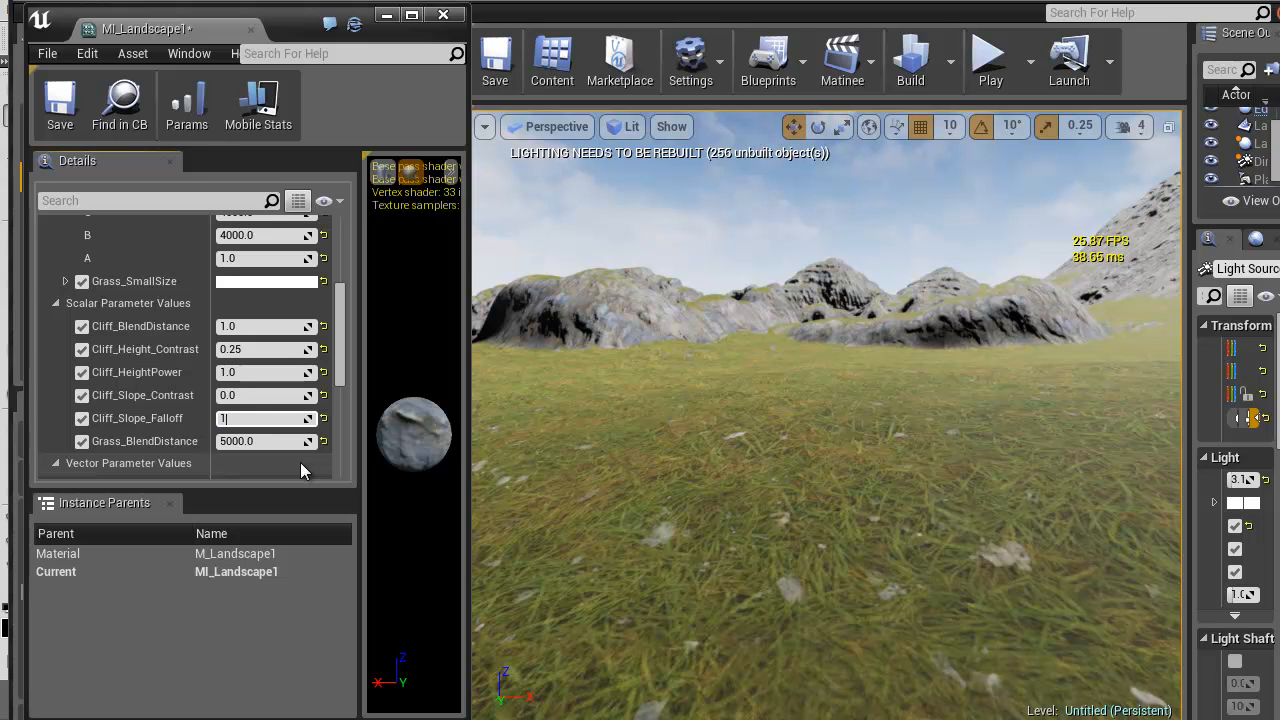
text(0)
key(Return)
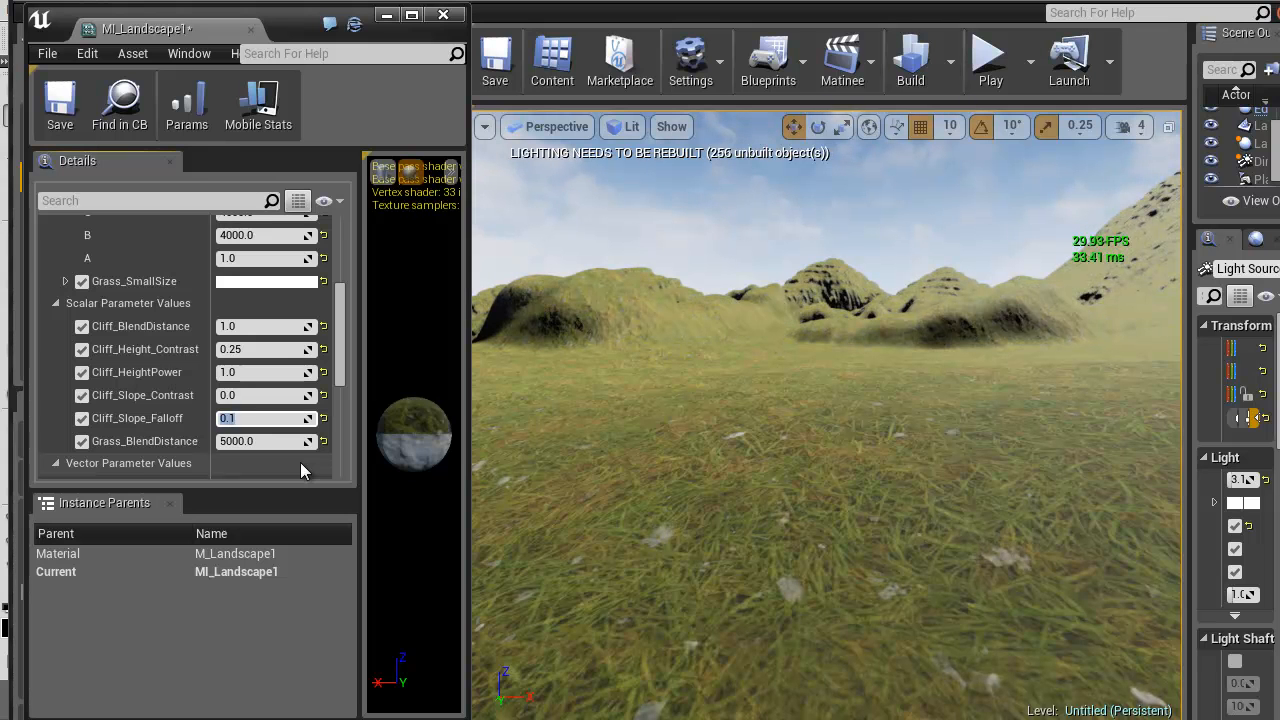
text(4)
key(Return)
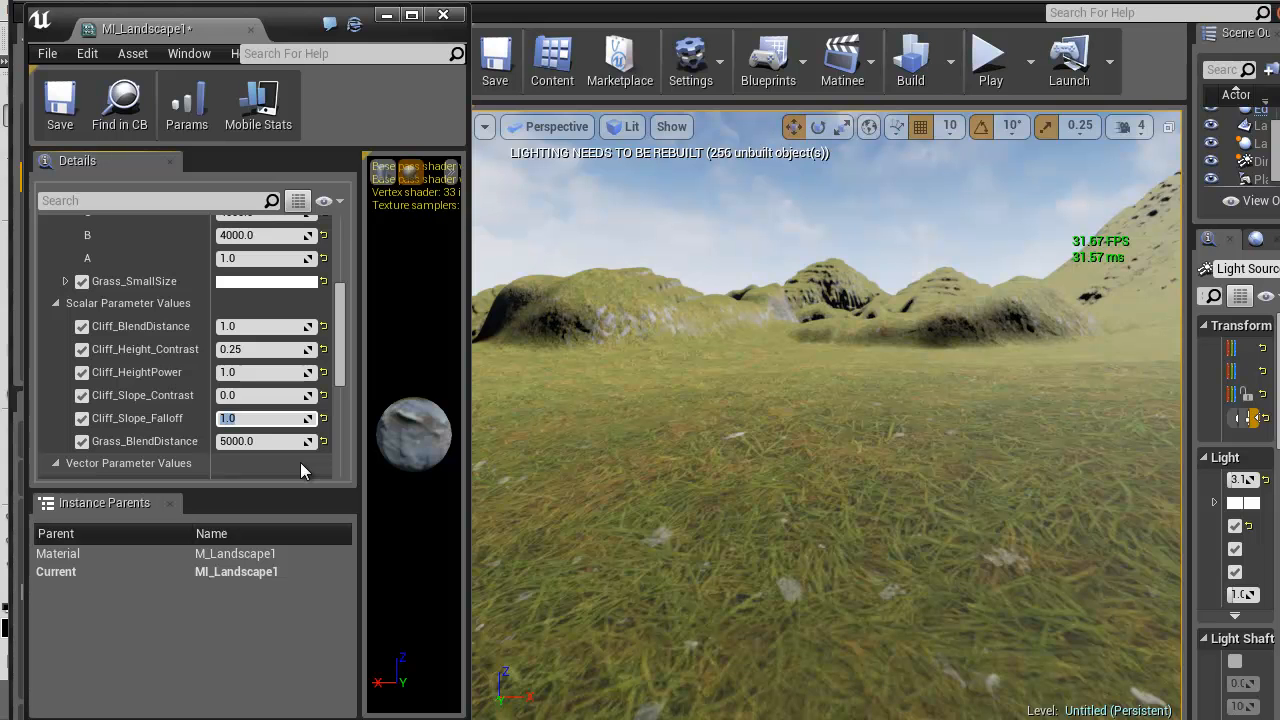
text(1)
key(Return)
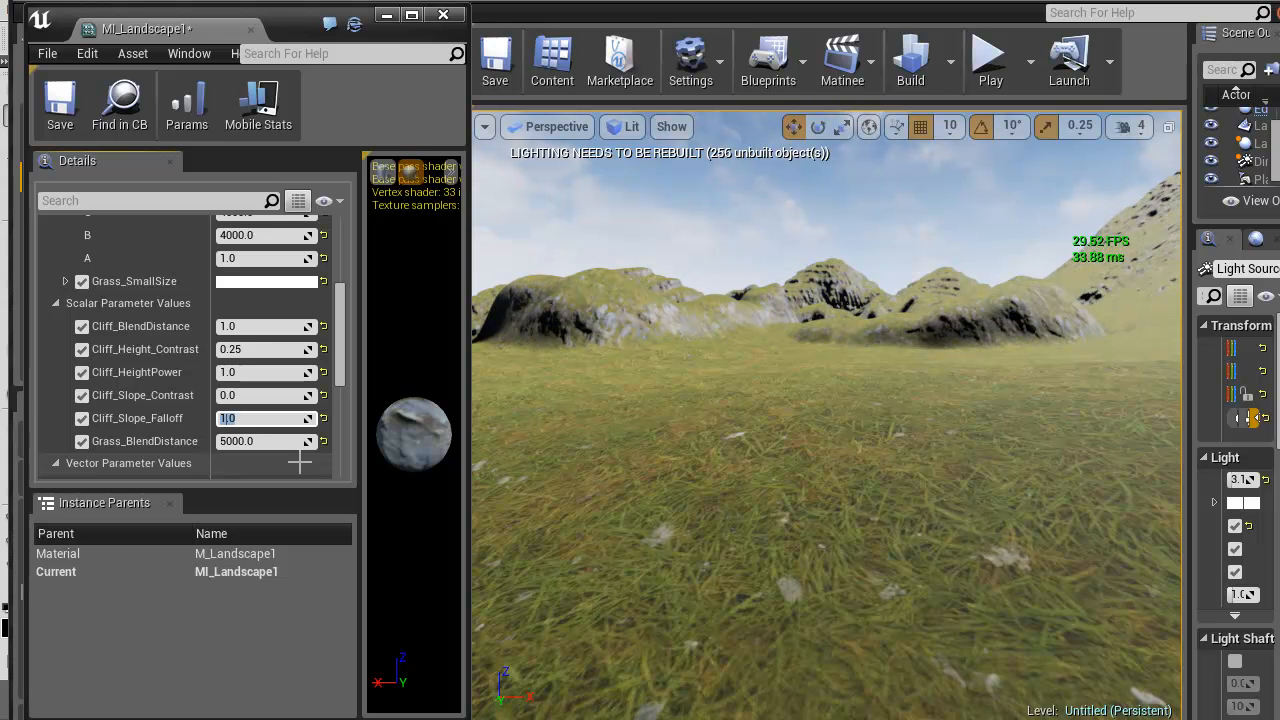
Examine the grass and rock distribution across the hills and open field in the level viewport
key(w)
right_drag(798, 354, 393, 382)
key(s)
key(a)
key(w)
key(w)
key(w)
key(w)
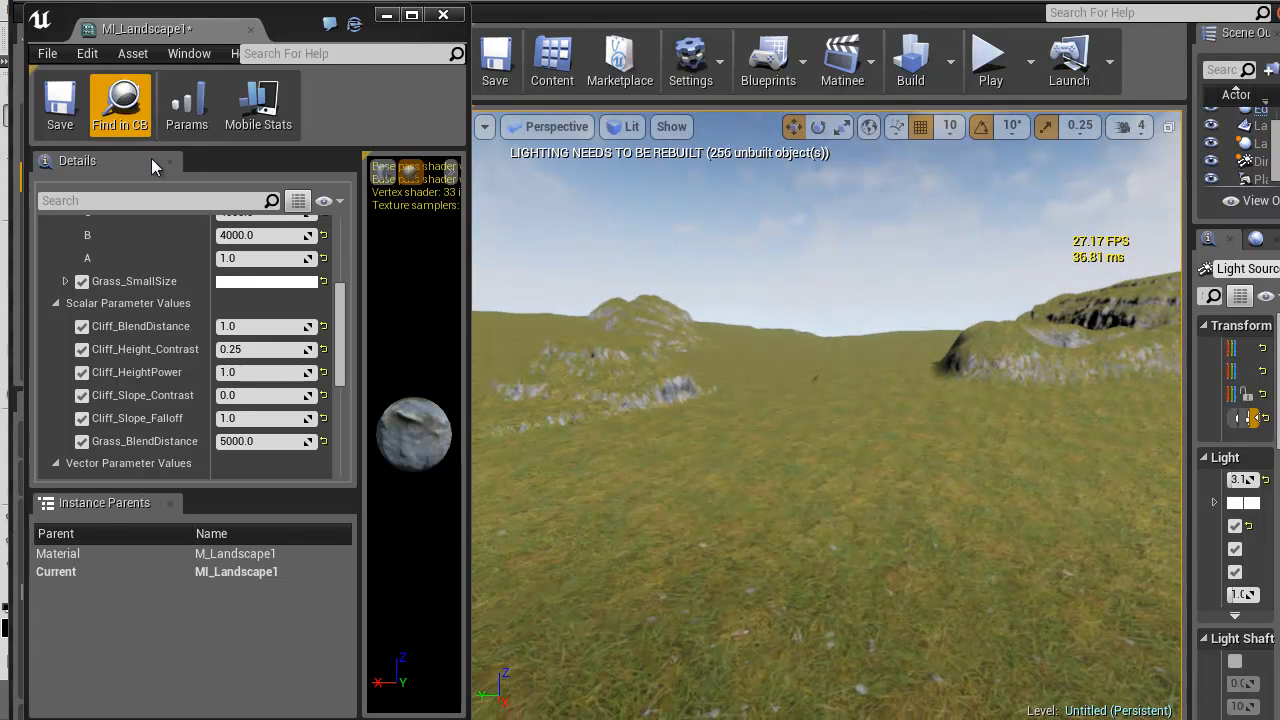
Move the MI_Landscape1 window away, activate the landscape Flatten sculpting tool, and inspect the rock wall's grass edges
drag(134, 24, 655, 10)
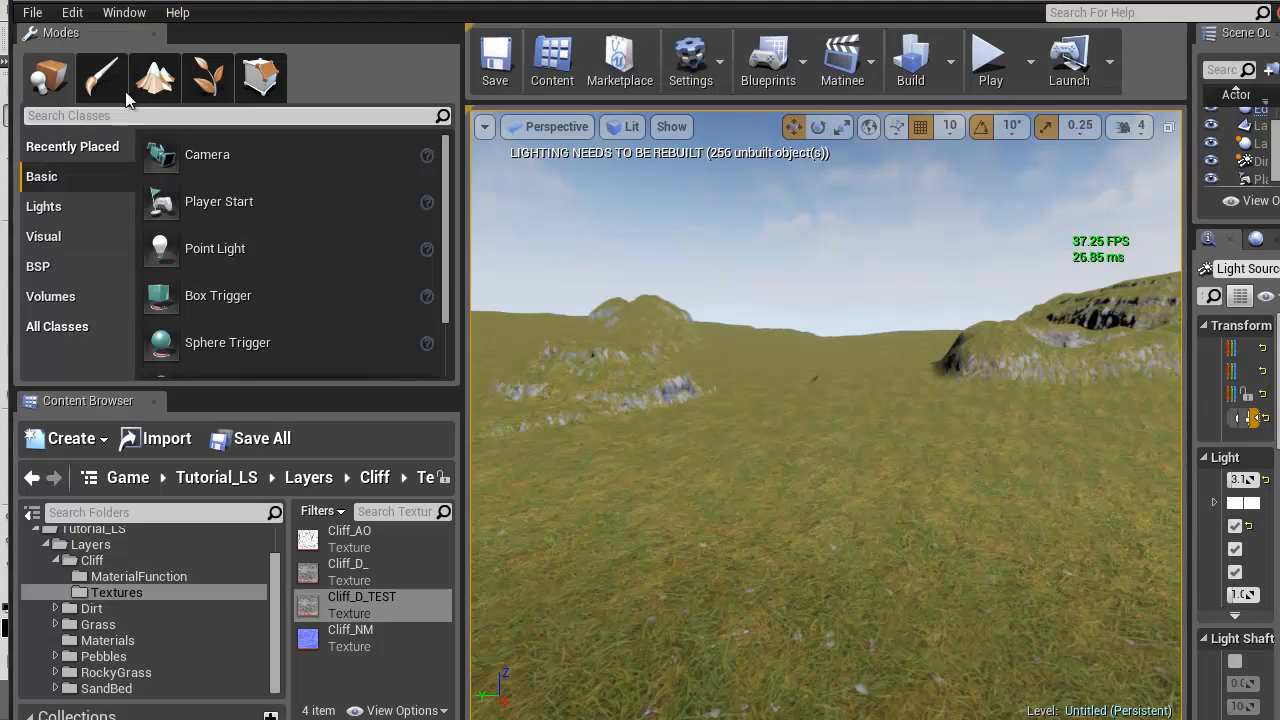
click(155, 76)
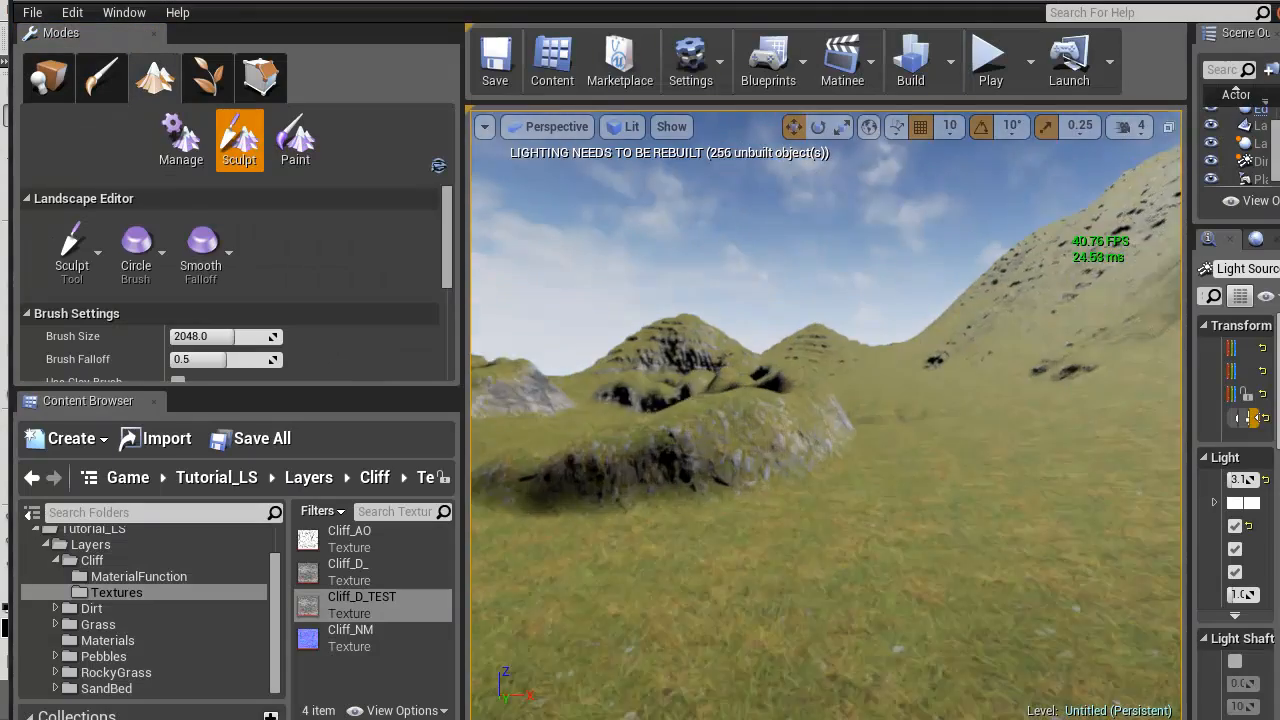
mouse_move(760, 380)
right_down()
mouse_move(840, 440)
mouse_move(845, 430)
right_up()
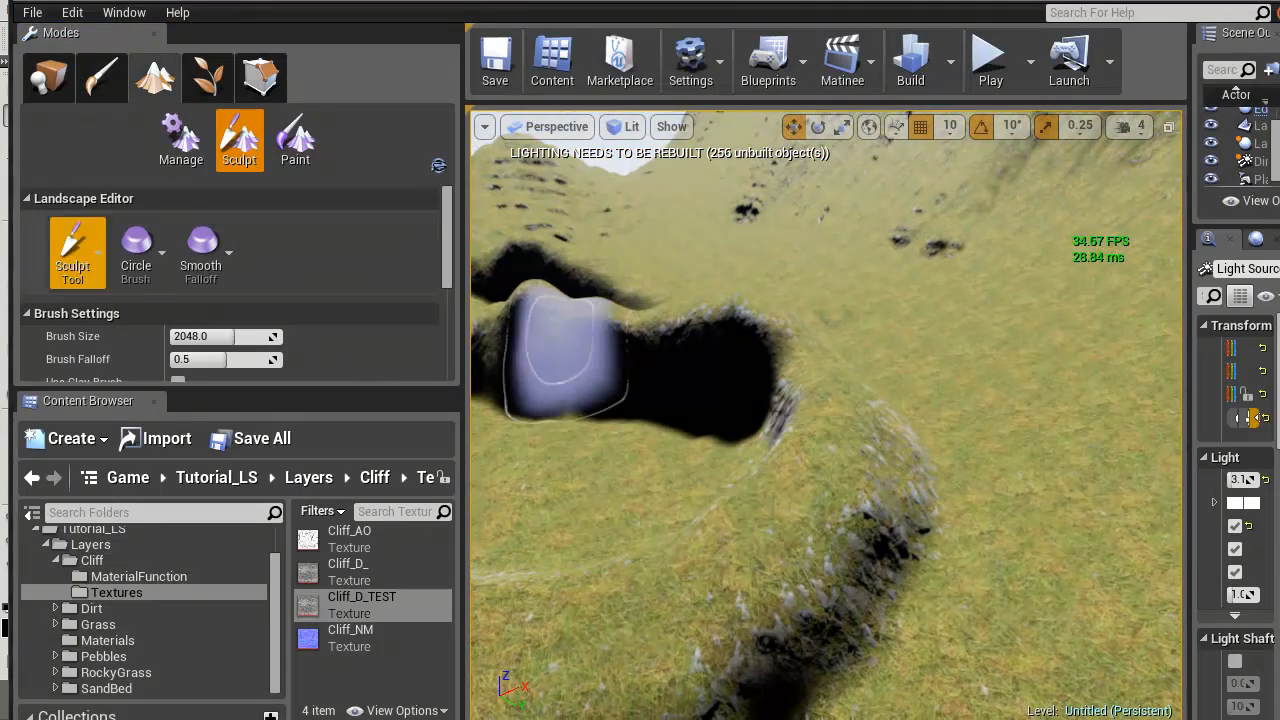
click(77, 240)
click(148, 398)
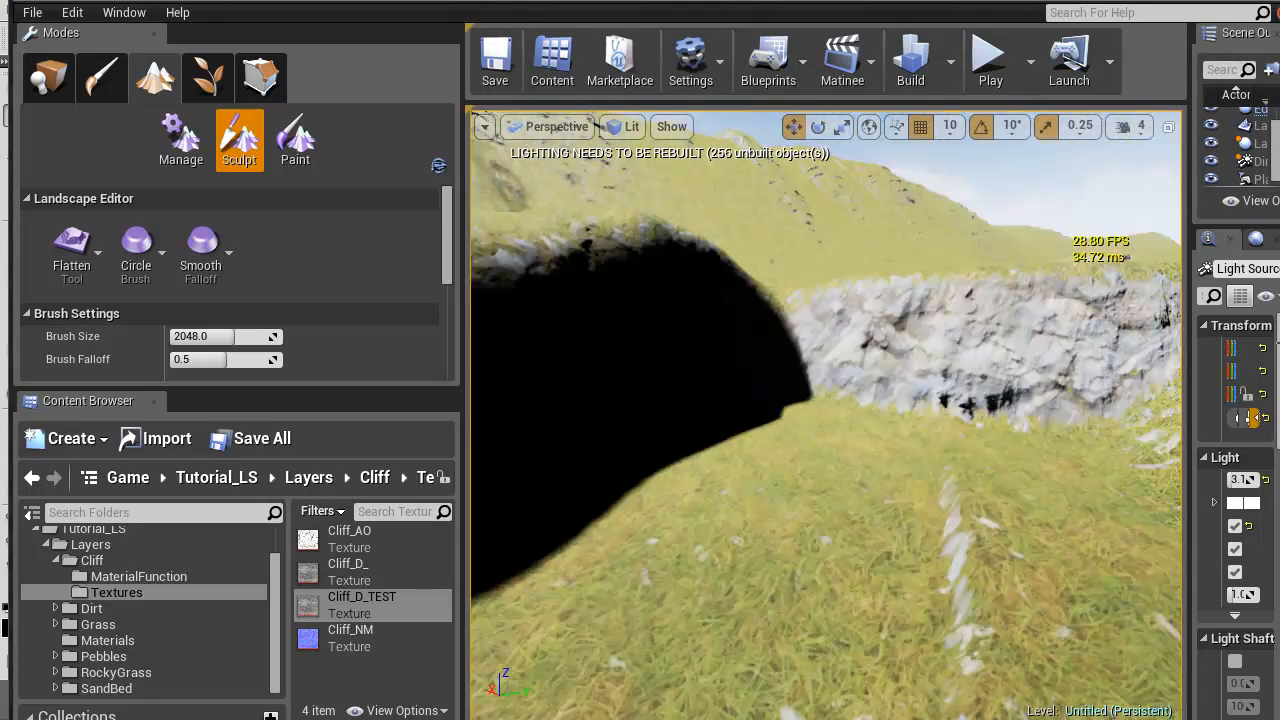
right_drag(826, 415, 916, 330)
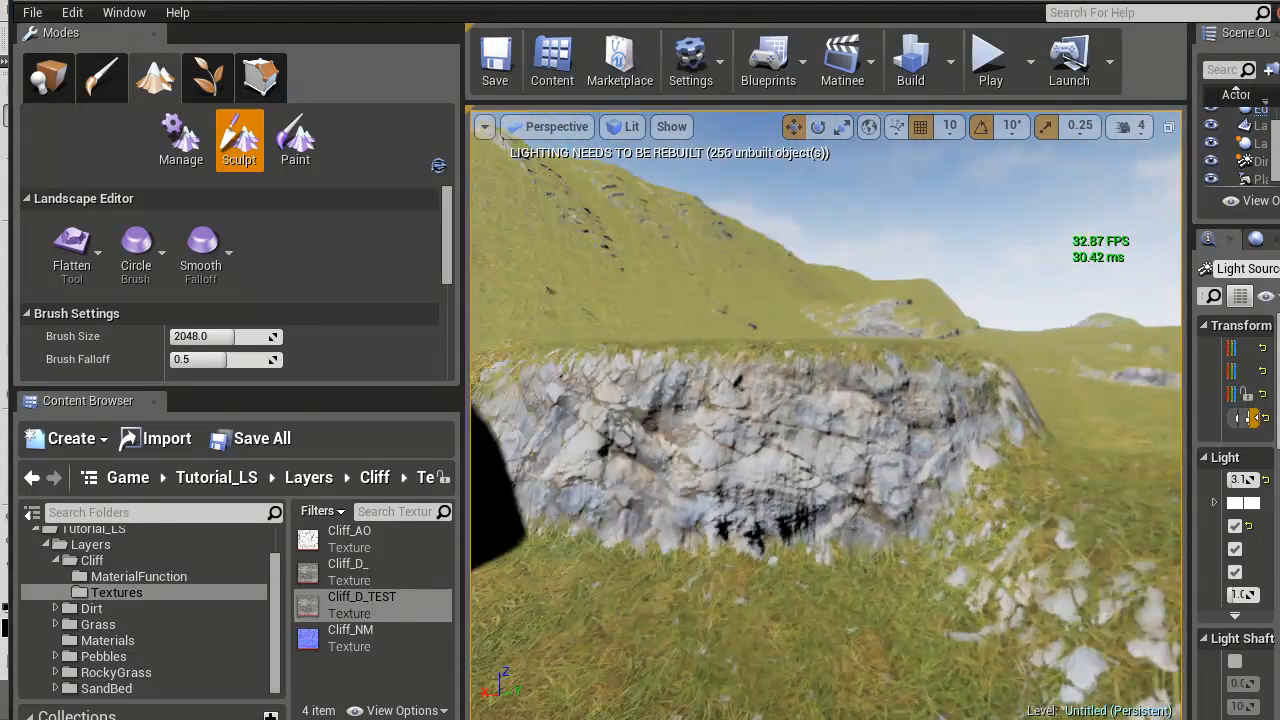
mouse_move(826, 415)
right_down()
mouse_move(766, 415)
mouse_move(1112, 346)
mouse_move(1190, 346)
mouse_move(1041, 257)
mouse_move(680, 243)
mouse_move(805, 170)
mouse_move(812, 202)
mouse_move(1034, 240)
mouse_move(1120, 325)
mouse_move(1240, 285)
mouse_move(1225, 272)
mouse_move(1240, 340)
mouse_move(1270, 305)
mouse_move(1266, 388)
mouse_move(1184, 356)
right_up()
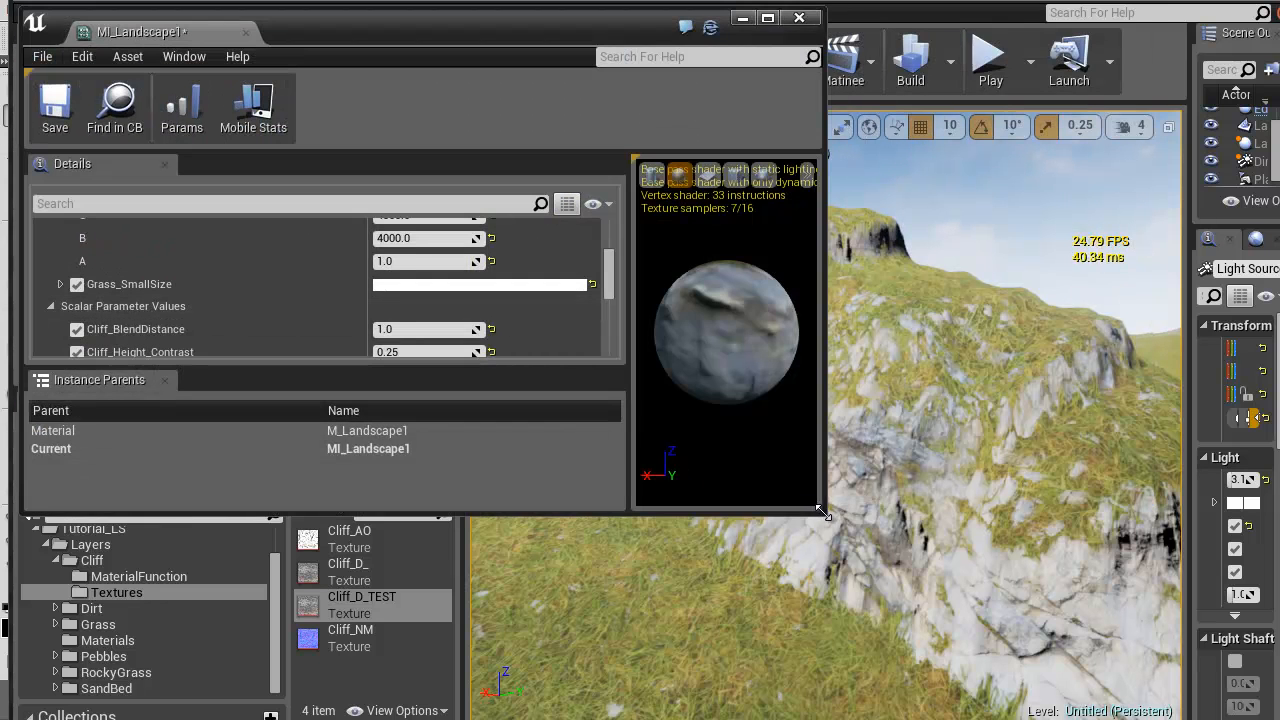
Fit the MI_Landscape1 window beside the viewport and try the Cliff_SlopeAngle B value at 0.6 and at 2
drag(822, 512, 453, 715)
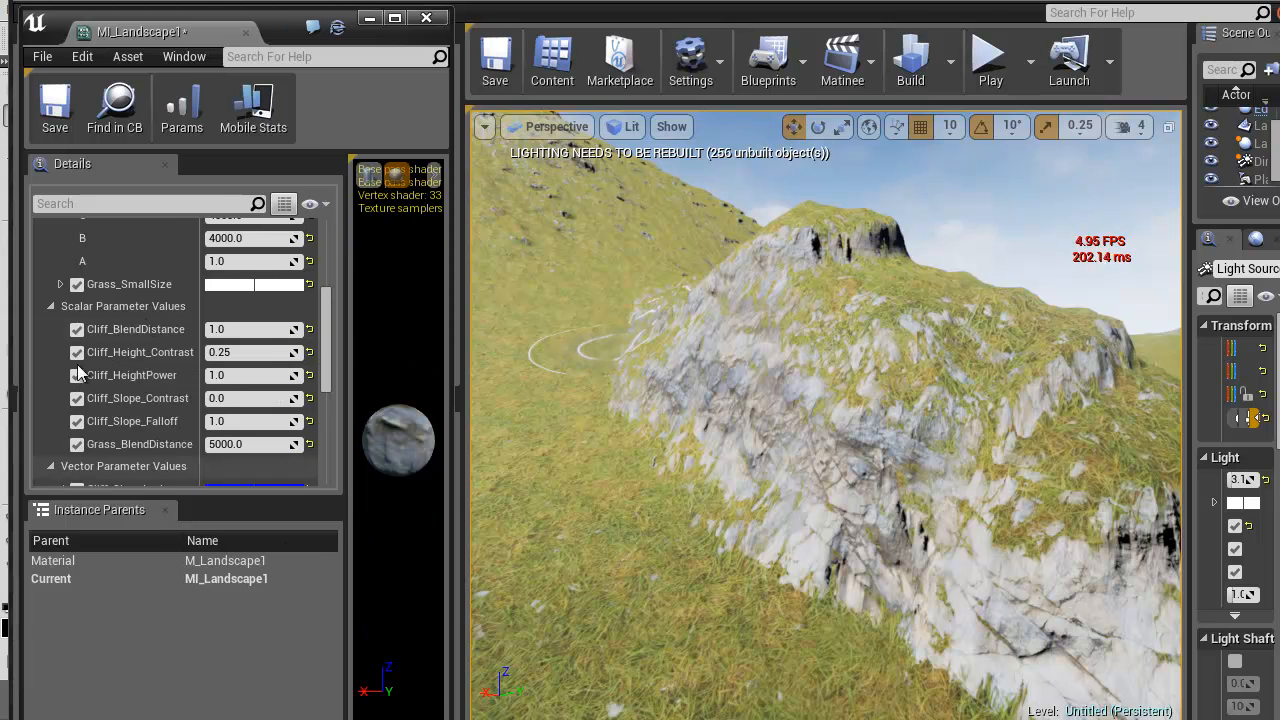
drag(322, 329, 325, 386)
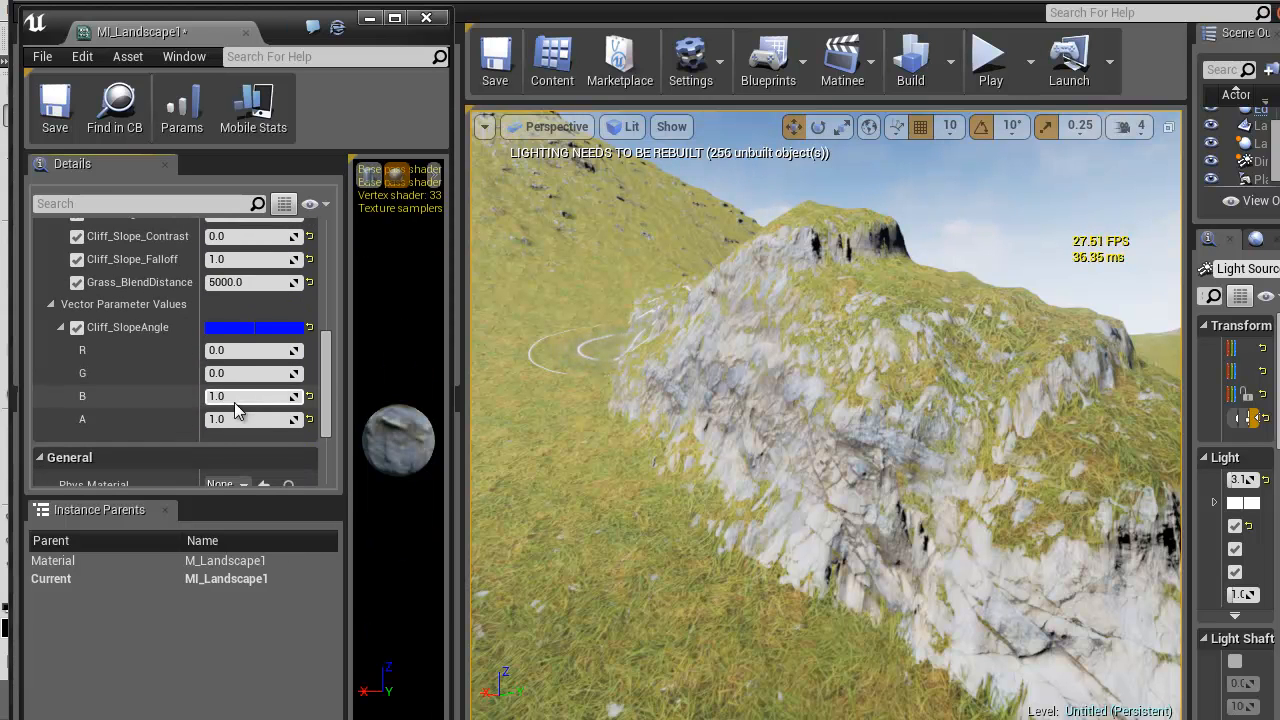
right_drag(836, 412, 803, 400)
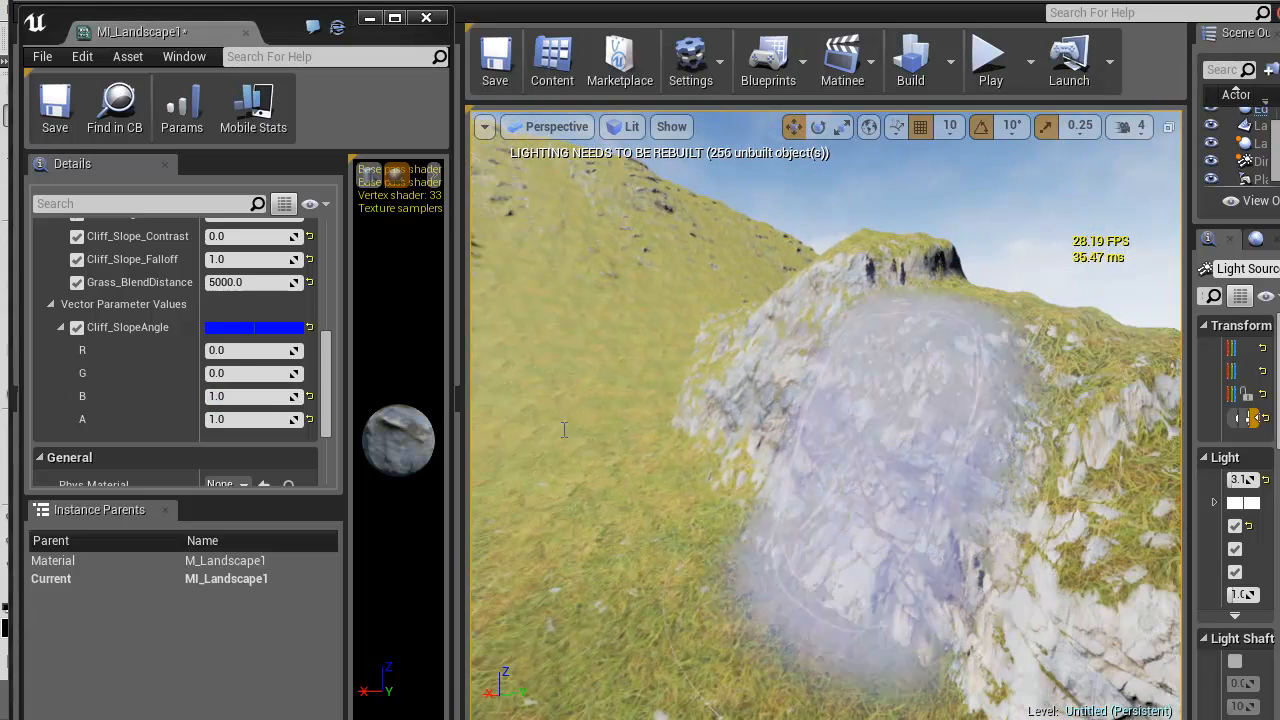
click(246, 401)
text(.5)
key(Return)
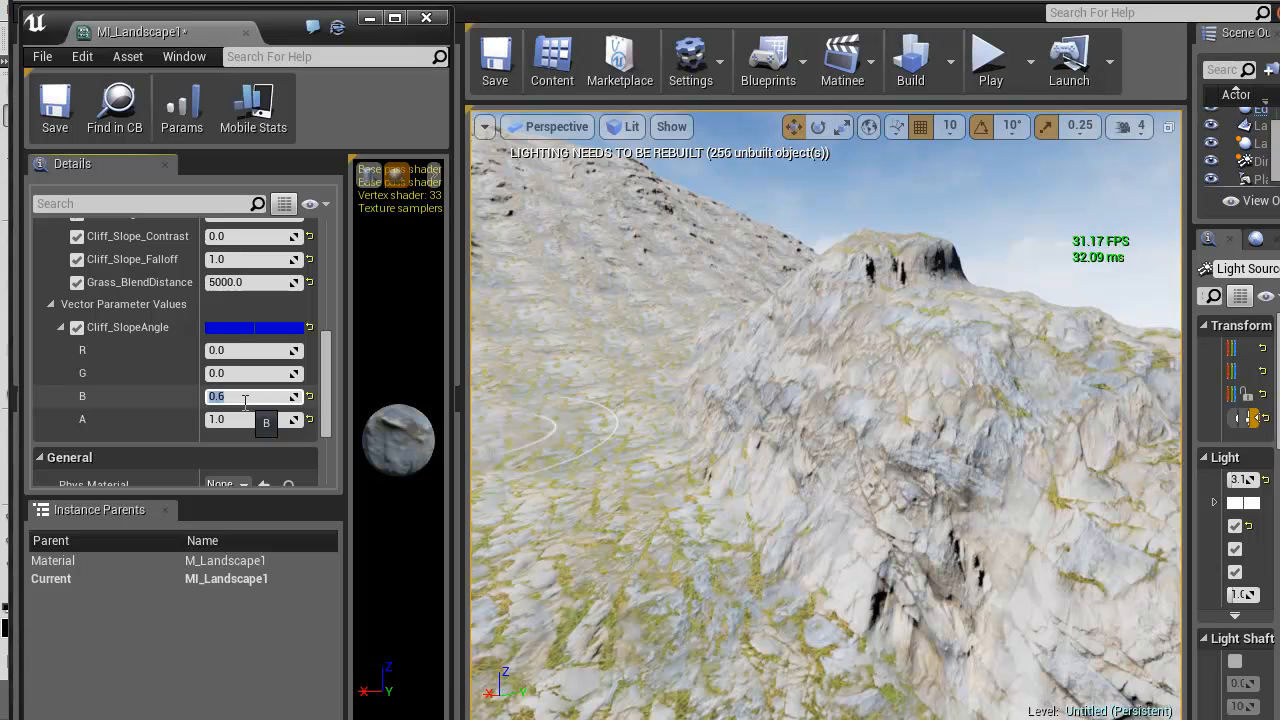
text(2)
key(Return)
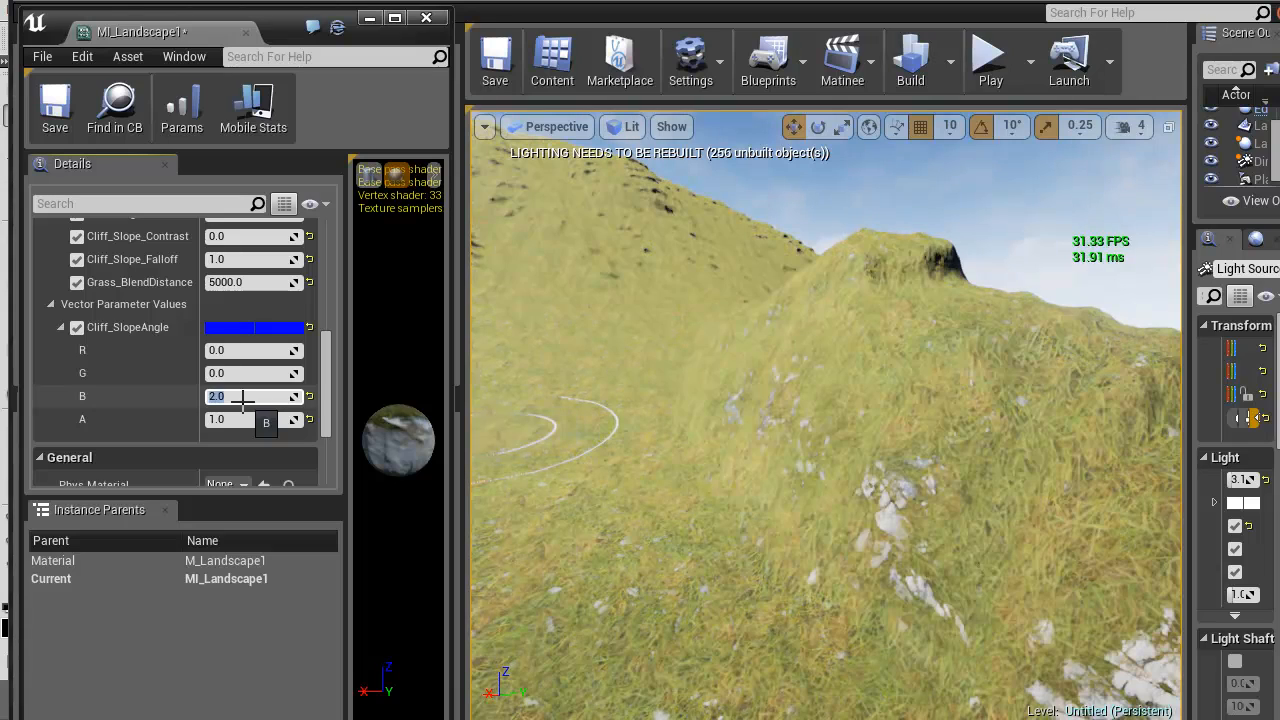
Set the Cliff_SlopeAngle B value to 0.9 and inspect the rocks scattered in the grass
right_drag(764, 431, 846, 455)
click(238, 397)
text(.9)
key(Return)
right_drag(756, 377, 108, 480)
key(w)
Raise Cliff_HeightPower to 2, and settle on 4 to thin out the stray rocks in the grass
scroll(238, 315, up, 4)
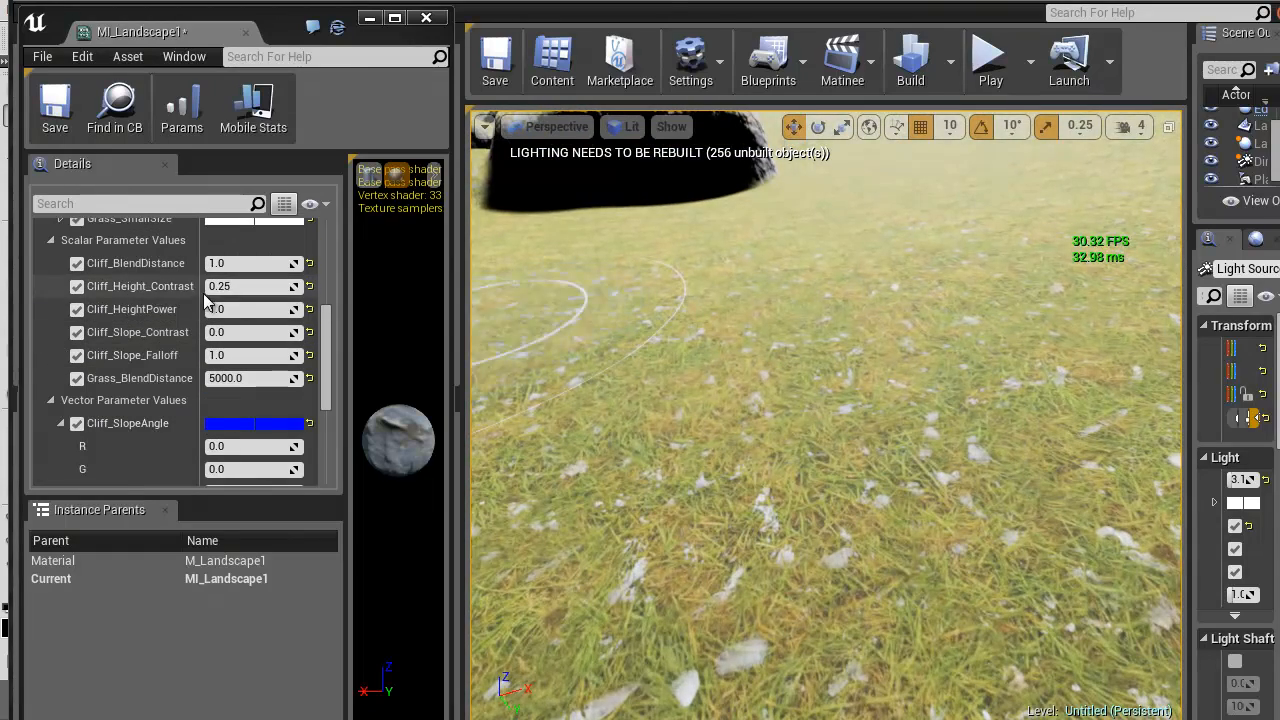
click(240, 310)
text(2)
key(Return)
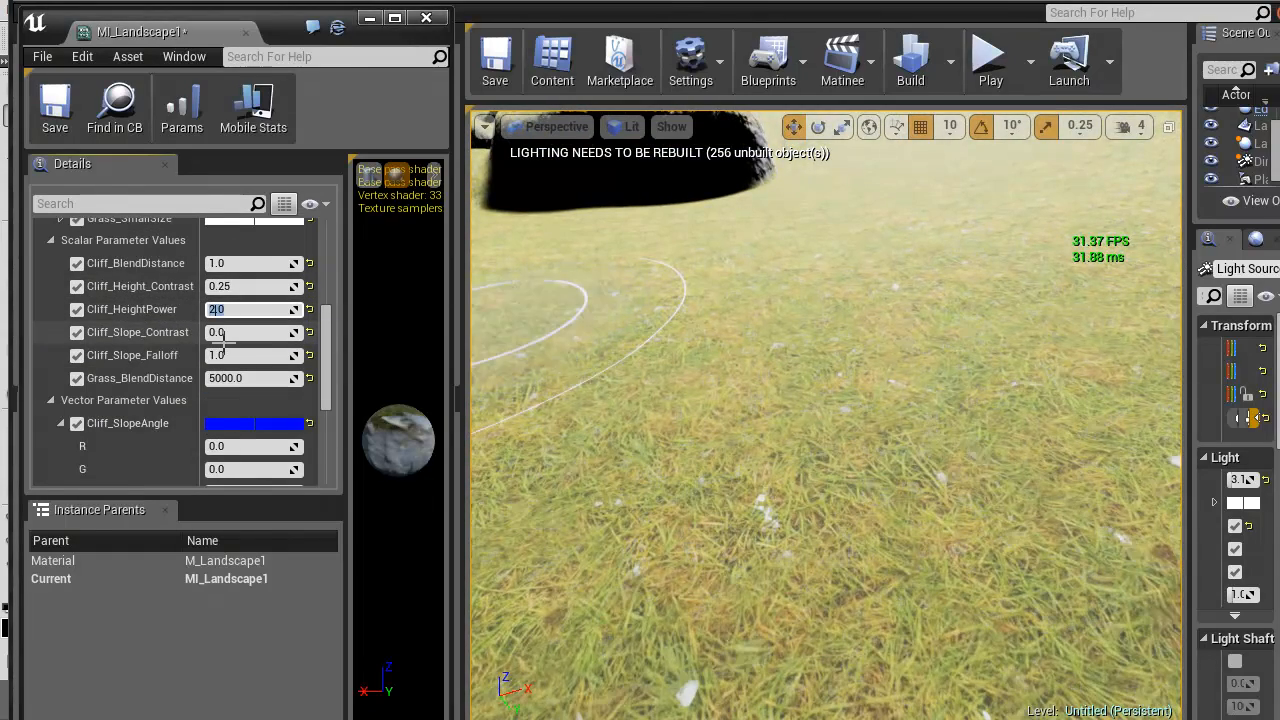
text(4)
key(Return)
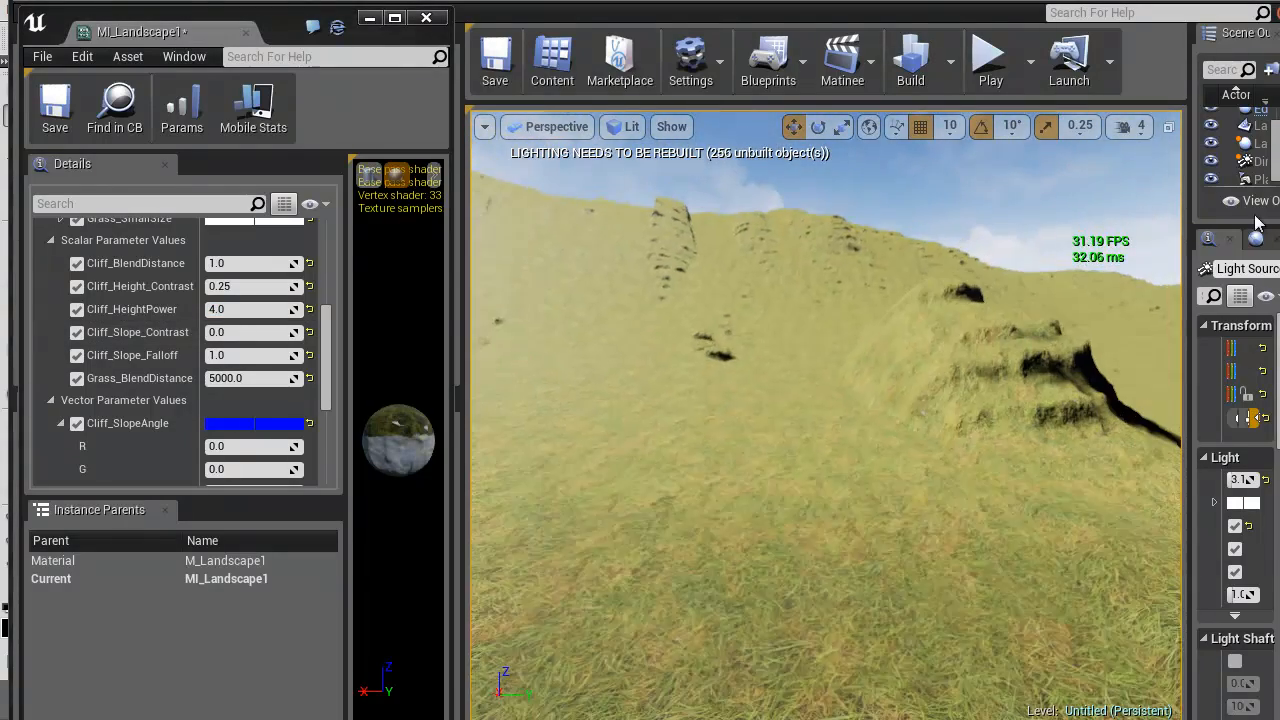
Try Cliff_Slope_Falloff at 4, 8, 16 and 64, and set it back to 8
click(226, 356)
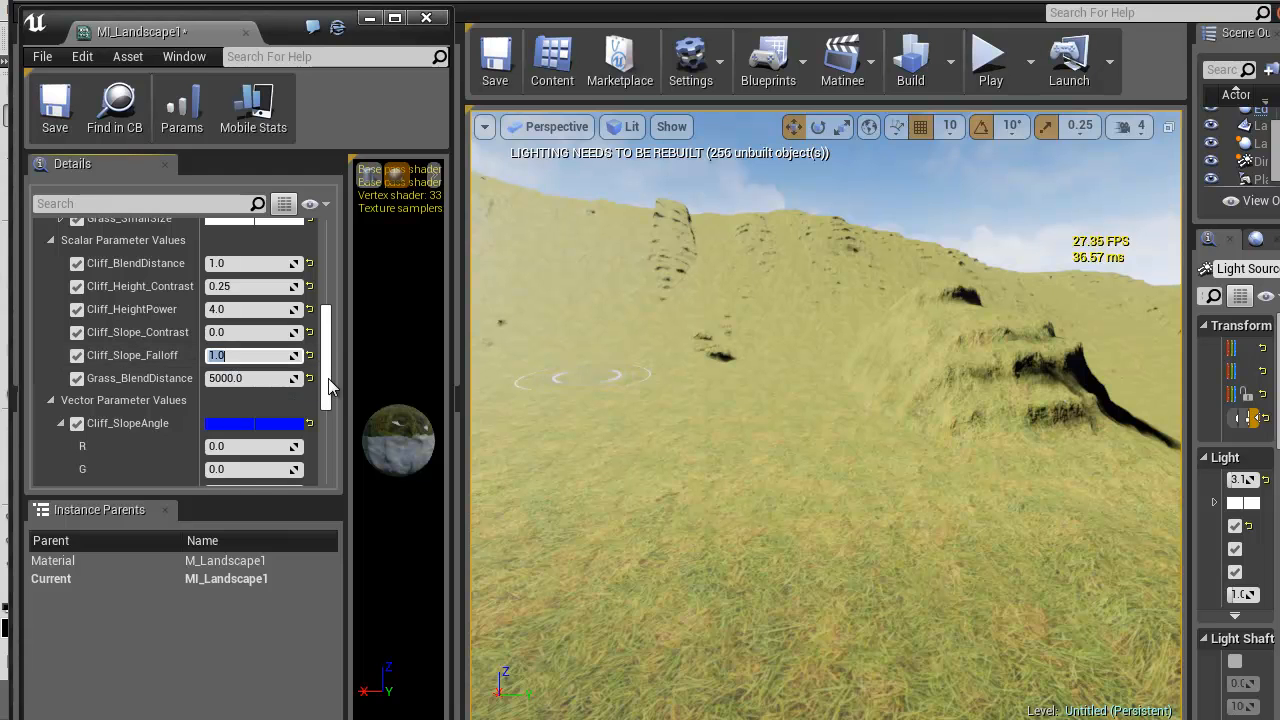
text(4)
key(Return)
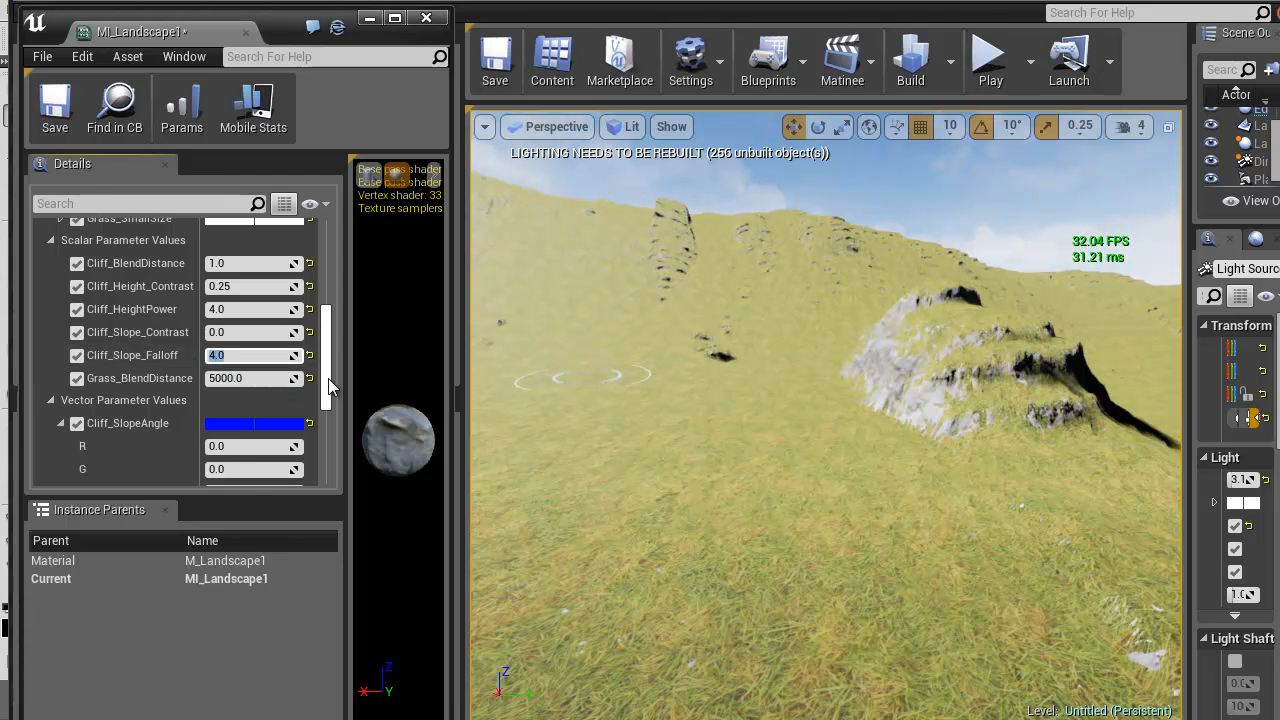
text(8)
key(Return)
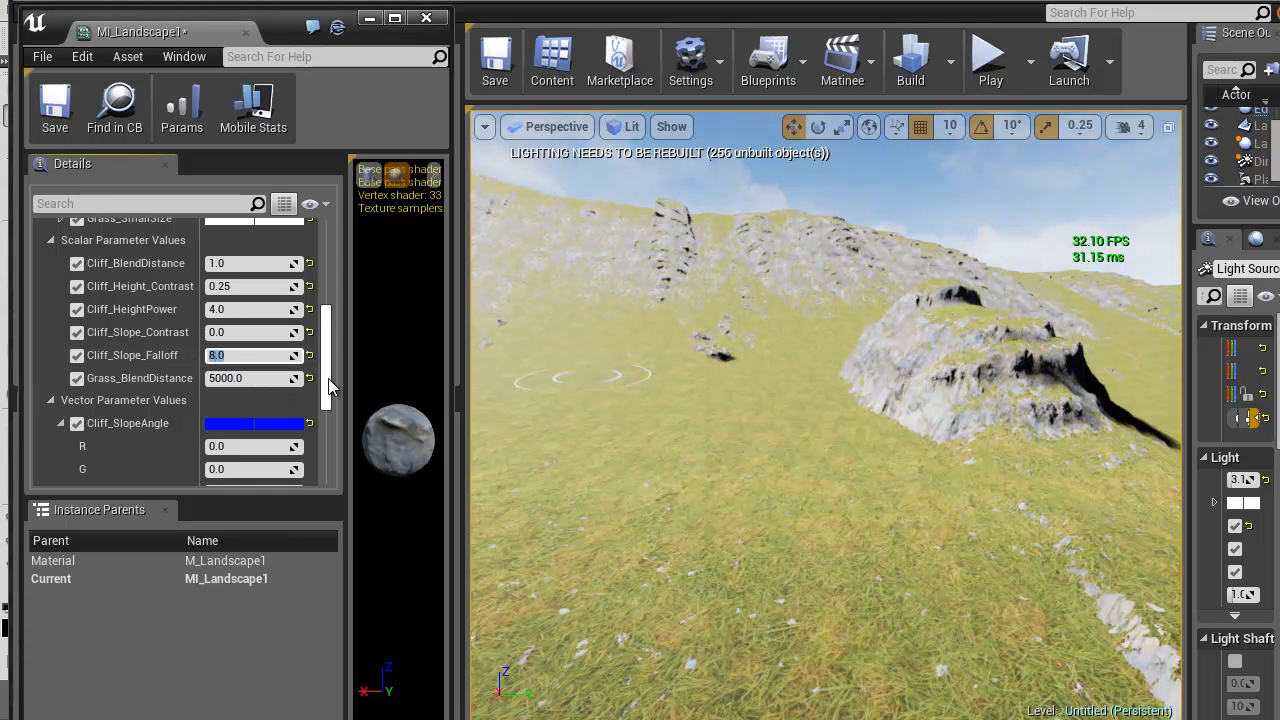
text(16)
key(Return)
text(64)
key(Return)
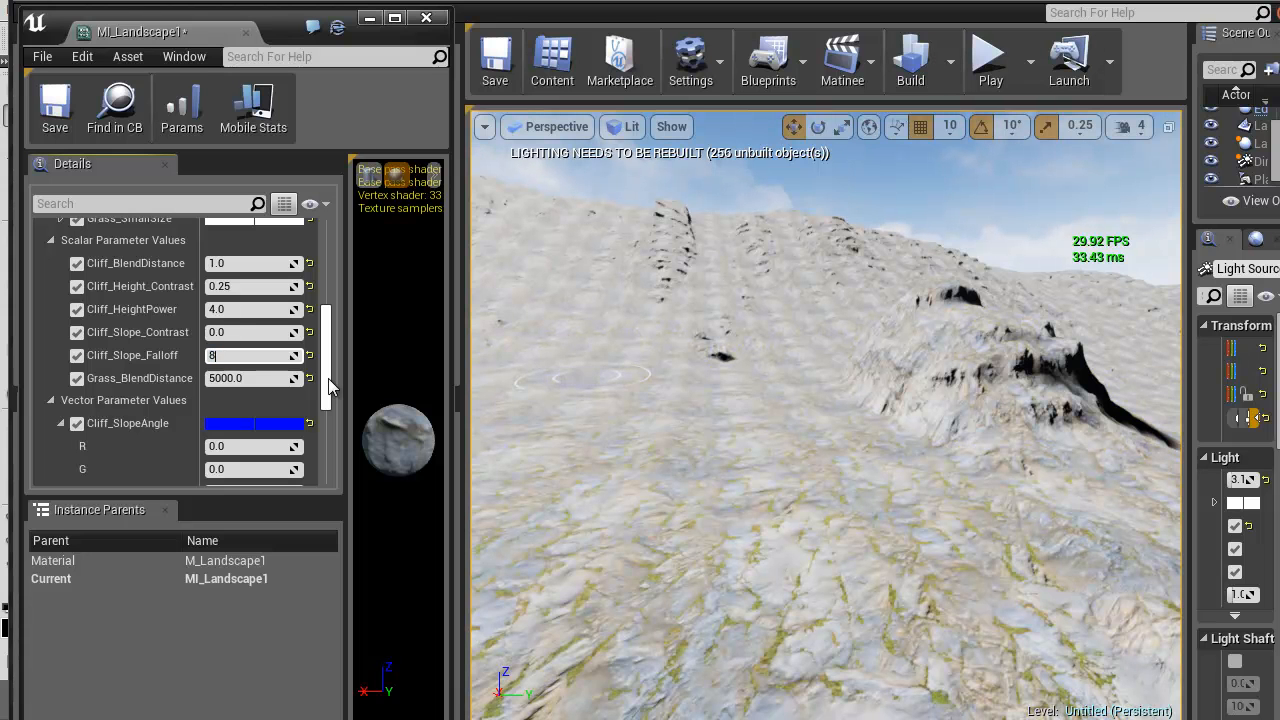
text(8)
key(Return)
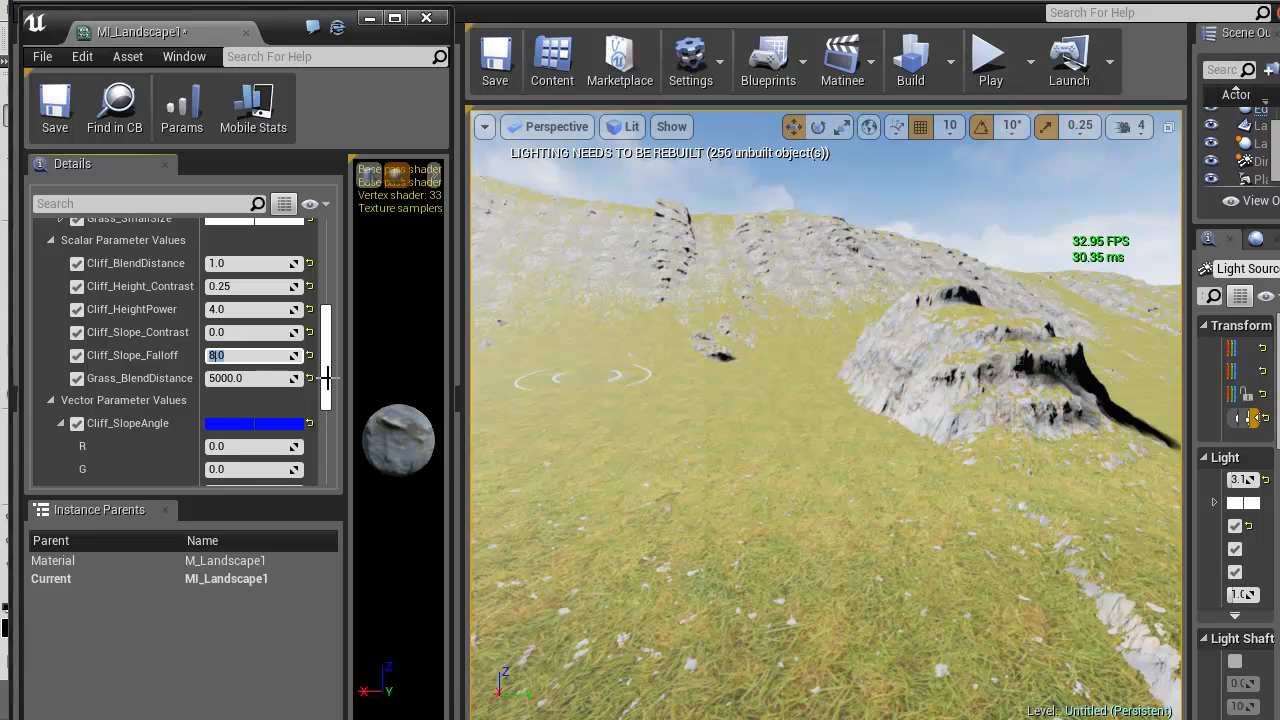
Set Cliff_Slope_Falloff to 4 and inspect the rock patches on the grassy mound up close
right_drag(780, 405, 150, 712)
right_drag(825, 415, 740, 240)
right_drag(825, 415, 530, 400)
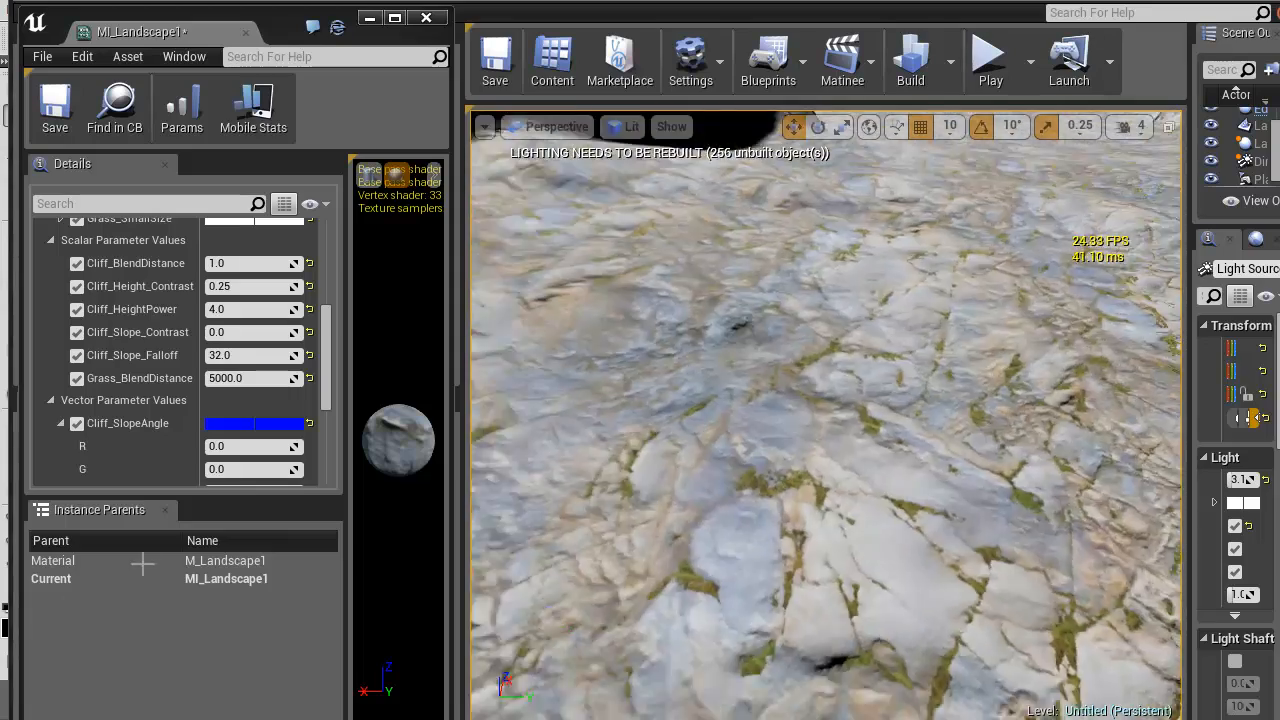
mouse_move(142, 564)
right_down()
mouse_move(510, 457)
mouse_move(596, 457)
mouse_move(282, 455)
mouse_move(142, 479)
mouse_move(304, 461)
mouse_move(332, 499)
mouse_move(374, 403)
mouse_move(429, 354)
mouse_move(491, 343)
mouse_move(563, 379)
mouse_move(823, 426)
mouse_move(835, 446)
mouse_move(1060, 410)
mouse_move(1150, 415)
mouse_move(1224, 540)
mouse_move(880, 578)
mouse_move(397, 548)
mouse_move(385, 535)
right_up()
click(248, 355)
text(4)
key(Return)
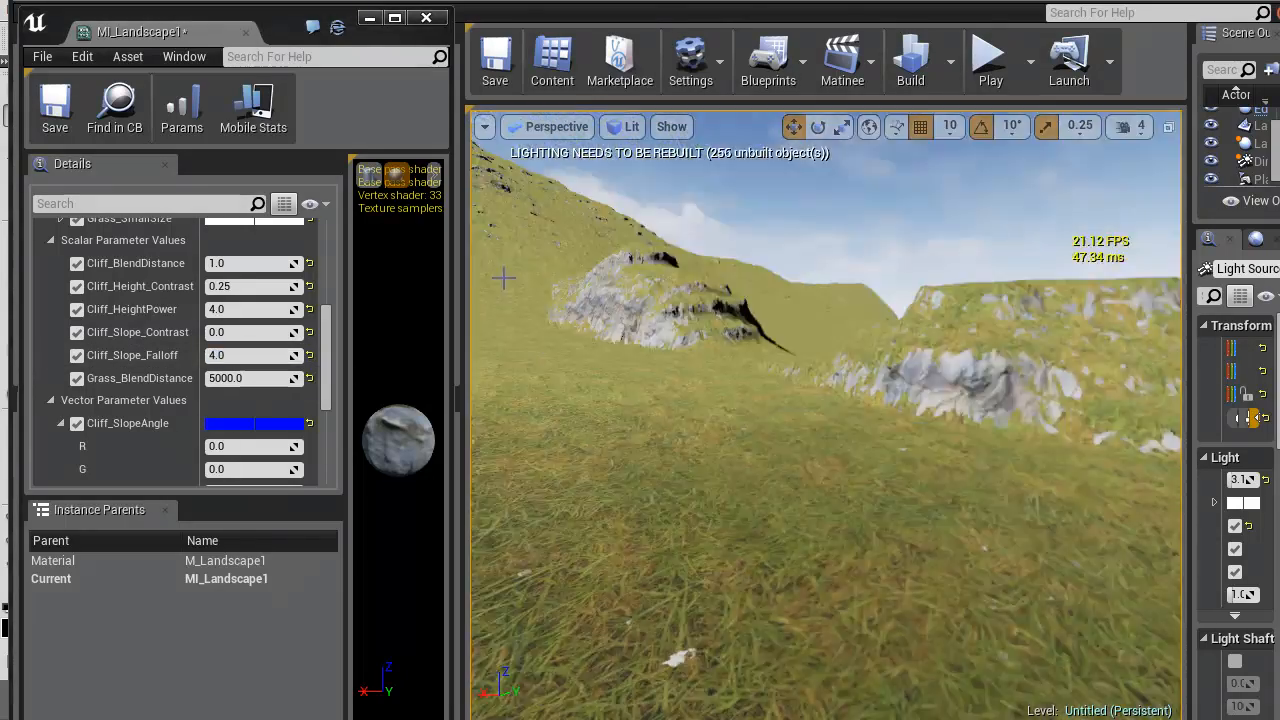
key(w)
right_drag(503, 278, 504, 349)
key(d)
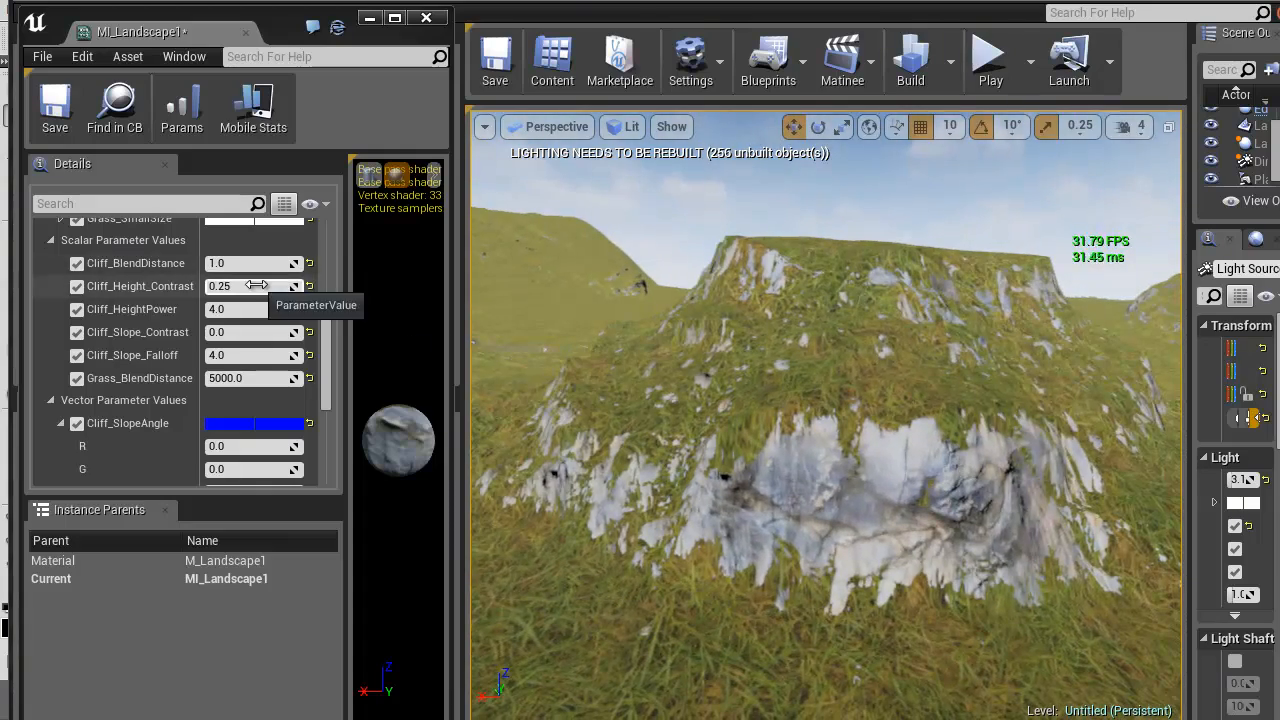
Raise Cliff_HeightPower to 8 and try Cliff_Slope_Falloff at 1, then at 8
click(242, 310)
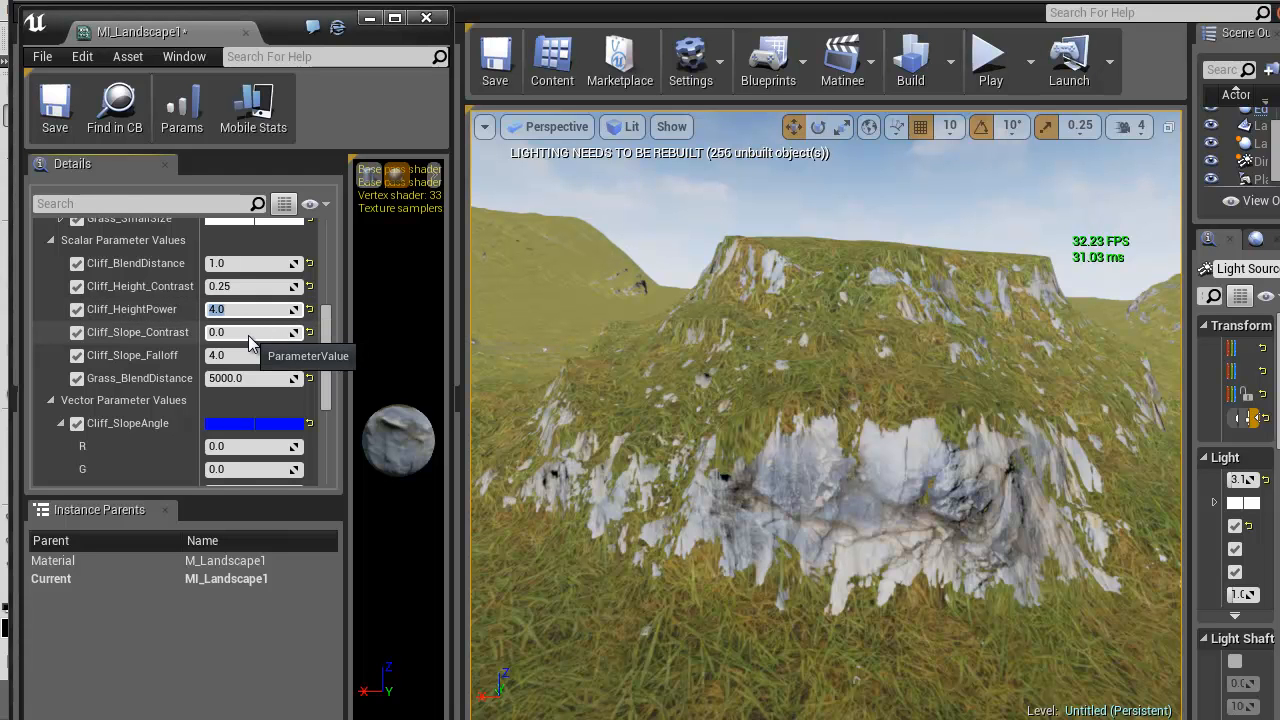
key(Return)
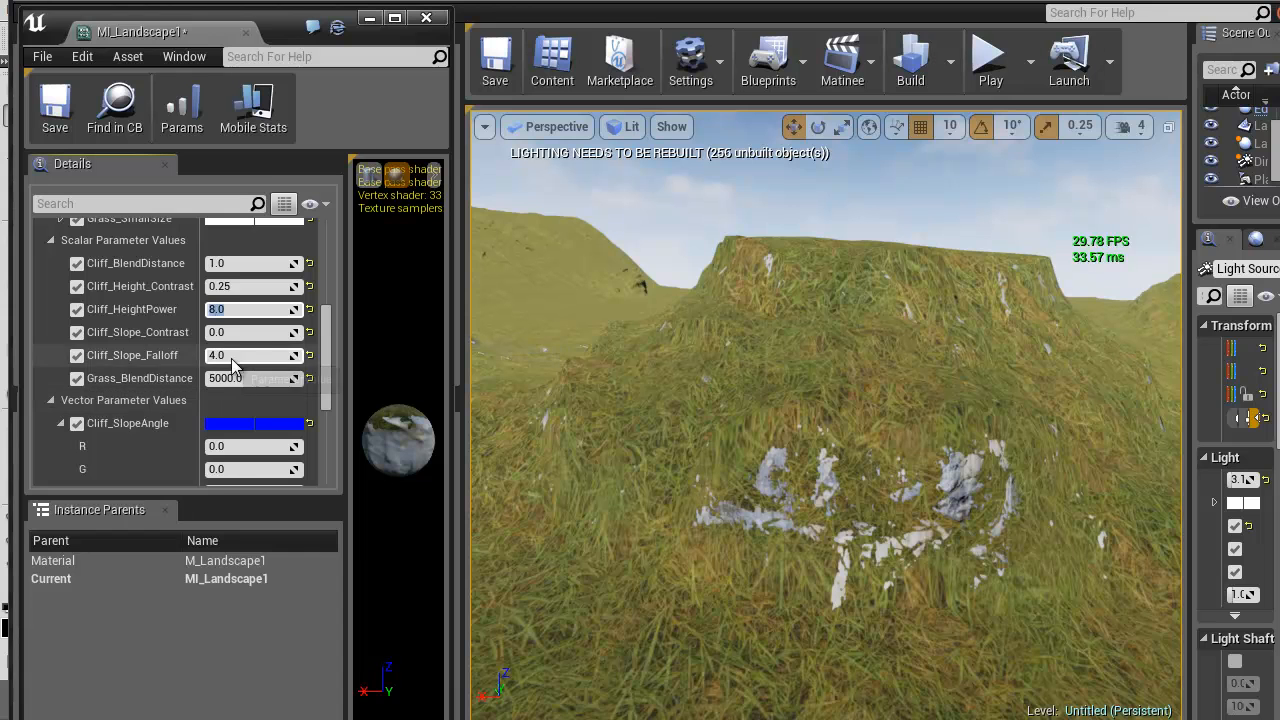
key(Return)
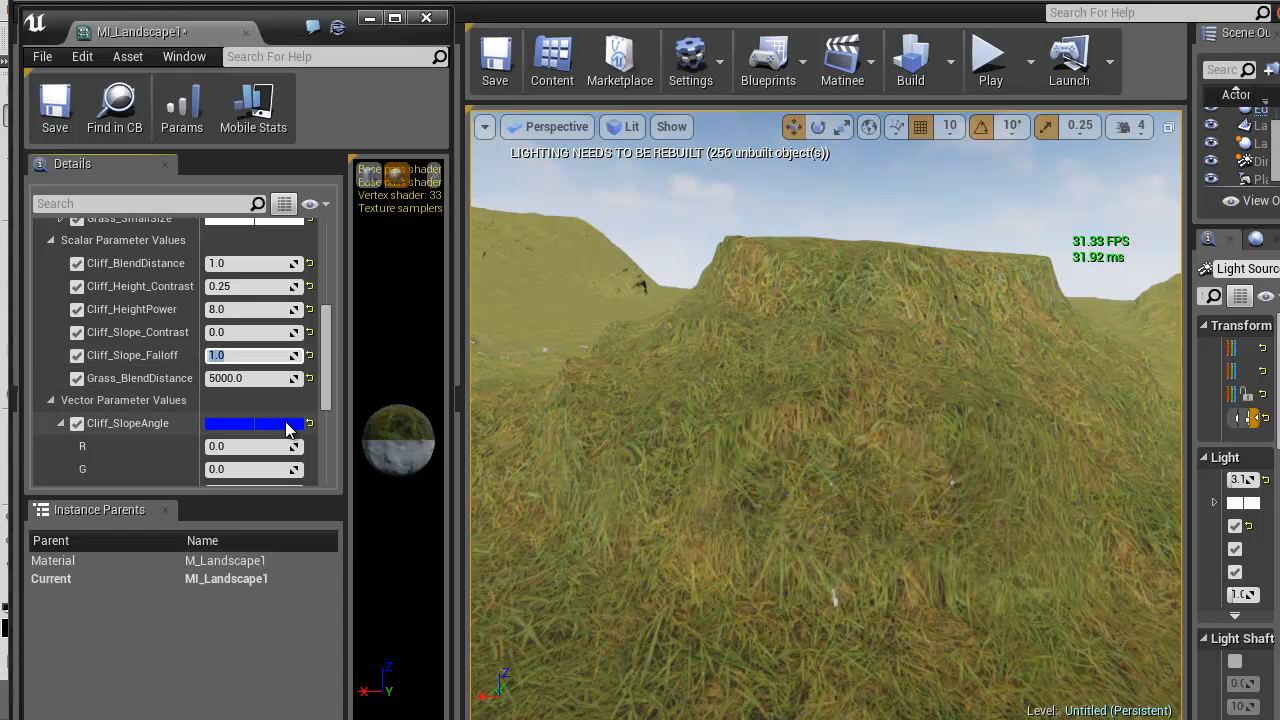
key(Return)
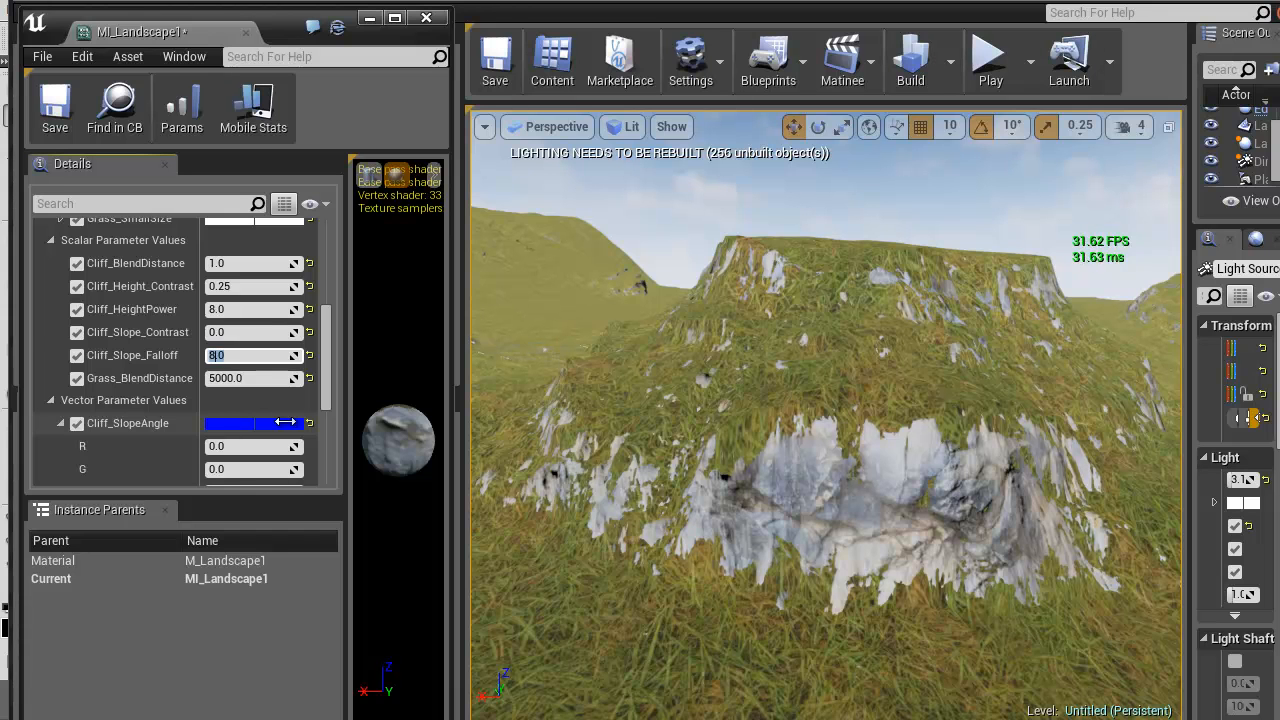
Set Cliff_Slope_Contrast to 1 and inspect the cliffs and the surrounding grass
click(298, 334)
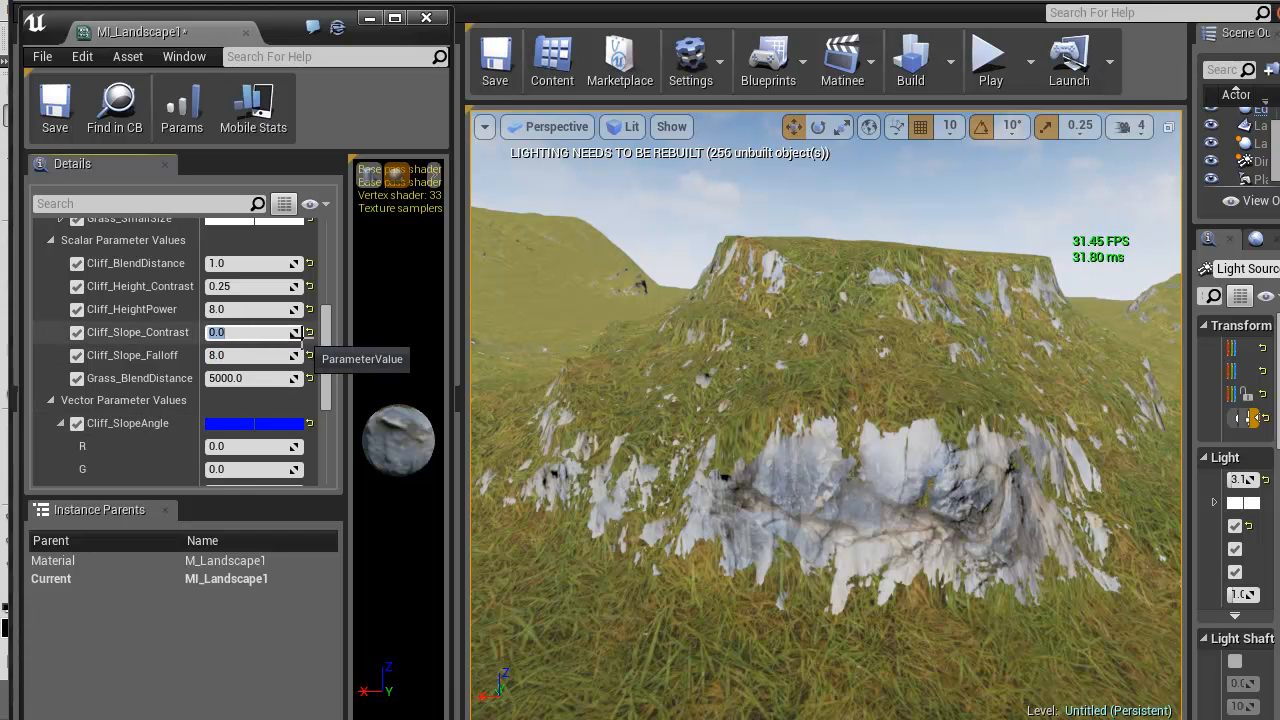
text(1)
key(Return)
right_drag(817, 443, 224, 436)
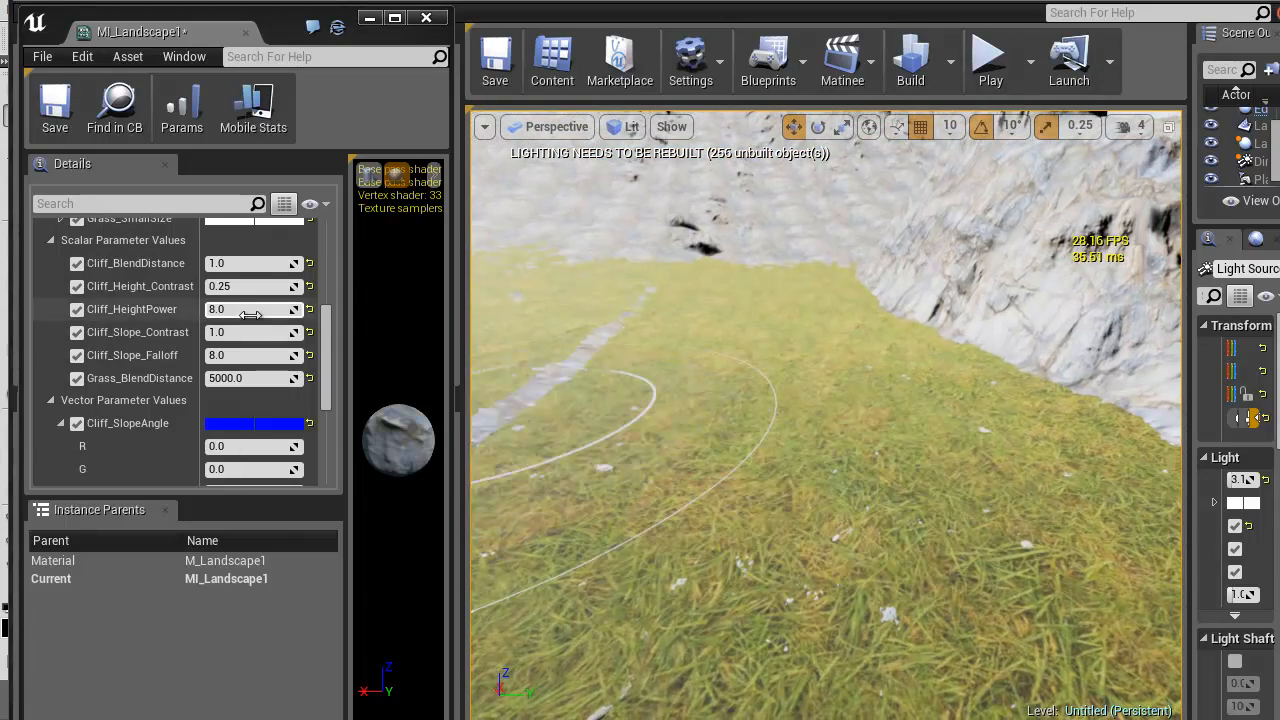
Raise Cliff_HeightPower to 64 and inspect the rock-grass edges across the terrain
click(263, 309)
text(64)
key(Return)
right_drag(814, 297, 1264, 264)
key(w)
key(w)
key(s)
key(w)
key(s)
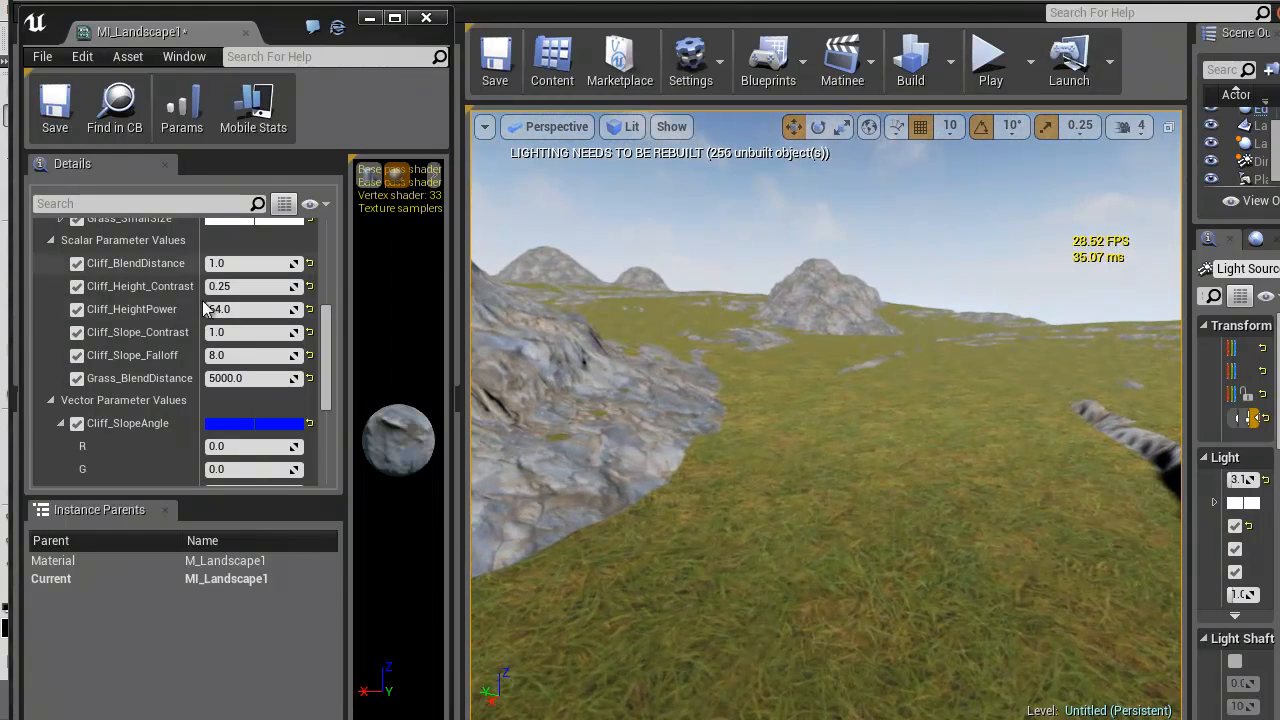
Lower Cliff_HeightPower to 8 and then to 4, and inspect the stray rocks in the grass
click(226, 310)
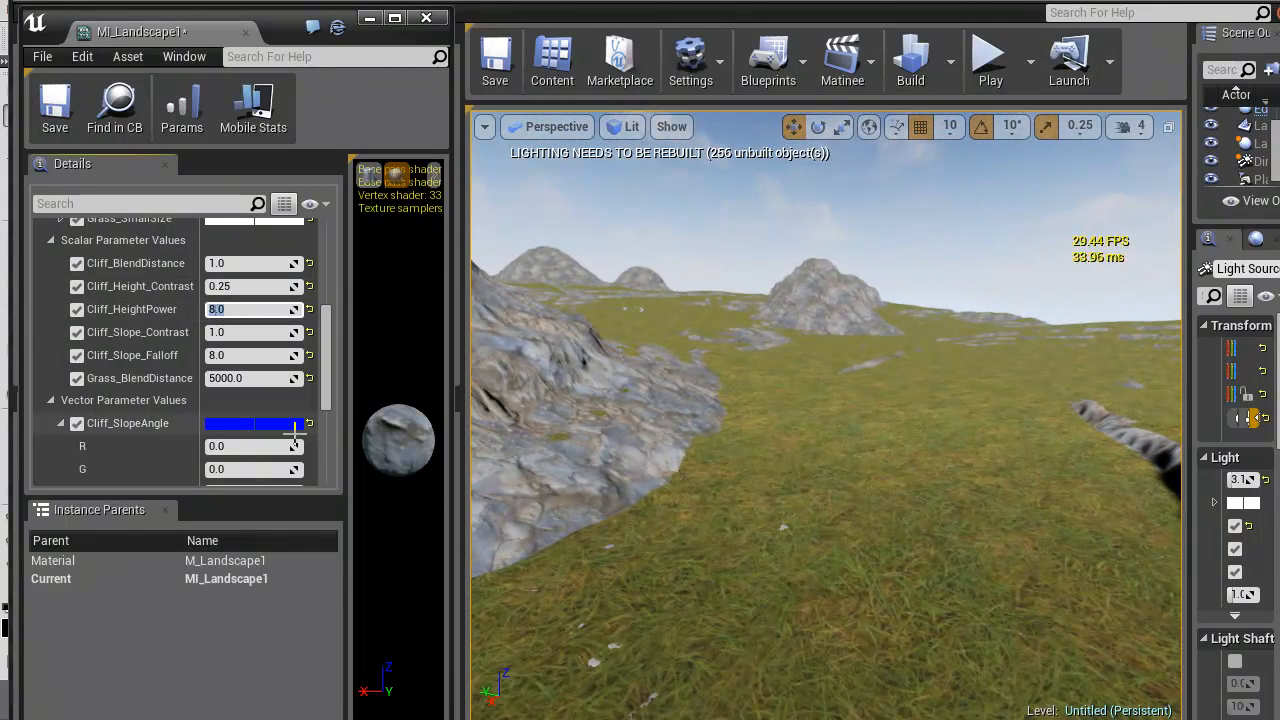
key(s)
right_drag(626, 520, 1262, 499)
key(w)
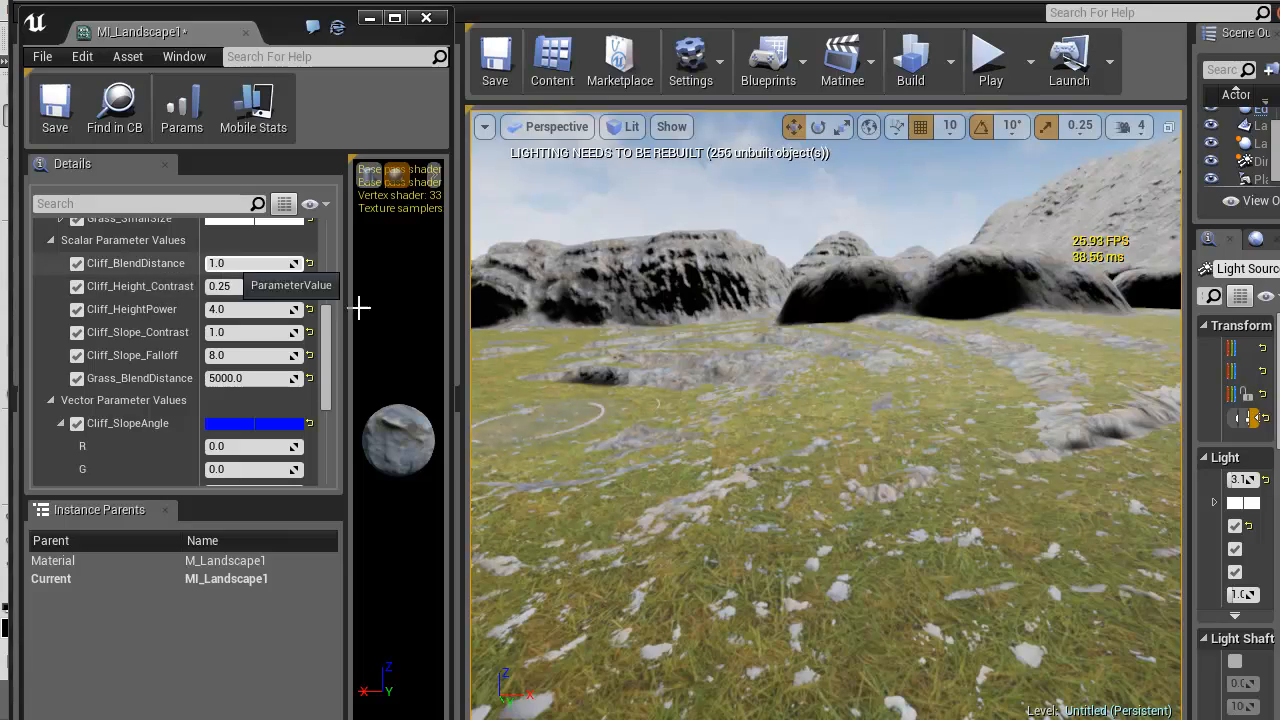
mouse_move(893, 474)
right_down()
mouse_move(745, 458)
mouse_move(1004, 455)
mouse_move(986, 462)
right_up()
key(w)
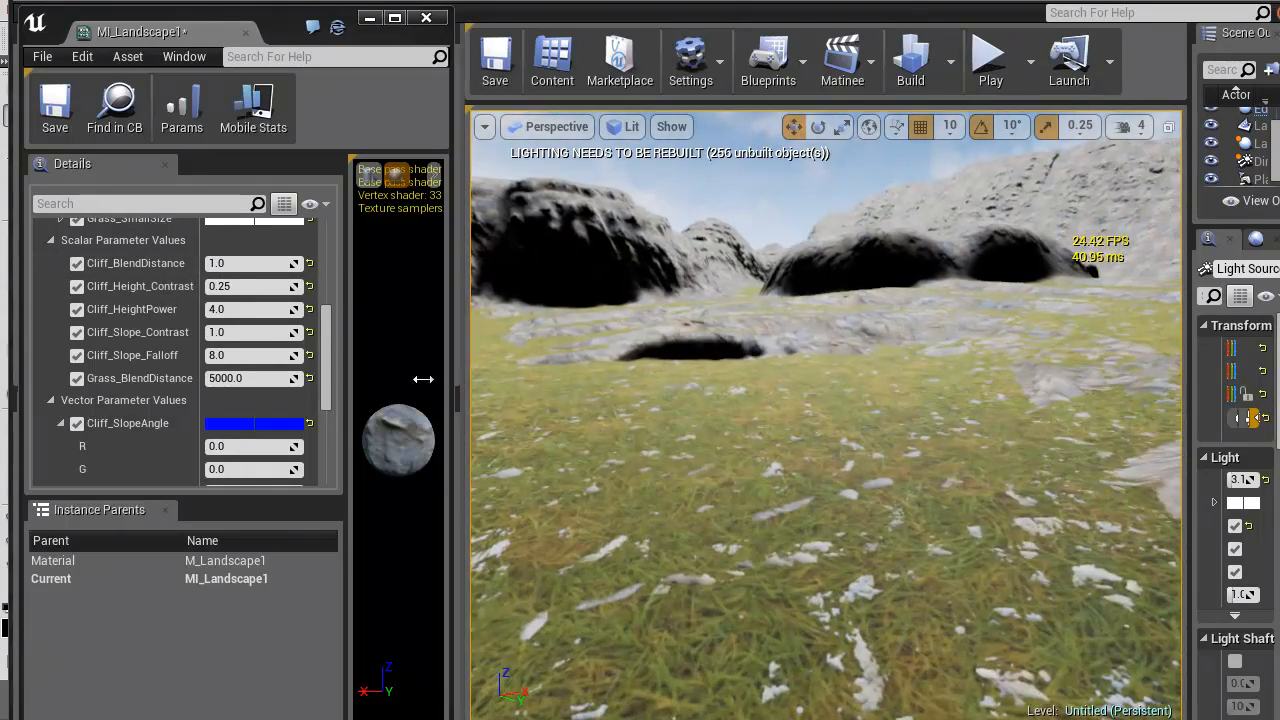
Try Cliff_Height_Contrast at 0.01 and at 1, and inspect the rock-grass blend on the flat ground
click(247, 286)
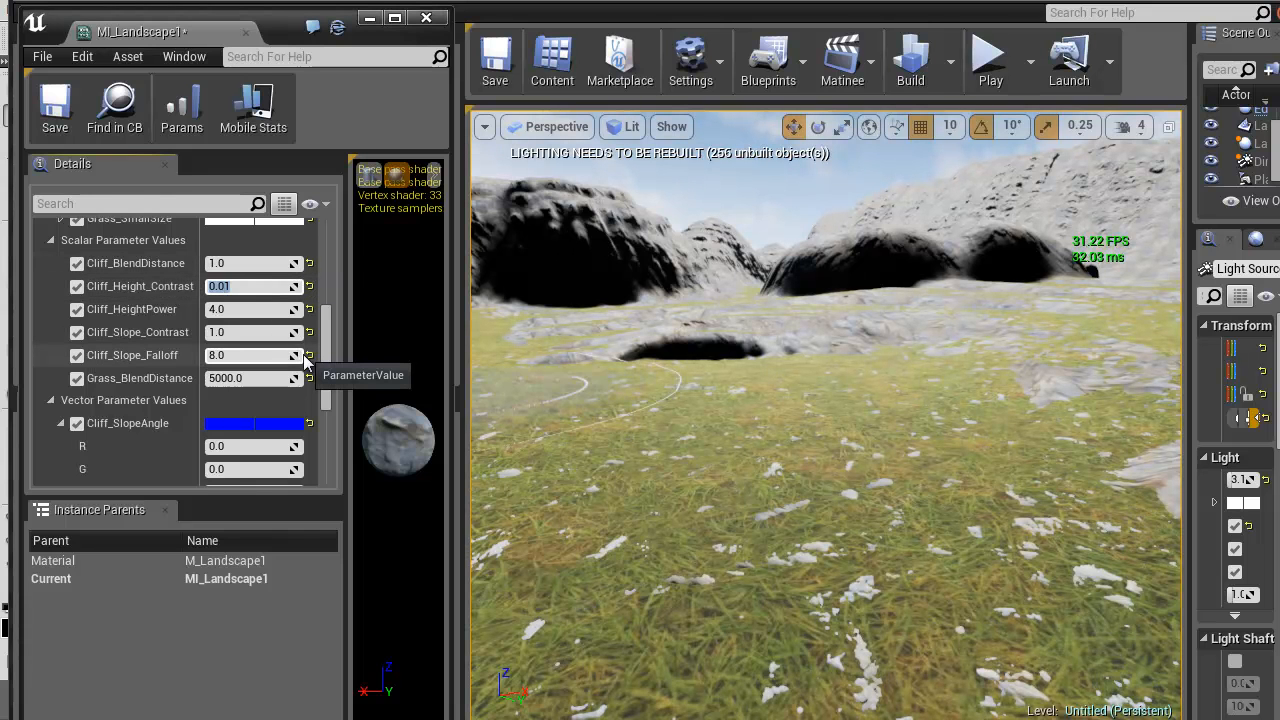
text(1)
key(Return)
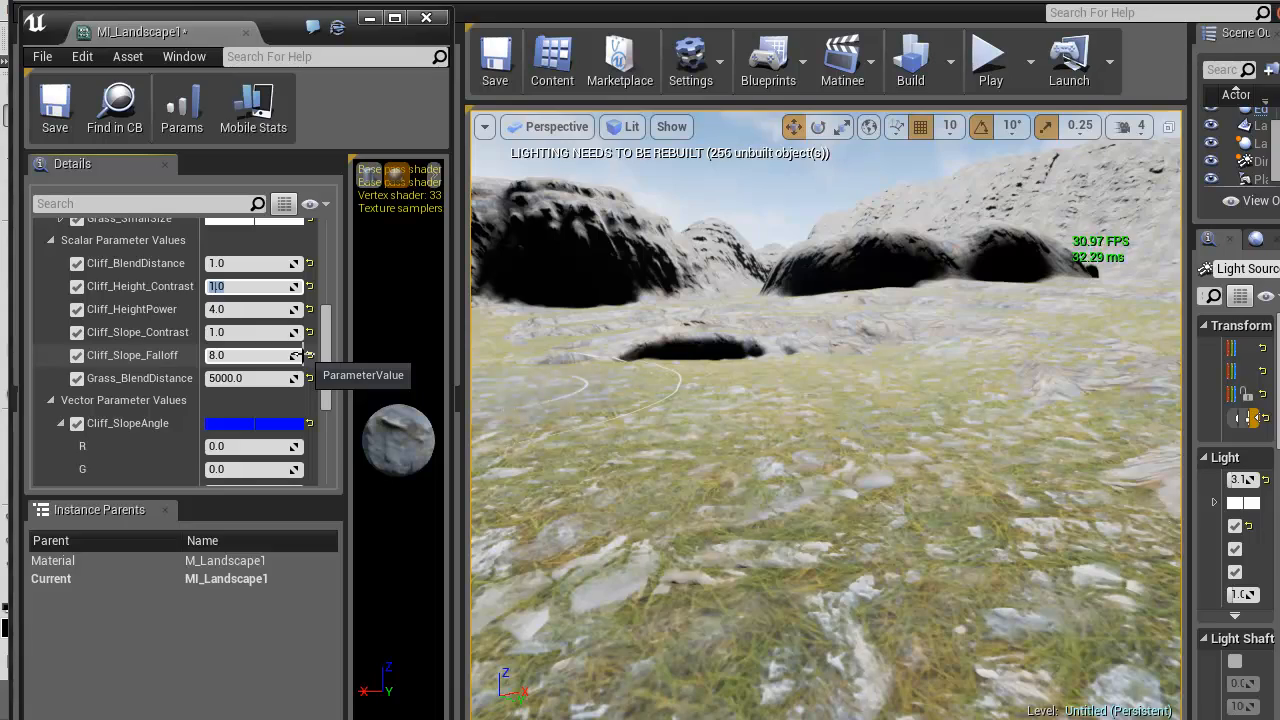
right_drag(773, 460, 1094, 512)
scroll(1094, 513, down, 3)
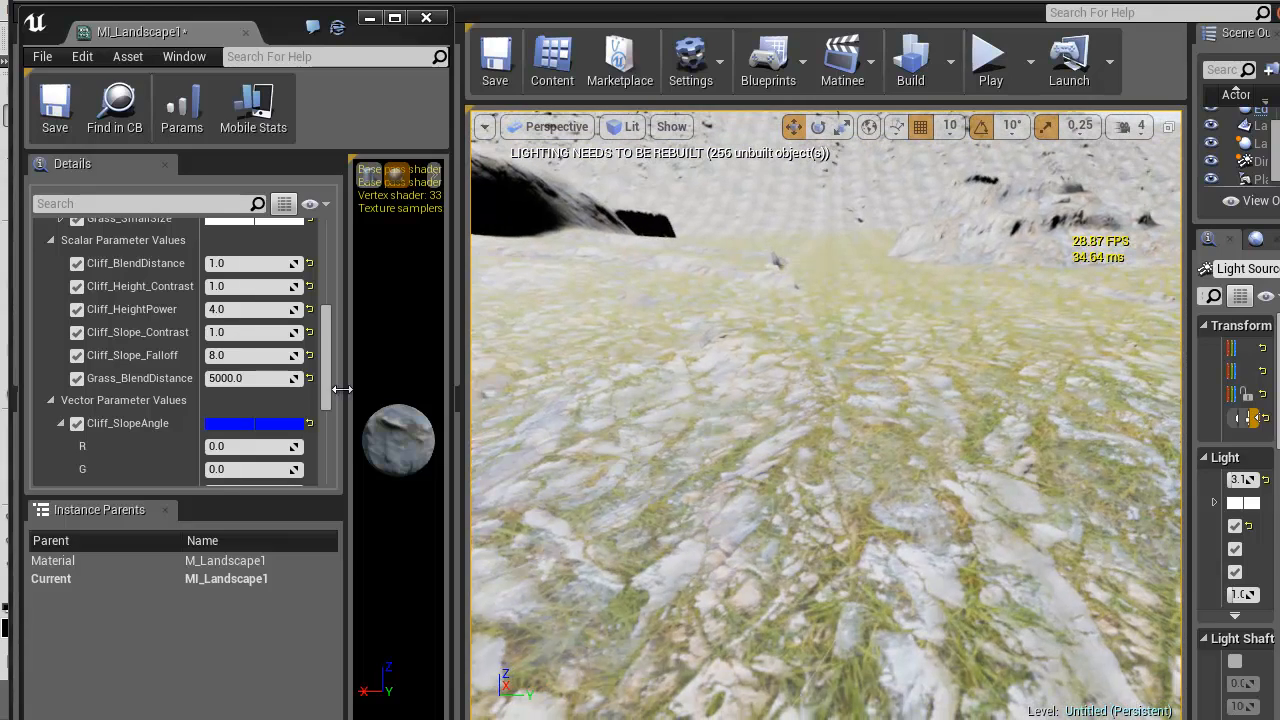
Try the Cliff_SlopeAngle B value at 1 and at 1.5, and view the rocky mounds from above
drag(326, 362, 324, 405)
click(248, 315)
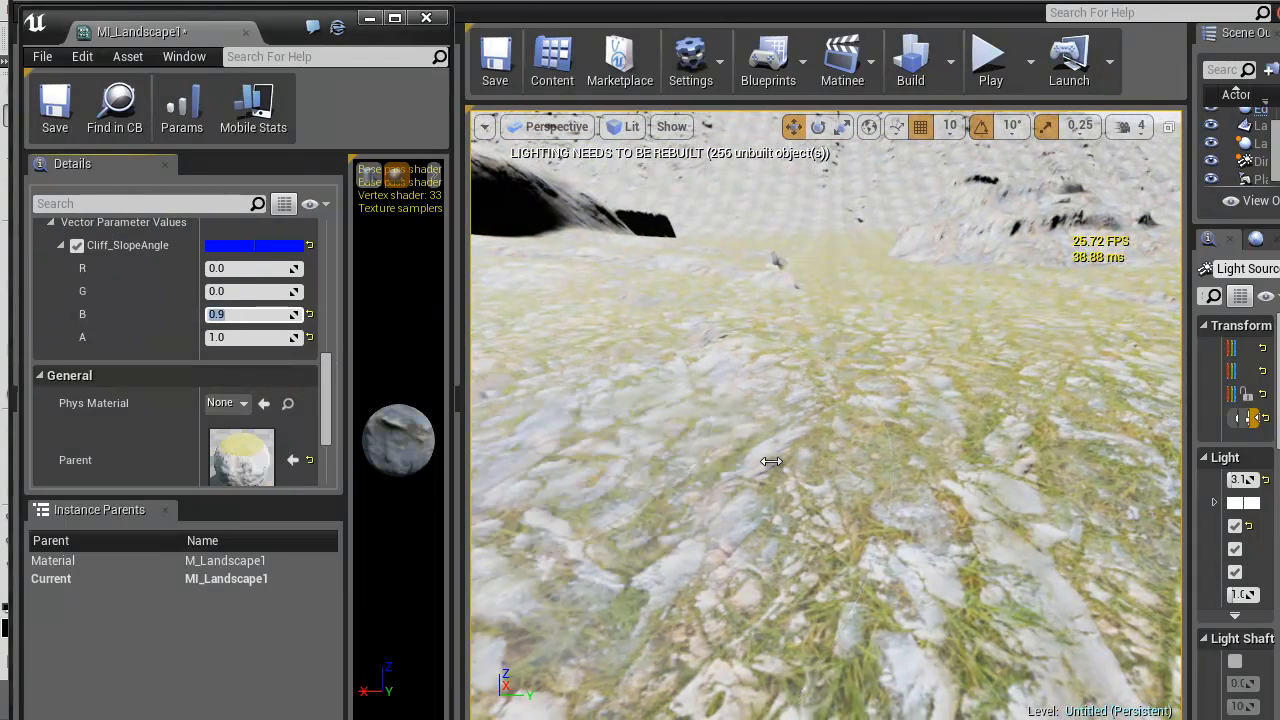
text(1)
right_click(847, 450)
click(247, 316)
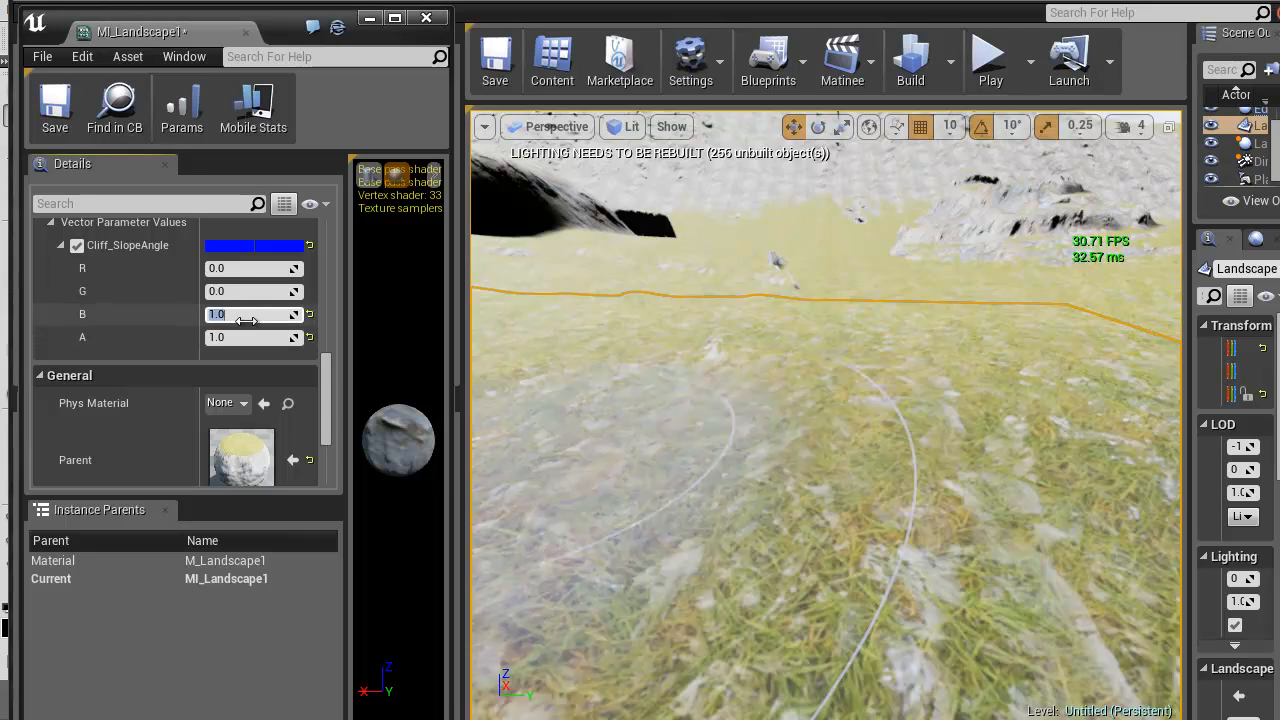
text(1.5)
key(Return)
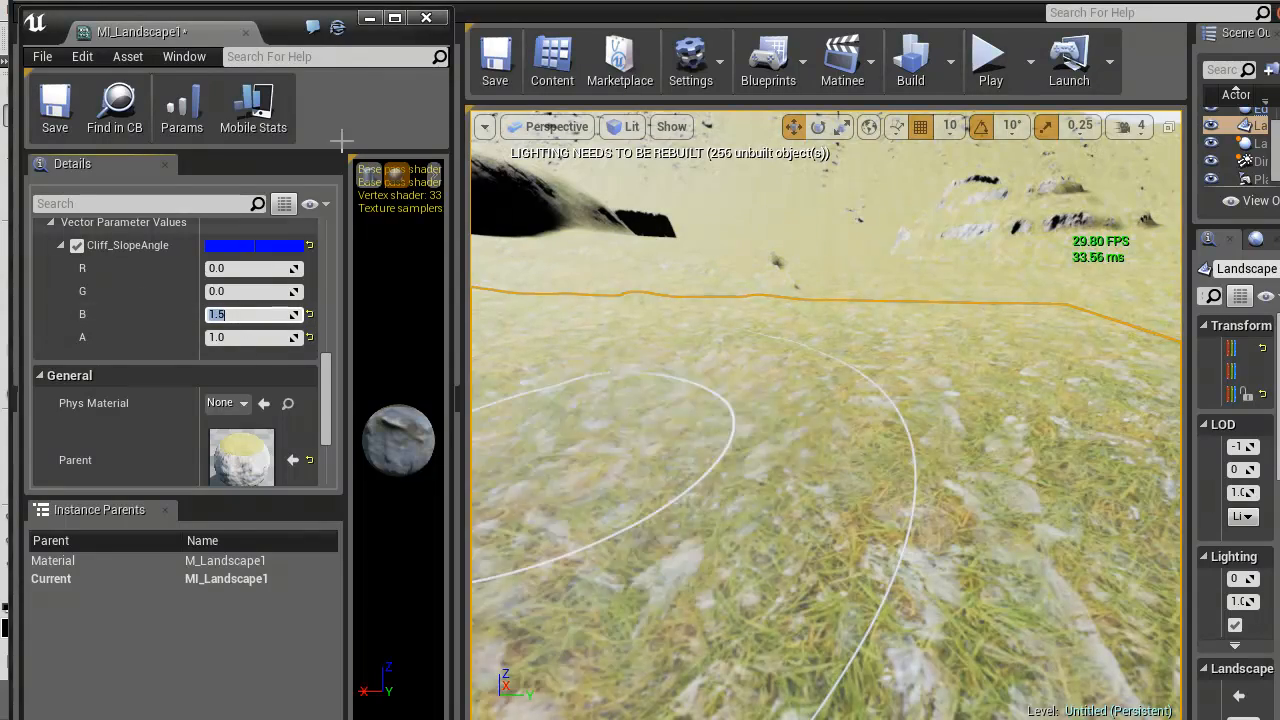
right_drag(240, 424, 802, 385)
key(e)
key(s)
Set the Cliff_SlopeAngle B value back to 0.9 and inspect the ground between the cliffs
drag(326, 362, 326, 365)
click(226, 308)
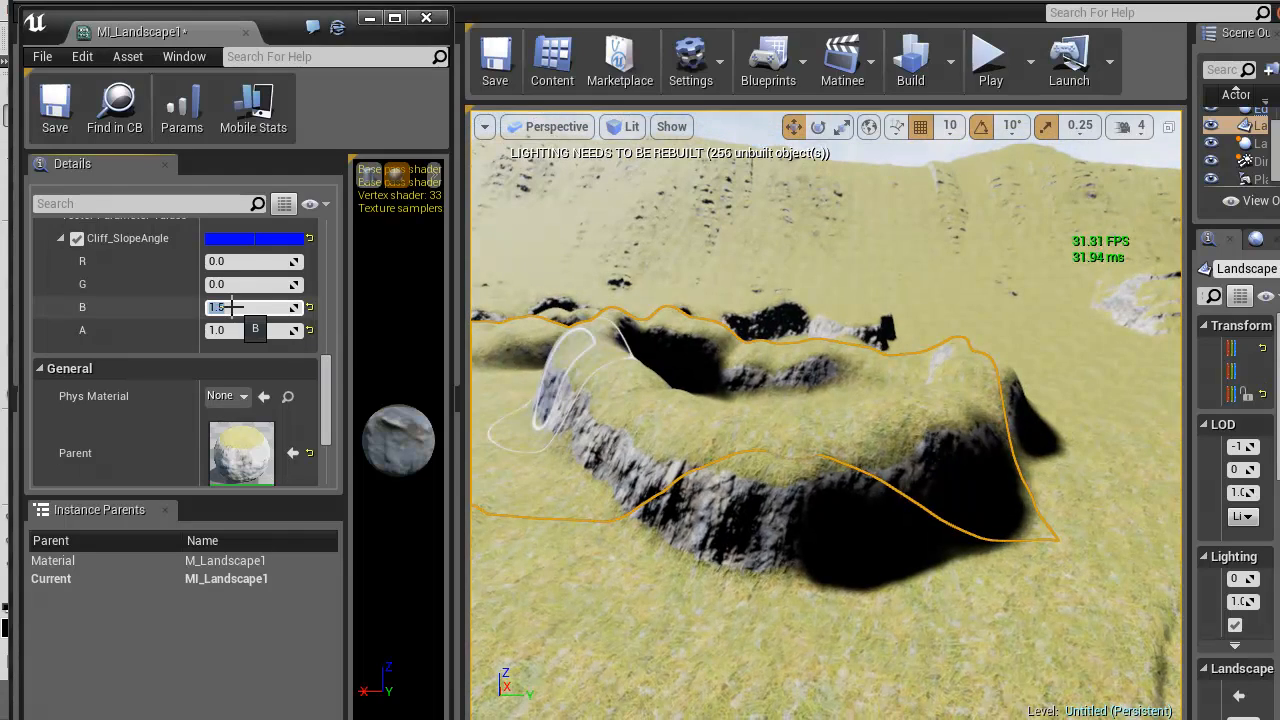
key(Return)
right_drag(874, 563, 560, 545)
key(w)
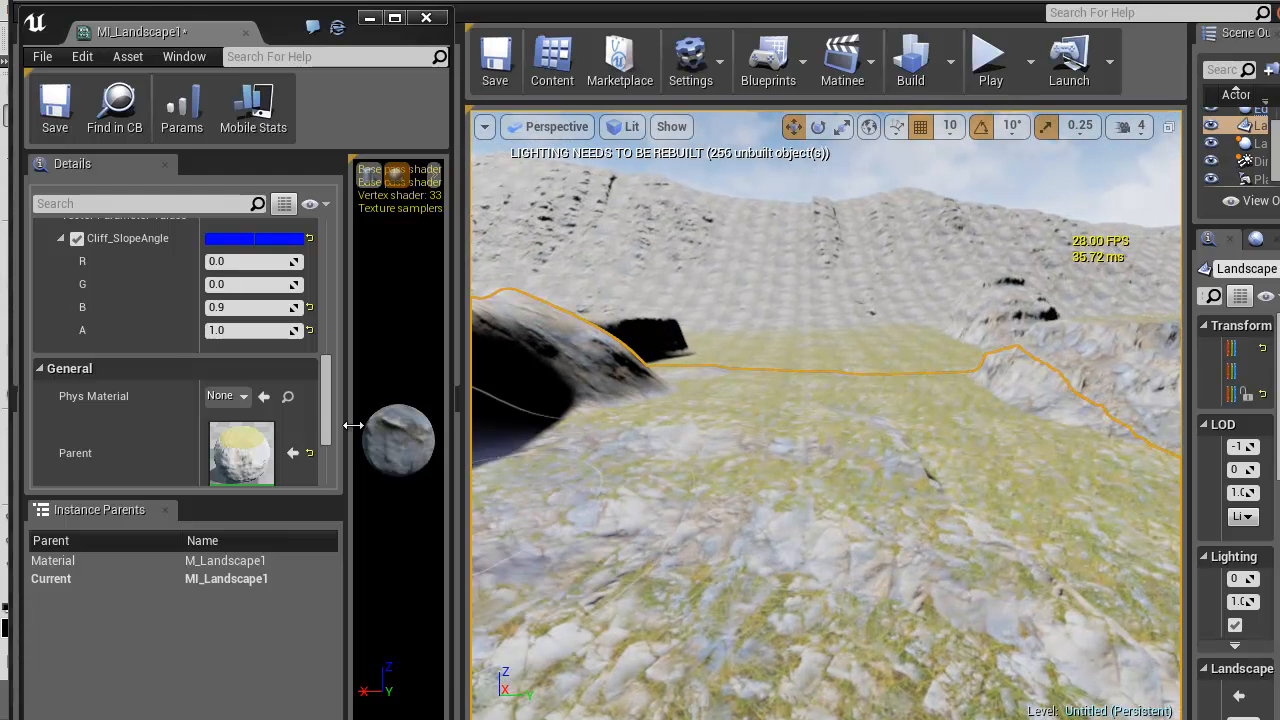
Try Cliff_Height_Contrast at 2, and settle on 0.5
scroll(320, 398, up, 5)
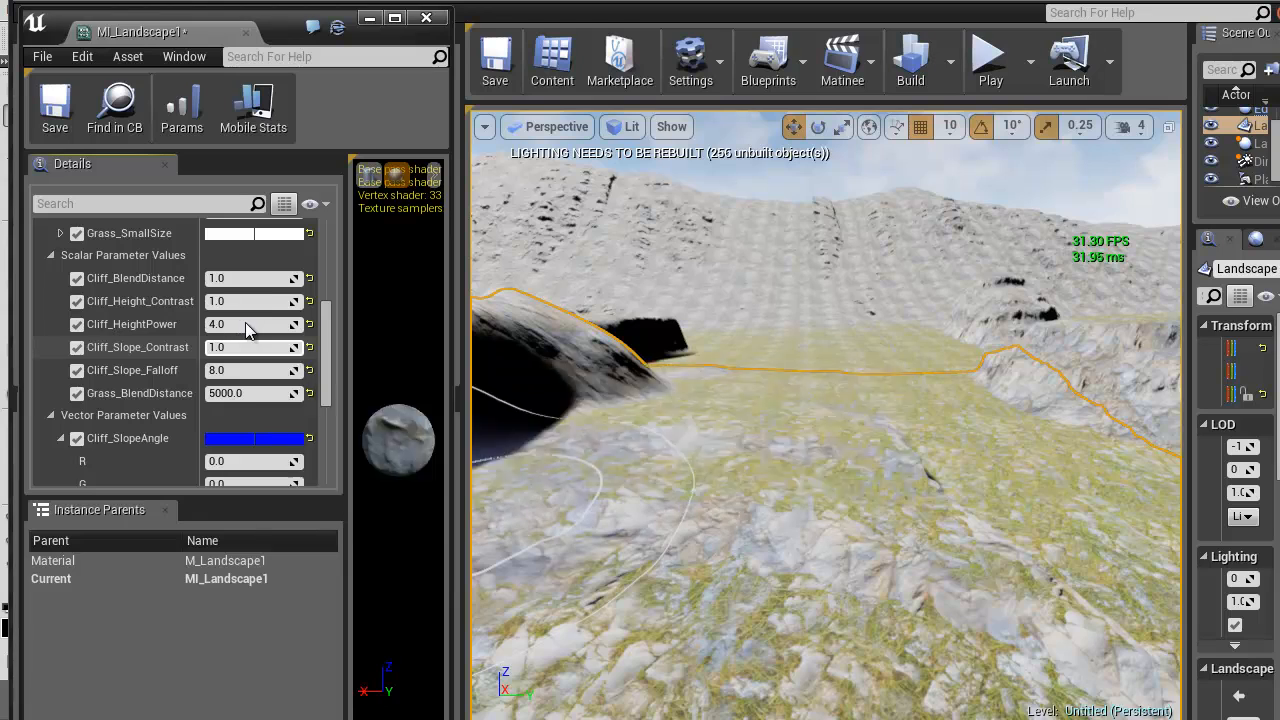
click(243, 302)
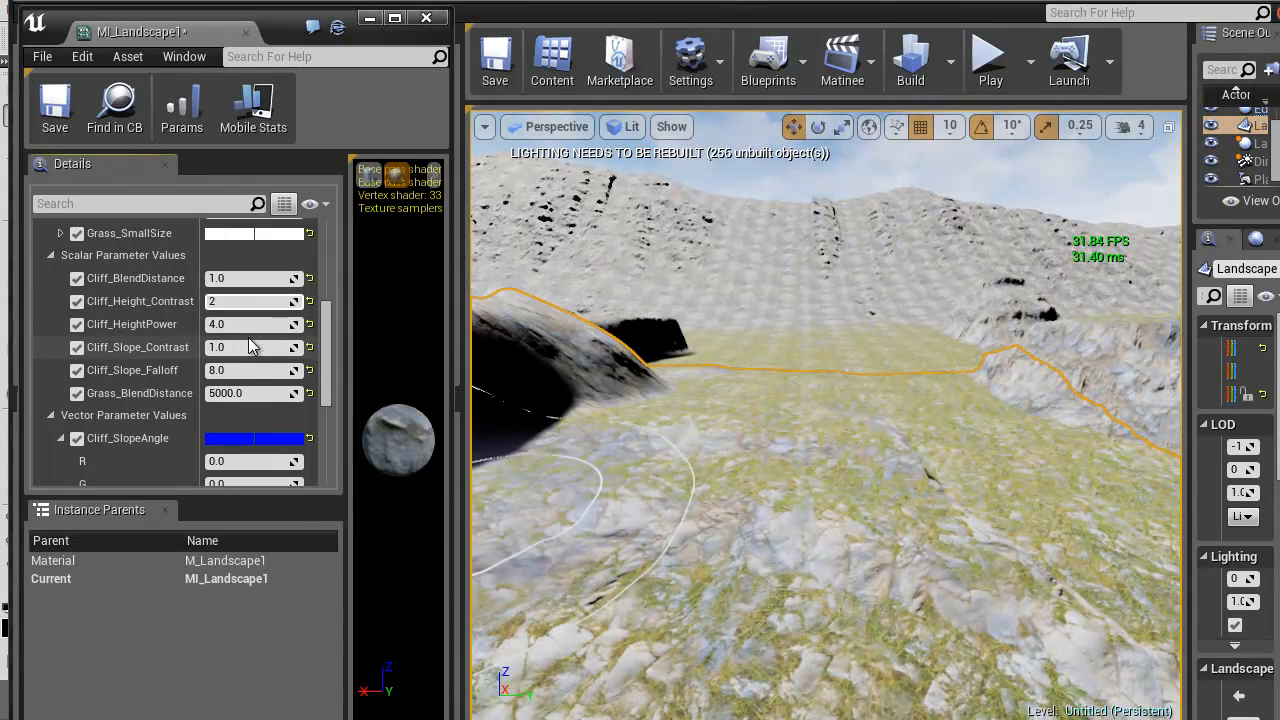
text(2)
key(Return)
text(0.5)
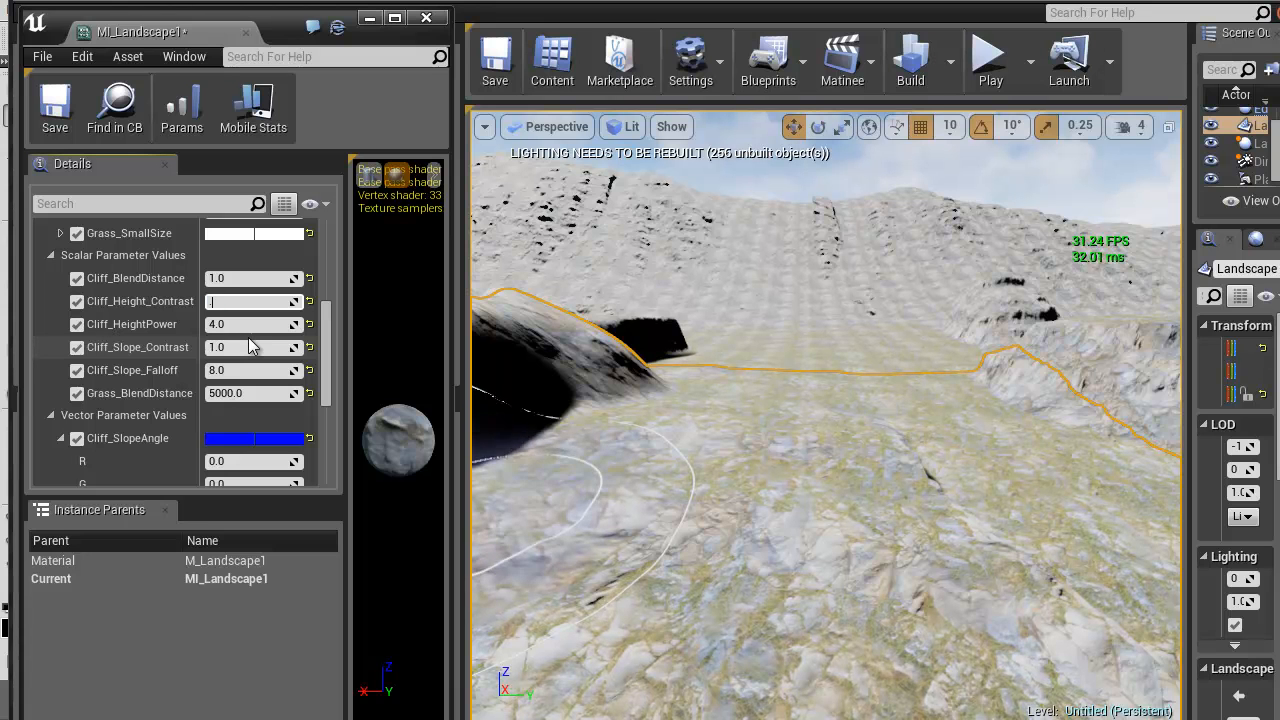
key(Return)
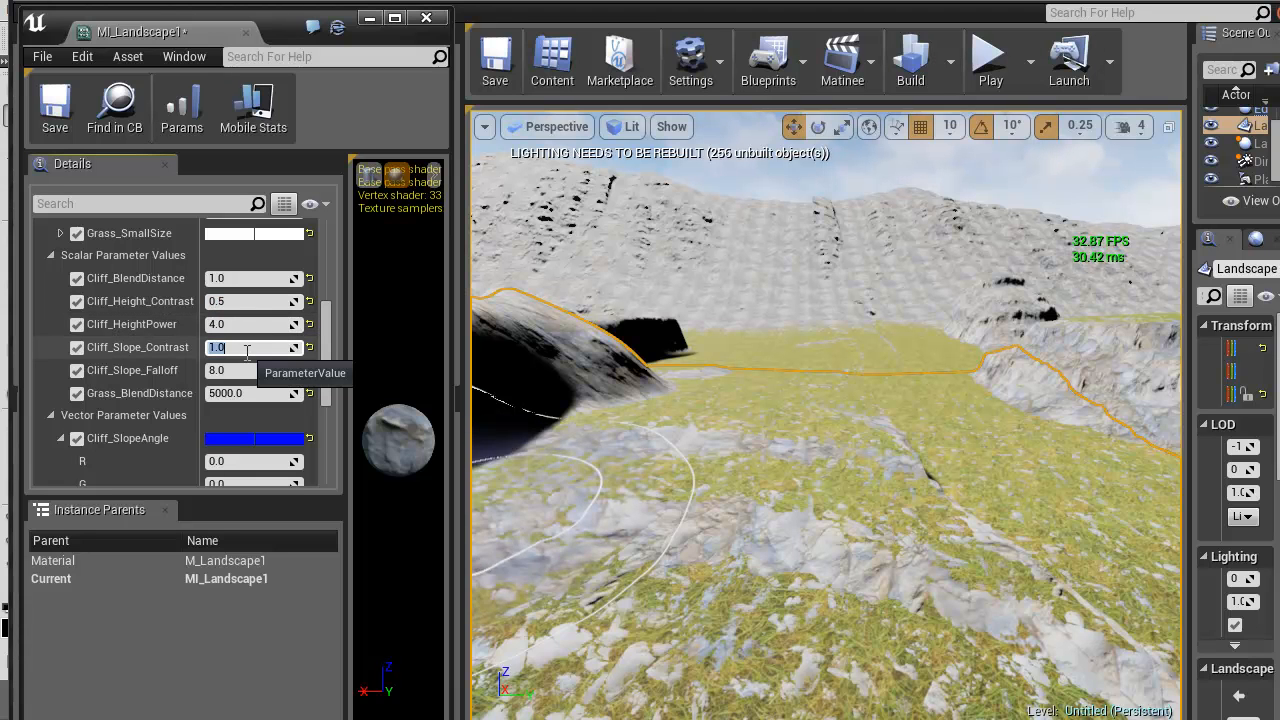
Try Cliff_Slope_Contrast at 4, and reduce it to 0.1
text(4)
key(Return)
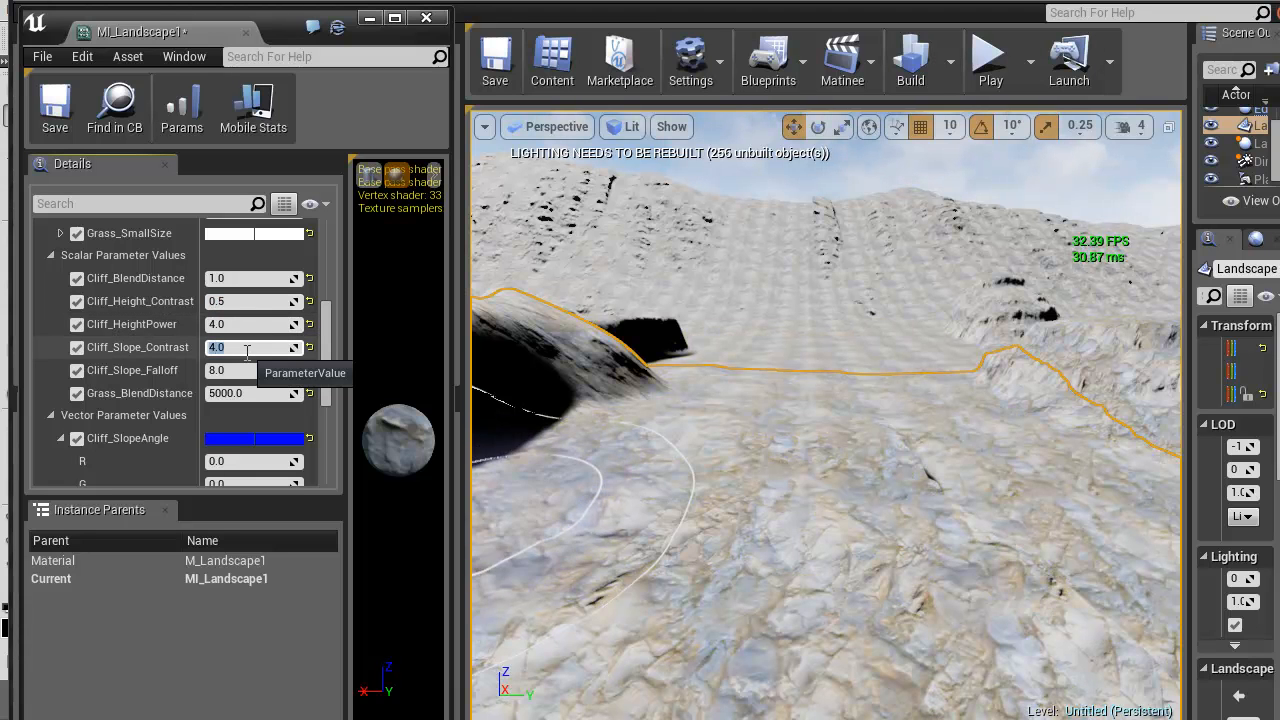
text(.1)
key(Return)
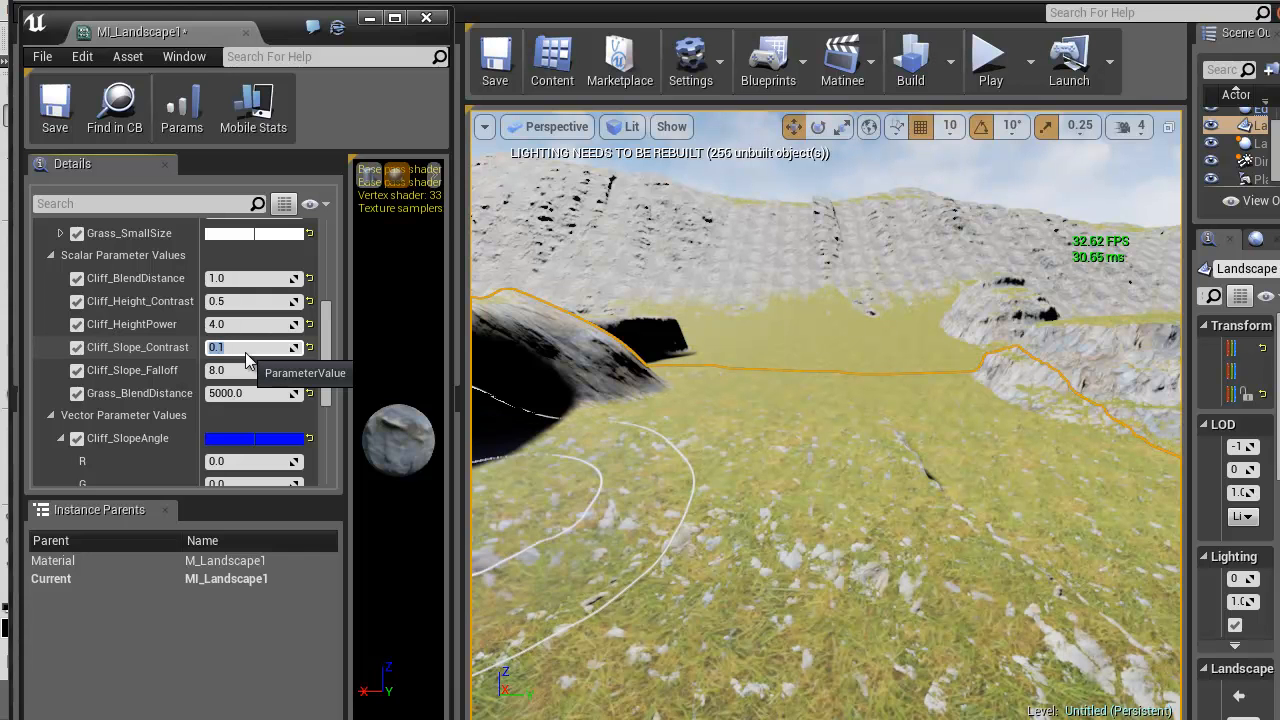
Try Cliff_Slope_Falloff at 1, and set it to 4
click(245, 370)
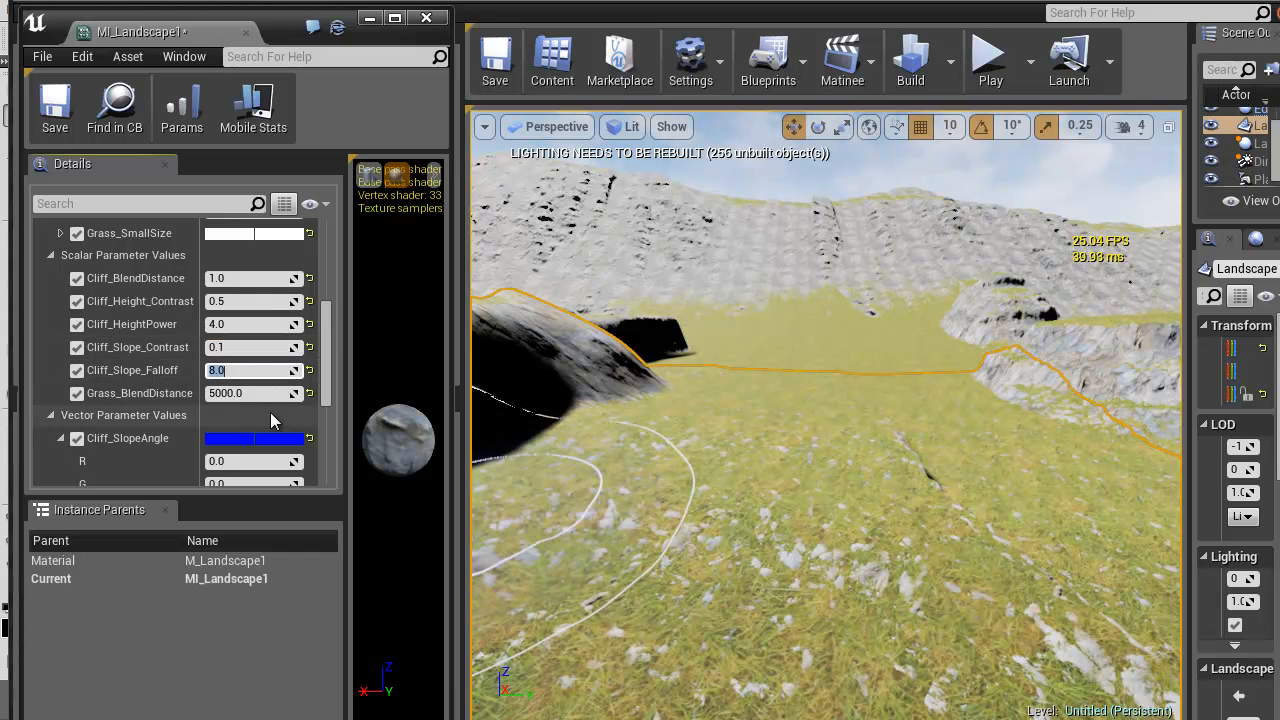
text(1)
key(Return)
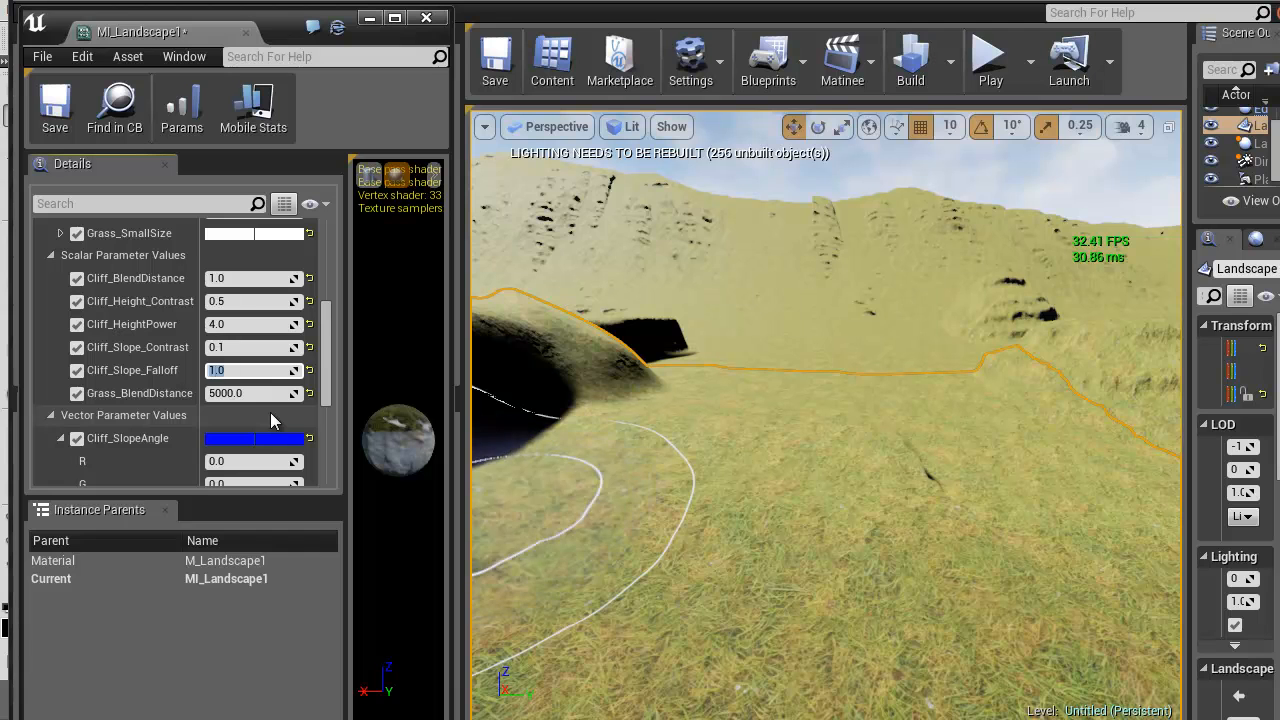
text(4)
key(Return)
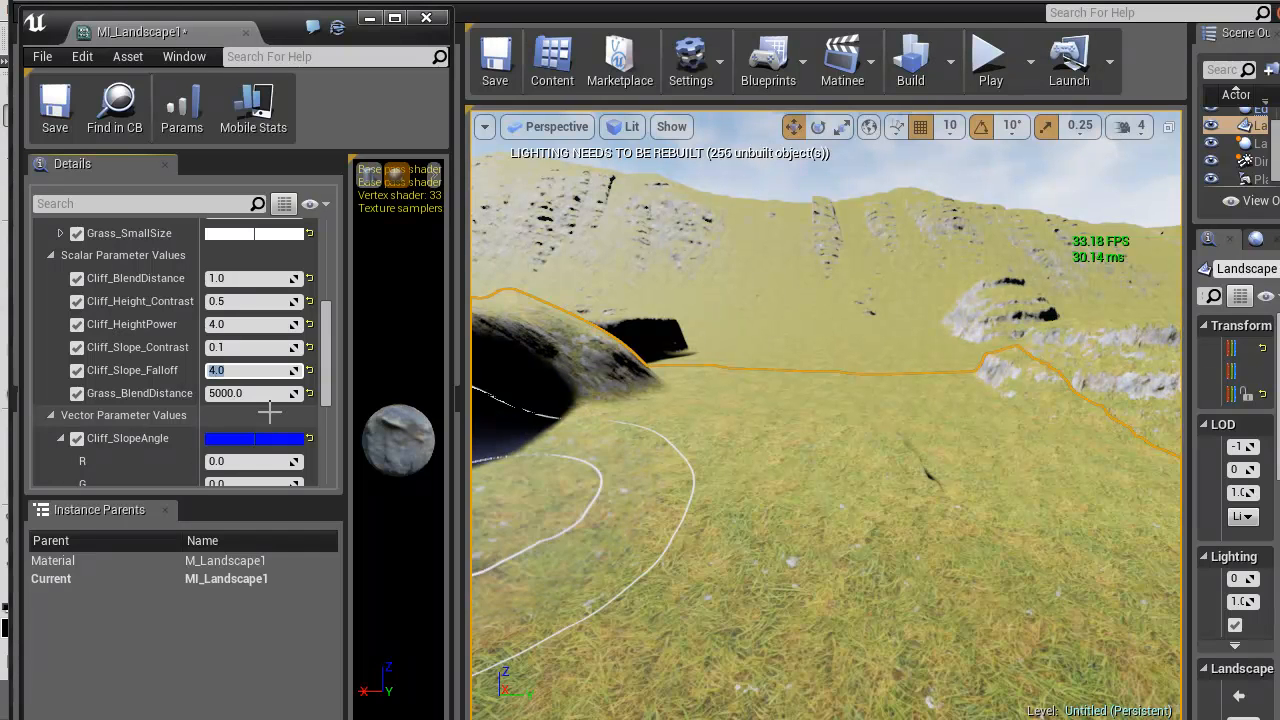
Set Cliff_Slope_Falloff to 5 and Cliff_HeightPower to 6, checking the effect on the cliffs and surrounding ground
text(5)
key(Return)
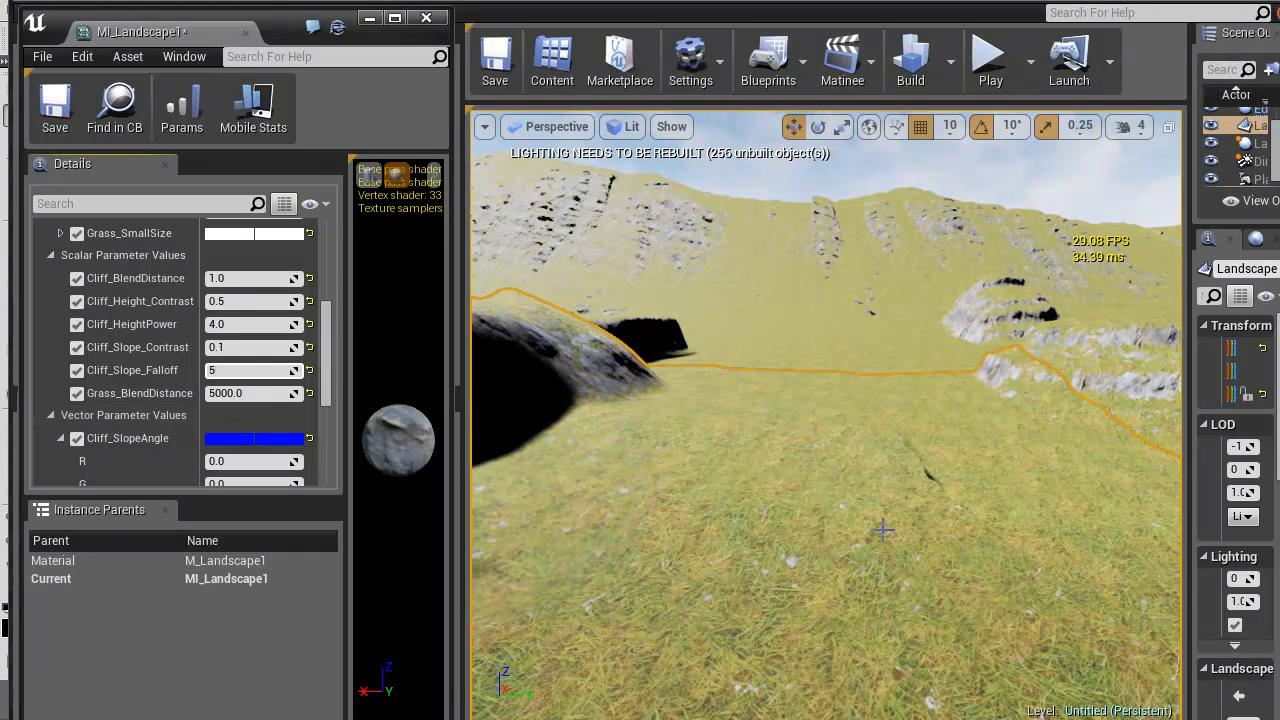
right_drag(148, 530, 923, 543)
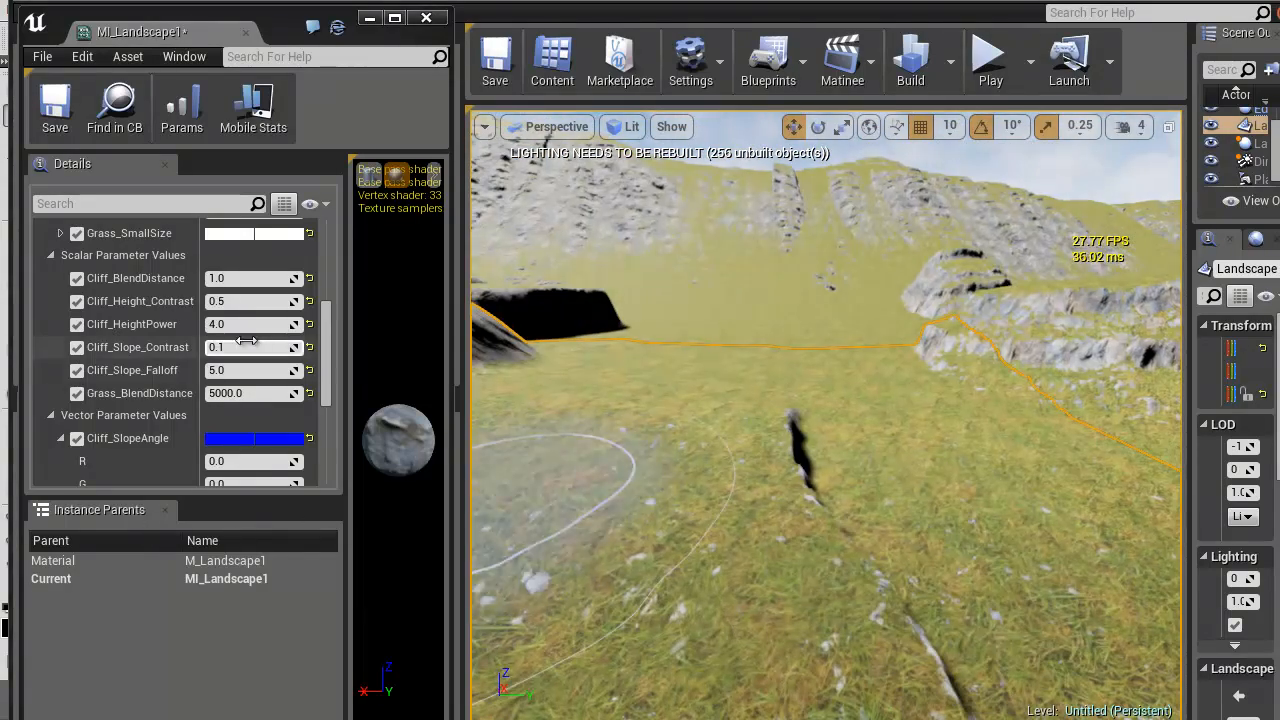
click(240, 324)
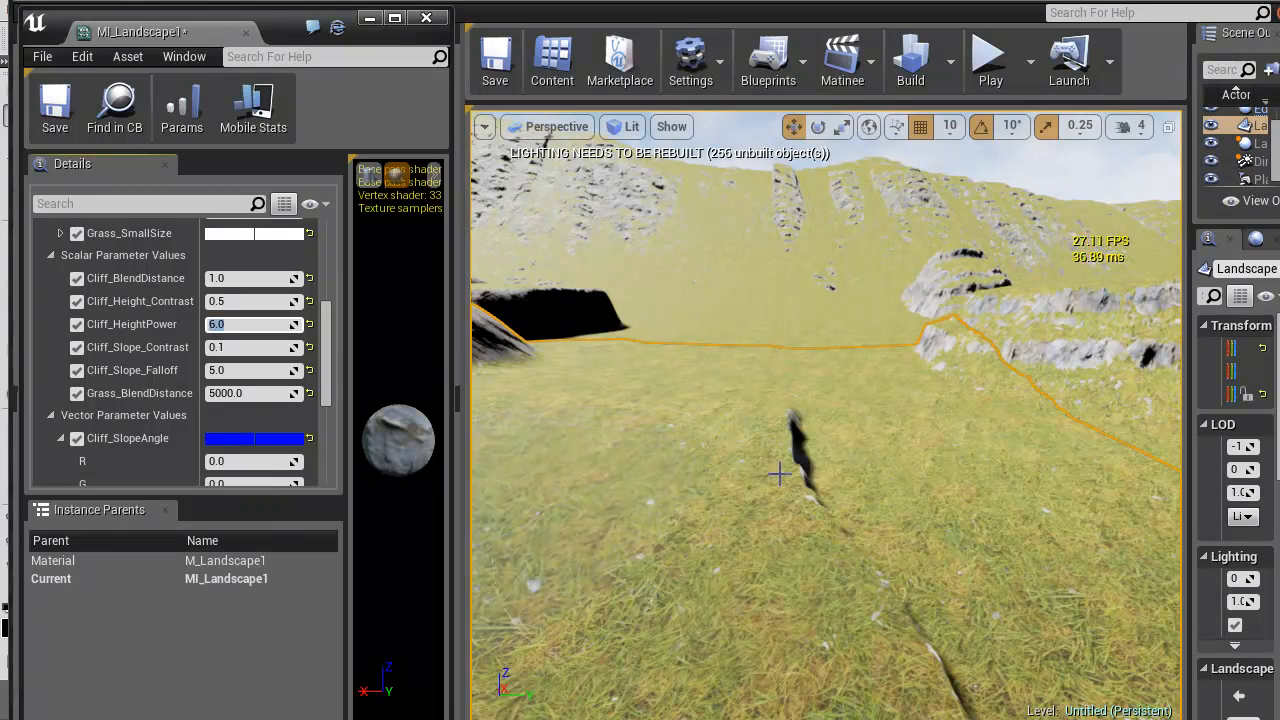
right_drag(779, 474, 765, 411)
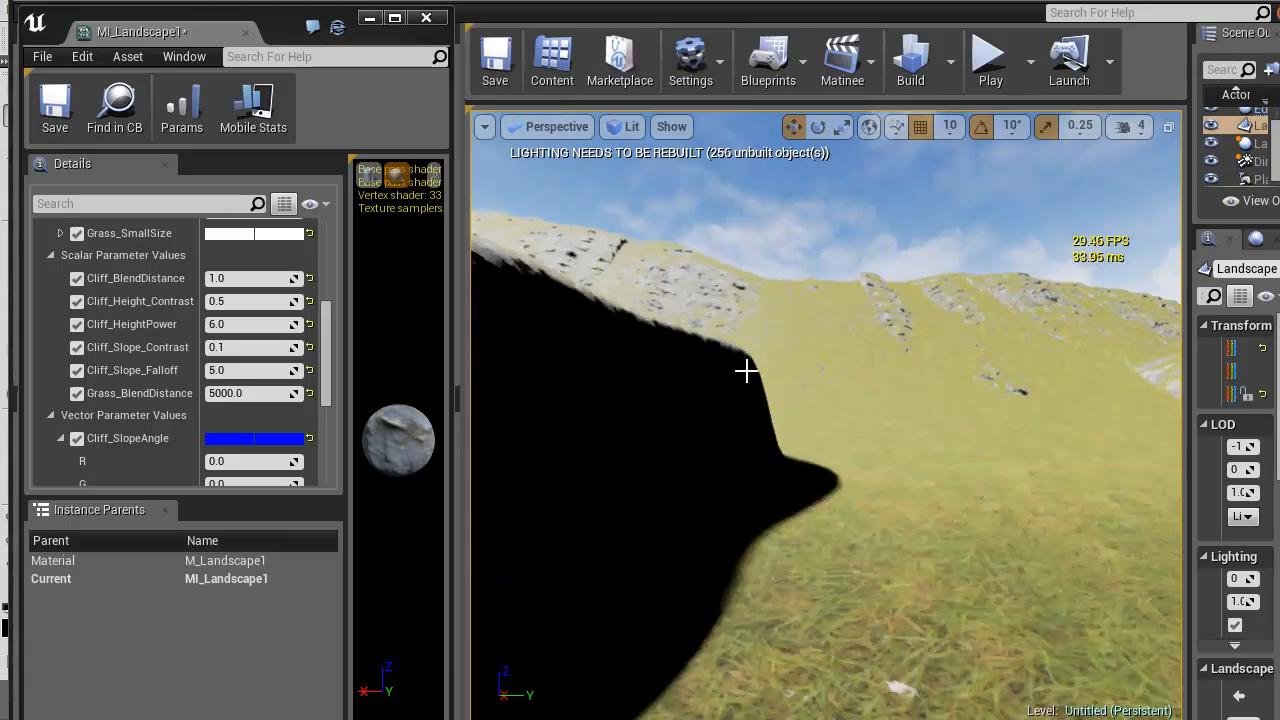
right_drag(972, 381, 365, 543)
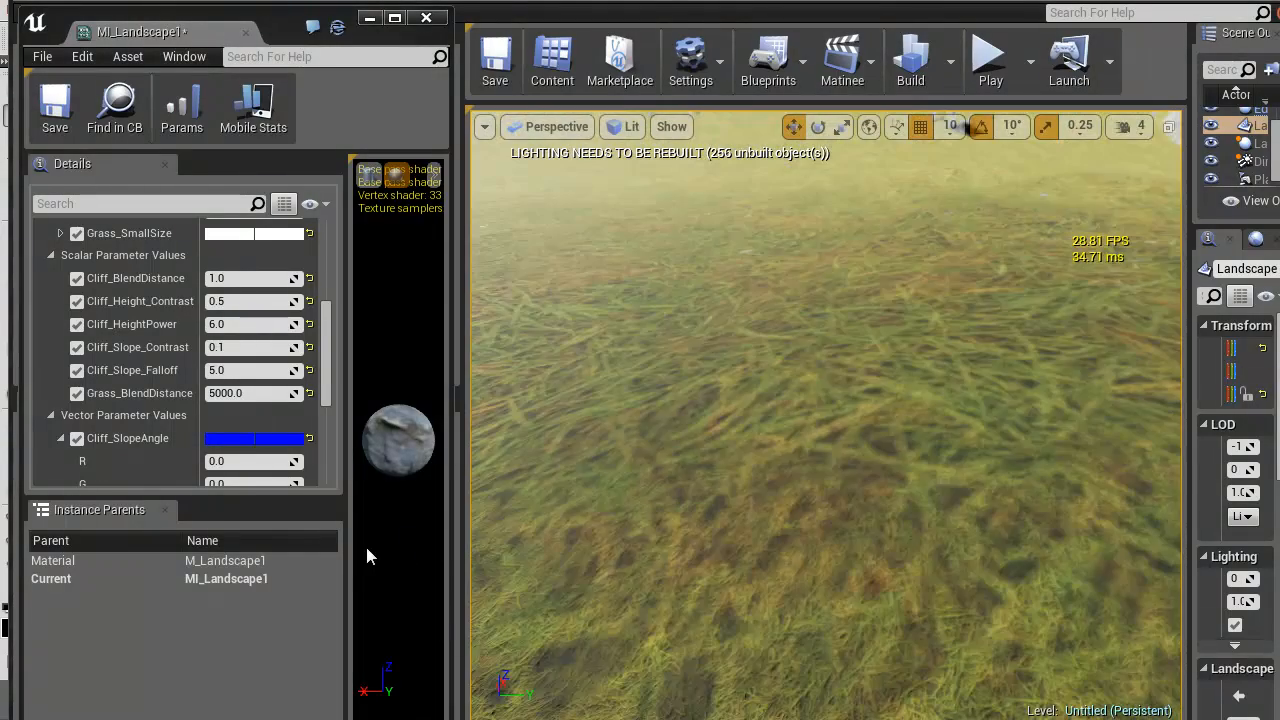
Open the F_Grass_Layer material function from the Grass layer's MaterialFunction folder
double_click(155, 34)
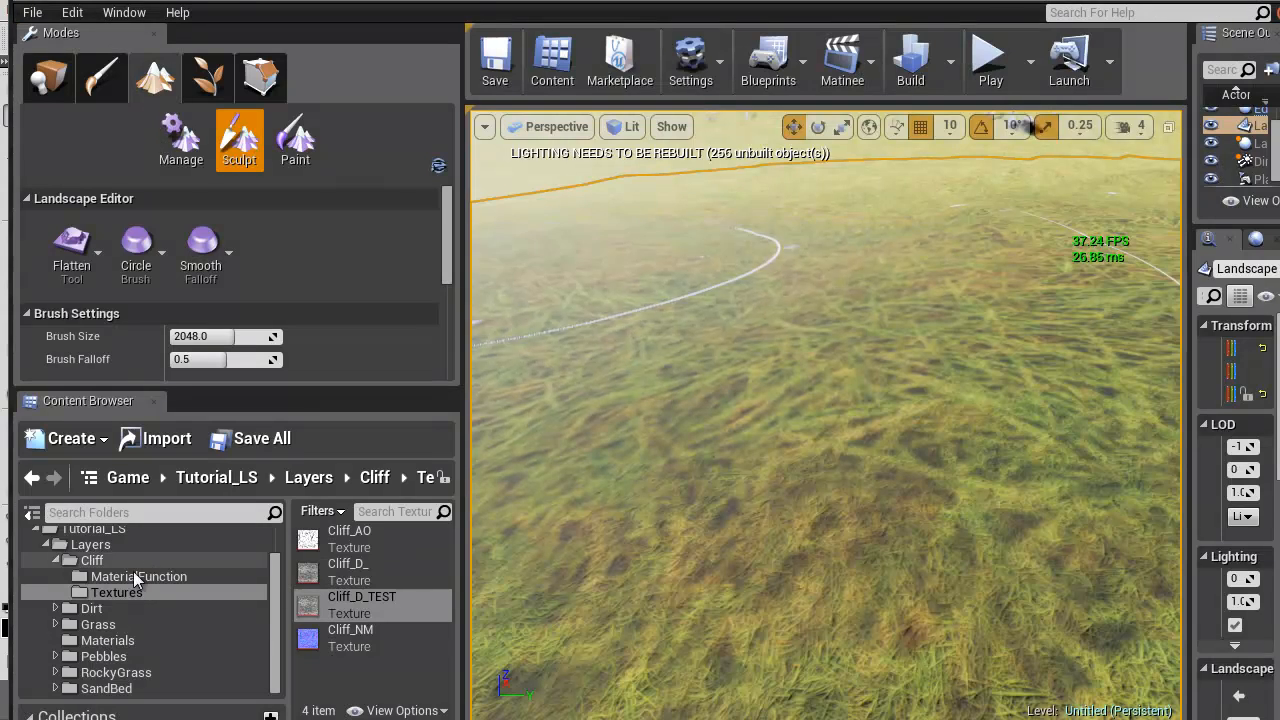
click(56, 624)
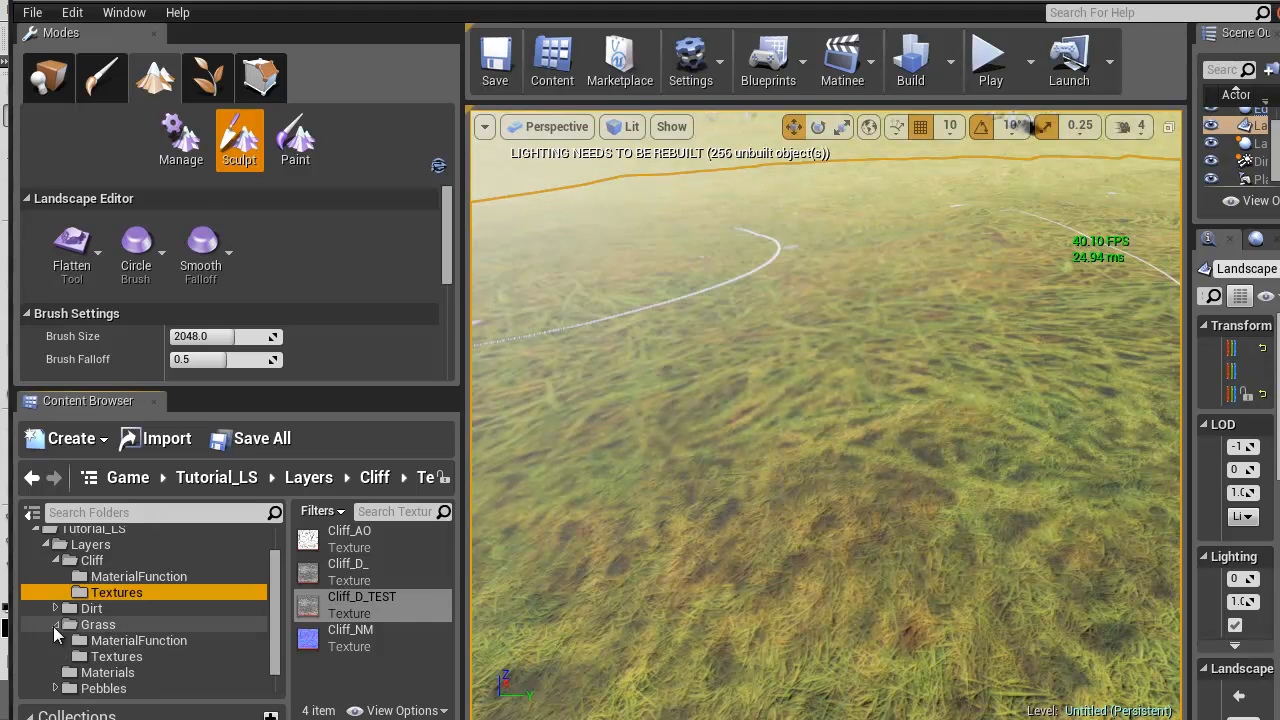
click(110, 640)
double_click(308, 540)
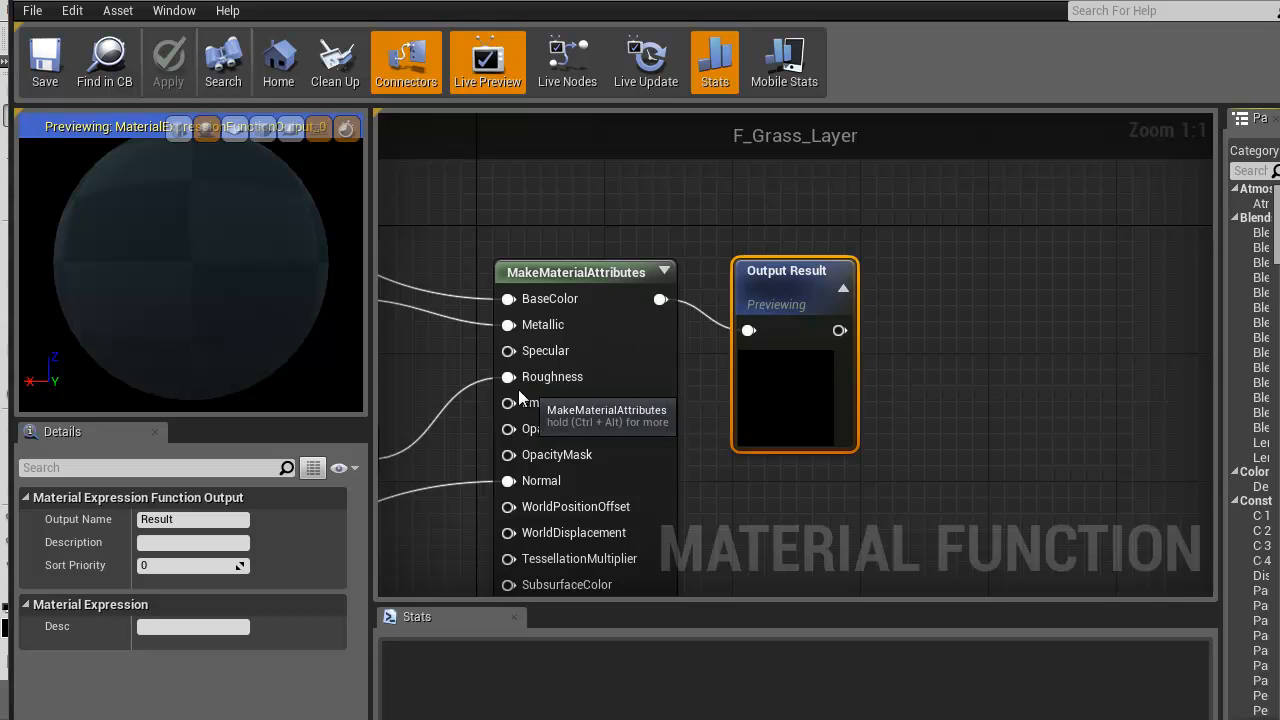
Connect the upper WorldAlignedTexture's XYZ Texture output to the B input of the Lerp that feeds the Multiply
right_drag(451, 366, 853, 333)
scroll(628, 373, down, 4)
right_drag(628, 373, 1009, 590)
right_drag(900, 478, 946, 539)
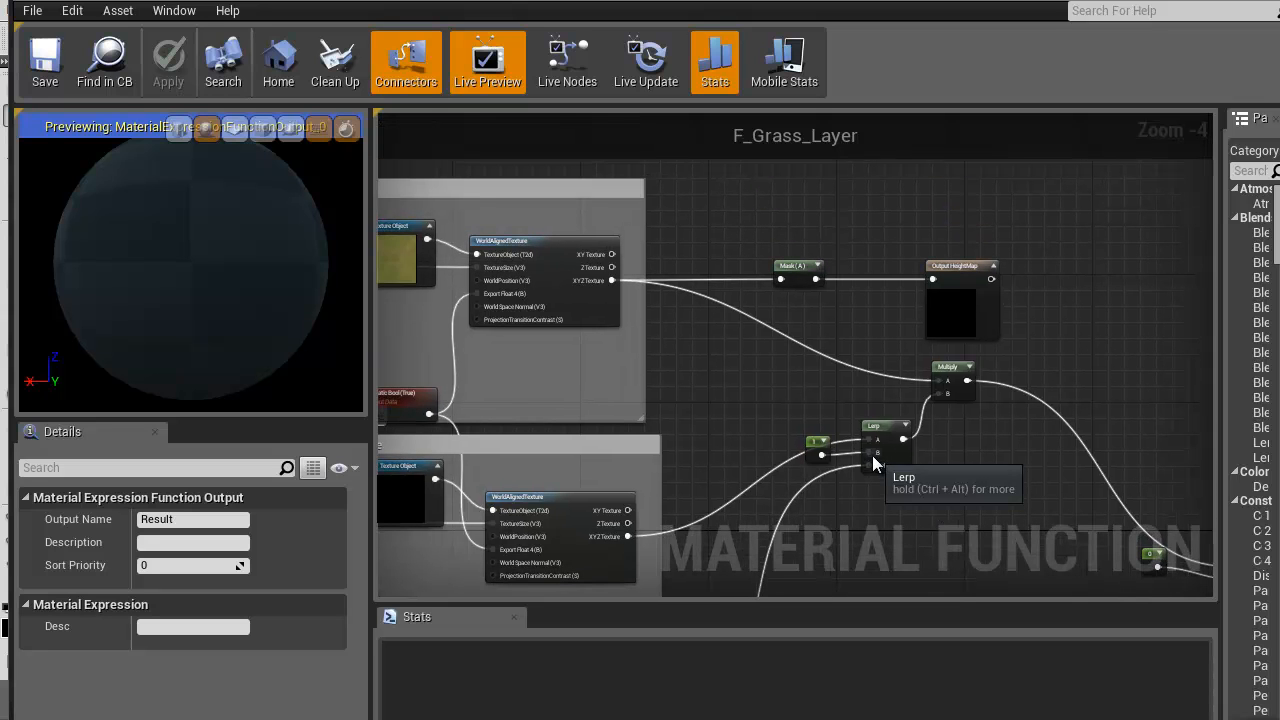
drag(868, 452, 610, 278)
right_drag(904, 476, 477, 305)
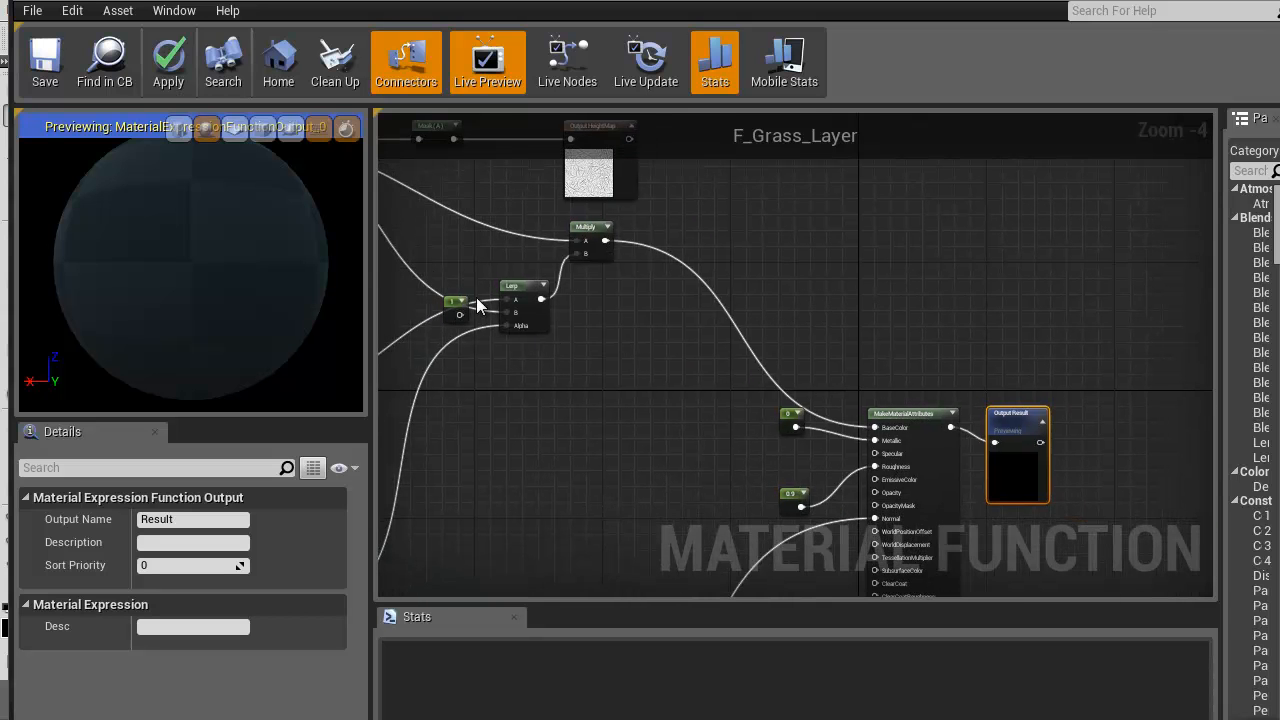
Feed the Lerp output directly into BaseColor, then clean up the unused nodes and apply the function changes
drag(539, 300, 872, 427)
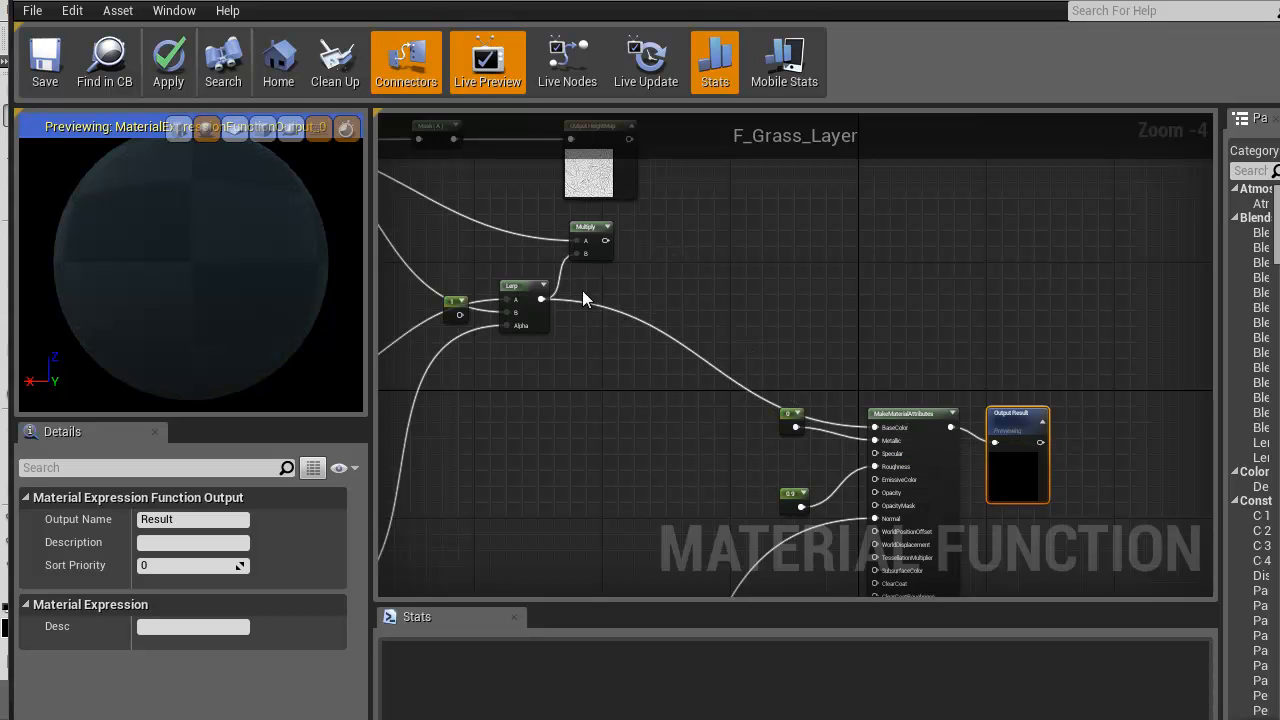
click(335, 75)
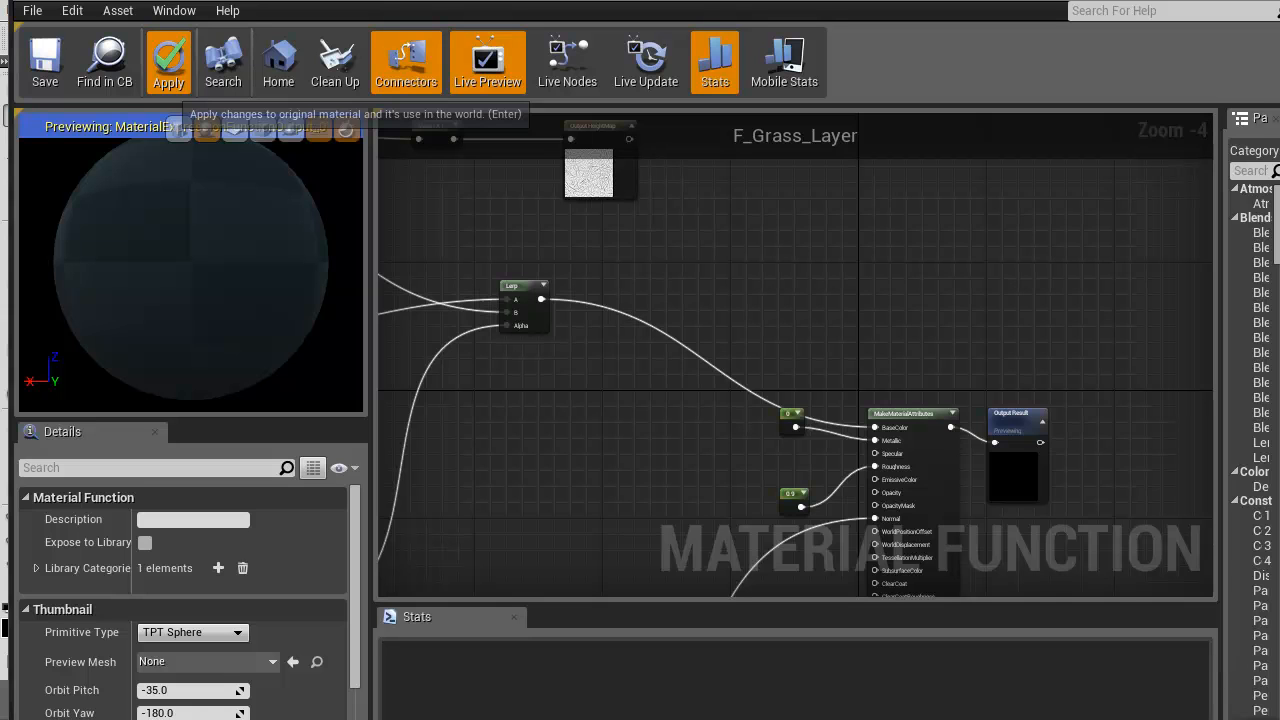
click(170, 82)
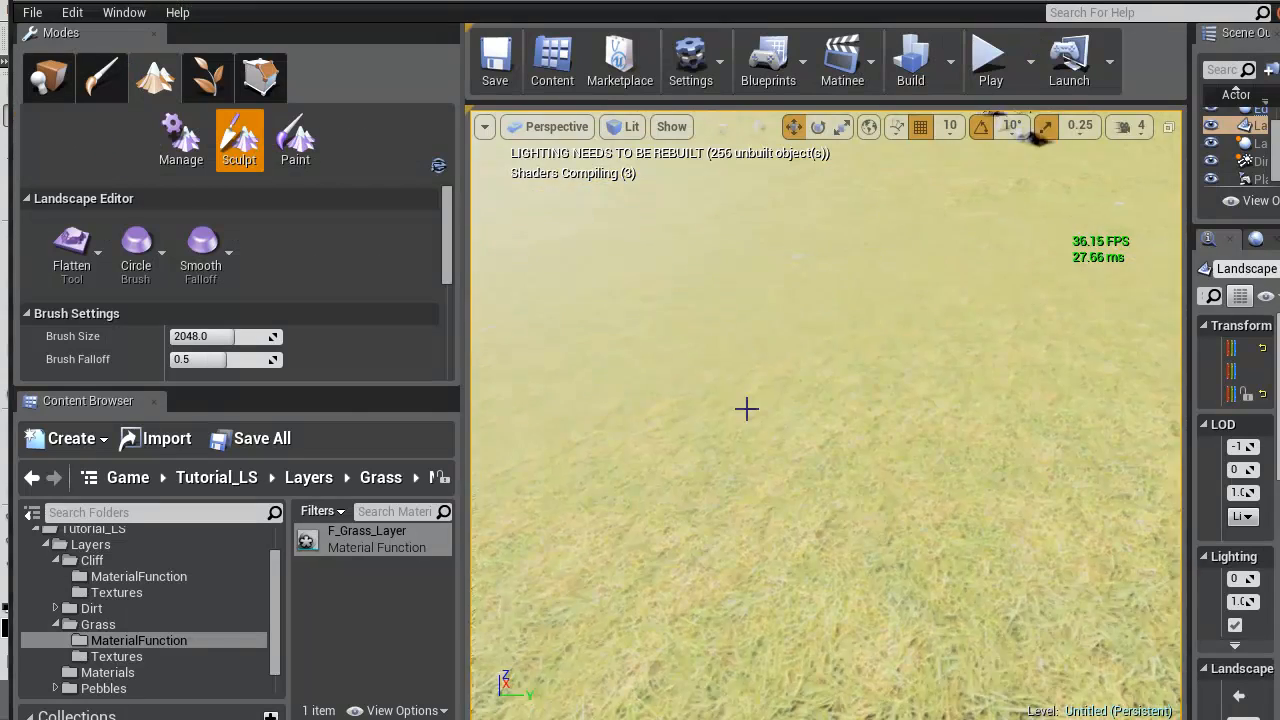
Inspect the updated grass texture on the landscape from close range and from farther away
right_drag(746, 408, 634, 494)
key(w)
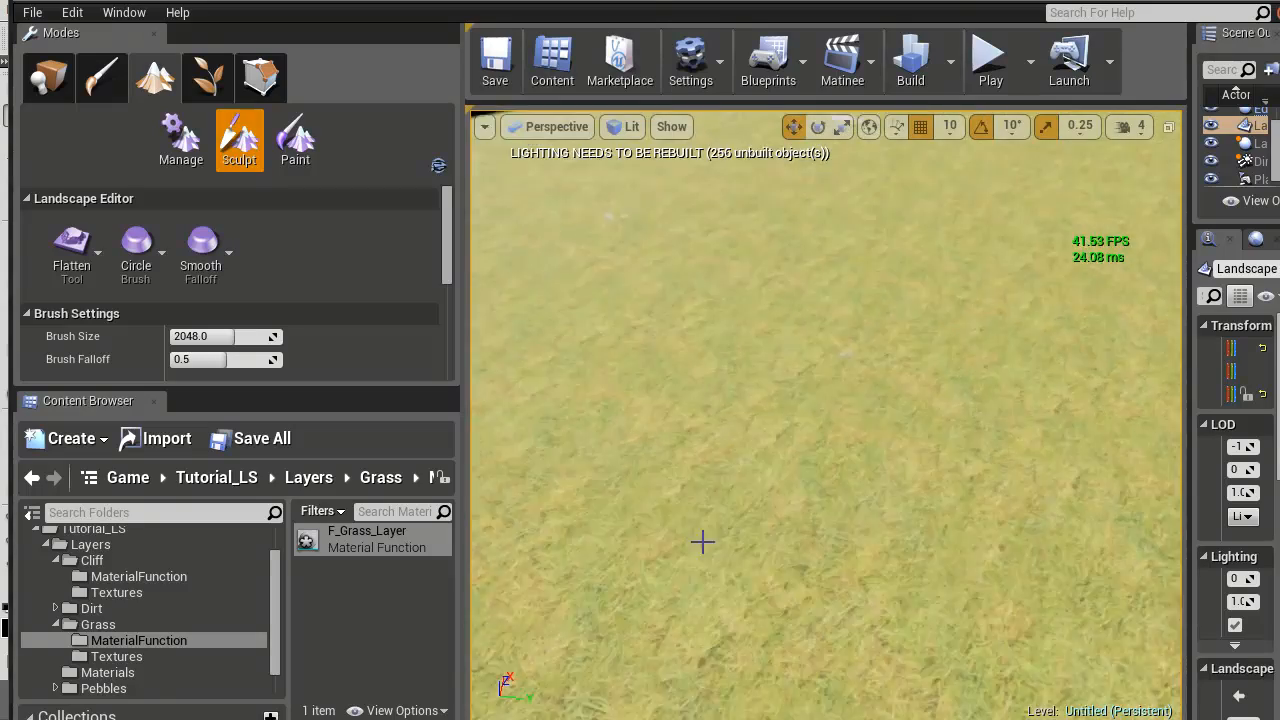
key(w)
right_drag(730, 585, 1279, 290)
key(s)
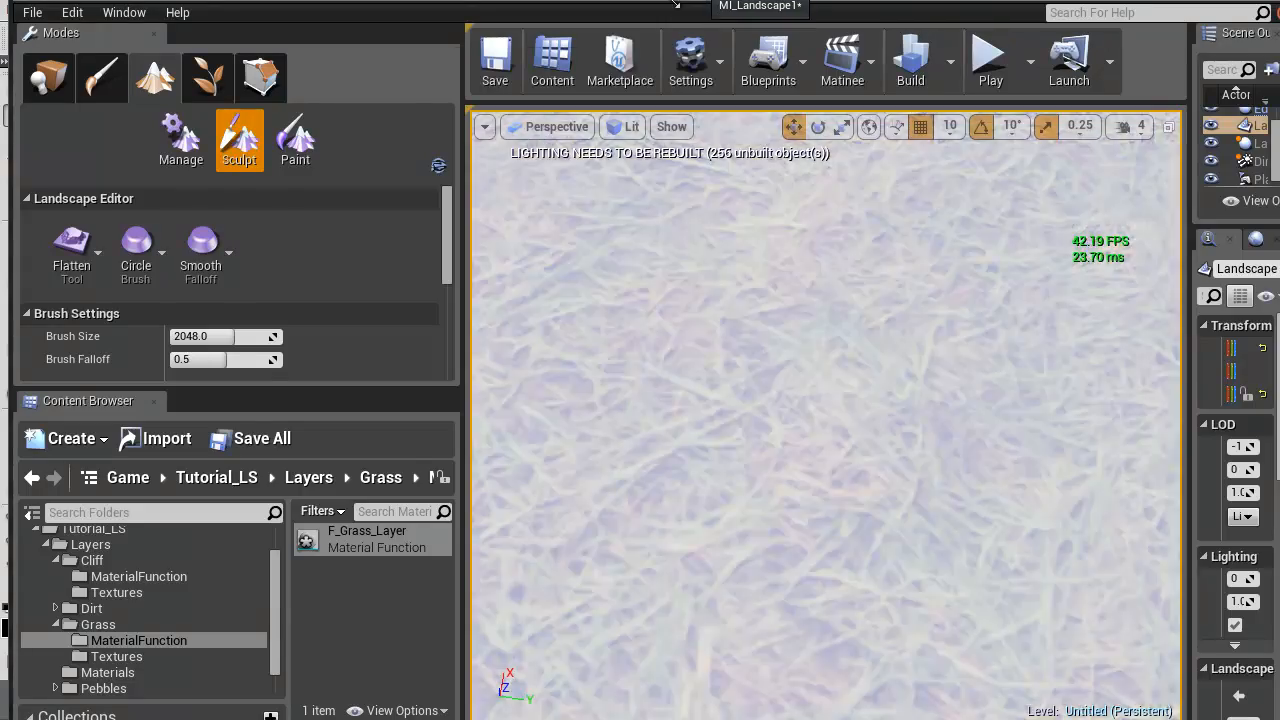
Set the Grass_SmallSize R, G and B values to 64 in the MI_Landscape1 material instance
drag(690, 3, 396, 302)
drag(826, 526, 500, 715)
scroll(160, 380, down, 2)
scroll(149, 377, up, 5)
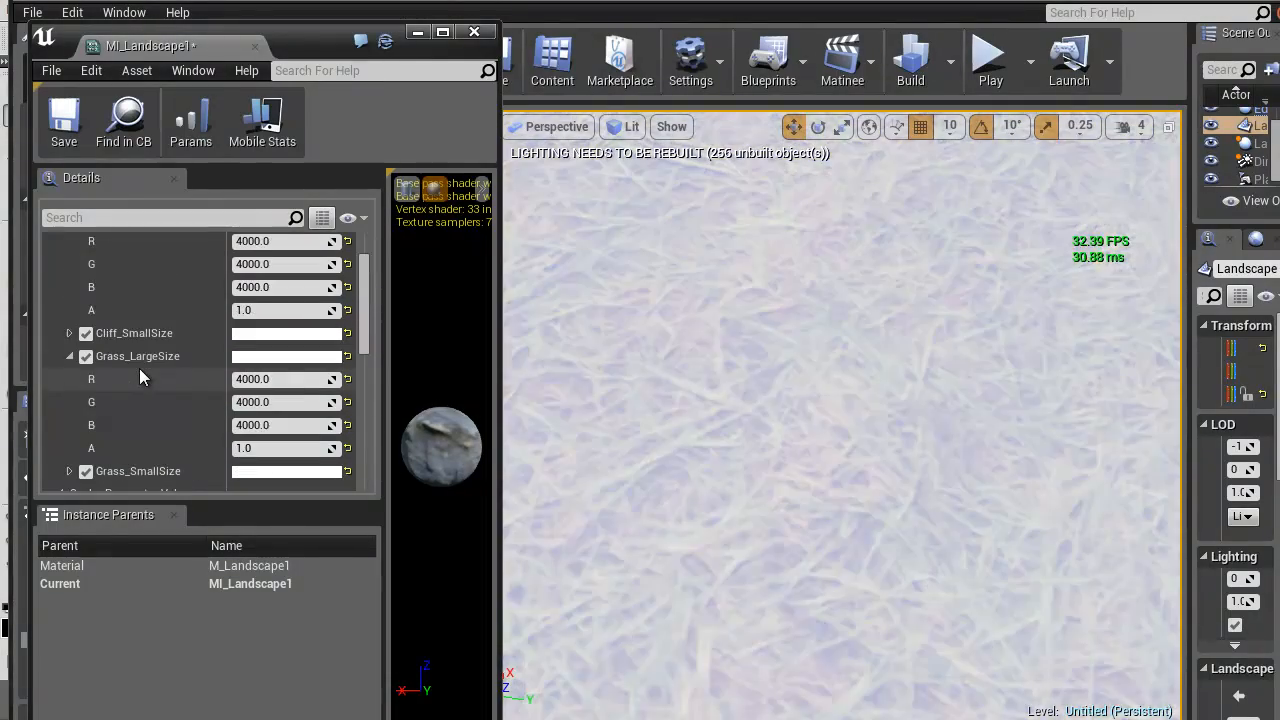
scroll(150, 380, up, 1)
scroll(207, 400, down, 2)
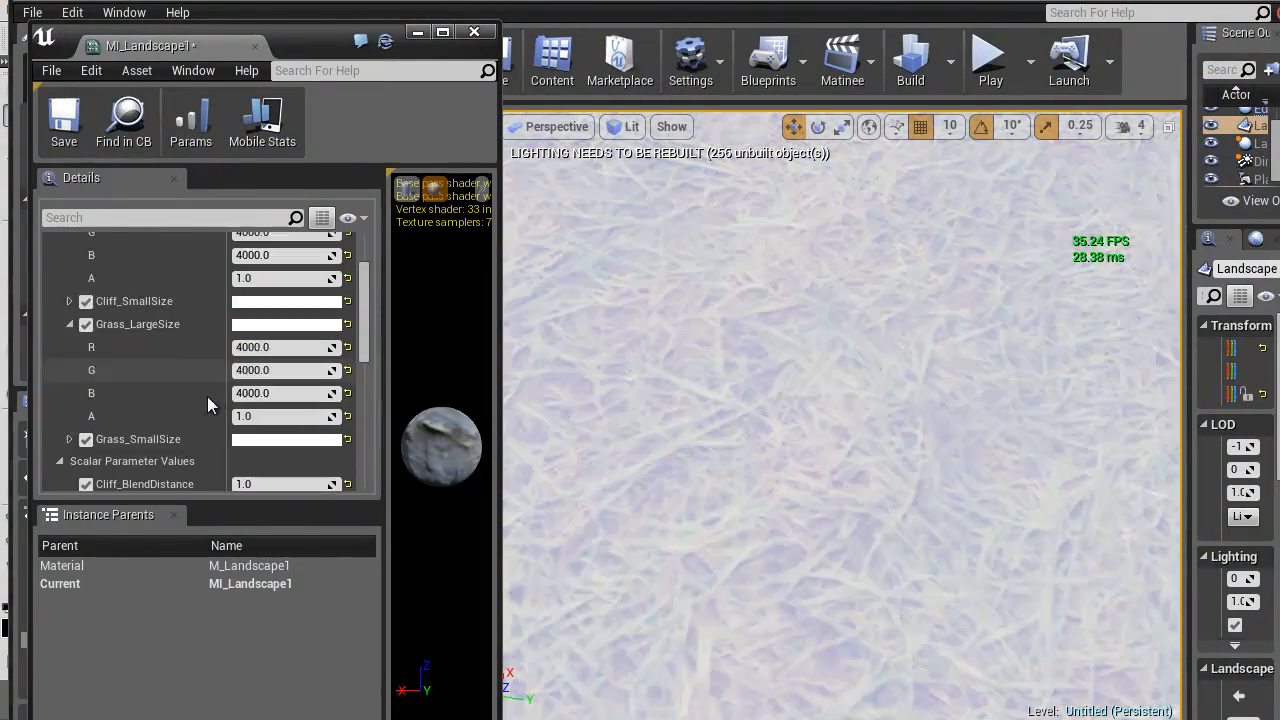
scroll(207, 396, down, 2)
click(69, 375)
click(268, 398)
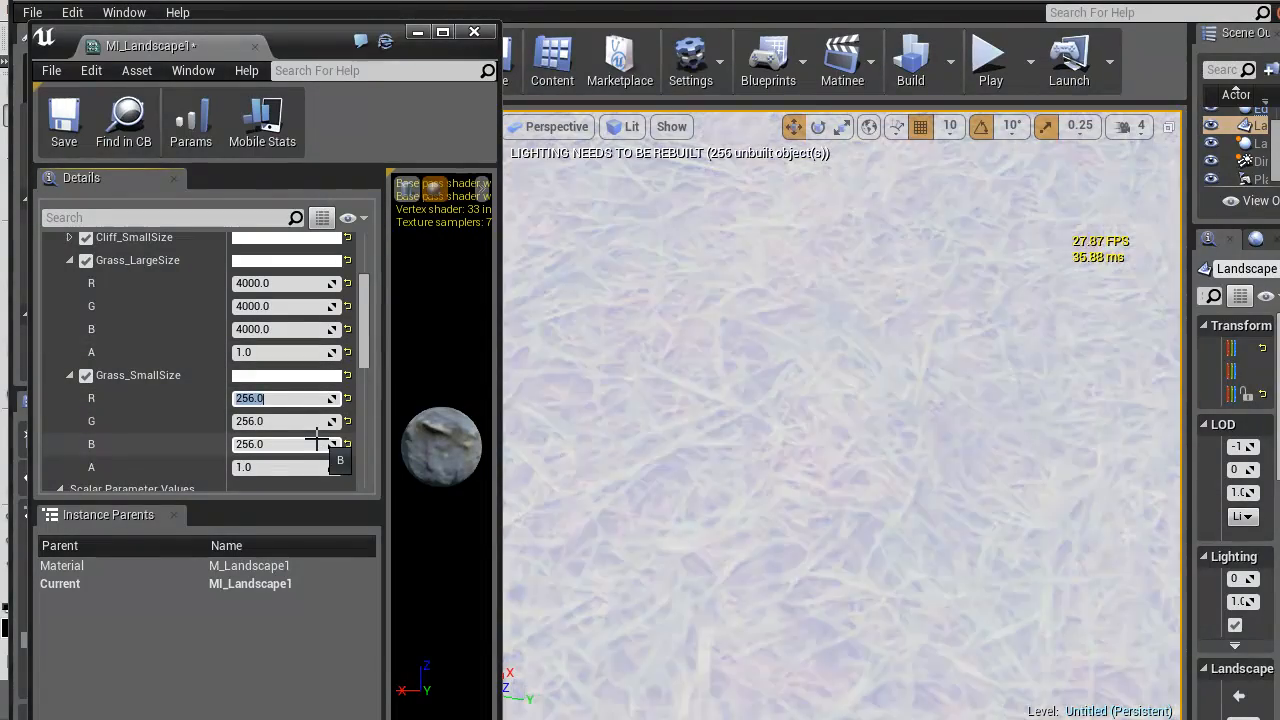
text(64)
key(Tab)
text(64)
key(Tab)
text(64)
key(Return)
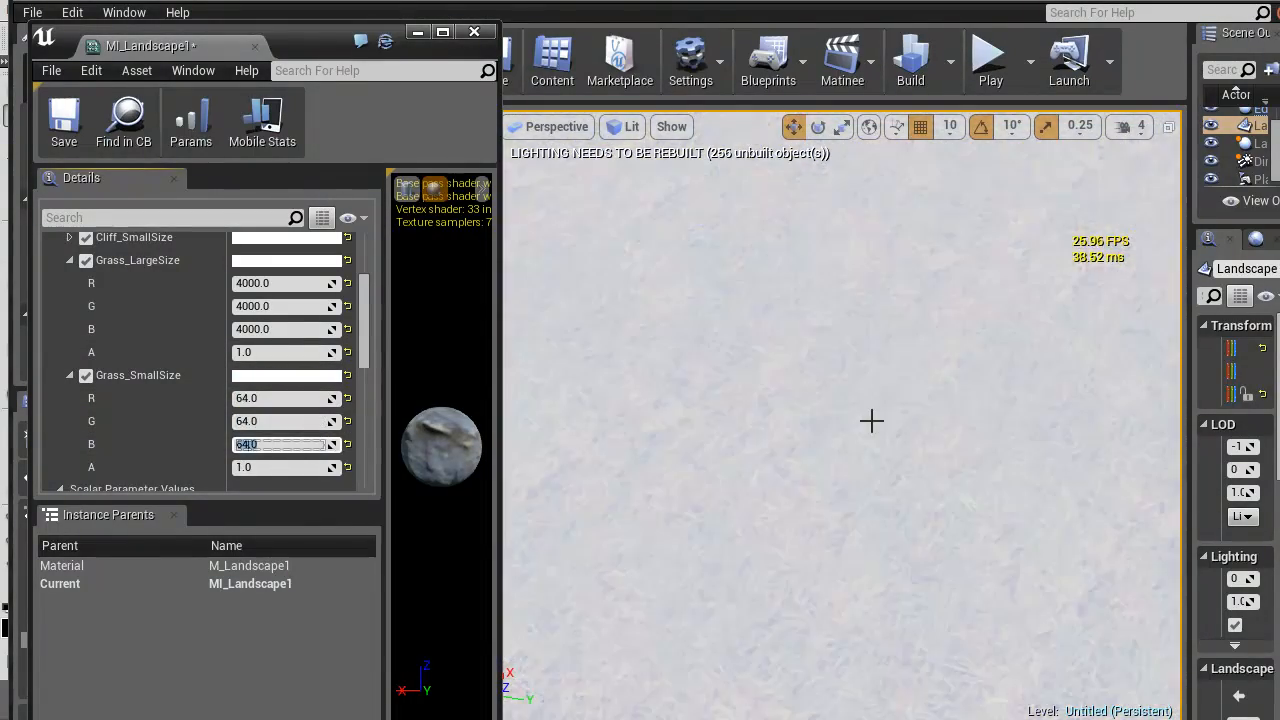
Examine the smaller grass tiling and the transition between near and distant textures at several camera heights
click(787, 531)
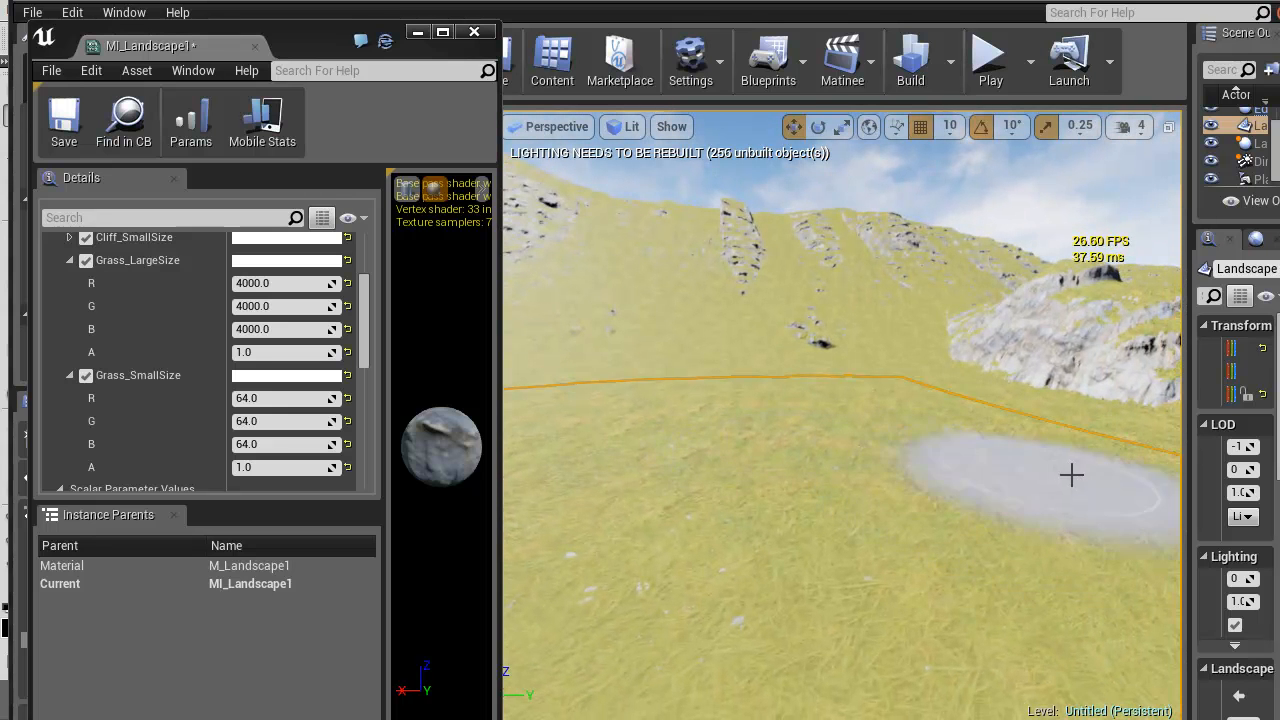
mouse_move(985, 541)
right_down()
mouse_move(1058, 543)
mouse_move(997, 589)
mouse_move(1024, 617)
mouse_move(980, 719)
right_up()
drag(892, 620, 876, 449)
mouse_move(876, 449)
right_down()
mouse_move(849, 434)
mouse_move(794, 329)
mouse_move(867, 505)
mouse_move(903, 384)
mouse_move(875, 489)
right_up()
scroll(875, 489, up, 8)
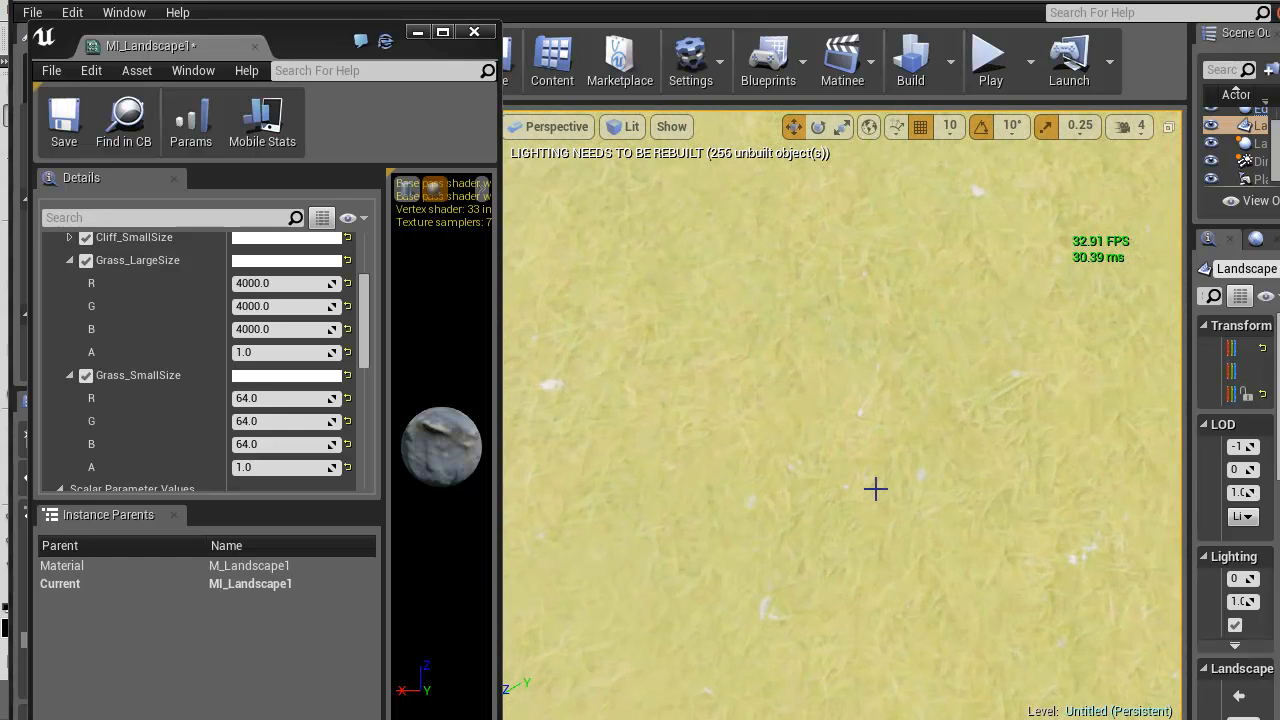
scroll(875, 489, up, 2)
scroll(875, 489, up, 8)
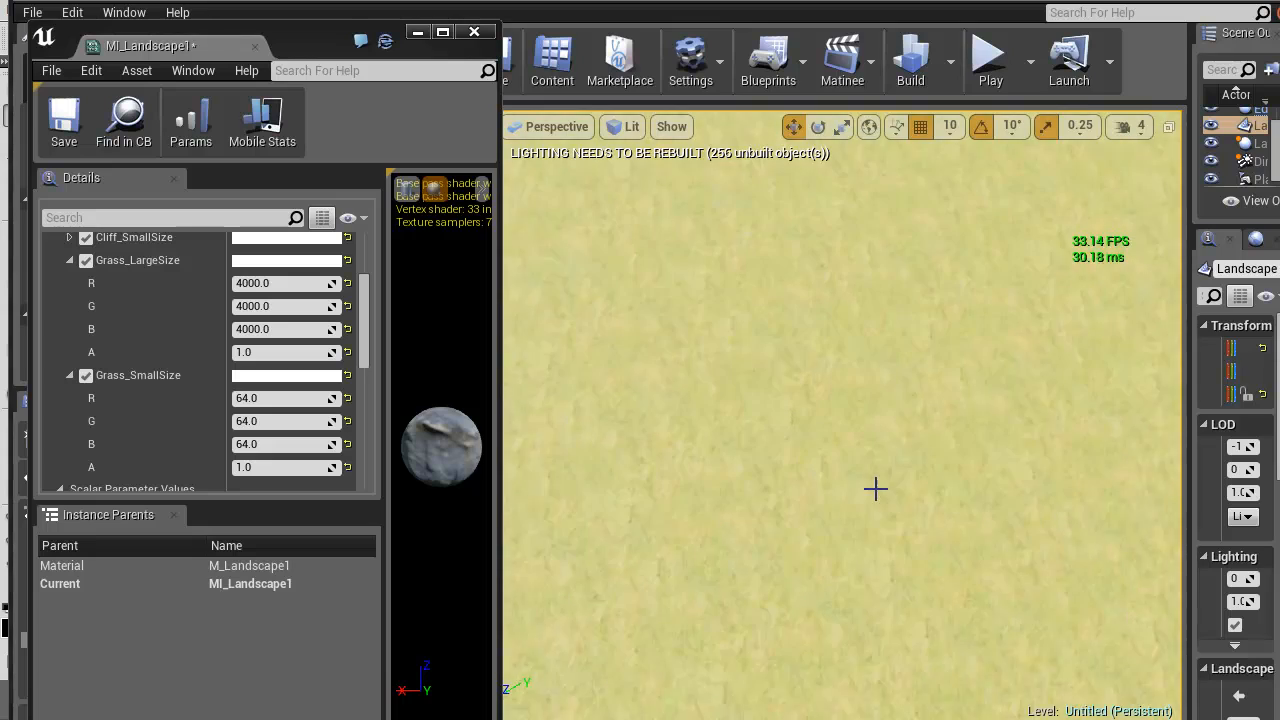
scroll(875, 489, up, 6)
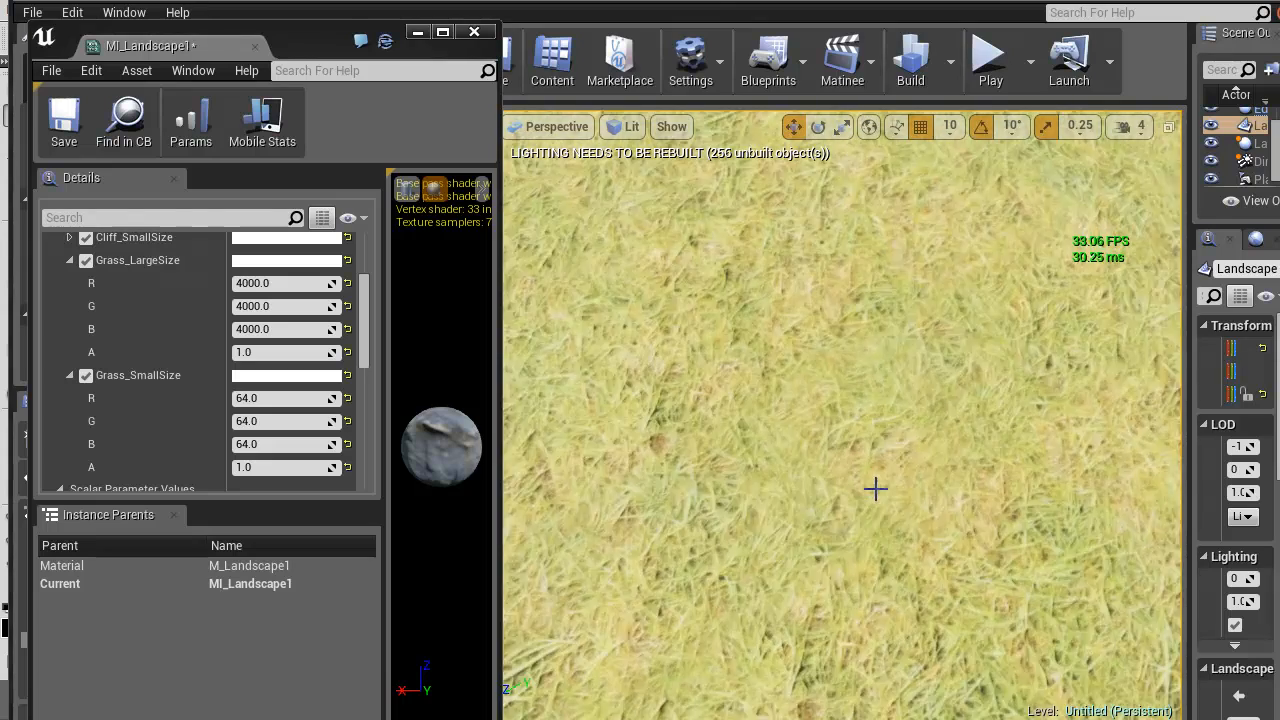
scroll(875, 489, down, 1)
right_drag(875, 489, 840, 359)
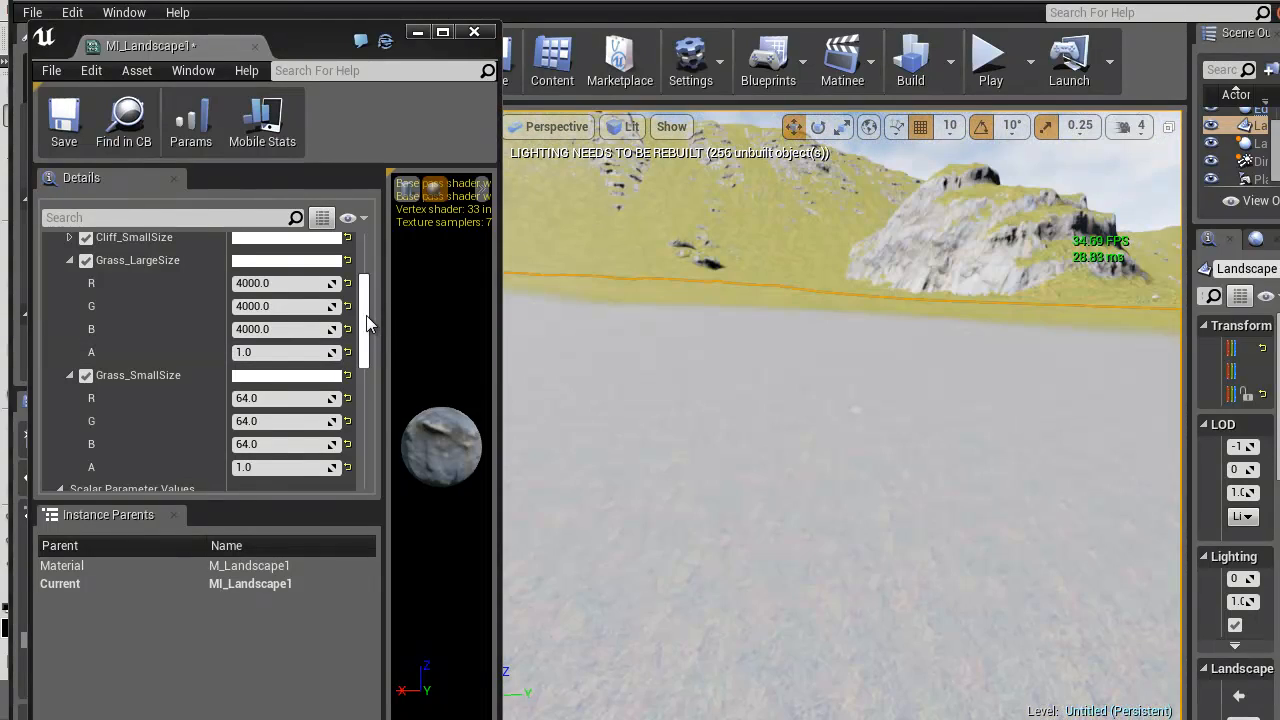
Set Grass_BlendDistance to 500
scroll(368, 376, down, 6)
scroll(368, 376, up, 2)
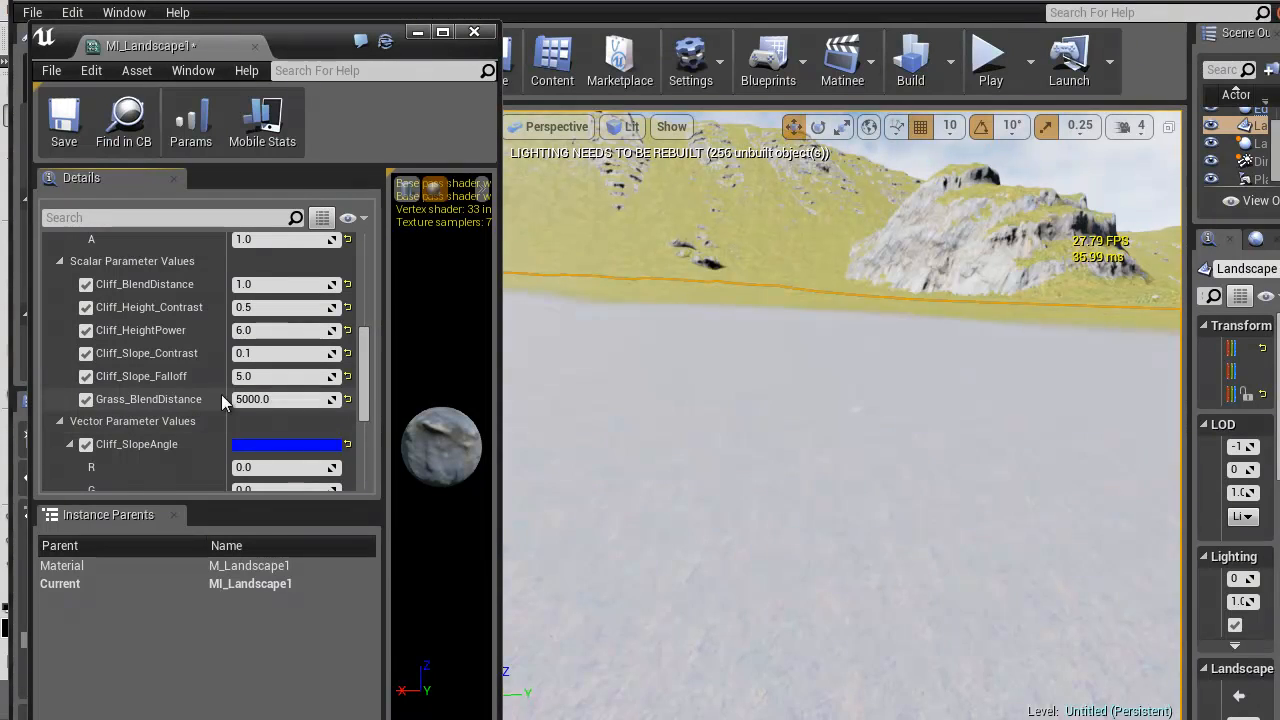
click(256, 400)
text(500)
key(Return)
Examine how the small and large grass textures blend near the camera, from above and across the distant hills
right_drag(708, 470, 1000, 287)
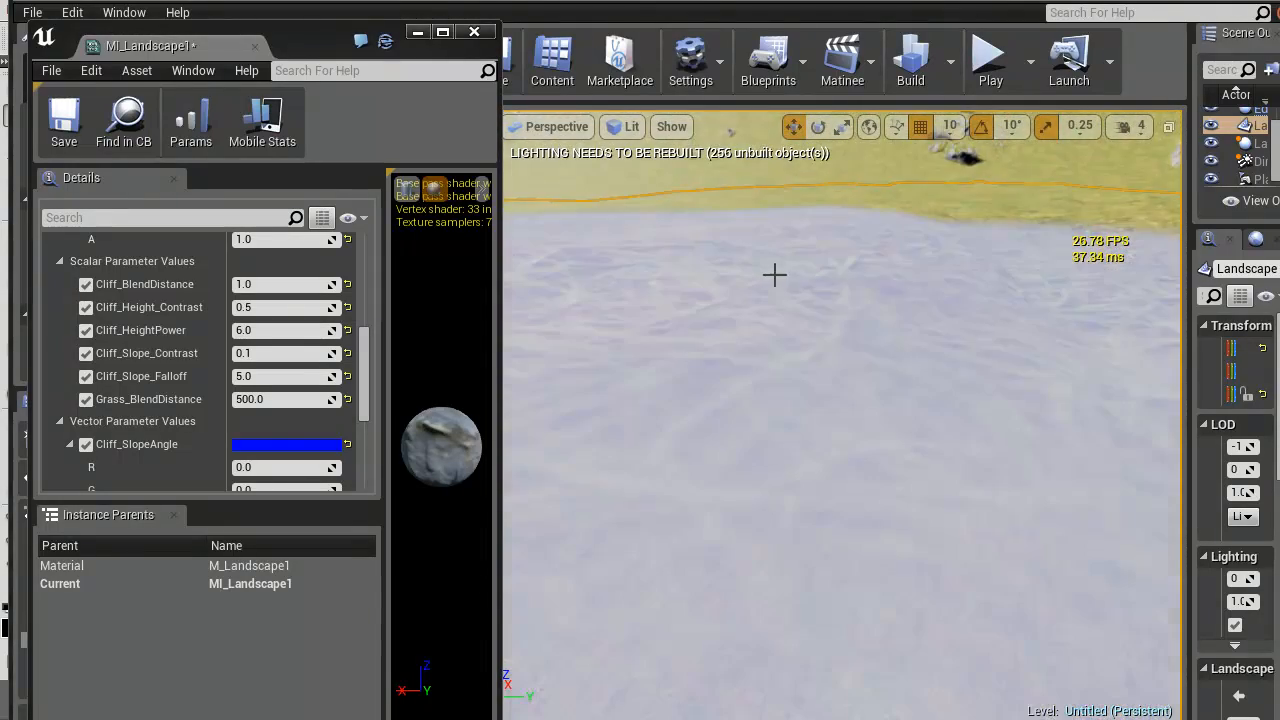
right_drag(825, 384, 720, 320)
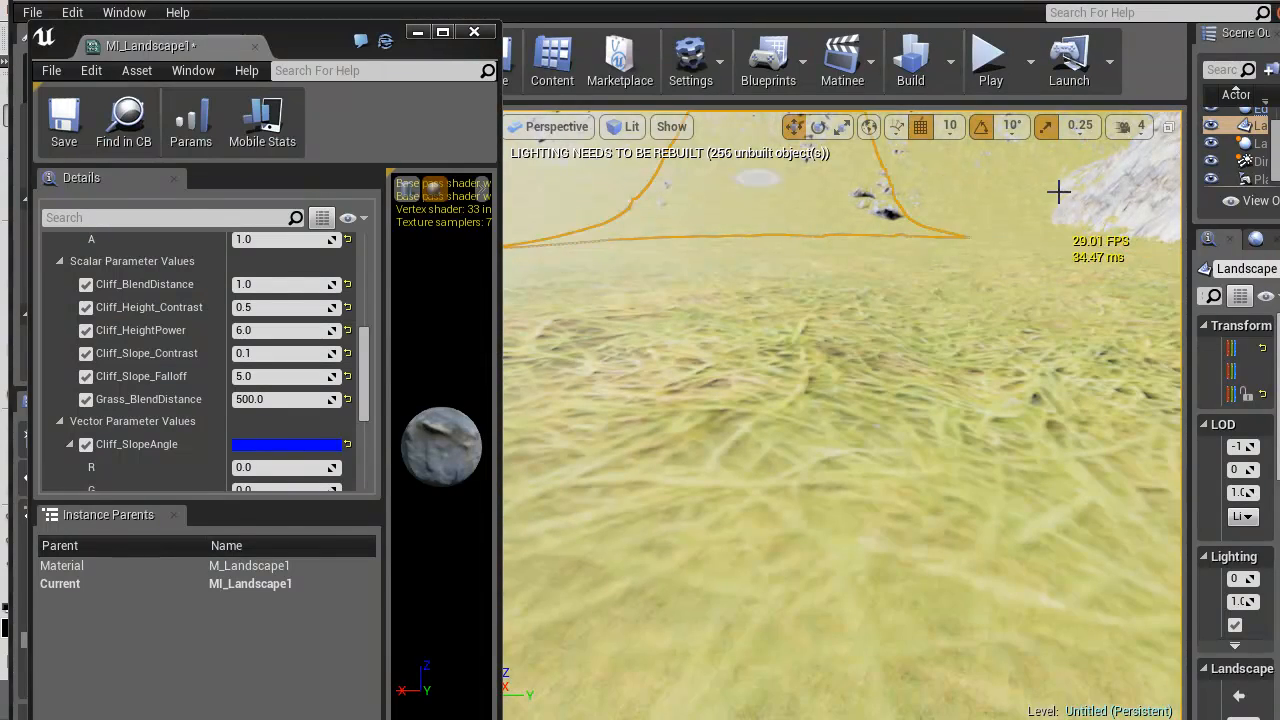
right_drag(886, 325, 636, 457)
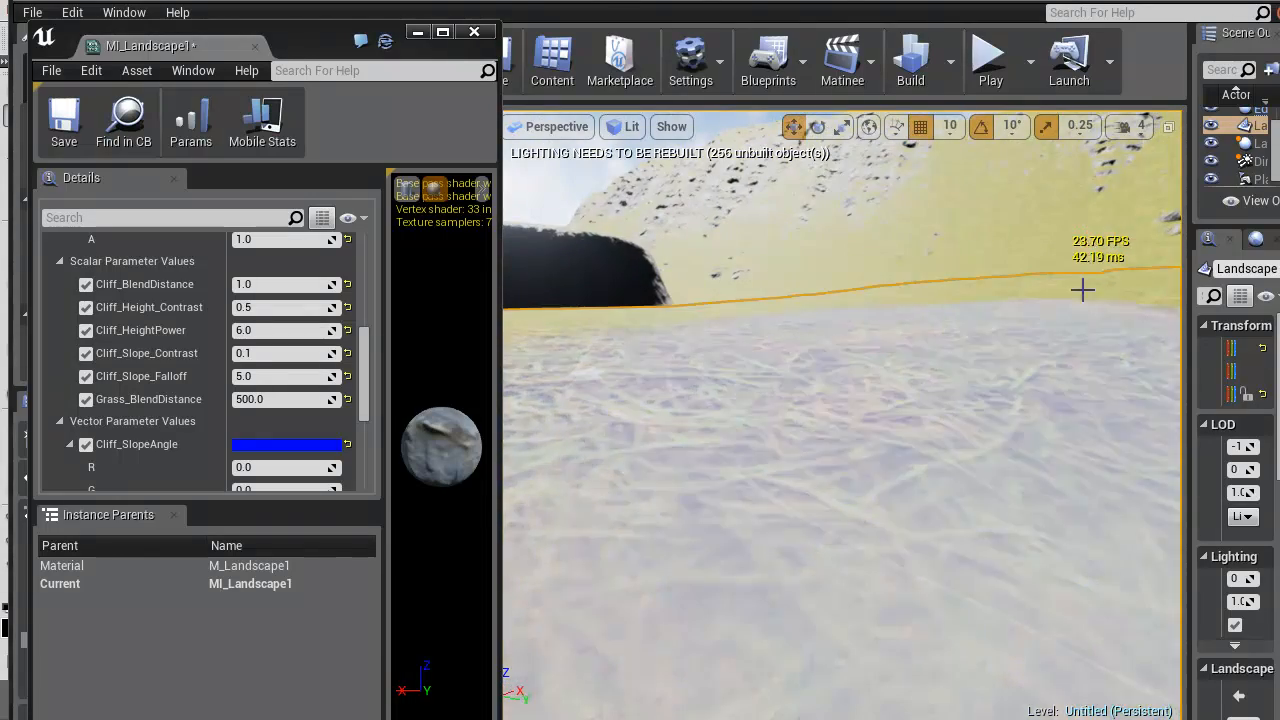
right_drag(808, 466, 741, 380)
key(s)
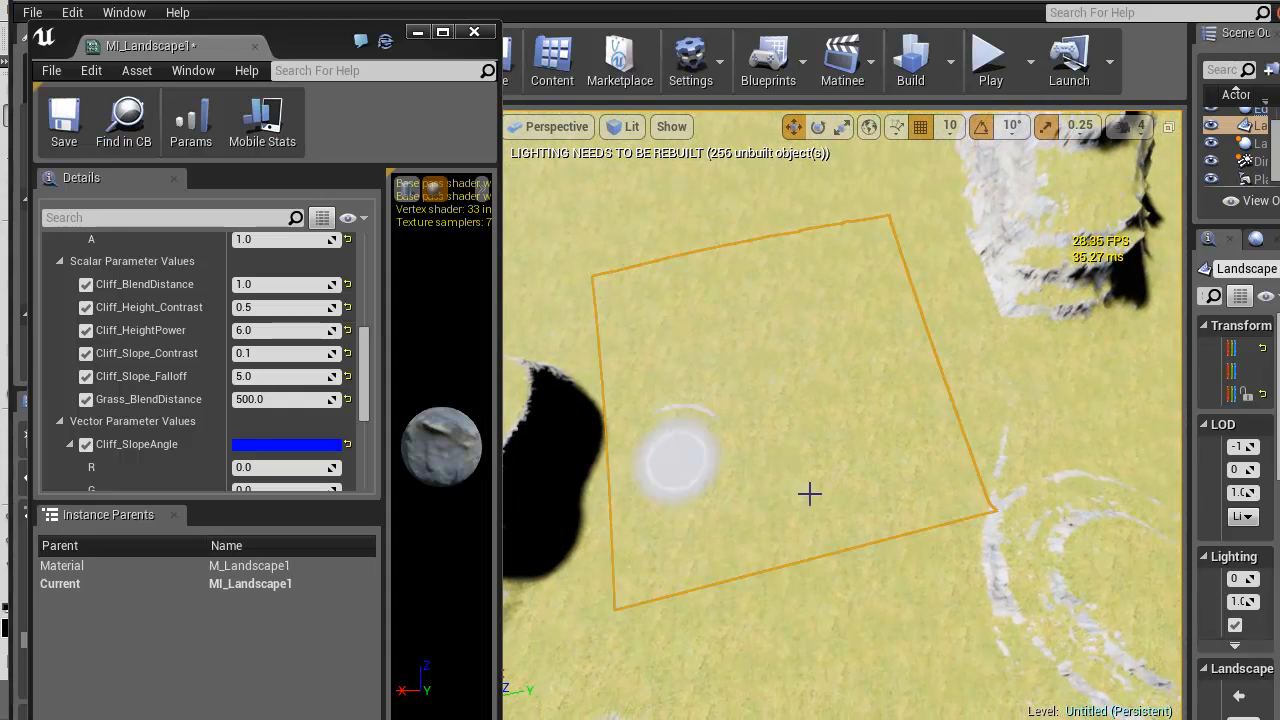
right_drag(811, 491, 2, 125)
key(w)
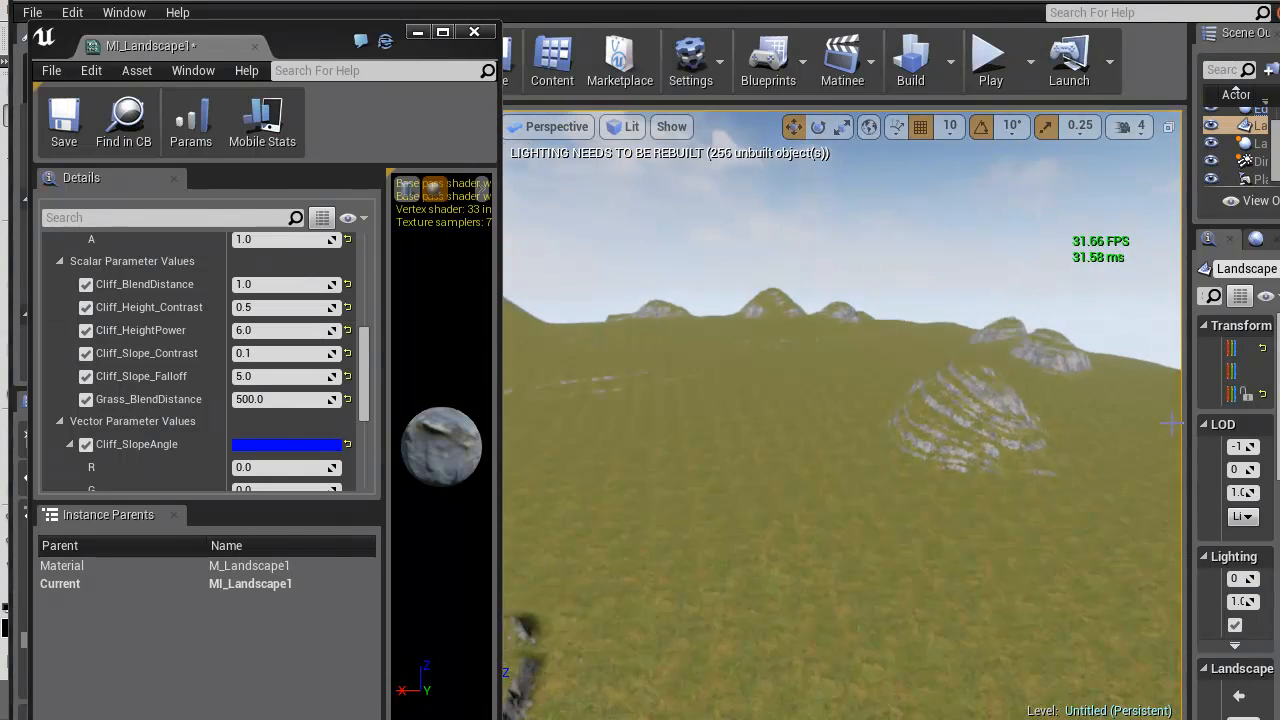
right_drag(872, 506, 992, 466)
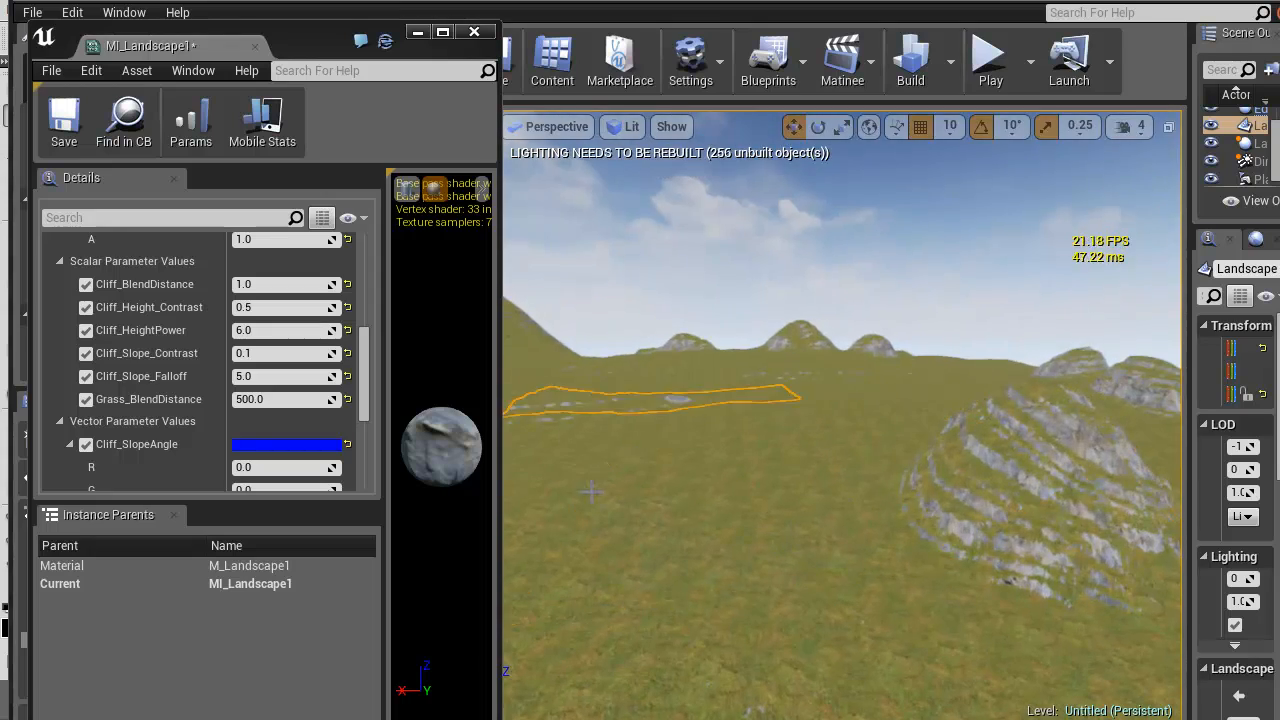
right_drag(732, 541, 43, 570)
right_drag(50, 690, 70, 573)
Set the Grass_SmallSize R, G and B values to 256 and check the grass up close
drag(363, 352, 363, 305)
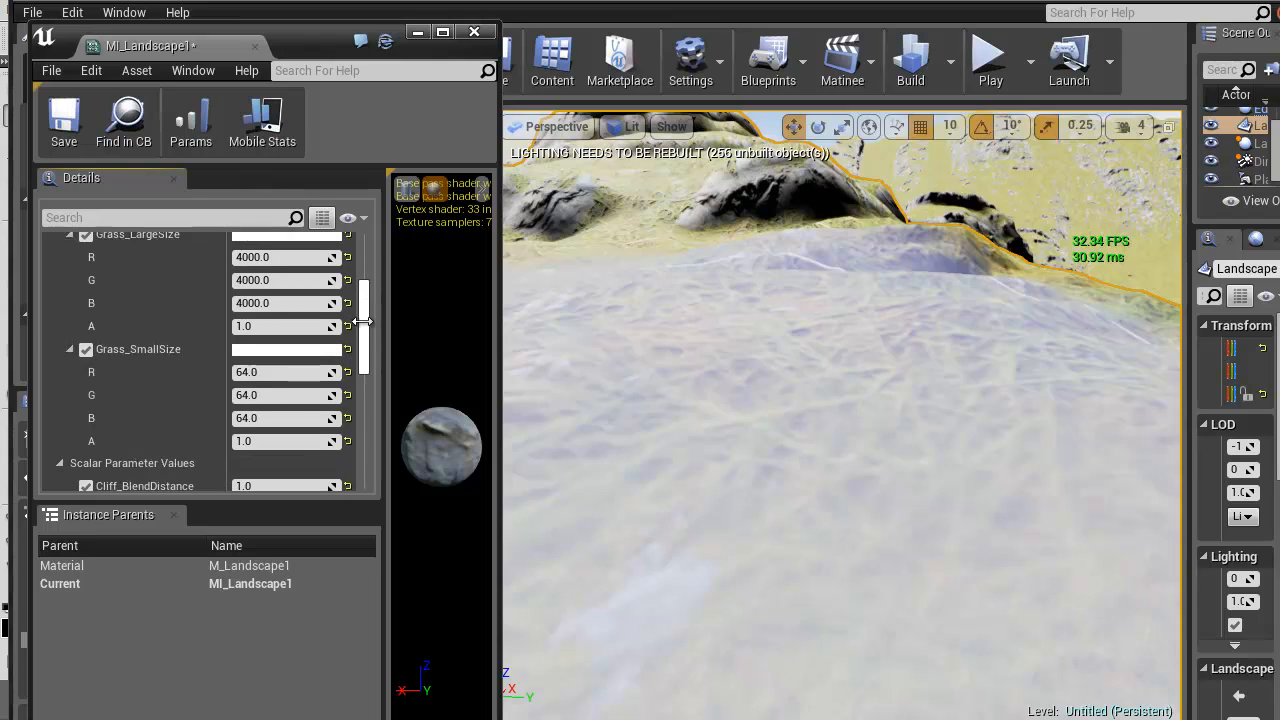
click(250, 363)
text(256)
key(Tab)
text(256)
key(Tab)
text(256)
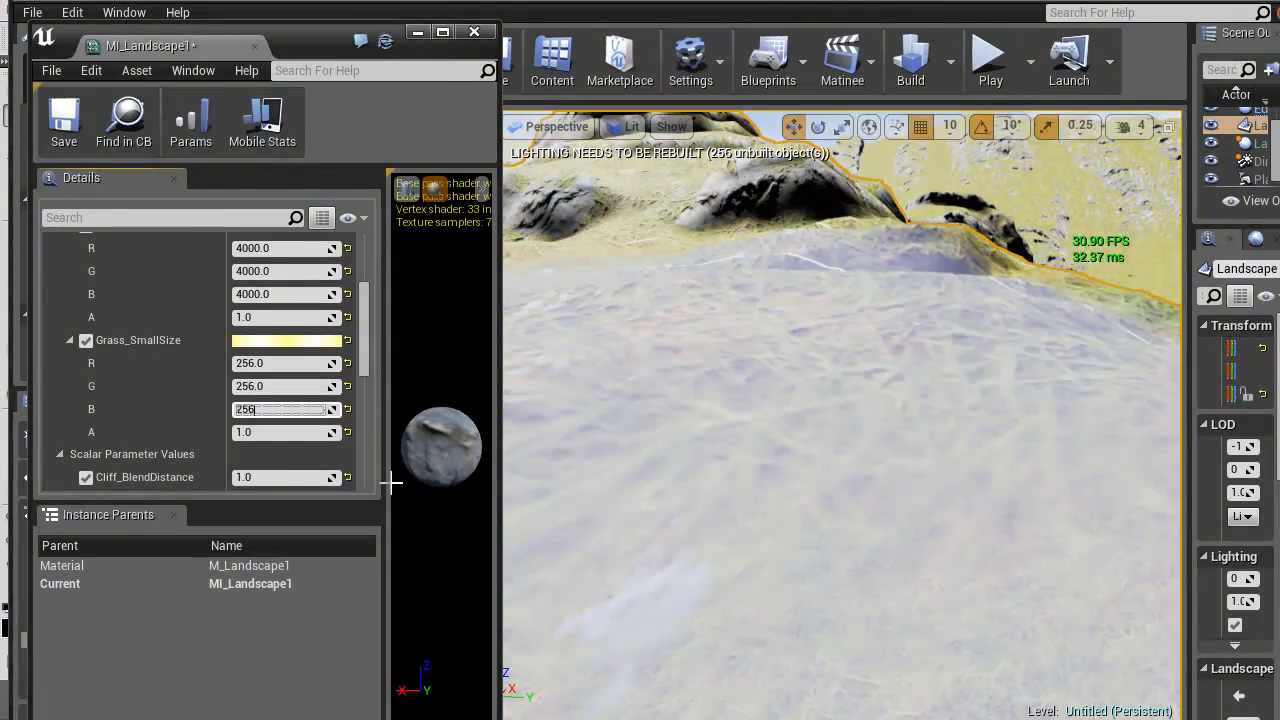
key(Return)
right_drag(920, 603, 568, 445)
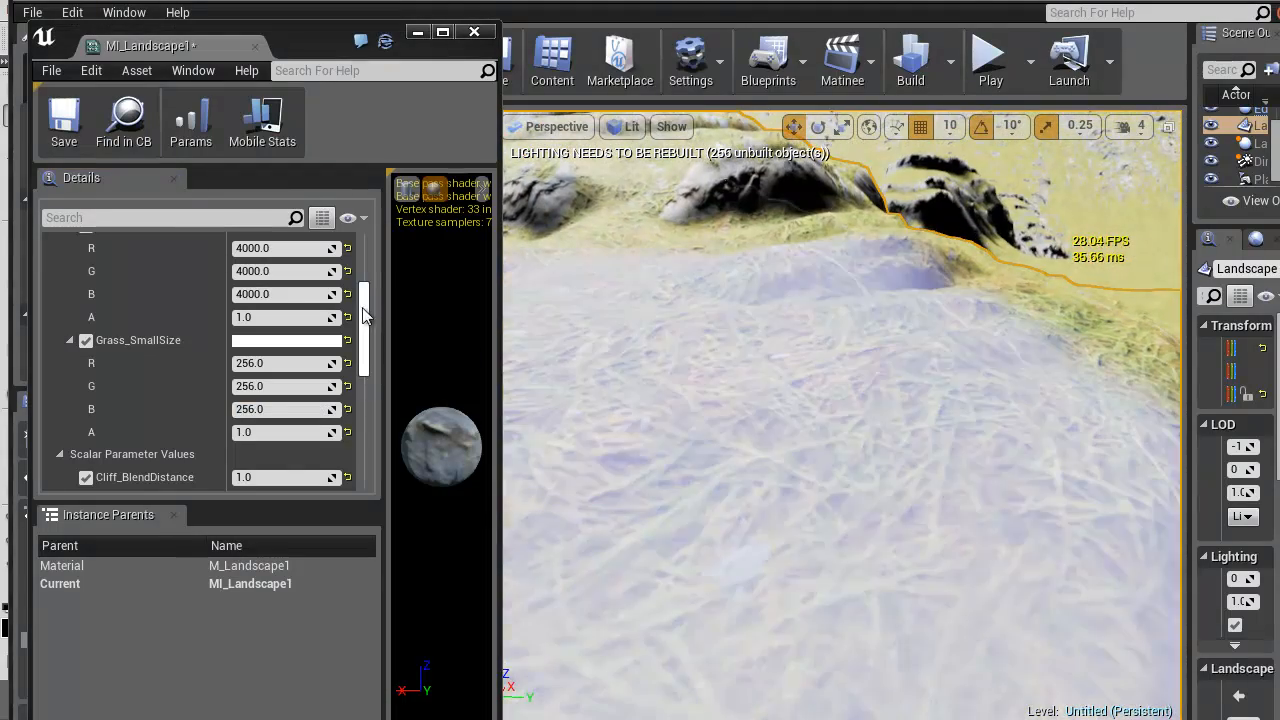
Set Grass_BlendDistance to 1500
scroll(300, 380, down, 8)
scroll(335, 370, up, 1)
click(272, 332)
text(1500)
key(Return)
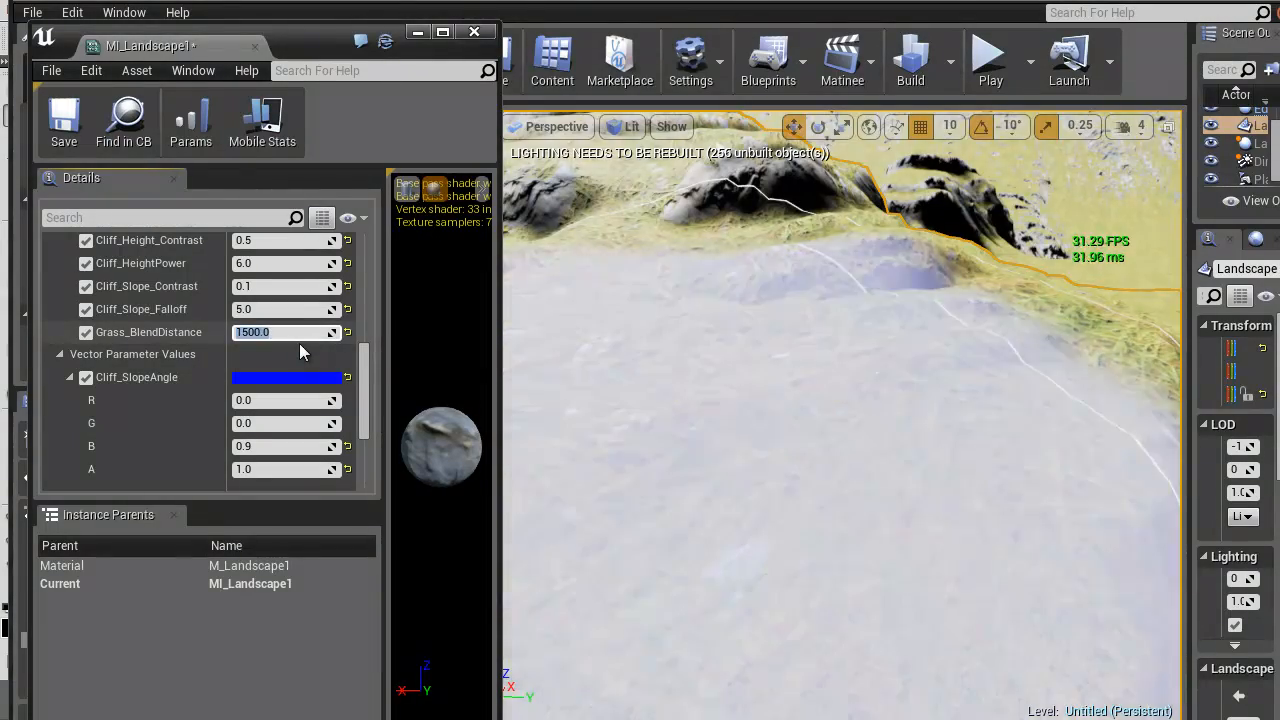
Move the material instance window clear of the main toolbar and examine how the grass textures blend from close up to the distant hills
right_drag(828, 327, 872, 300)
drag(285, 30, 278, 76)
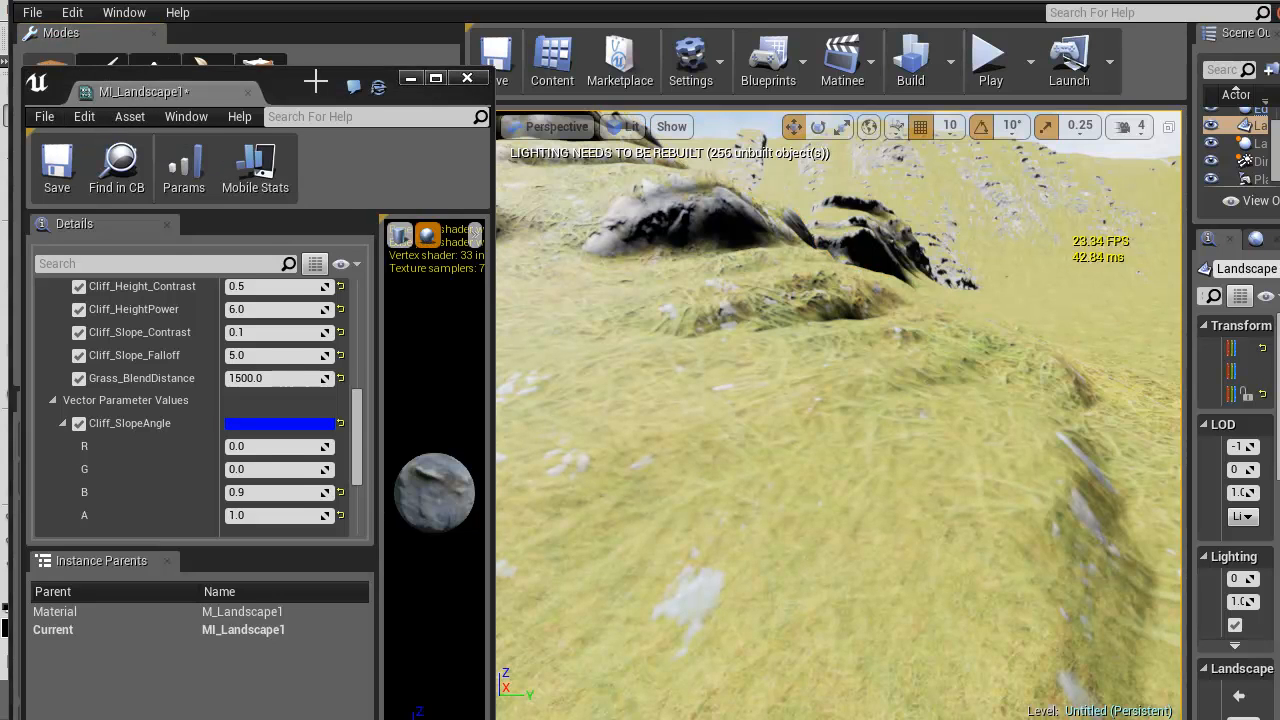
drag(102, 76, 81, 128)
right_drag(851, 380, 1274, 392)
key(w)
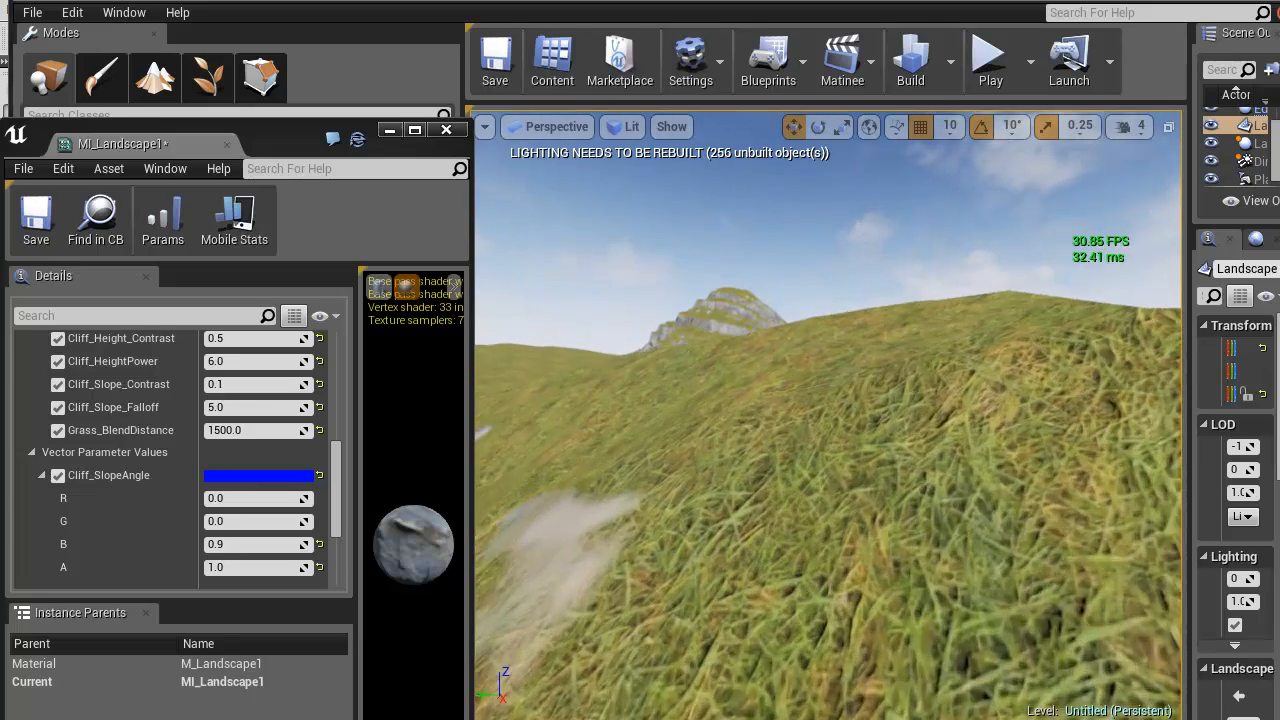
right_drag(828, 415, 816, 440)
right_drag(828, 415, 902, 350)
right_drag(957, 563, 760, 558)
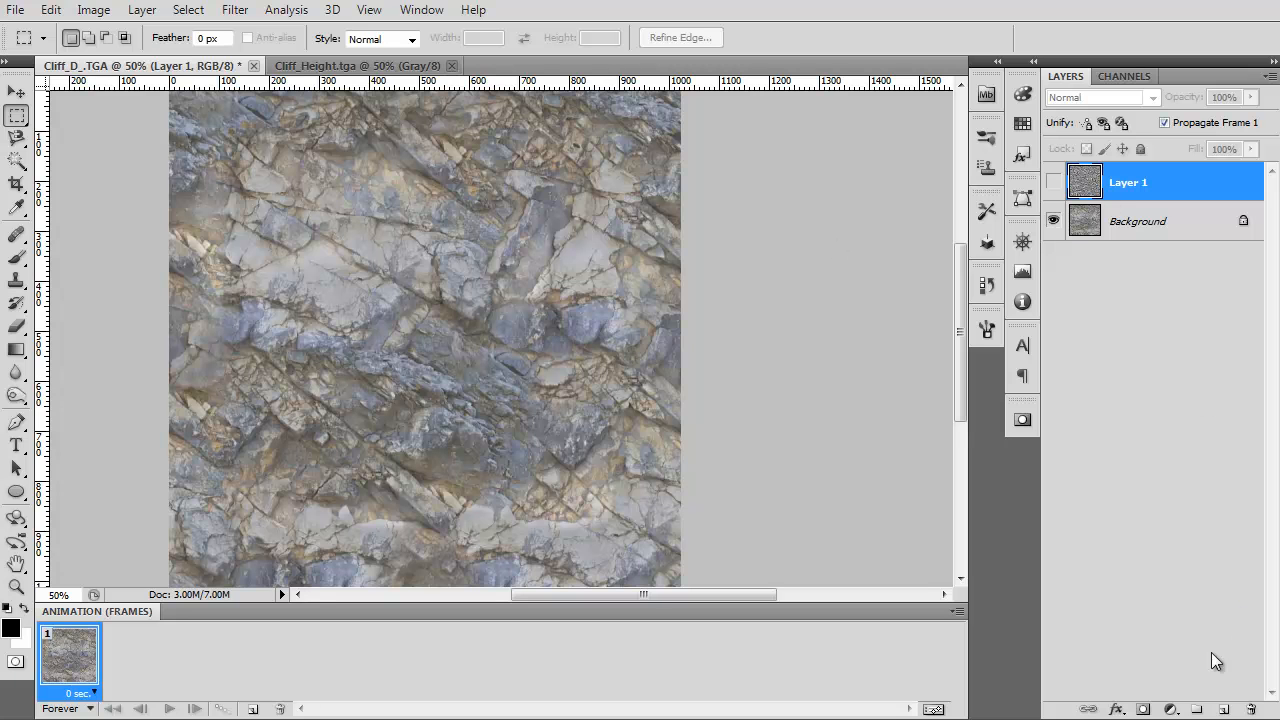
Switch to Photoshop, add a new layer to Cliff_D_.TGA, and set a light tan foreground and green background color
click(1224, 709)
key(x)
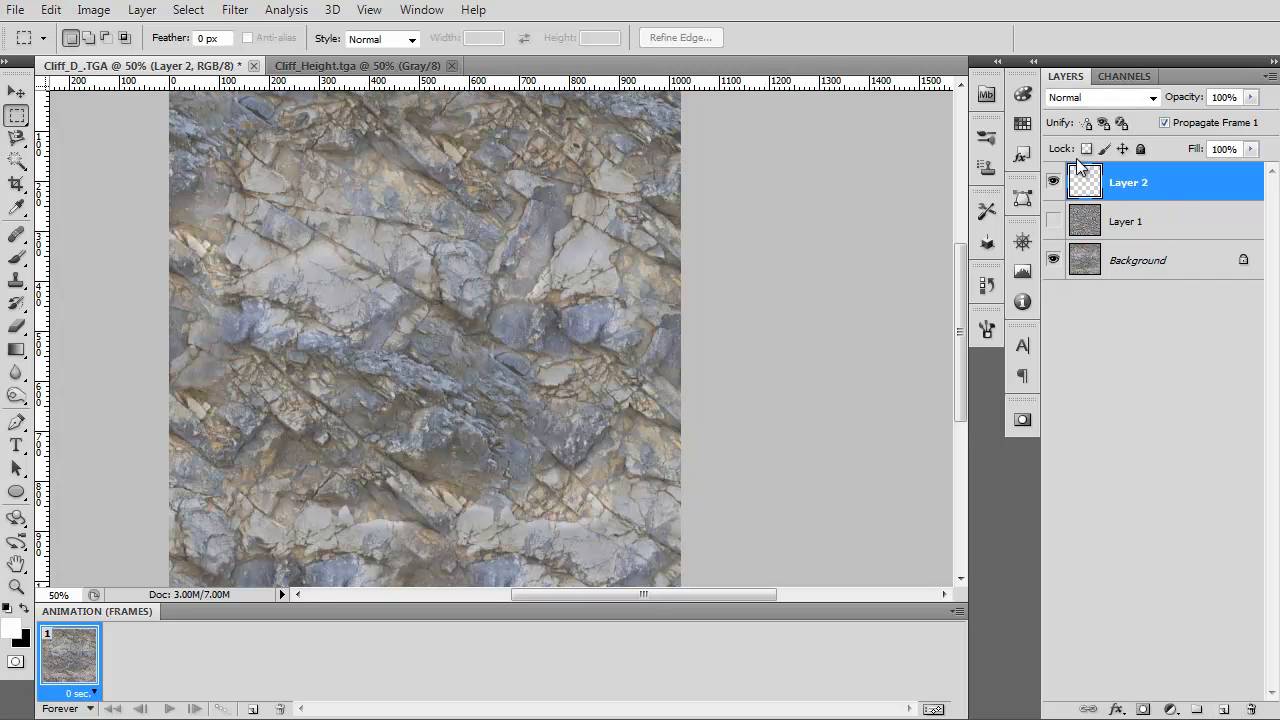
click(1021, 122)
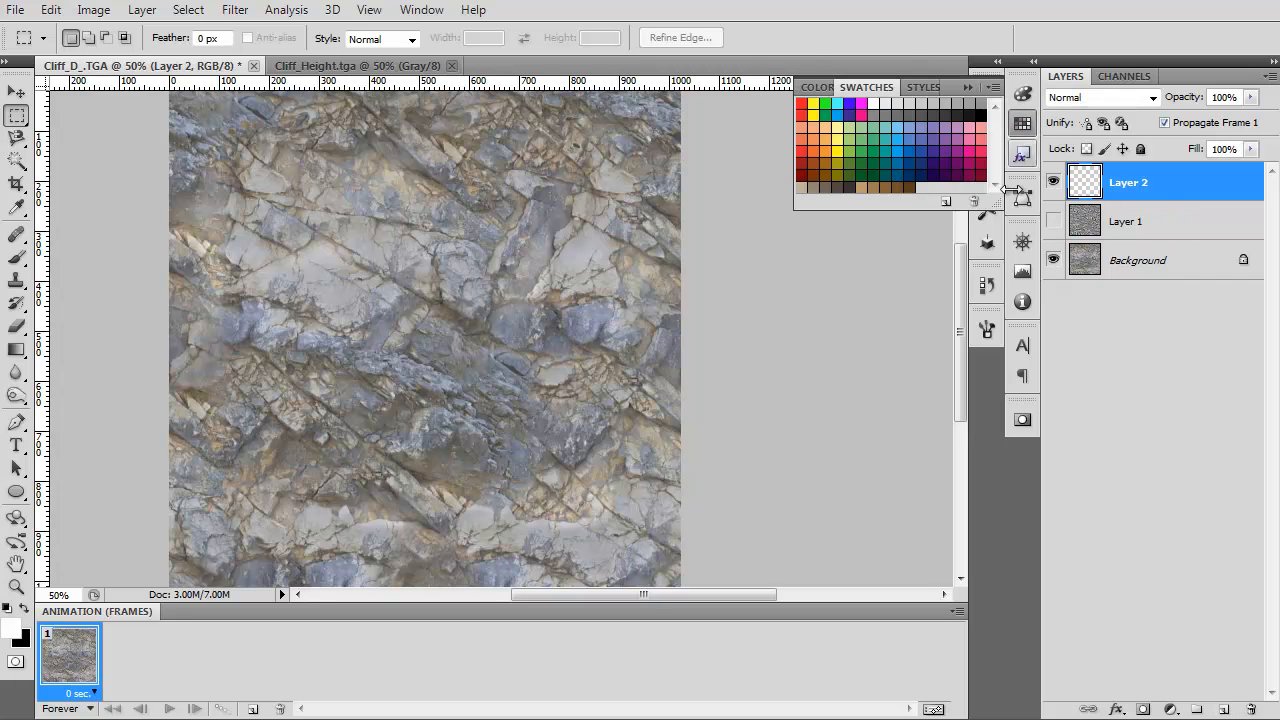
click(862, 147)
key(x)
click(861, 187)
Render the Clouds filter on the new layer, pick a darker swatch color, and reapply the filter
click(236, 10)
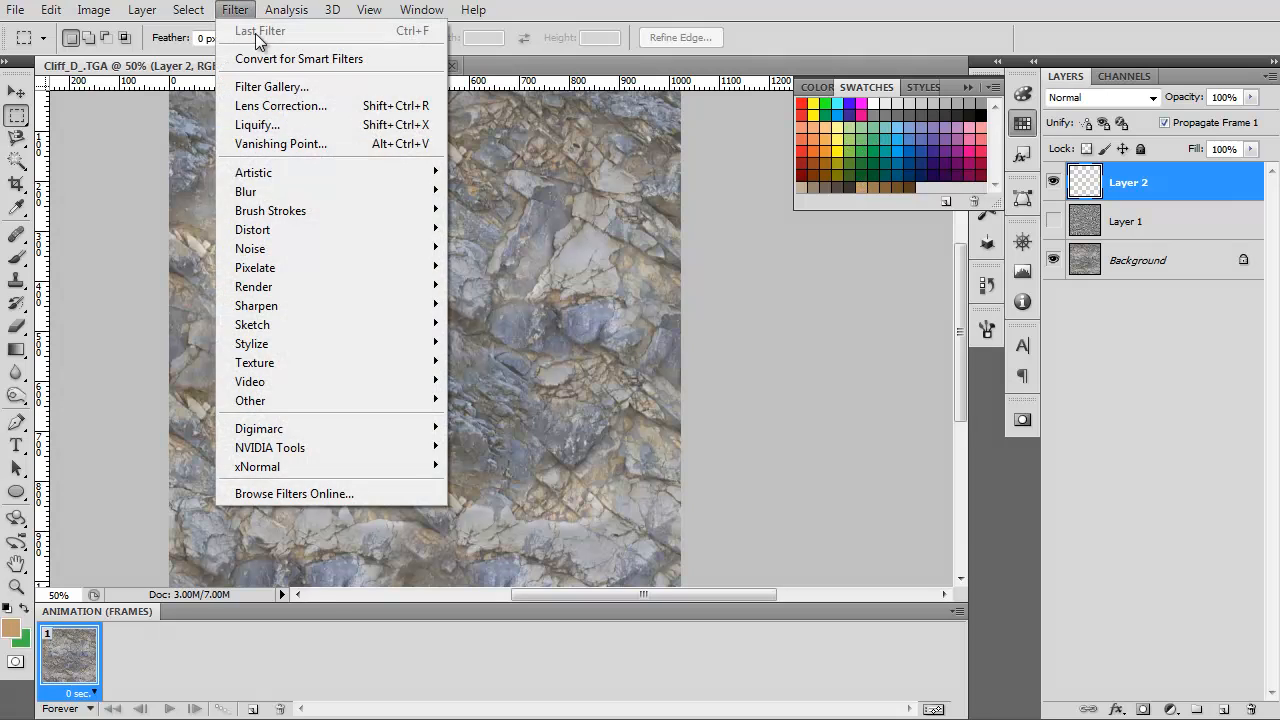
mouse_move(259, 285)
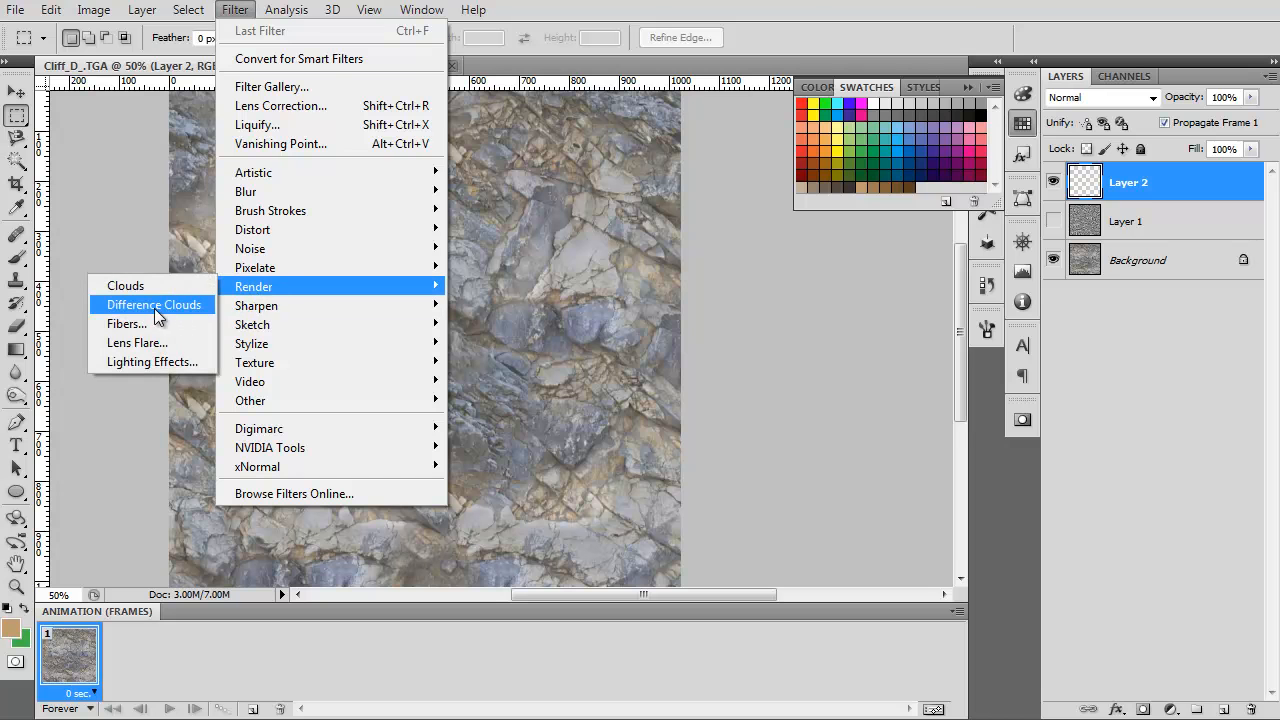
click(130, 287)
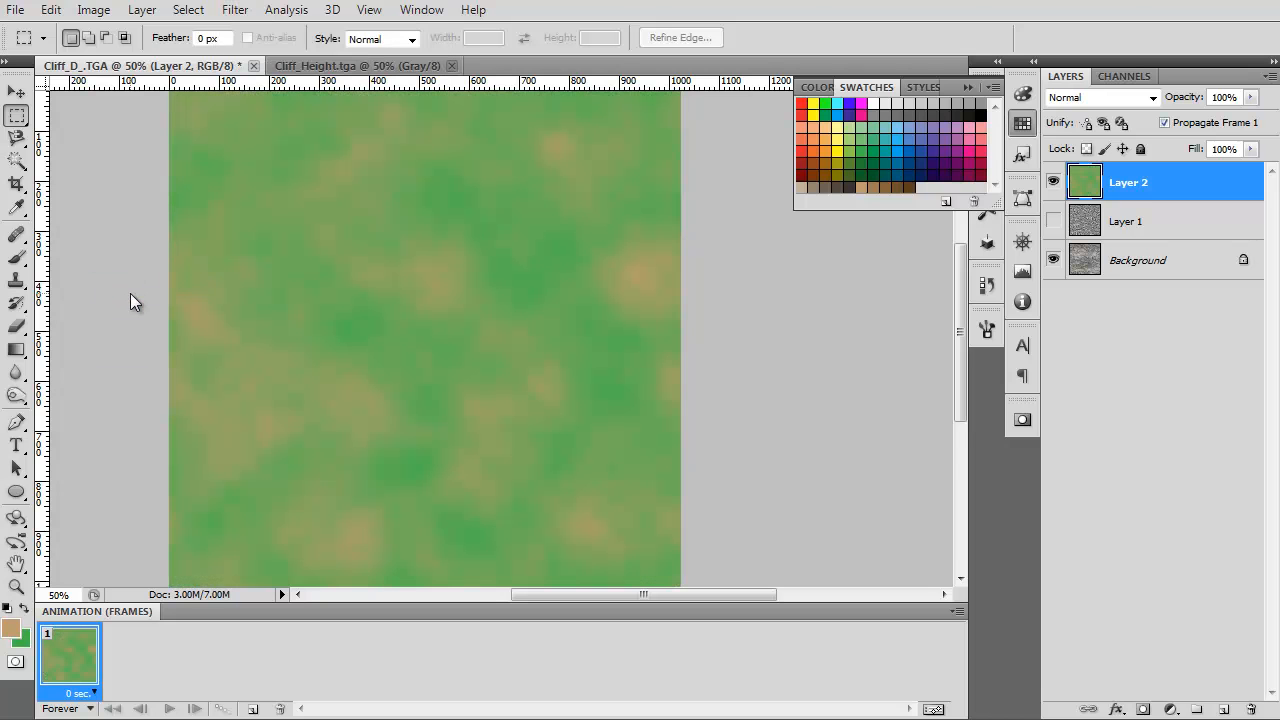
click(838, 172)
click(870, 162)
key(ctrl+f)
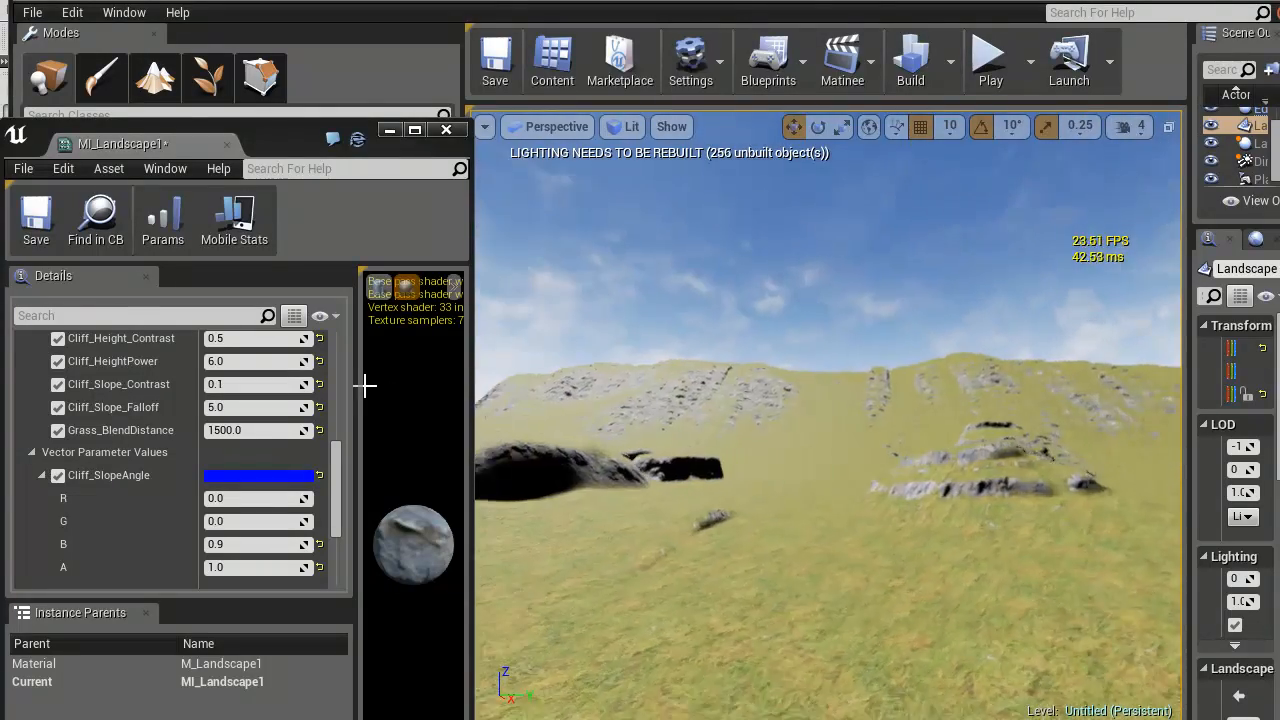
Switch back to Unreal Editor and examine the grass and cliff blending across the valley floor and terraced rocky hills
mouse_move(828, 414)
right_down()
mouse_move(590, 418)
mouse_move(594, 434)
mouse_move(676, 416)
mouse_move(568, 345)
right_up()
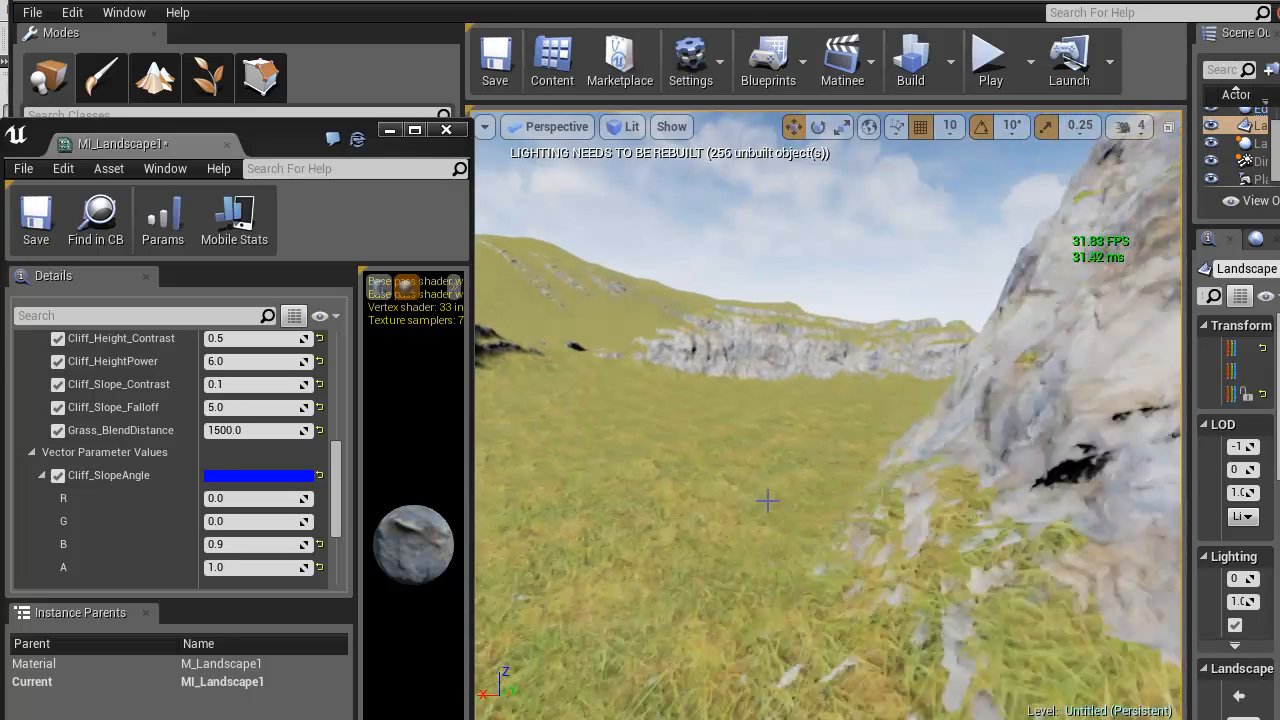
right_drag(768, 500, 533, 476)
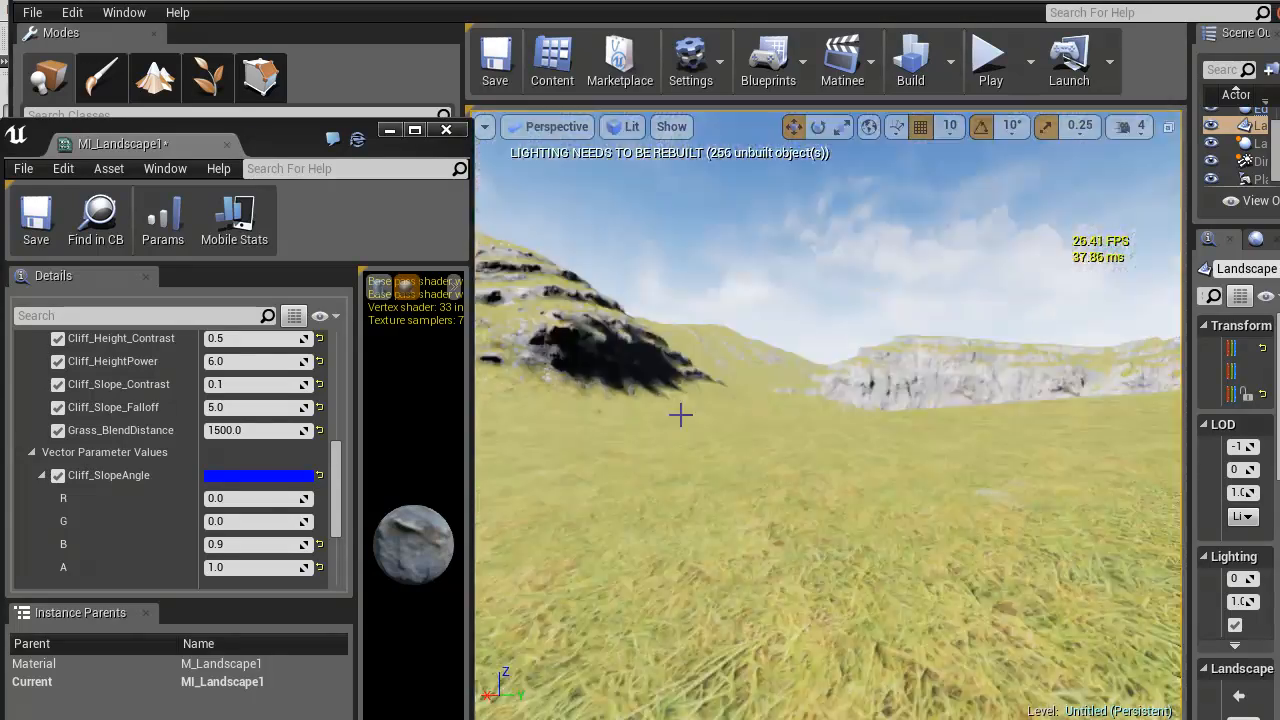
right_drag(681, 414, 678, 413)
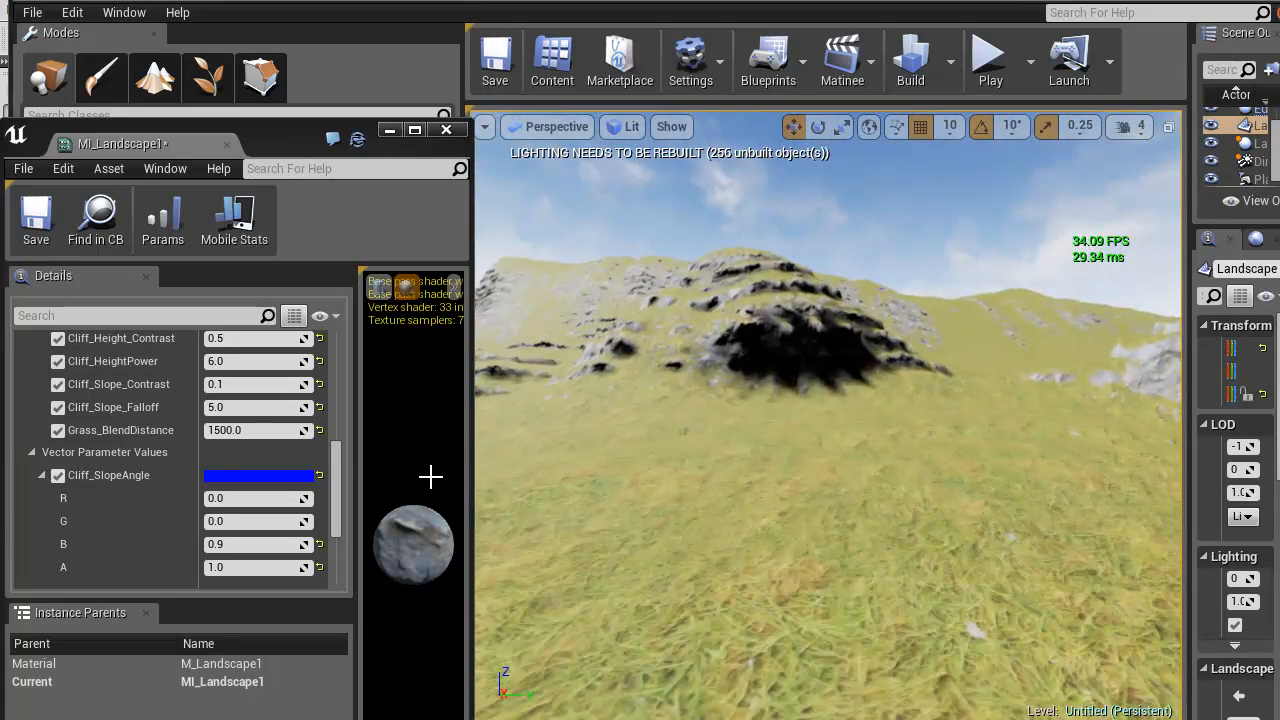
right_drag(430, 477, 568, 428)
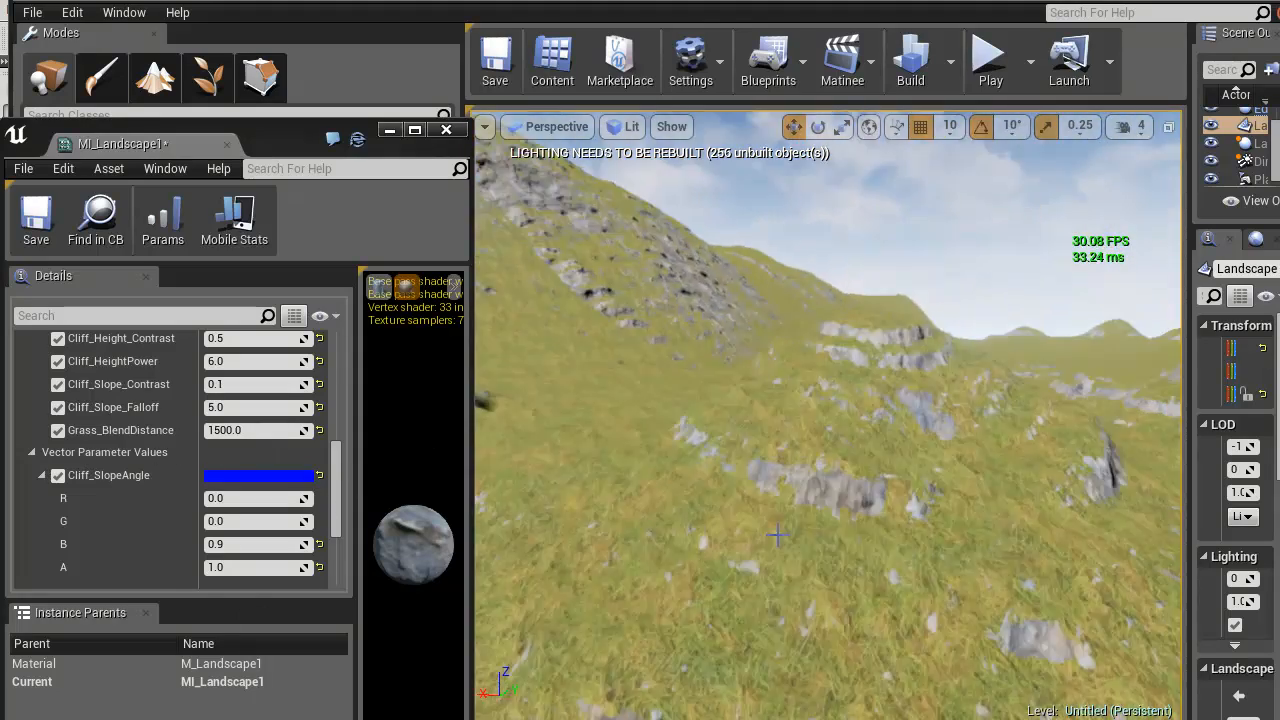
right_drag(914, 516, 910, 505)
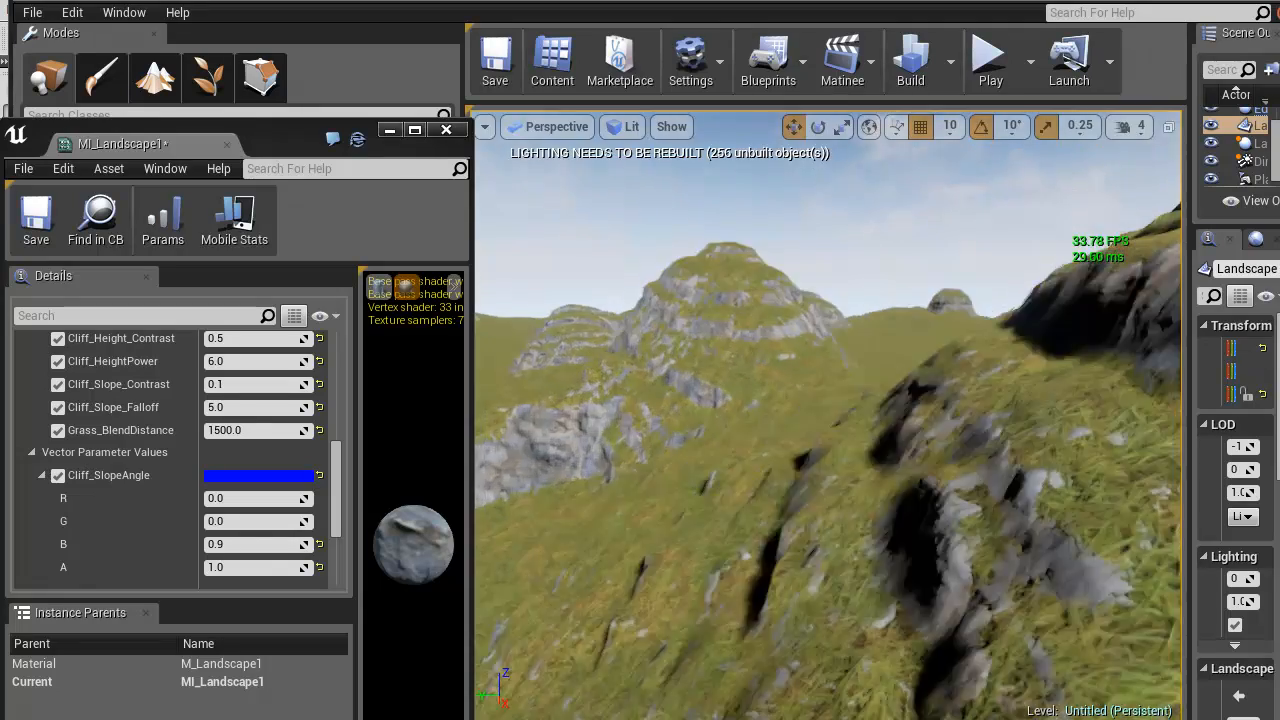
right_drag(1150, 505, 1183, 515)
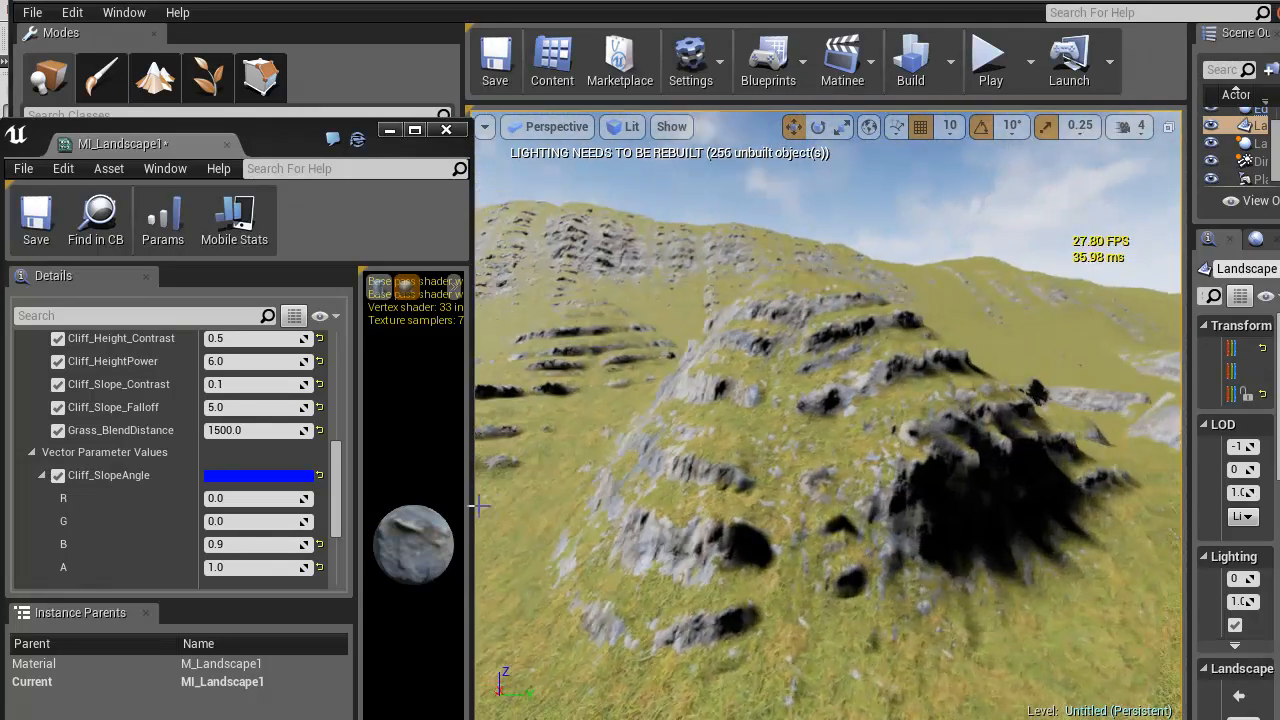
right_drag(465, 505, 527, 438)
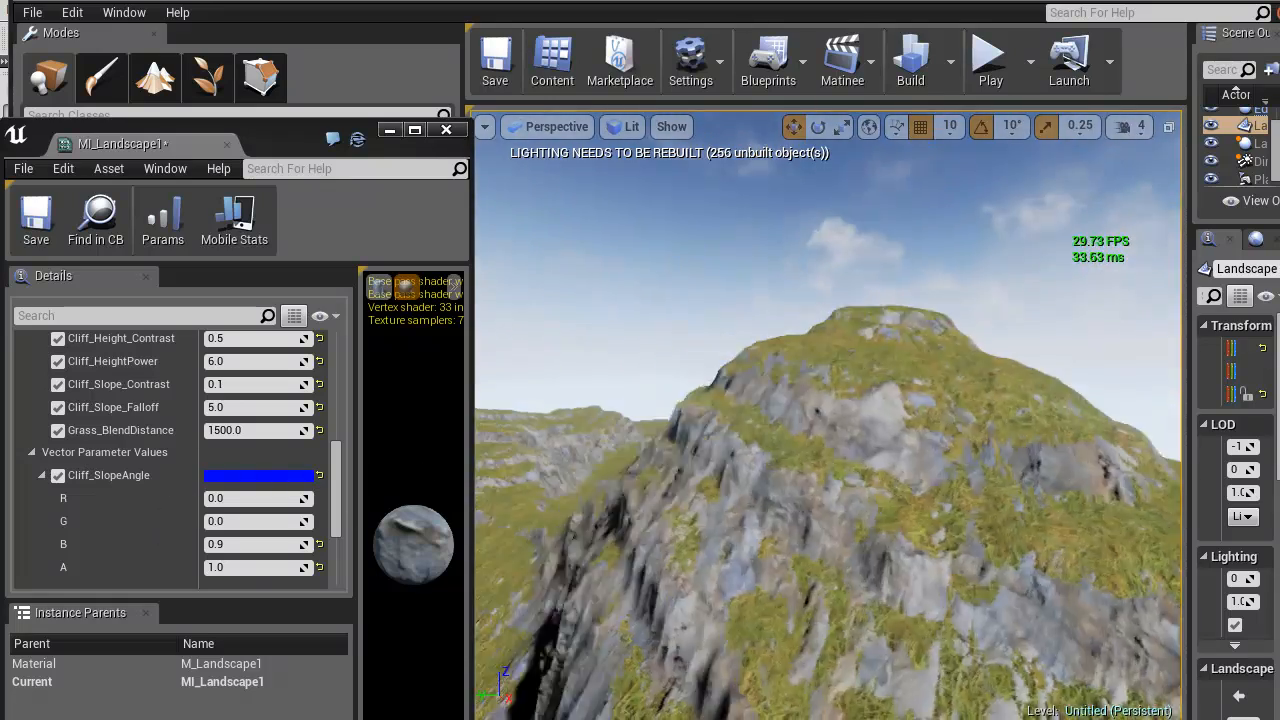
mouse_move(1247, 525)
right_down()
mouse_move(1190, 527)
mouse_move(1237, 523)
mouse_move(1256, 536)
mouse_move(1240, 530)
right_up()
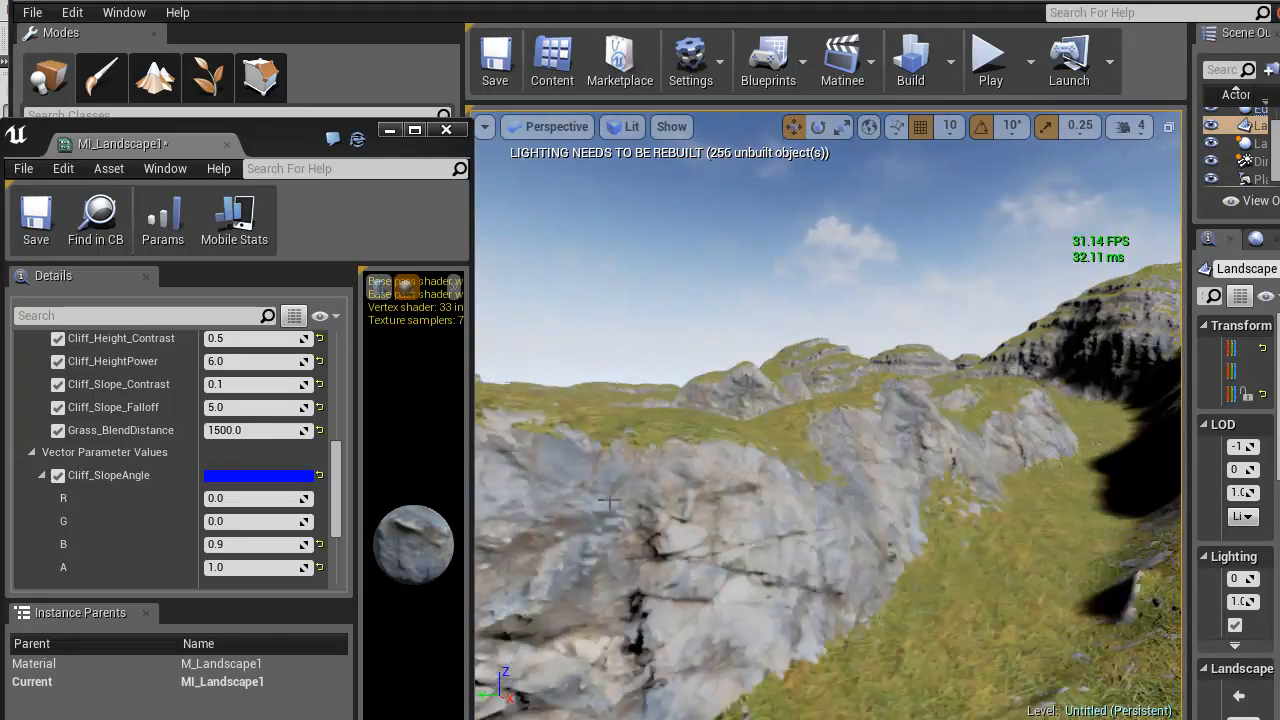
Inspect the cliff faces and their grass edges up close, and the shaded rock ledges against the distant slopes
right_drag(609, 487, 1058, 491)
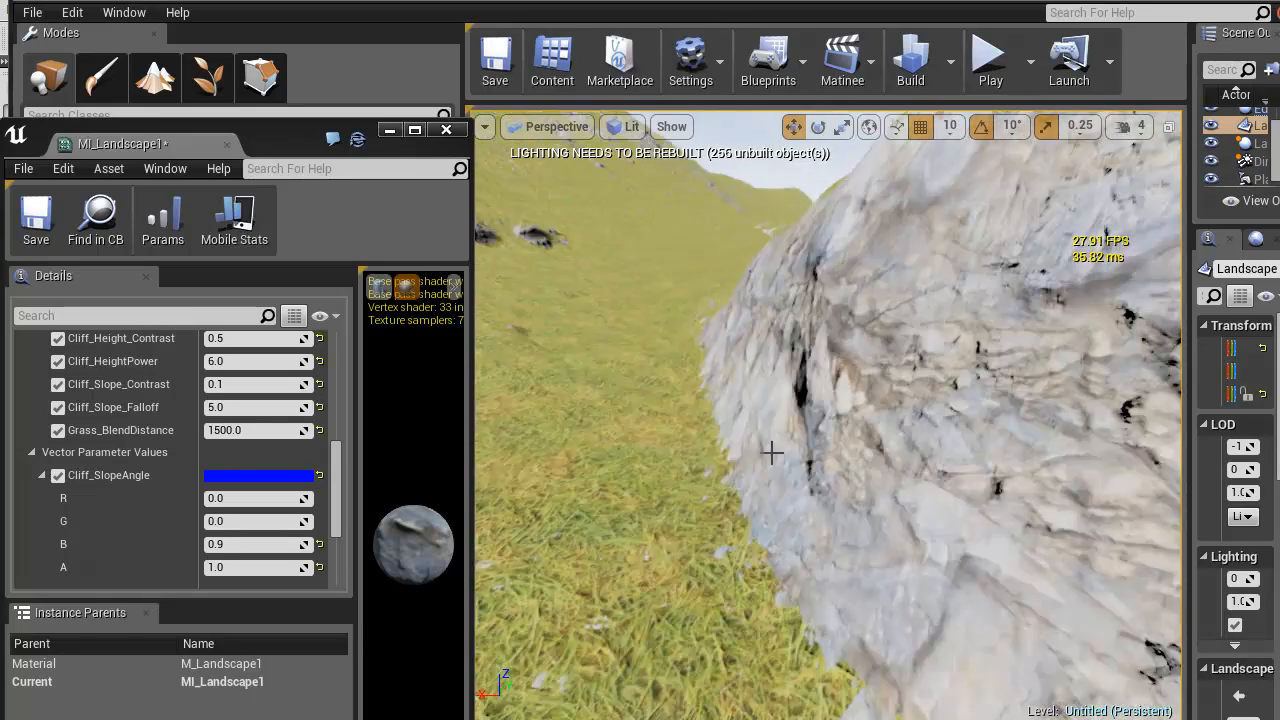
right_drag(771, 453, 832, 475)
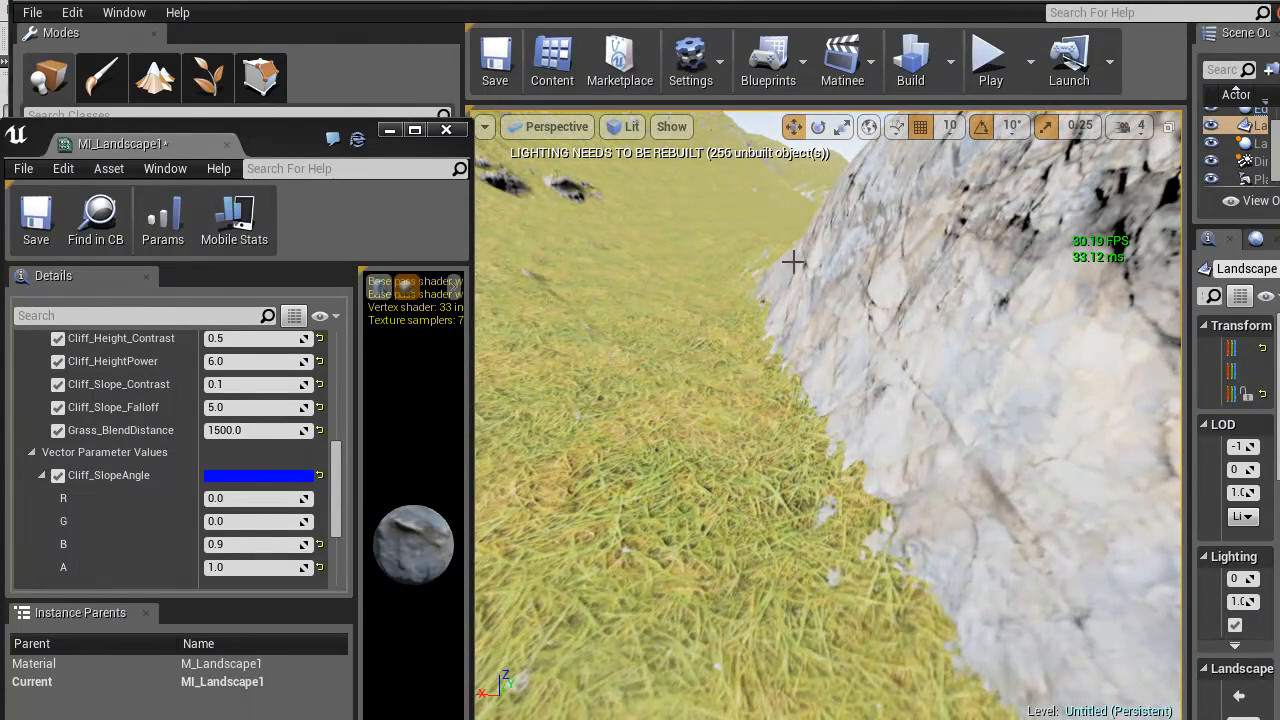
right_drag(756, 420, 1047, 301)
right_drag(1138, 350, 1272, 345)
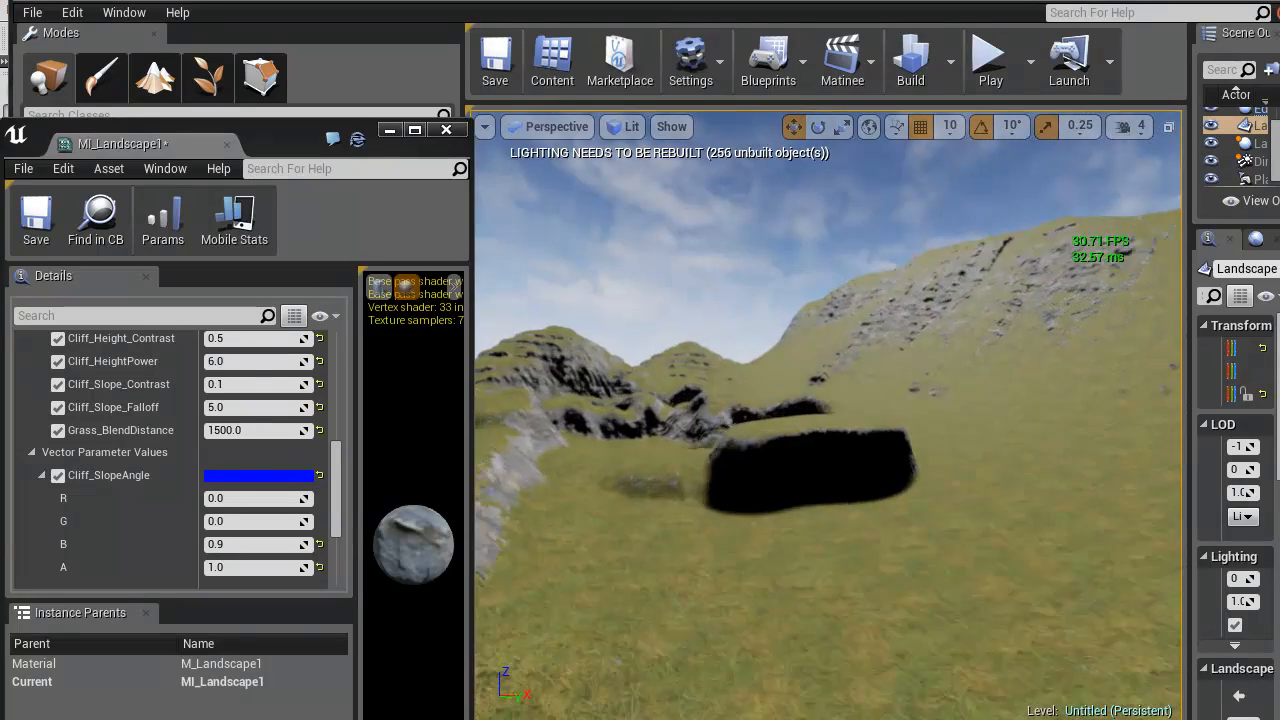
mouse_move(828, 415)
right_down()
mouse_move(845, 418)
mouse_move(812, 415)
right_up()
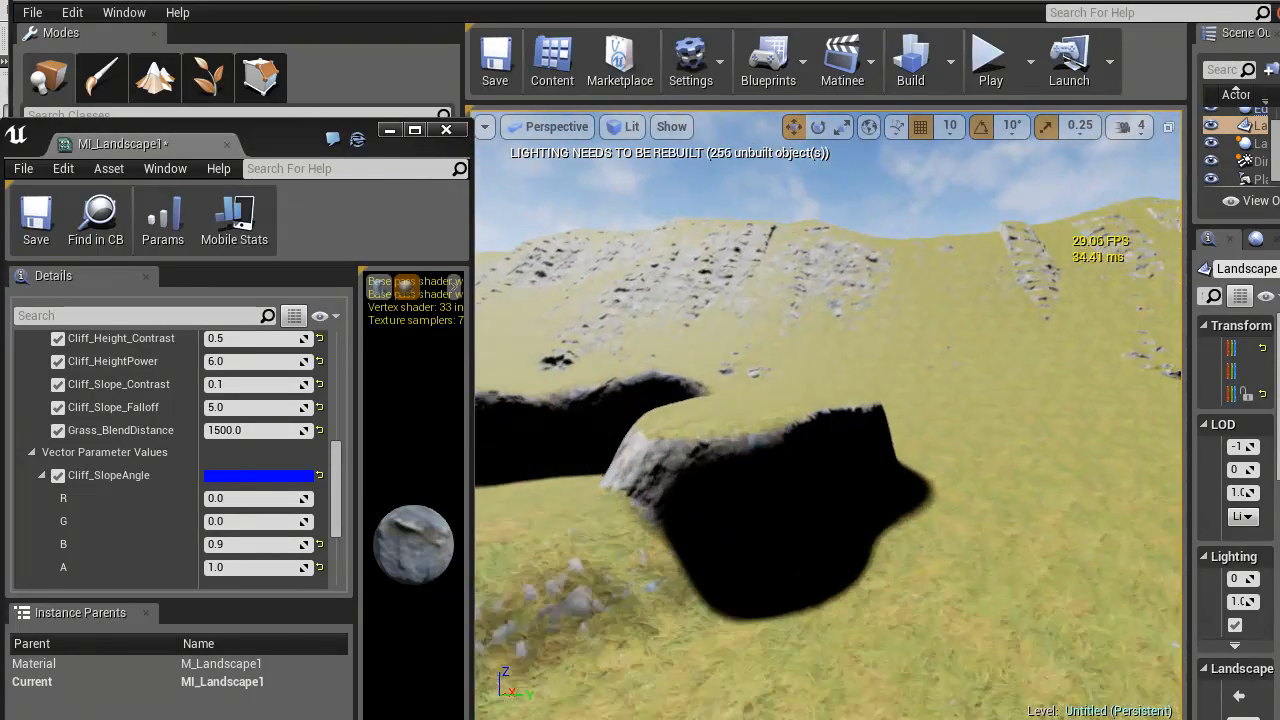
right_drag(960, 227, 760, 230)
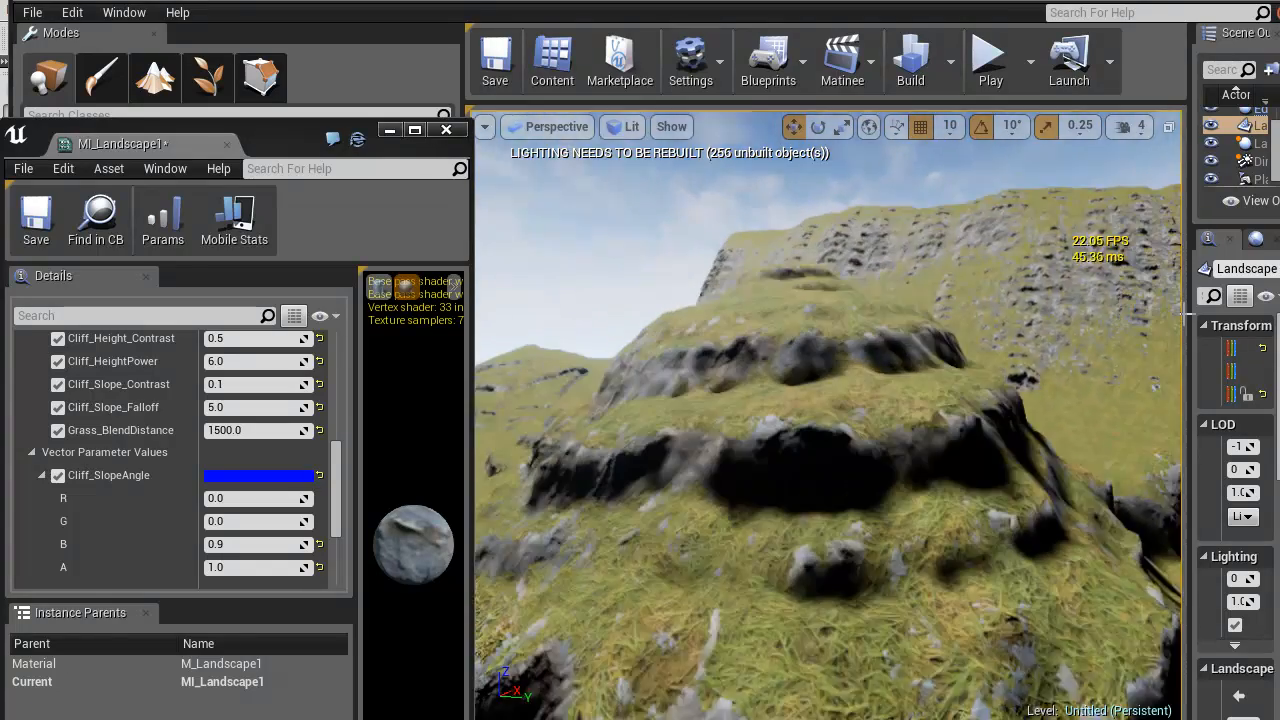
right_drag(1186, 314, 1279, 310)
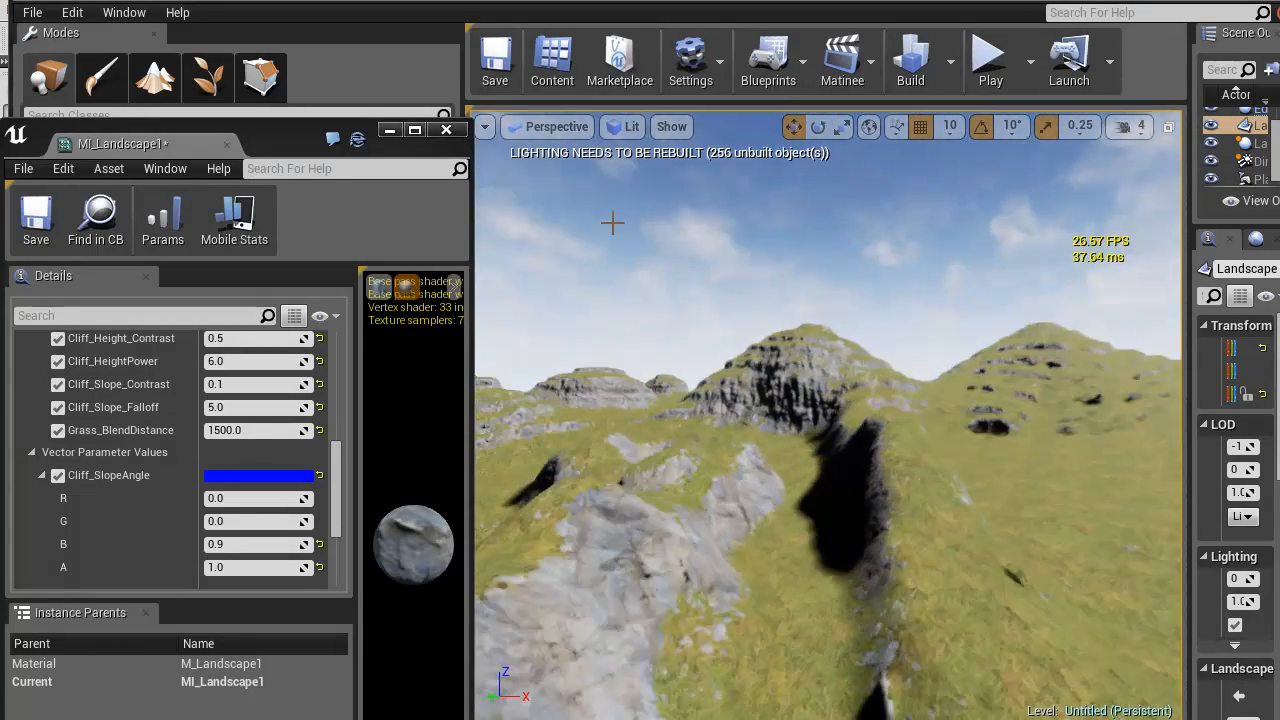
right_drag(612, 222, 1279, 240)
right_drag(828, 415, 590, 398)
right_drag(148, 222, 0, 240)
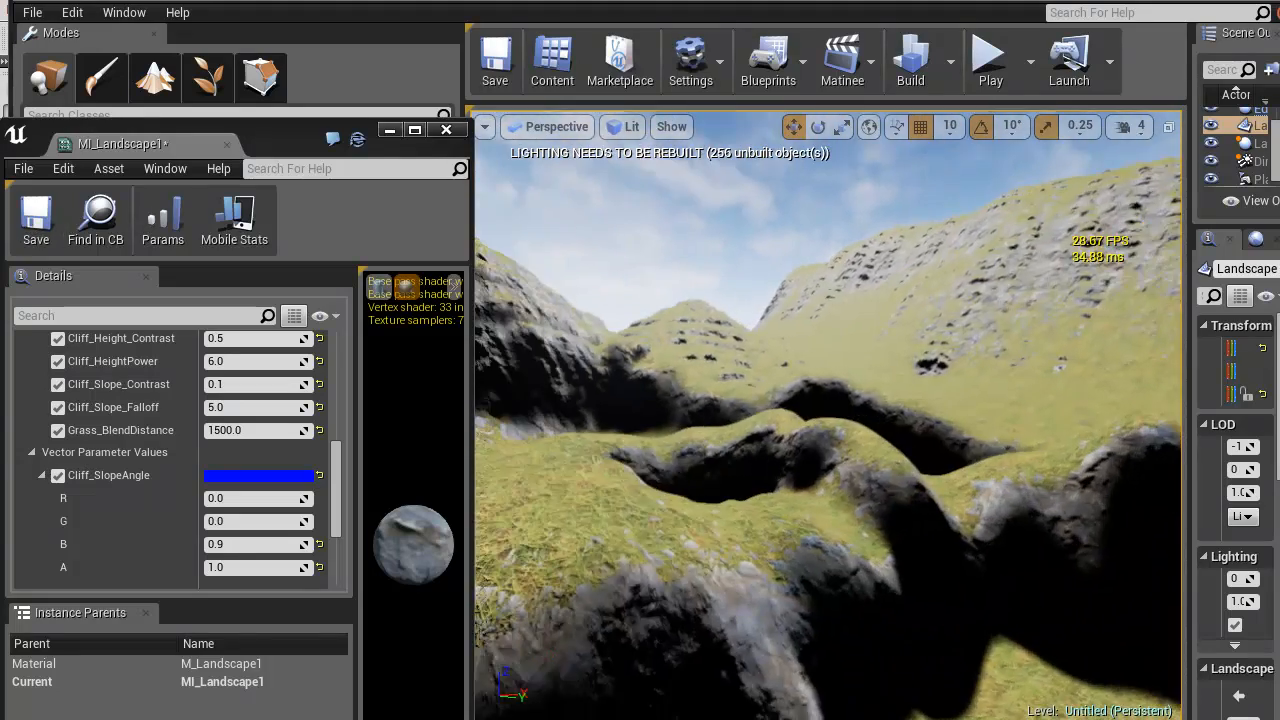
right_drag(828, 415, 914, 393)
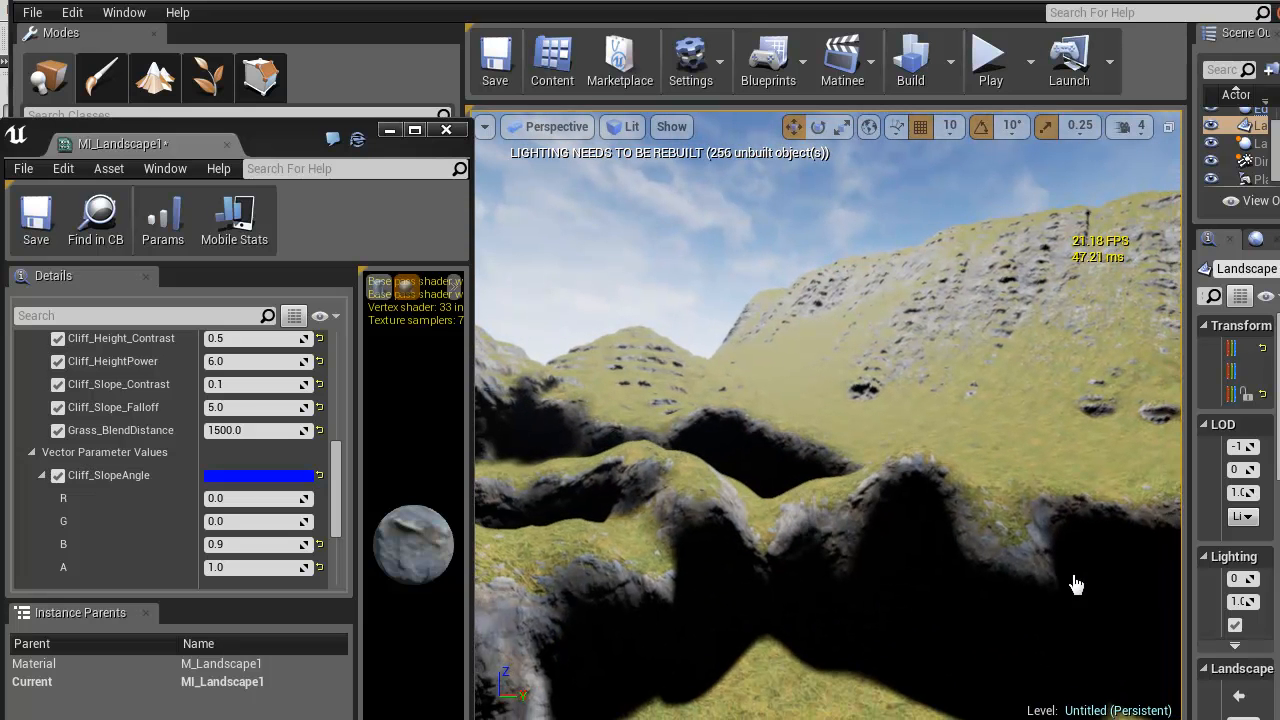